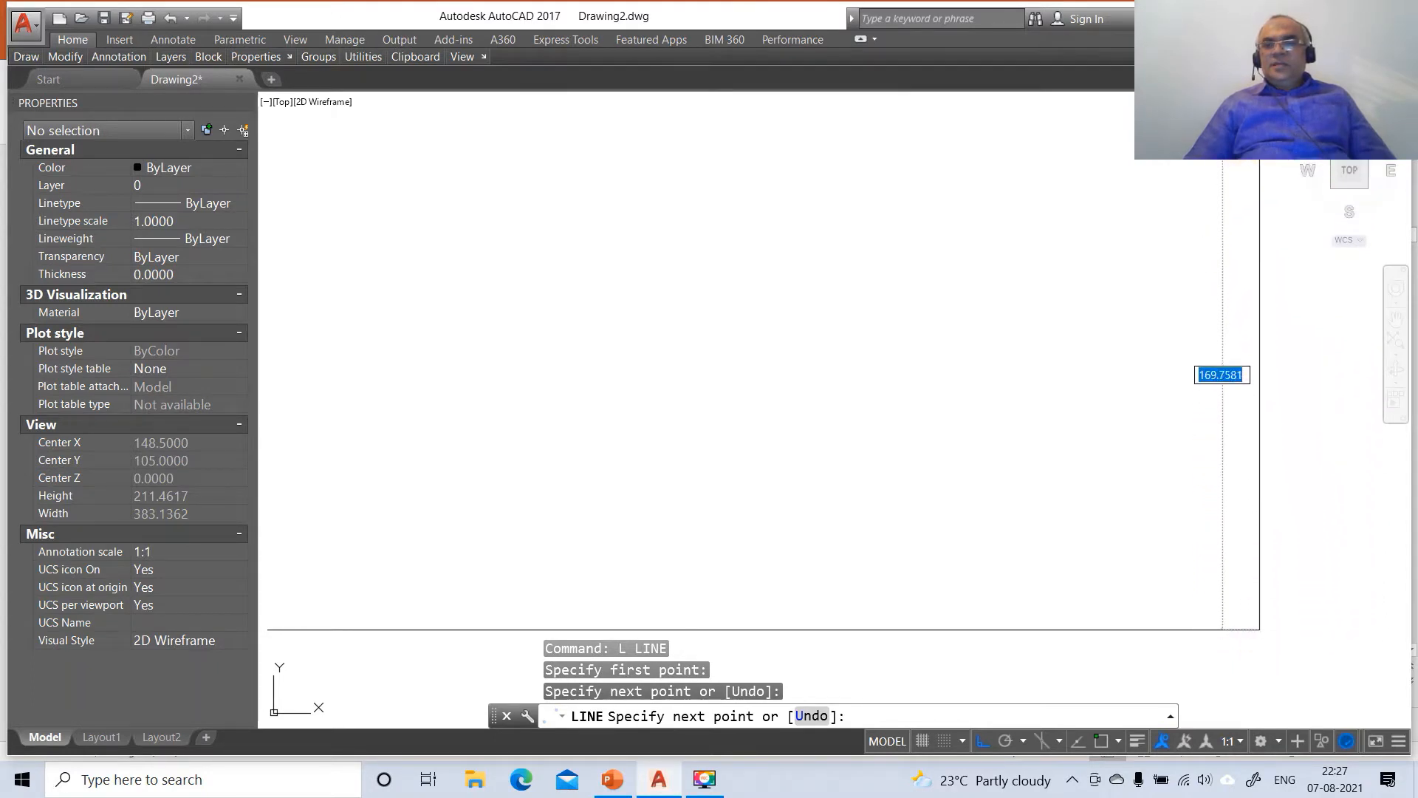
Finish the vertical line, about 170 units tall, up from the baseline's right end and offset it 297 units to the left.
{"action": "left_click", "coordinate": [1260, 110]}
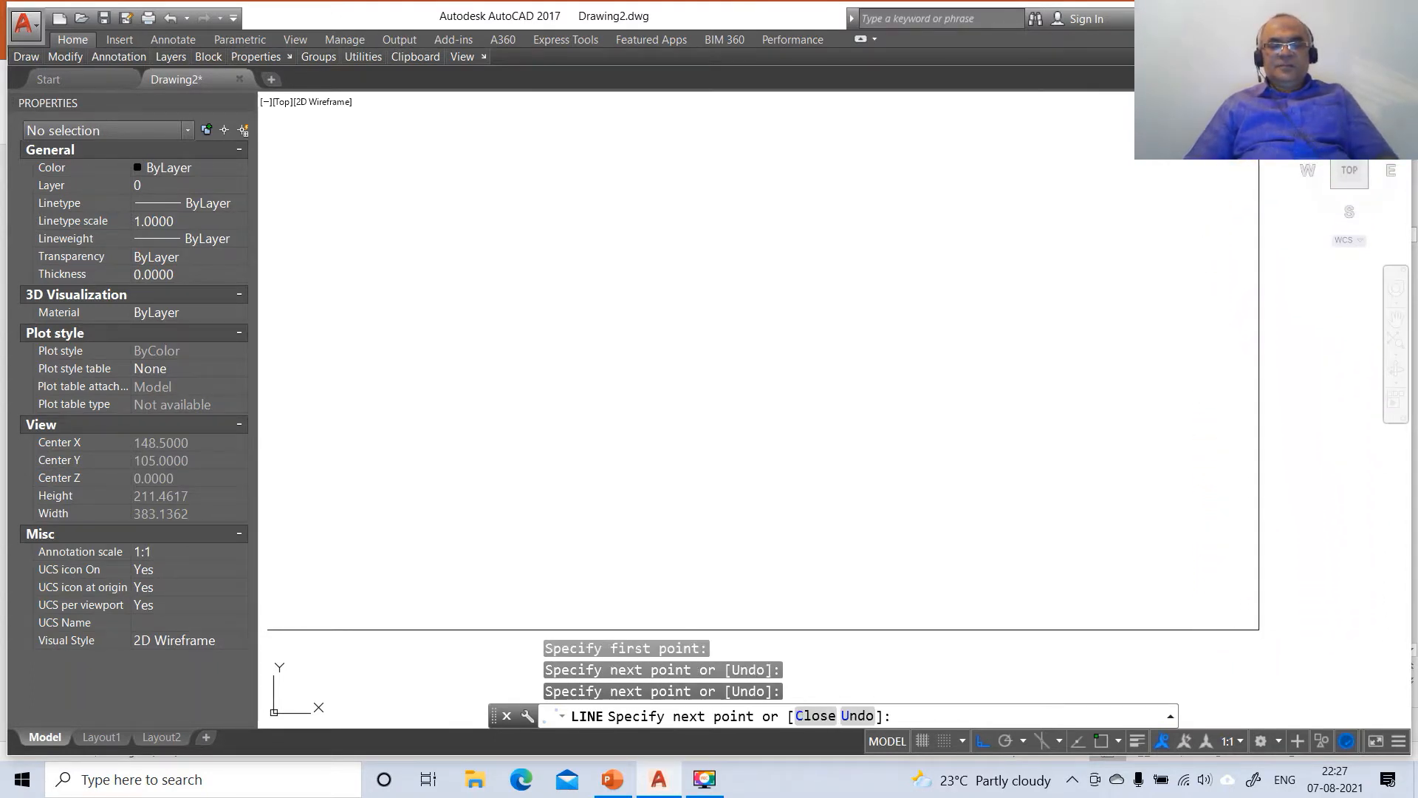
{"action": "key", "text": "Return"}
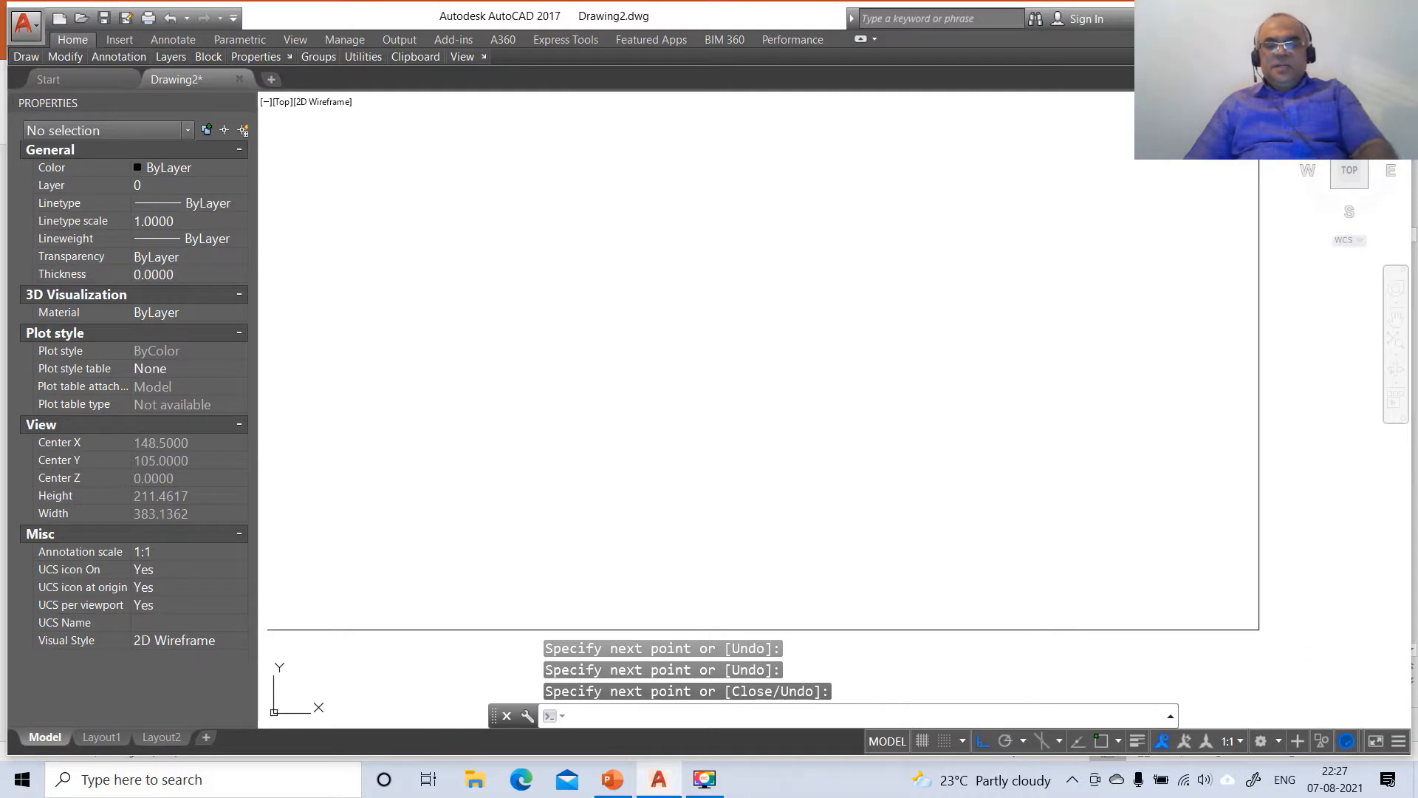
{"action": "key", "text": "Return"}
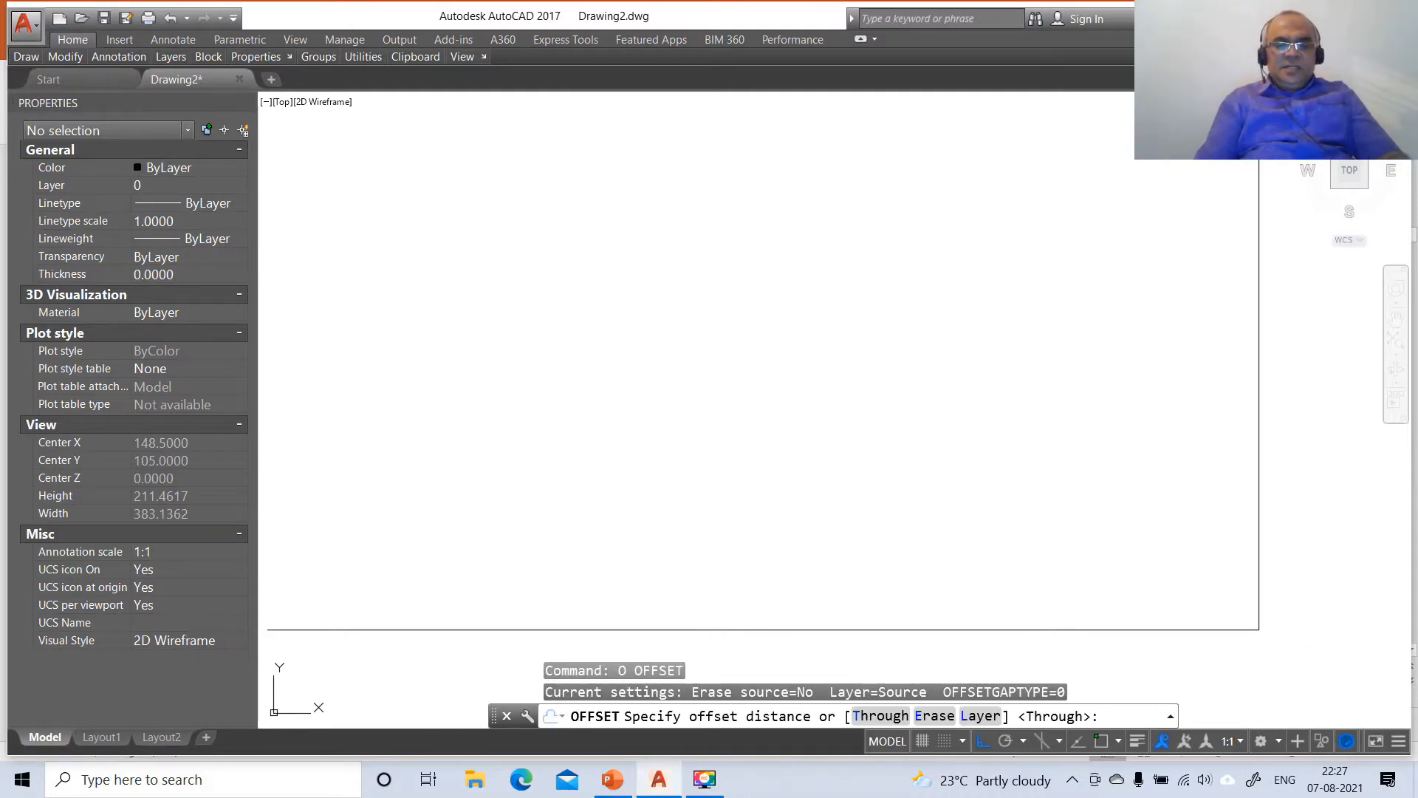
{"action": "type", "text": "297"}
{"action": "key", "text": "Return"}
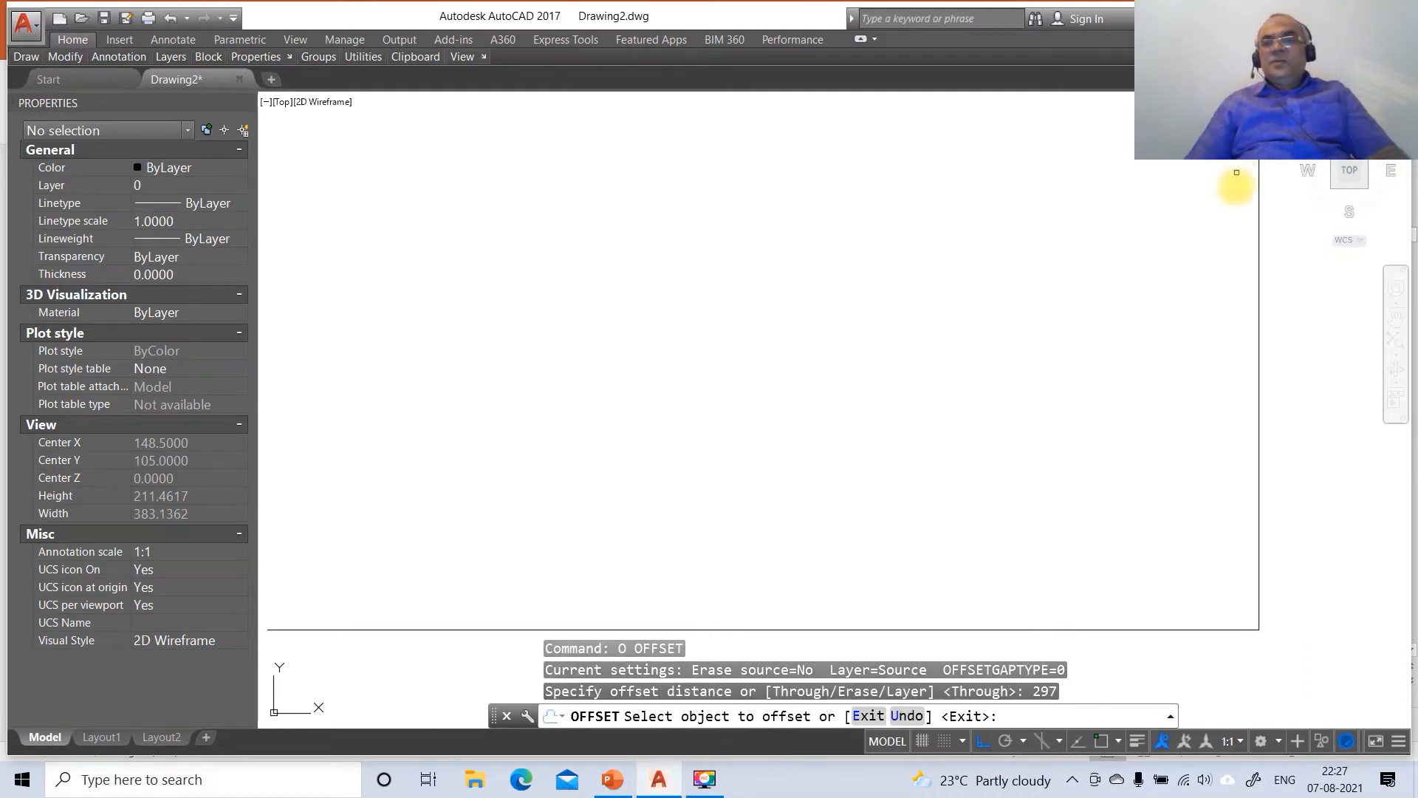
{"action": "left_click", "coordinate": [1259, 226]}
{"action": "left_click", "coordinate": [1092, 249]}
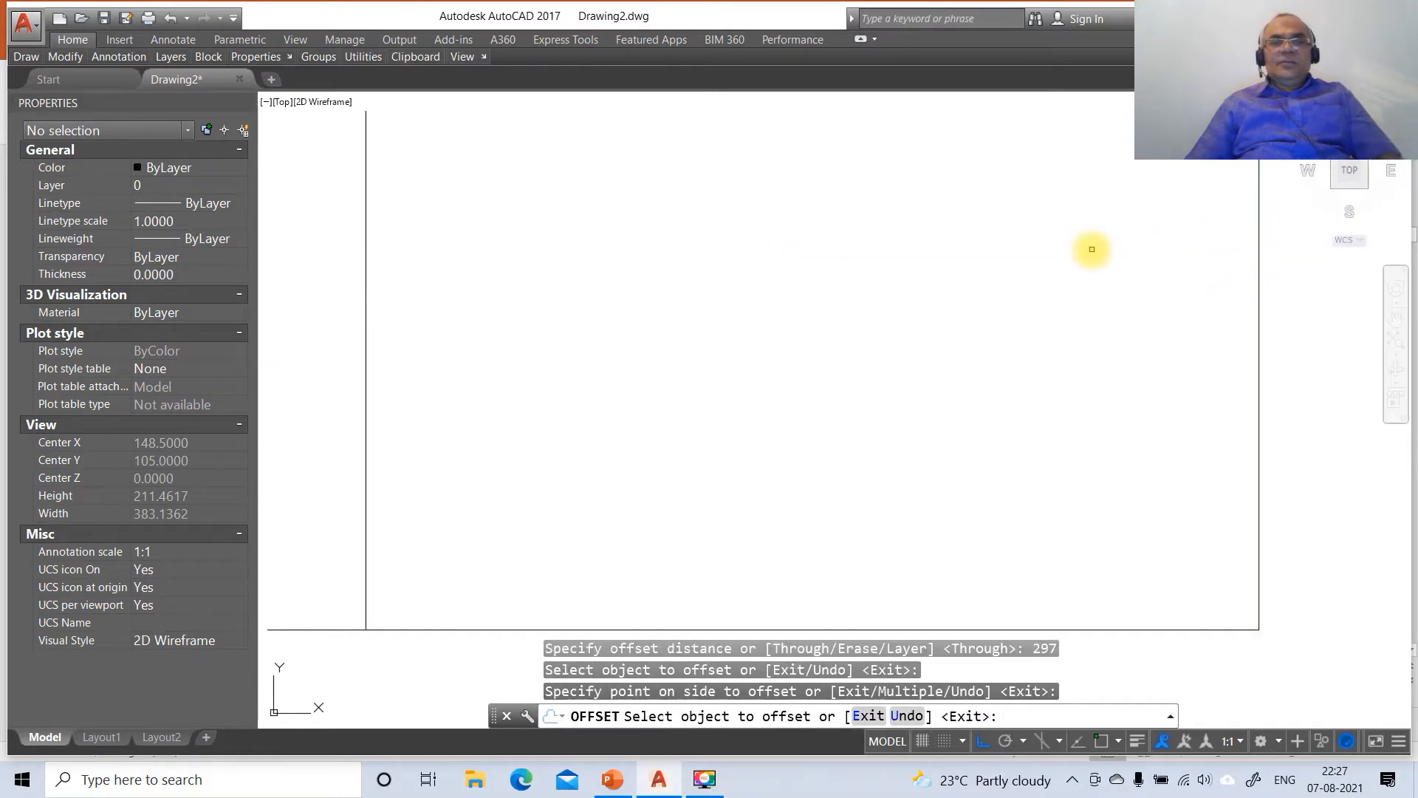
{"action": "key", "text": "Return"}
Offset the horizontal baseline 210 units upward.
{"action": "key", "text": "Return"}
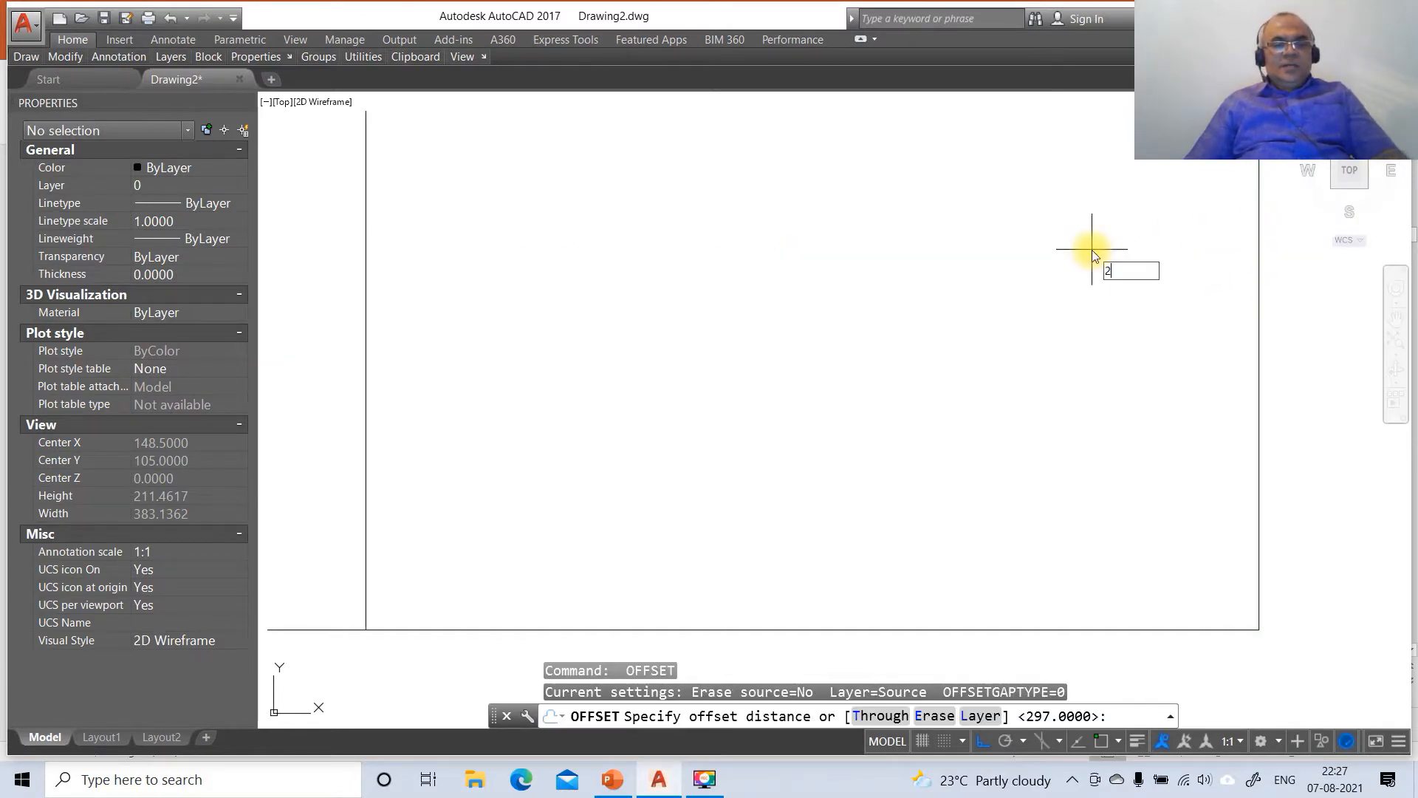
{"action": "type", "text": "210"}
{"action": "key", "text": "Return"}
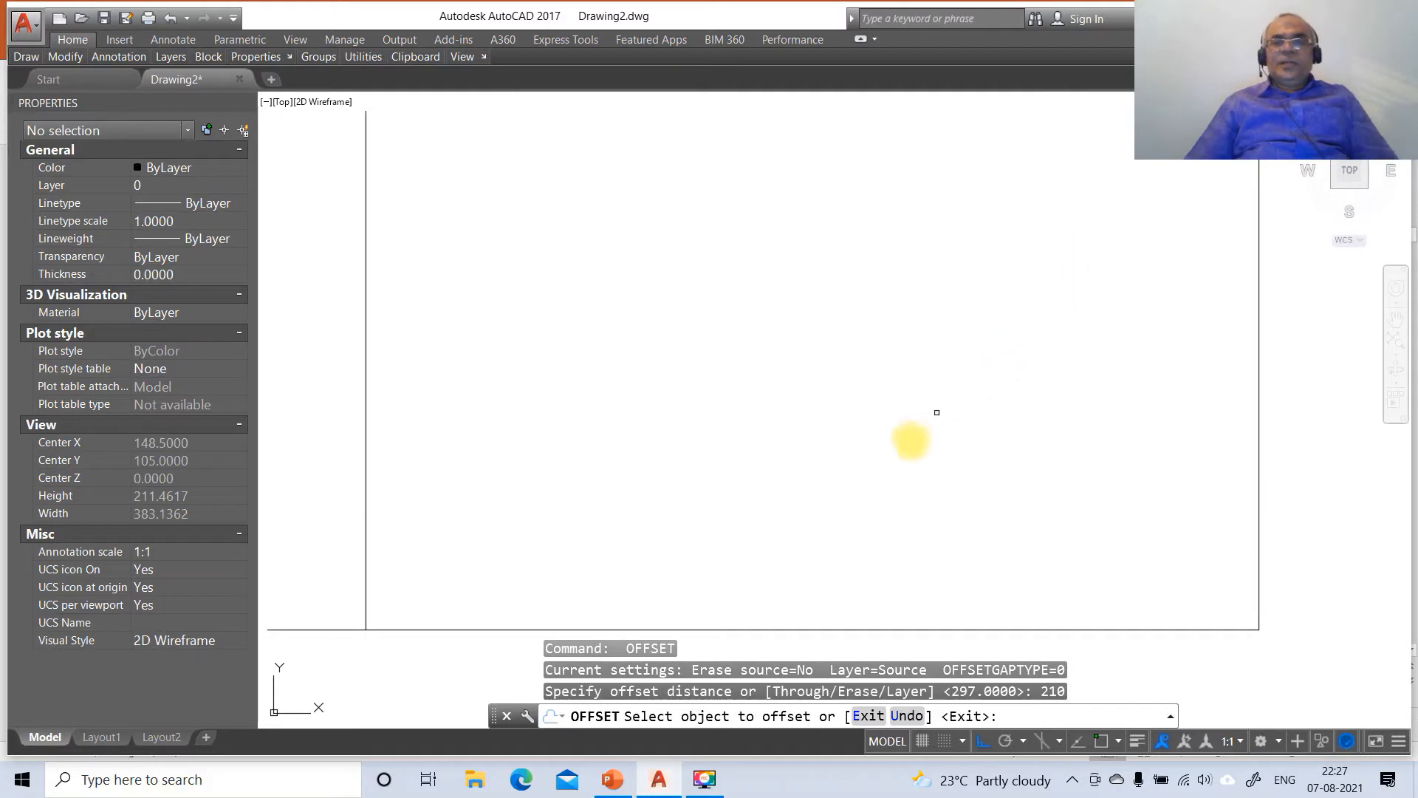
{"action": "left_click", "coordinate": [647, 629]}
{"action": "left_click", "coordinate": [658, 545]}
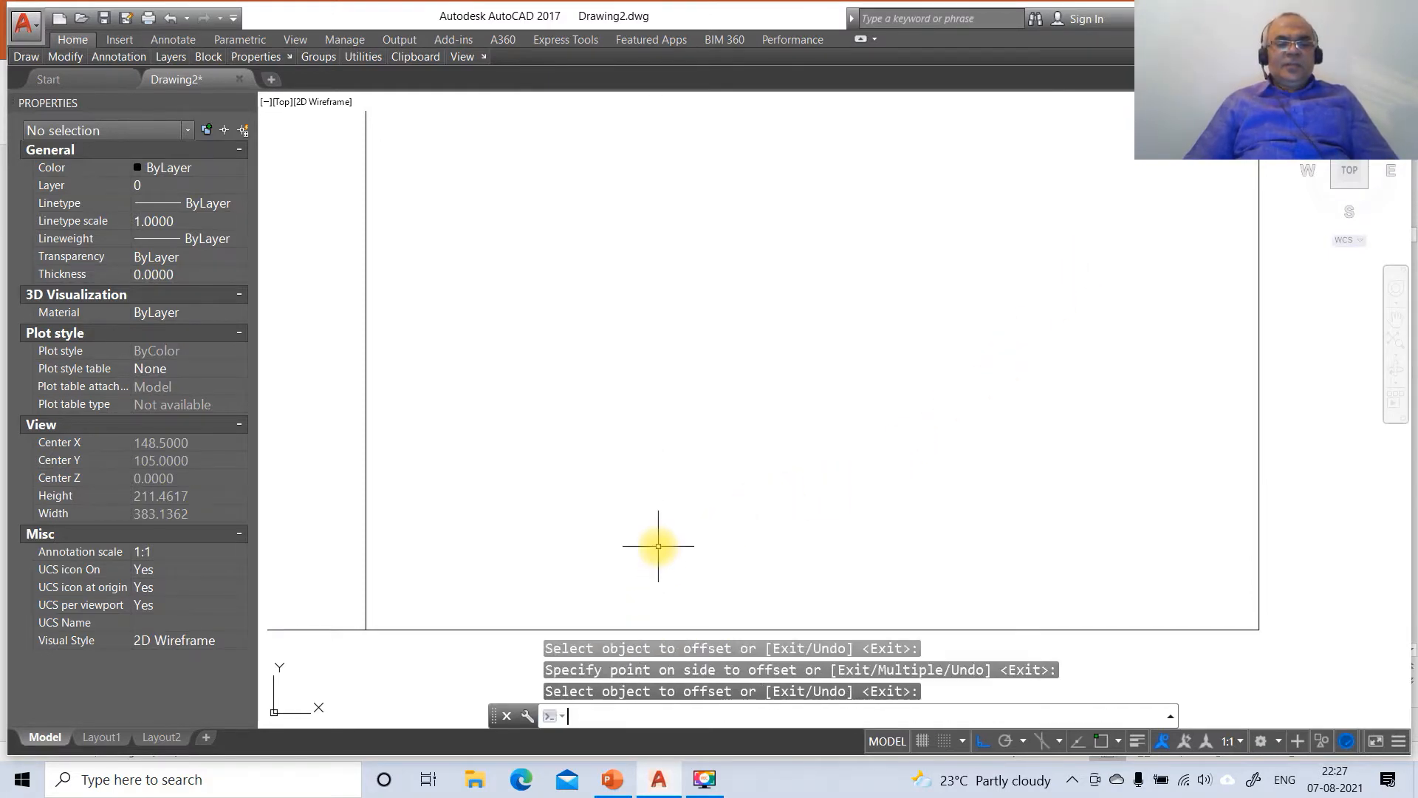
Fillet the left vertical line with the upper horizontal line at radius 0 to form the sheet's upper-left corner.
{"action": "type", "text": "z"}
{"action": "key", "text": "Return"}
{"action": "type", "text": "a"}
{"action": "key", "text": "Return"}
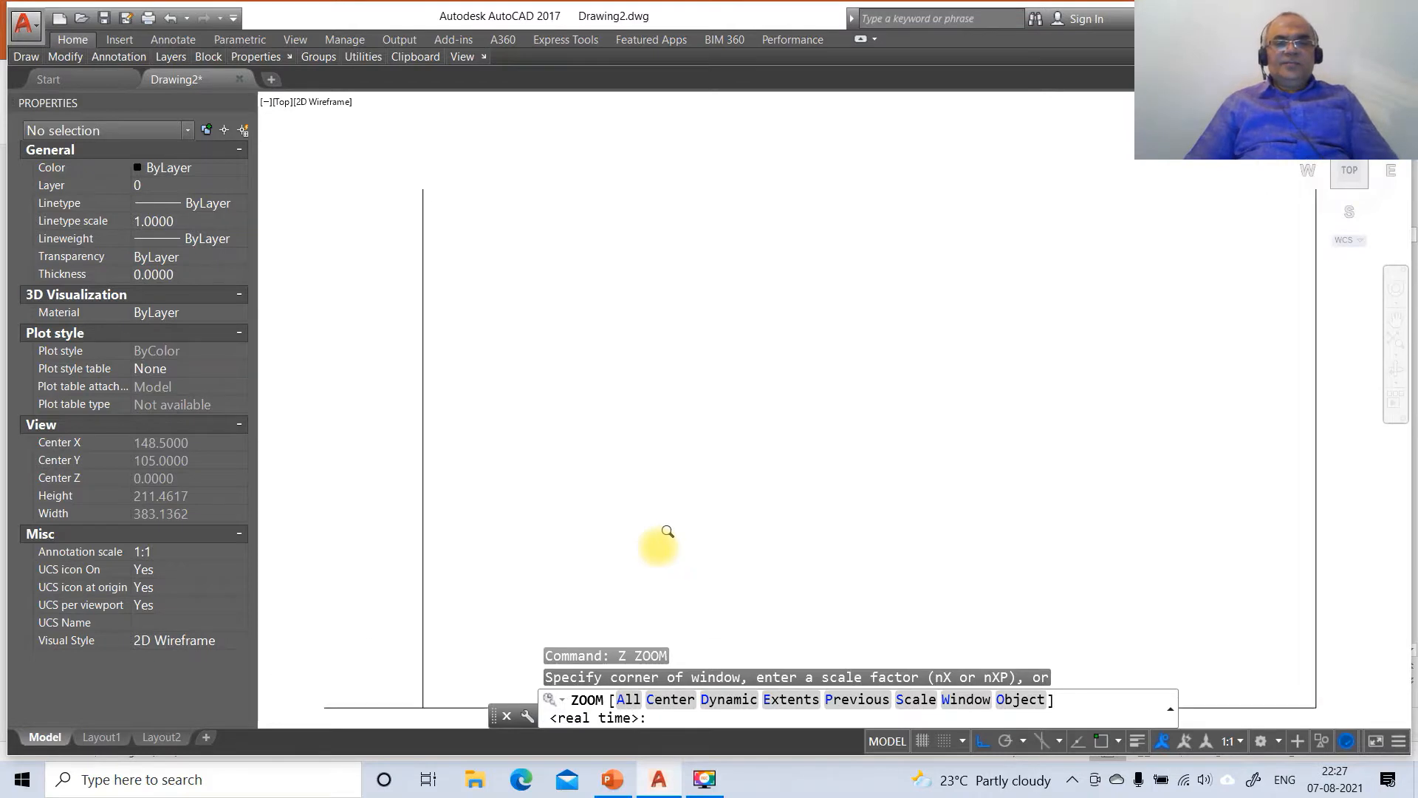
{"action": "key", "text": "Return"}
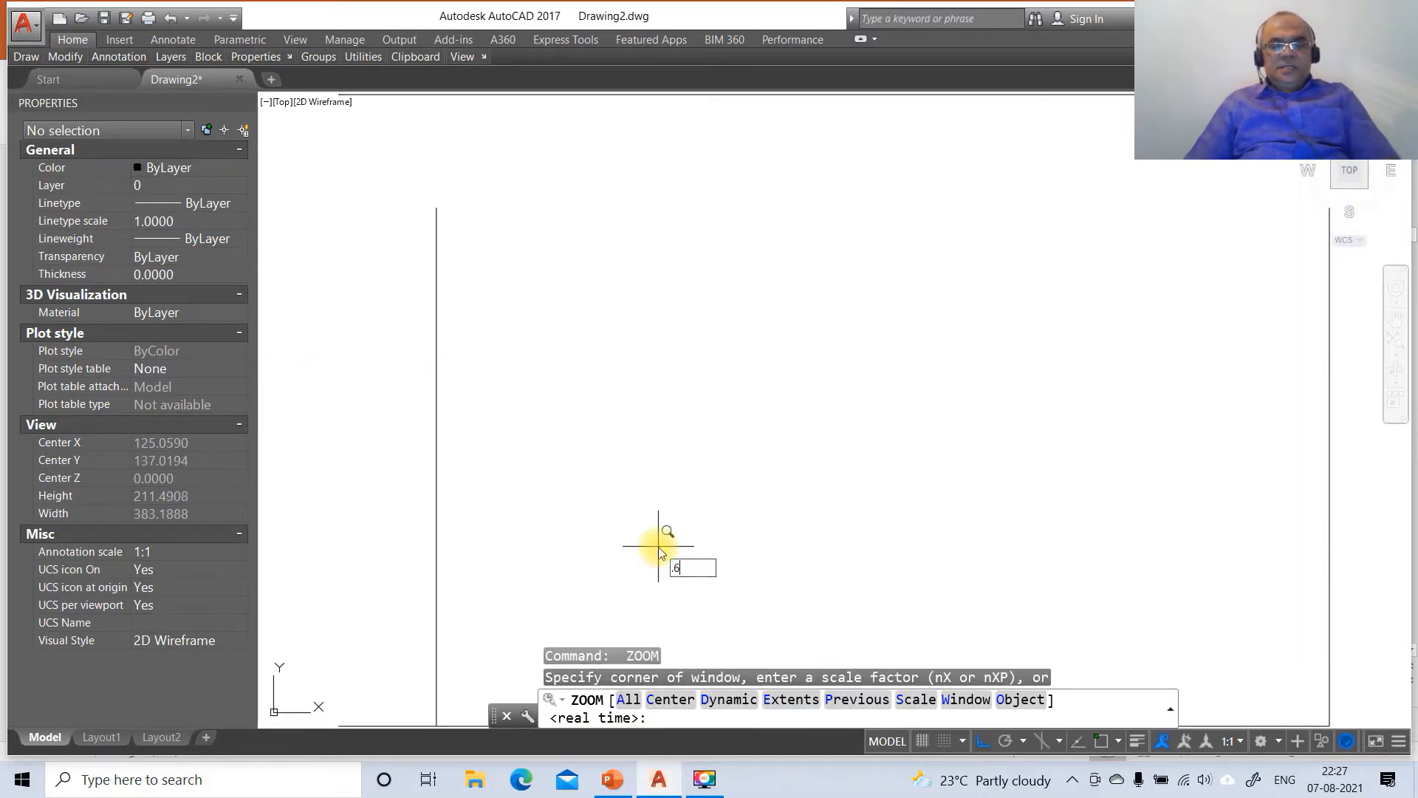
{"action": "type", "text": ".6X"}
{"action": "key", "text": "Return"}
{"action": "type", "text": "f"}
{"action": "key", "text": "Return"}
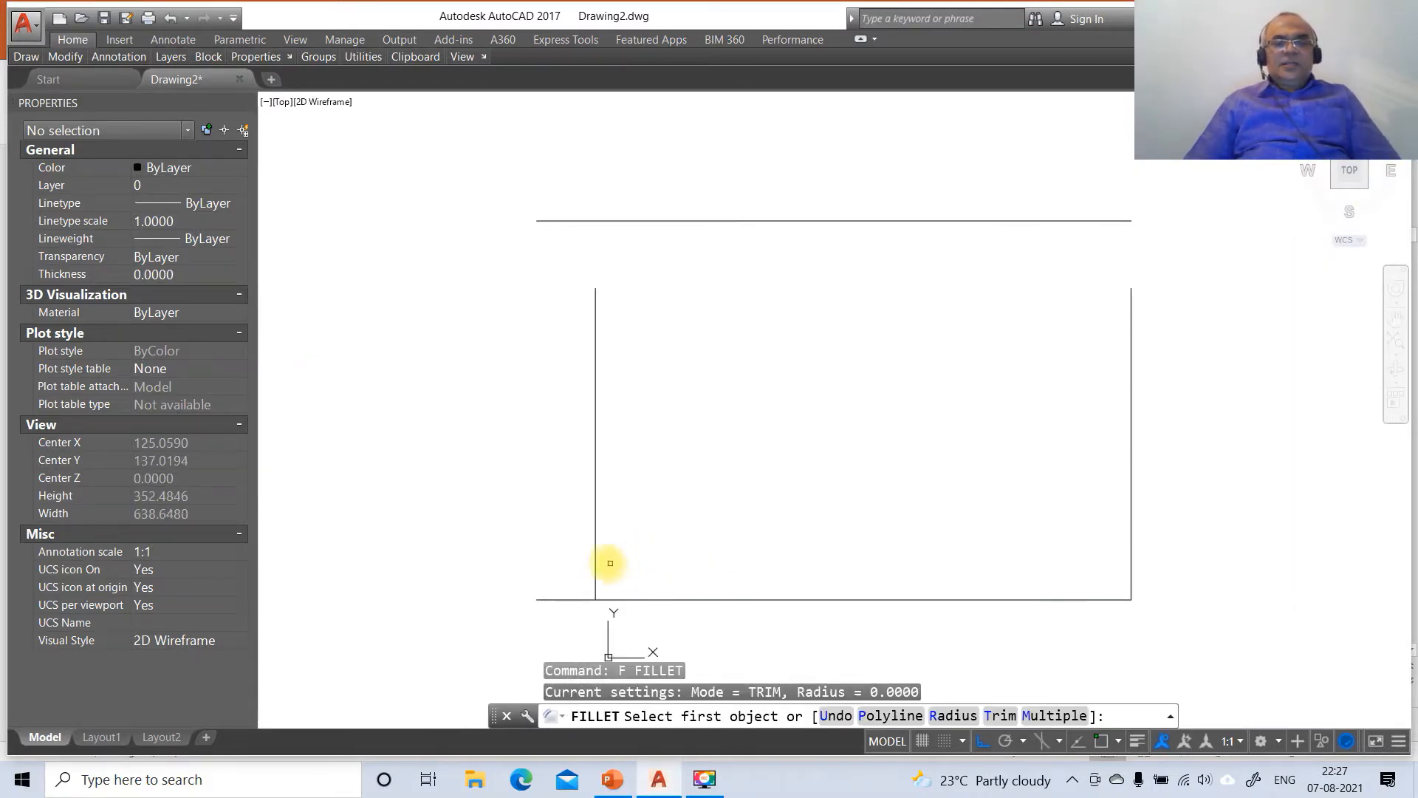
{"action": "left_click", "coordinate": [596, 569]}
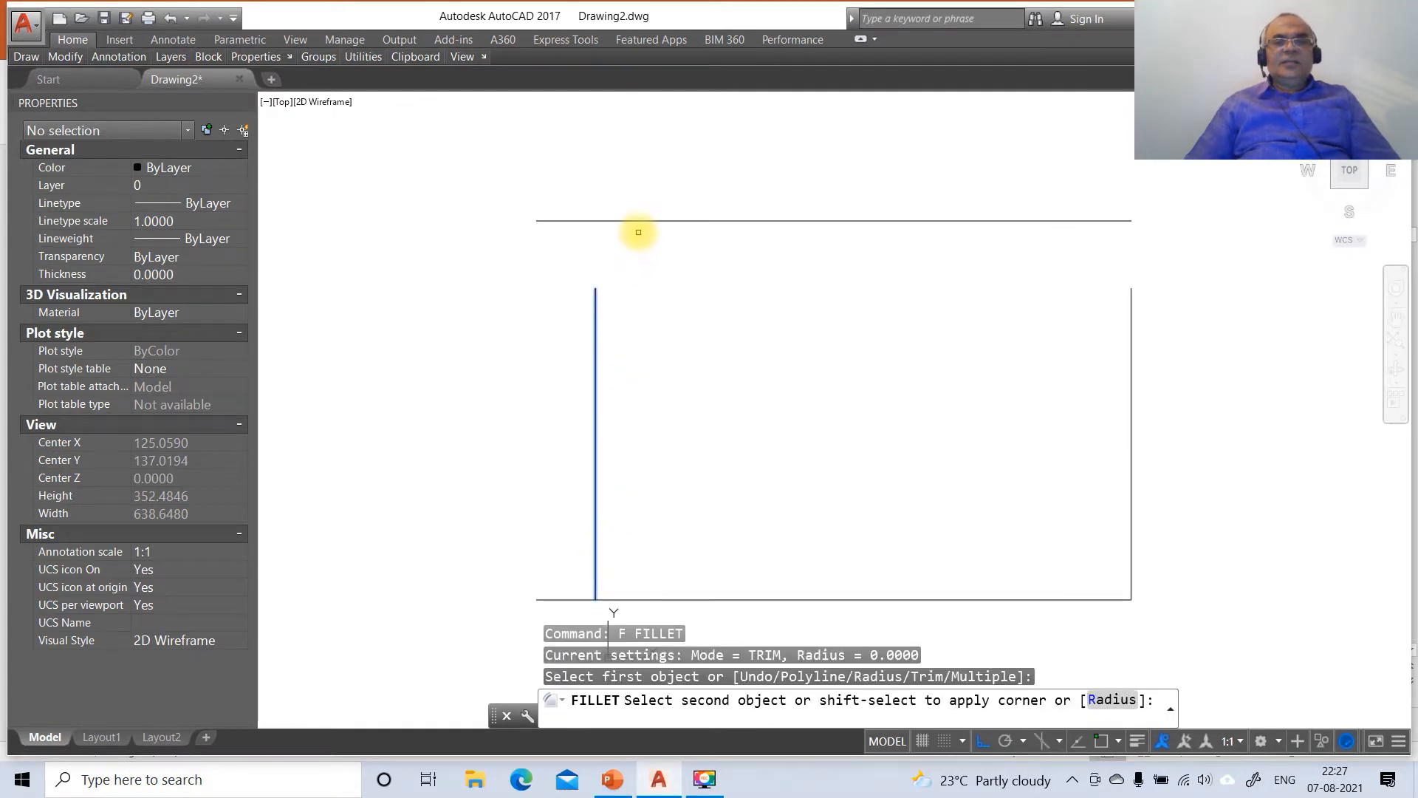
{"action": "left_click", "coordinate": [638, 222]}
Fillet the upper-right and lower-left corners at radius 0 to close the 297 by 210 rectangle.
{"action": "key", "text": "Return"}
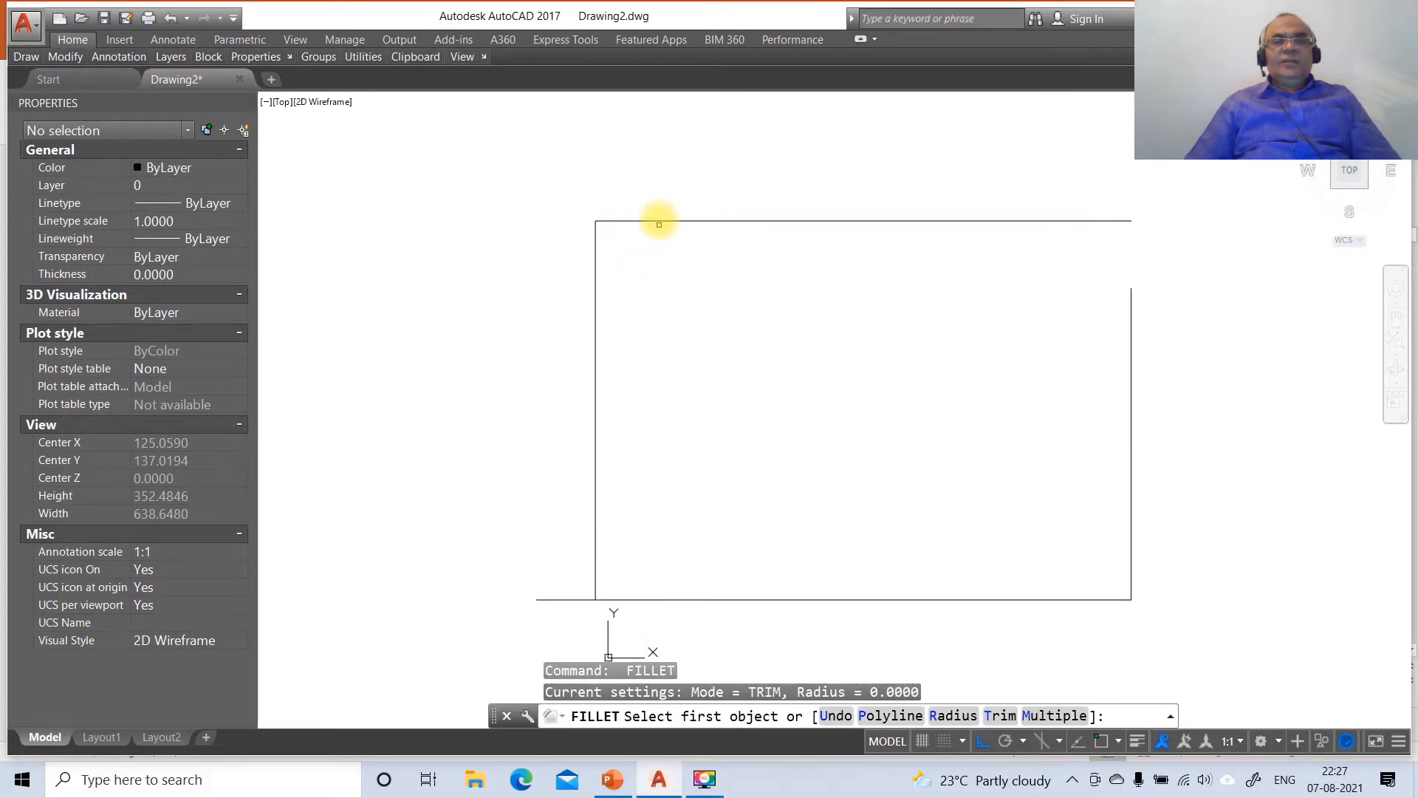
{"action": "left_click", "coordinate": [659, 219]}
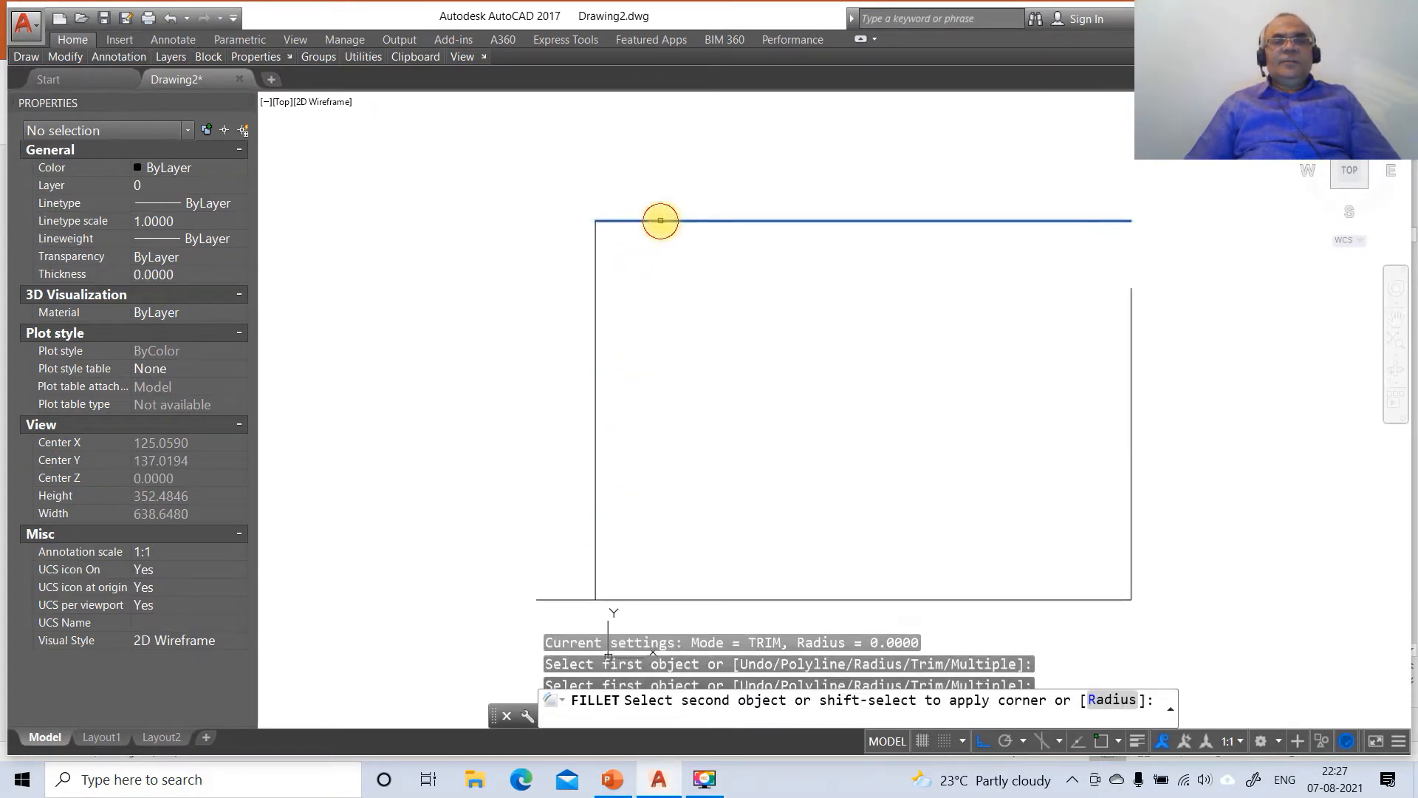
{"action": "left_click", "coordinate": [1129, 334]}
{"action": "key", "text": "Return"}
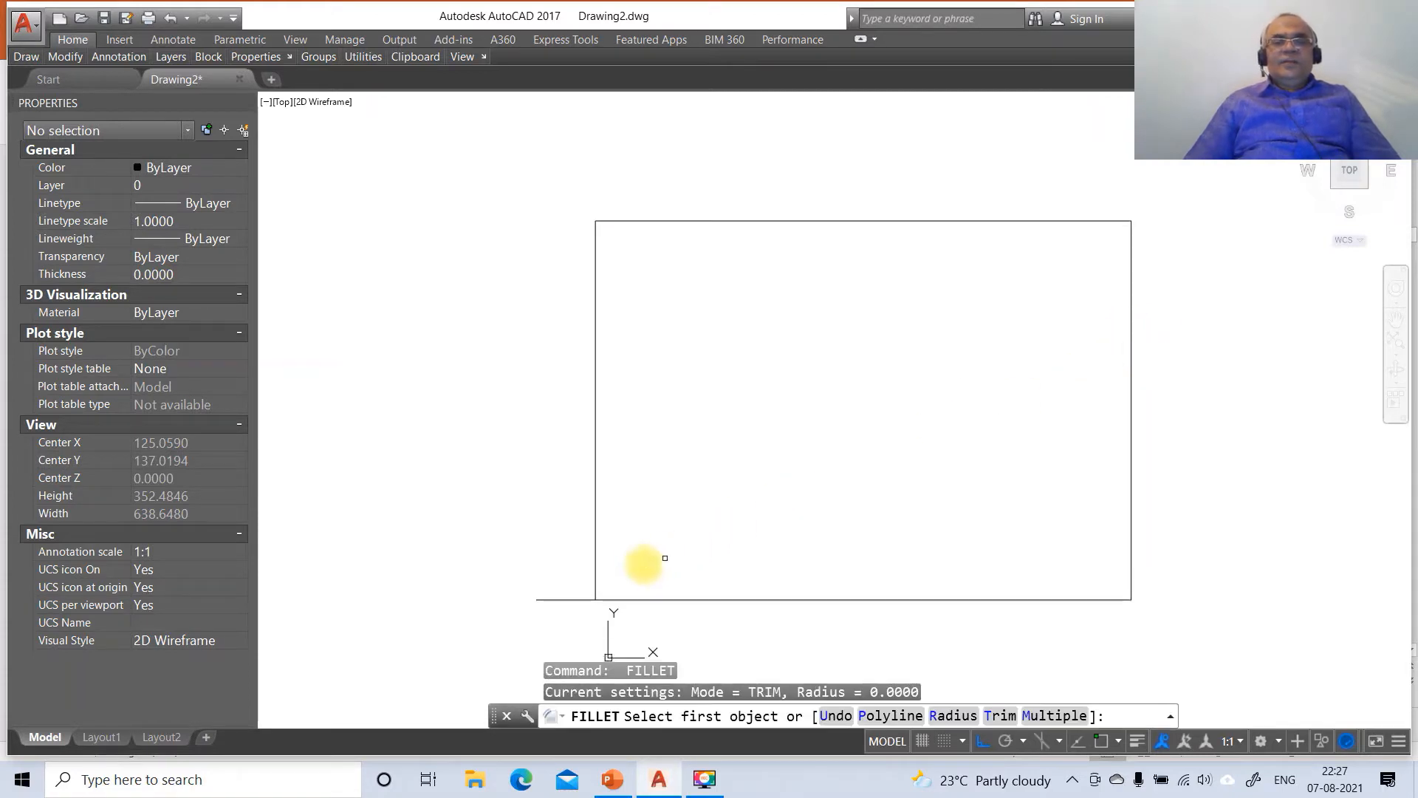
{"action": "left_click", "coordinate": [597, 575]}
{"action": "left_click", "coordinate": [624, 599]}
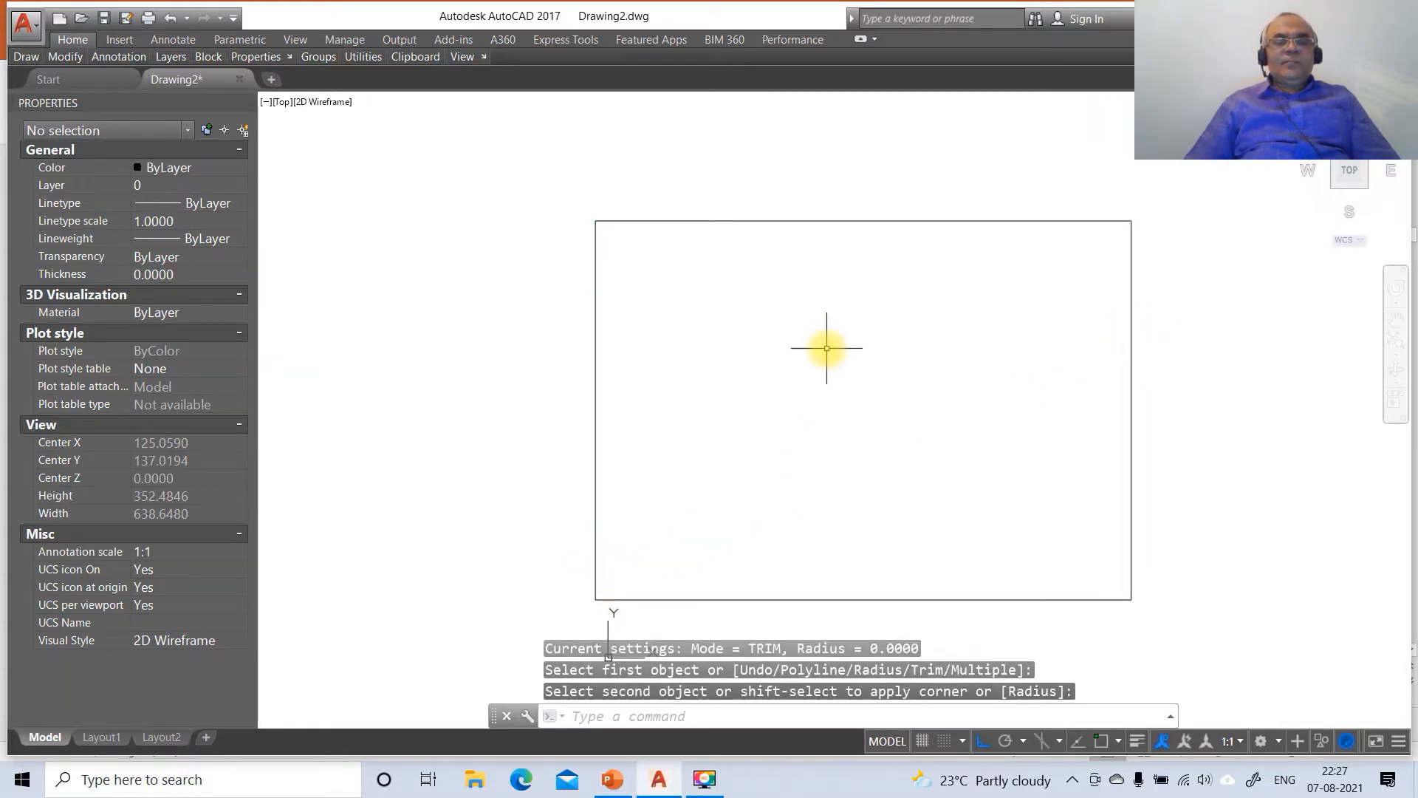
Create three new layers named XY, FV and TV.
{"action": "type", "text": "LA"}
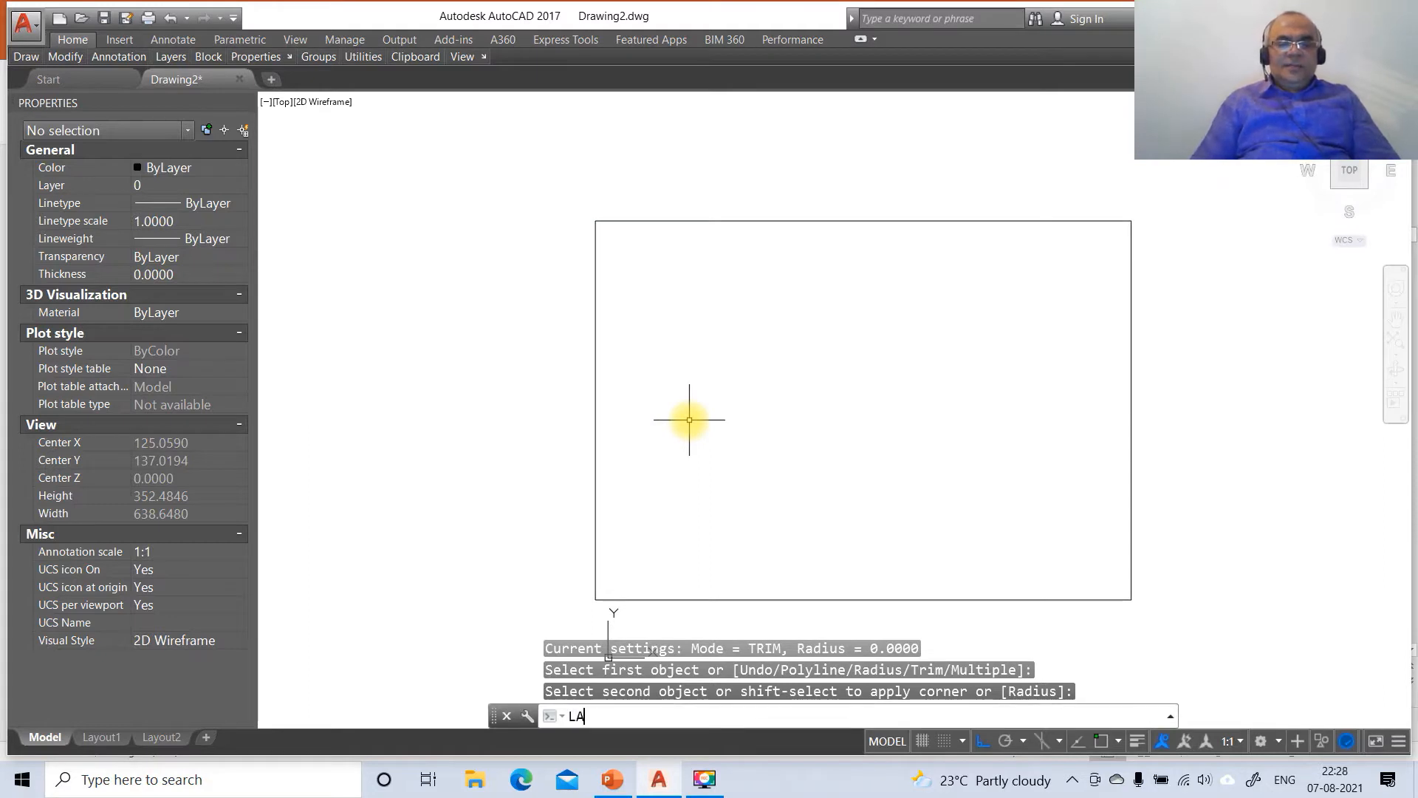
{"action": "key", "text": "Return"}
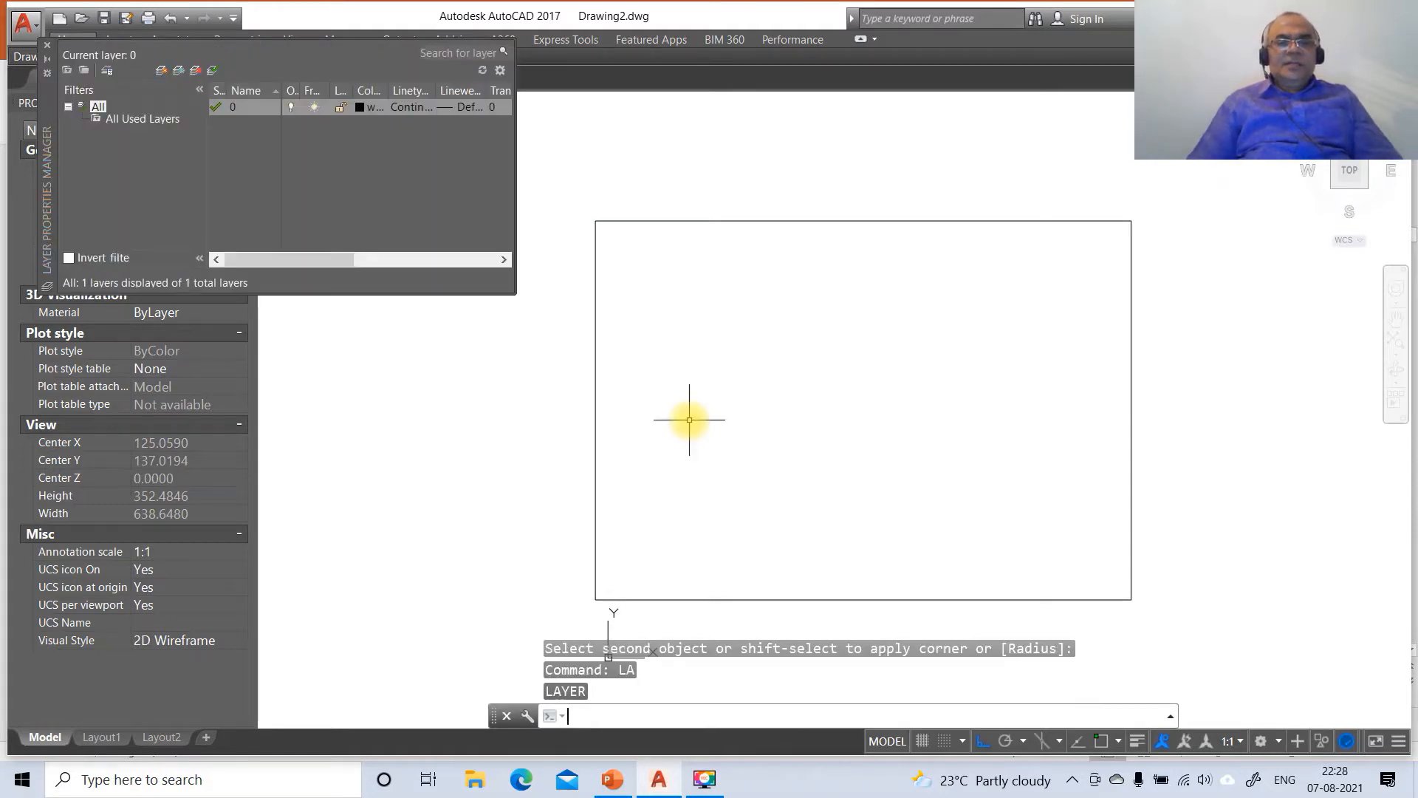
{"action": "left_click", "coordinate": [160, 72]}
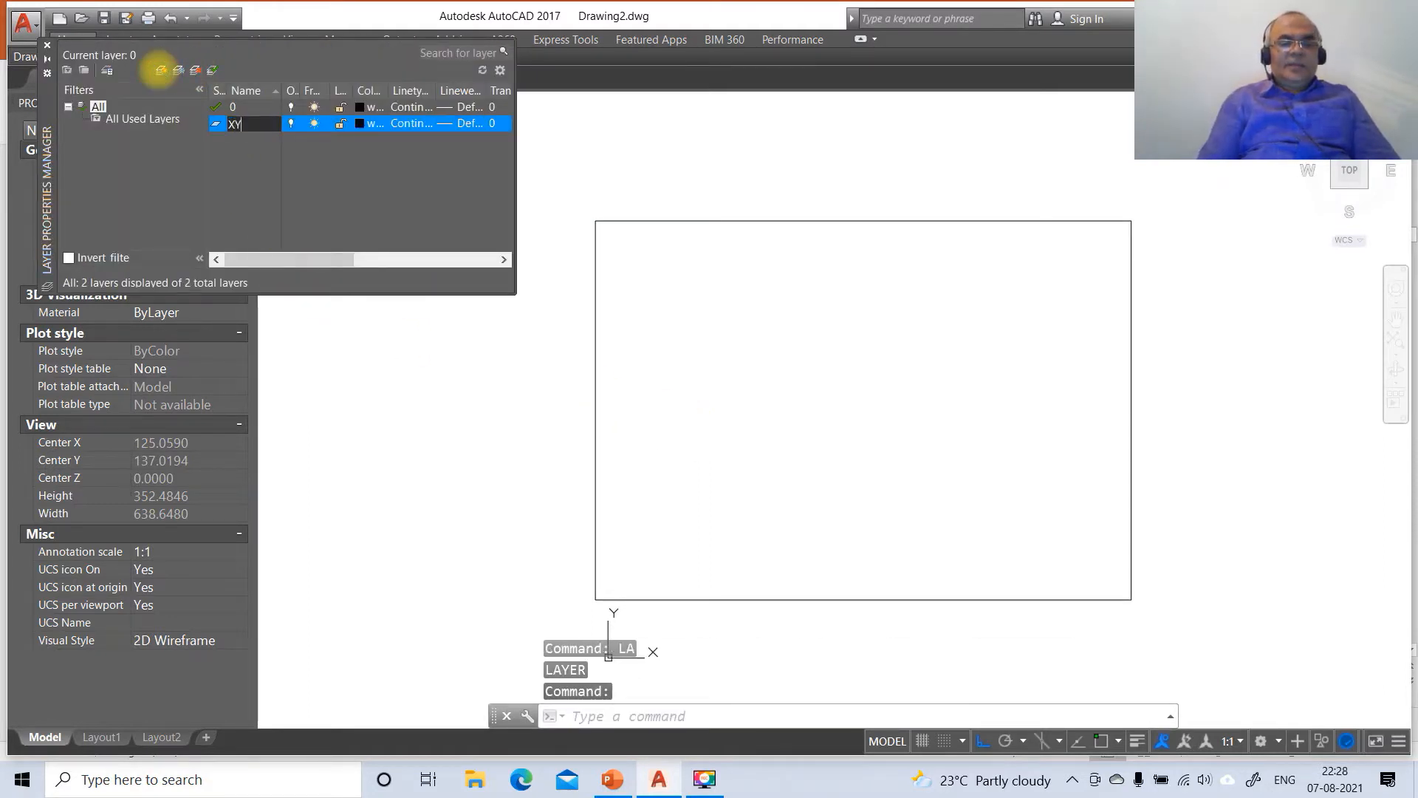
{"action": "key", "text": "Return"}
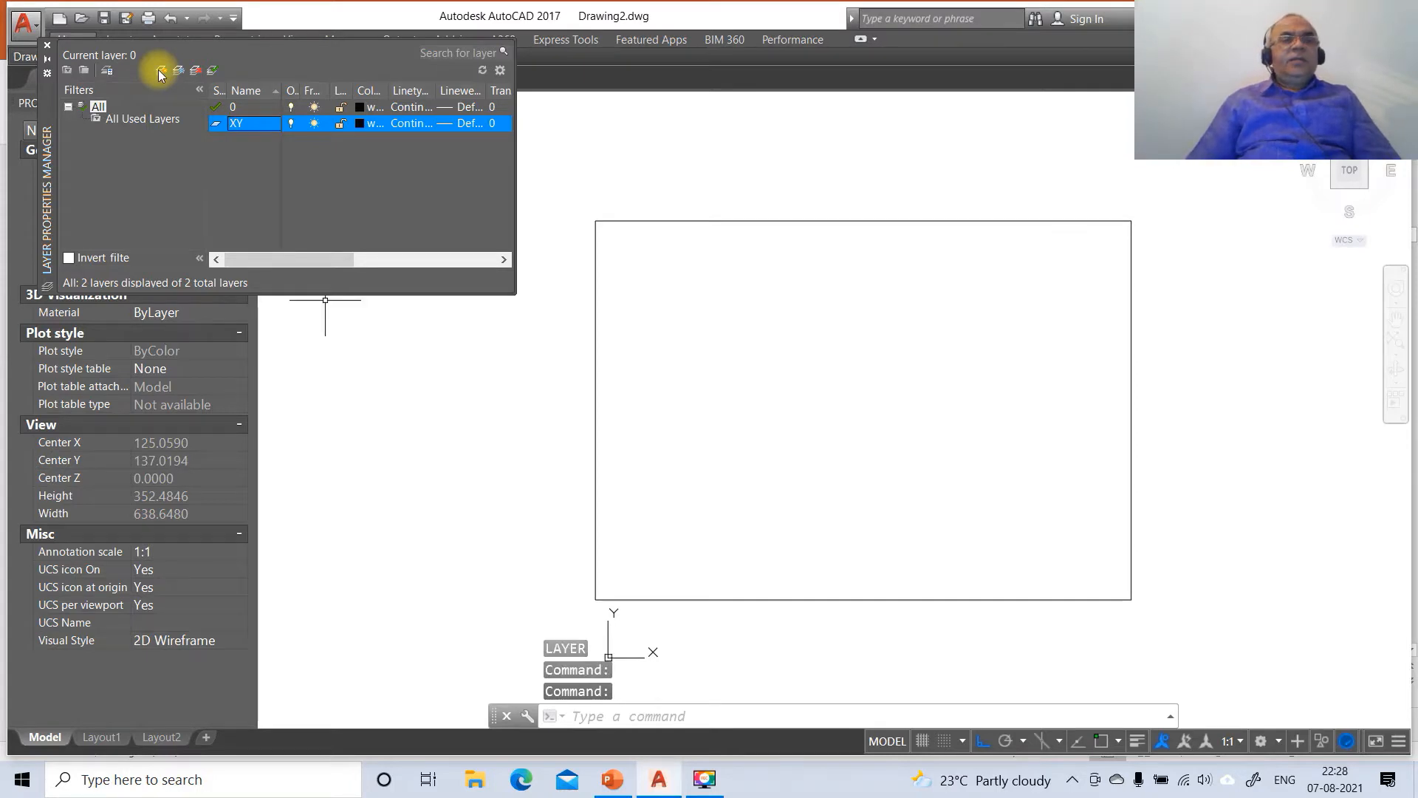
{"action": "left_click", "coordinate": [161, 71]}
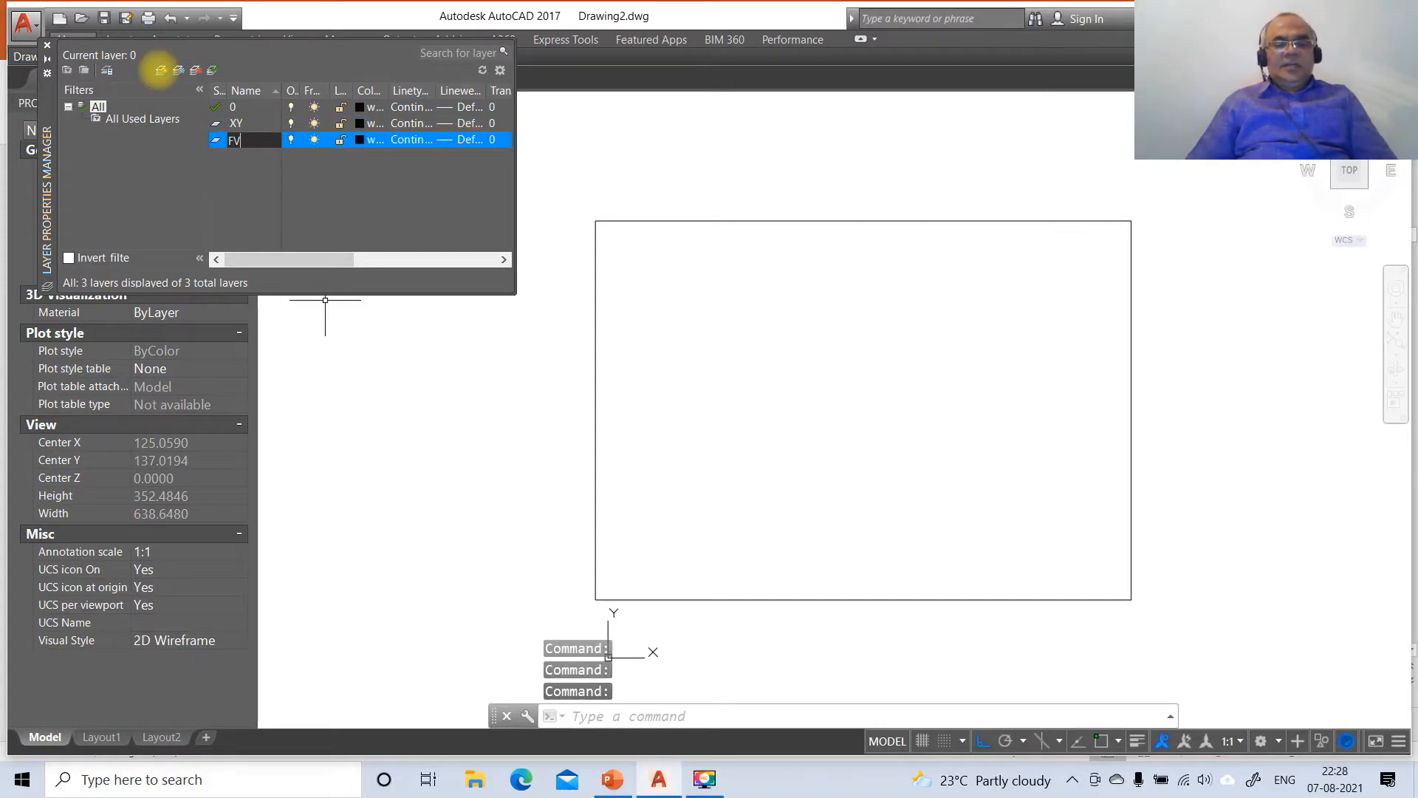
{"action": "left_click", "coordinate": [160, 72]}
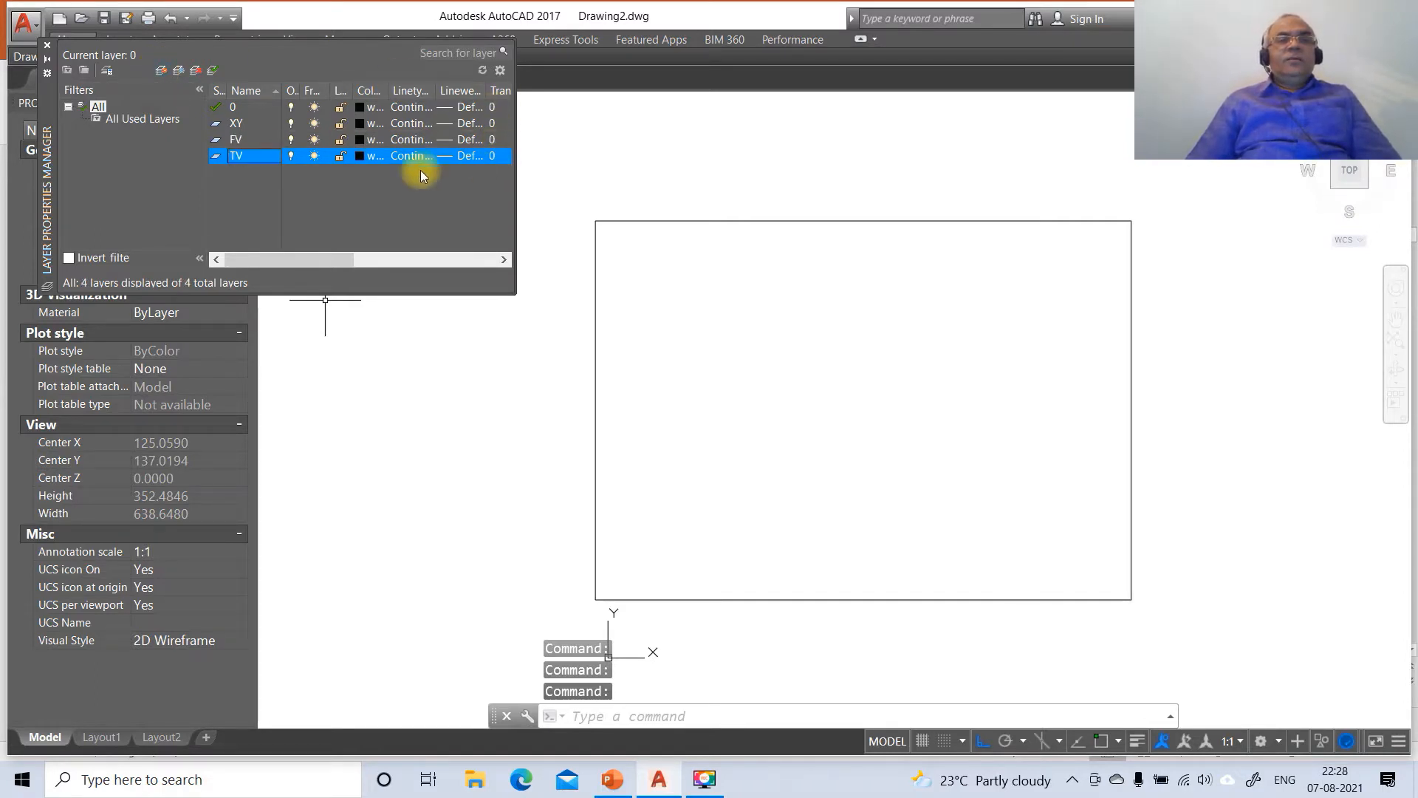
Set the lineweight of layer 0 to 0.05 mm and of layer XY to 0.13 mm.
{"action": "left_click", "coordinate": [467, 109]}
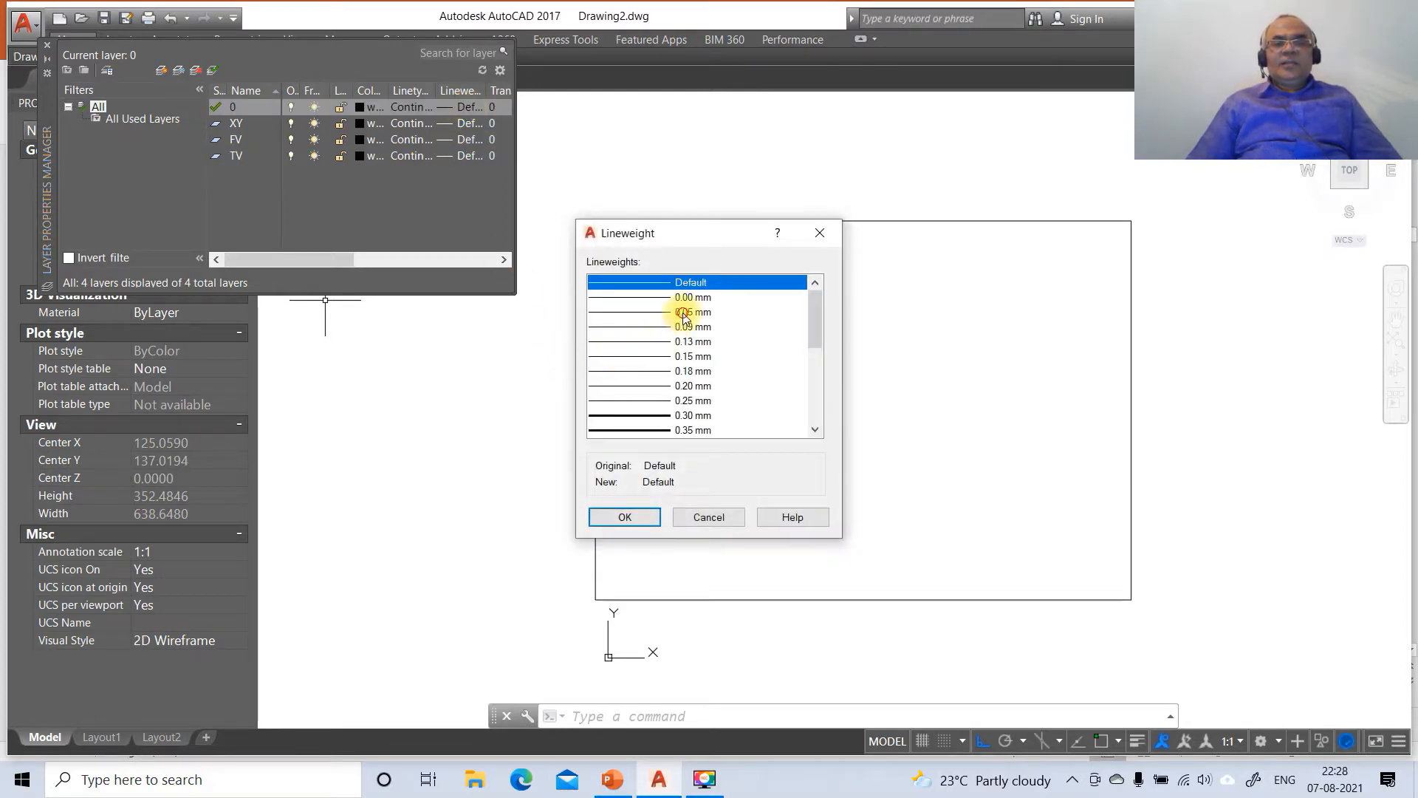
{"action": "left_click", "coordinate": [684, 313]}
{"action": "left_click", "coordinate": [625, 518]}
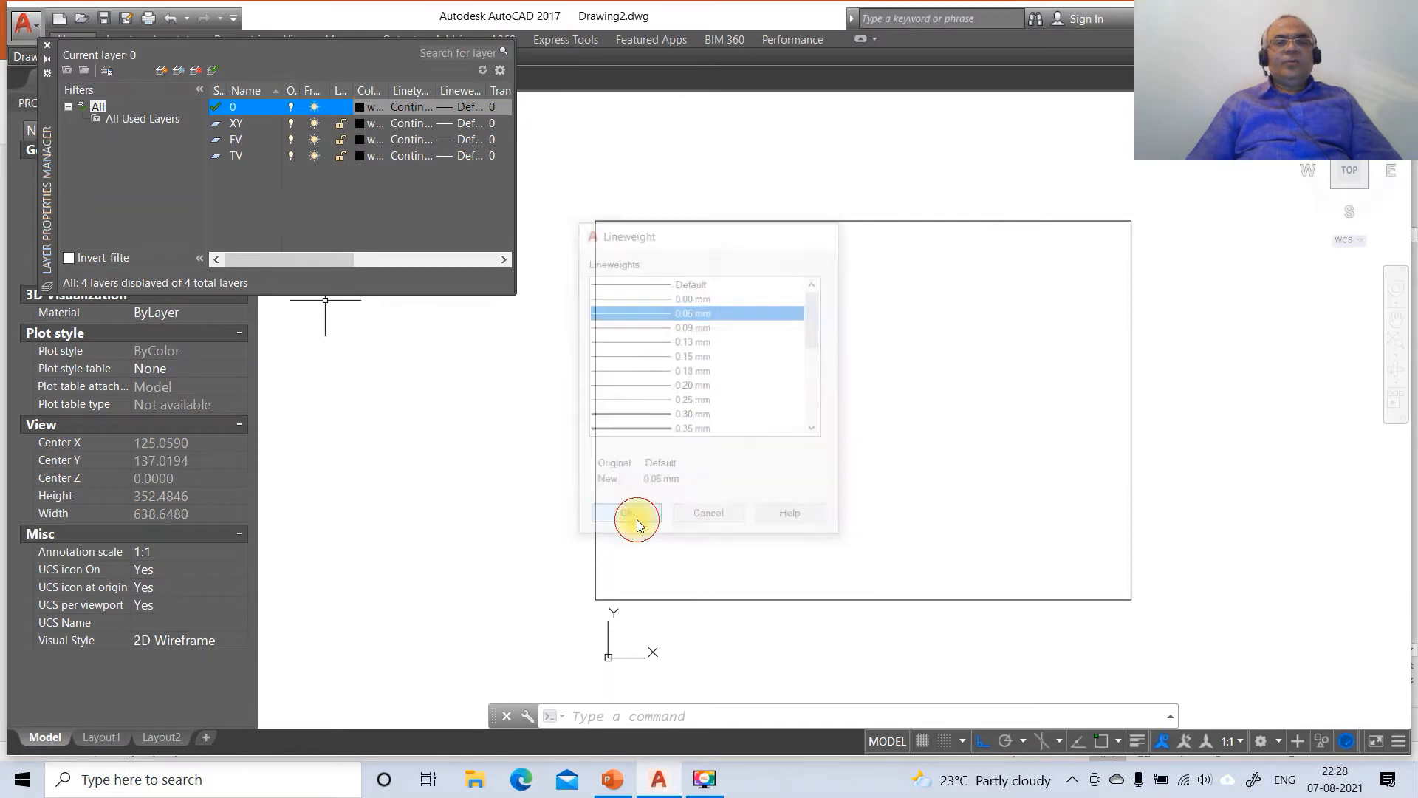
{"action": "left_click", "coordinate": [461, 124]}
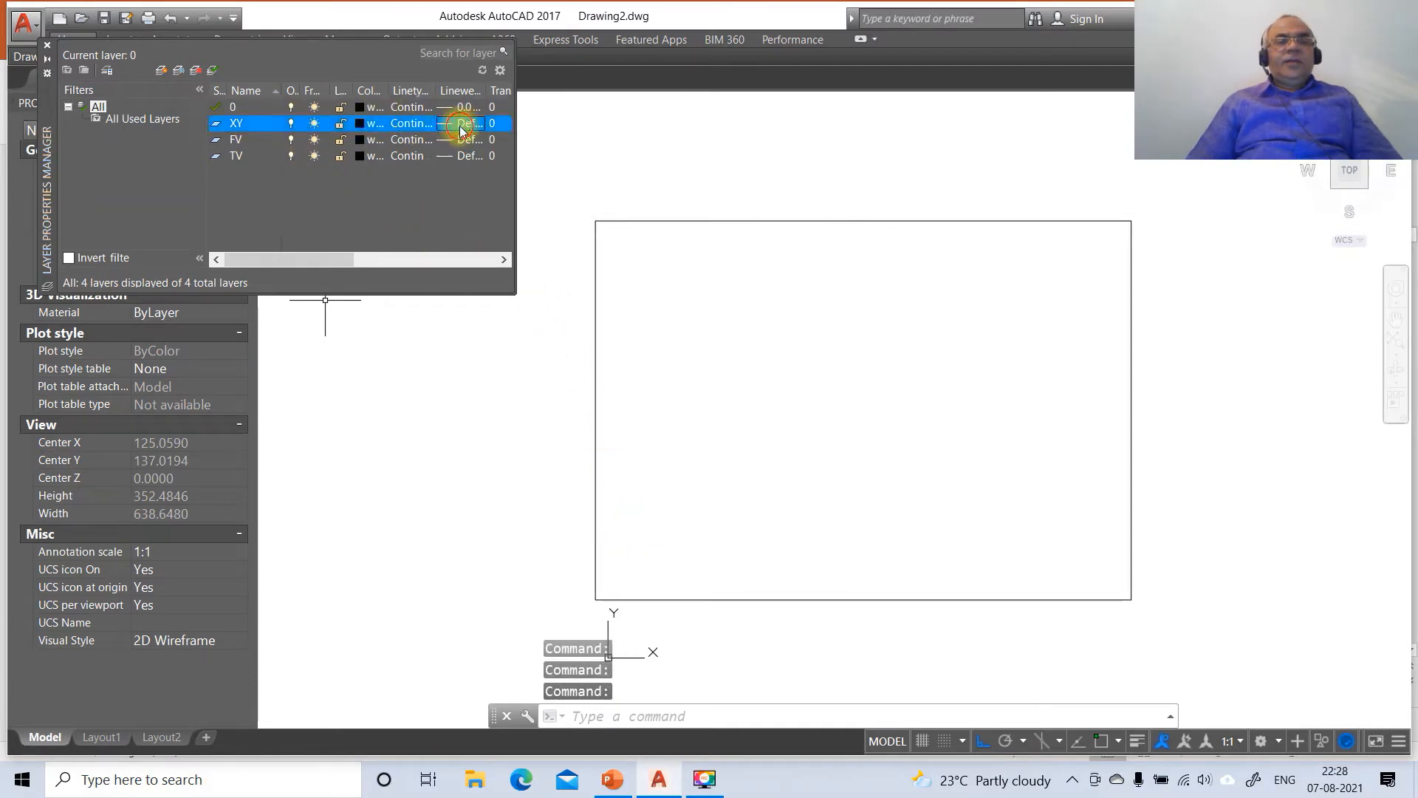
{"action": "left_click", "coordinate": [638, 344]}
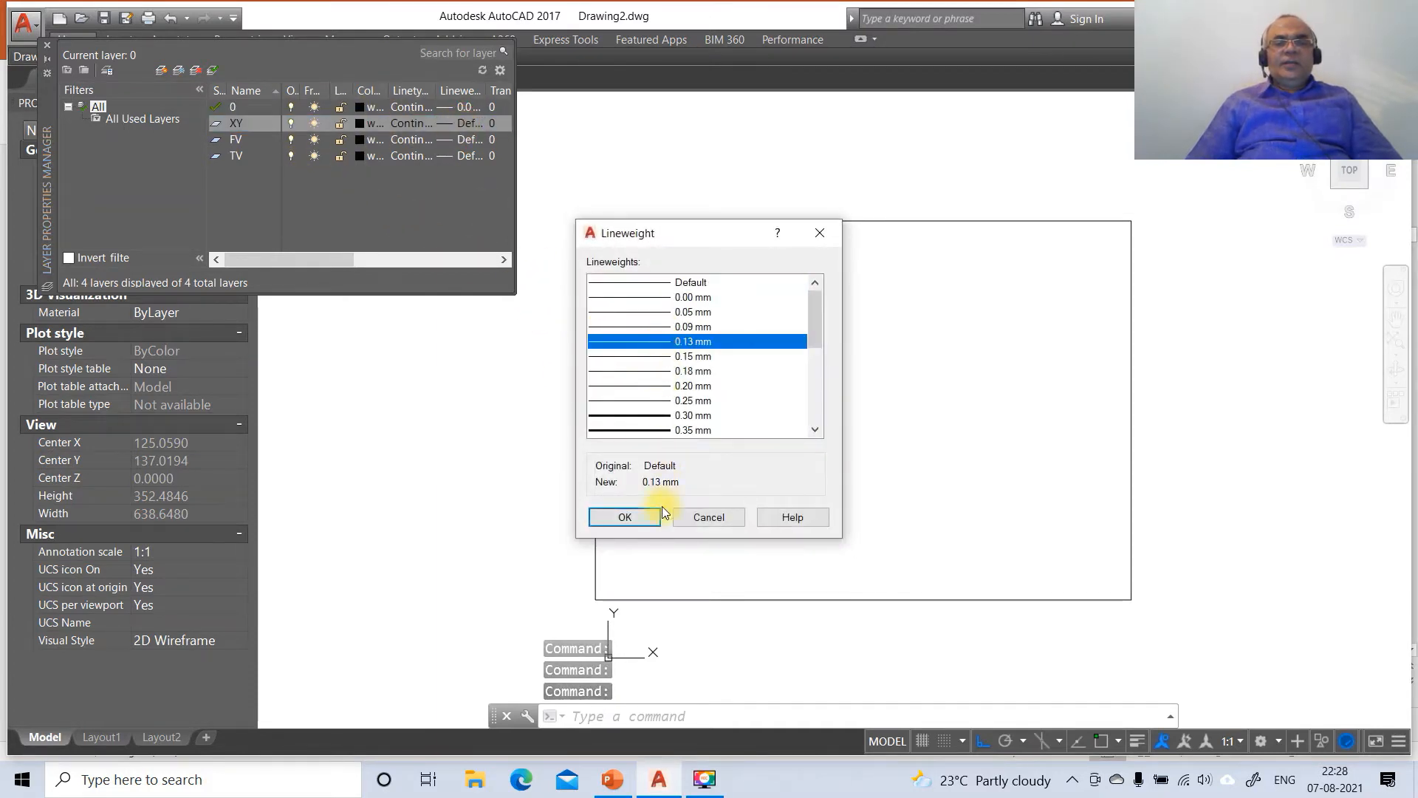
{"action": "left_click", "coordinate": [633, 518]}
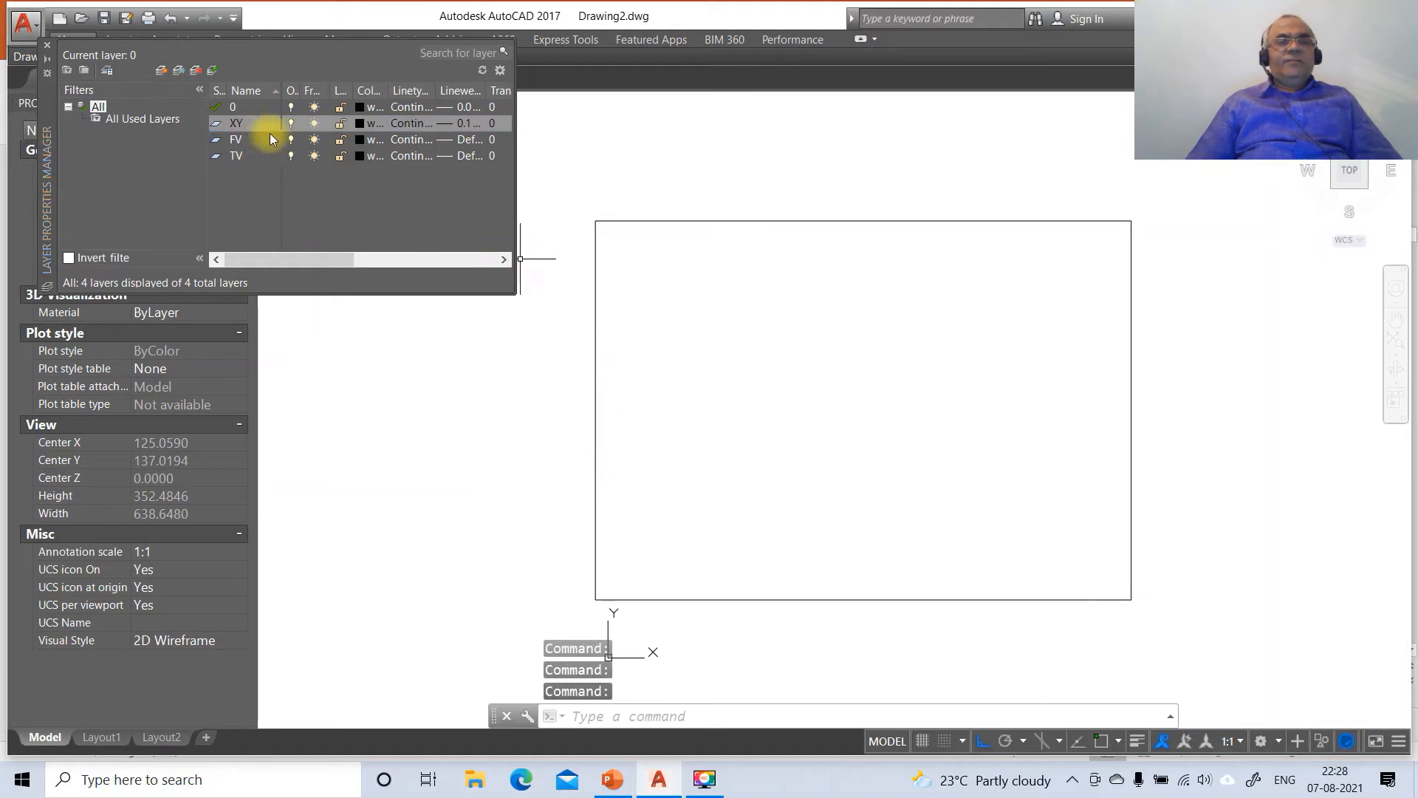
Set the lineweight of layers FV and TV to 0.50 mm.
{"action": "left_click", "coordinate": [471, 141]}
{"action": "scroll", "coordinate": [739, 364], "scroll_direction": "down", "scroll_amount": 2}
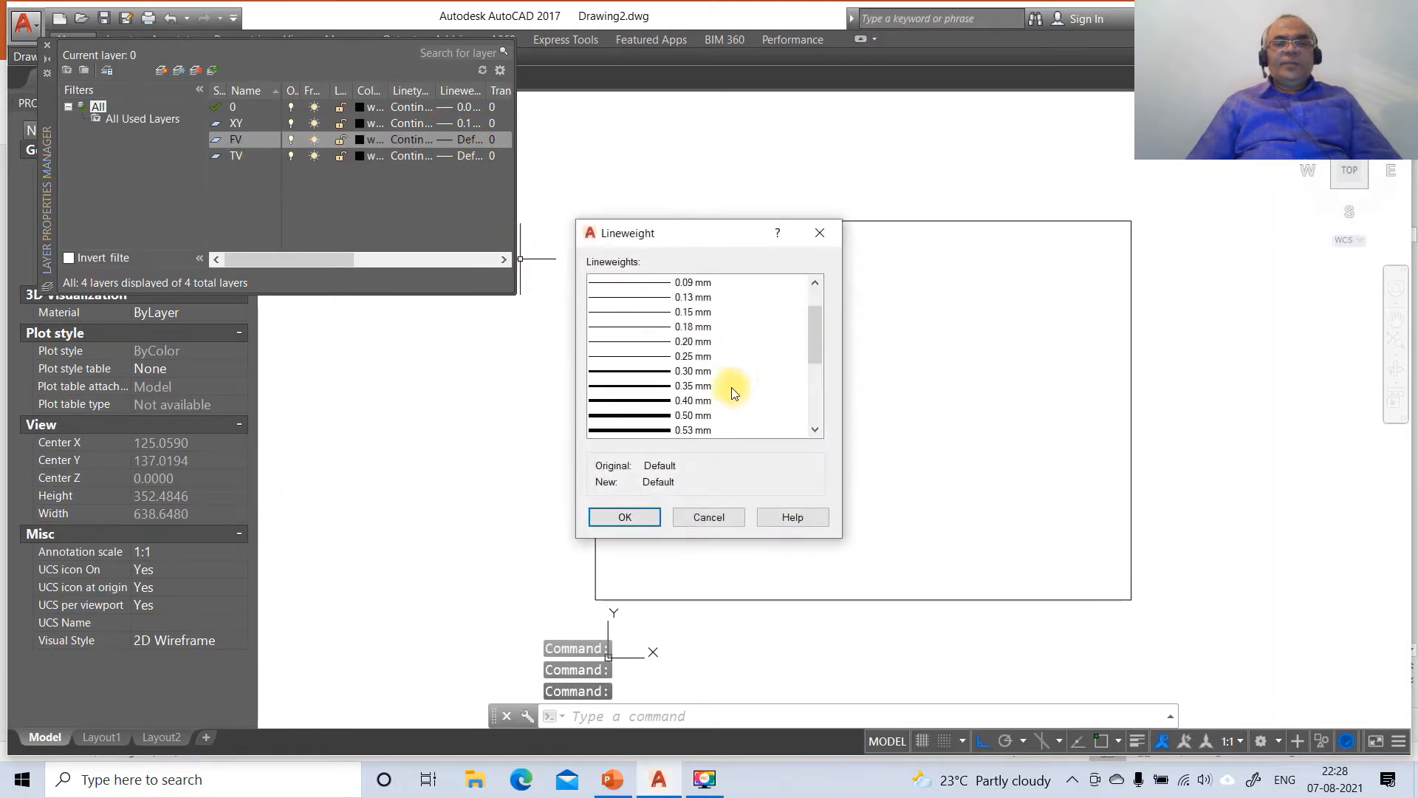
{"action": "left_click", "coordinate": [696, 418]}
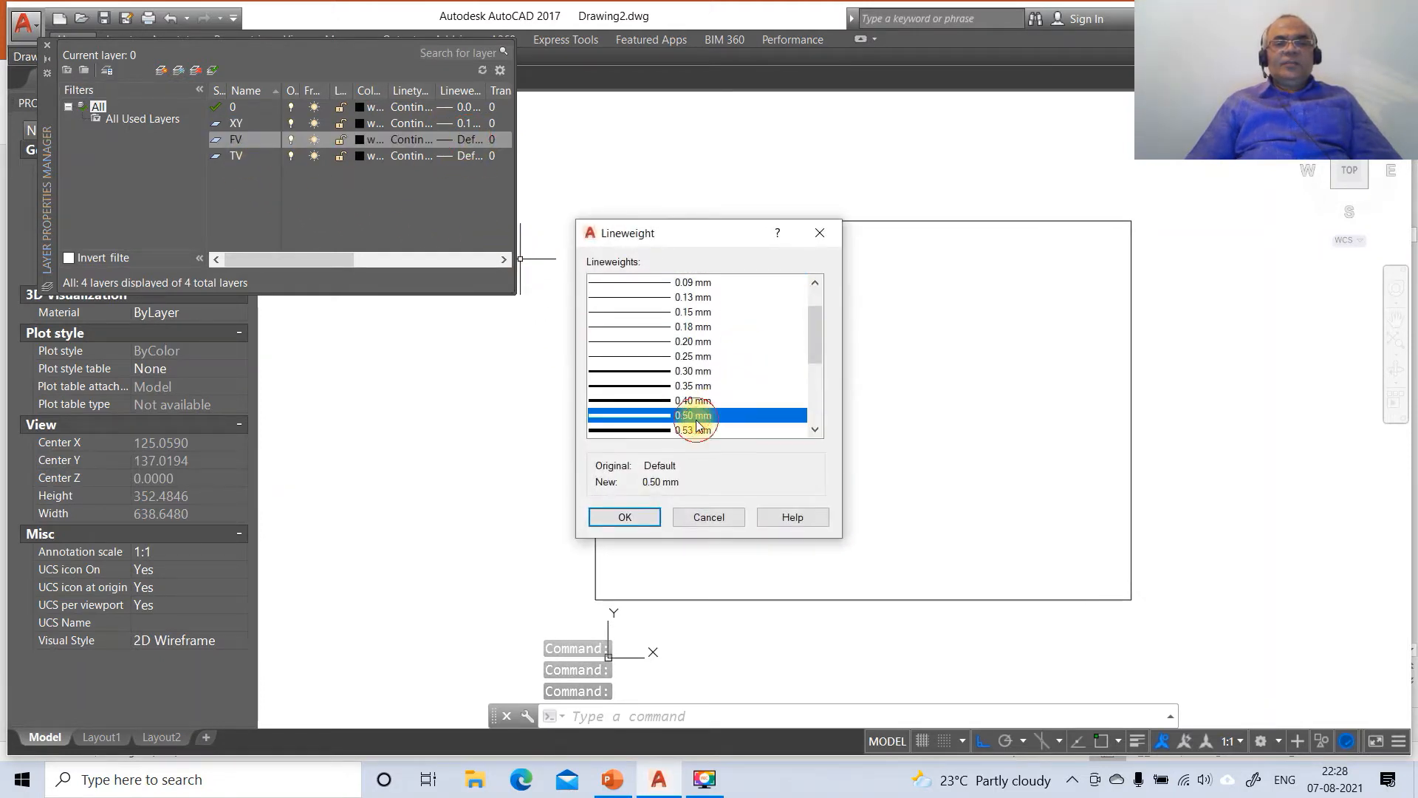
{"action": "left_click", "coordinate": [629, 522]}
{"action": "left_click", "coordinate": [466, 156]}
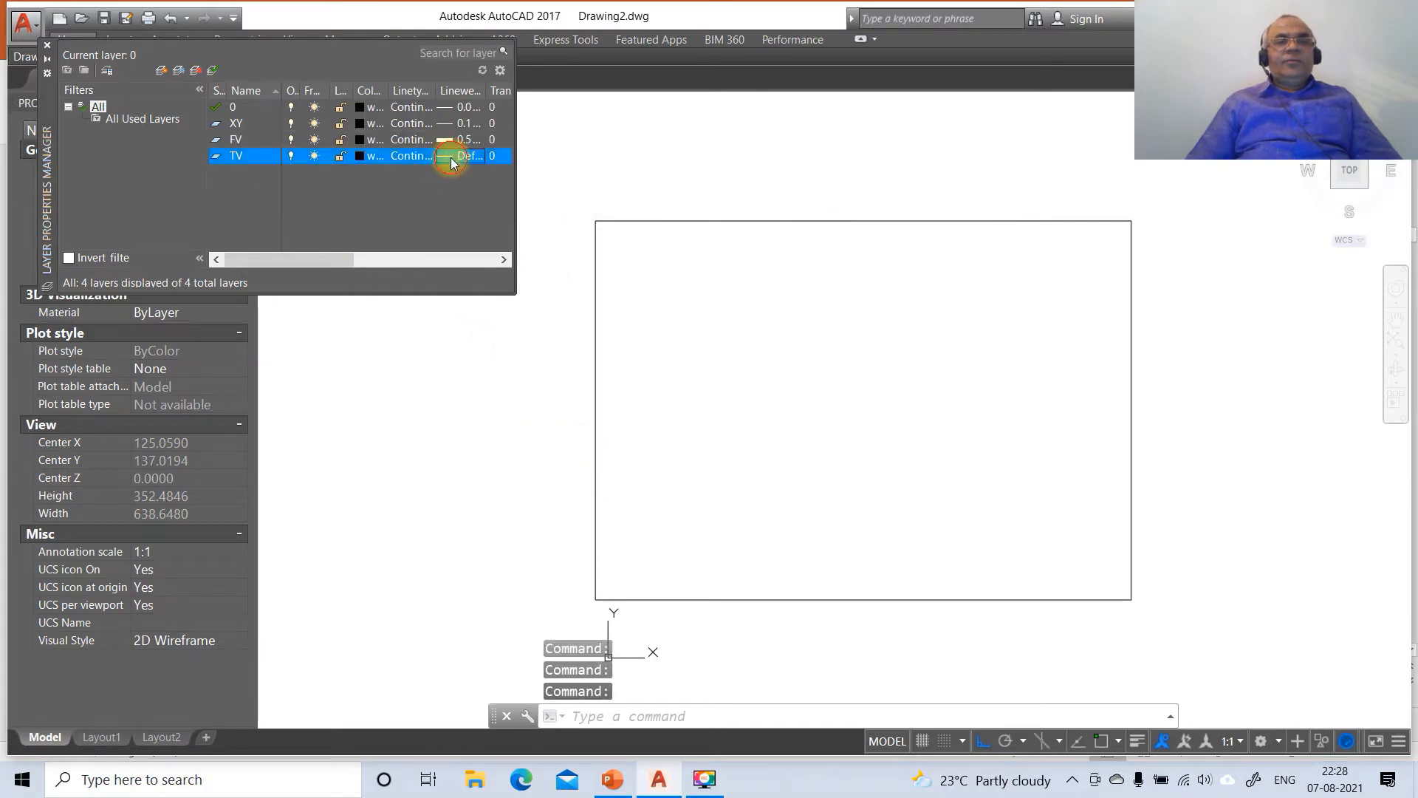
{"action": "scroll", "coordinate": [764, 380], "scroll_direction": "down", "scroll_amount": 3}
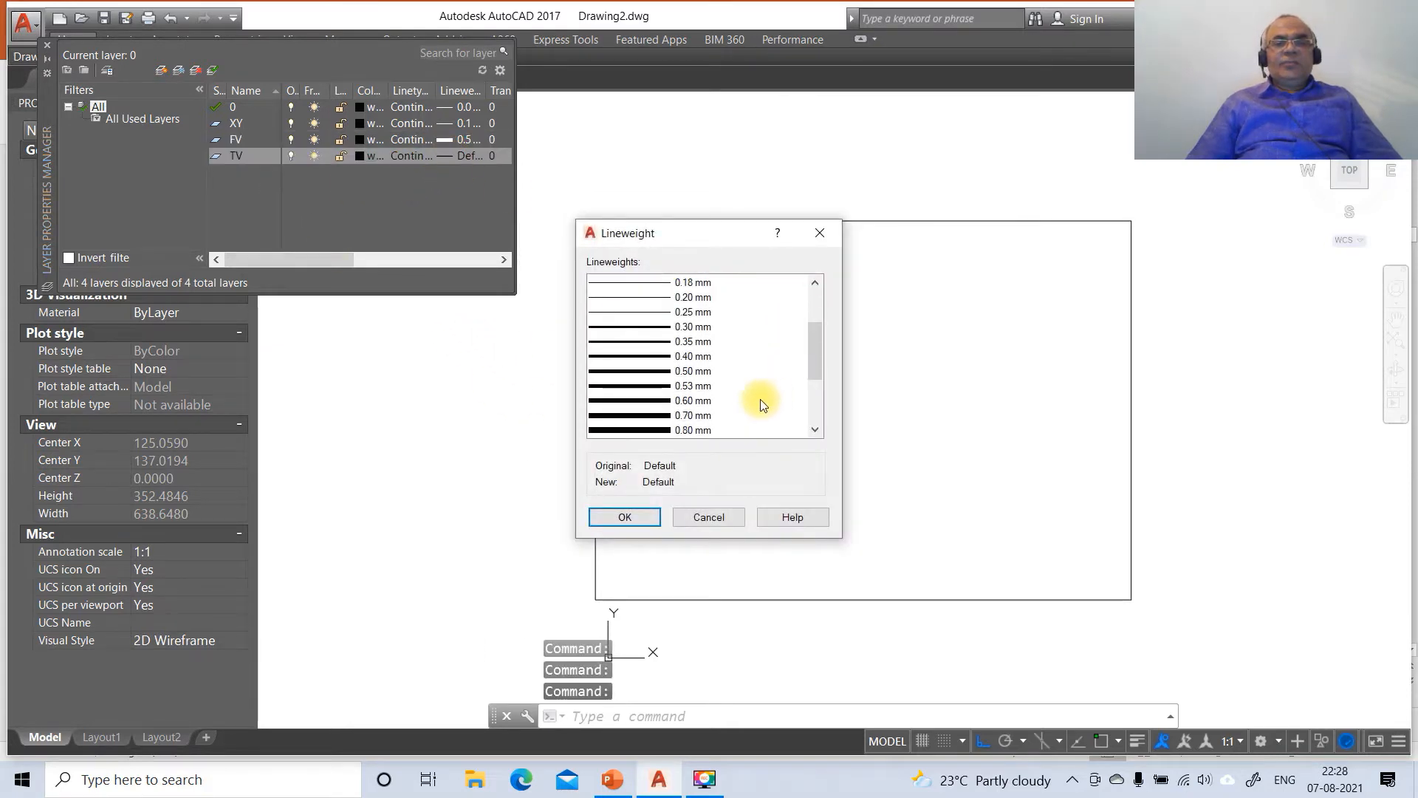
{"action": "left_click", "coordinate": [695, 371]}
{"action": "left_click", "coordinate": [625, 517]}
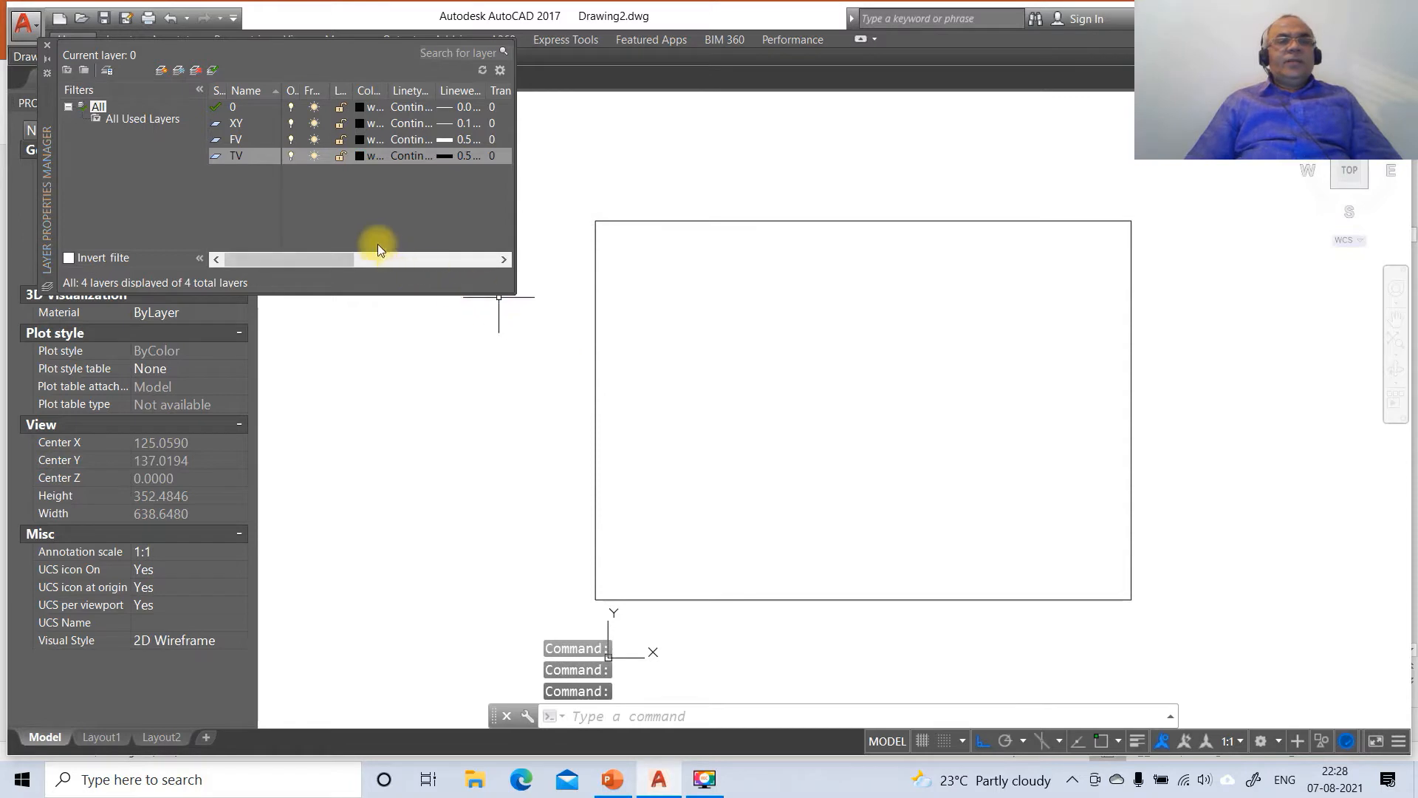
Set the colour of layer TV to magenta.
{"action": "left_click", "coordinate": [358, 155]}
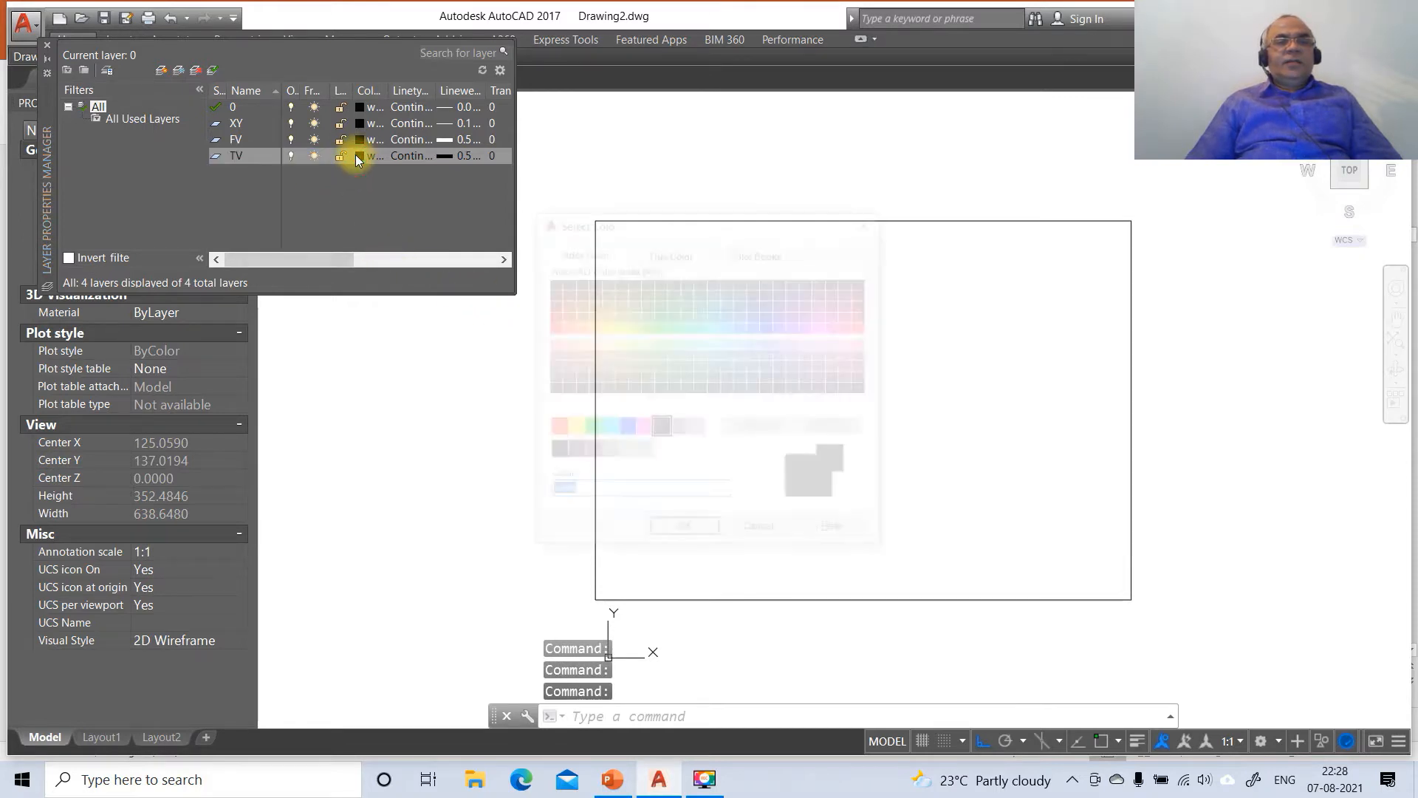
{"action": "left_click", "coordinate": [641, 429]}
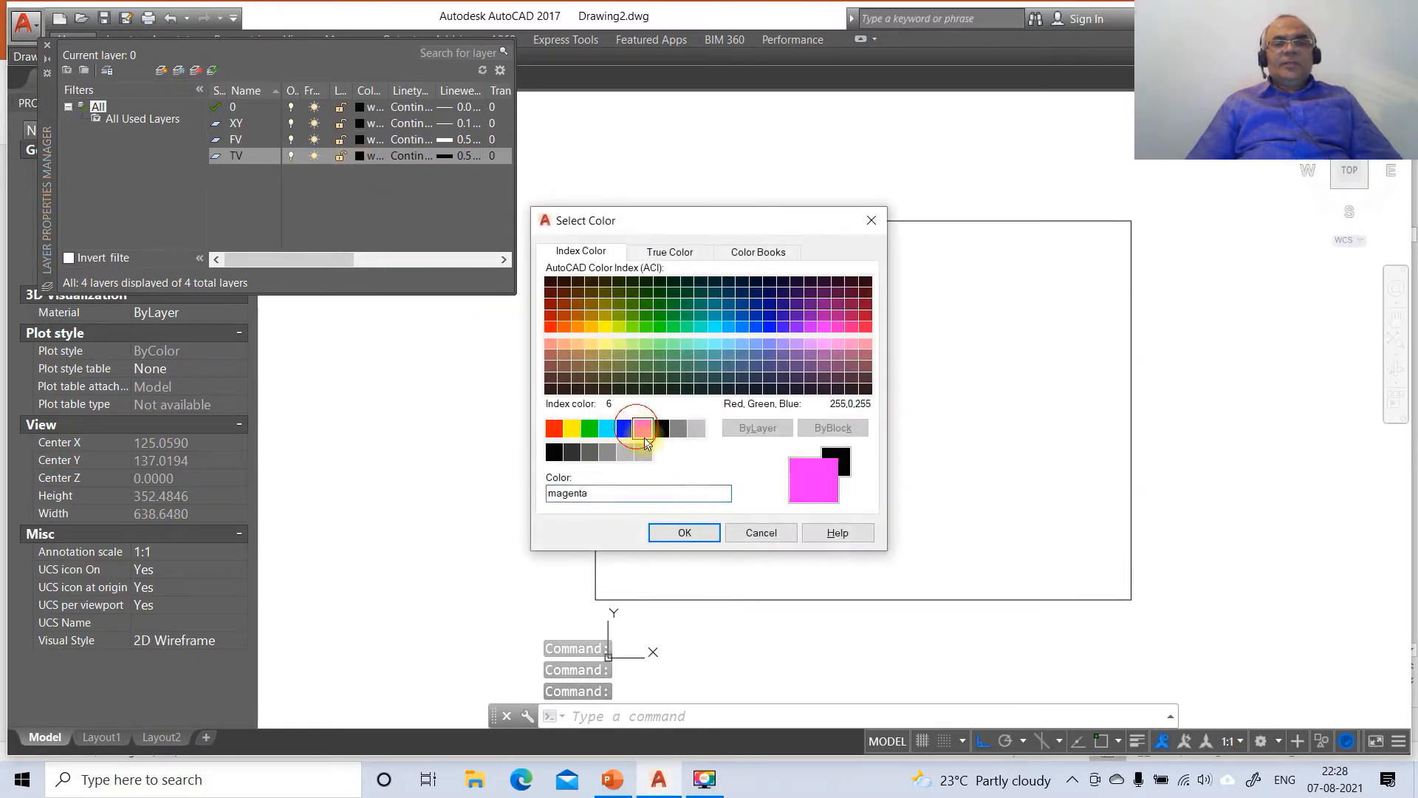
{"action": "left_click", "coordinate": [684, 532]}
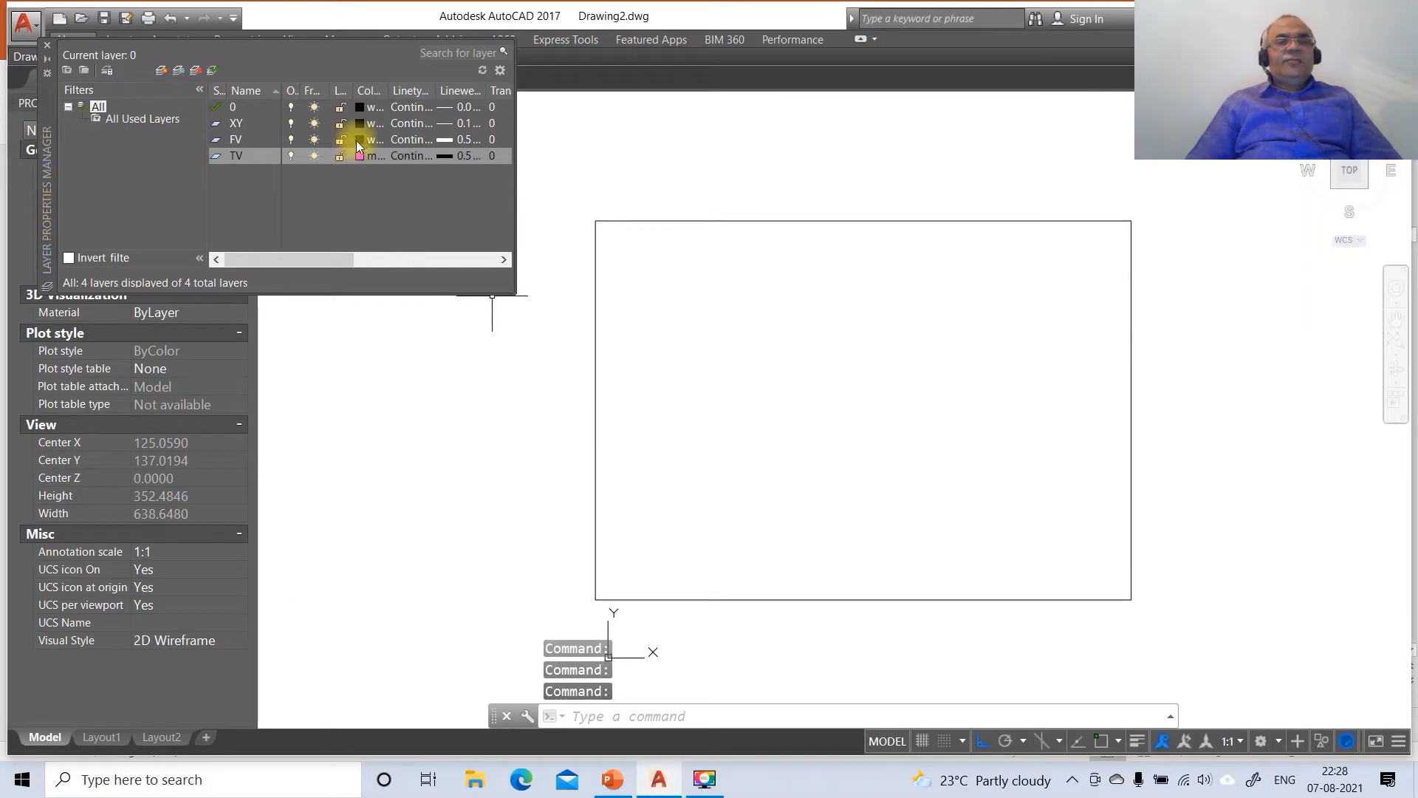
Set the colour of layer FV to blue and close the layer manager.
{"action": "left_click", "coordinate": [360, 139]}
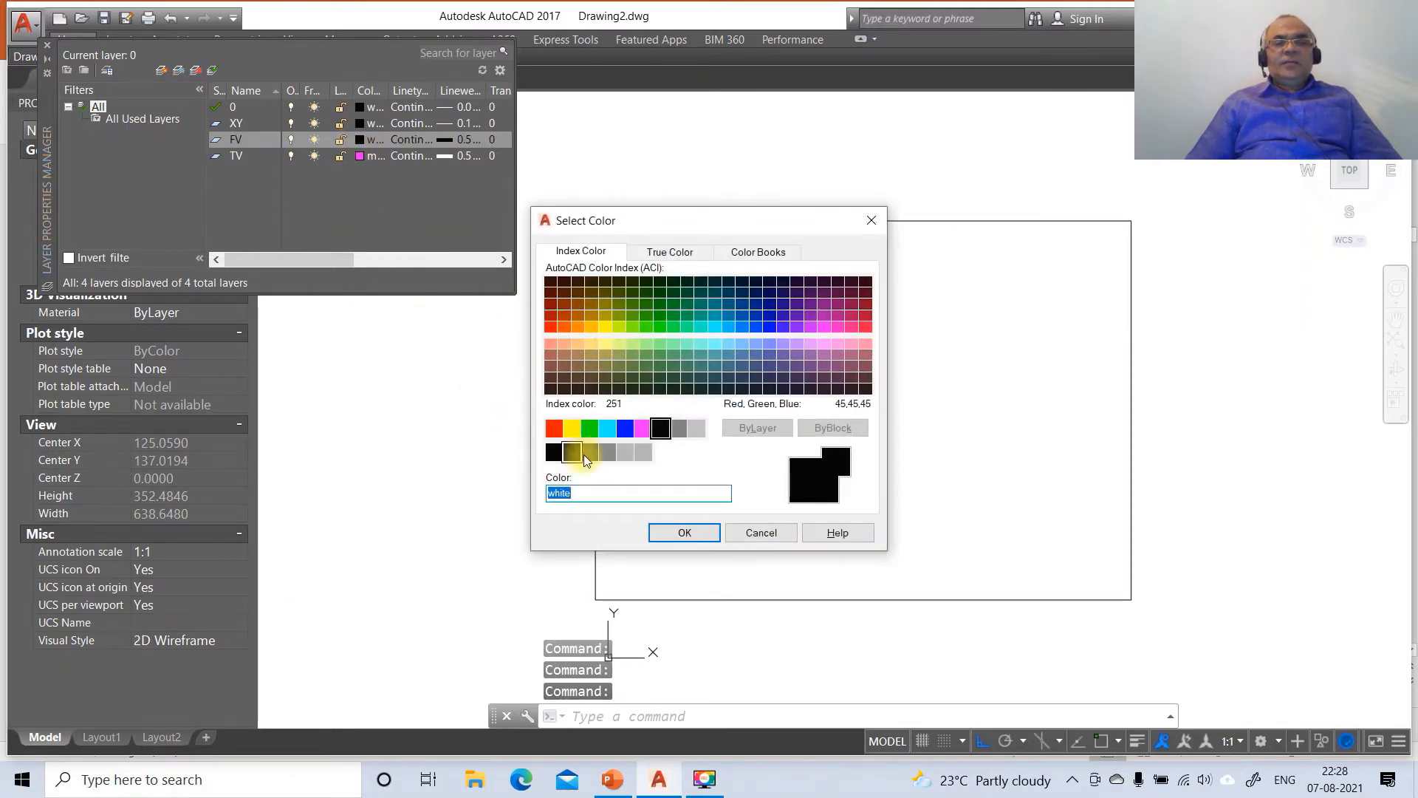
{"action": "left_click", "coordinate": [625, 428]}
{"action": "left_click", "coordinate": [659, 529]}
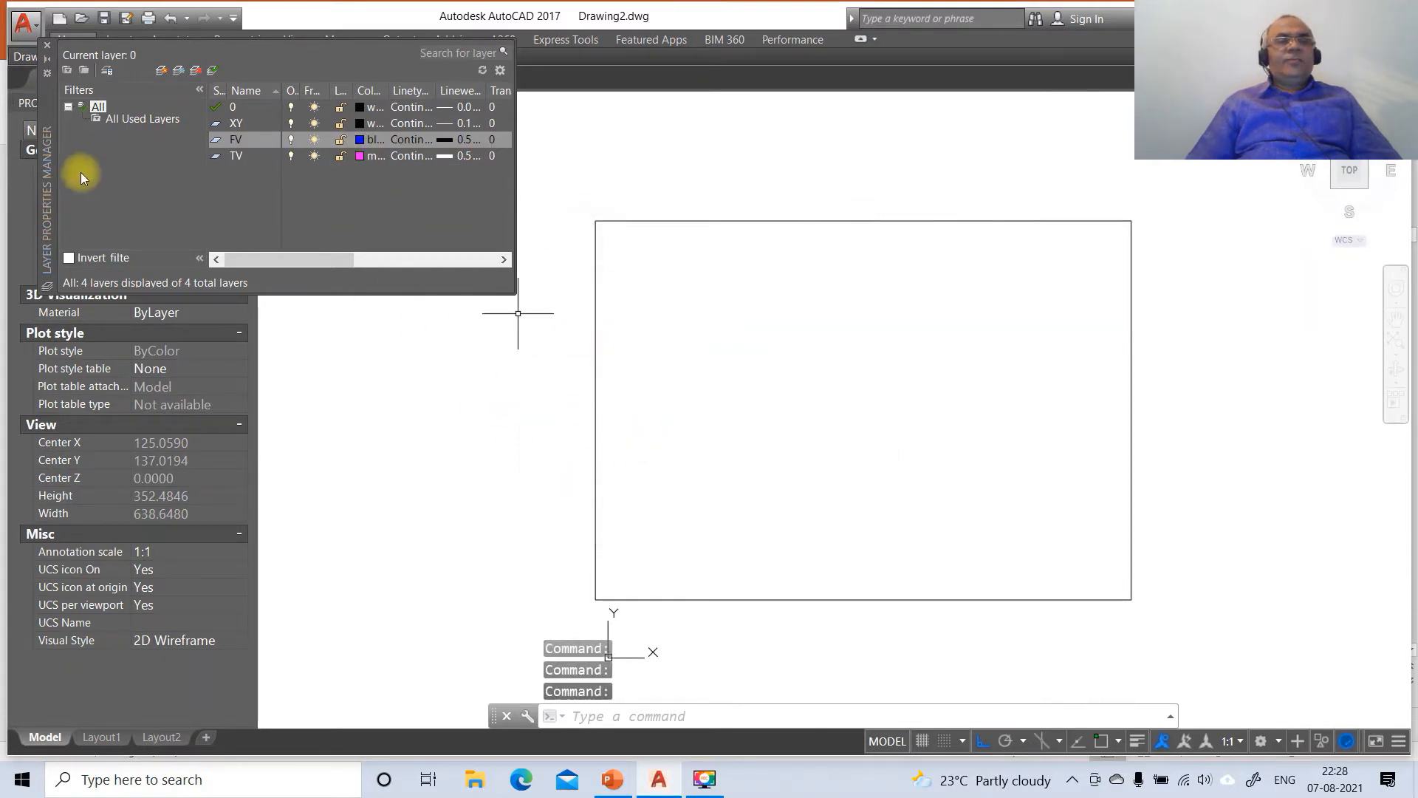
{"action": "left_click", "coordinate": [46, 45]}
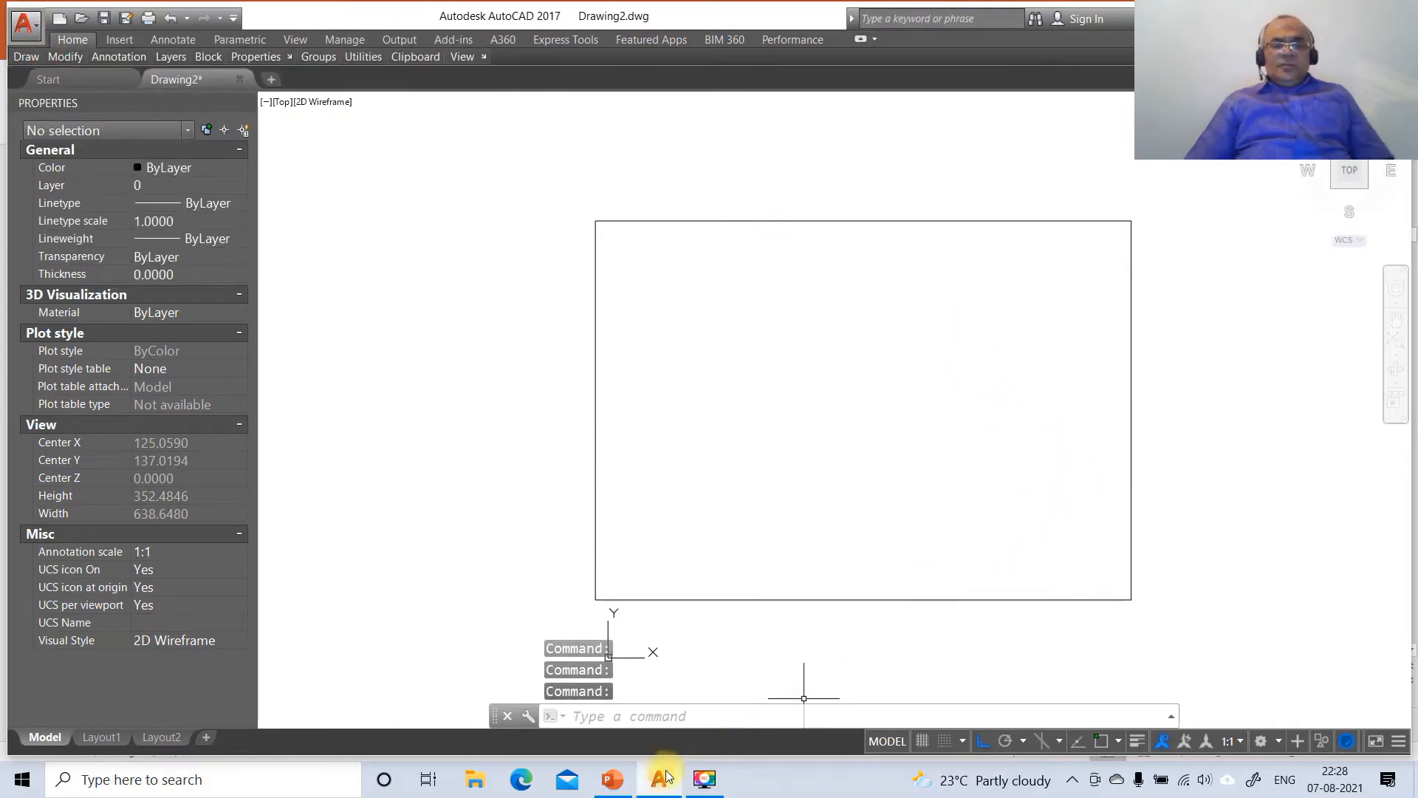
Check the final solution slide in PowerPoint, return to AutoCAD and draw a six-sided polygon by edge, 25 long, in the border's lower left area.
{"action": "left_click", "coordinate": [624, 781]}
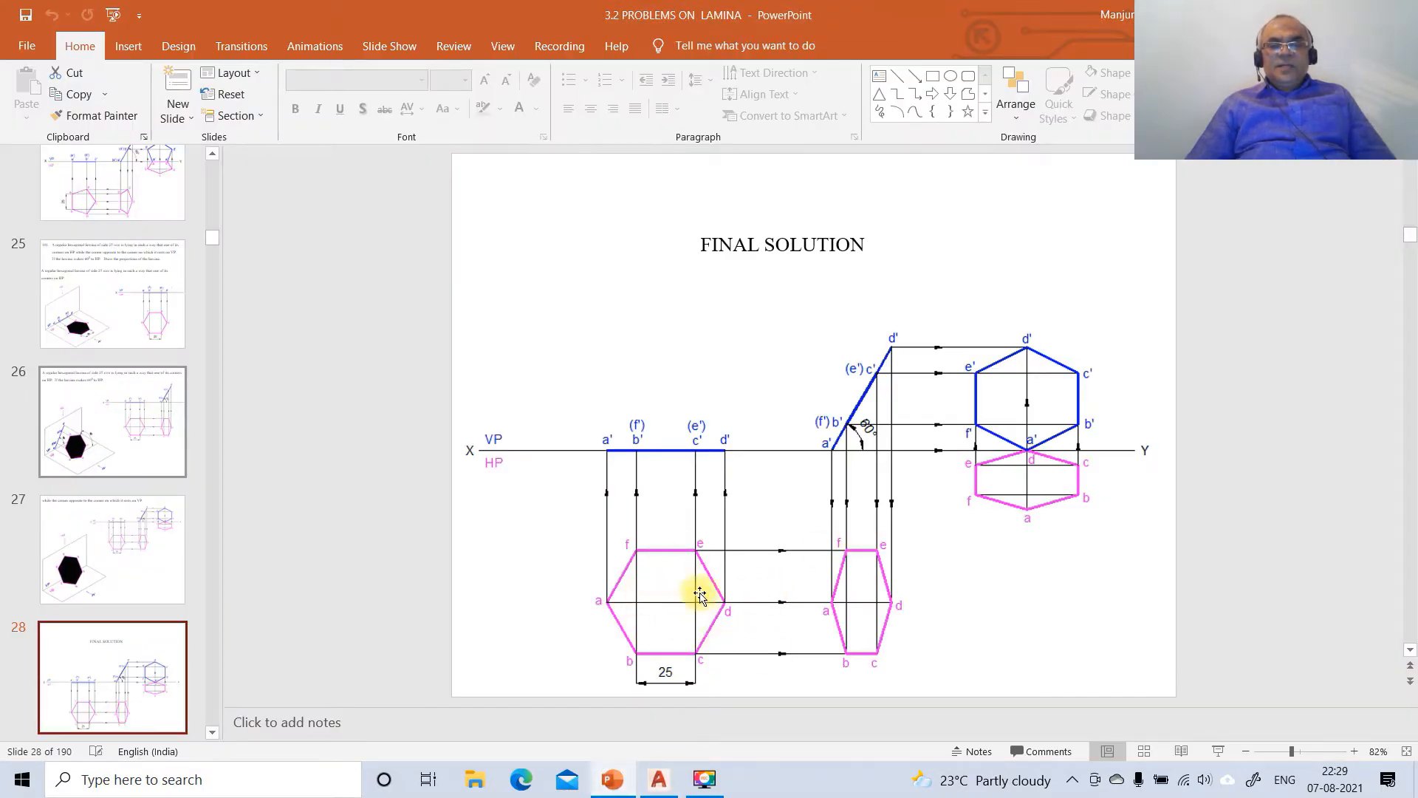
{"action": "left_click", "coordinate": [659, 781]}
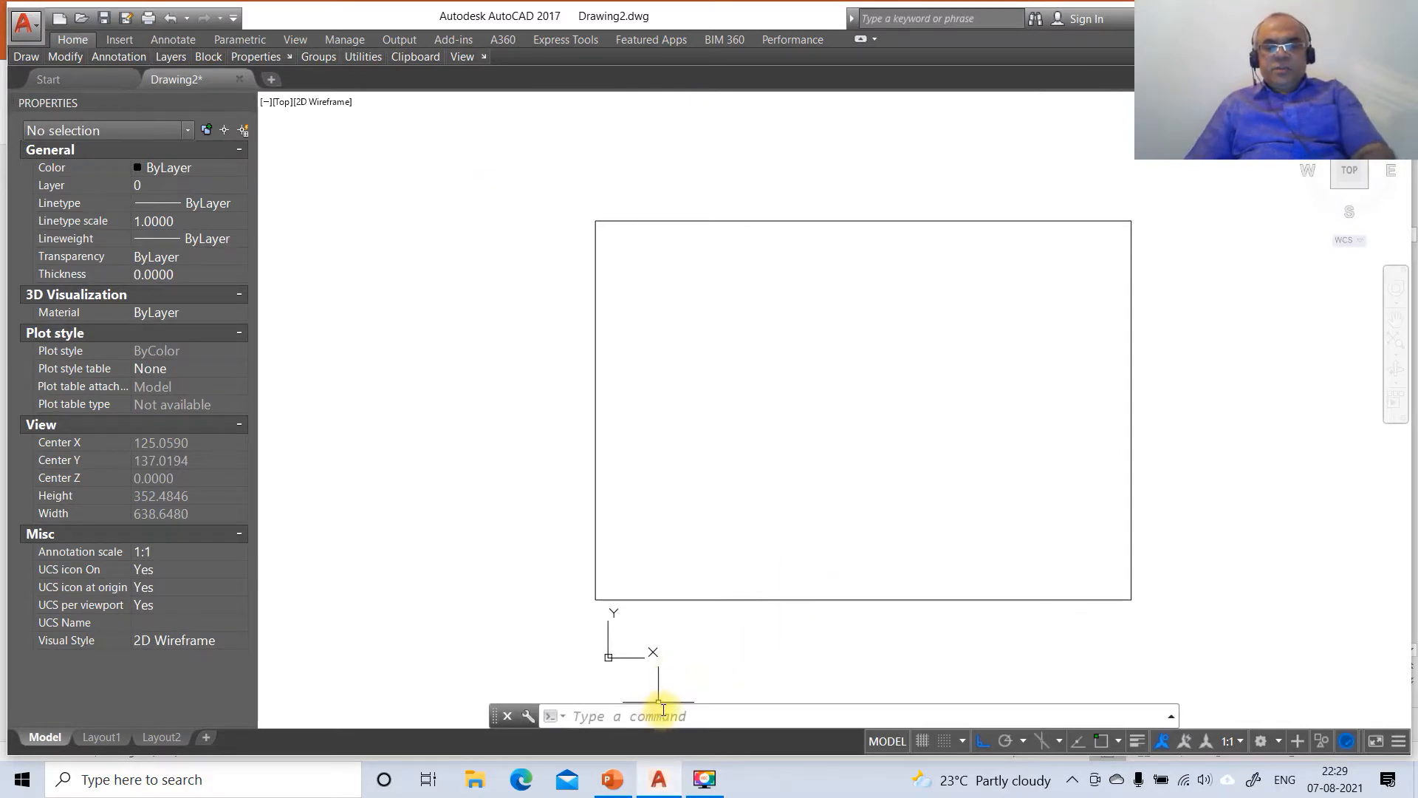
{"action": "type", "text": "POL"}
{"action": "key", "text": "Return"}
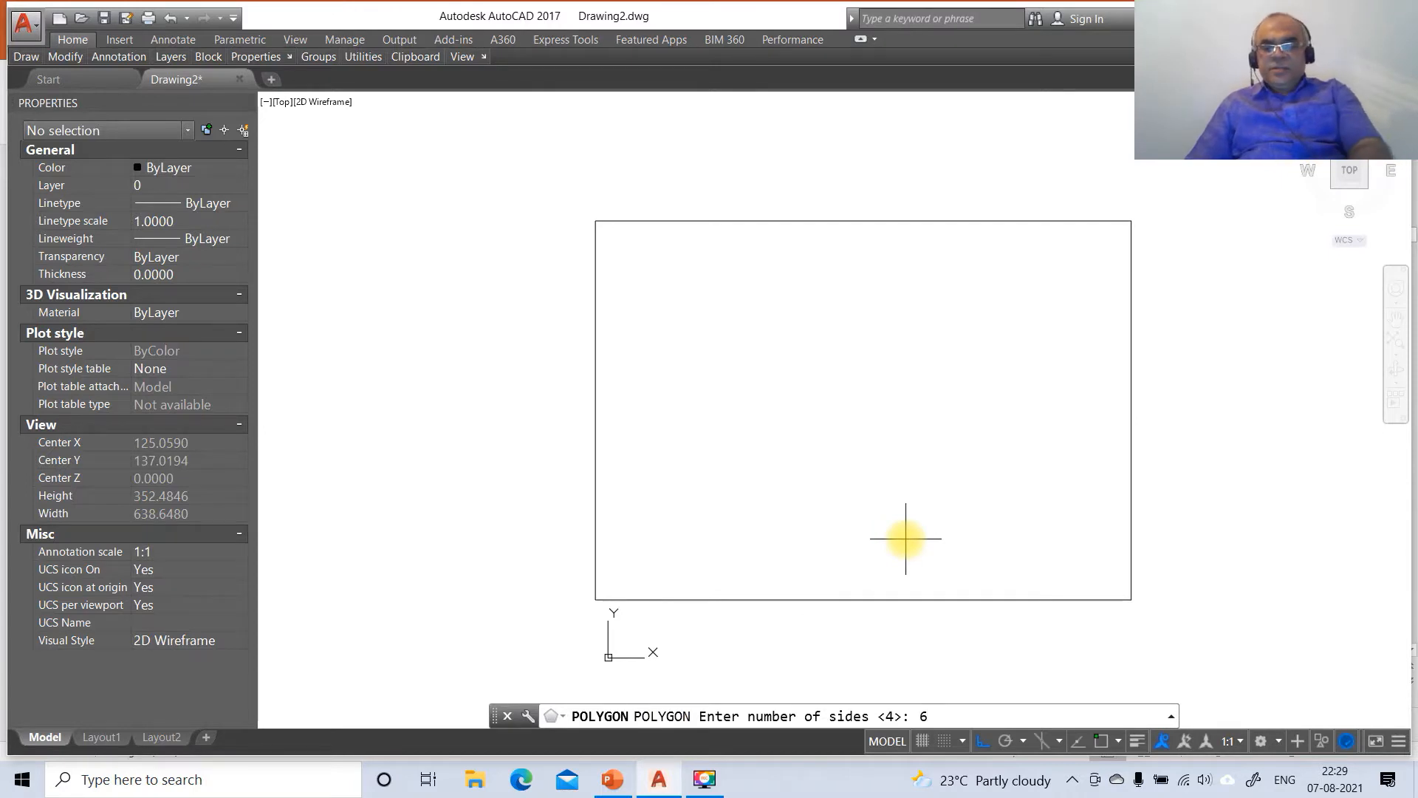
{"action": "type", "text": "6"}
{"action": "key", "text": "Return"}
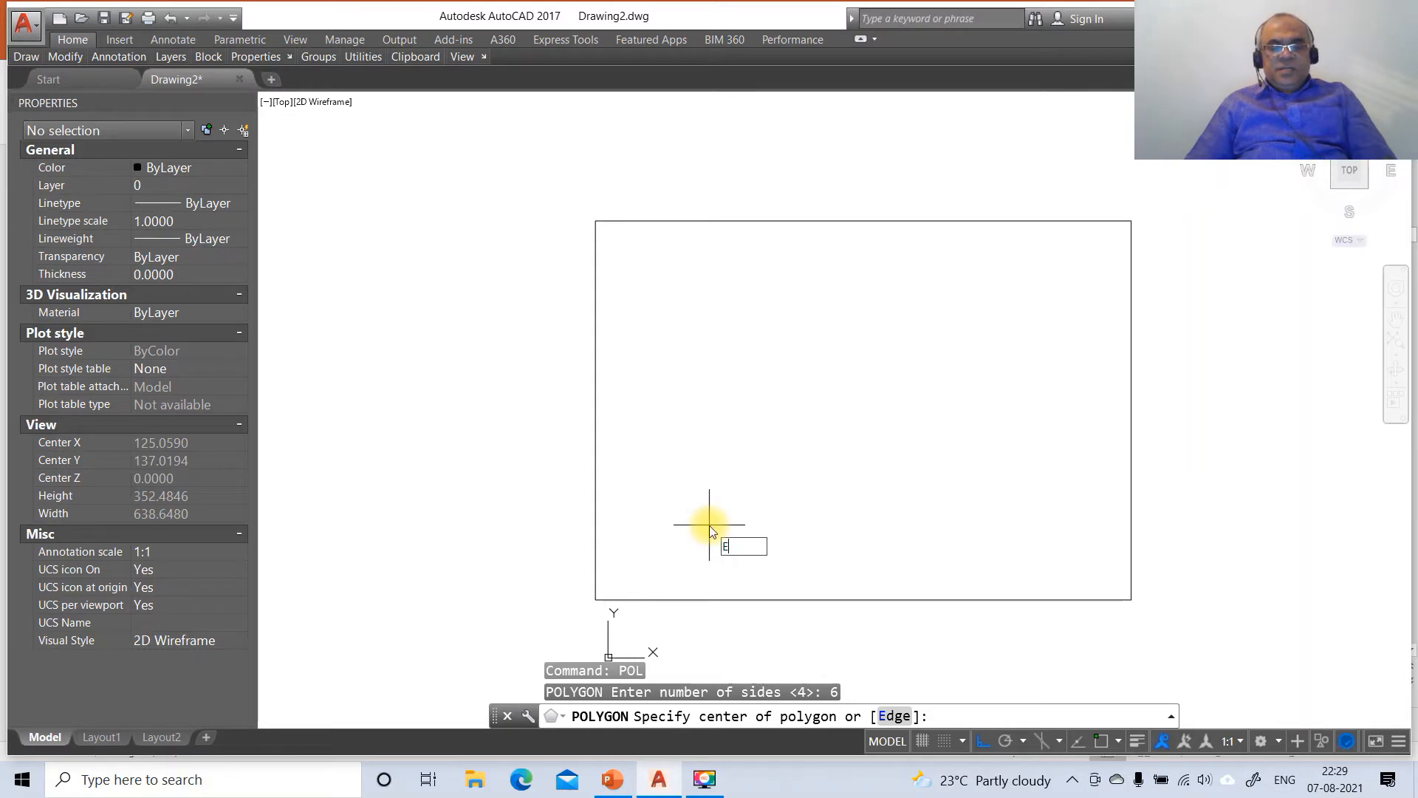
{"action": "type", "text": "E"}
{"action": "key", "text": "Return"}
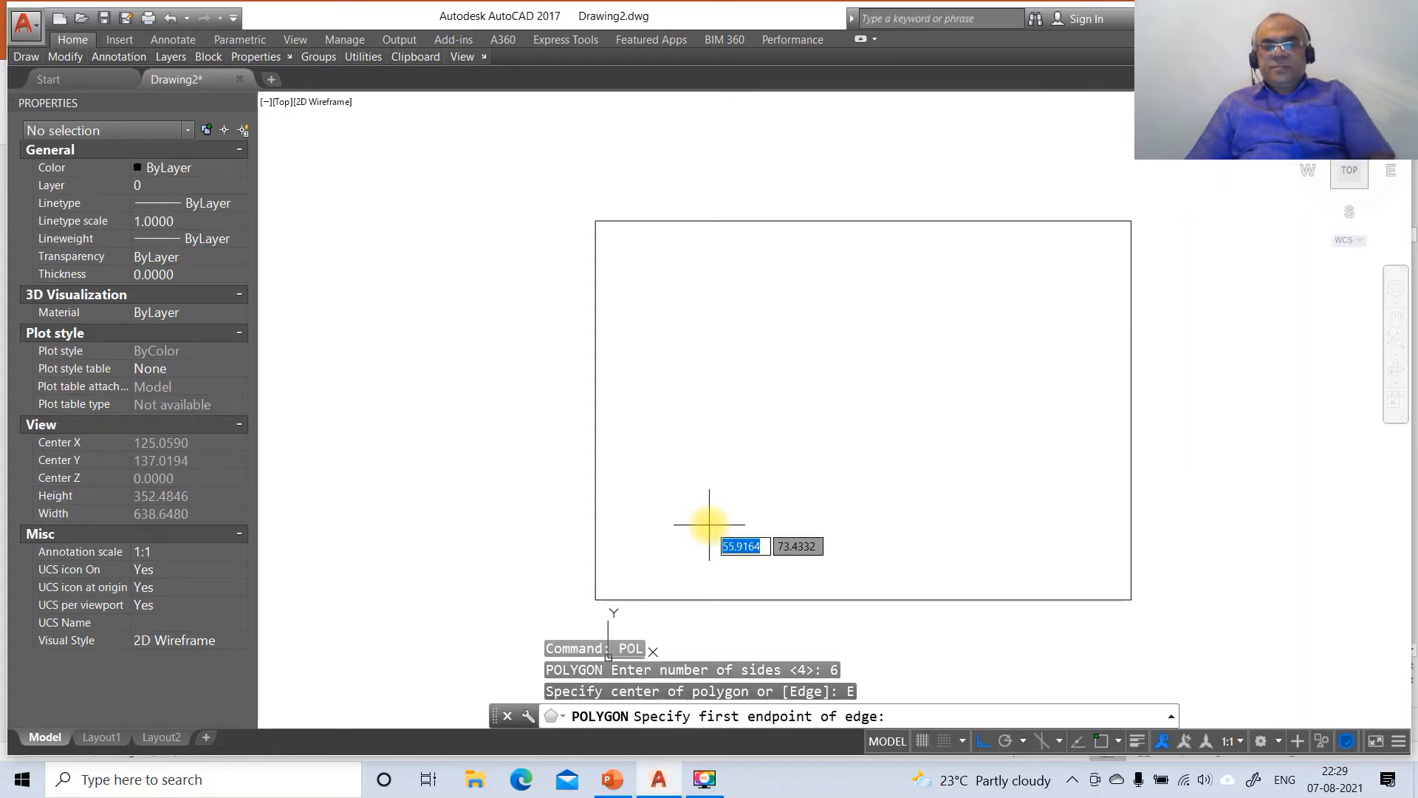
{"action": "left_click", "coordinate": [692, 487]}
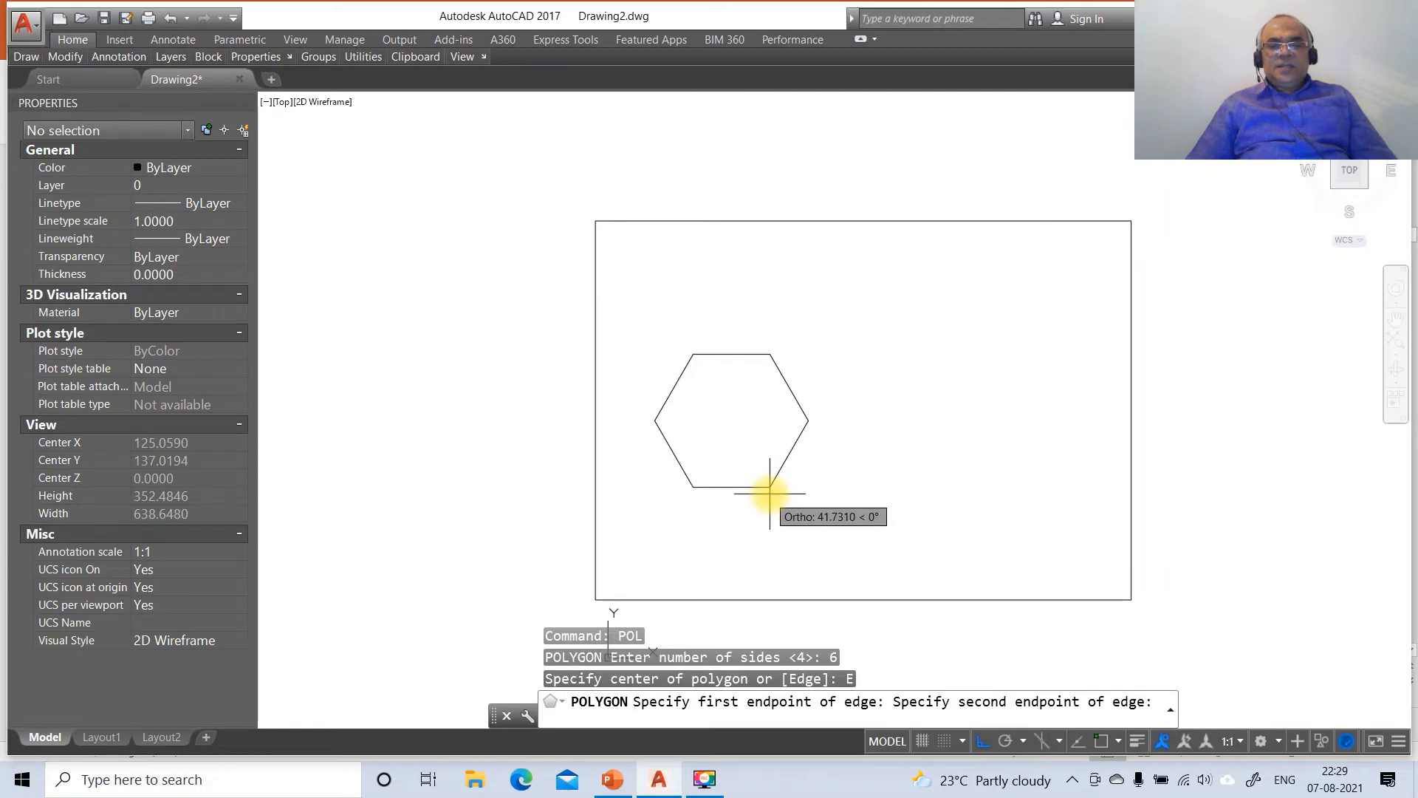
{"action": "type", "text": "25"}
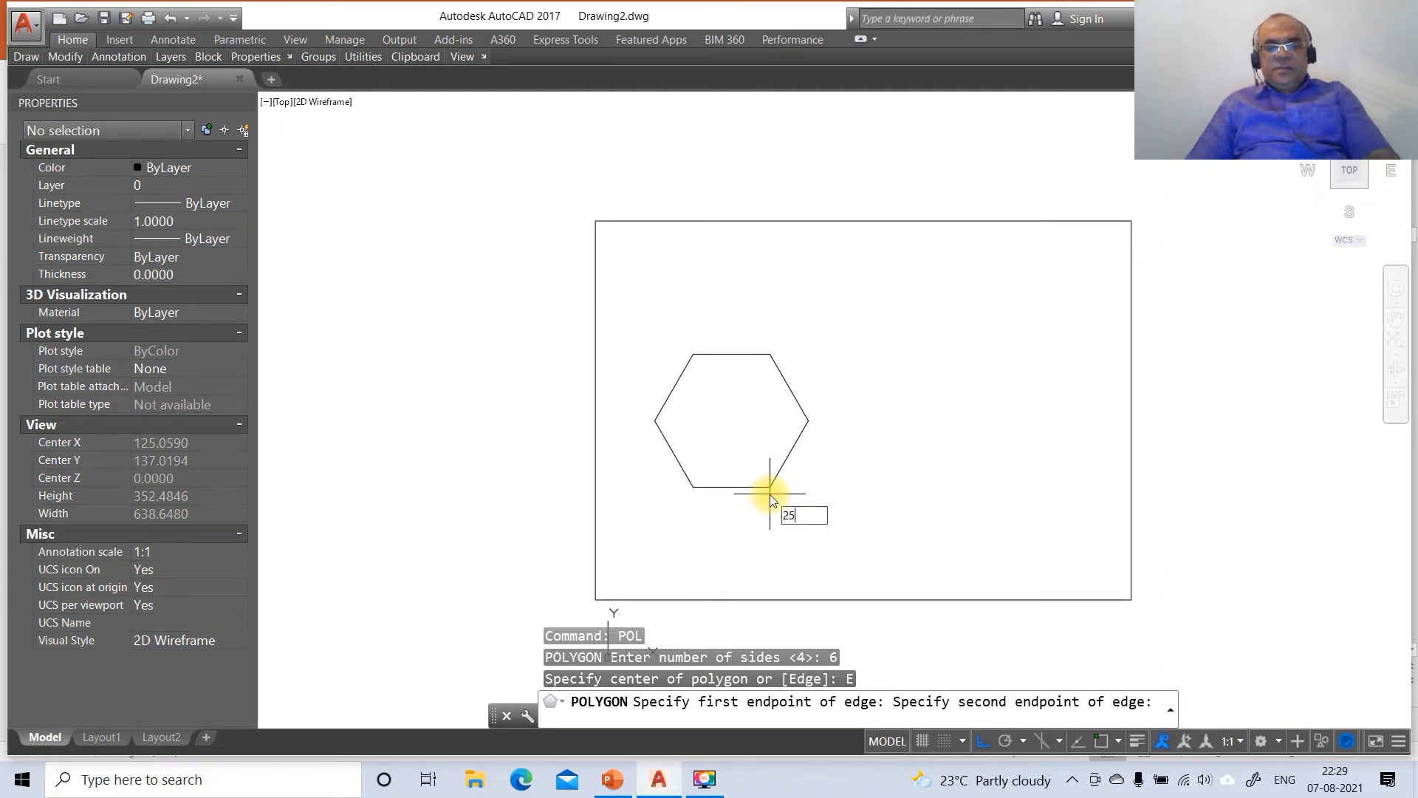
{"action": "key", "text": "Return"}
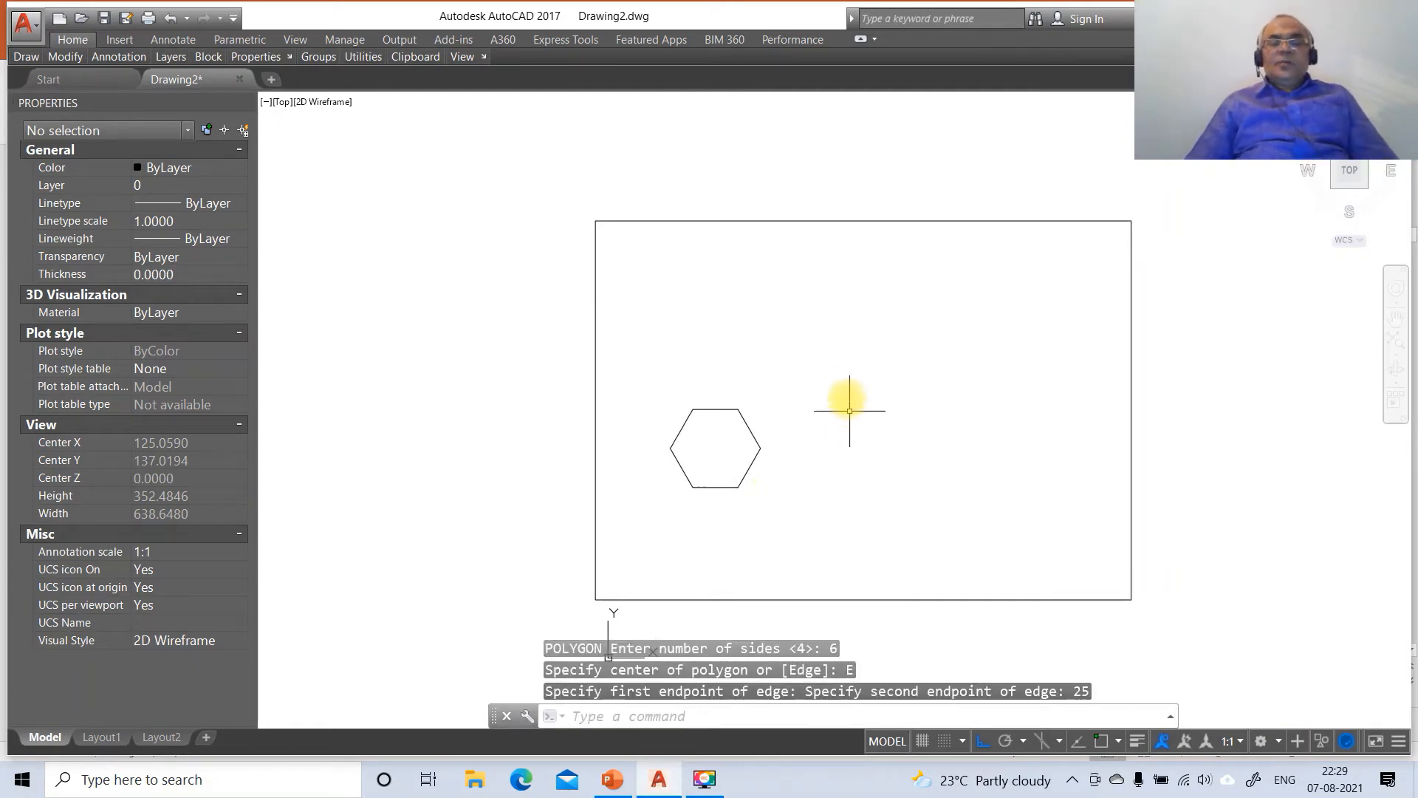
Draw a horizontal line 100 long above the hexagon, starting to the left of it.
{"action": "type", "text": "l"}
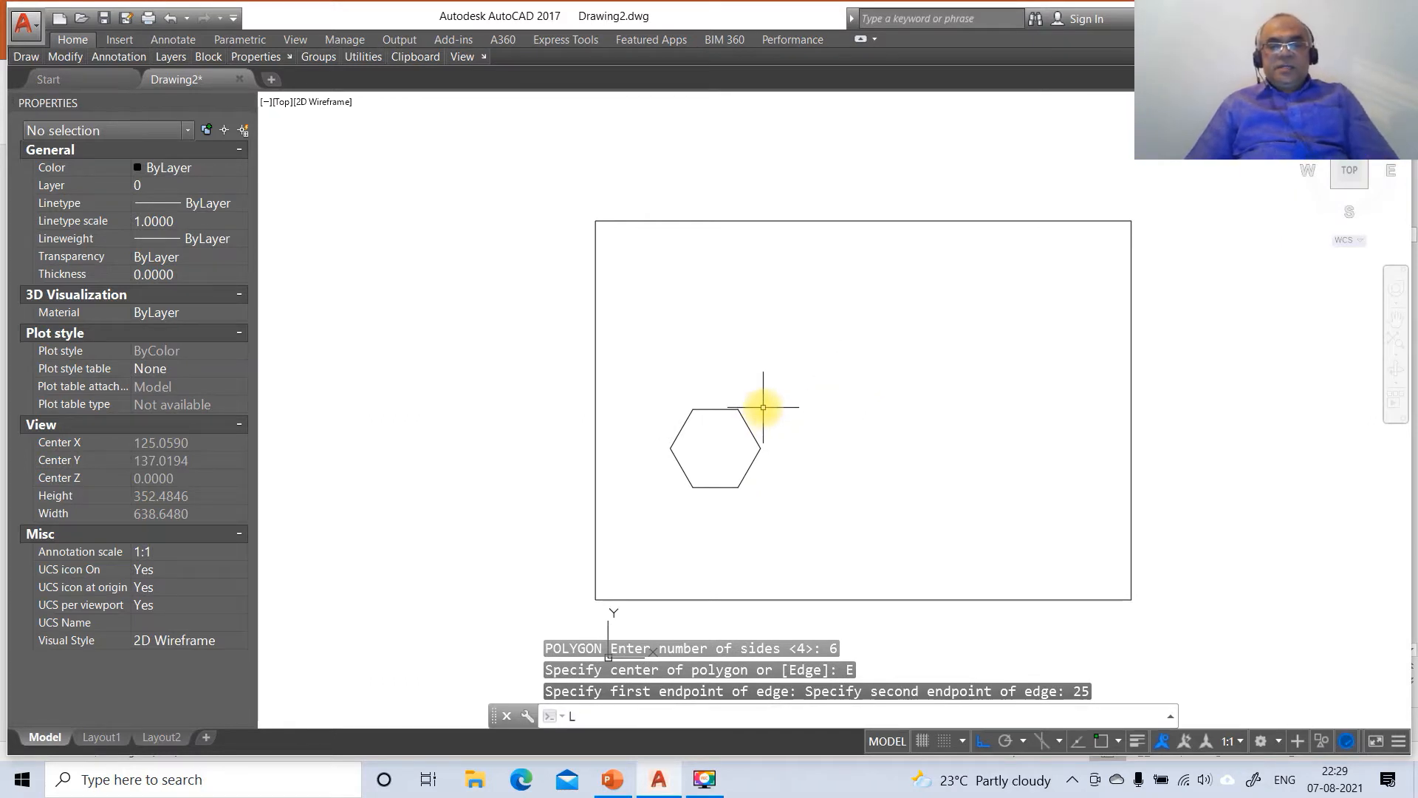
{"action": "key", "text": "Return"}
{"action": "left_click", "coordinate": [620, 369]}
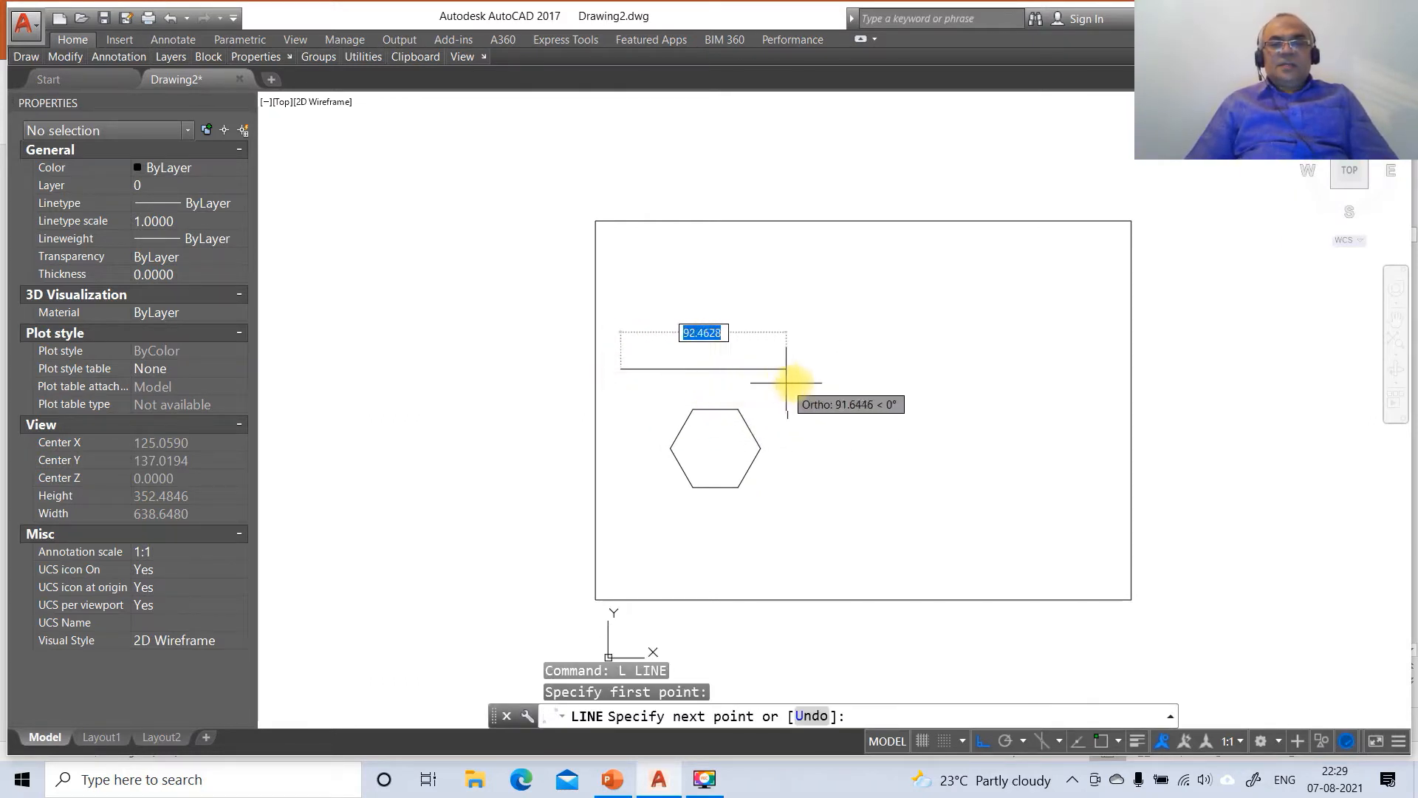
{"action": "type", "text": "100"}
{"action": "key", "text": "Return"}
{"action": "key", "text": "Return"}
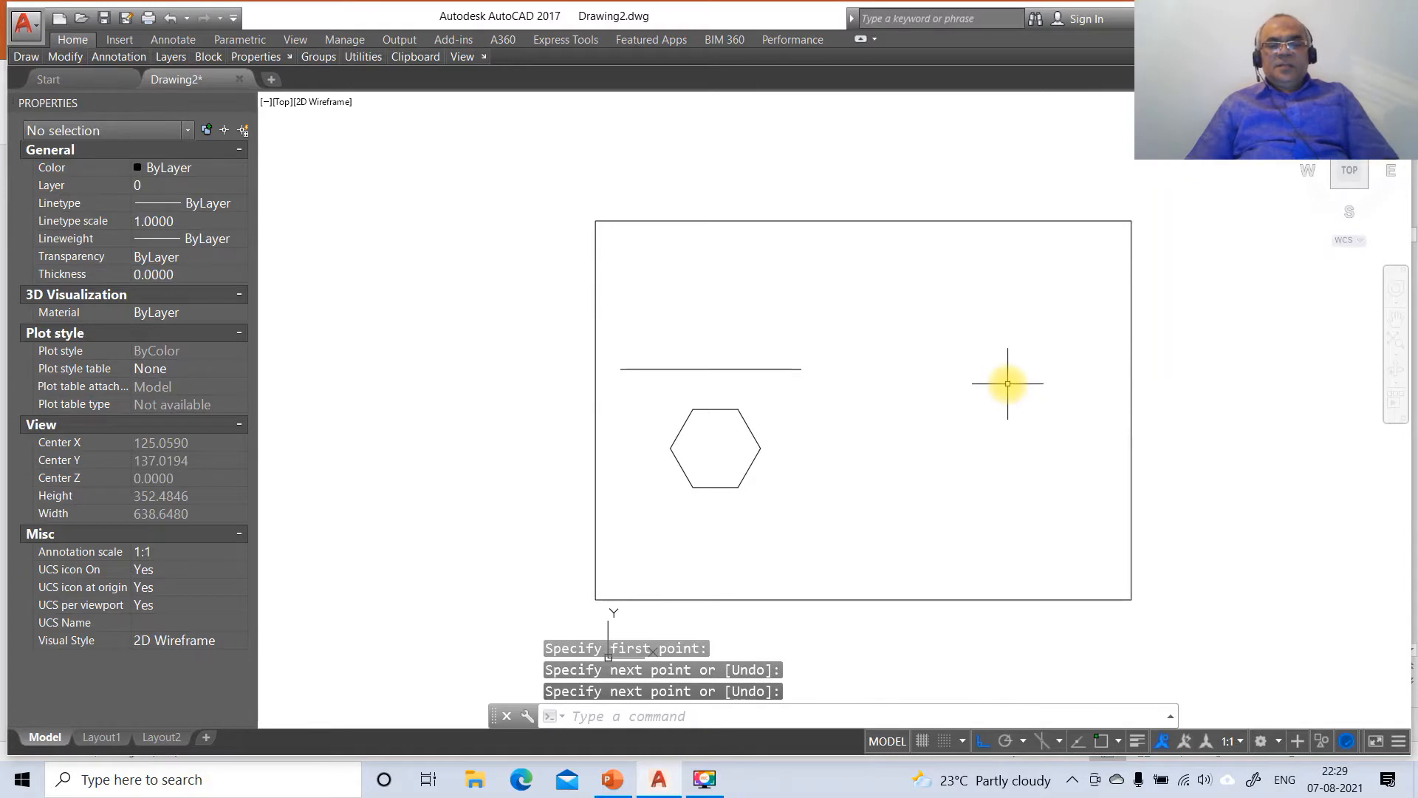
Draw a vertical projector from the hexagon's leftmost vertex perpendicular to the horizontal line above.
{"action": "key", "text": "Return"}
{"action": "type", "text": "INT"}
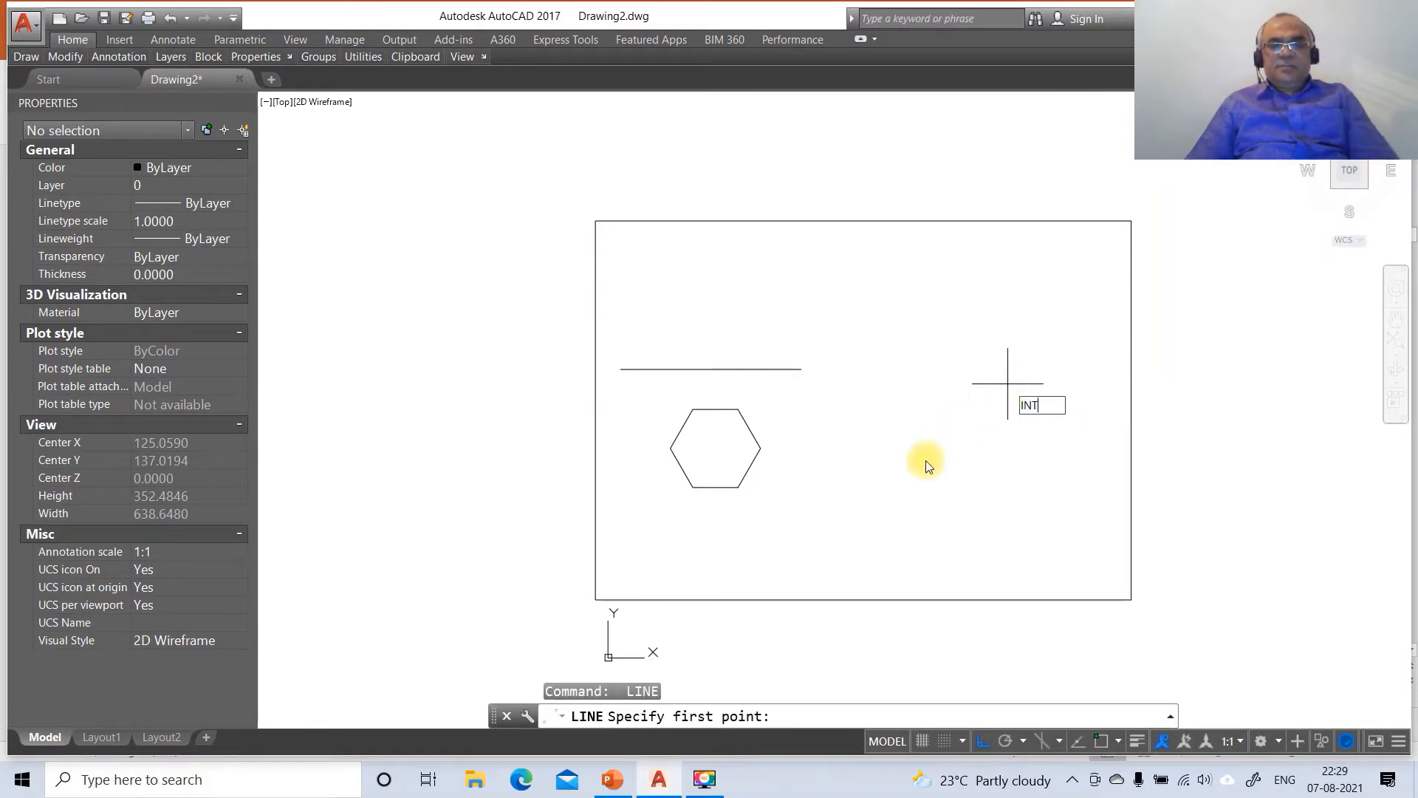
{"action": "key", "text": "Return"}
{"action": "left_click", "coordinate": [669, 449]}
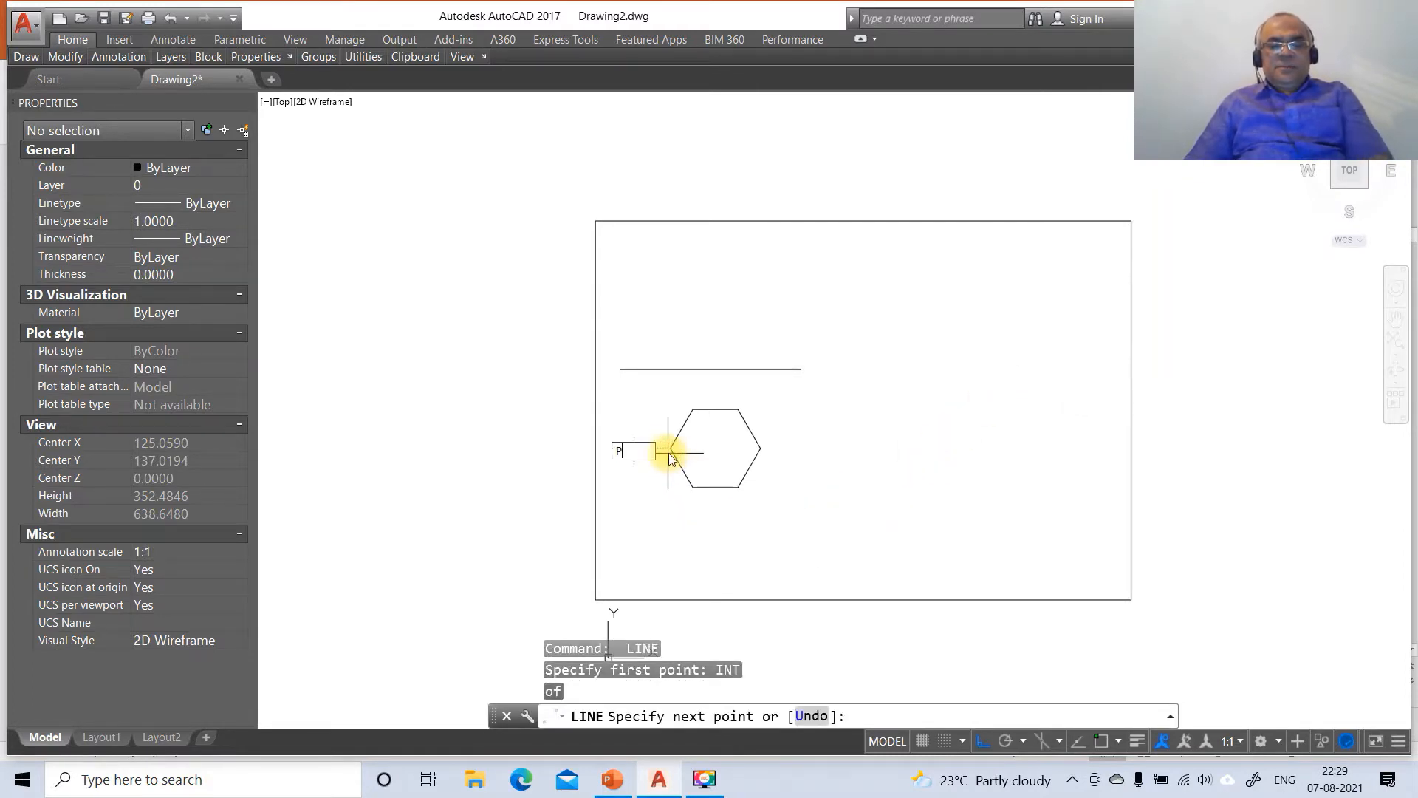
{"action": "type", "text": "PER"}
{"action": "key", "text": "Return"}
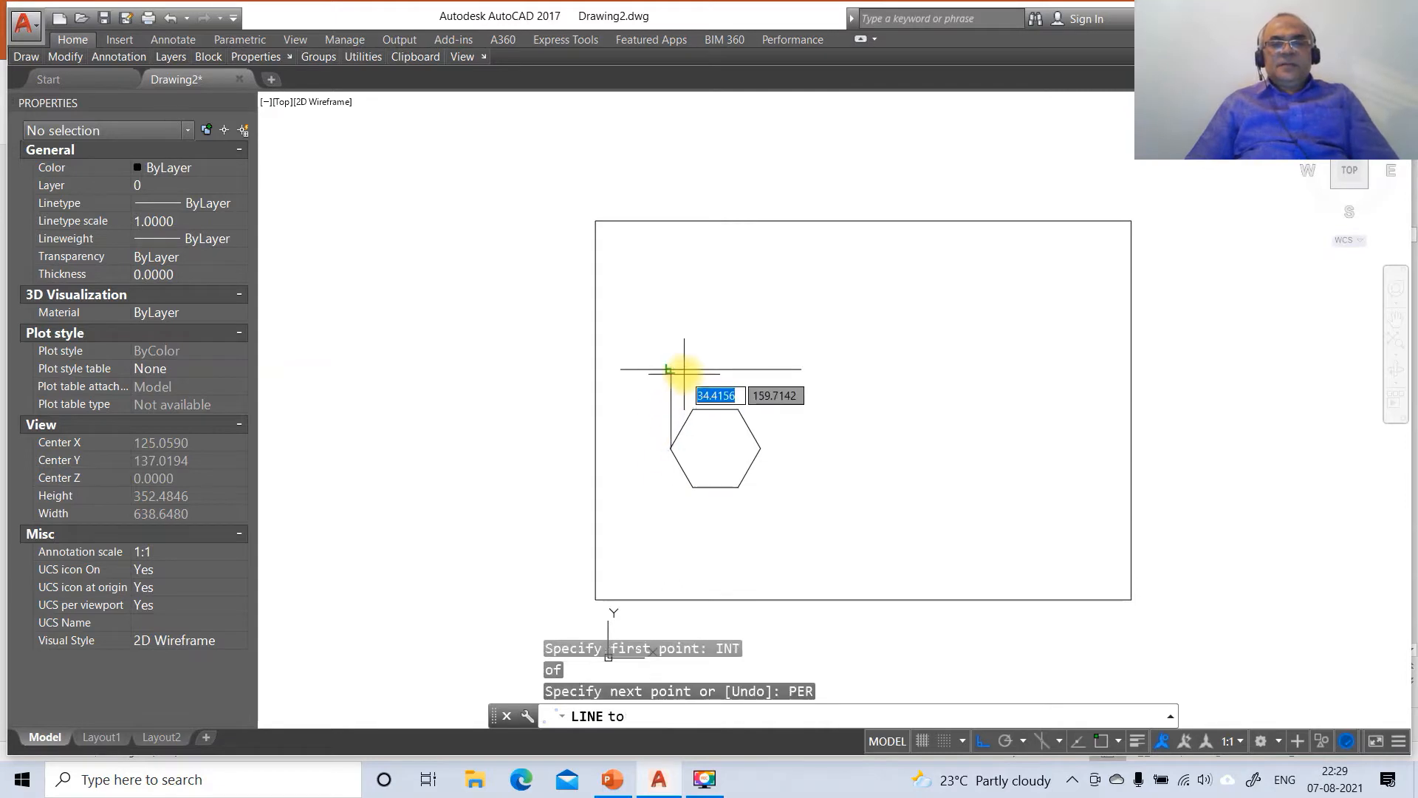
{"action": "left_click", "coordinate": [680, 372]}
{"action": "key", "text": "Return"}
Draw a vertical projector from the hexagon's lower left vertex perpendicular to the horizontal line.
{"action": "key", "text": "Return"}
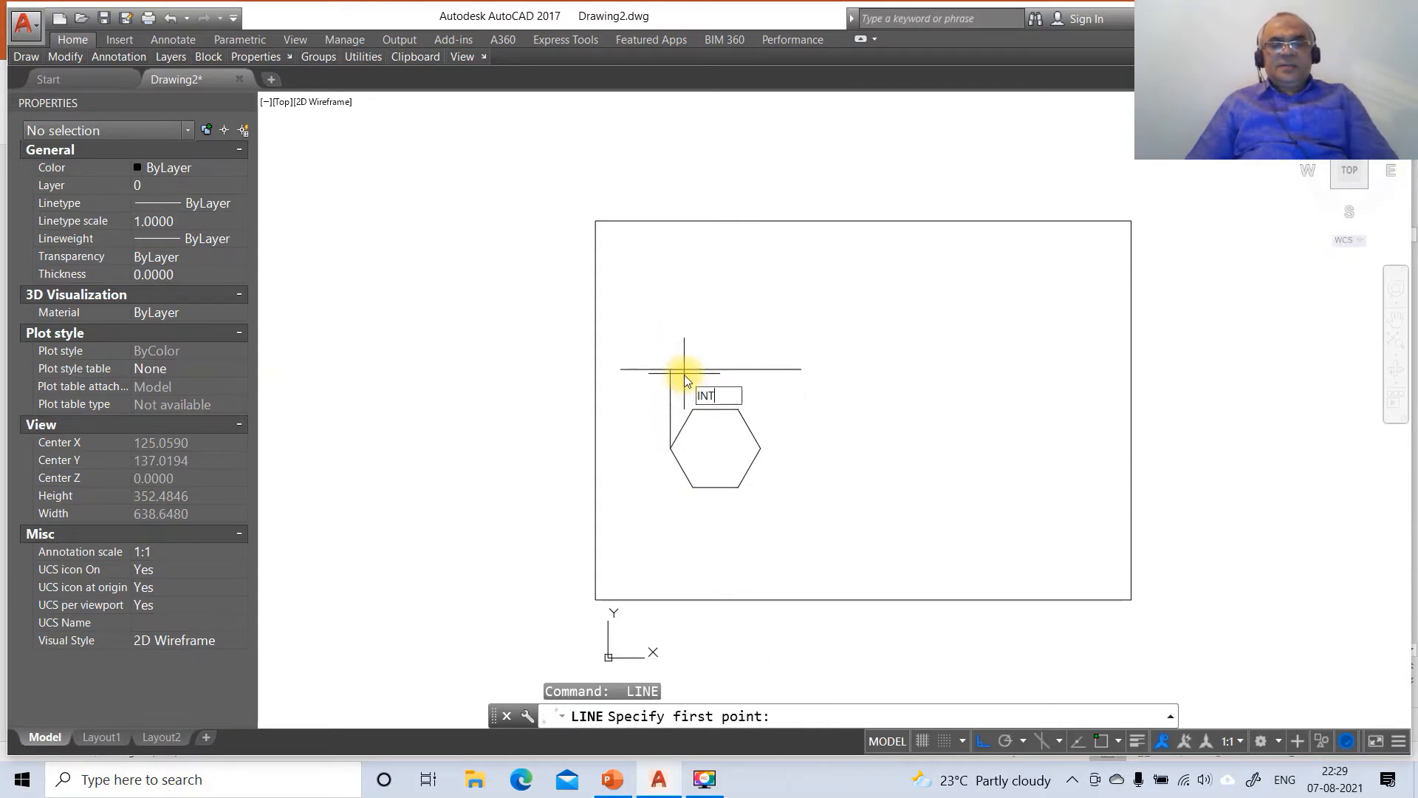
{"action": "key", "text": "Return"}
{"action": "left_click", "coordinate": [692, 485]}
{"action": "type", "text": "P"}
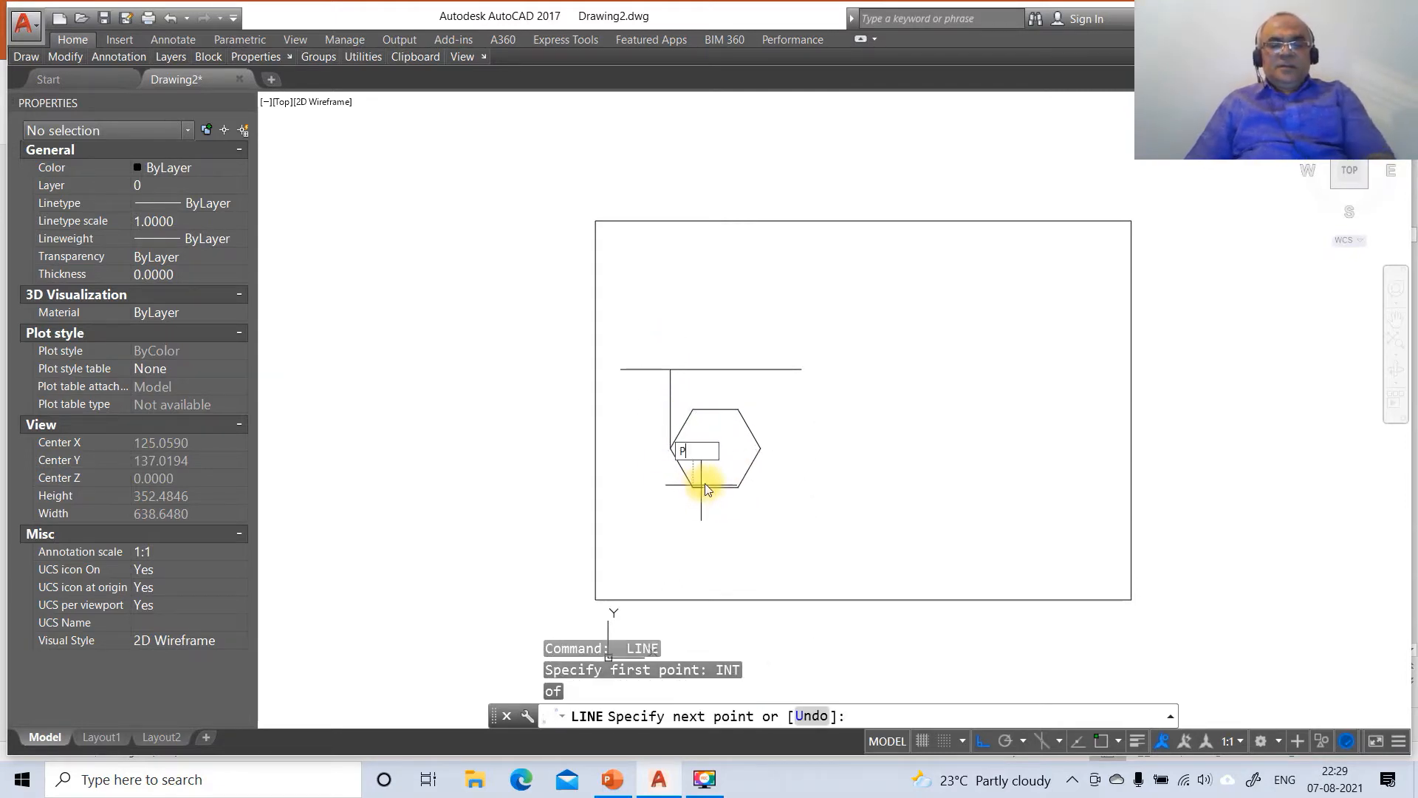
{"action": "type", "text": "ER"}
{"action": "key", "text": "Return"}
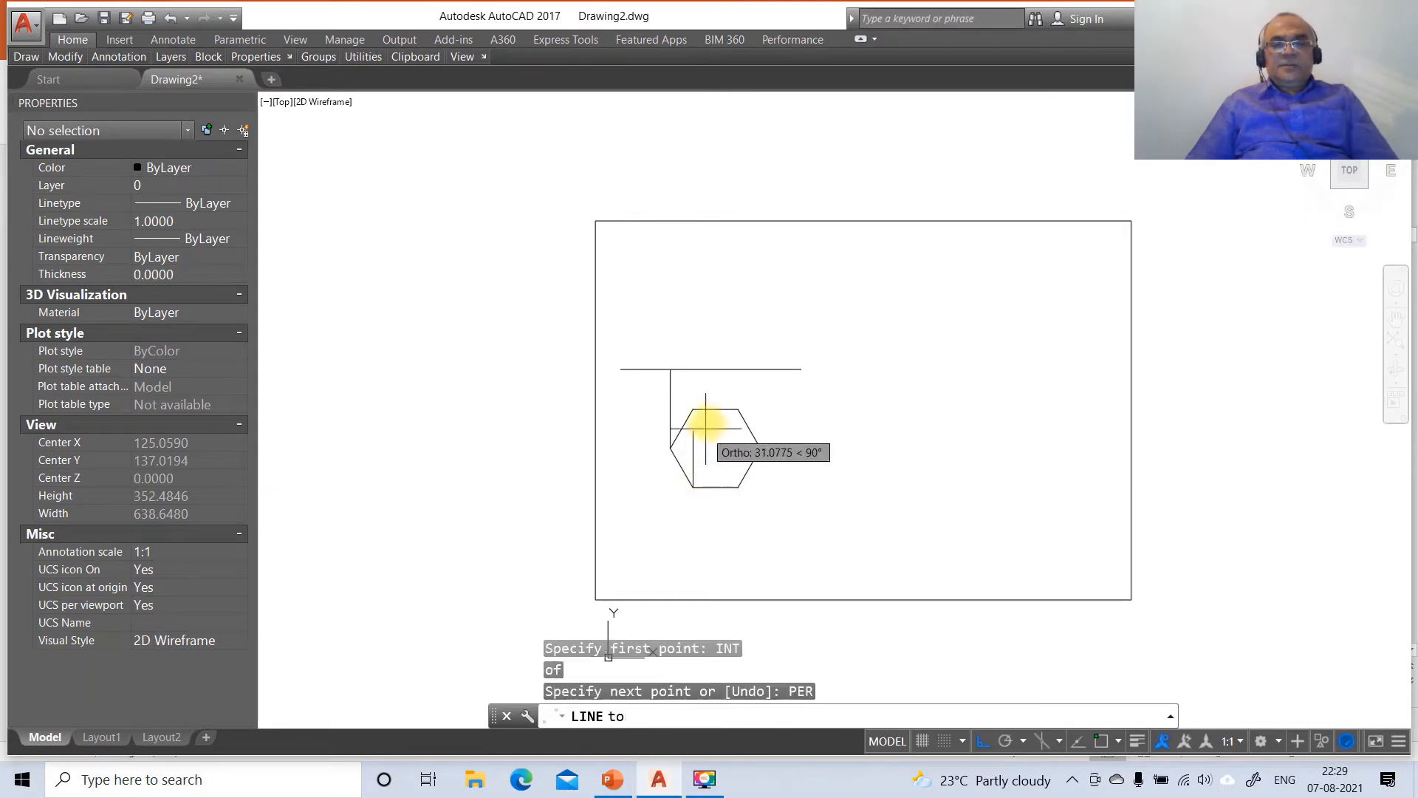
{"action": "left_click", "coordinate": [707, 371]}
{"action": "key", "text": "Return"}
Draw a vertical projector from the hexagon's lower right vertex perpendicular to the horizontal line.
{"action": "key", "text": "Return"}
{"action": "type", "text": "INT"}
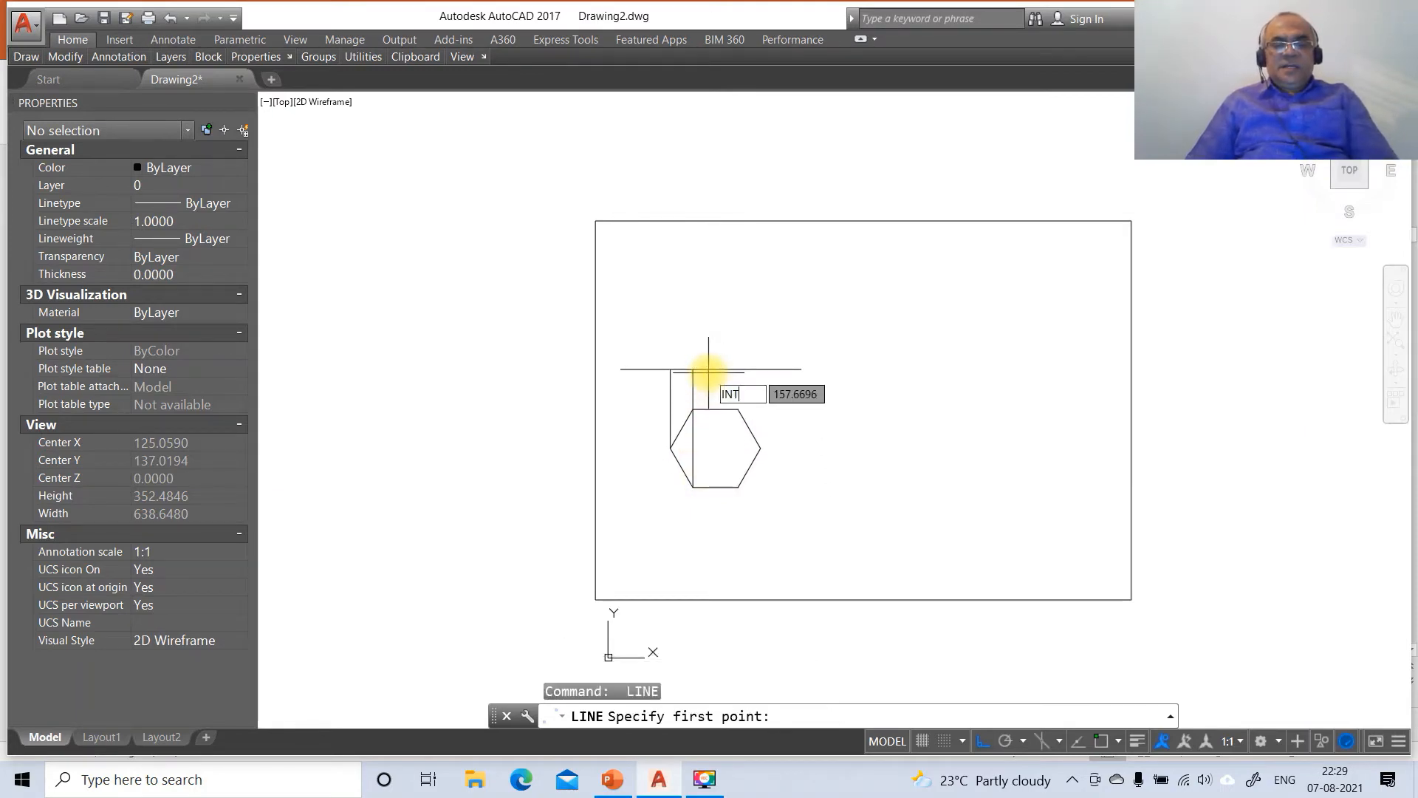
{"action": "key", "text": "Return"}
{"action": "left_click", "coordinate": [737, 486]}
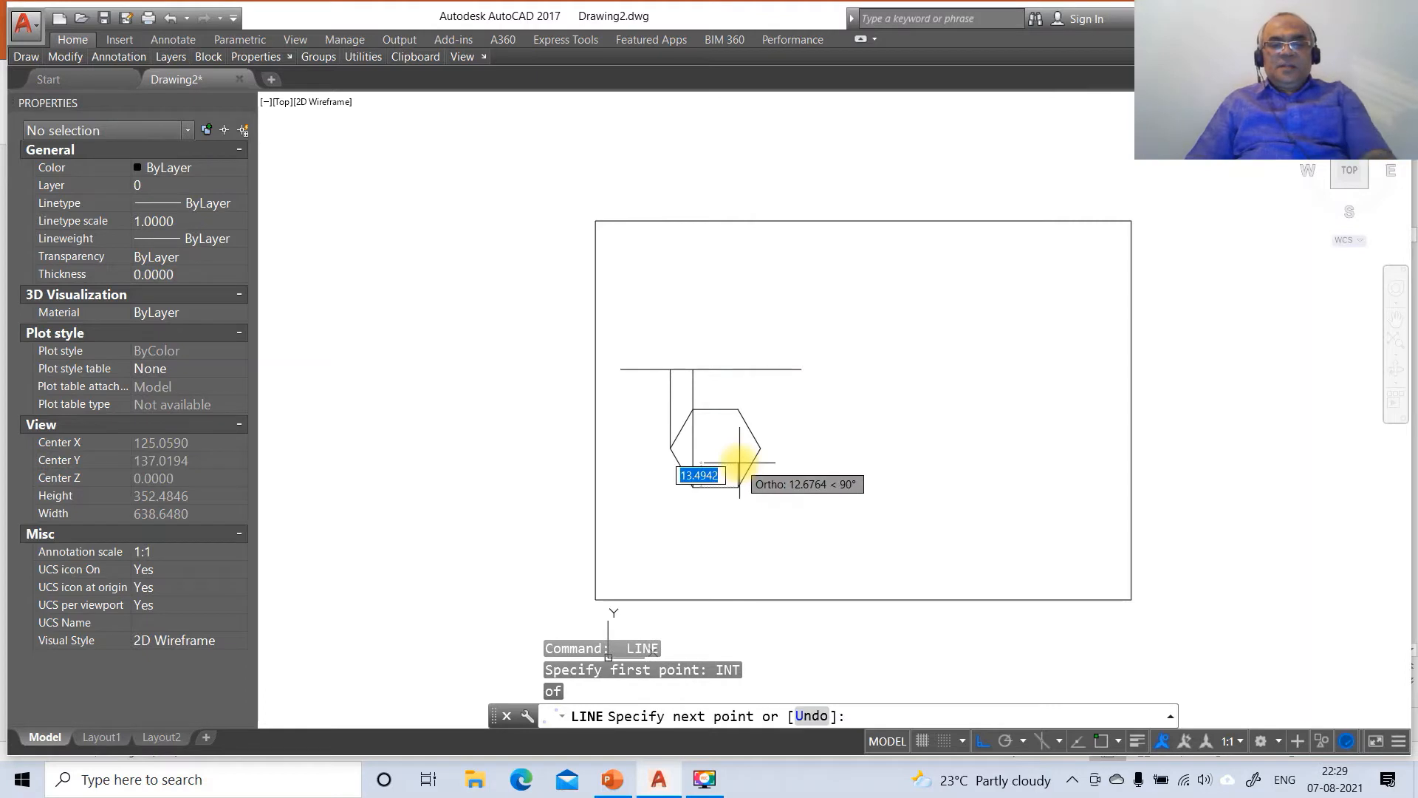
{"action": "type", "text": "PER"}
{"action": "key", "text": "Return"}
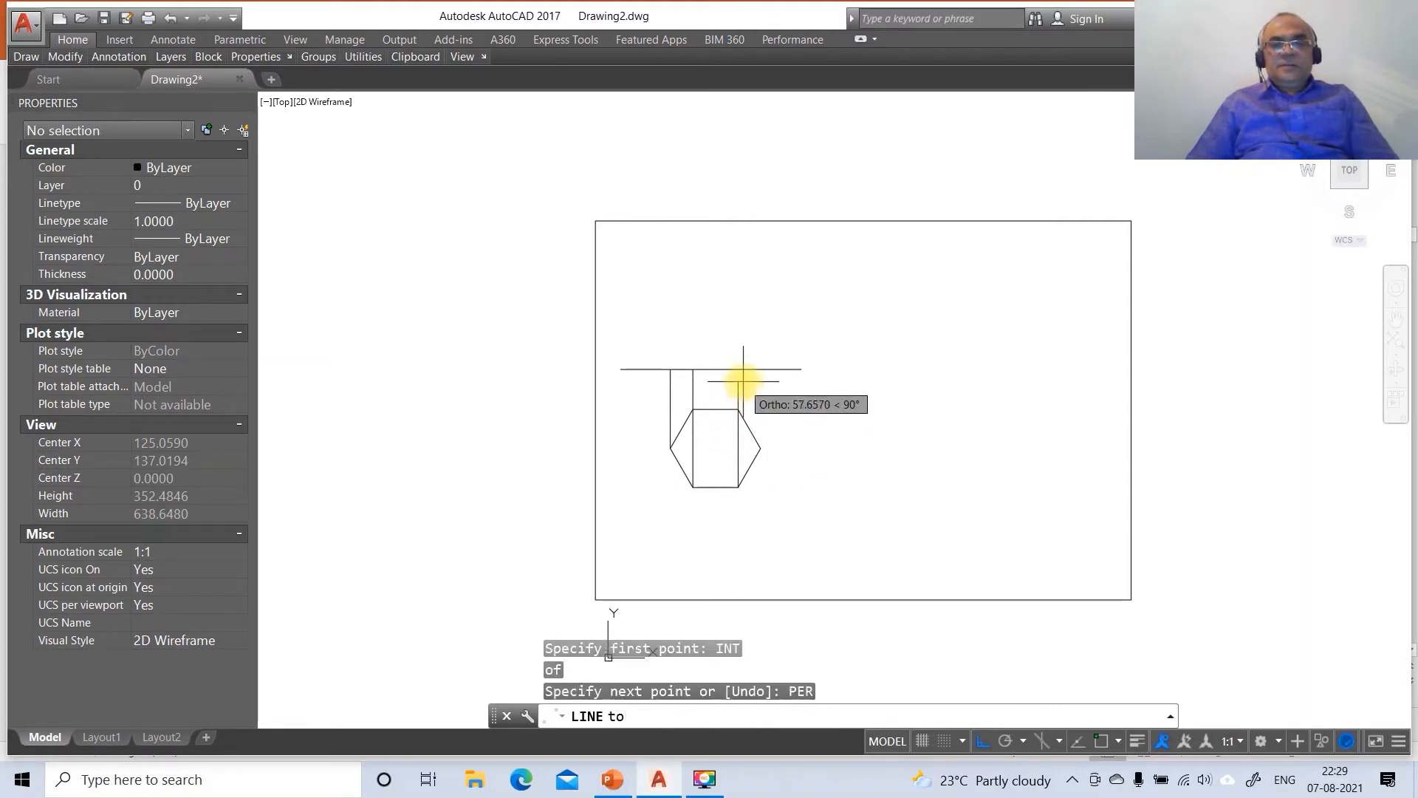
{"action": "key", "text": "Return"}
Draw a vertical projector from the hexagon's rightmost vertex perpendicular to the horizontal line.
{"action": "key", "text": "Return"}
{"action": "type", "text": "INT"}
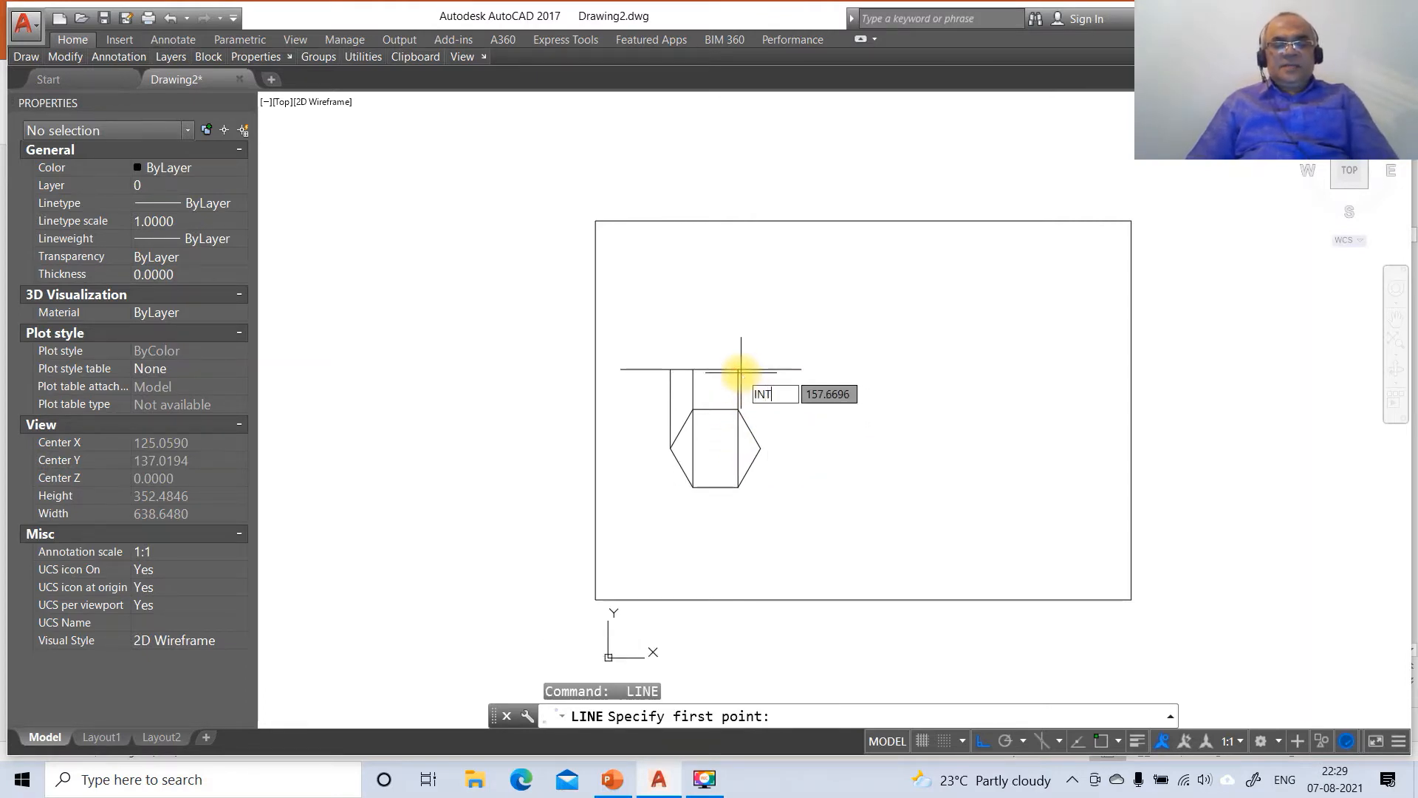
{"action": "key", "text": "Return"}
{"action": "left_click", "coordinate": [759, 446]}
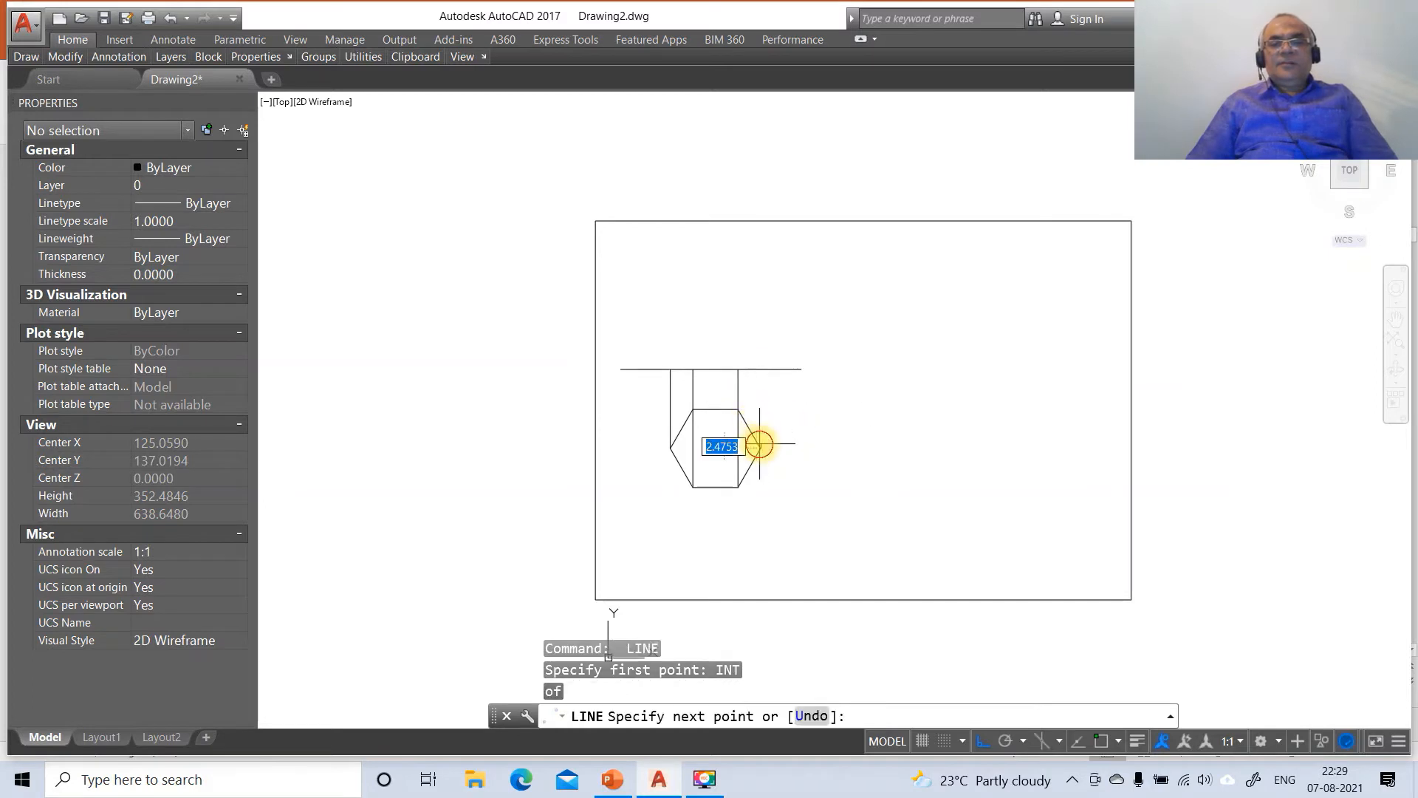
{"action": "type", "text": "PER"}
{"action": "key", "text": "Return"}
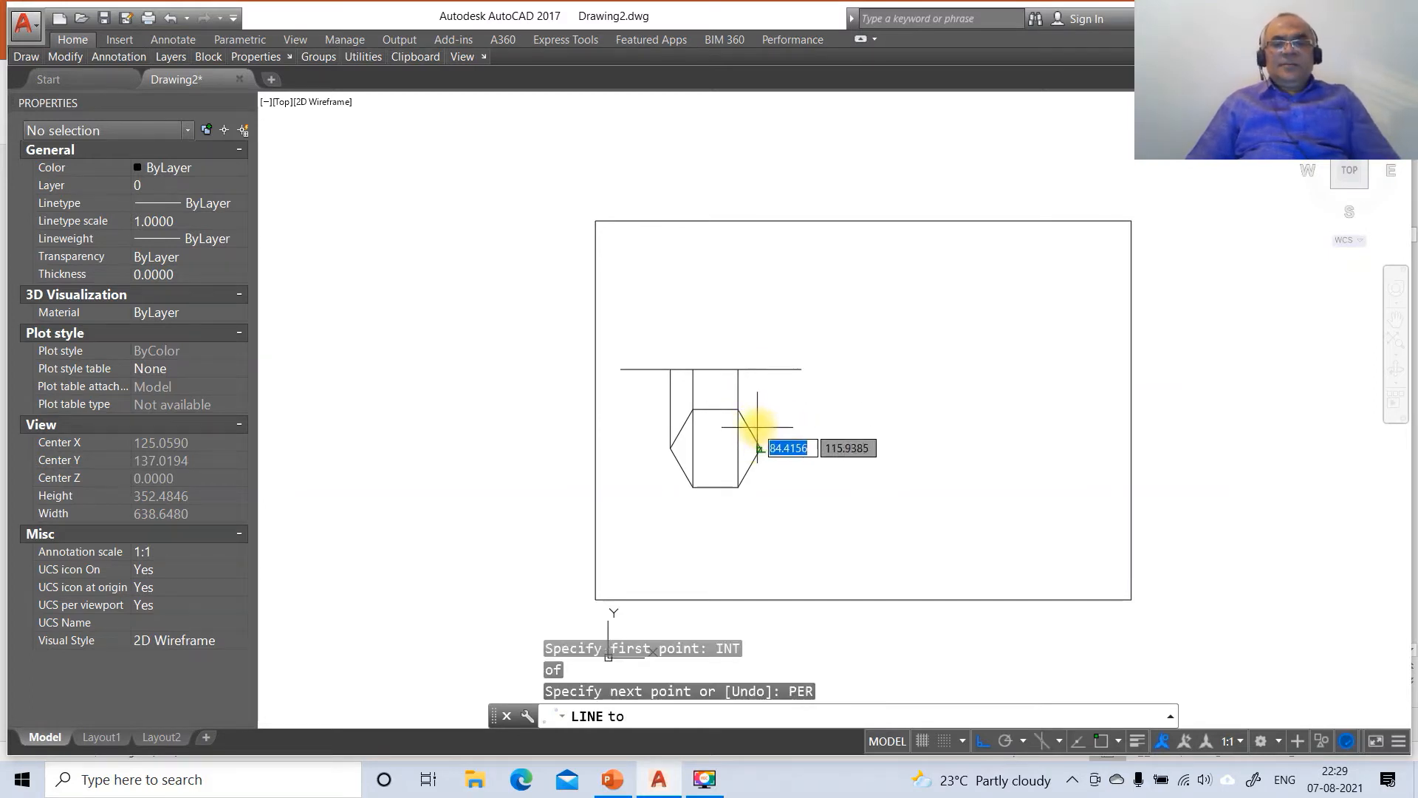
{"action": "left_click", "coordinate": [764, 370]}
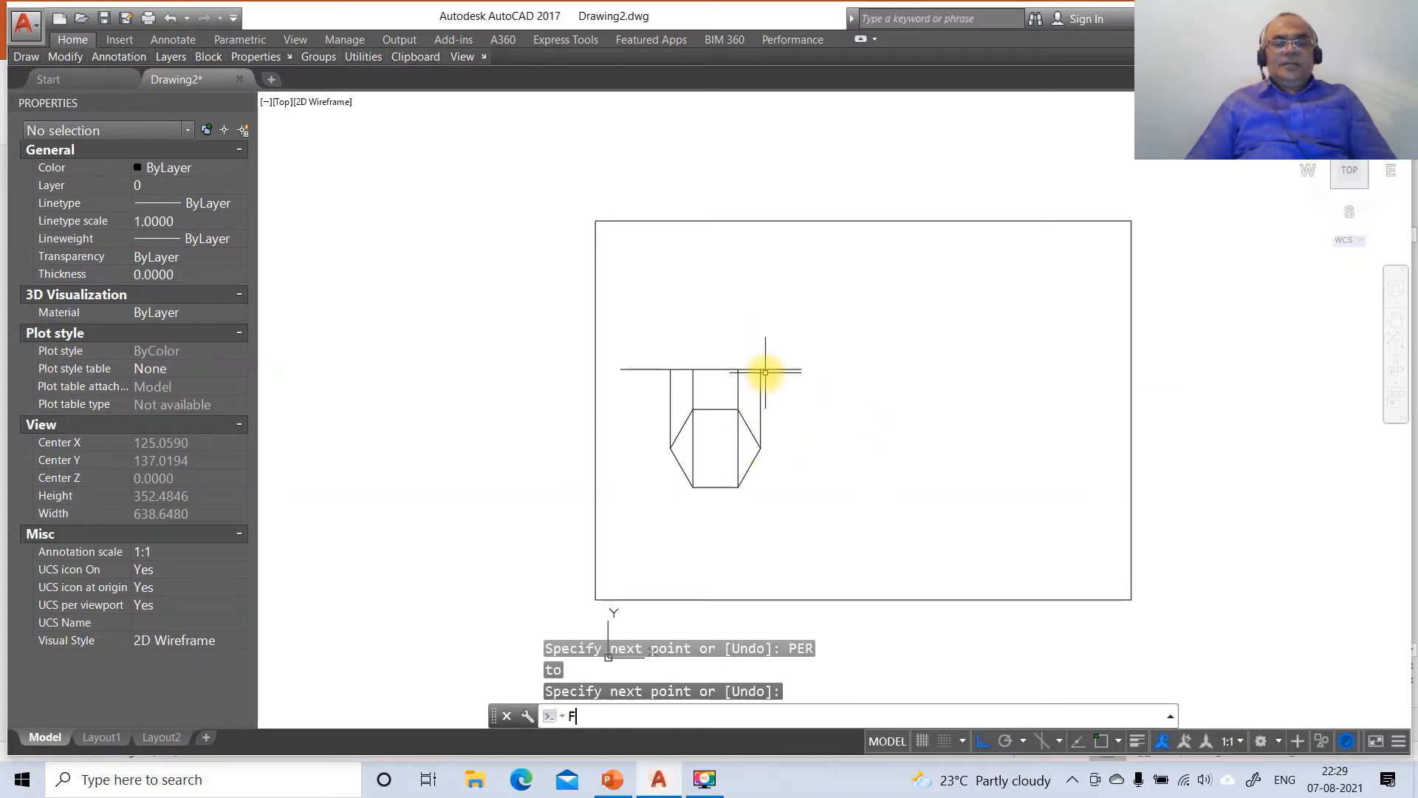
Trim both overhanging ends of the horizontal line to the outer projectors with radius 0 Fillets.
{"action": "type", "text": "F"}
{"action": "key", "text": "Return"}
{"action": "left_click", "coordinate": [682, 370]}
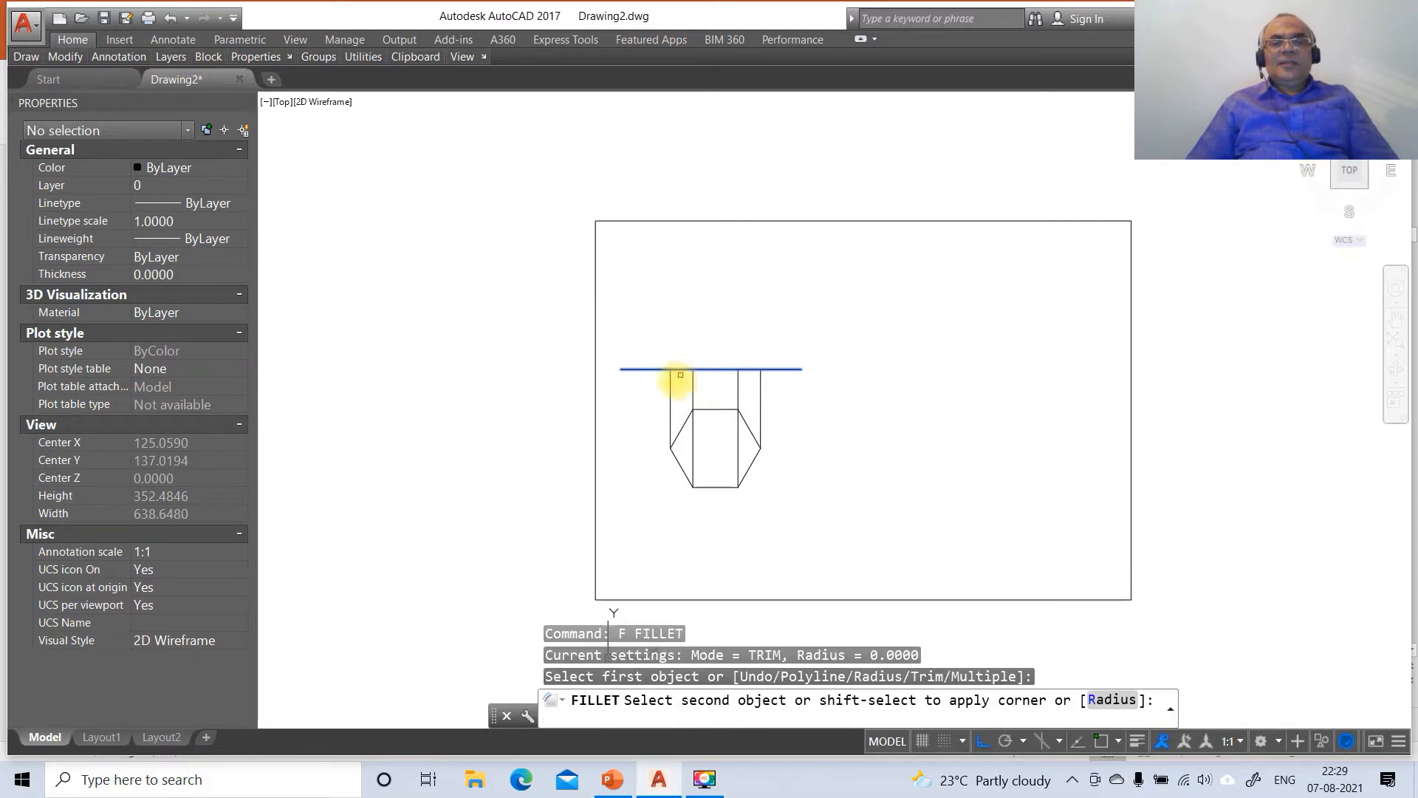
{"action": "left_click", "coordinate": [665, 391]}
{"action": "left_click", "coordinate": [670, 390]}
{"action": "key", "text": "Return"}
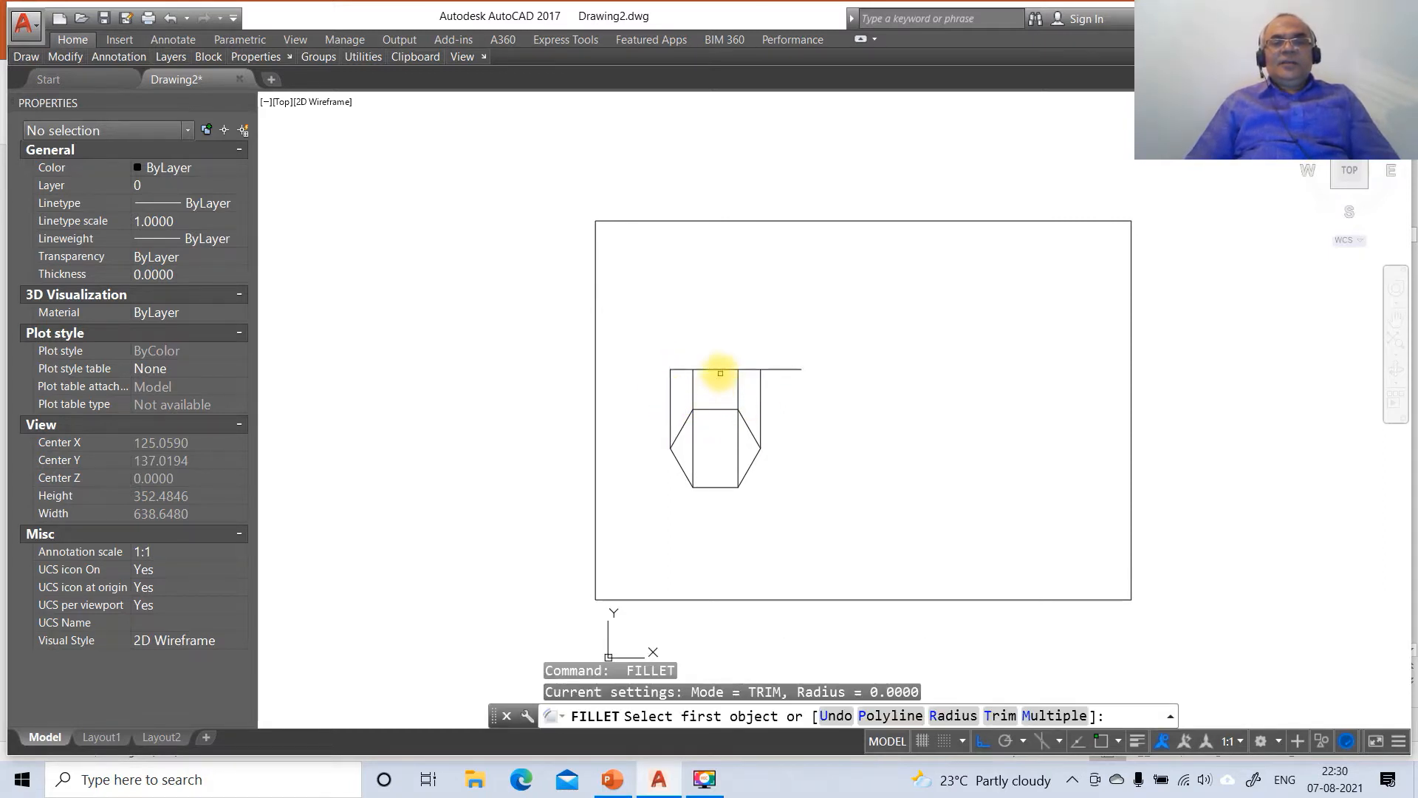
{"action": "left_click", "coordinate": [722, 369]}
{"action": "left_click", "coordinate": [760, 390]}
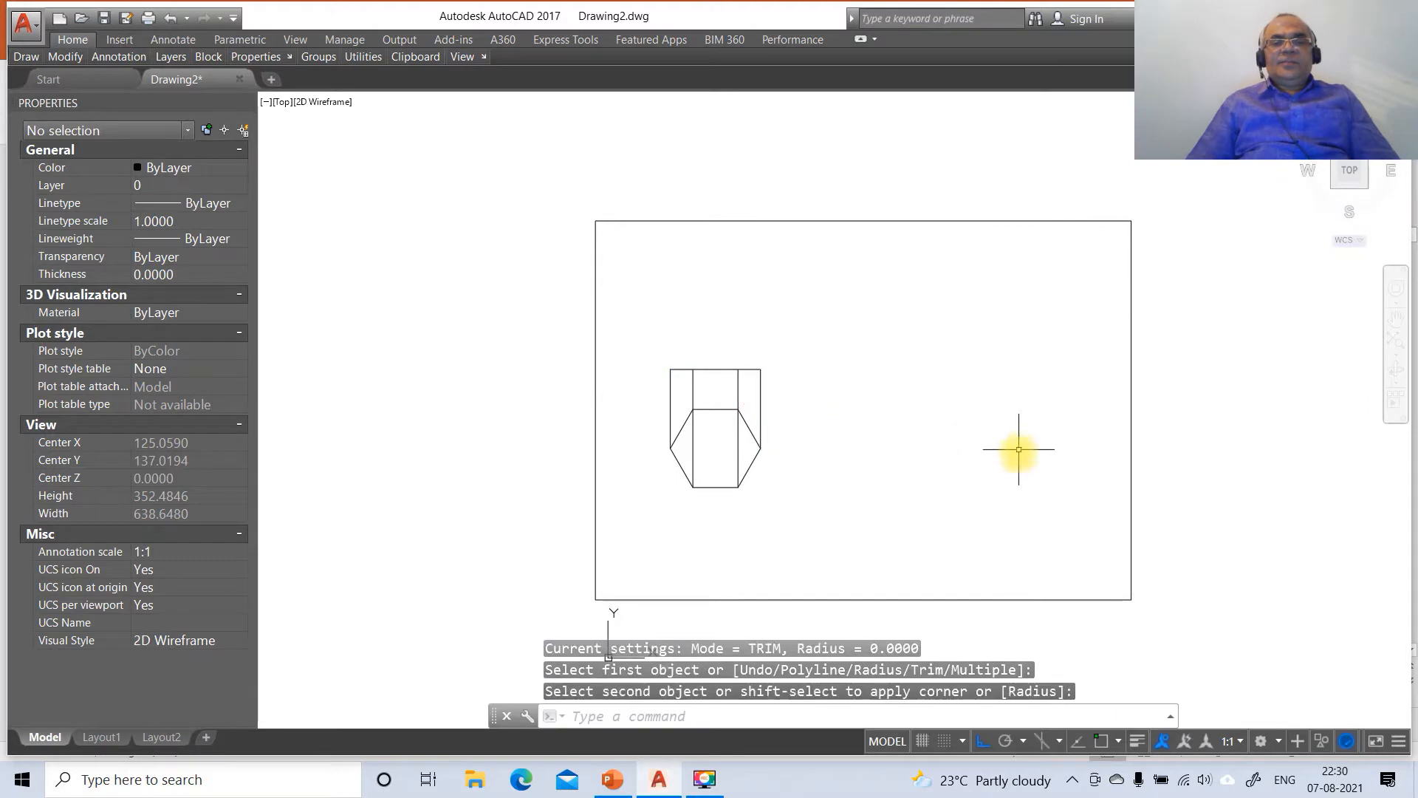
Move the horizontal line above the hexagon to layer FV.
{"action": "left_click", "coordinate": [710, 368]}
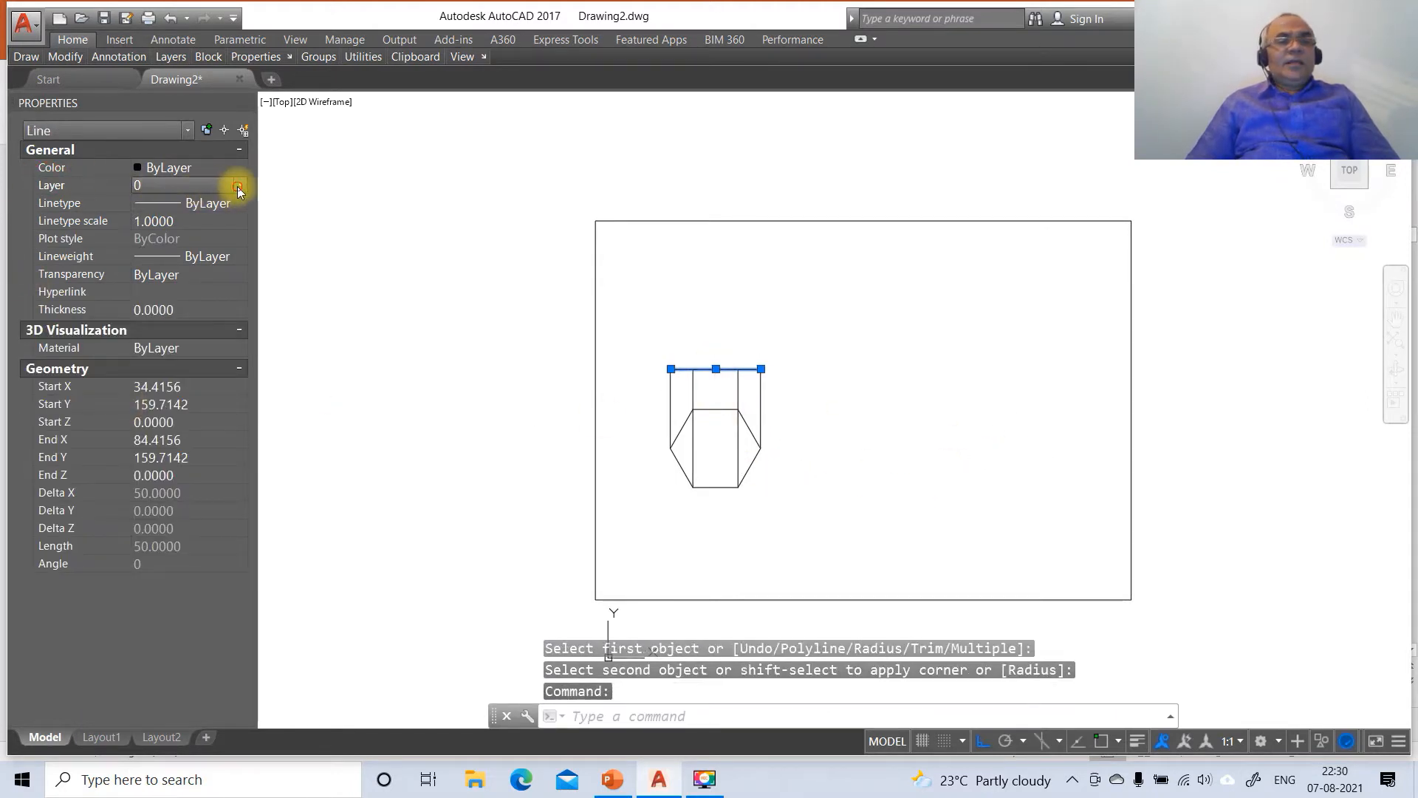
{"action": "left_click", "coordinate": [238, 186]}
{"action": "left_click", "coordinate": [196, 213]}
{"action": "key", "text": "Escape"}
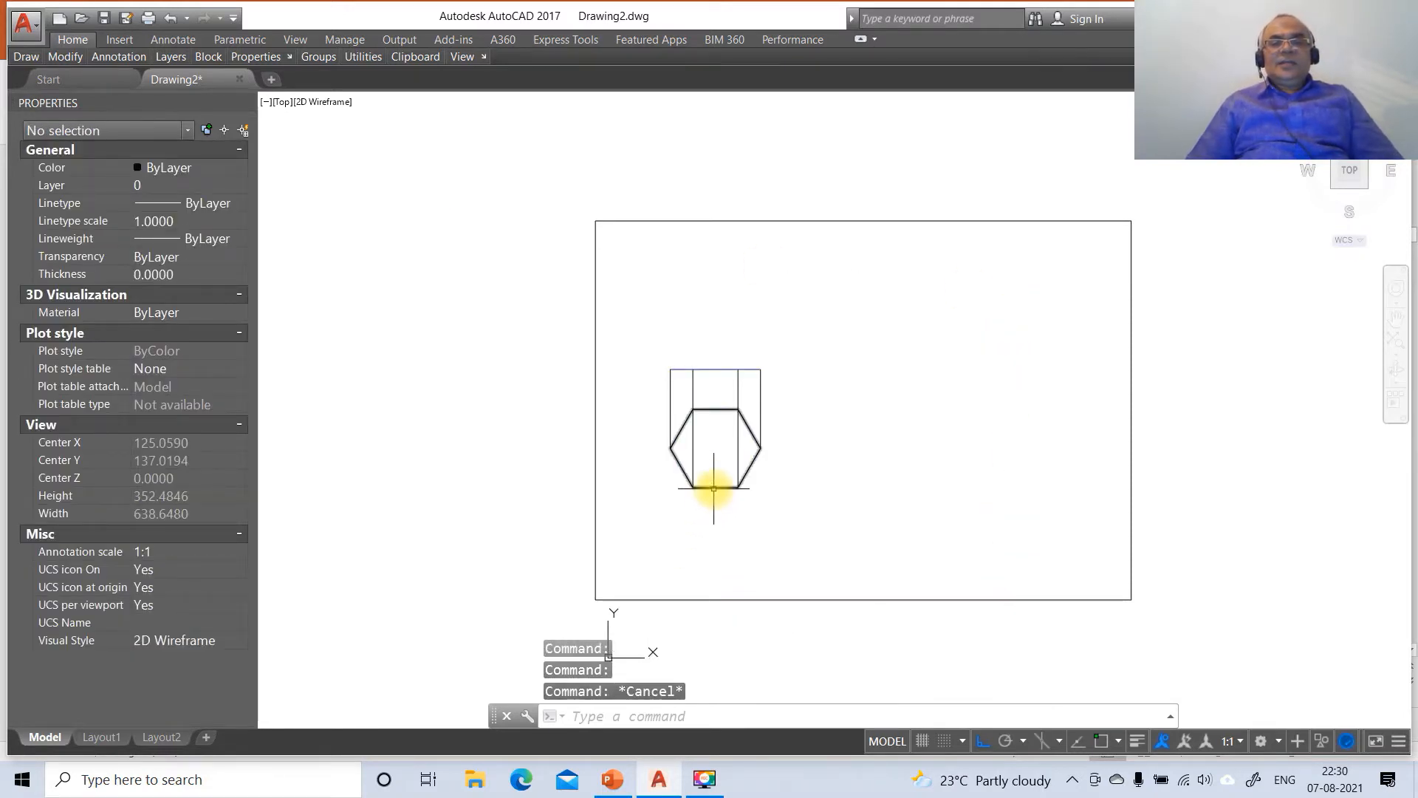
Move the hexagon to layer TV and clear the selection.
{"action": "left_click", "coordinate": [713, 486]}
{"action": "left_click", "coordinate": [63, 191]}
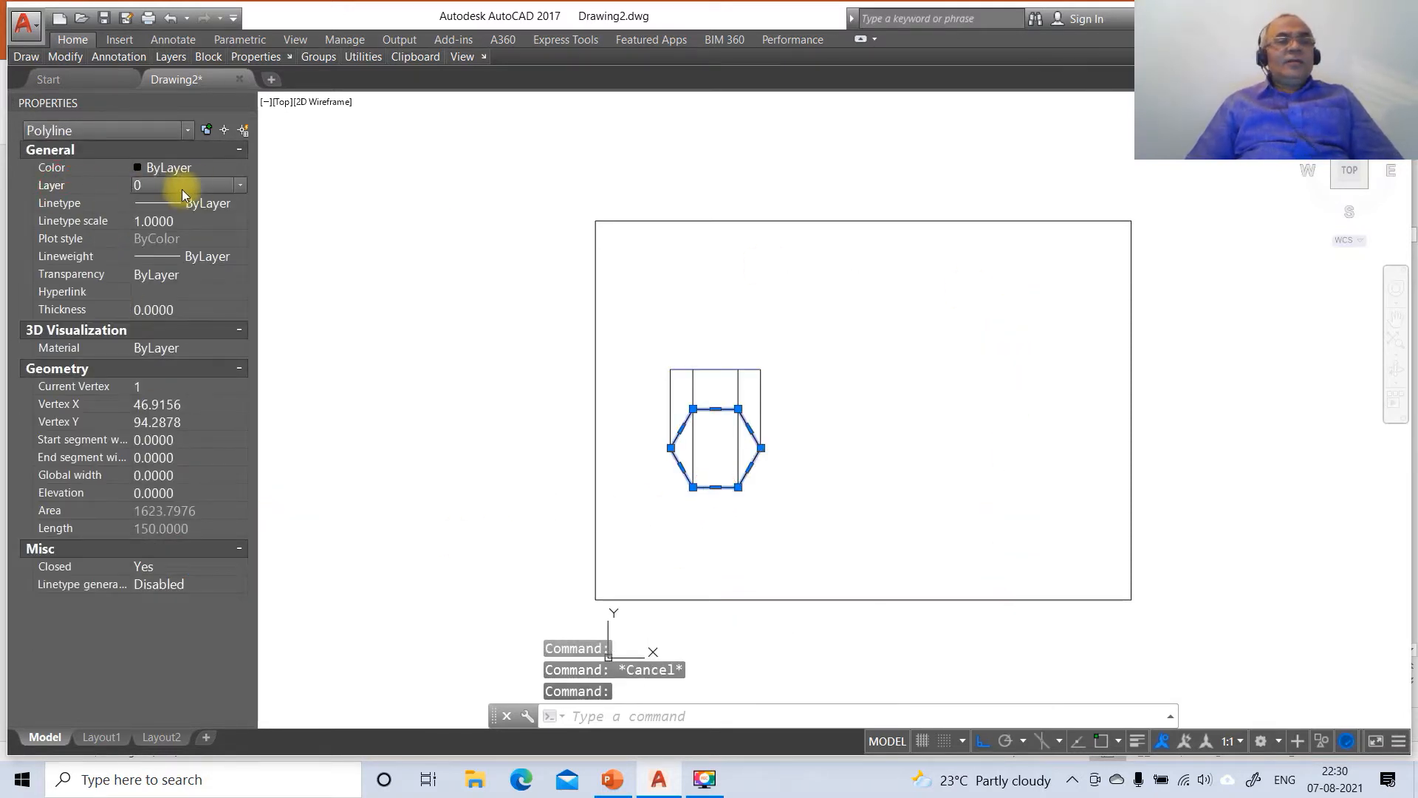
{"action": "left_click", "coordinate": [237, 188]}
{"action": "left_click", "coordinate": [194, 232]}
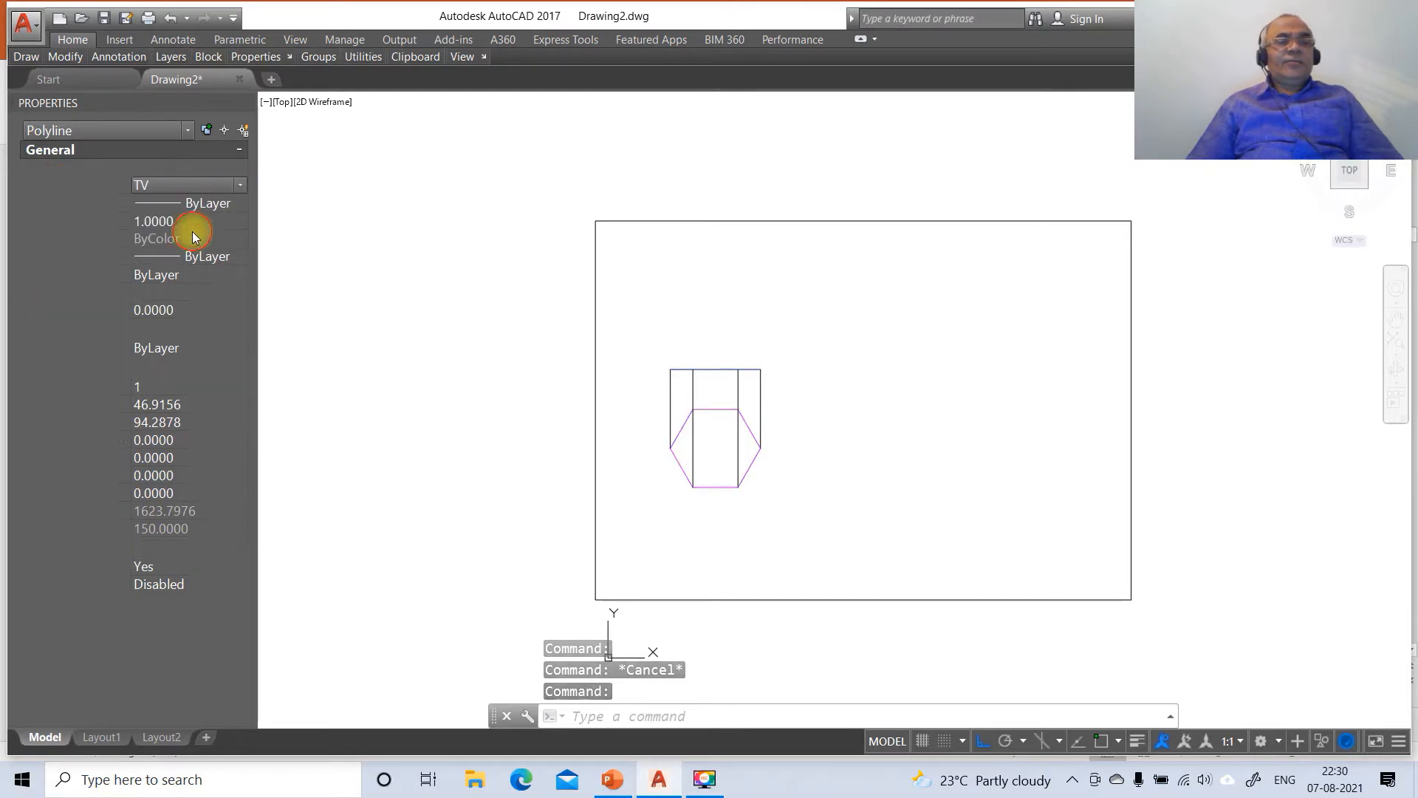
{"action": "key", "text": "Escape"}
{"action": "key", "text": "Escape"}
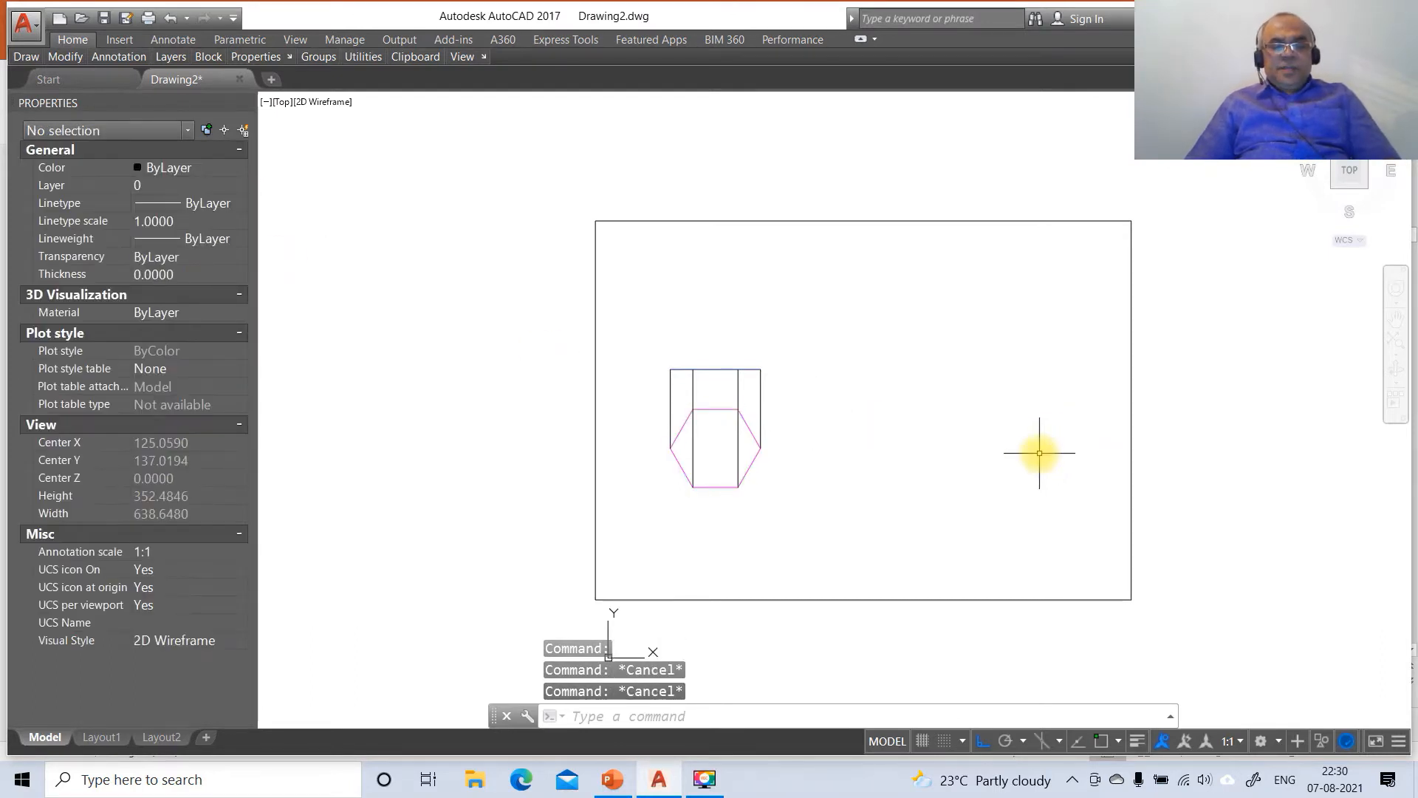
Break the front-view line above the hexagon at its intersection with the left inner projector.
{"action": "type", "text": "BR"}
{"action": "key", "text": "Return"}
{"action": "left_click", "coordinate": [707, 369]}
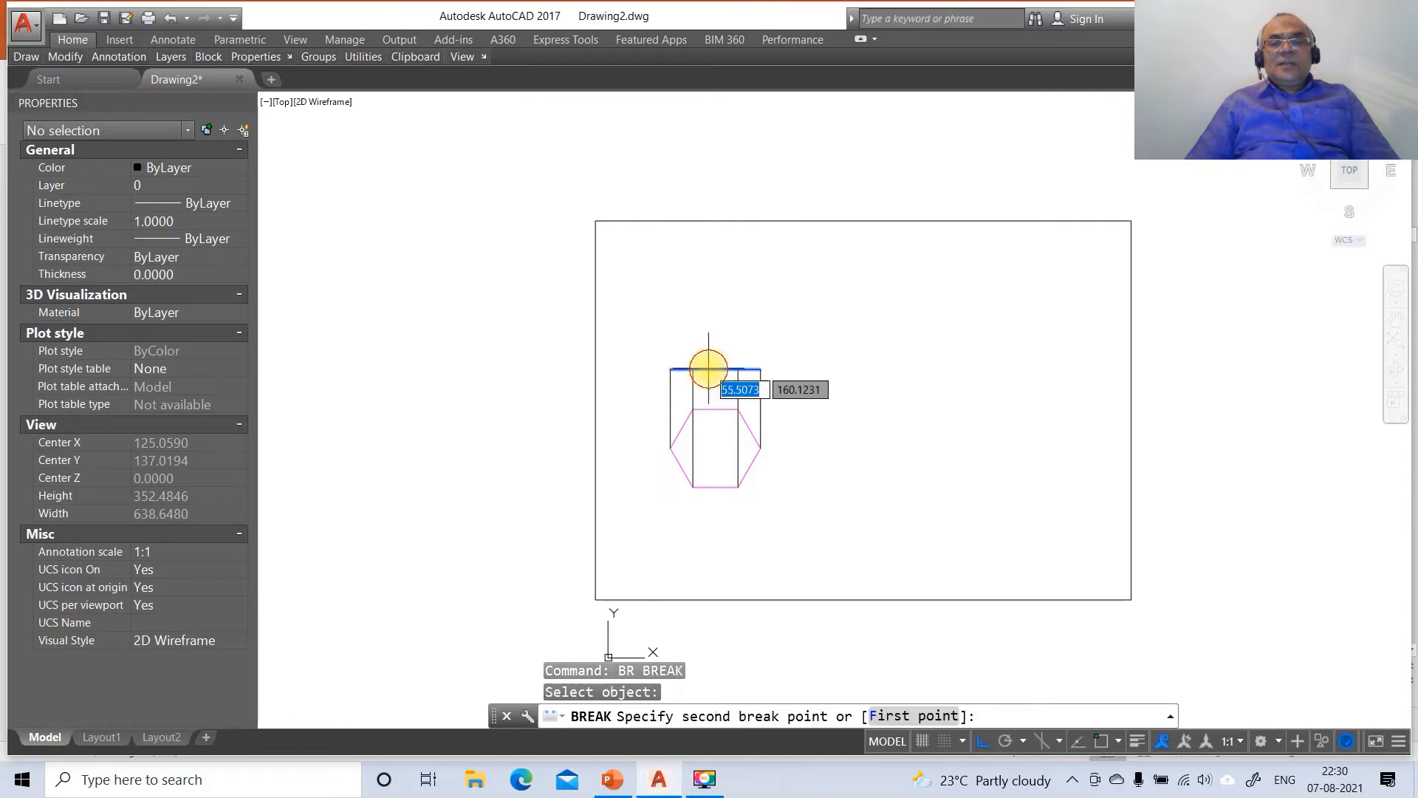
{"action": "type", "text": "F"}
{"action": "key", "text": "Return"}
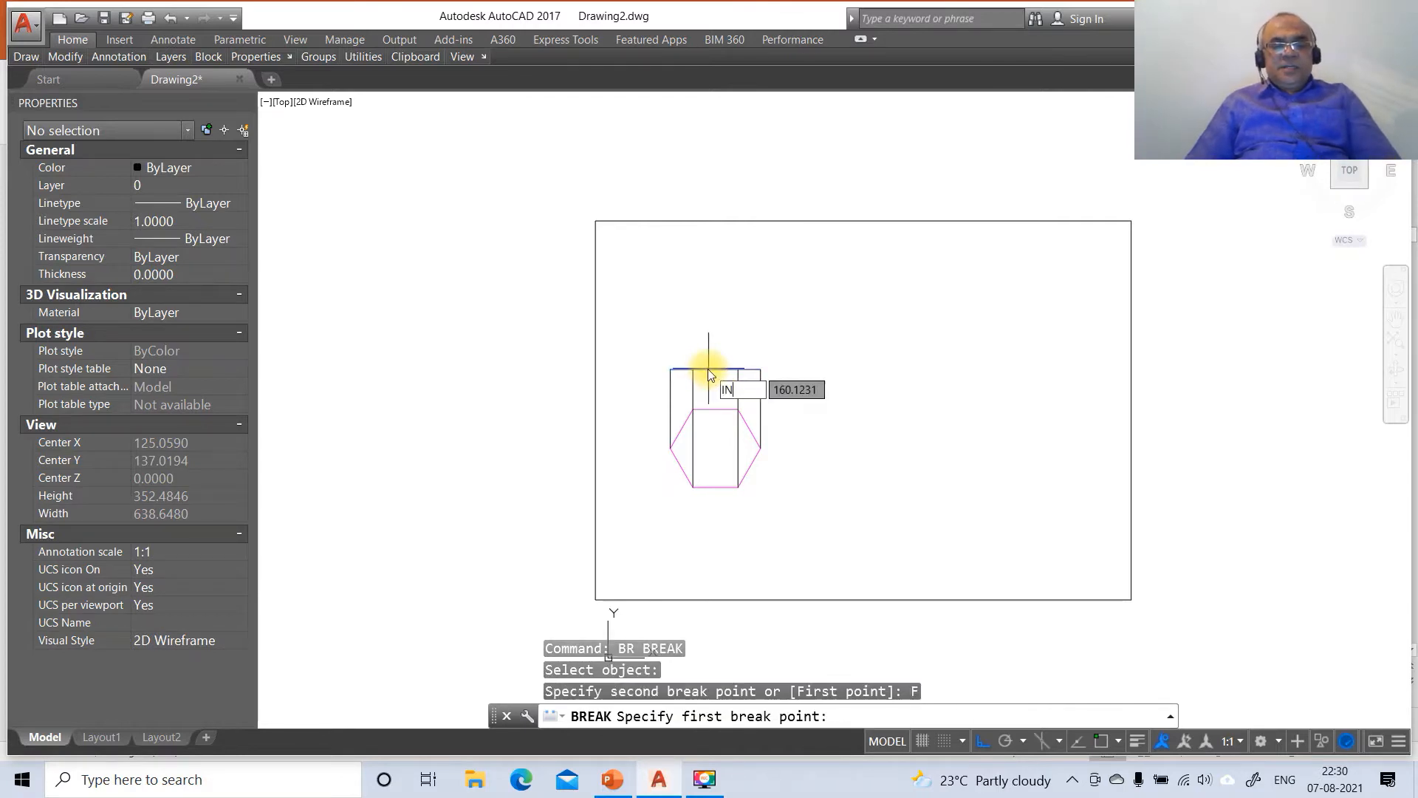
{"action": "key", "text": "Return"}
{"action": "left_click", "coordinate": [695, 375]}
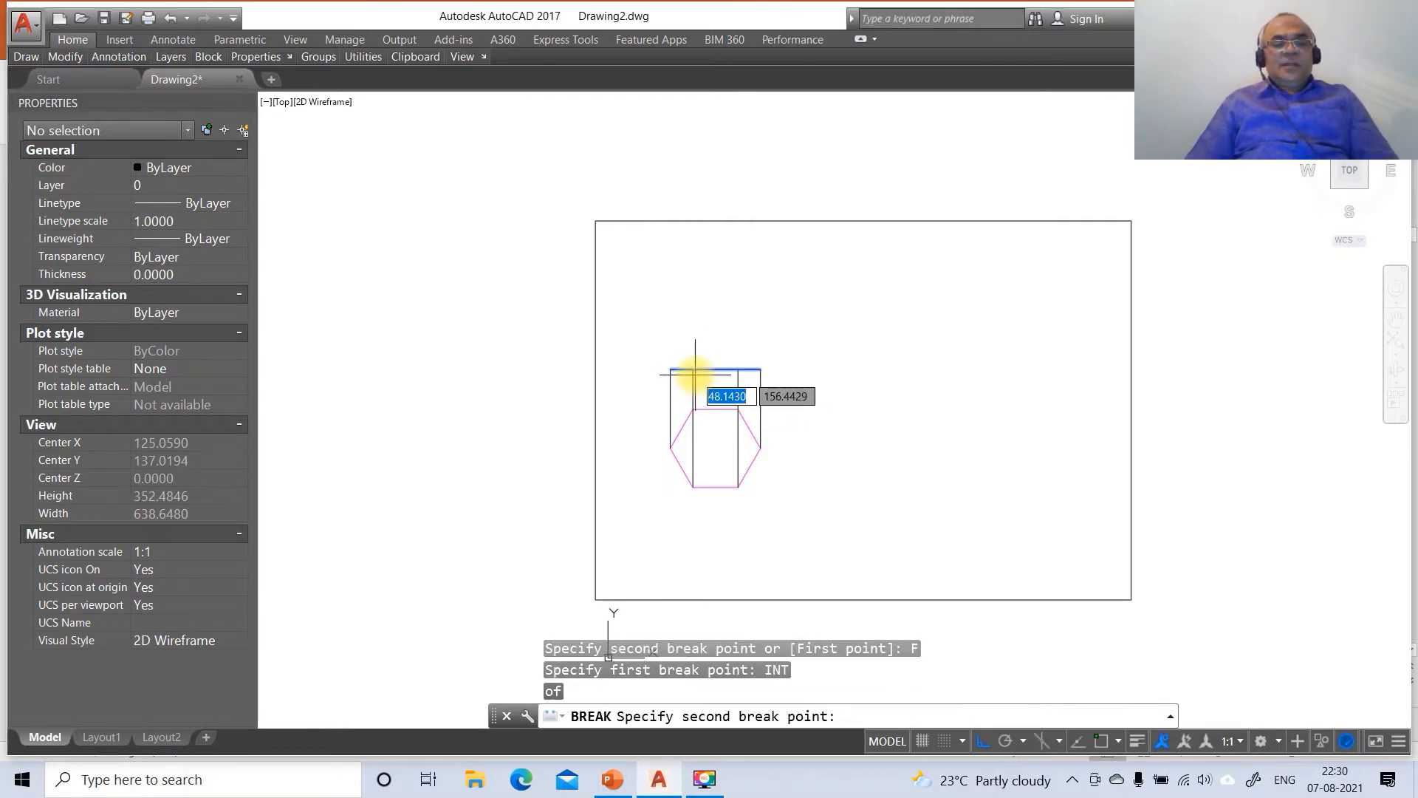
{"action": "left_click", "coordinate": [901, 362]}
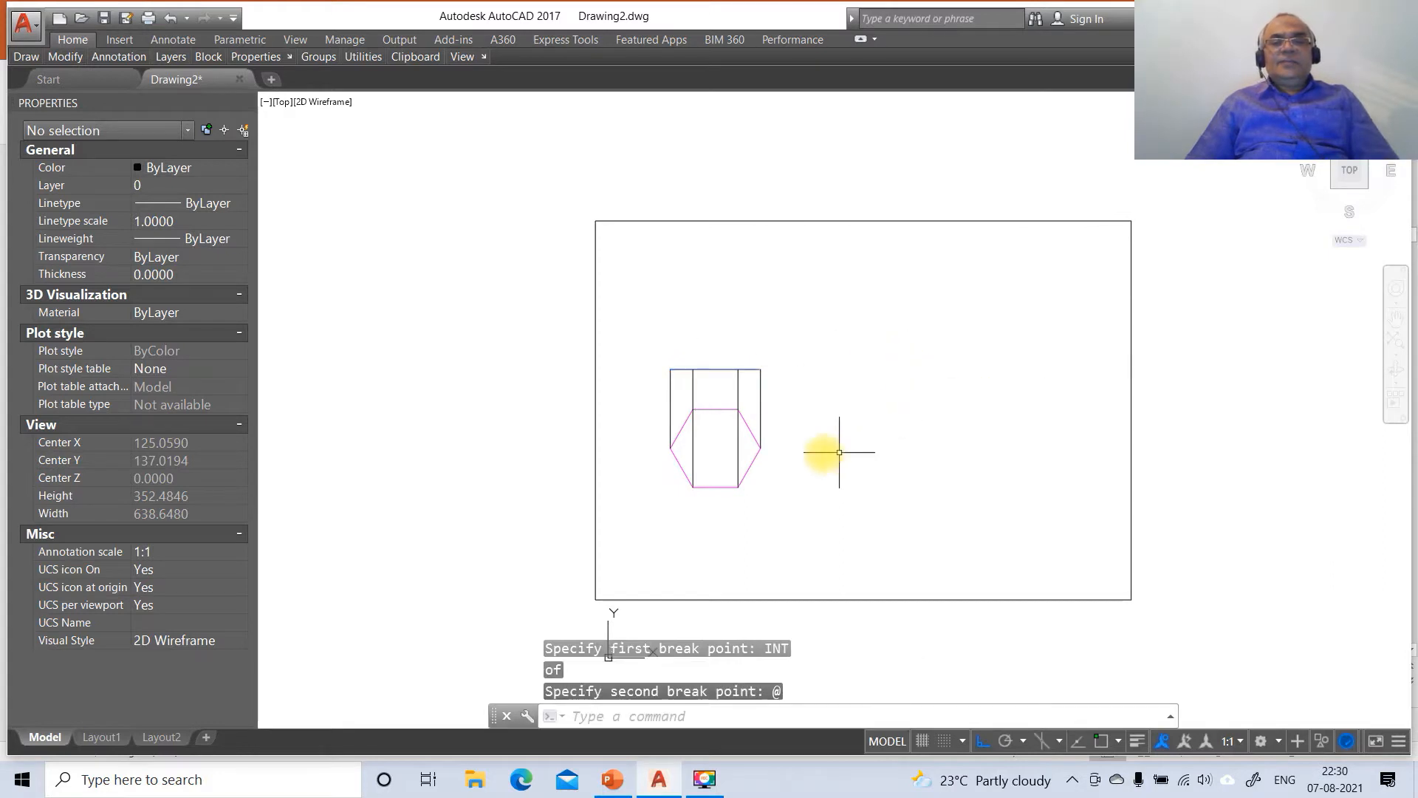
Break the front-view line again at its intersection with the right inner projector.
{"action": "key", "text": "Return"}
{"action": "left_click", "coordinate": [720, 370]}
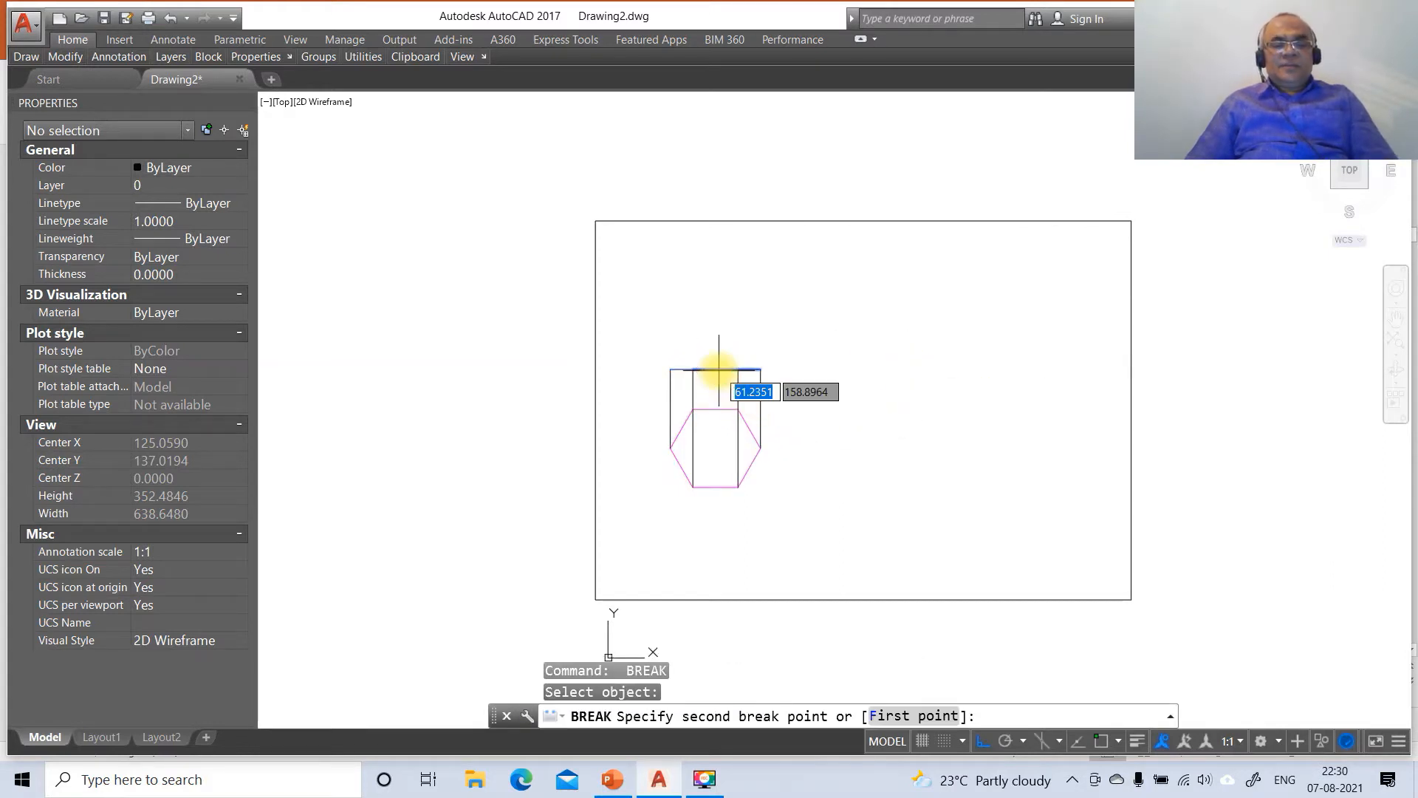
{"action": "type", "text": "F"}
{"action": "key", "text": "Return"}
{"action": "type", "text": "INT"}
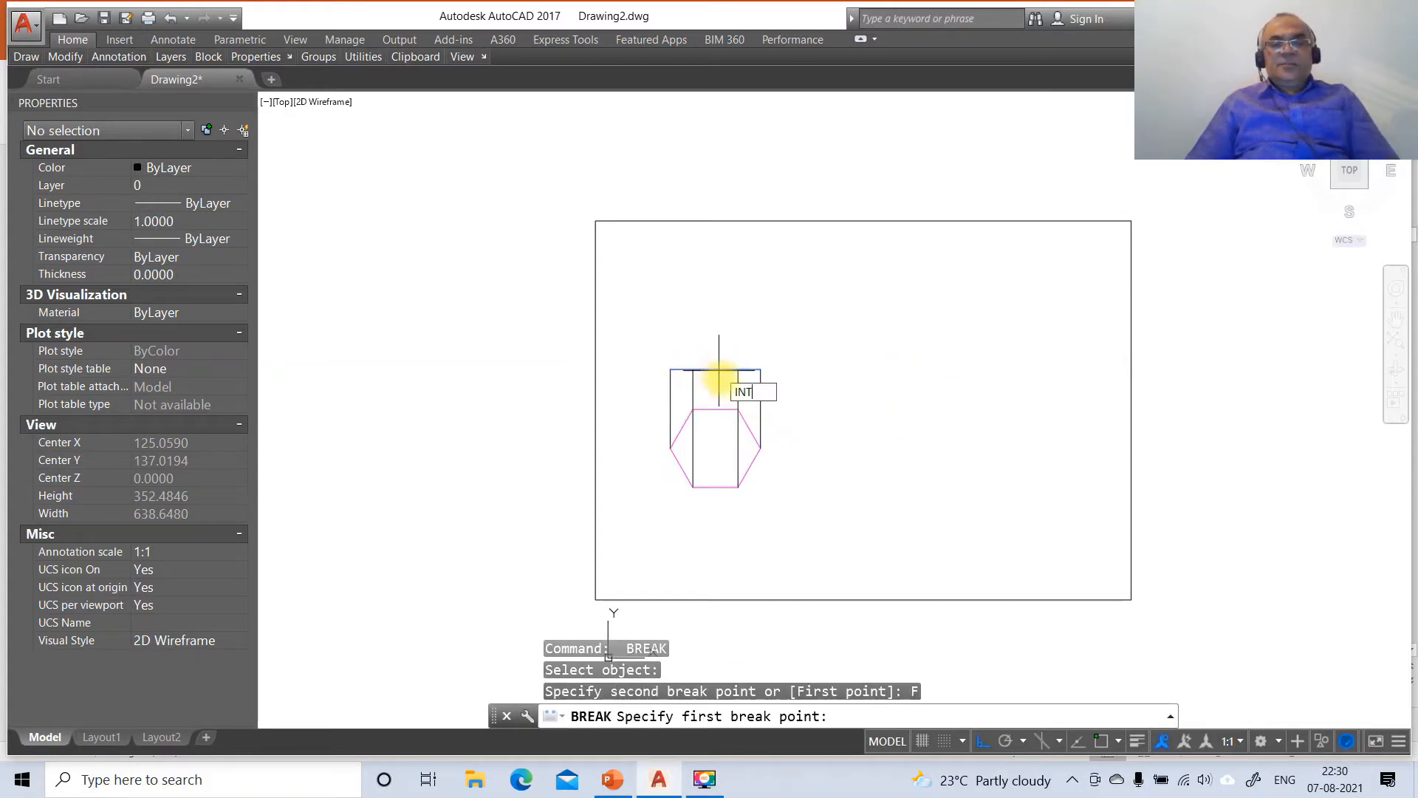
{"action": "key", "text": "Return"}
{"action": "left_click", "coordinate": [738, 370]}
{"action": "key", "text": "F8"}
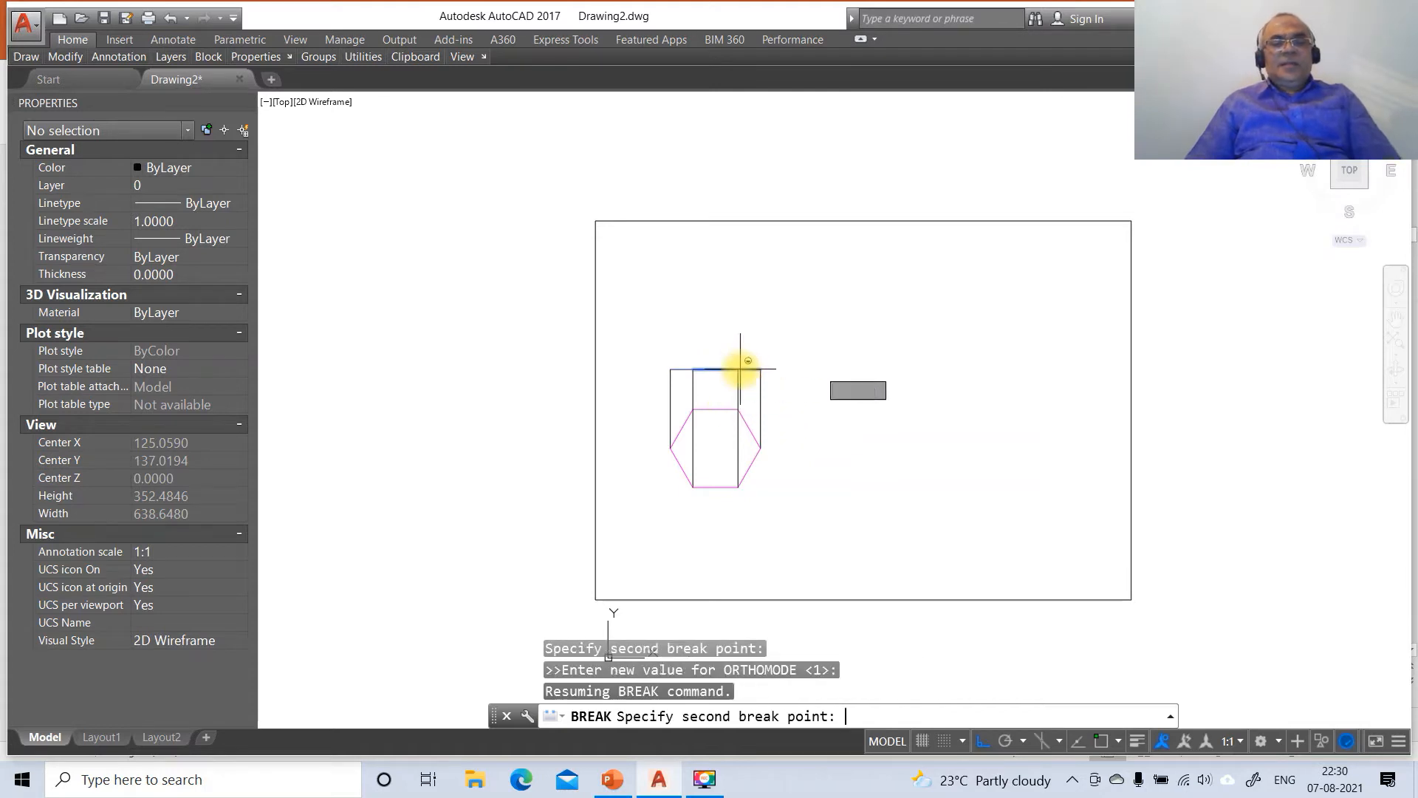
{"action": "type", "text": "@"}
{"action": "key", "text": "Return"}
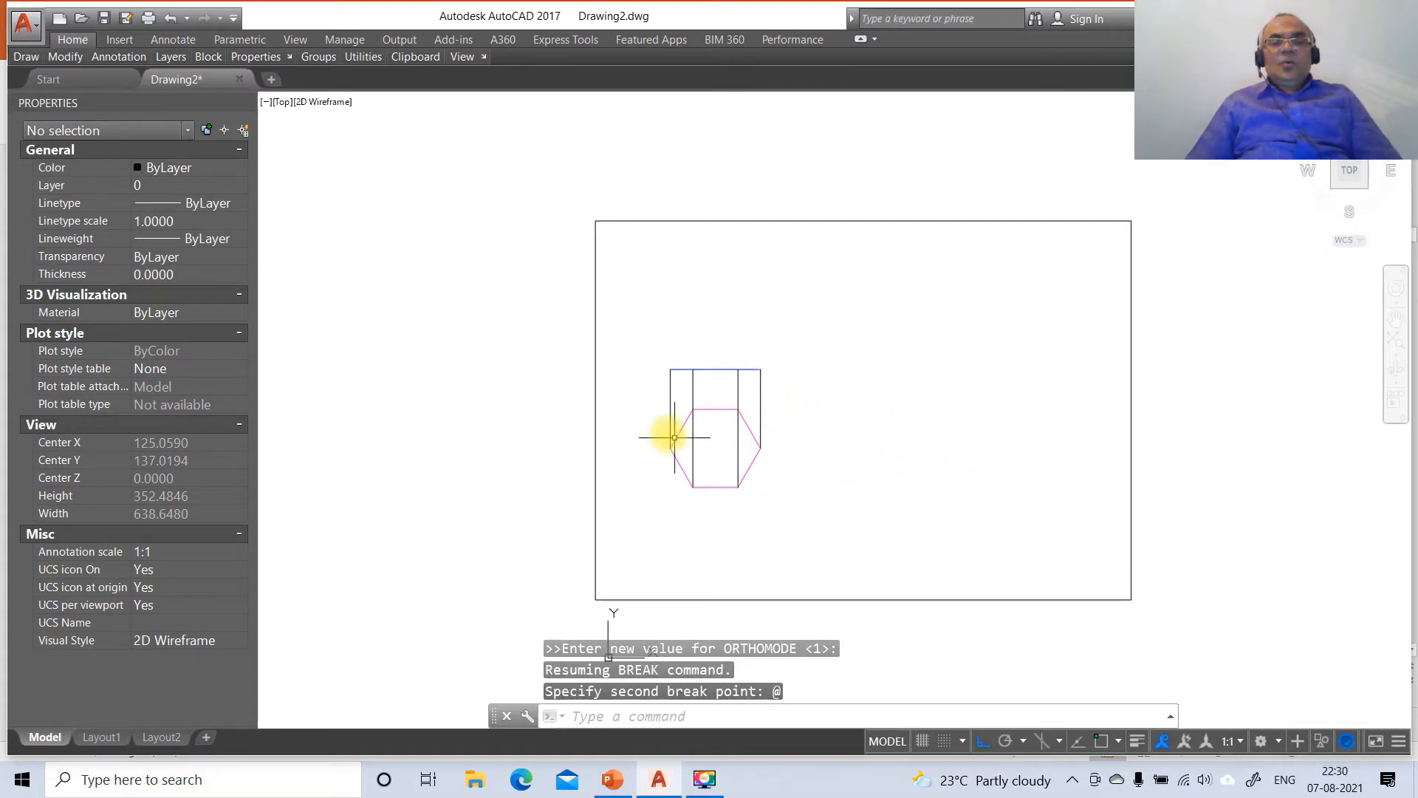
{"action": "left_click", "coordinate": [642, 333]}
{"action": "key", "text": "Escape"}
{"action": "key", "text": "Escape"}
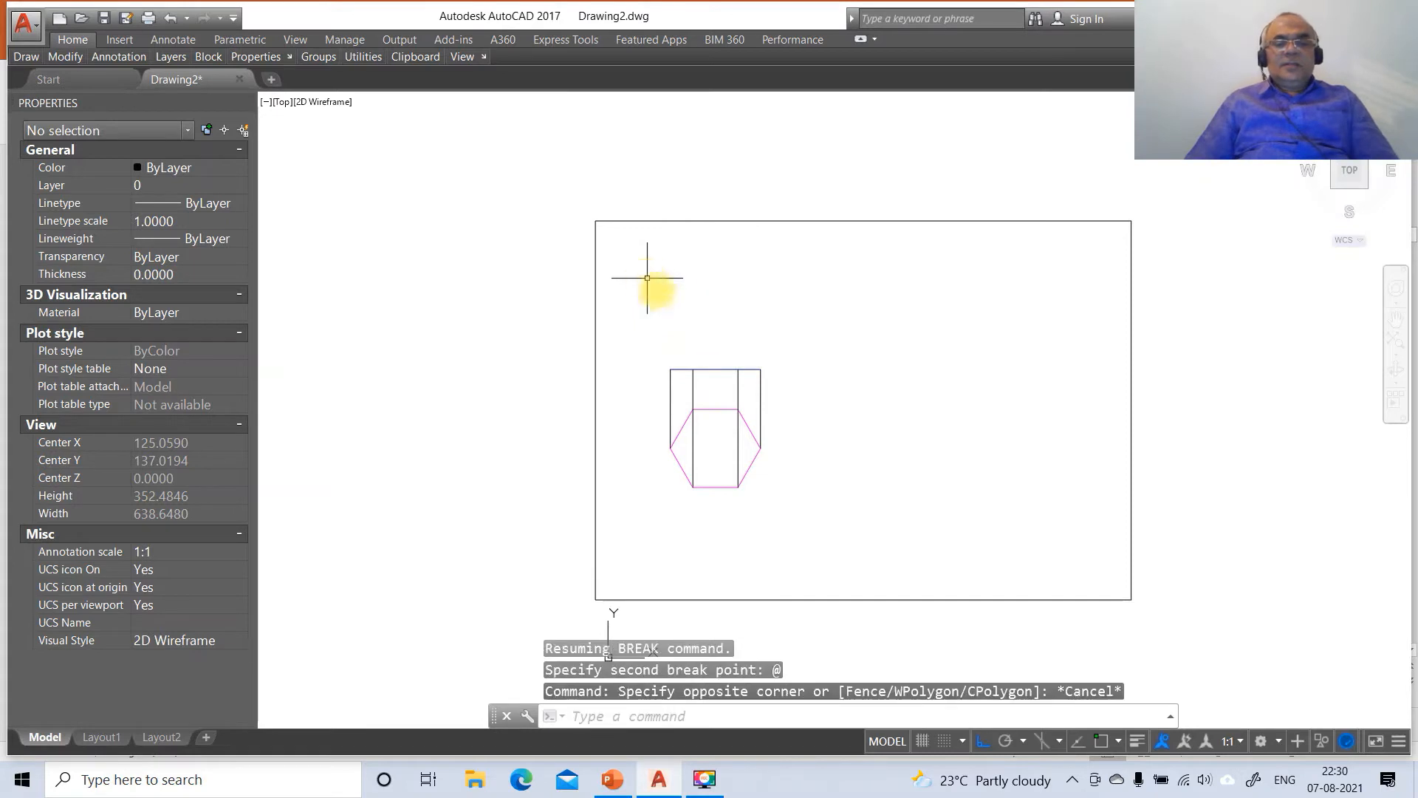
Turn on lineweight display, check the FINAL SOLUTION slide in PowerPoint, and return to AutoCAD.
{"action": "left_click", "coordinate": [1137, 741]}
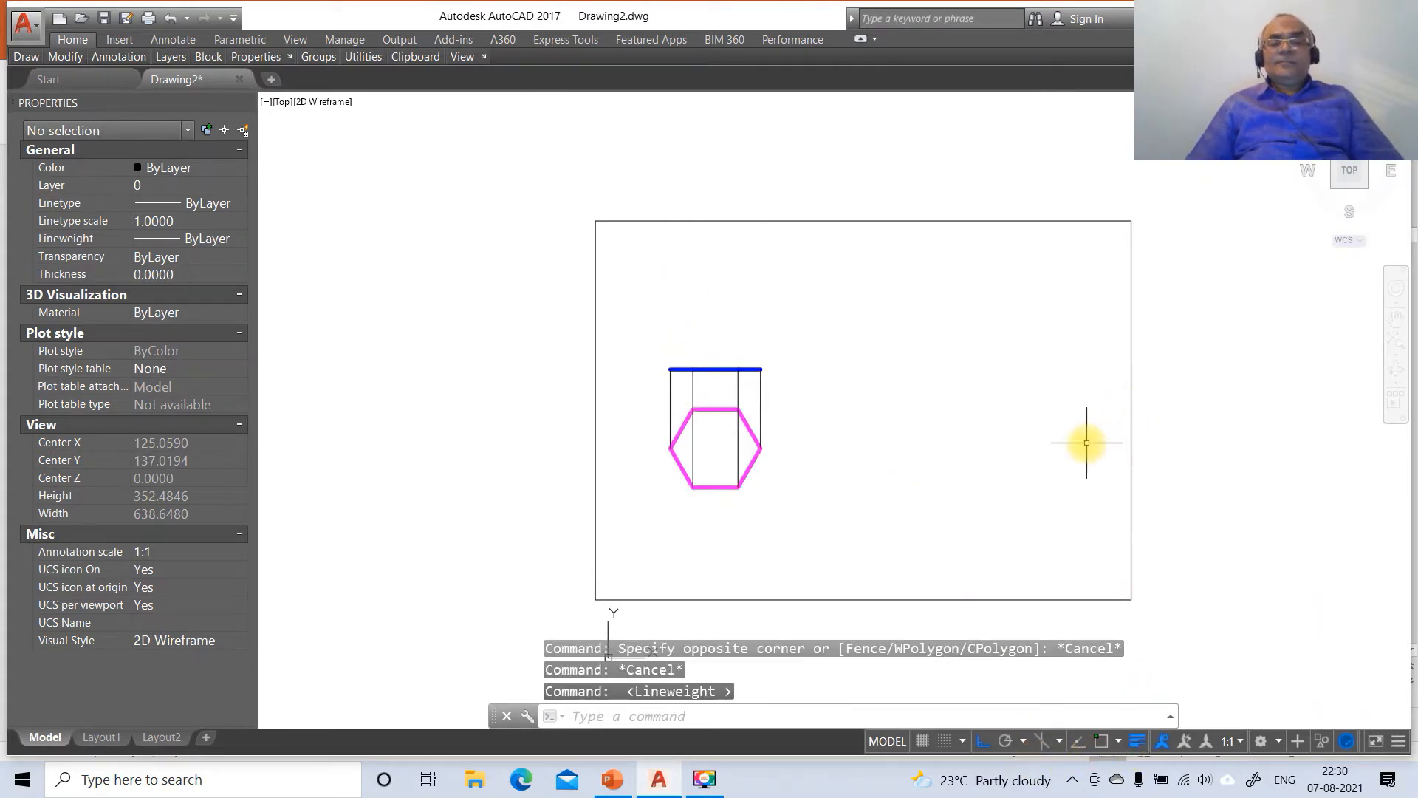
{"action": "left_click", "coordinate": [612, 779]}
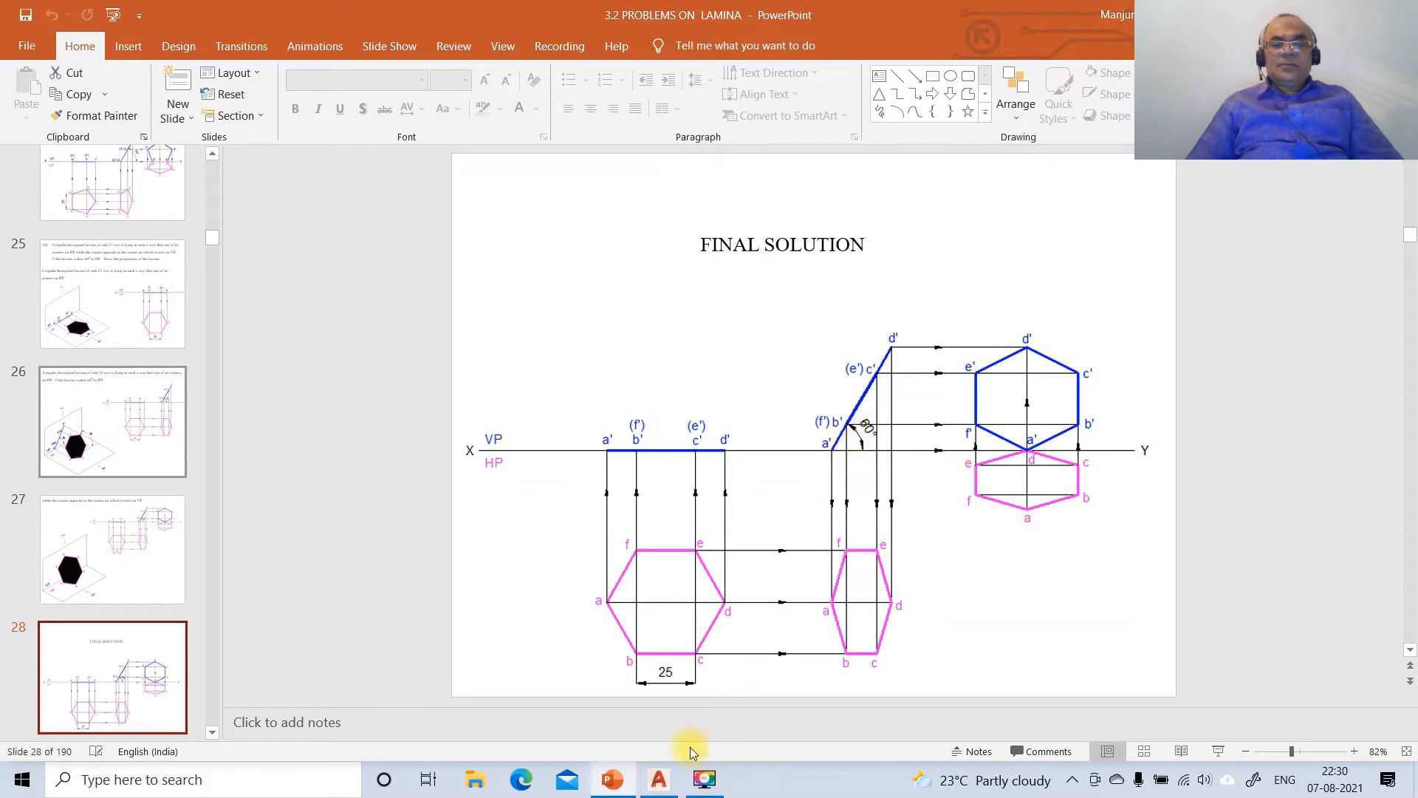
{"action": "left_click", "coordinate": [658, 779]}
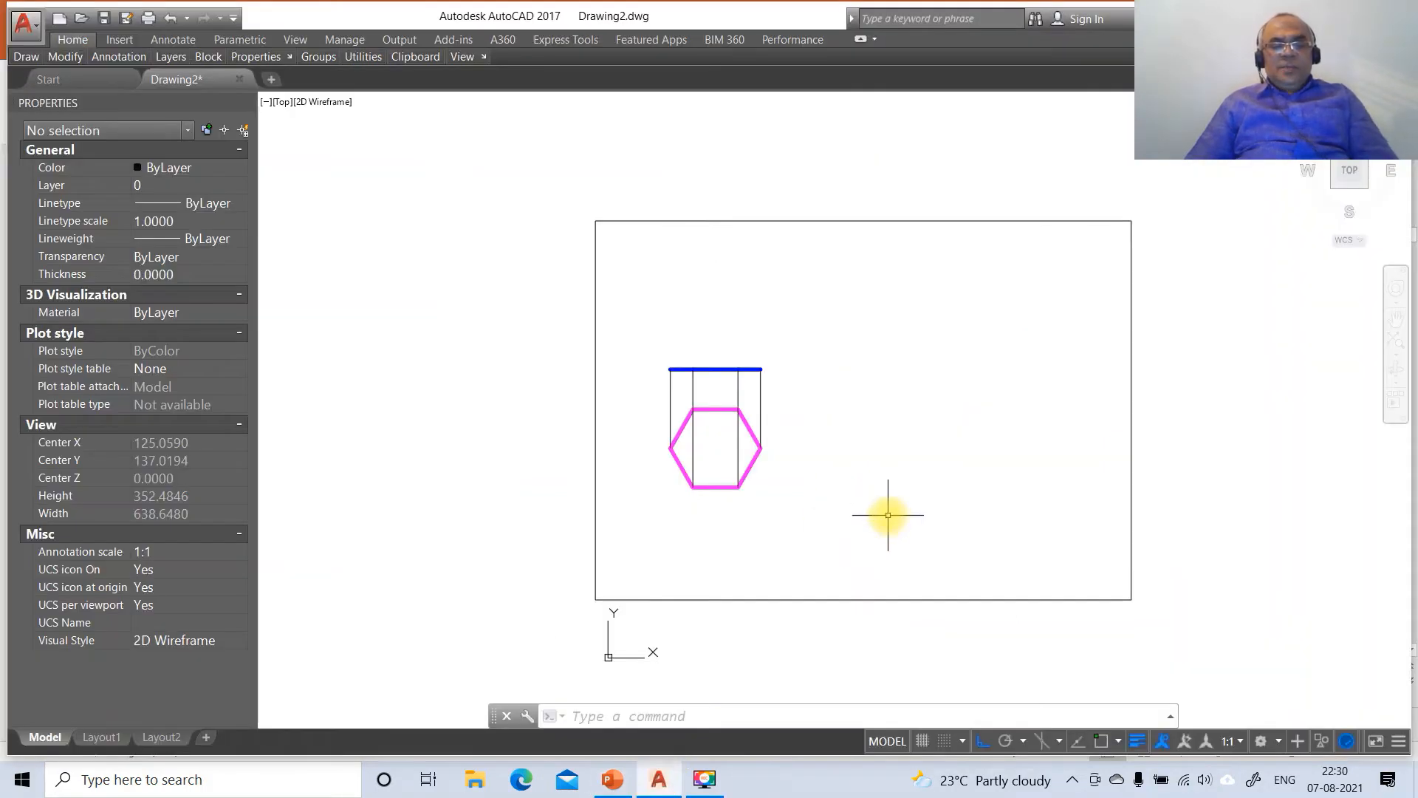
Copy the three segments of the front-view line horizontally into the free space to the right of the hexagon.
{"action": "type", "text": "CO"}
{"action": "key", "text": "Return"}
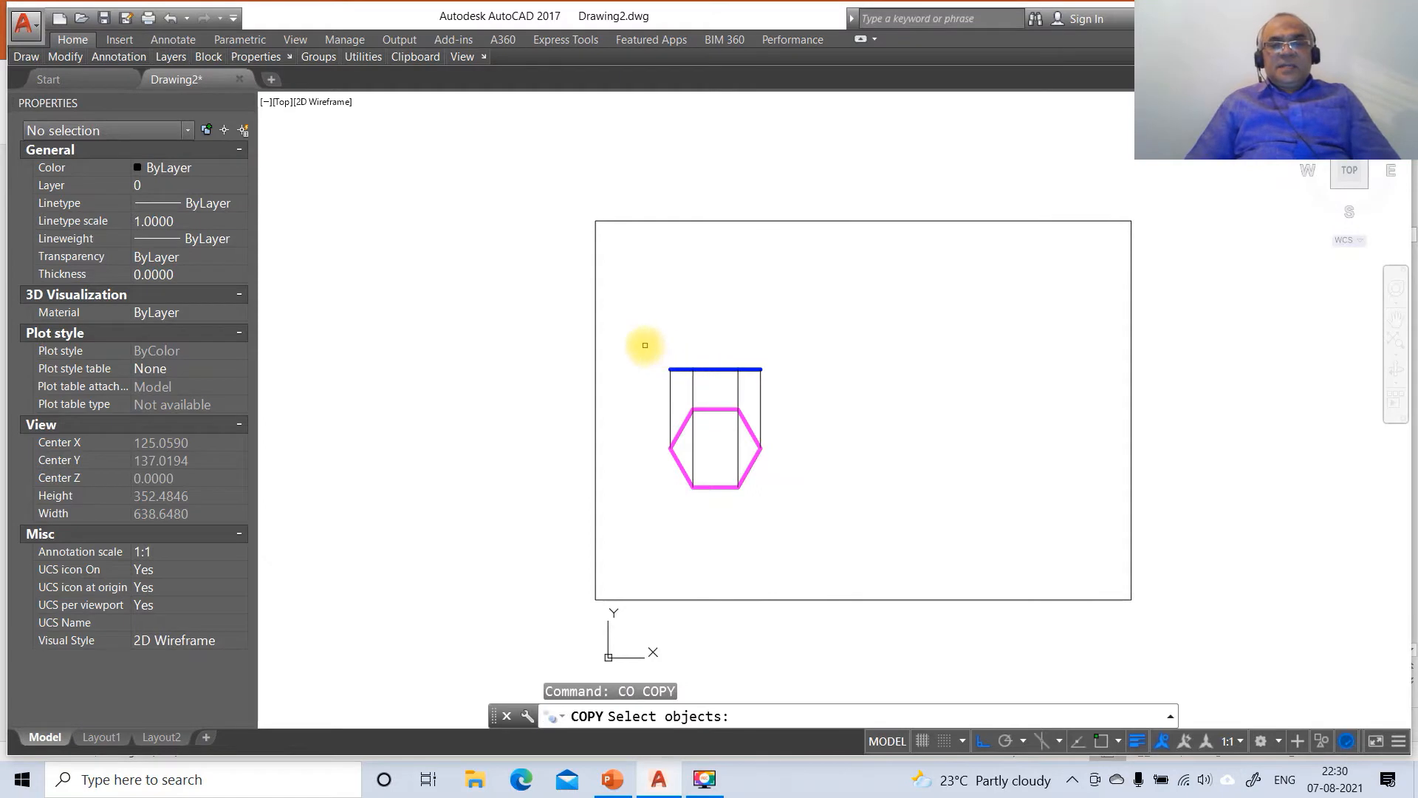
{"action": "left_click", "coordinate": [645, 345]}
{"action": "left_click", "coordinate": [804, 392]}
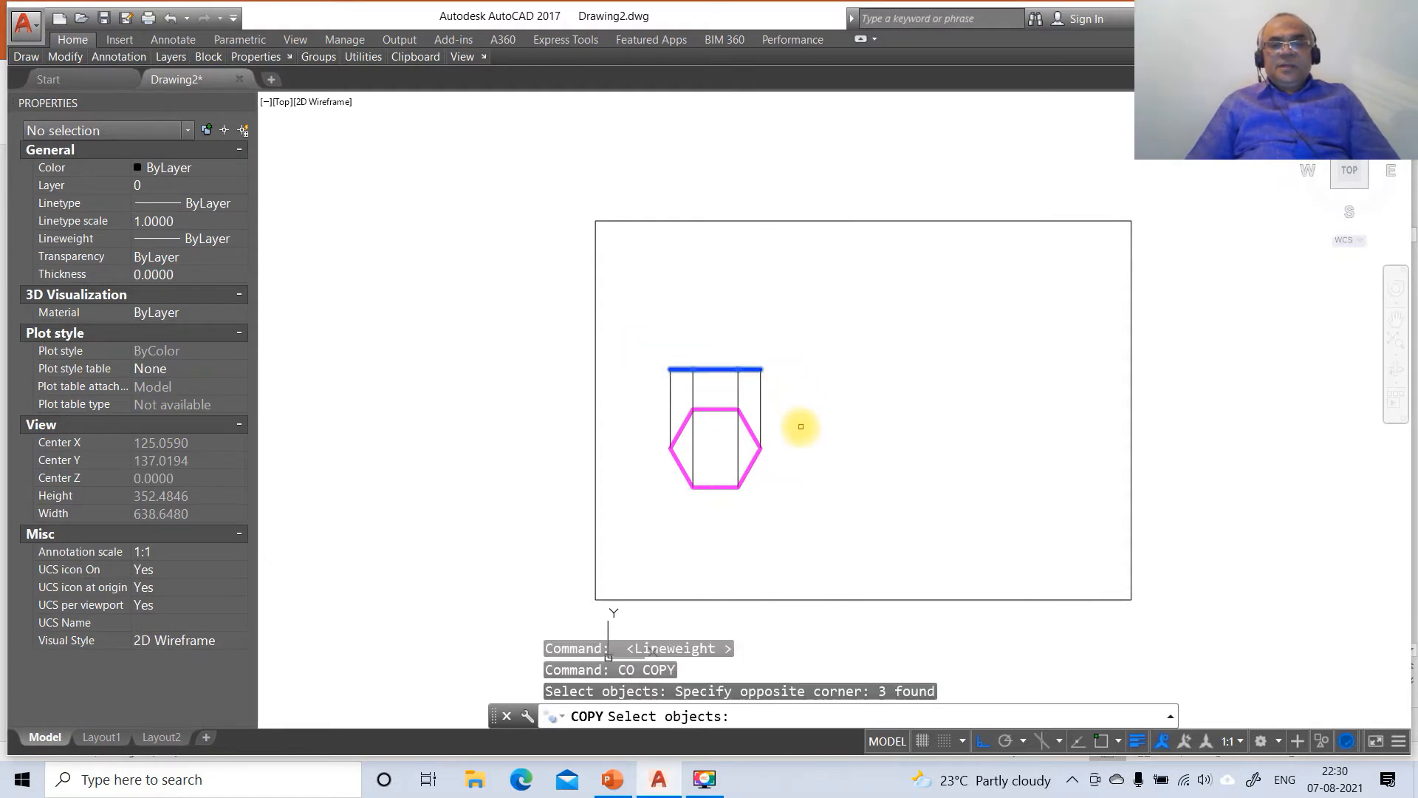
{"action": "key", "text": "Return"}
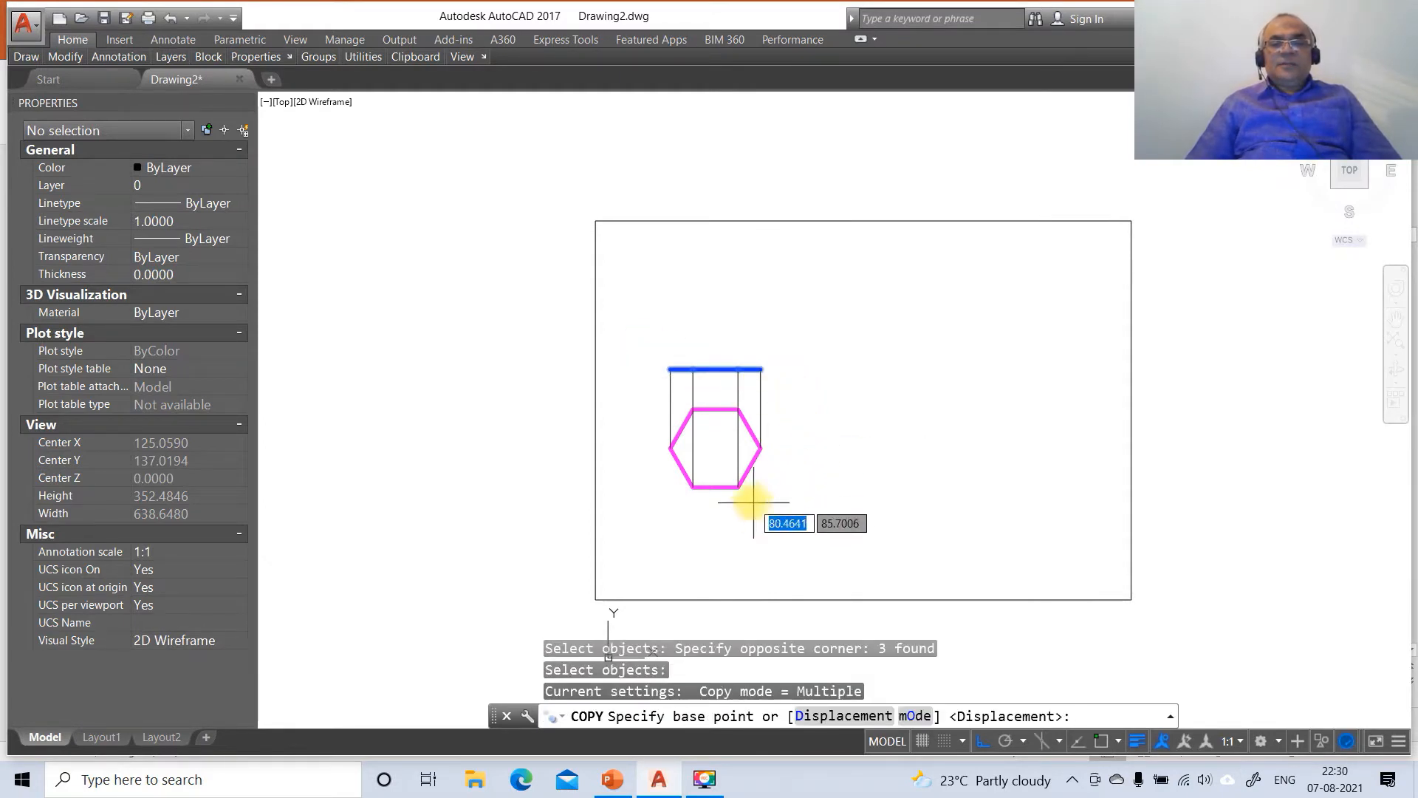
{"action": "left_click", "coordinate": [742, 532]}
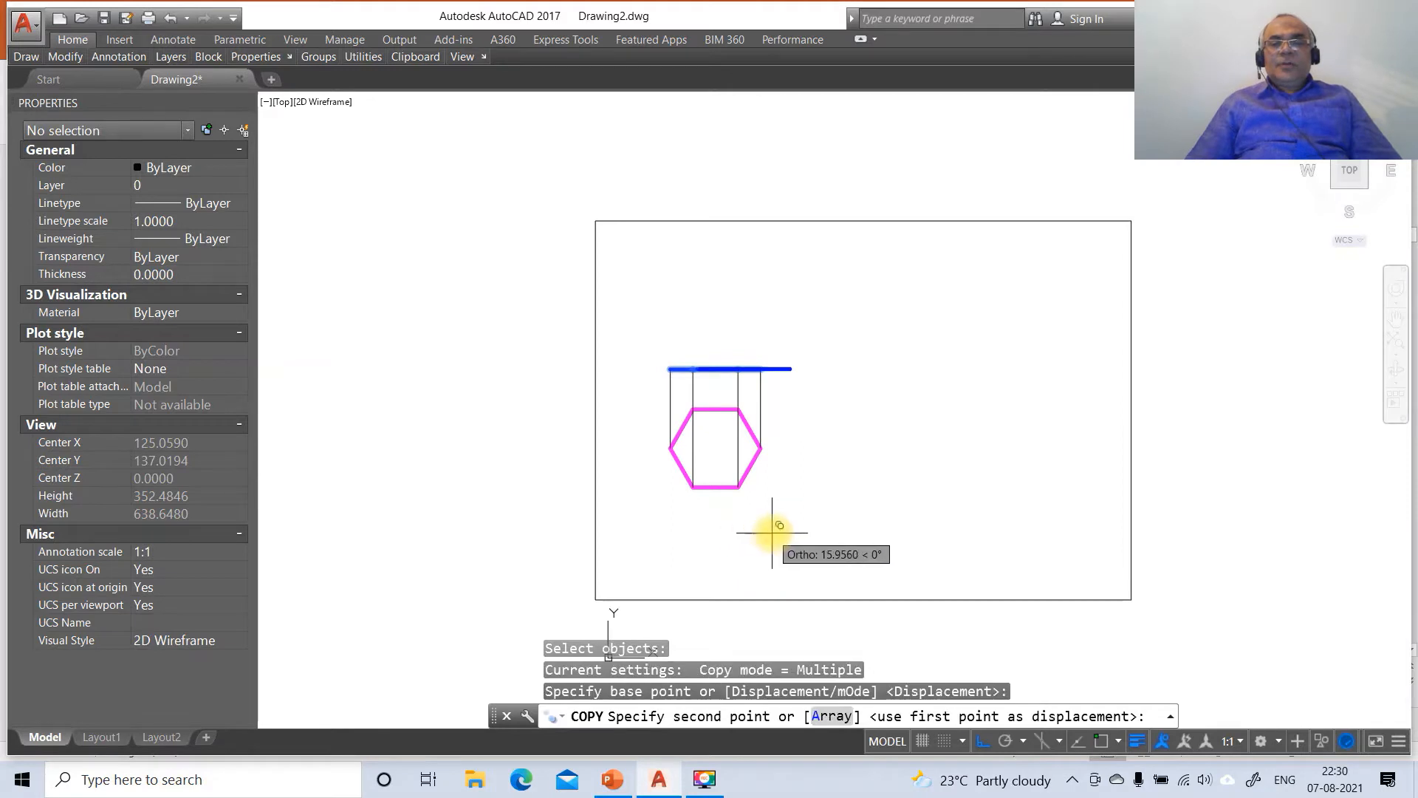
{"action": "left_click", "coordinate": [905, 529]}
{"action": "key", "text": "Return"}
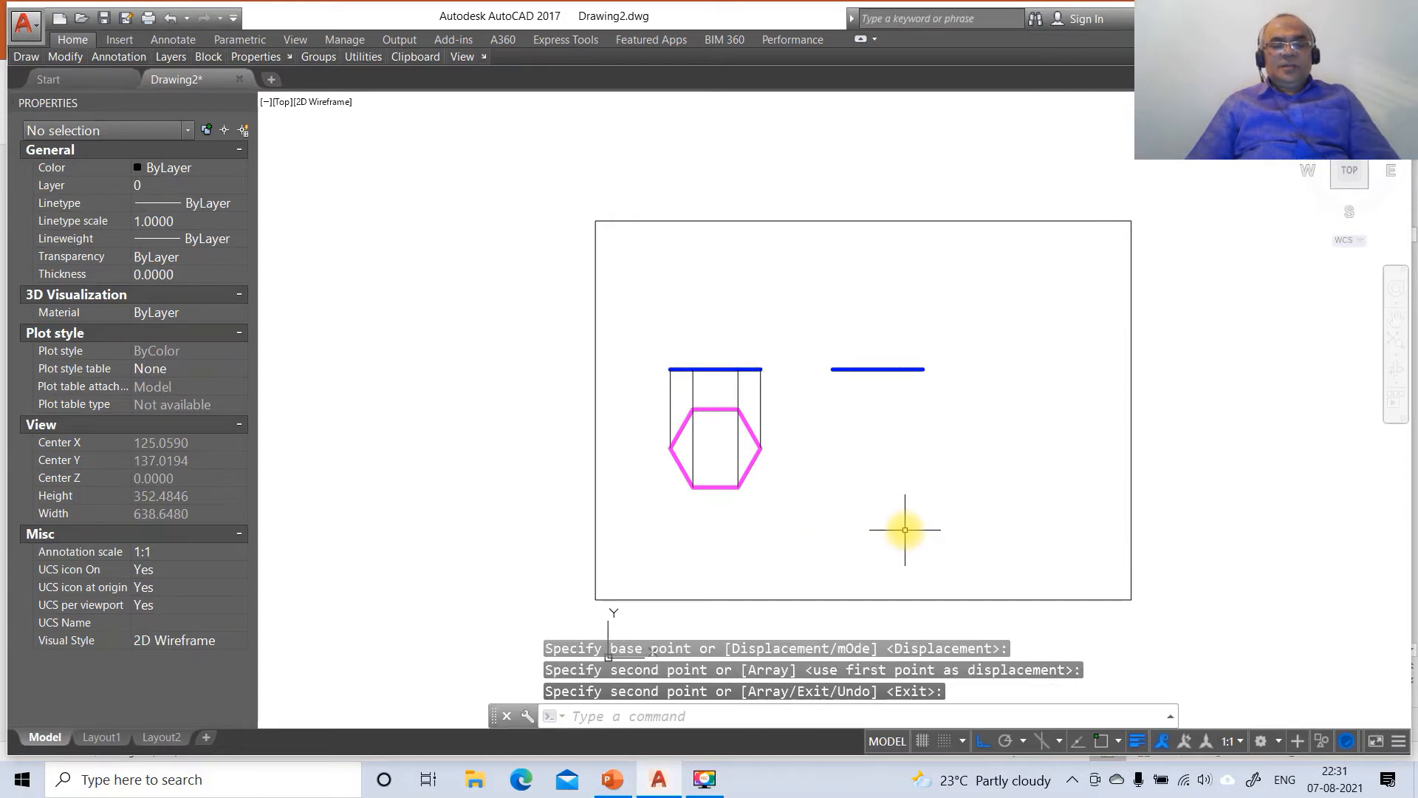
Rotate the copied front-view segments 60 degrees about their left endpoint.
{"action": "type", "text": "ro"}
{"action": "key", "text": "Return"}
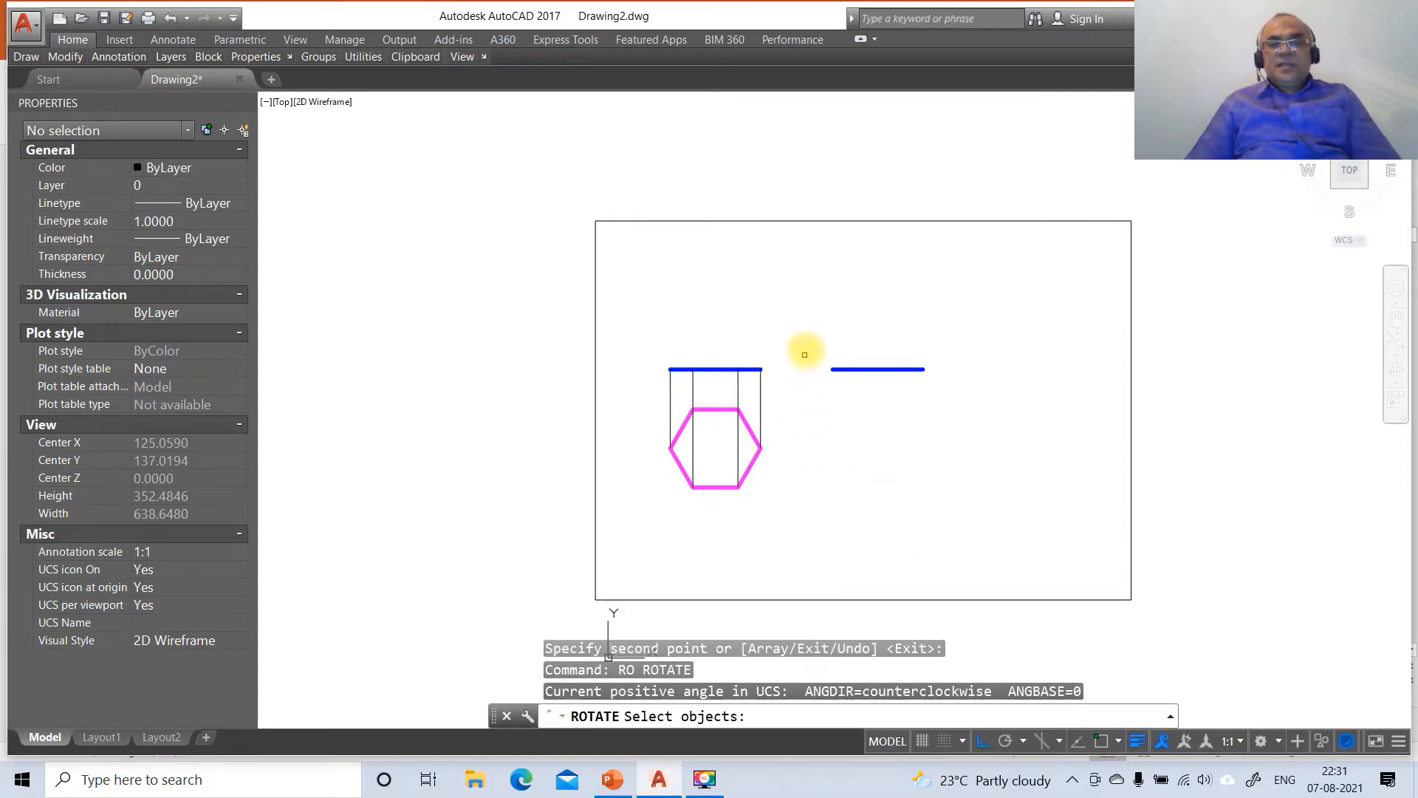
{"action": "left_click", "coordinate": [809, 331]}
{"action": "left_click", "coordinate": [961, 420]}
{"action": "key", "text": "Return"}
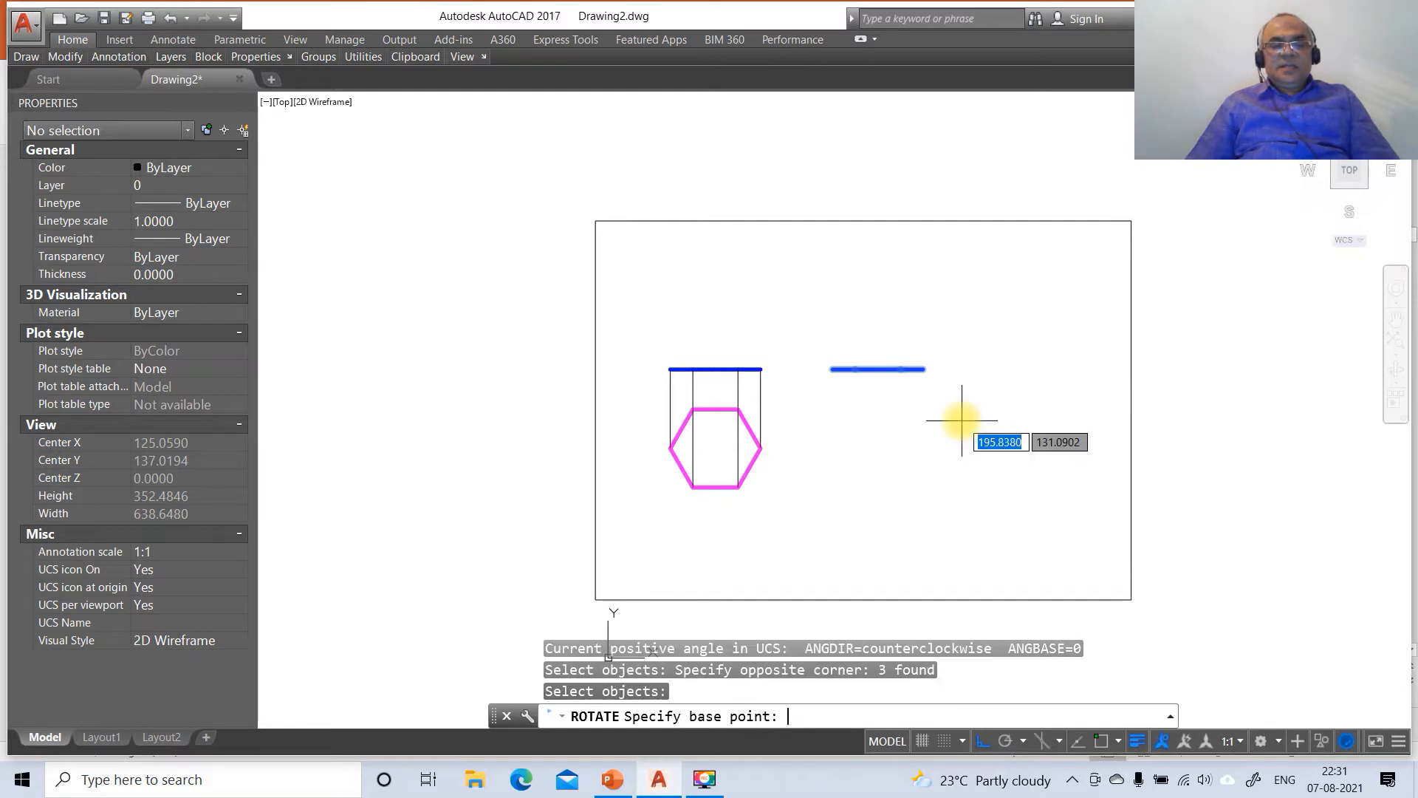
{"action": "type", "text": "END"}
{"action": "key", "text": "Return"}
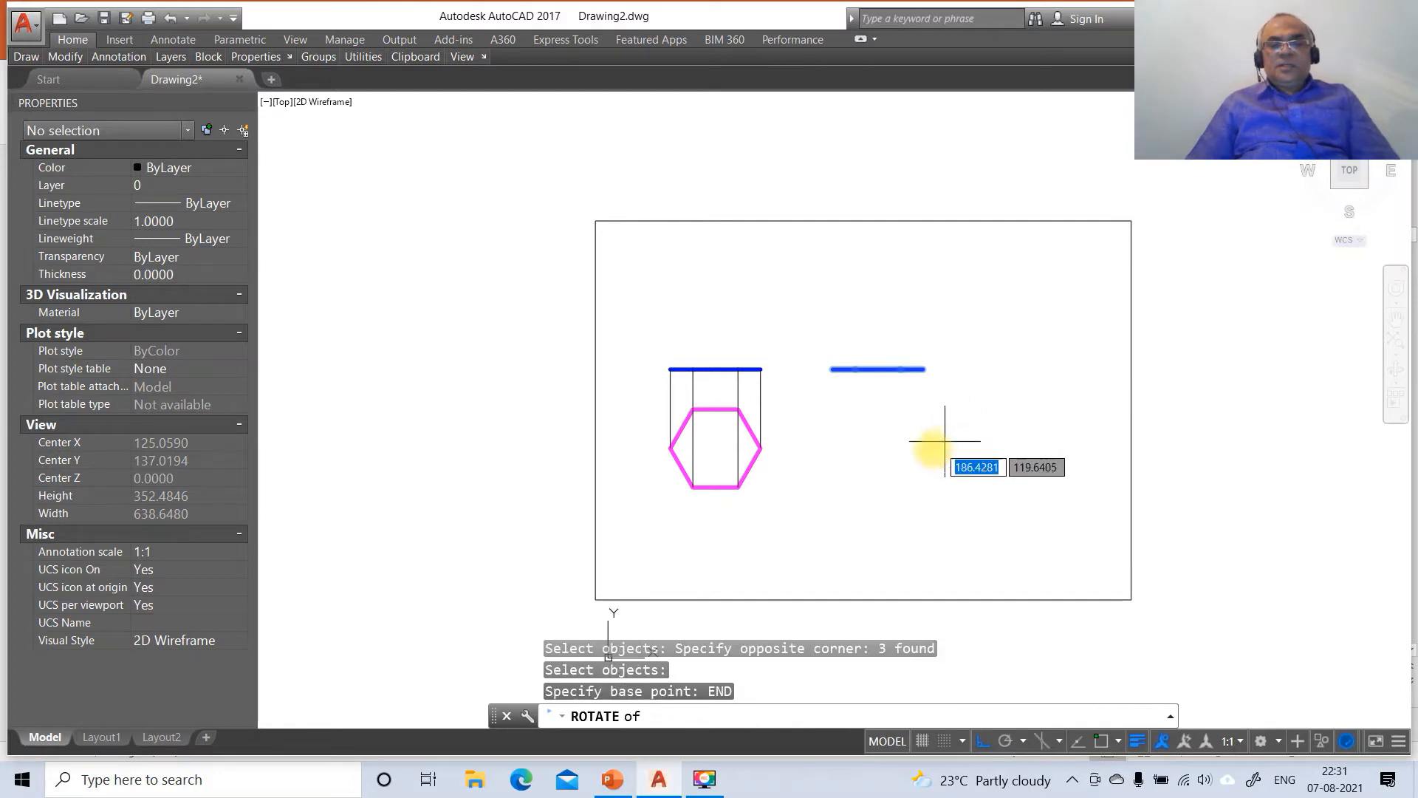
{"action": "left_click", "coordinate": [832, 369]}
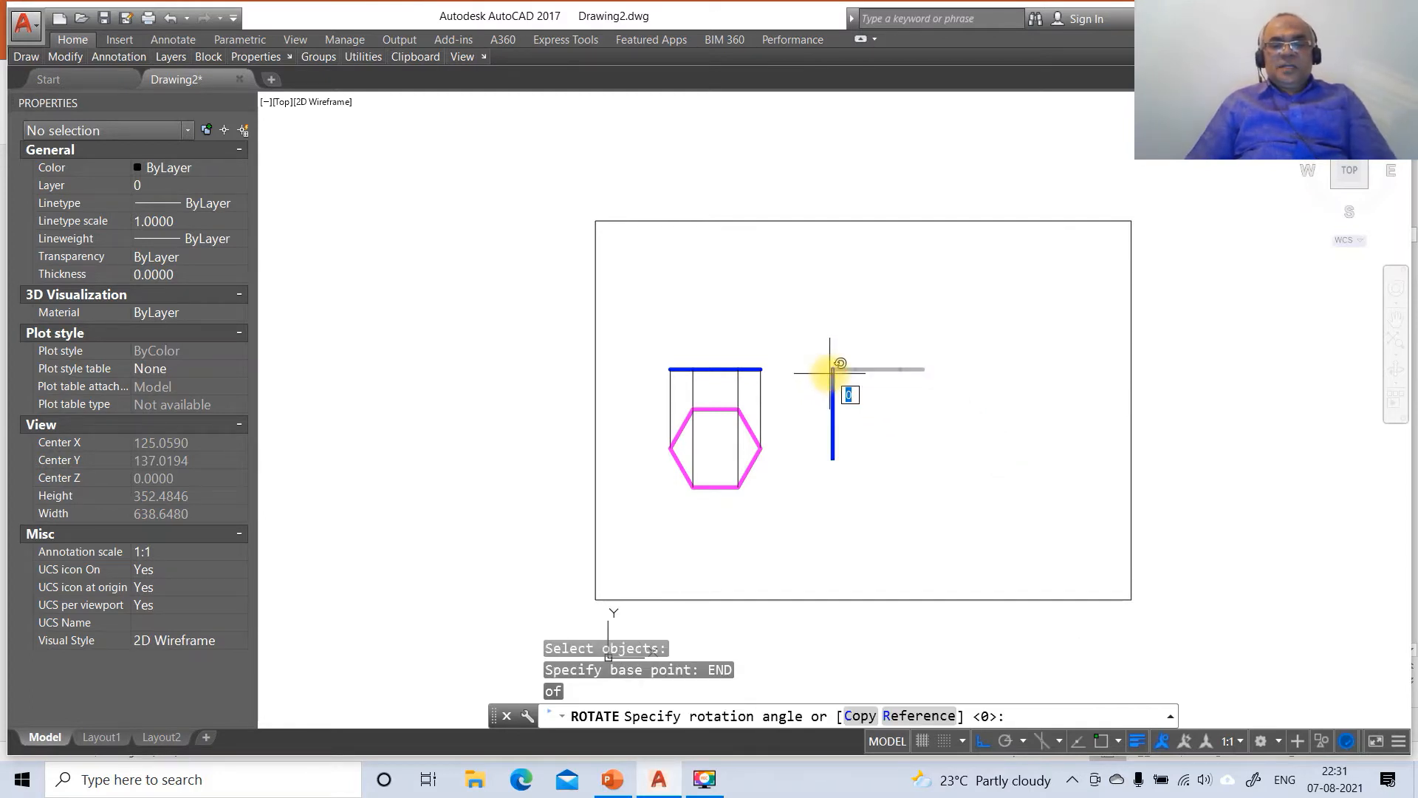
{"action": "key", "text": "Return"}
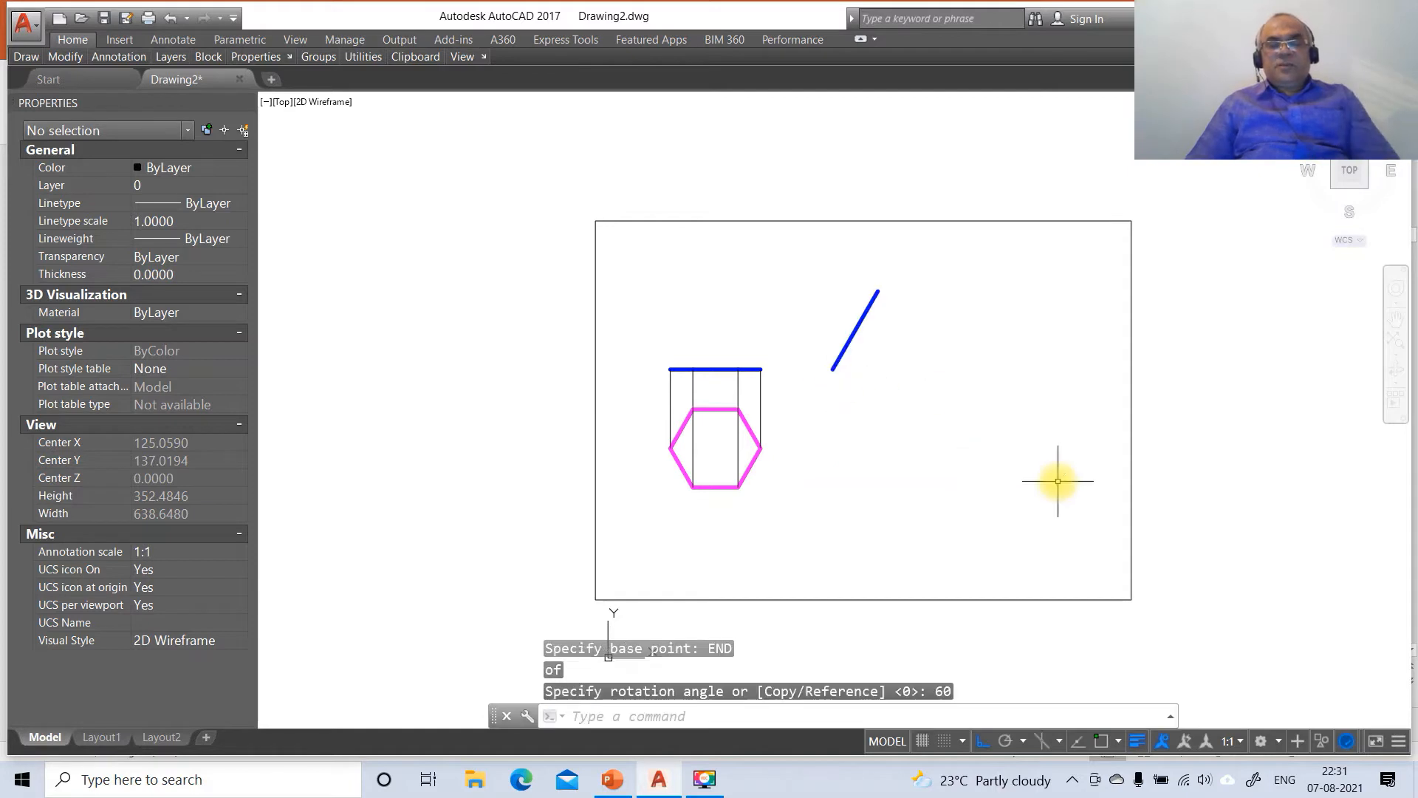
Draw a vertical projector from the inclined line's lower end down past the level of the hexagon's centre.
{"action": "type", "text": "l"}
{"action": "key", "text": "Return"}
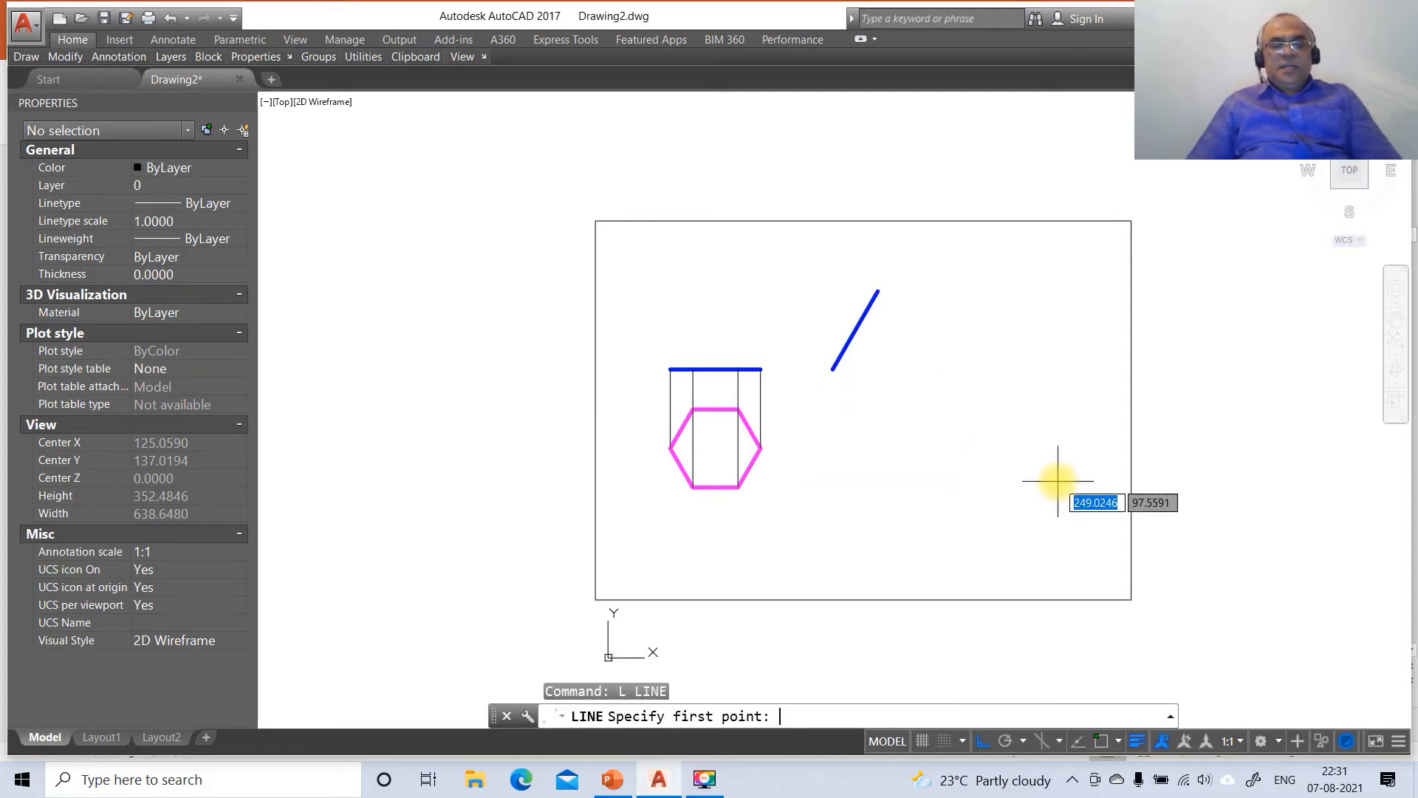
{"action": "type", "text": "END"}
{"action": "key", "text": "Return"}
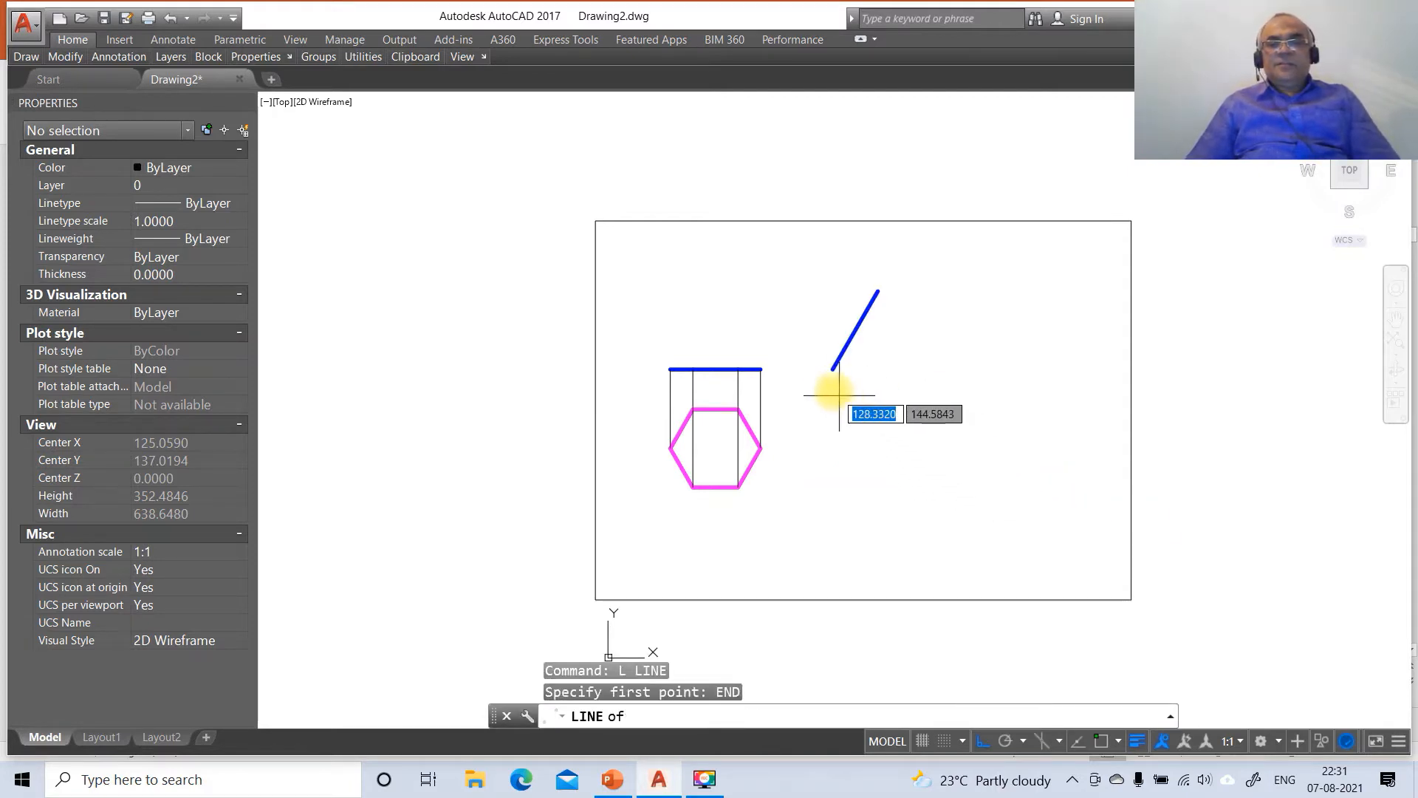
{"action": "left_click", "coordinate": [832, 370]}
{"action": "left_click", "coordinate": [835, 466]}
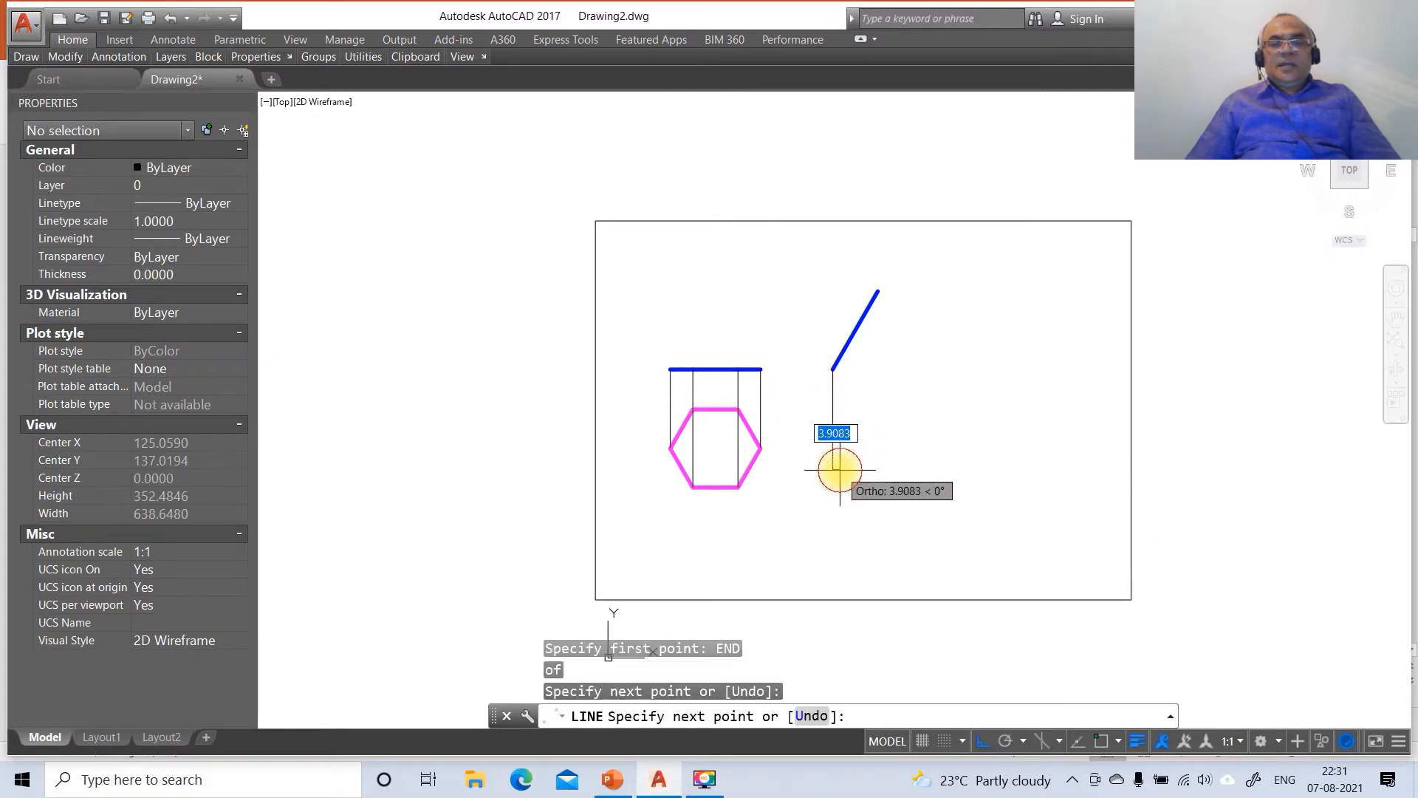
{"action": "key", "text": "Return"}
Draw a horizontal projector from the hexagon's leftmost vertex to the right, past the inclined line's upper end.
{"action": "key", "text": "Return"}
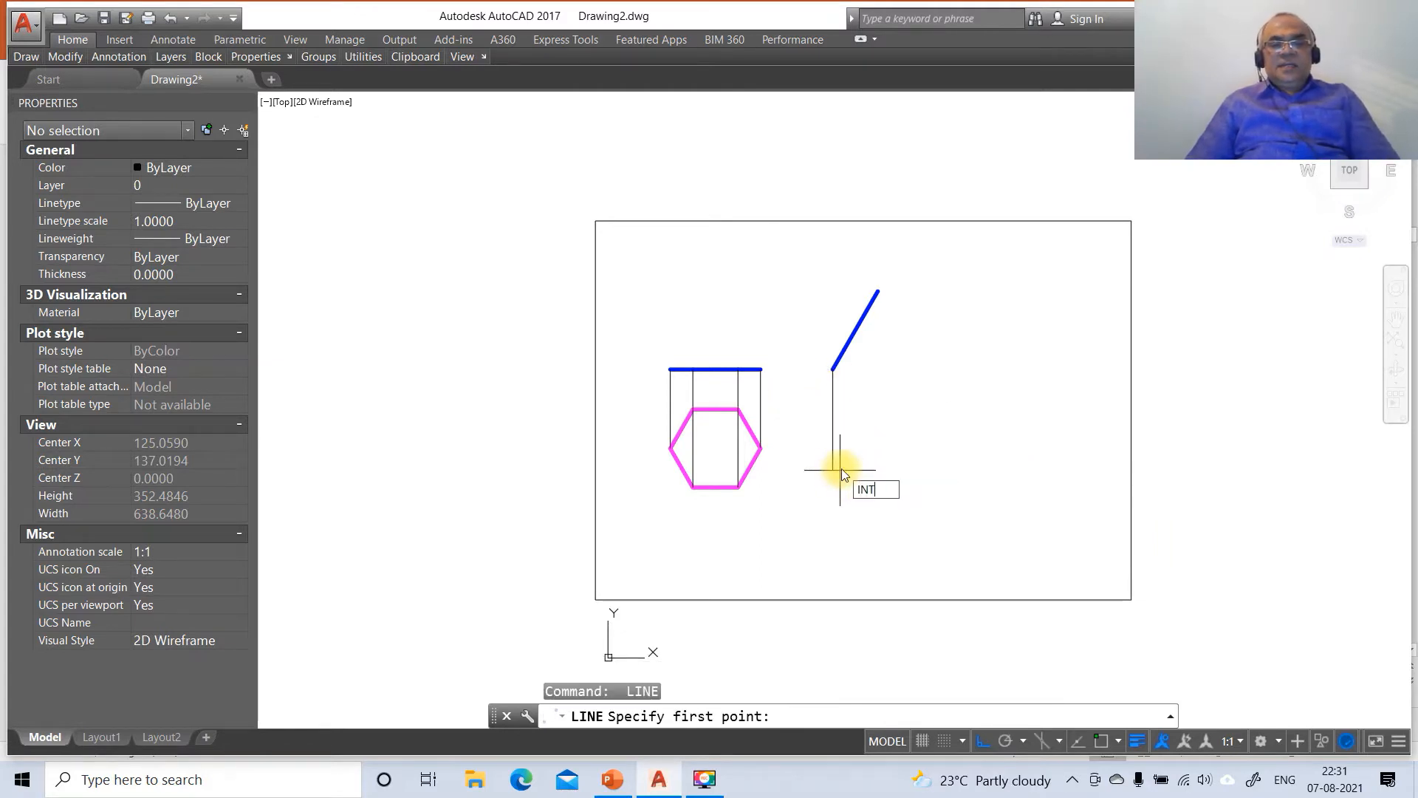
{"action": "type", "text": "INT"}
{"action": "key", "text": "Return"}
{"action": "left_click", "coordinate": [670, 446]}
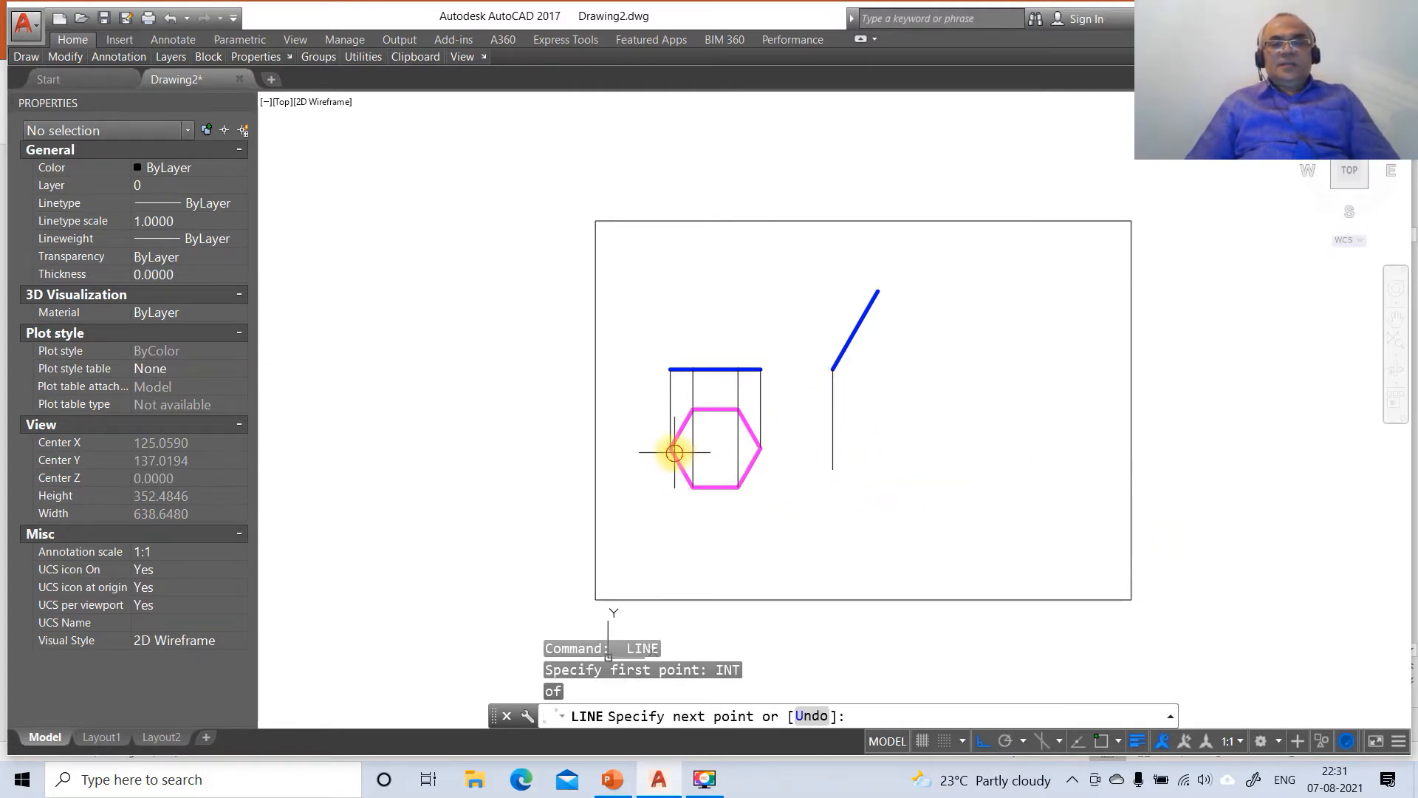
{"action": "left_click", "coordinate": [922, 471]}
{"action": "key", "text": "Return"}
Draw a vertical projector from the inclined line's upper end perpendicular to the horizontal projector.
{"action": "key", "text": "Return"}
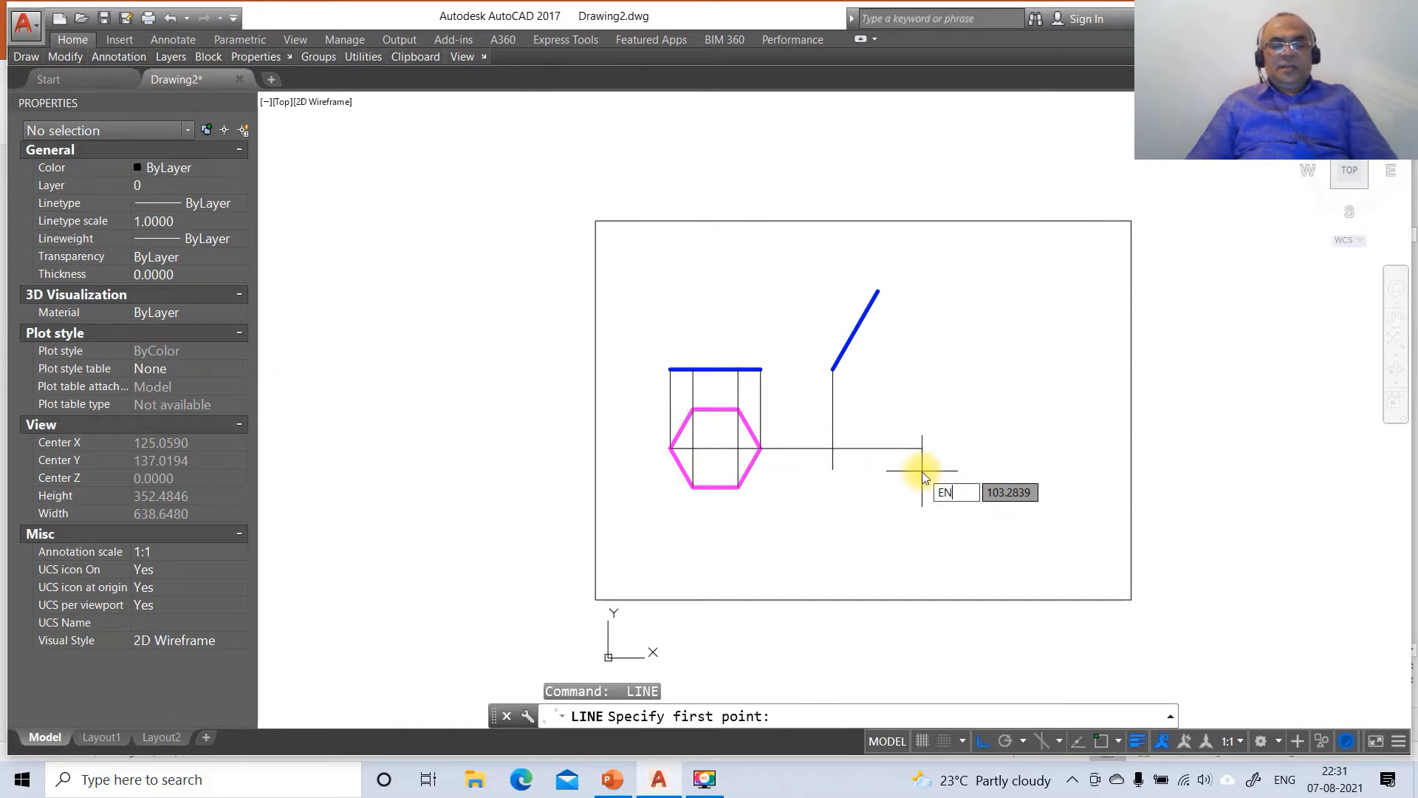
{"action": "type", "text": "END"}
{"action": "key", "text": "Return"}
{"action": "left_click", "coordinate": [878, 296]}
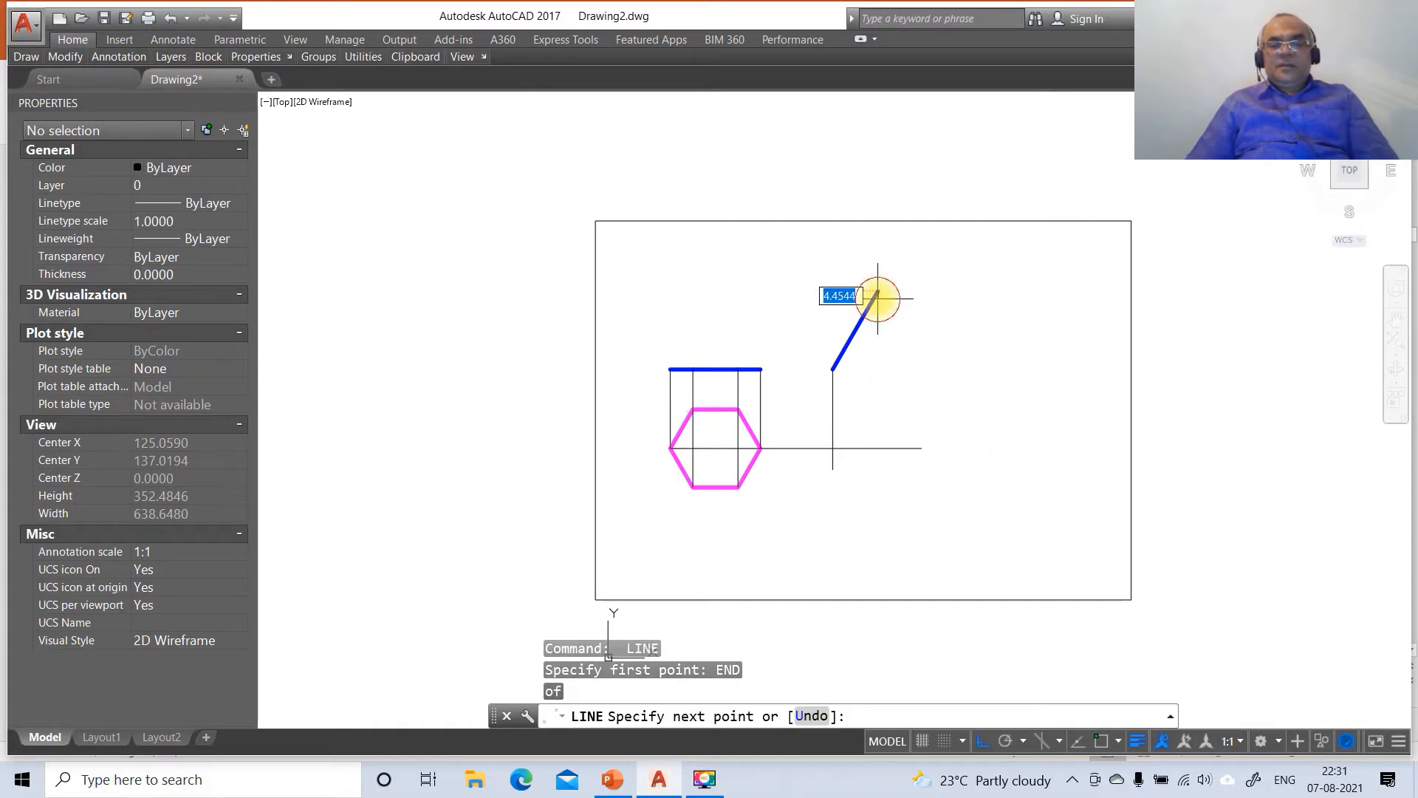
{"action": "key", "text": "Return"}
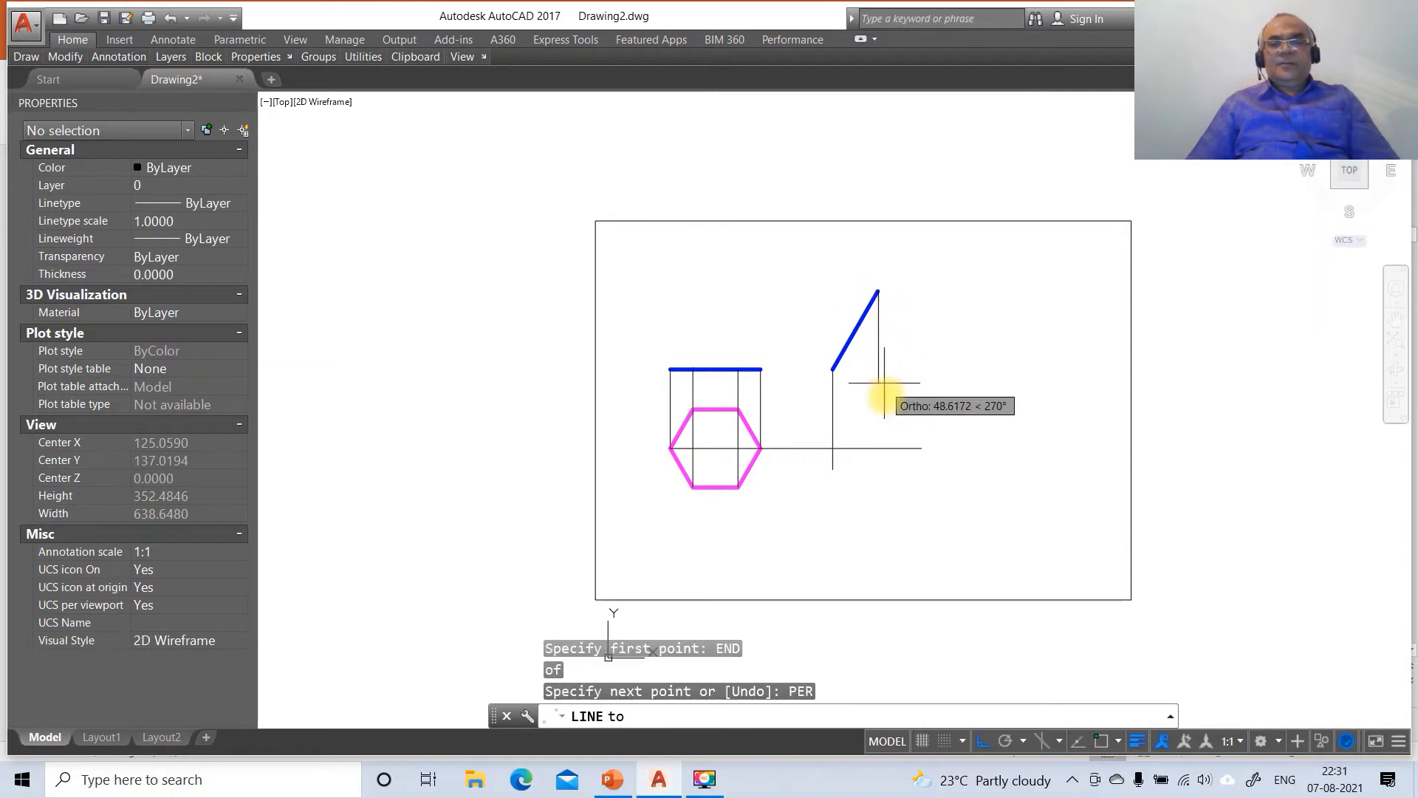
{"action": "left_click", "coordinate": [884, 446]}
{"action": "key", "text": "Return"}
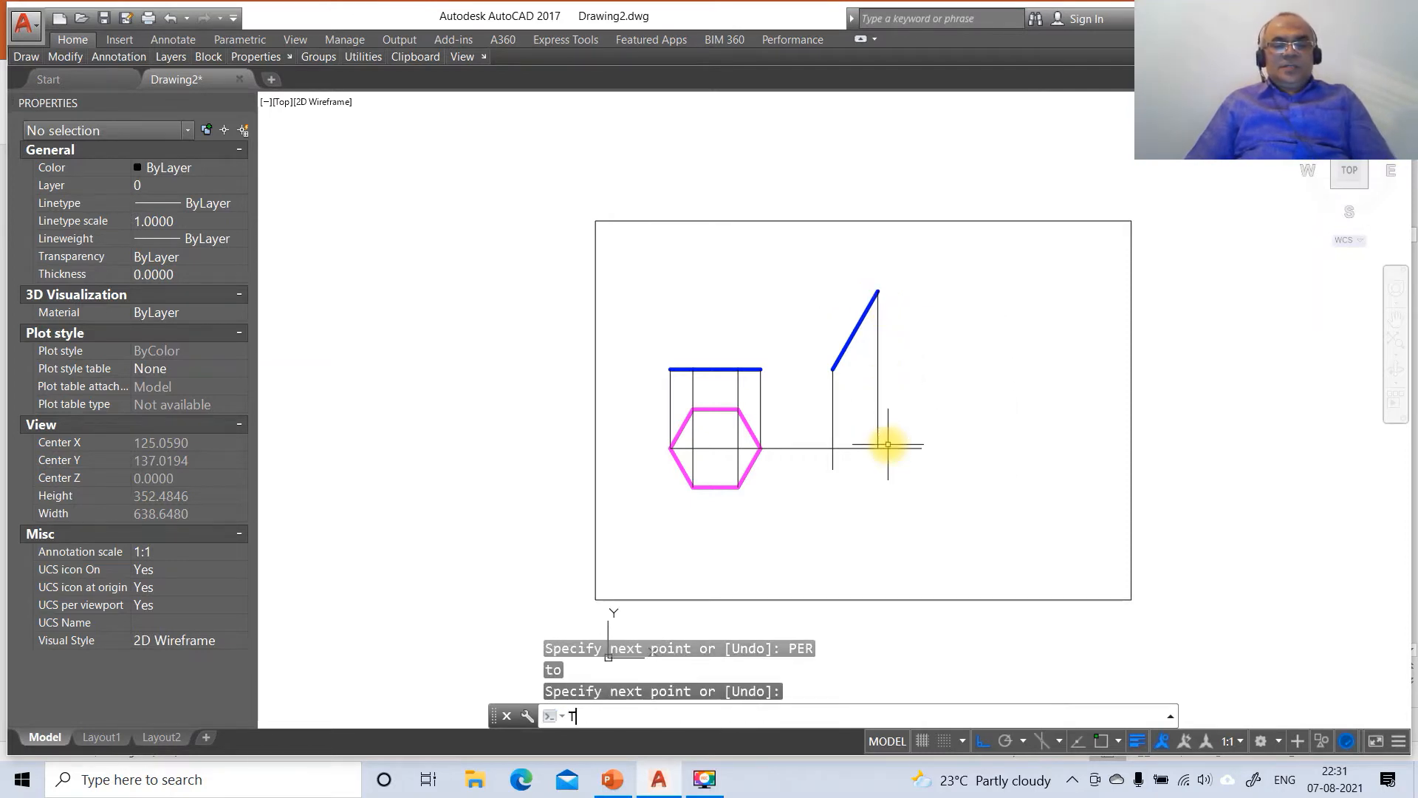
Trim the overhang of the projector from the inclined line's lower end, using the horizontal projector as cutting edge.
{"action": "key", "text": "Return"}
{"action": "left_click", "coordinate": [856, 449]}
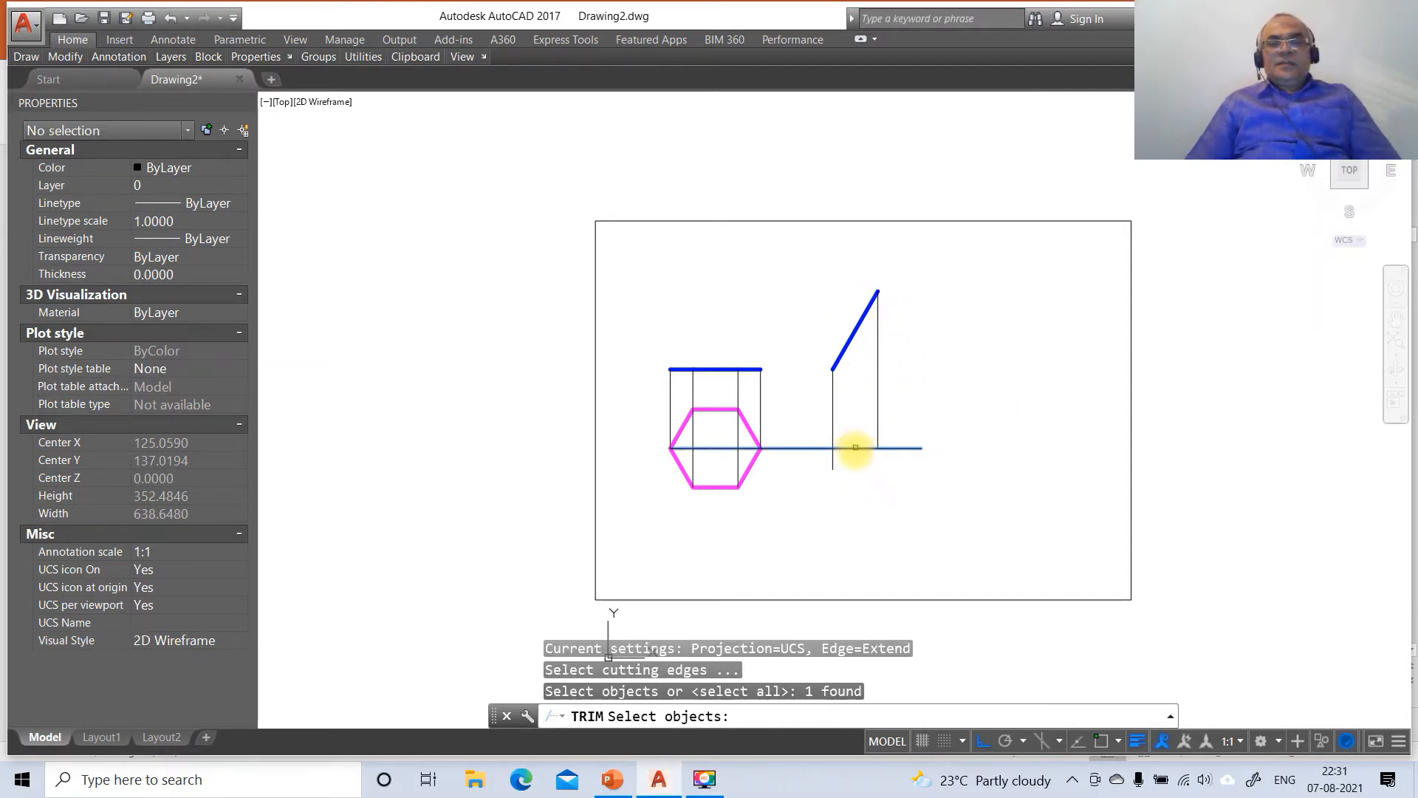
{"action": "key", "text": "Return"}
{"action": "left_click", "coordinate": [833, 458]}
{"action": "key", "text": "Return"}
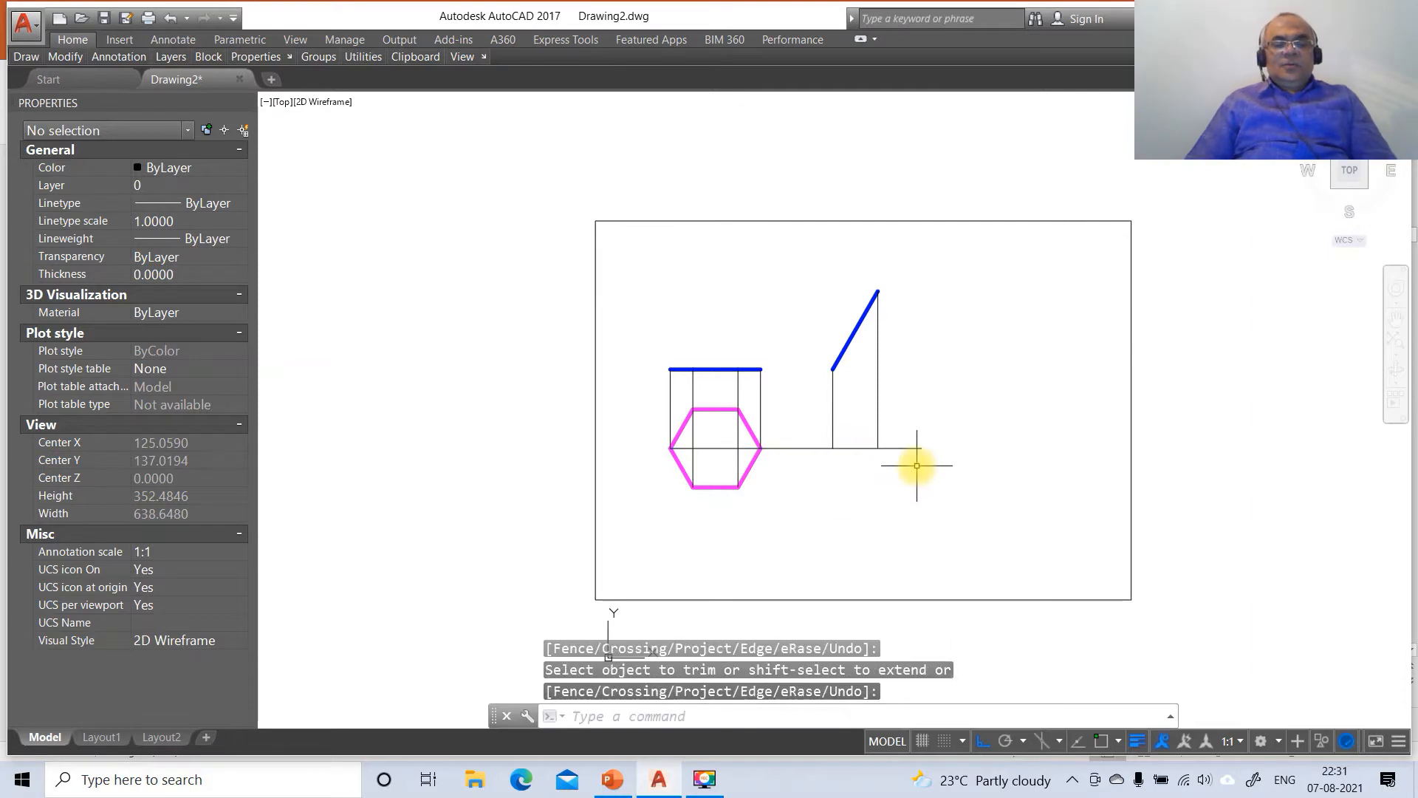
Trim the horizontal projector's overhanging end to the projector from the inclined line's upper end with a radius 0 Fillet.
{"action": "type", "text": "f"}
{"action": "key", "text": "Return"}
{"action": "left_click", "coordinate": [865, 450]}
{"action": "left_click", "coordinate": [877, 431]}
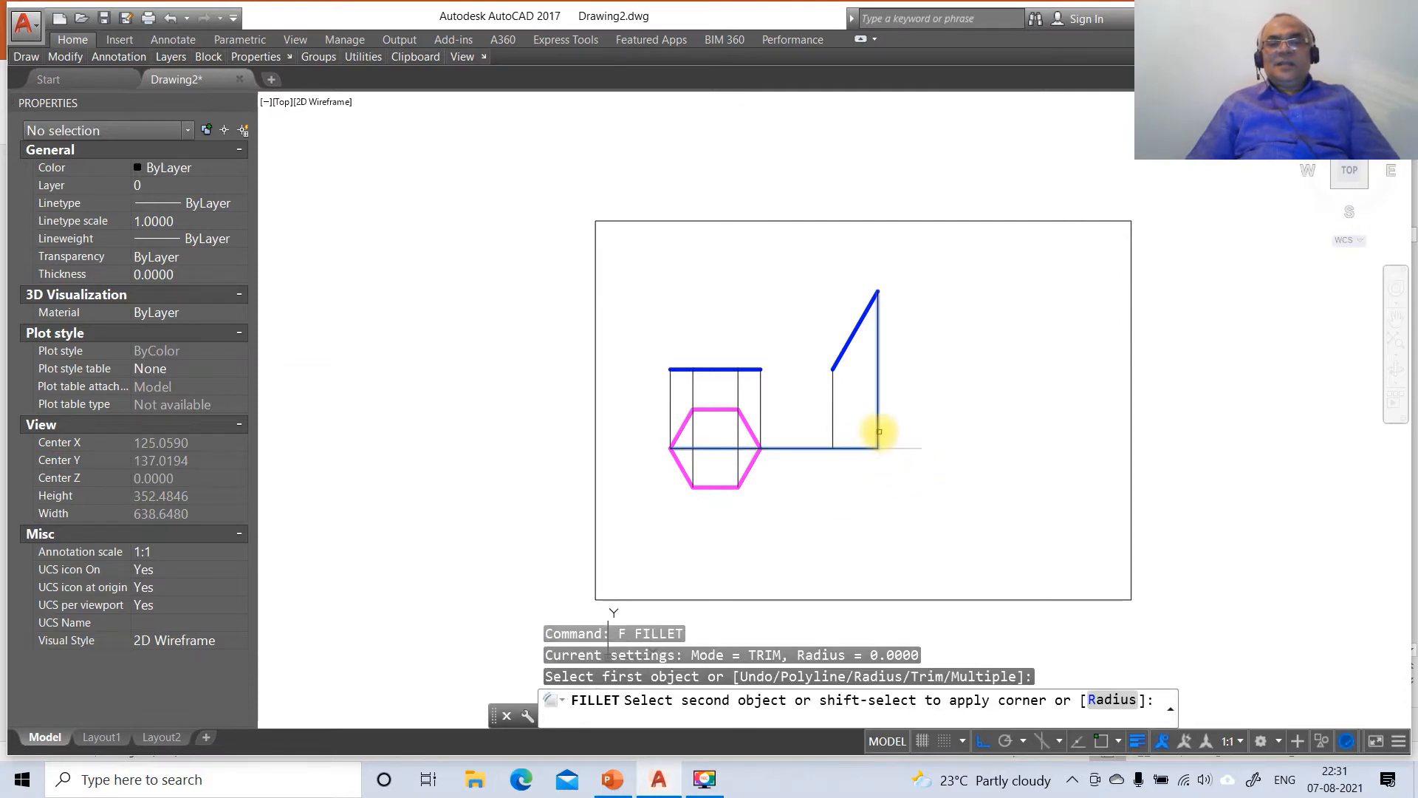
Draw a horizontal projector from the hexagon's upper-right vertex to the right, past the inclined line's upper-end projector.
{"action": "type", "text": "l"}
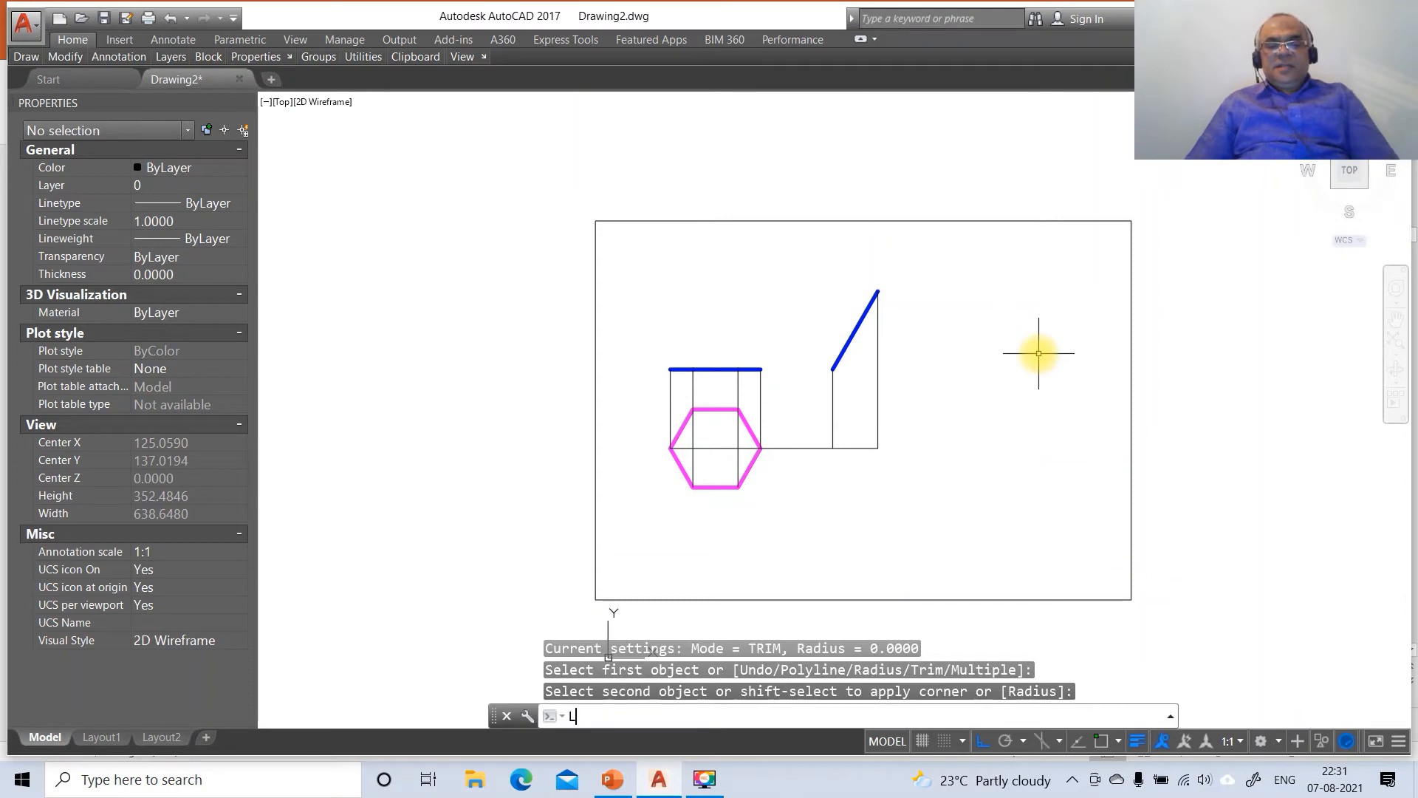
{"action": "key", "text": "Return"}
{"action": "type", "text": "INT"}
{"action": "key", "text": "Return"}
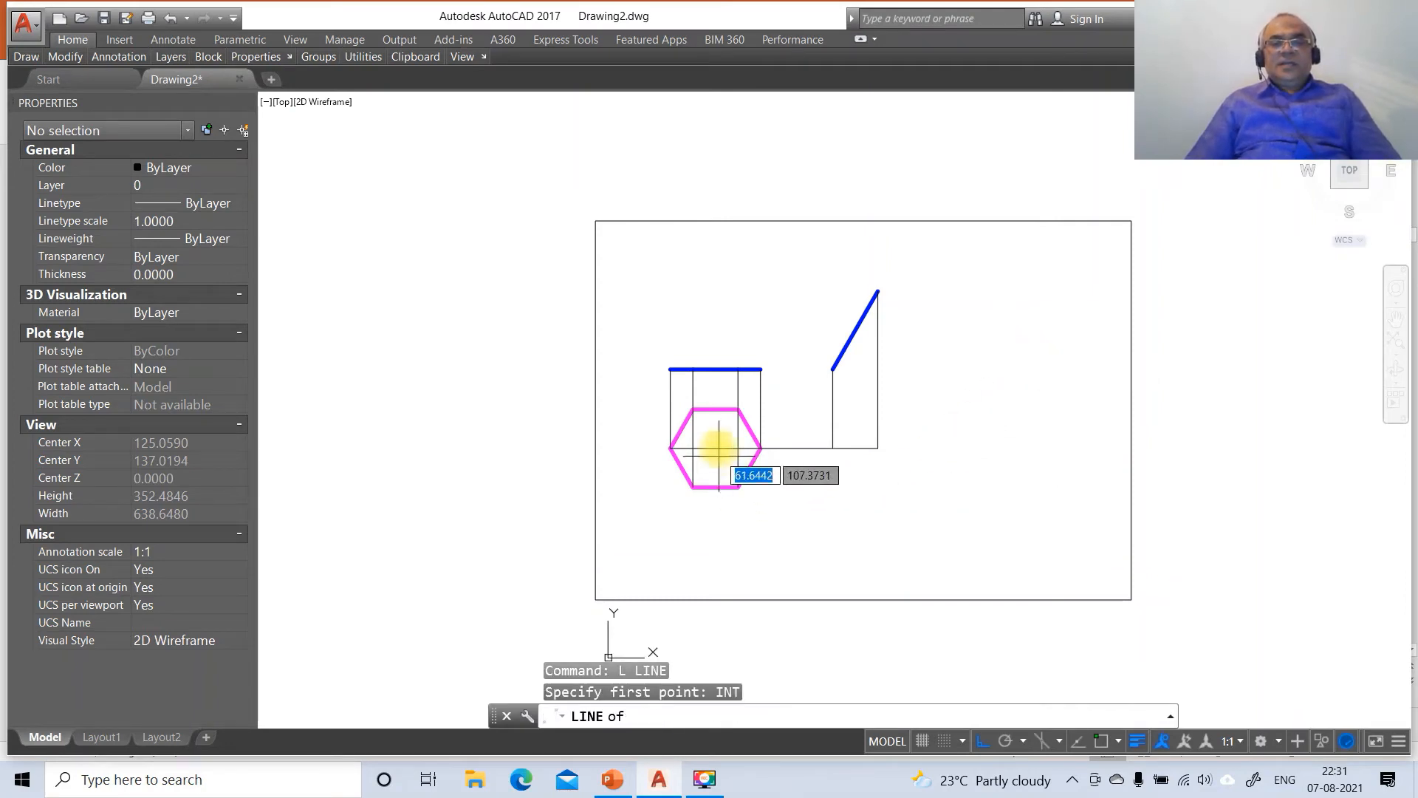
{"action": "left_click", "coordinate": [738, 408]}
{"action": "key", "text": "Return"}
Draw a horizontal projector from the hexagon's lower-right vertex to the right, past the inclined line's upper-end projector.
{"action": "key", "text": "Return"}
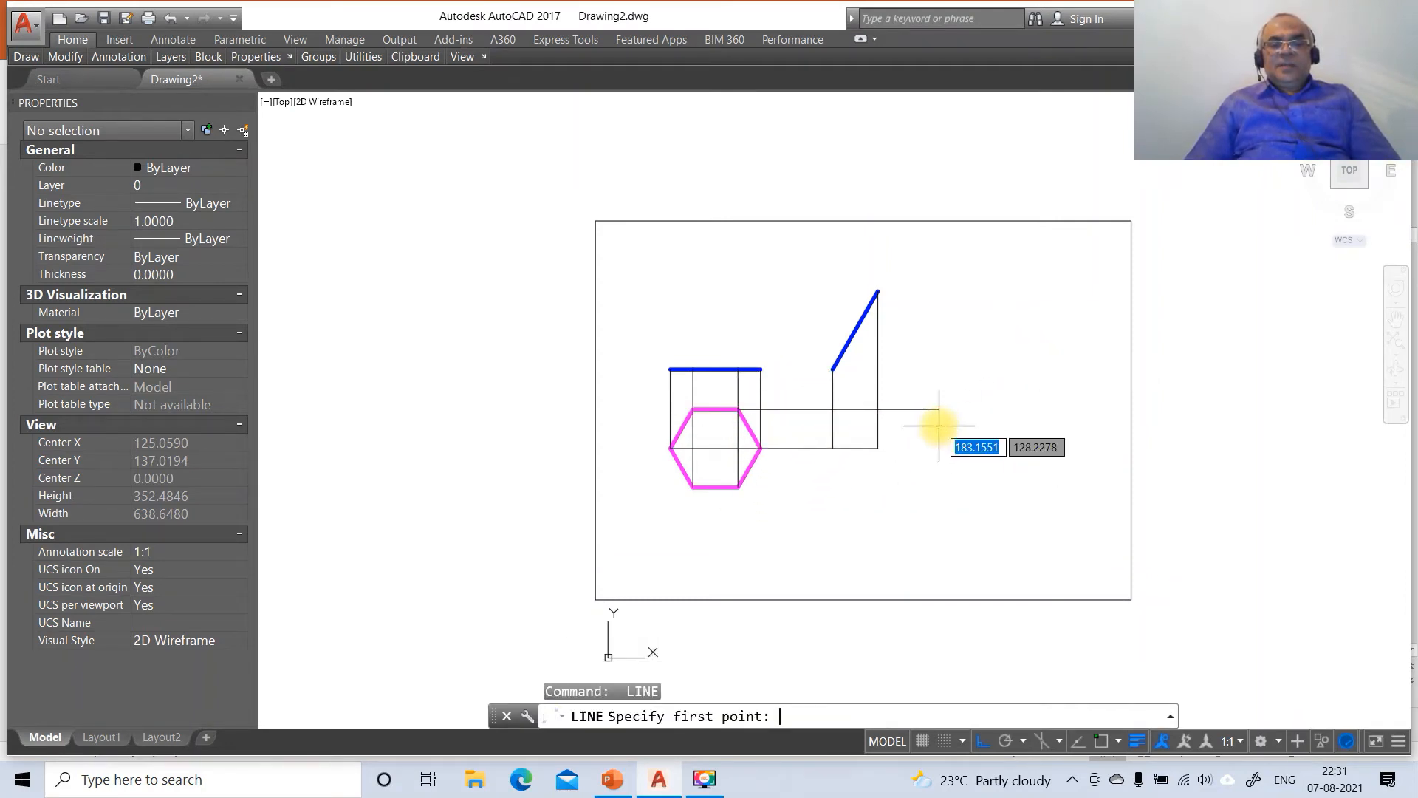
{"action": "type", "text": "INT"}
{"action": "key", "text": "Return"}
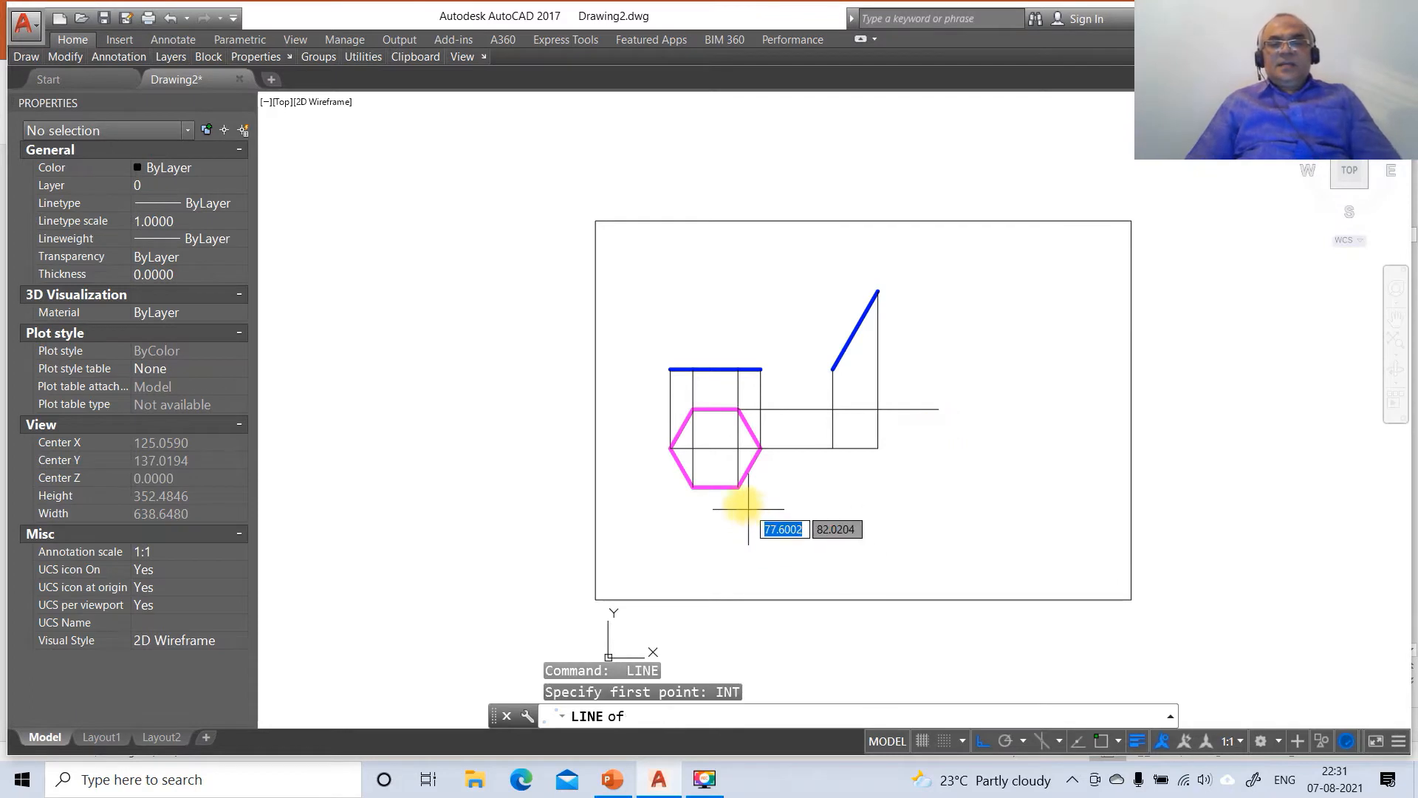
{"action": "left_click", "coordinate": [737, 487]}
{"action": "left_click", "coordinate": [950, 501]}
{"action": "key", "text": "Return"}
Draw a vertical projector from the inclined line's lower intermediate point perpendicular to the lowest horizontal projector.
{"action": "key", "text": "Return"}
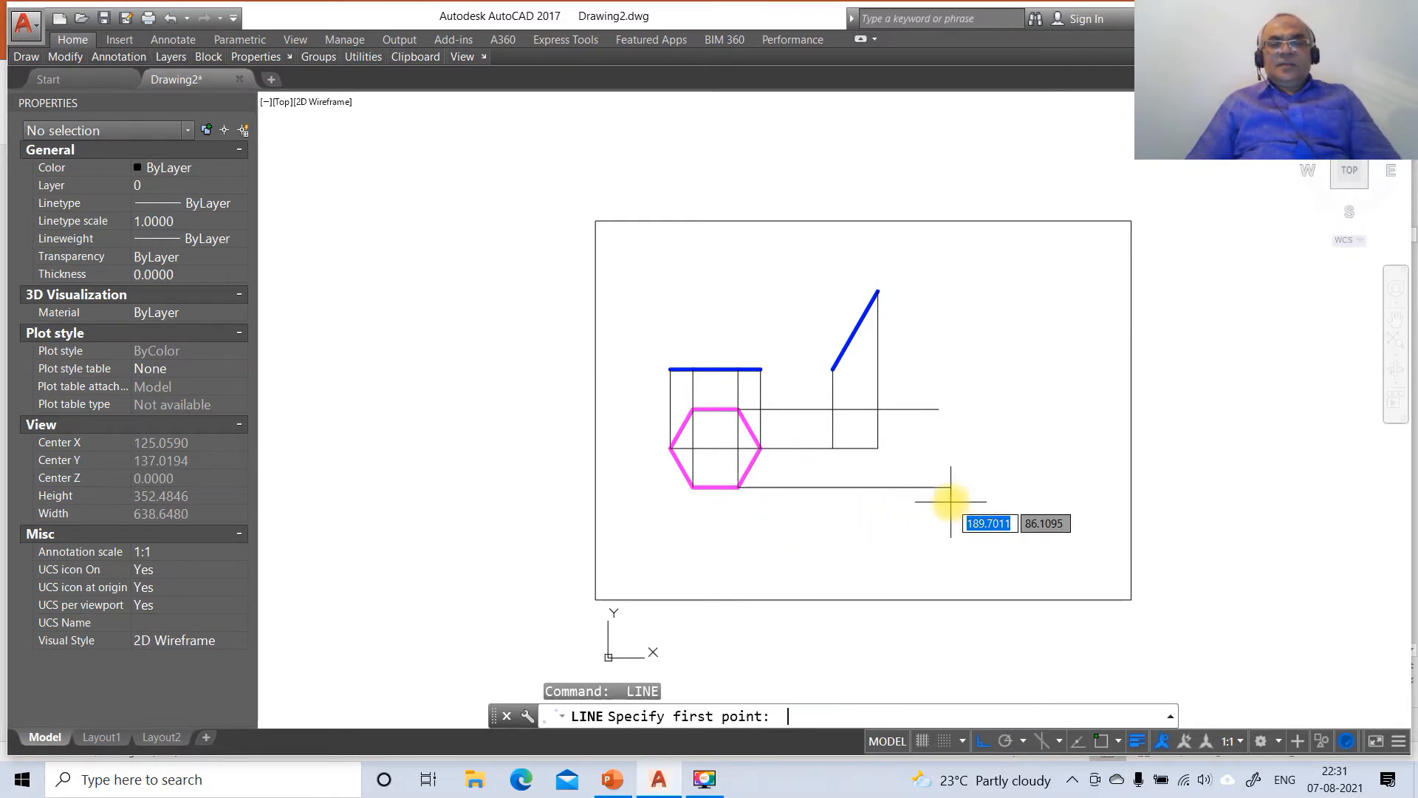
{"action": "type", "text": "END"}
{"action": "key", "text": "Return"}
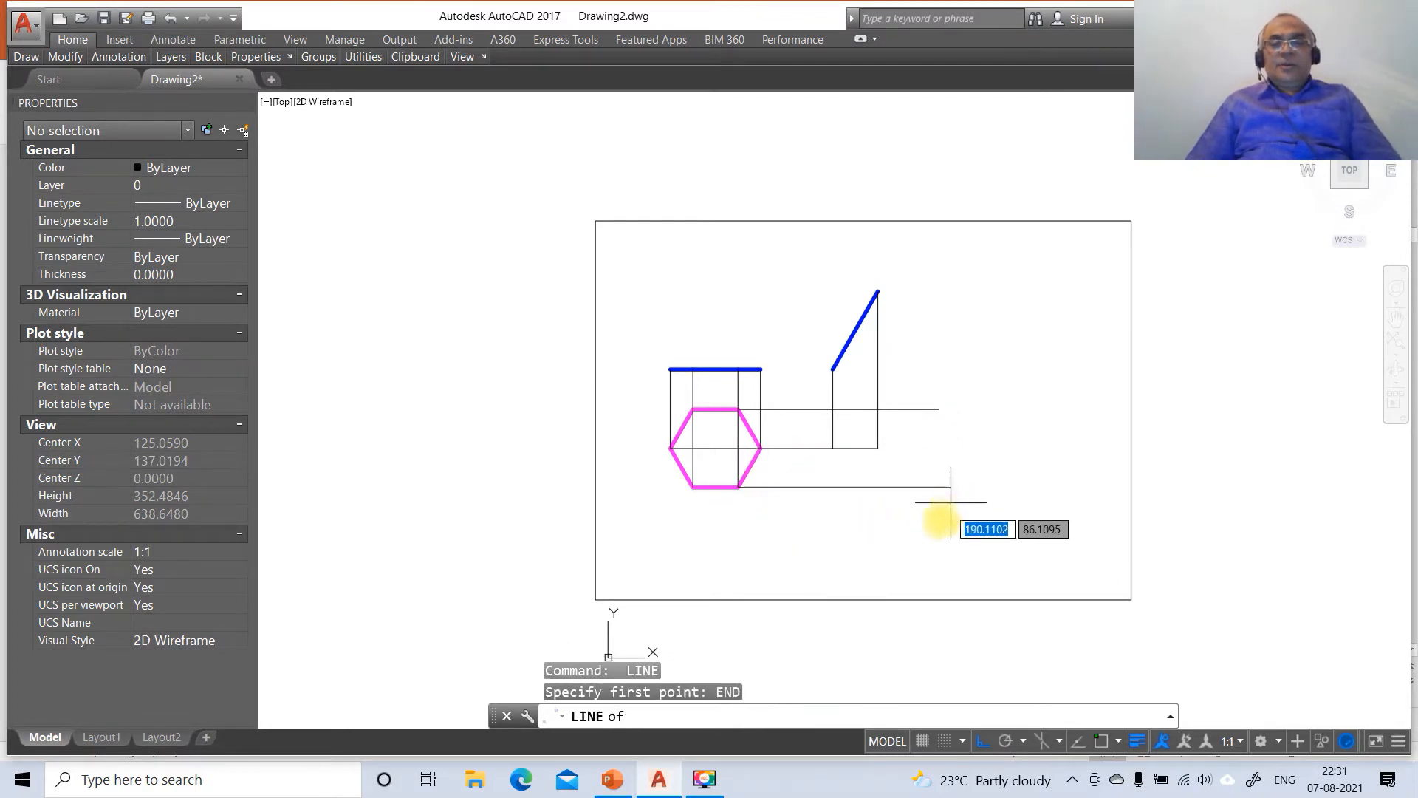
{"action": "left_click", "coordinate": [844, 348]}
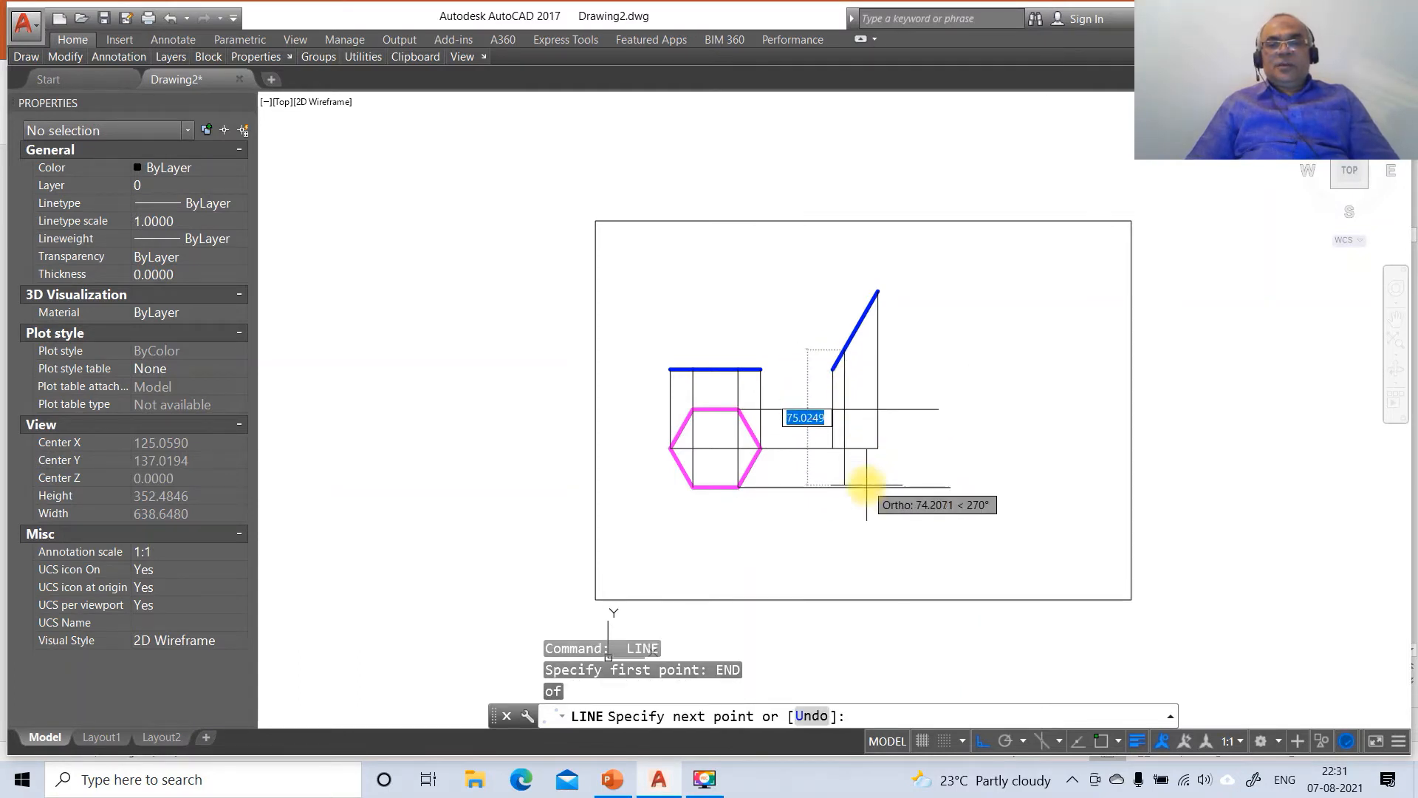
{"action": "type", "text": "PER"}
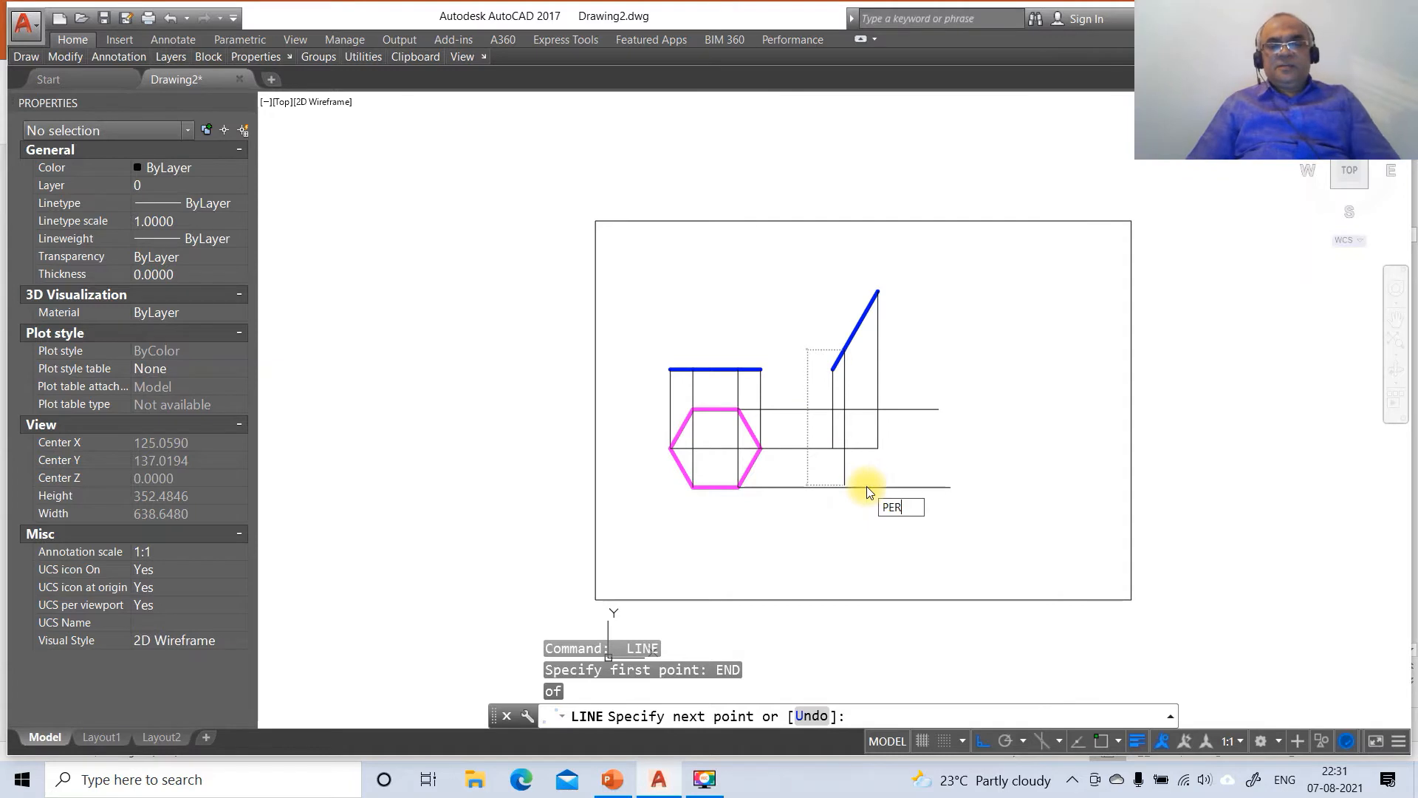
{"action": "key", "text": "Return"}
{"action": "left_click", "coordinate": [857, 485]}
{"action": "key", "text": "Return"}
Draw a vertical projector from the inclined line's upper intermediate point perpendicular to the lowest horizontal projector.
{"action": "key", "text": "Return"}
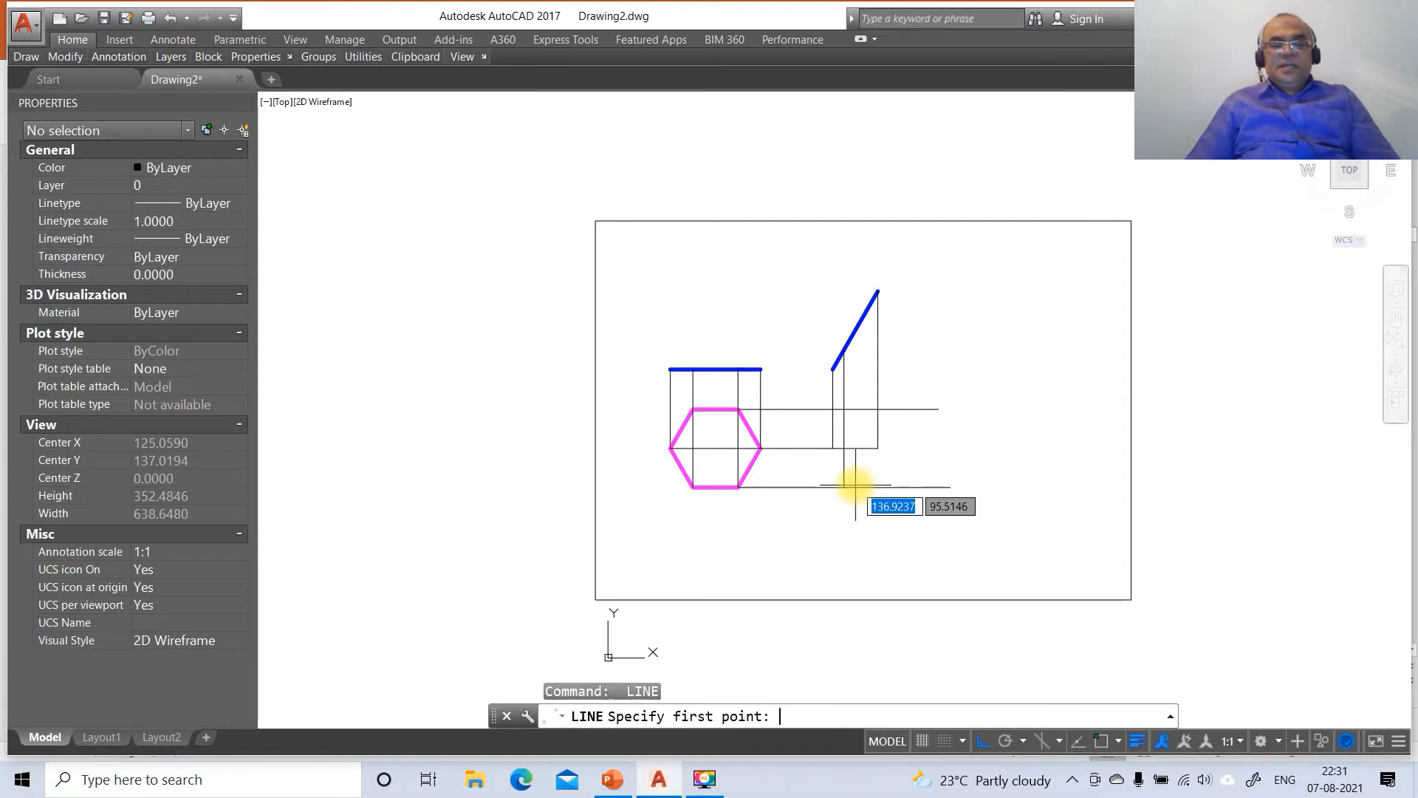
{"action": "type", "text": "END"}
{"action": "key", "text": "Return"}
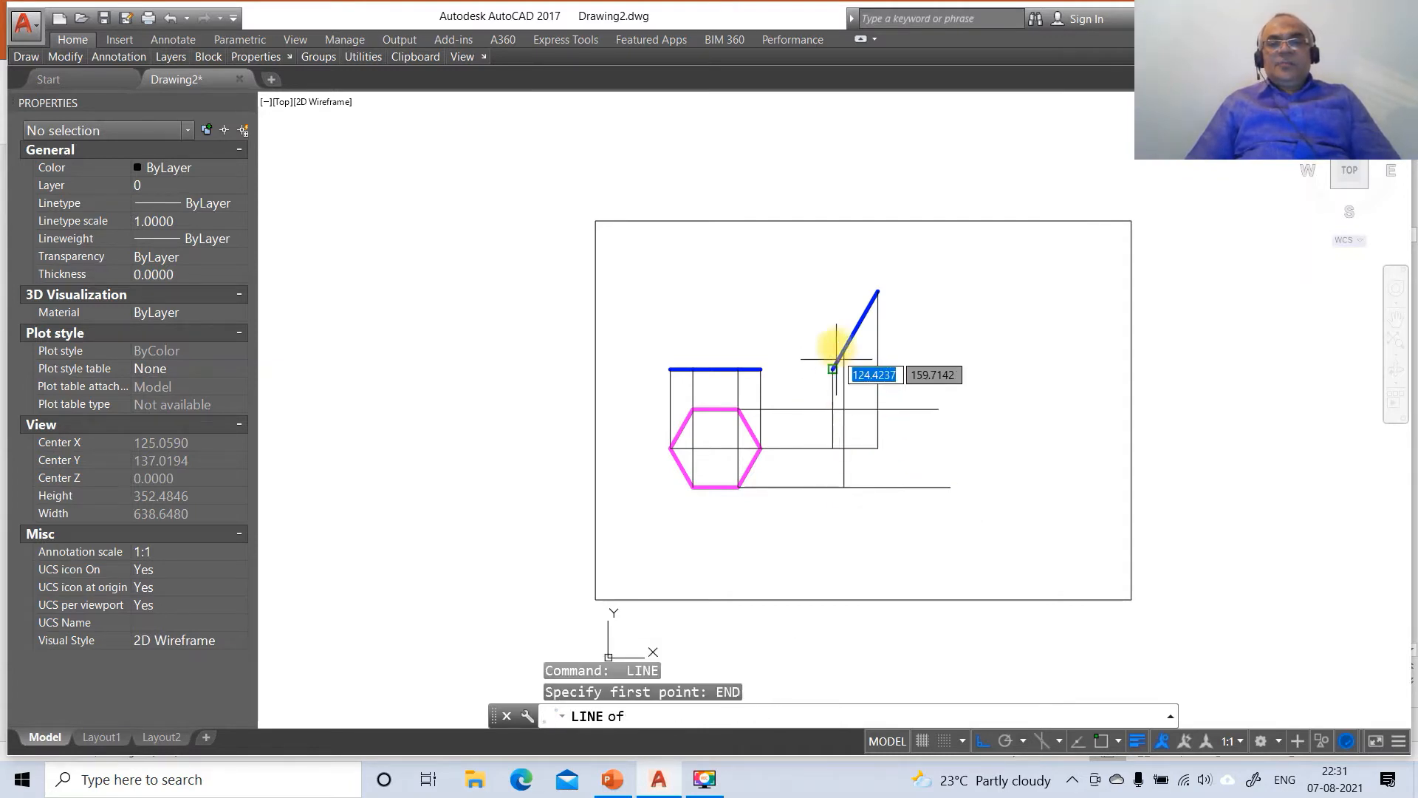
{"action": "left_click", "coordinate": [865, 311]}
{"action": "type", "text": "P"}
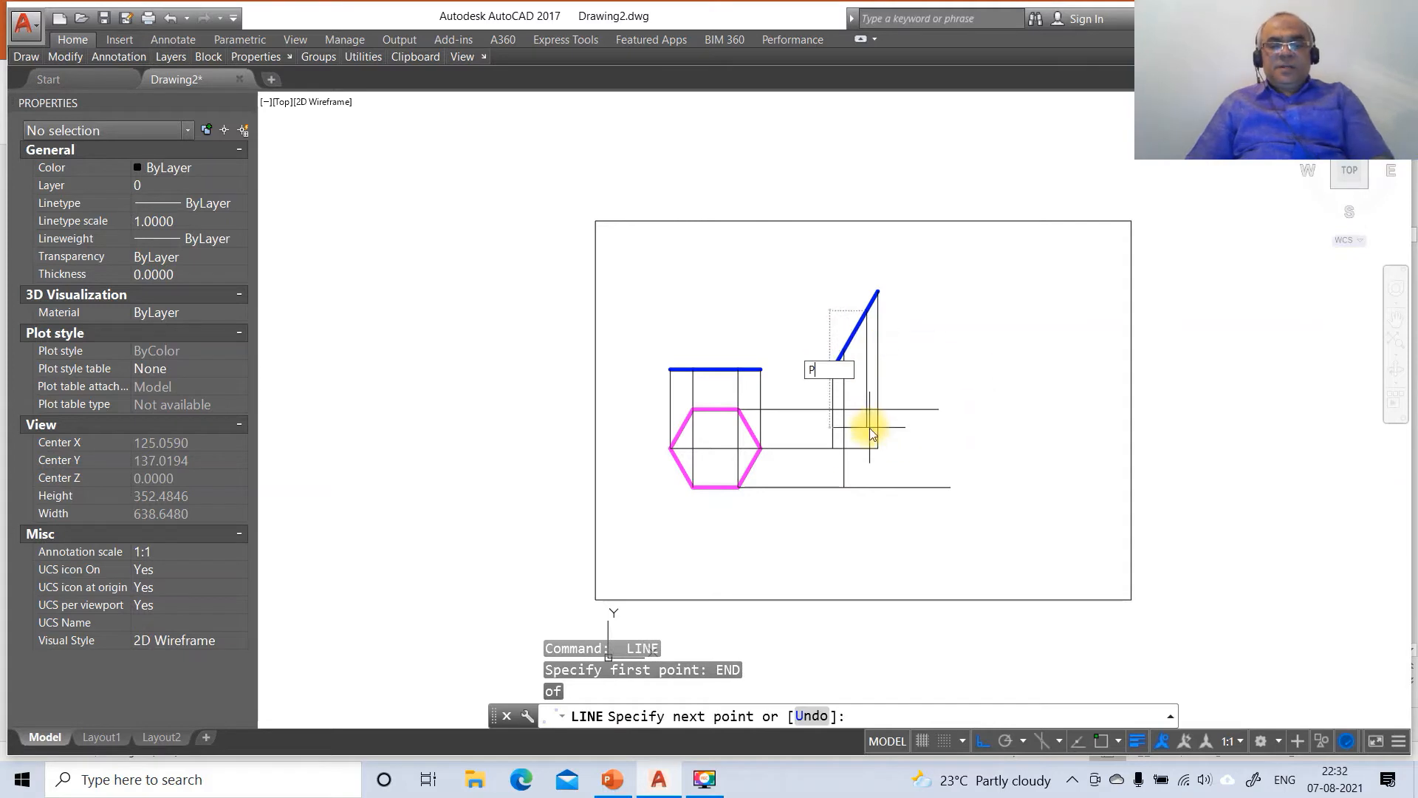
{"action": "type", "text": "ER"}
{"action": "key", "text": "Return"}
{"action": "left_click", "coordinate": [866, 487]}
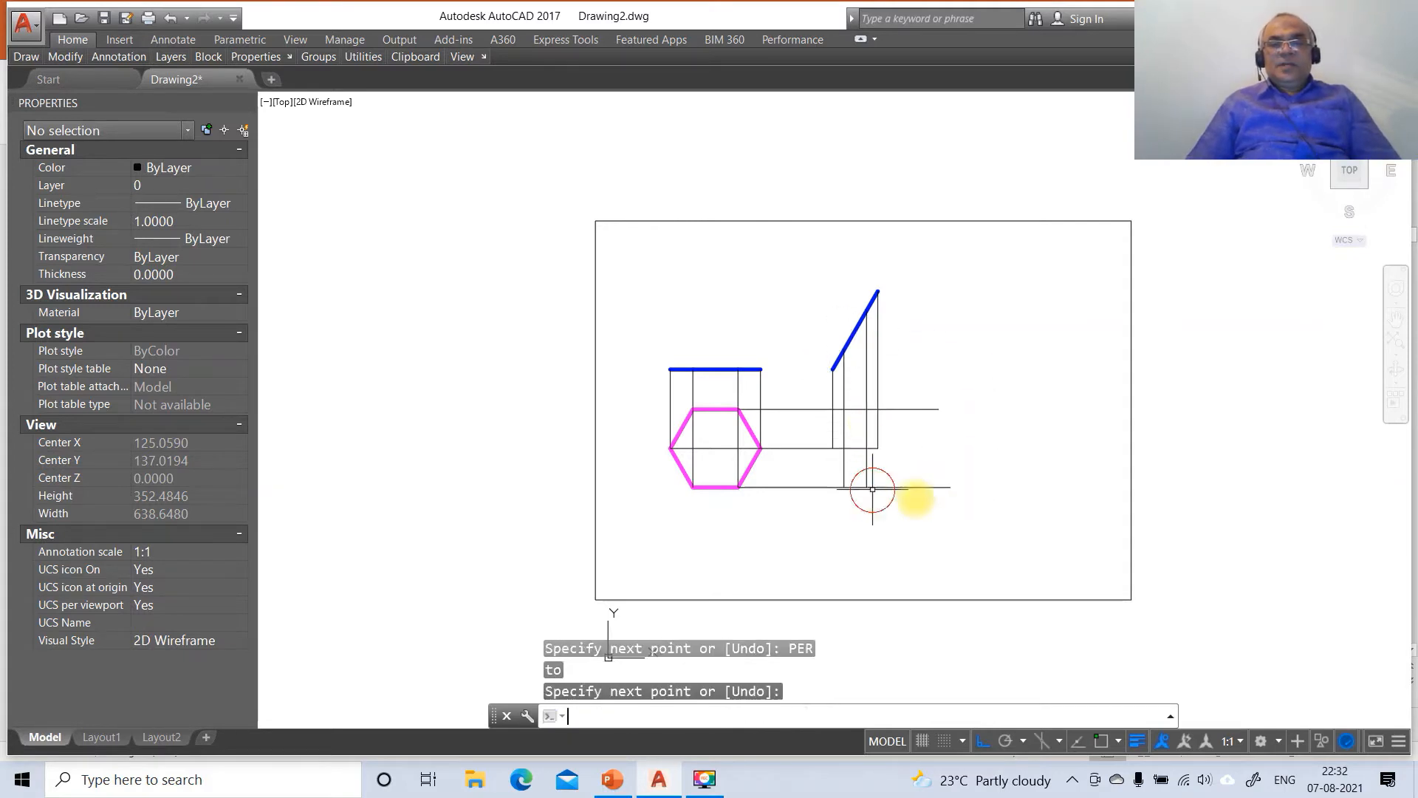
{"action": "key", "text": "Return"}
Trim the overhangs of the upper and lower horizontal projectors, using the upper intermediate point's vertical projector as cutting edge.
{"action": "type", "text": "TR"}
{"action": "key", "text": "Return"}
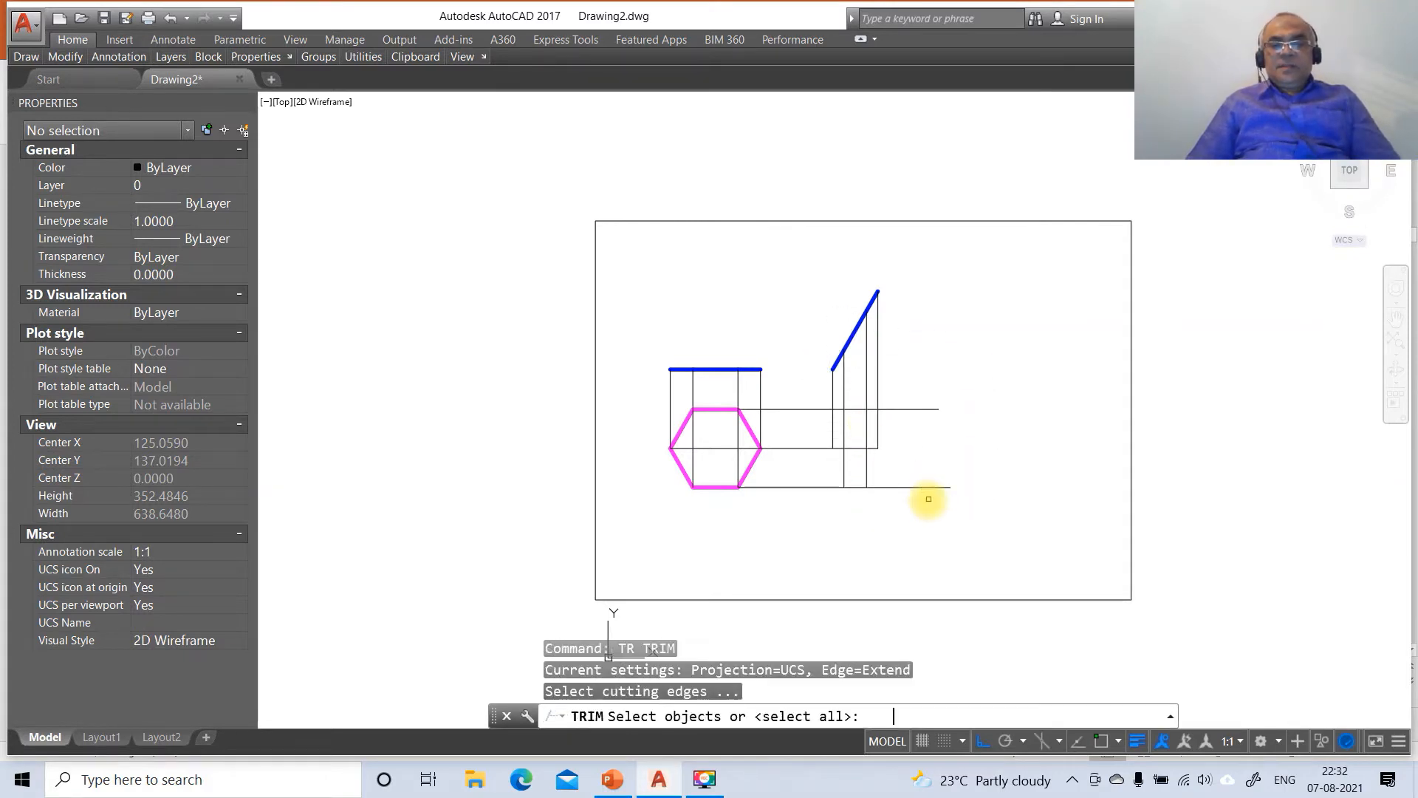
{"action": "left_click", "coordinate": [867, 472]}
{"action": "key", "text": "Return"}
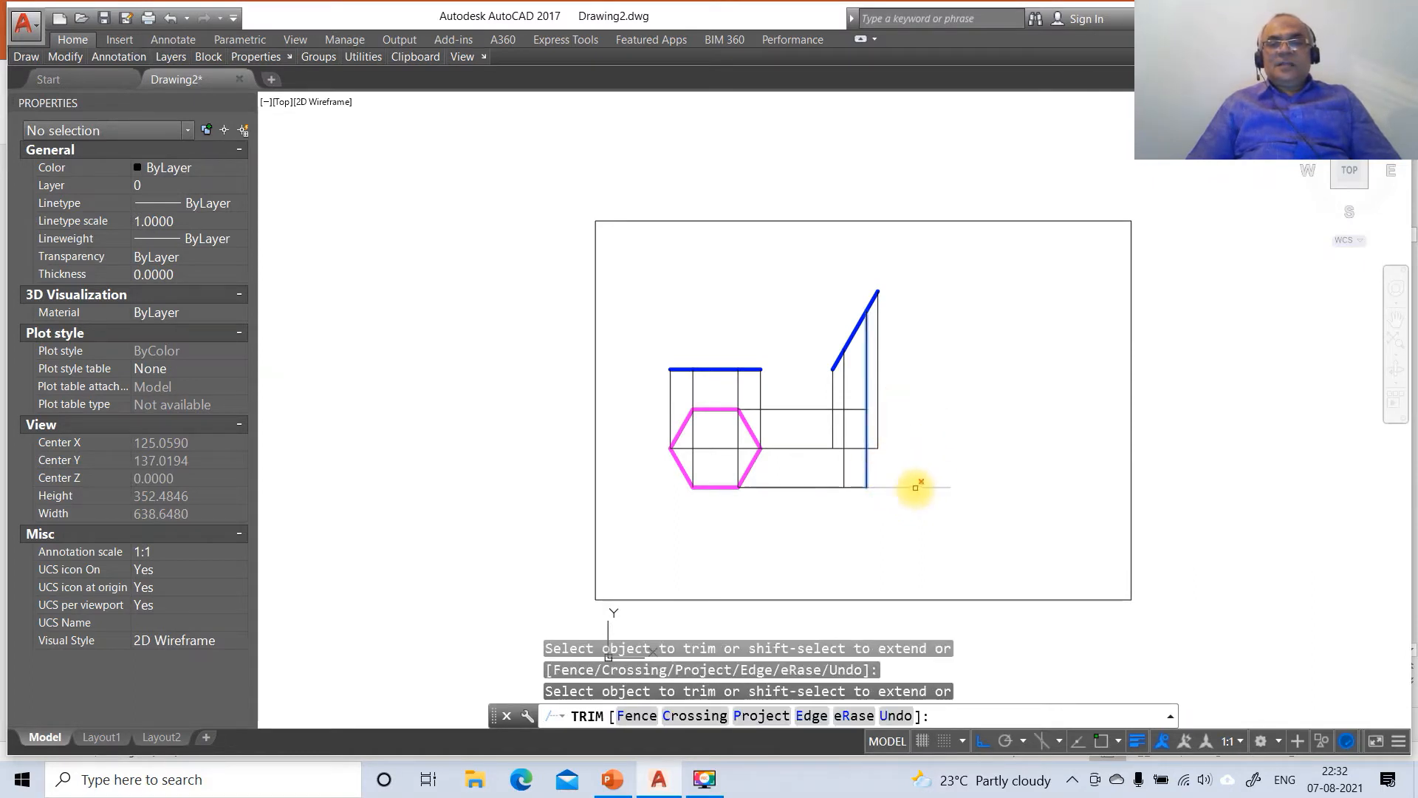
{"action": "left_click", "coordinate": [916, 487]}
{"action": "key", "text": "Return"}
Draw the two left slanted edges of the foreshortened hexagon, joining the projector intersections from its upper-left corner through the left tip to the lower-left corner.
{"action": "type", "text": "z"}
{"action": "key", "text": "Return"}
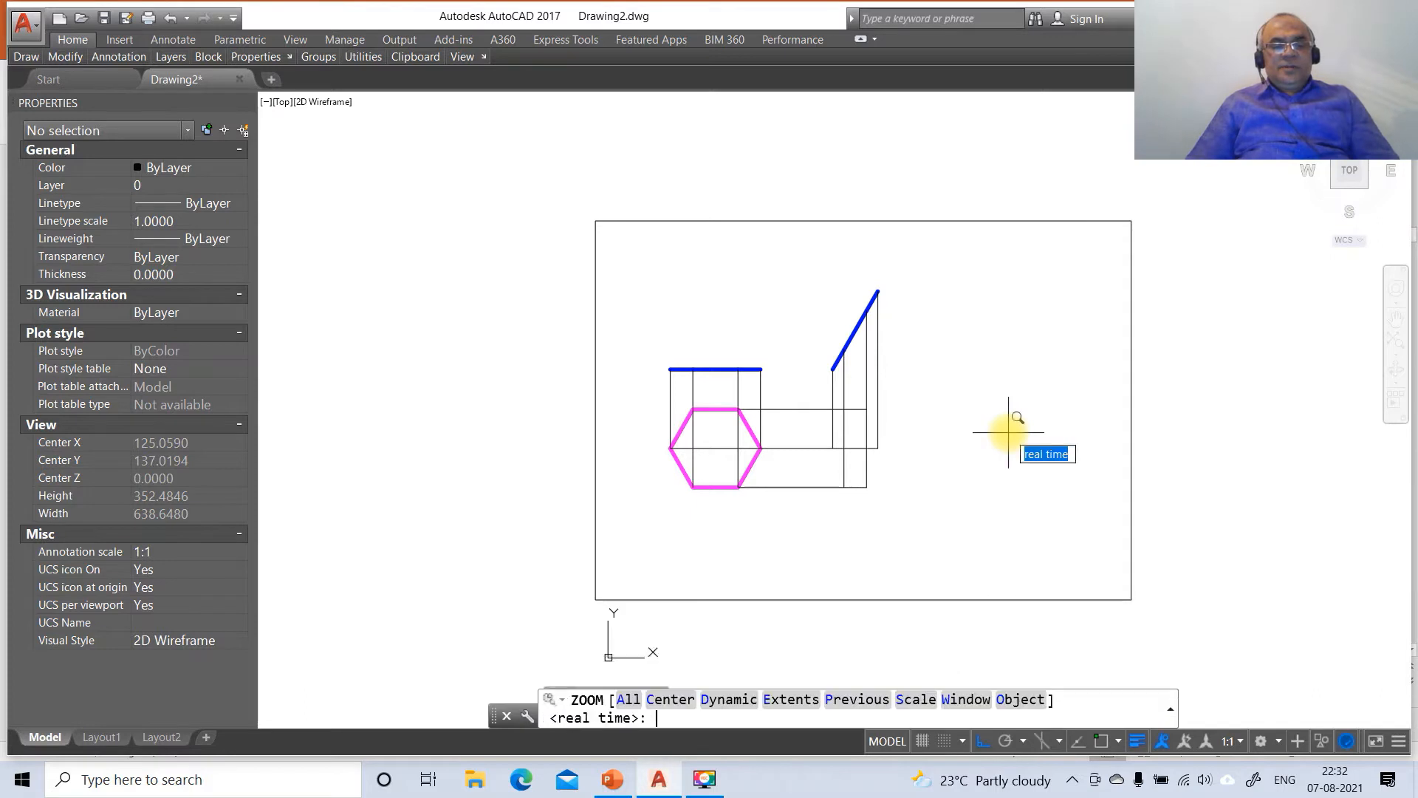
{"action": "type", "text": "w"}
{"action": "key", "text": "Return"}
{"action": "left_click", "coordinate": [650, 263]}
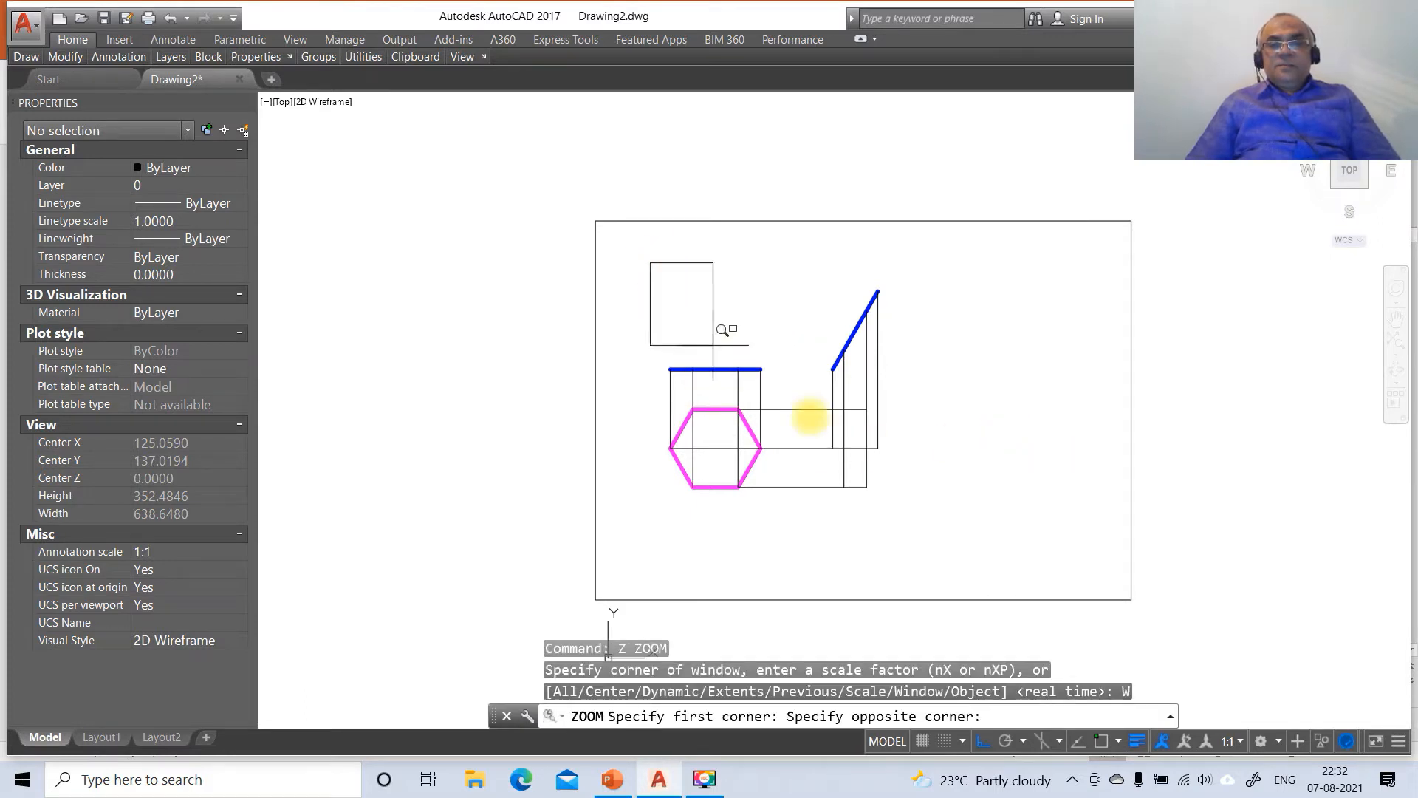
{"action": "left_click", "coordinate": [1019, 555]}
{"action": "type", "text": "l"}
{"action": "key", "text": "Return"}
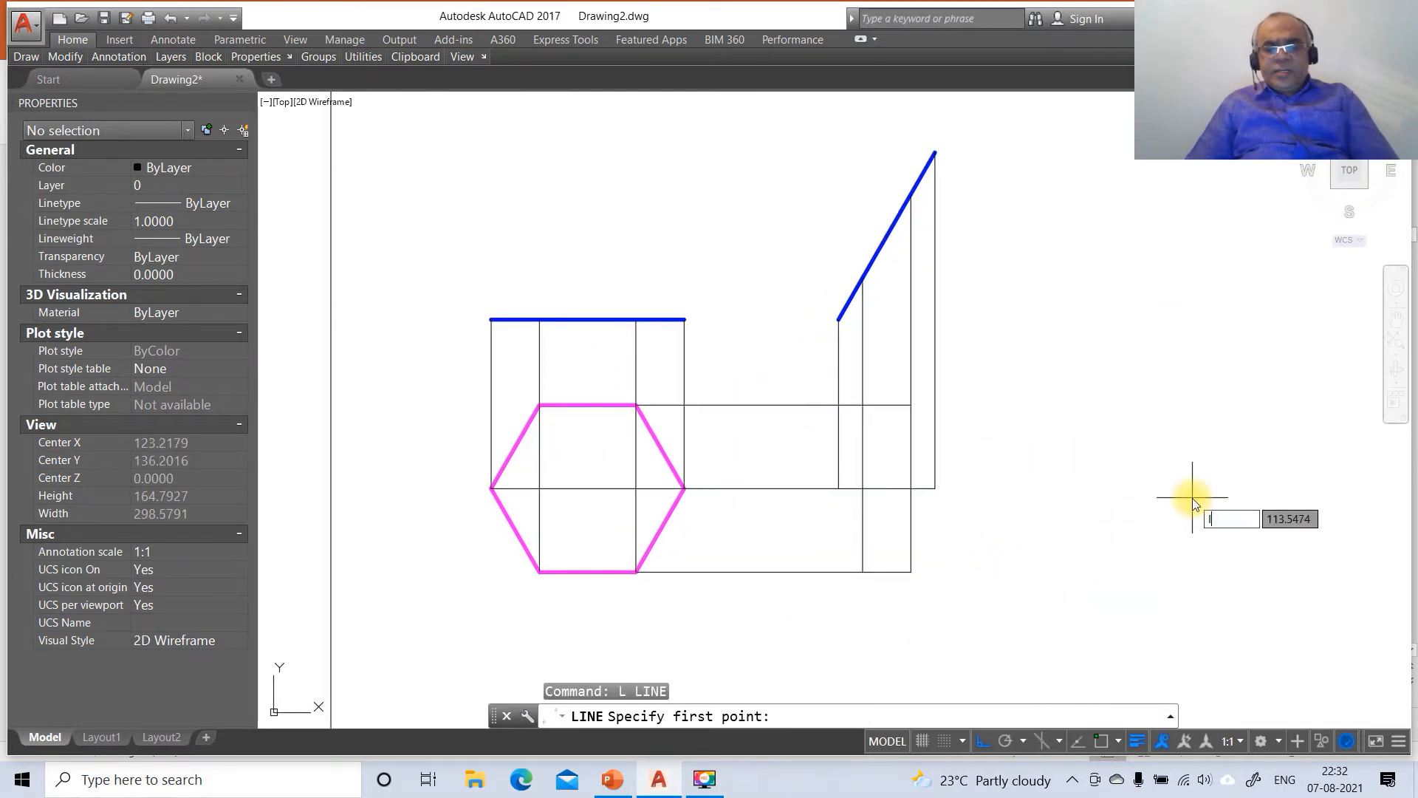
{"action": "type", "text": "INT"}
{"action": "key", "text": "Return"}
{"action": "left_click", "coordinate": [863, 405]}
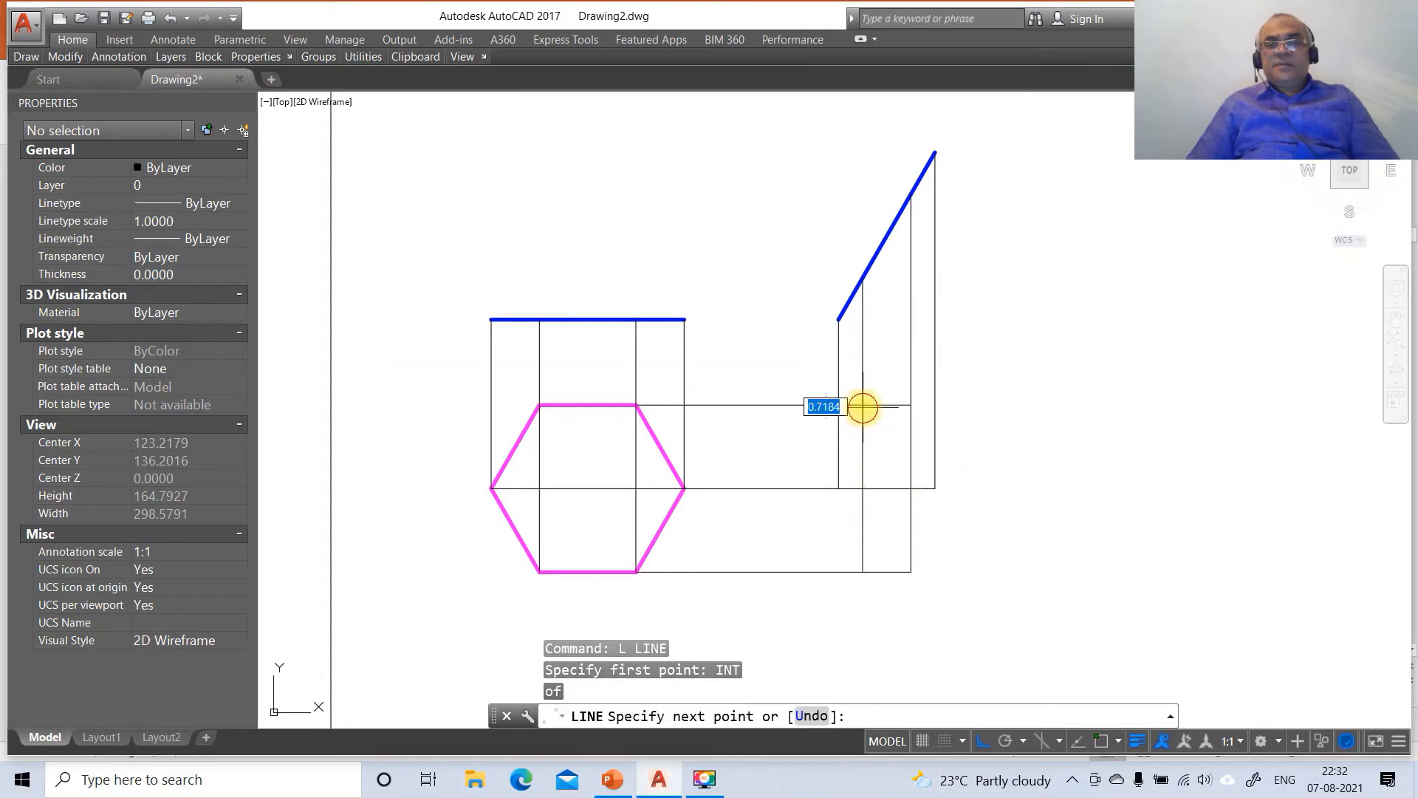
{"action": "type", "text": "INT"}
{"action": "key", "text": "Return"}
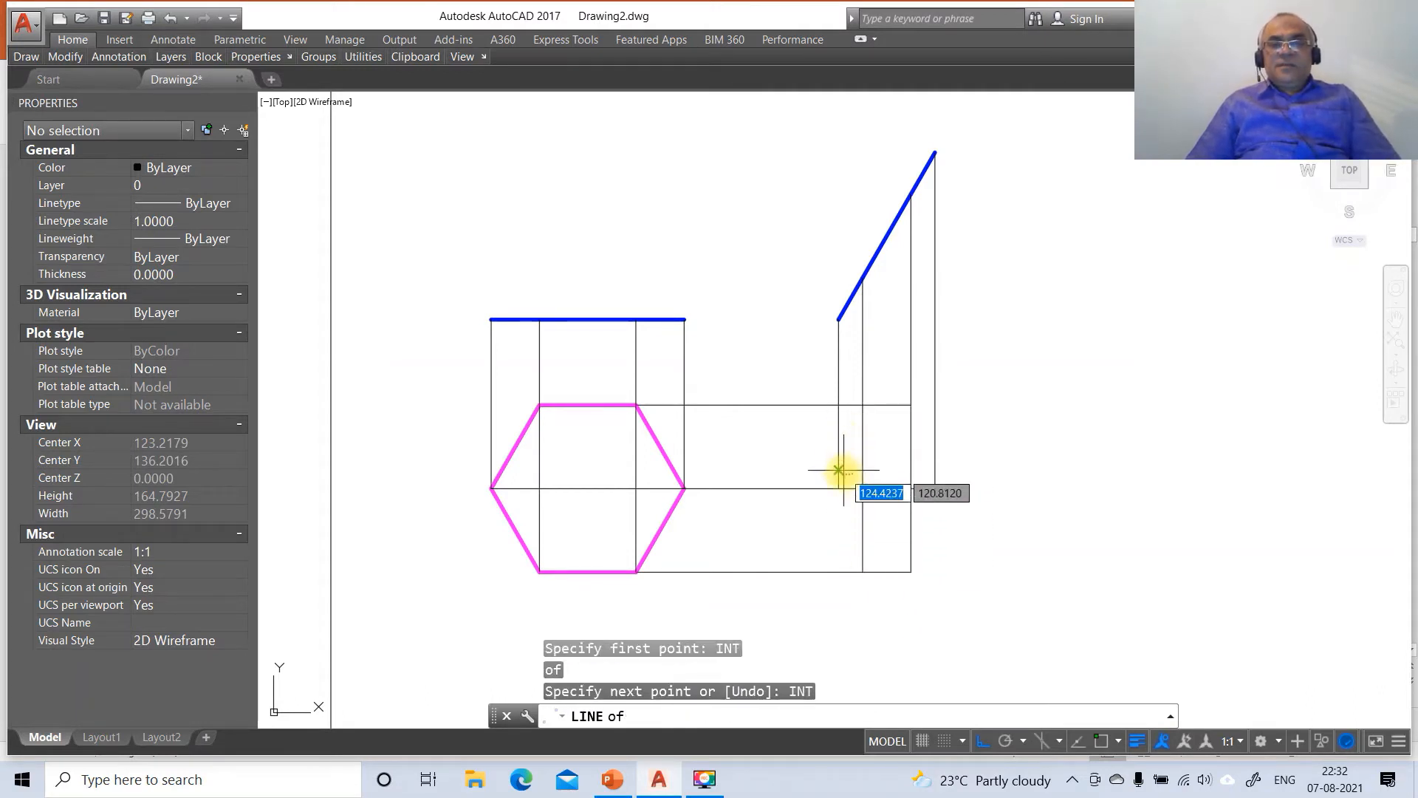
{"action": "type", "text": "IN"}
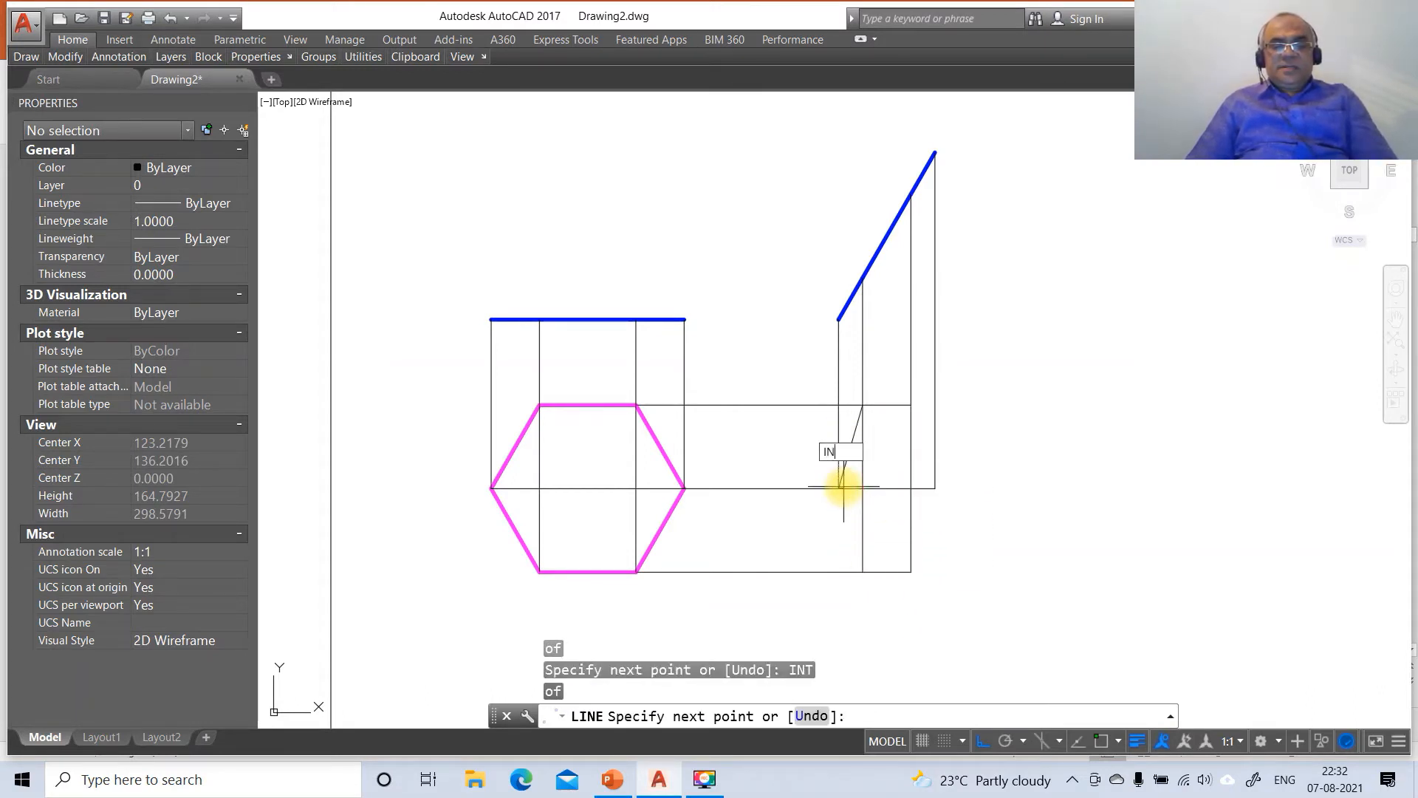
{"action": "type", "text": "T"}
{"action": "key", "text": "Return"}
{"action": "left_click", "coordinate": [862, 570]}
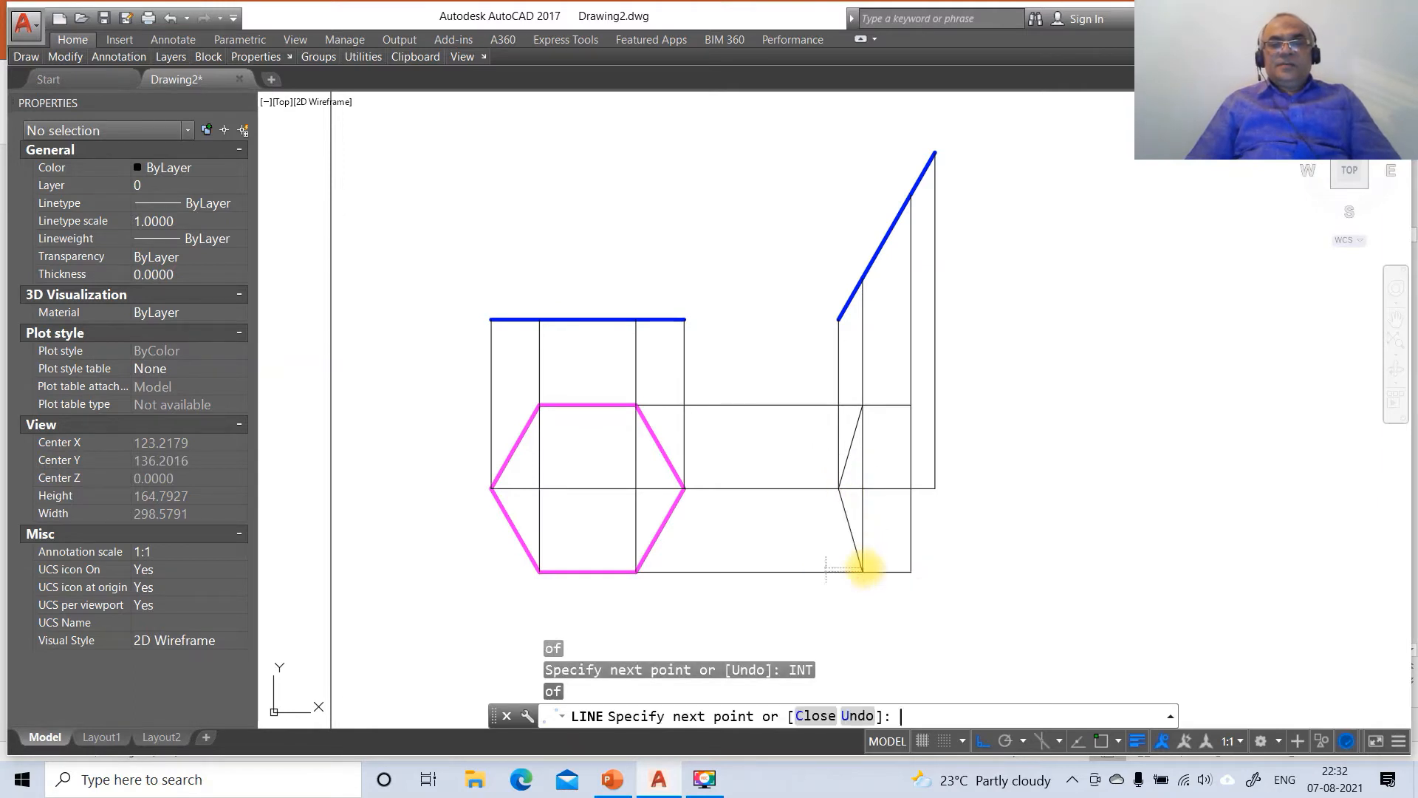
{"action": "key", "text": "Return"}
Draw the two right slanted edges of the foreshortened hexagon, from its lower-right corner through the right tip to the upper-right corner.
{"action": "key", "text": "Return"}
{"action": "type", "text": "INT"}
{"action": "key", "text": "Return"}
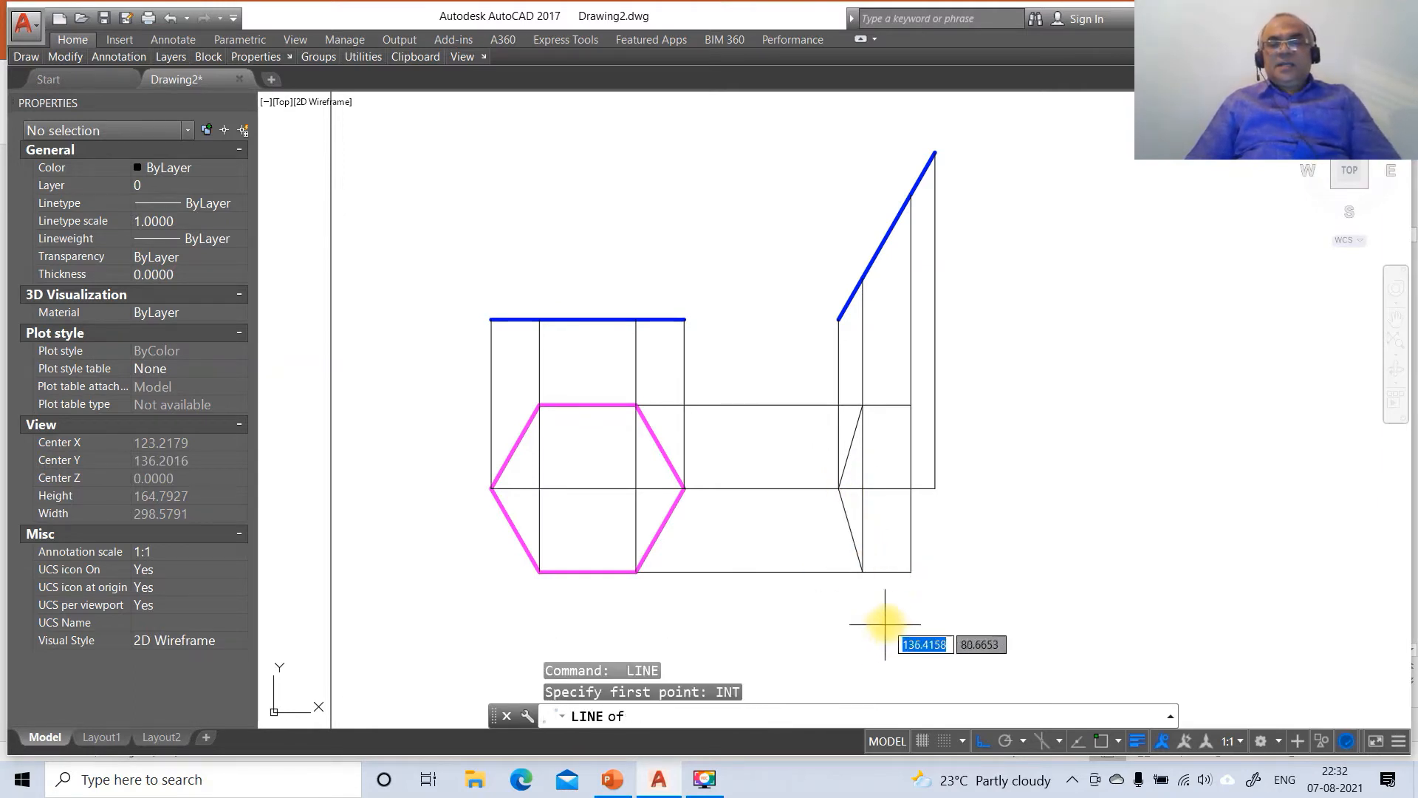
{"action": "left_click", "coordinate": [910, 574]}
{"action": "type", "text": "IN"}
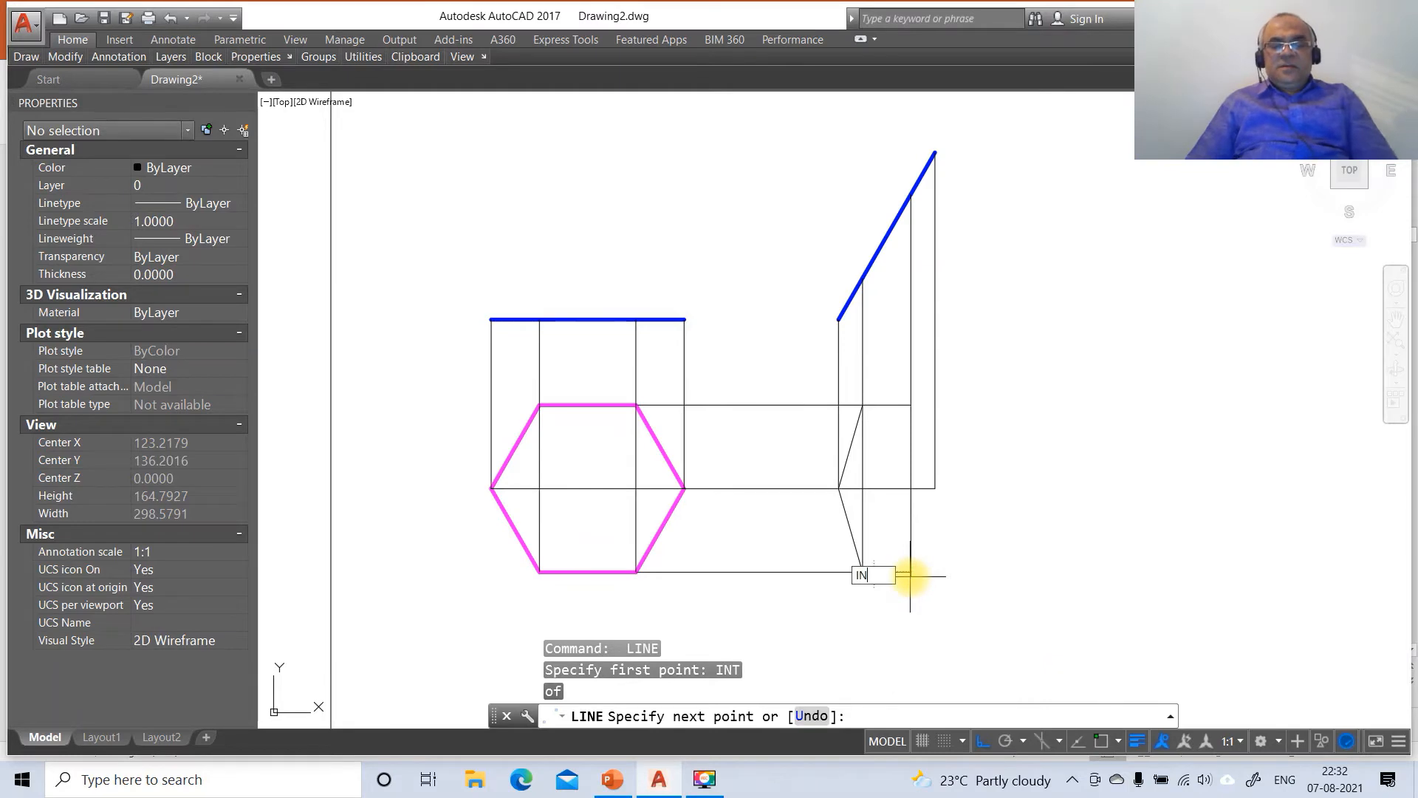
{"action": "type", "text": "T"}
{"action": "key", "text": "Return"}
{"action": "left_click", "coordinate": [932, 485]}
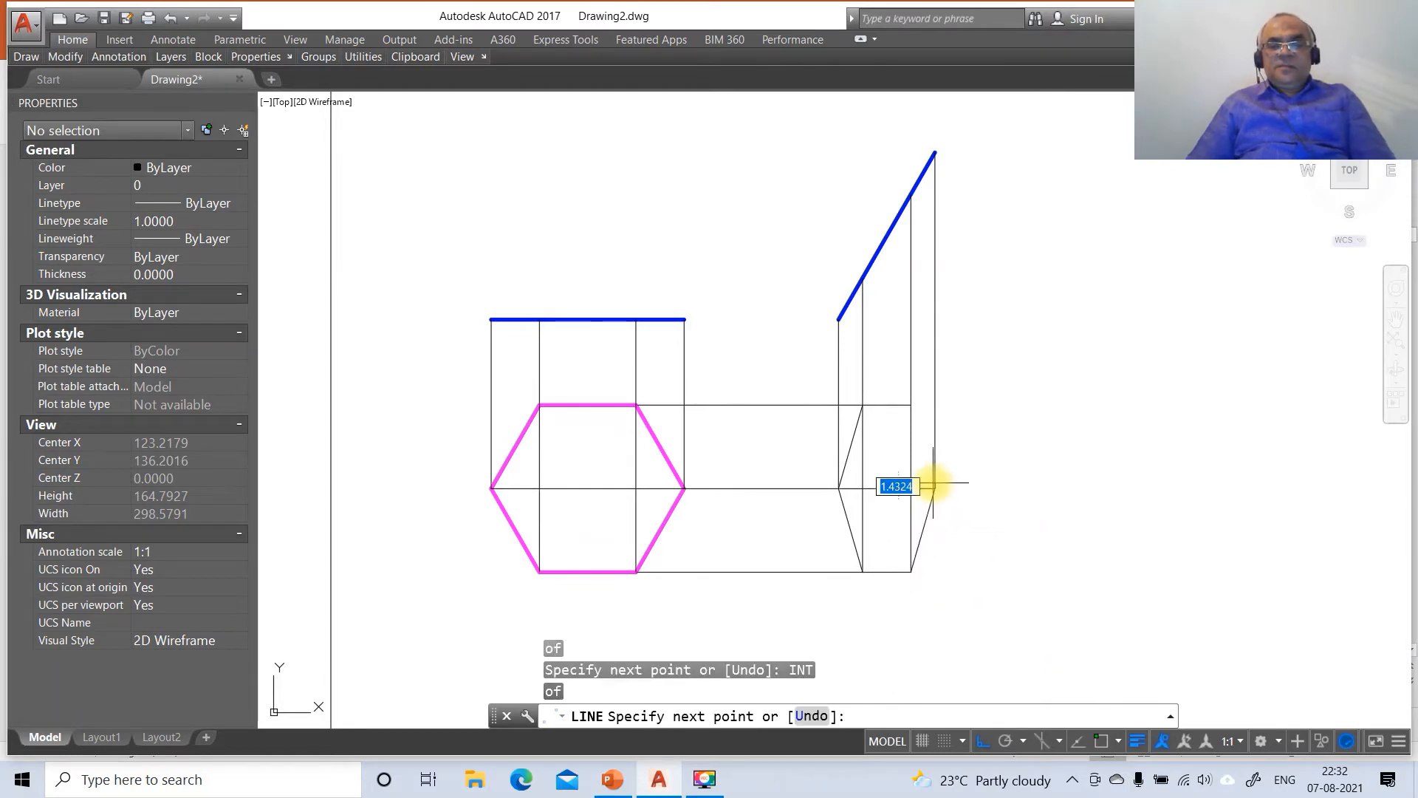
{"action": "key", "text": "Return"}
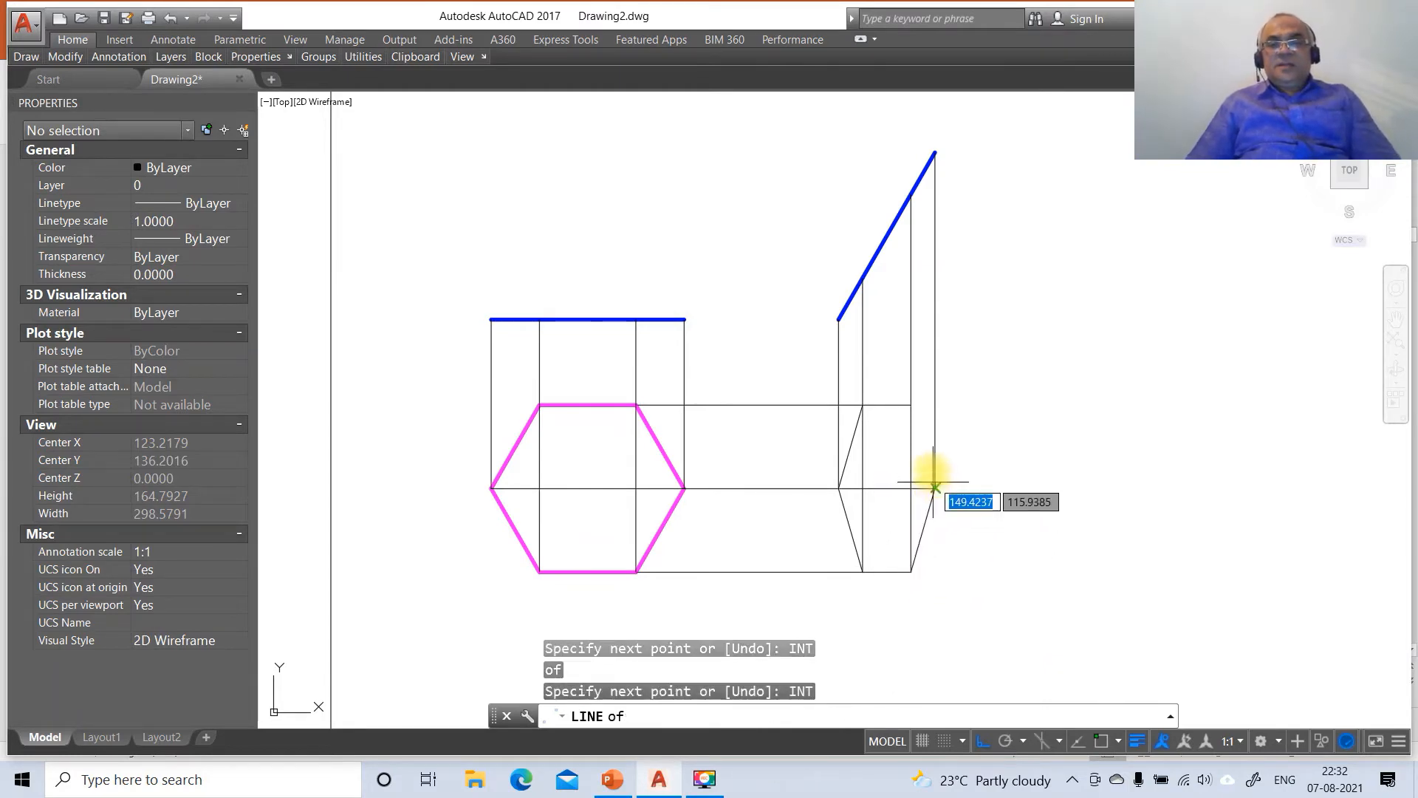
{"action": "left_click", "coordinate": [910, 404]}
{"action": "key", "text": "Return"}
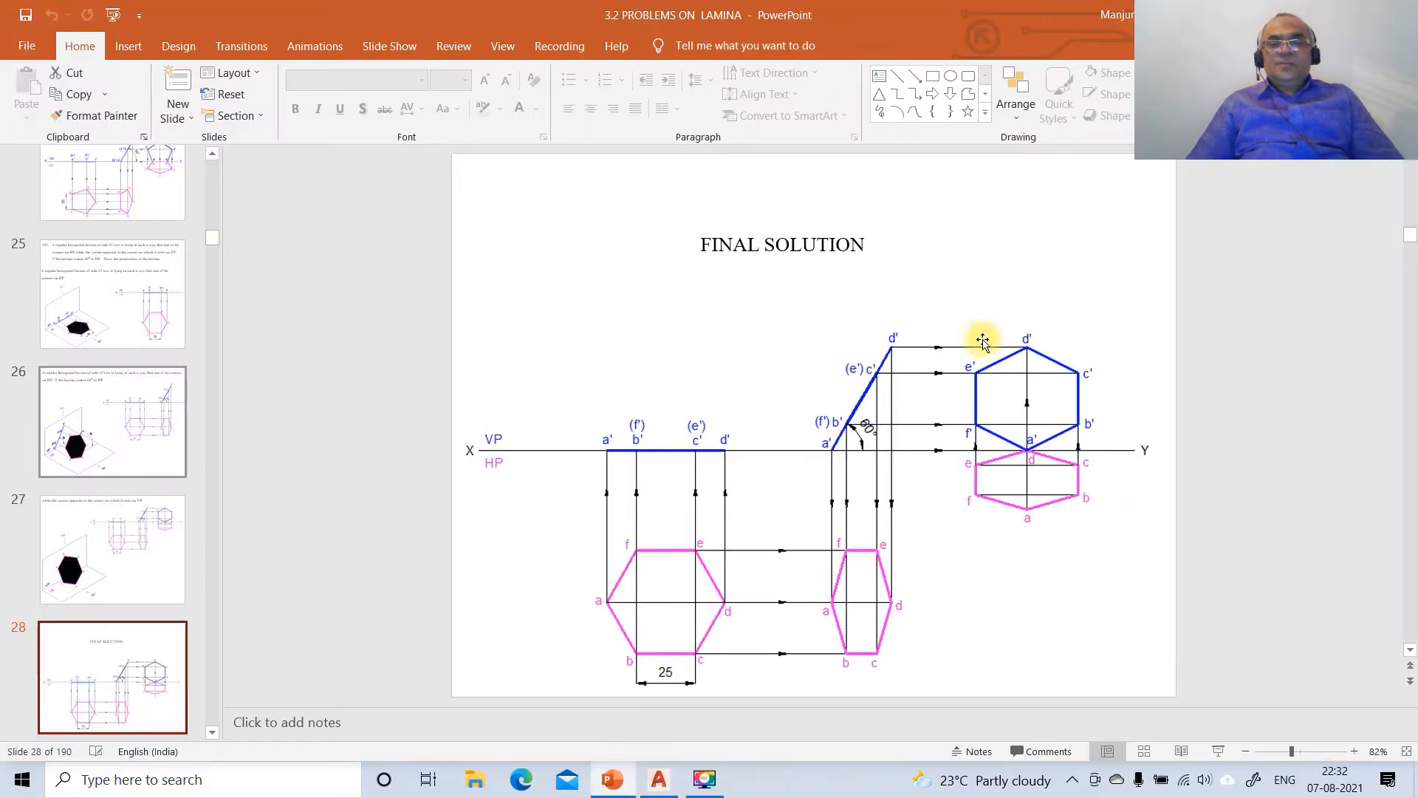
After checking PowerPoint's final solution slide, break the upper horizontal projector in AutoCAD at the foreshortened hexagon's upper-left corner.
{"action": "left_click", "coordinate": [612, 779]}
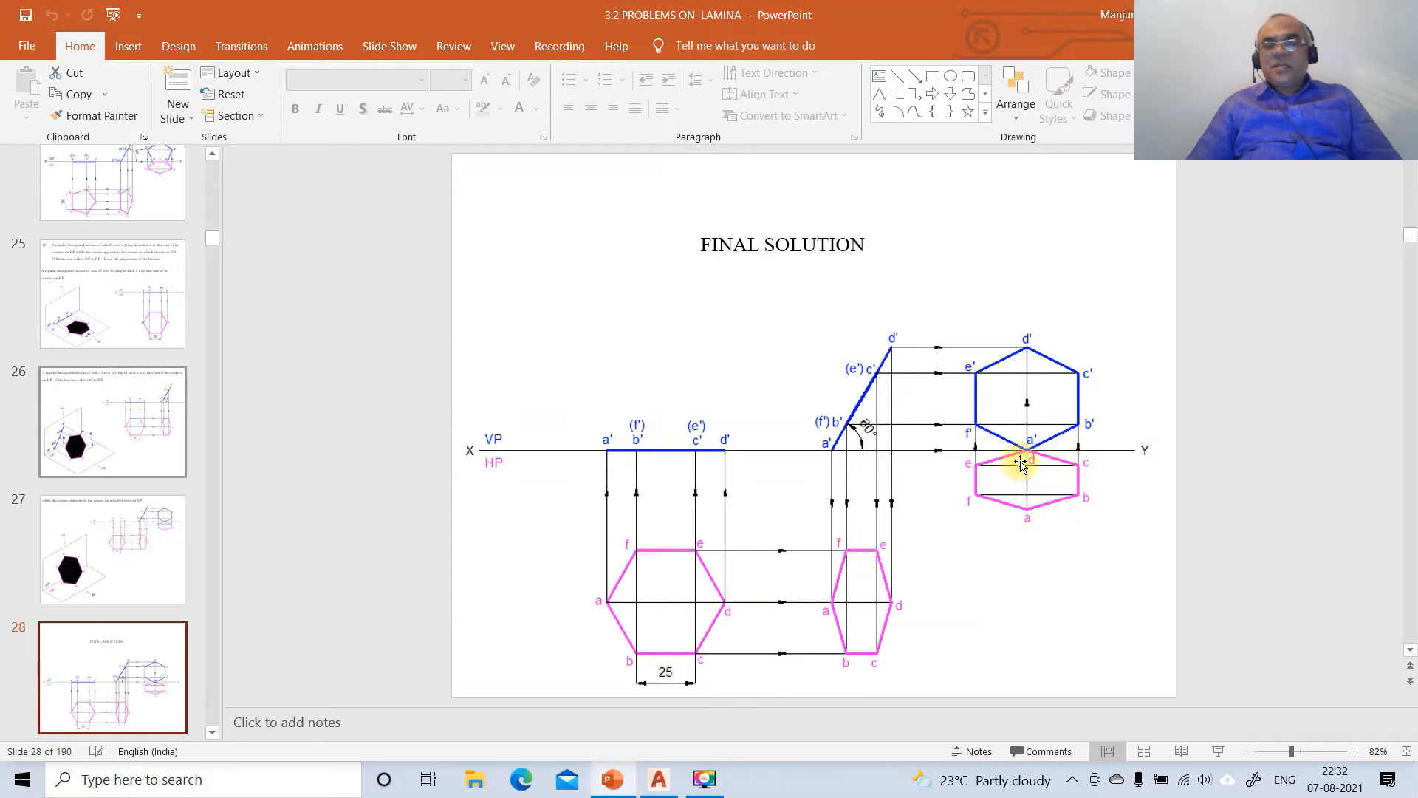
{"action": "left_click", "coordinate": [656, 779]}
{"action": "type", "text": "BR"}
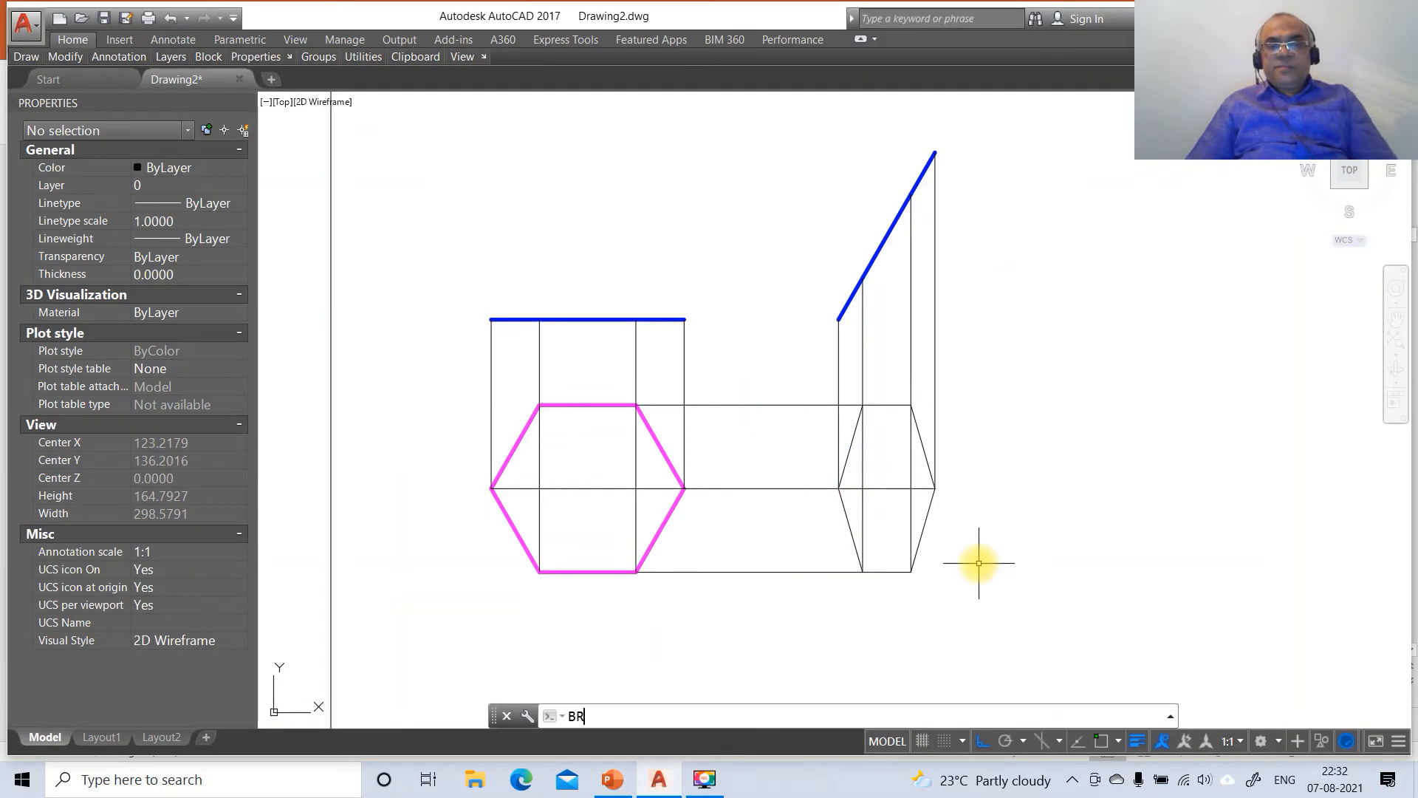
{"action": "key", "text": "Return"}
{"action": "left_click", "coordinate": [880, 405]}
{"action": "type", "text": "F"}
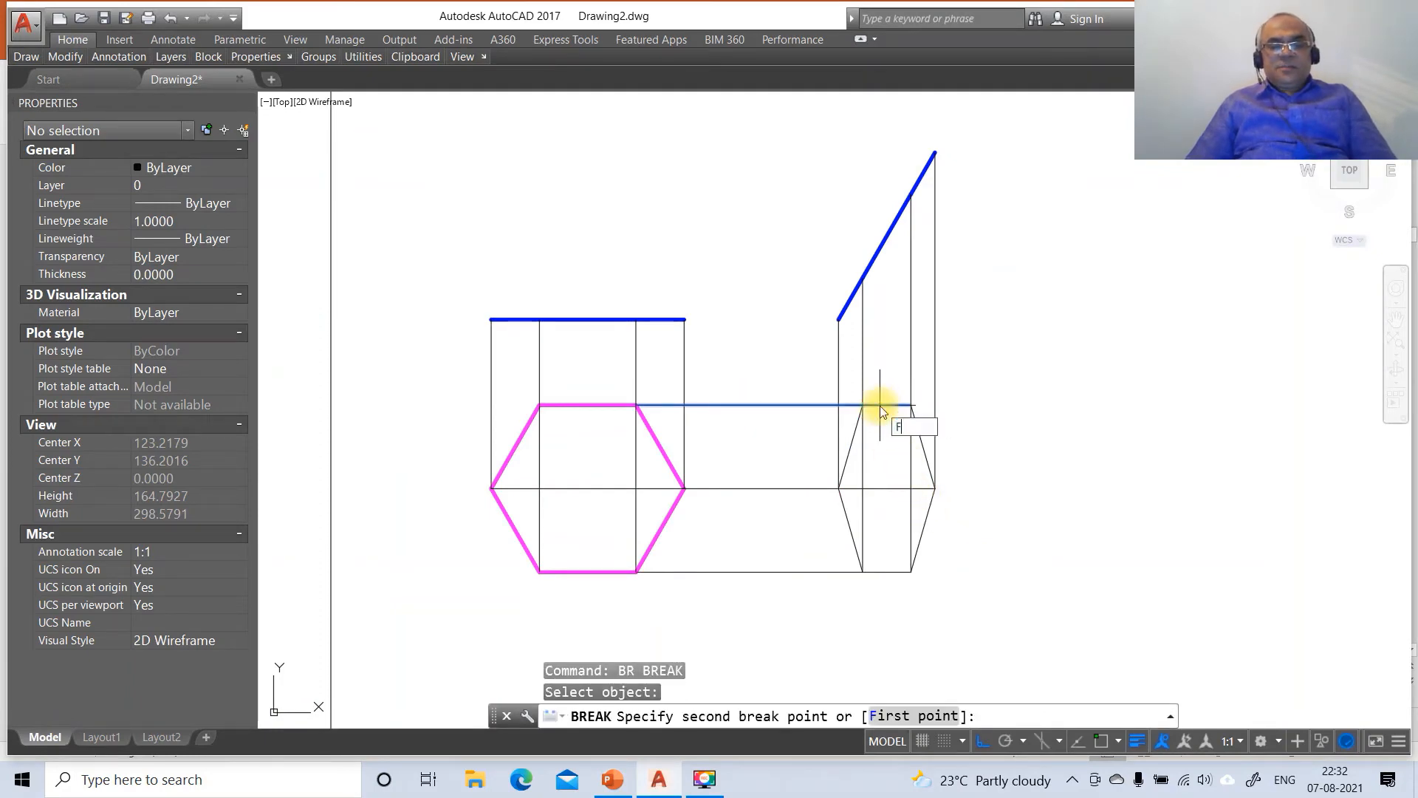
{"action": "key", "text": "Return"}
{"action": "type", "text": "INT"}
{"action": "key", "text": "Return"}
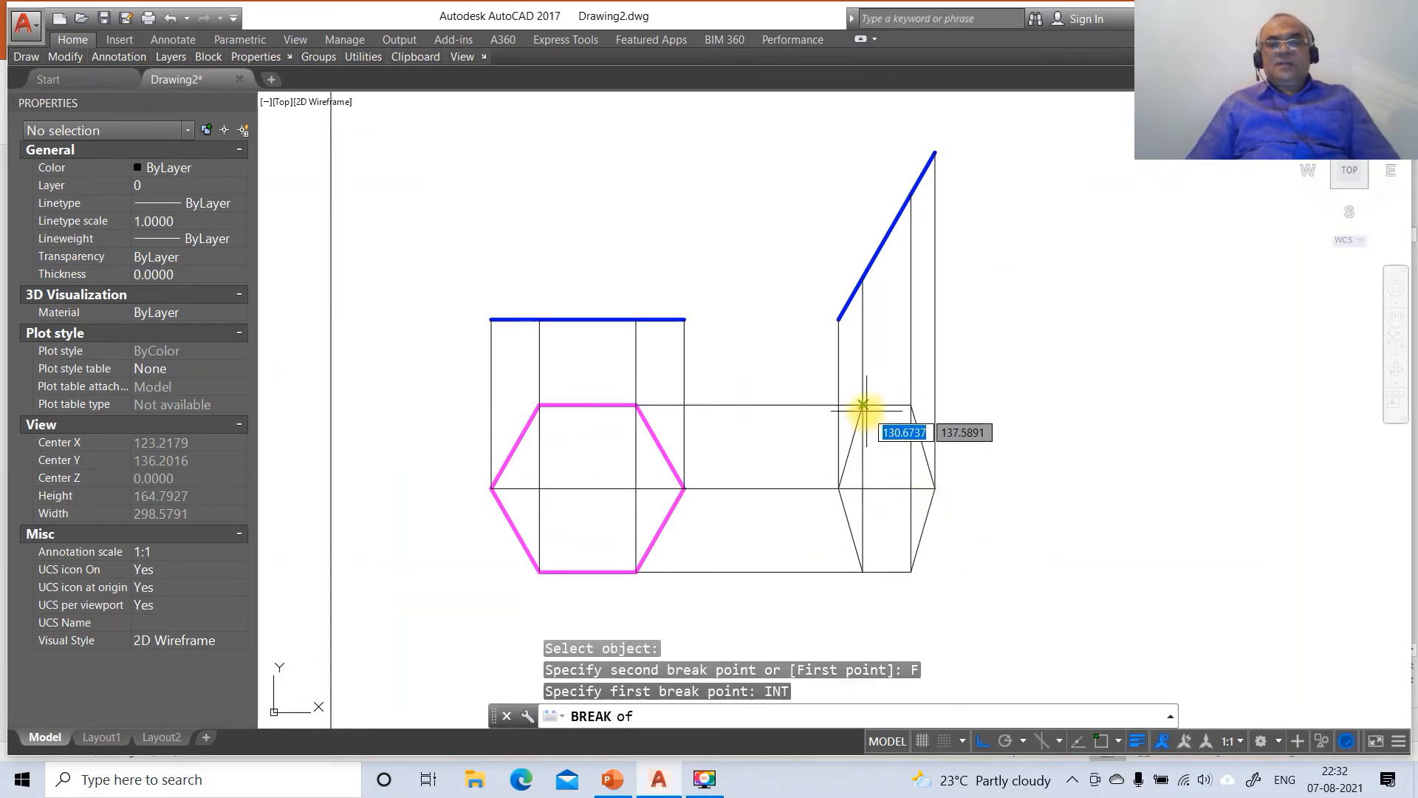
{"action": "left_click", "coordinate": [864, 406]}
{"action": "type", "text": "@"}
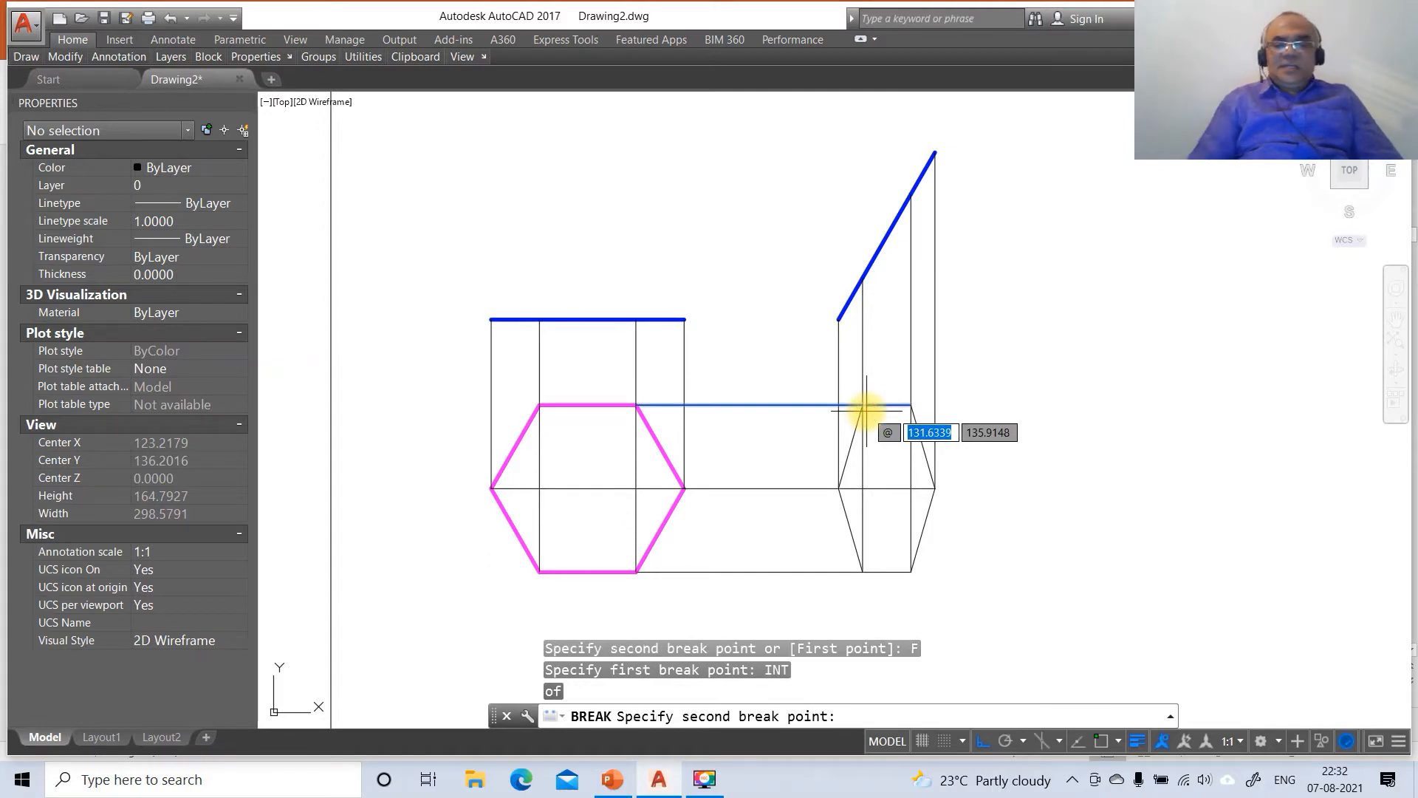
{"action": "key", "text": "Return"}
Finish the upper projector's break, and break the middle horizontal line at the foreshortened hexagon's left tip.
{"action": "key", "text": "space"}
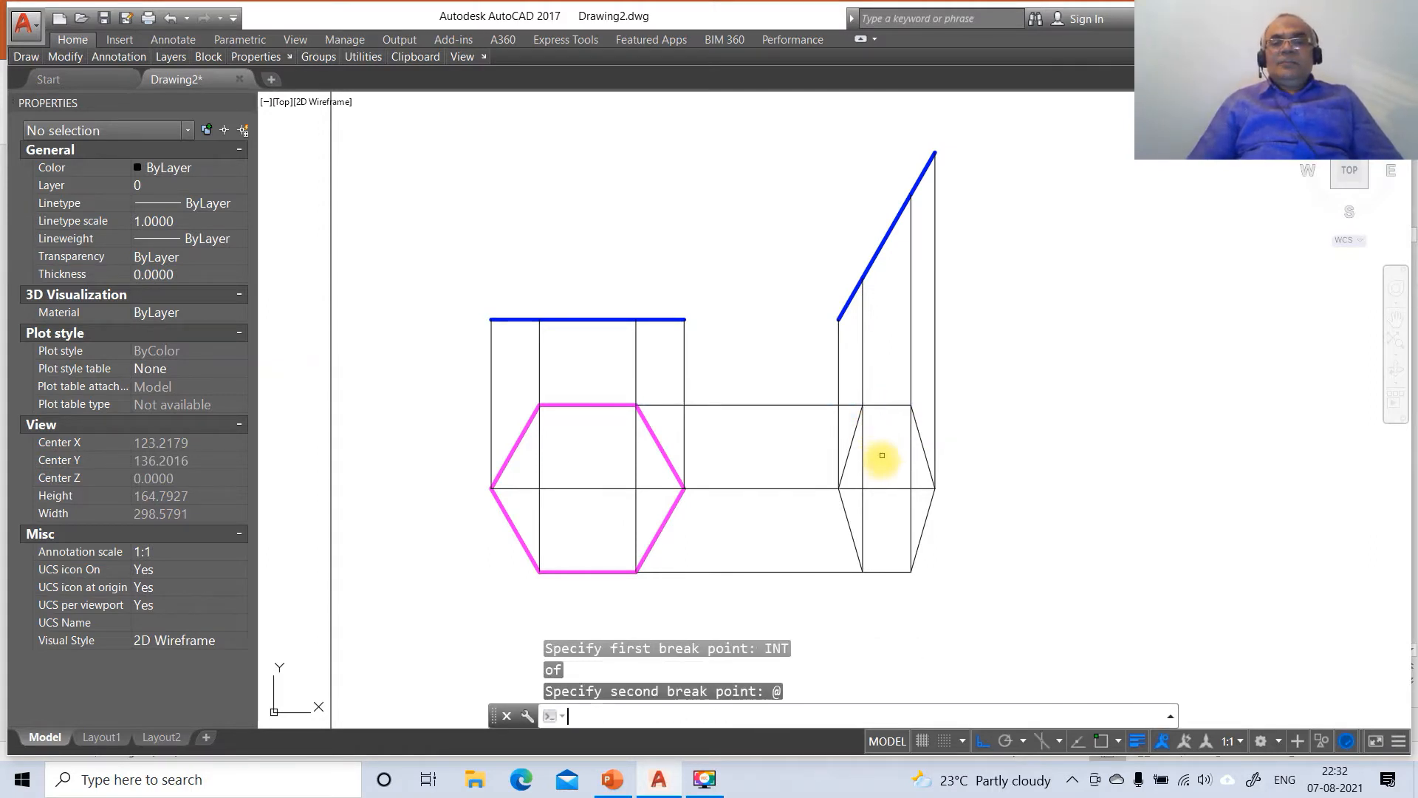
{"action": "left_click", "coordinate": [875, 488]}
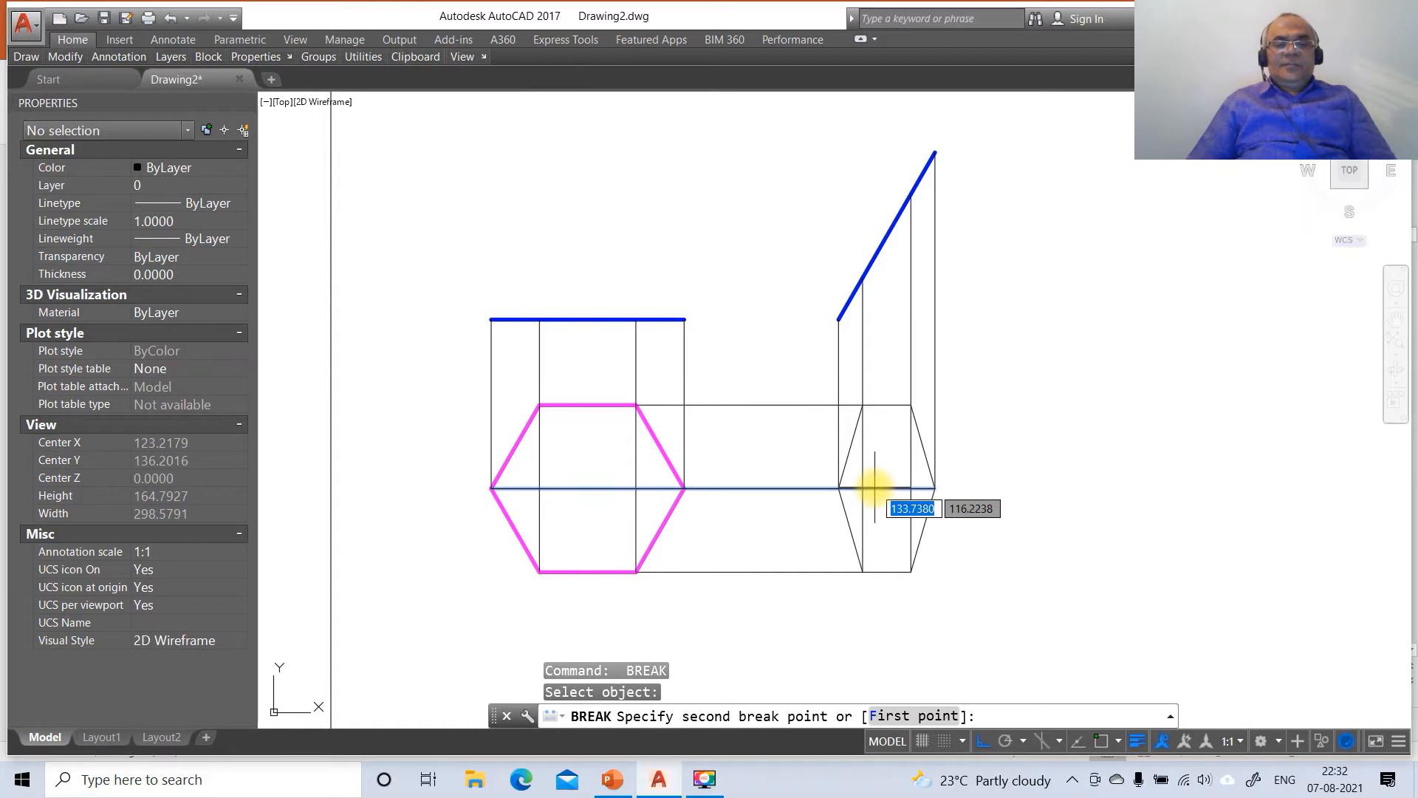
{"action": "key", "text": "Return"}
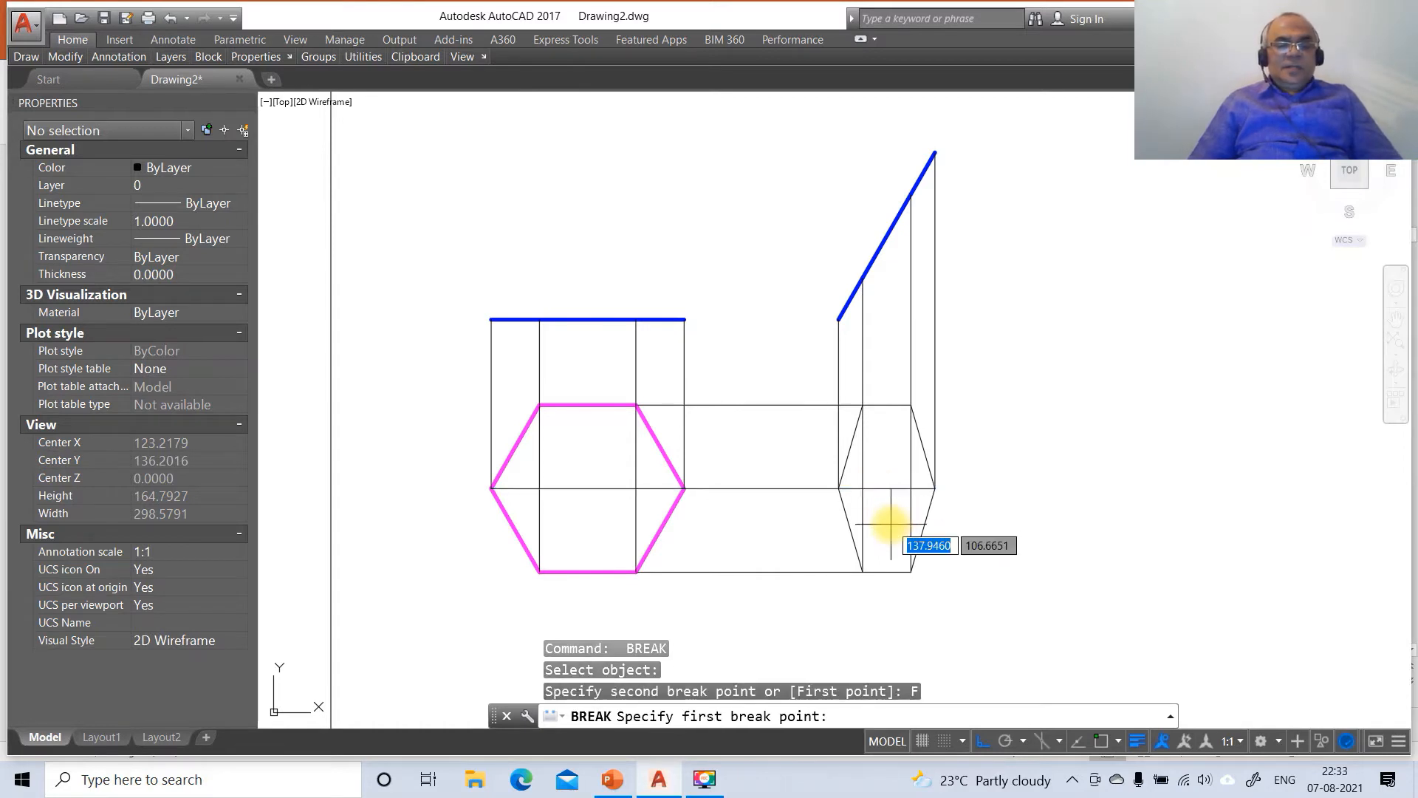
{"action": "key", "text": "BackSpace"}
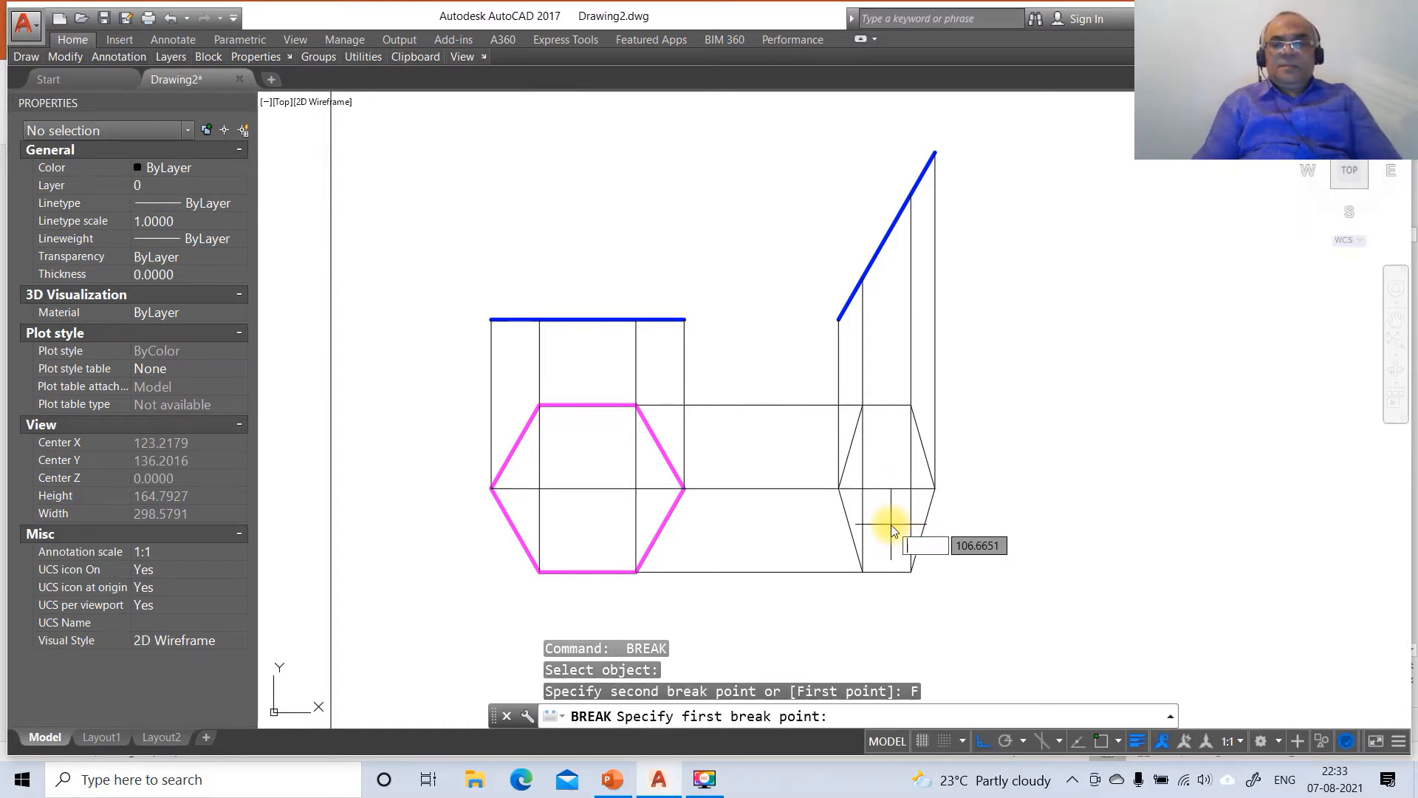
{"action": "type", "text": "INT"}
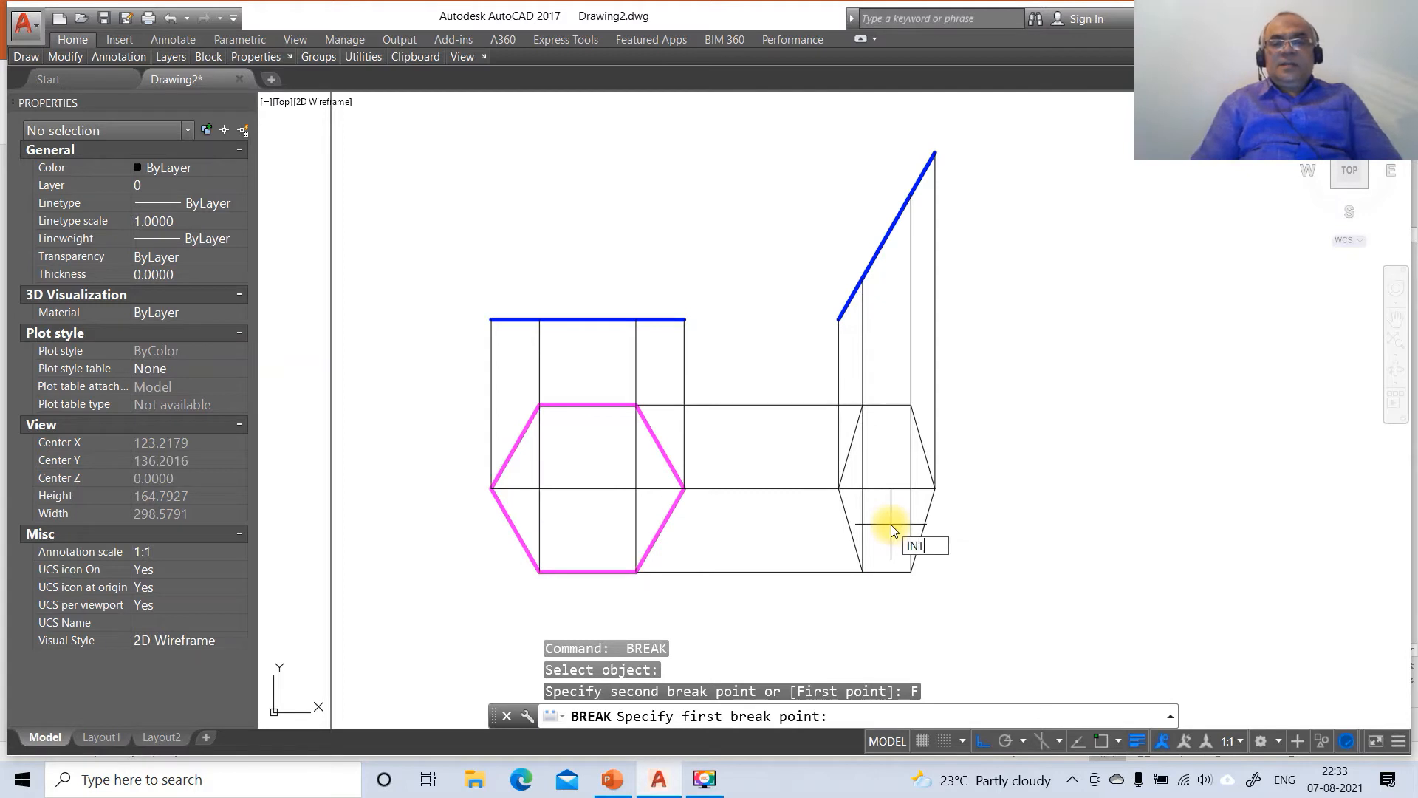
{"action": "key", "text": "Return"}
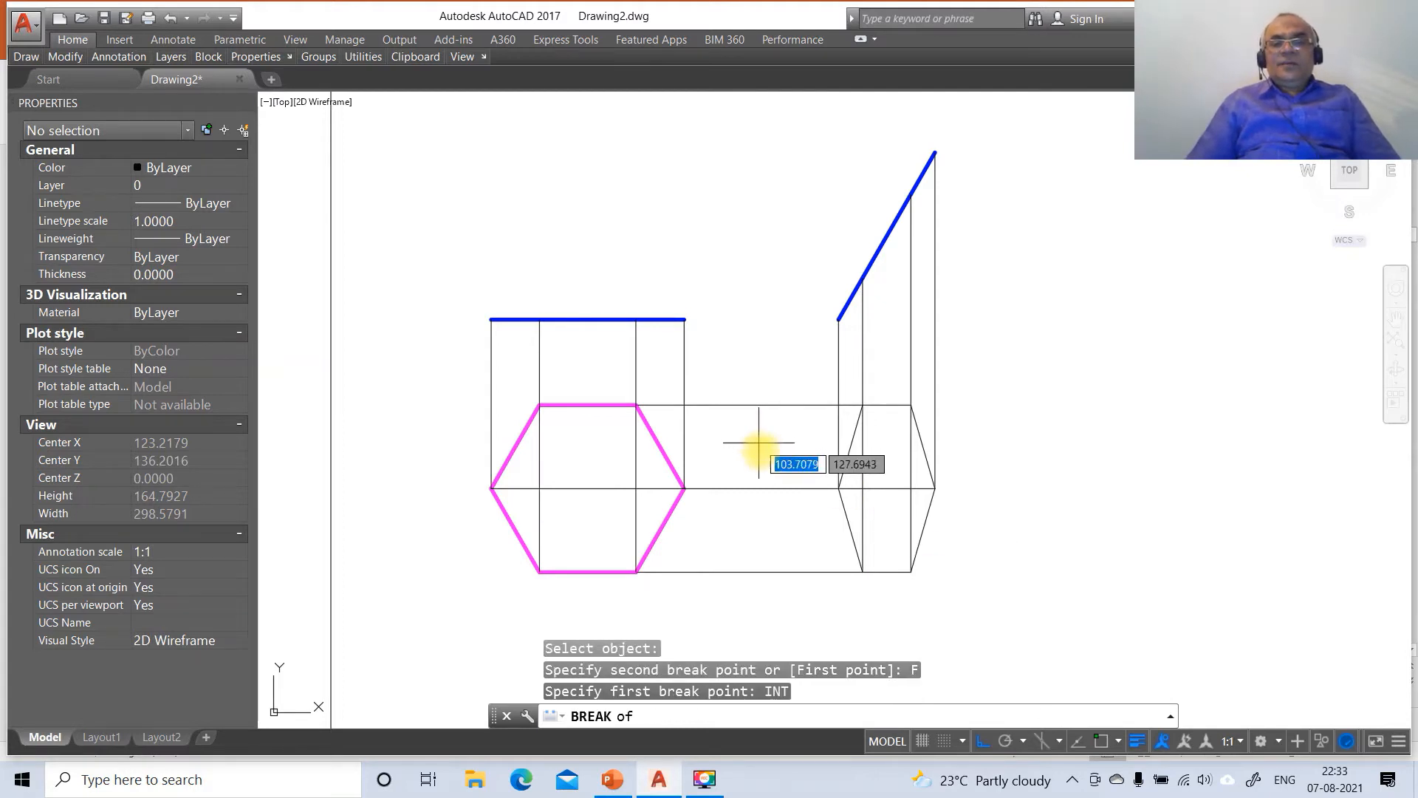
{"action": "left_click", "coordinate": [843, 487]}
{"action": "type", "text": "@"}
{"action": "key", "text": "Return"}
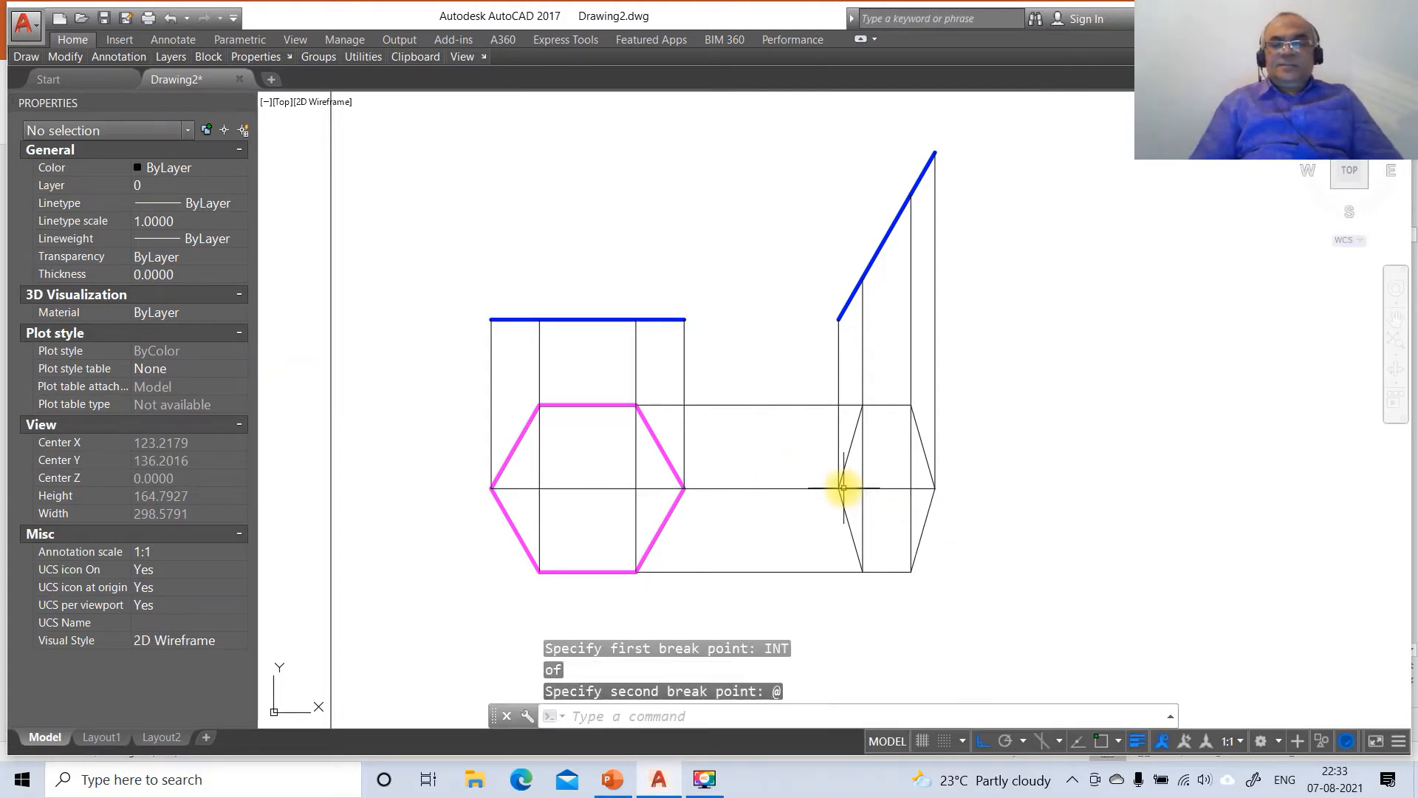
Break the lower horizontal projector at the foreshortened hexagon's lower-left corner, using the same point for both break points.
{"action": "key", "text": "Return"}
{"action": "left_click", "coordinate": [892, 570]}
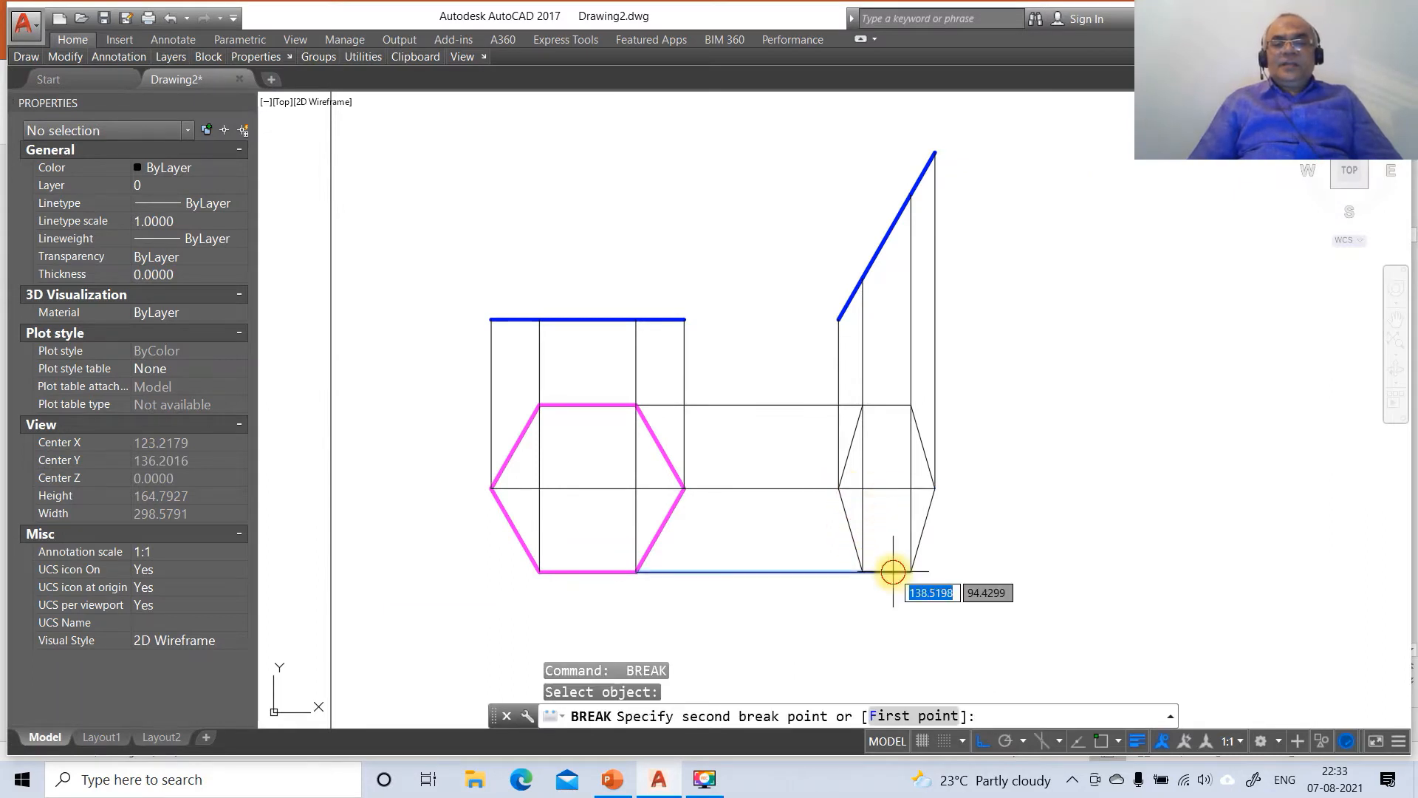
{"action": "type", "text": "F"}
{"action": "key", "text": "Return"}
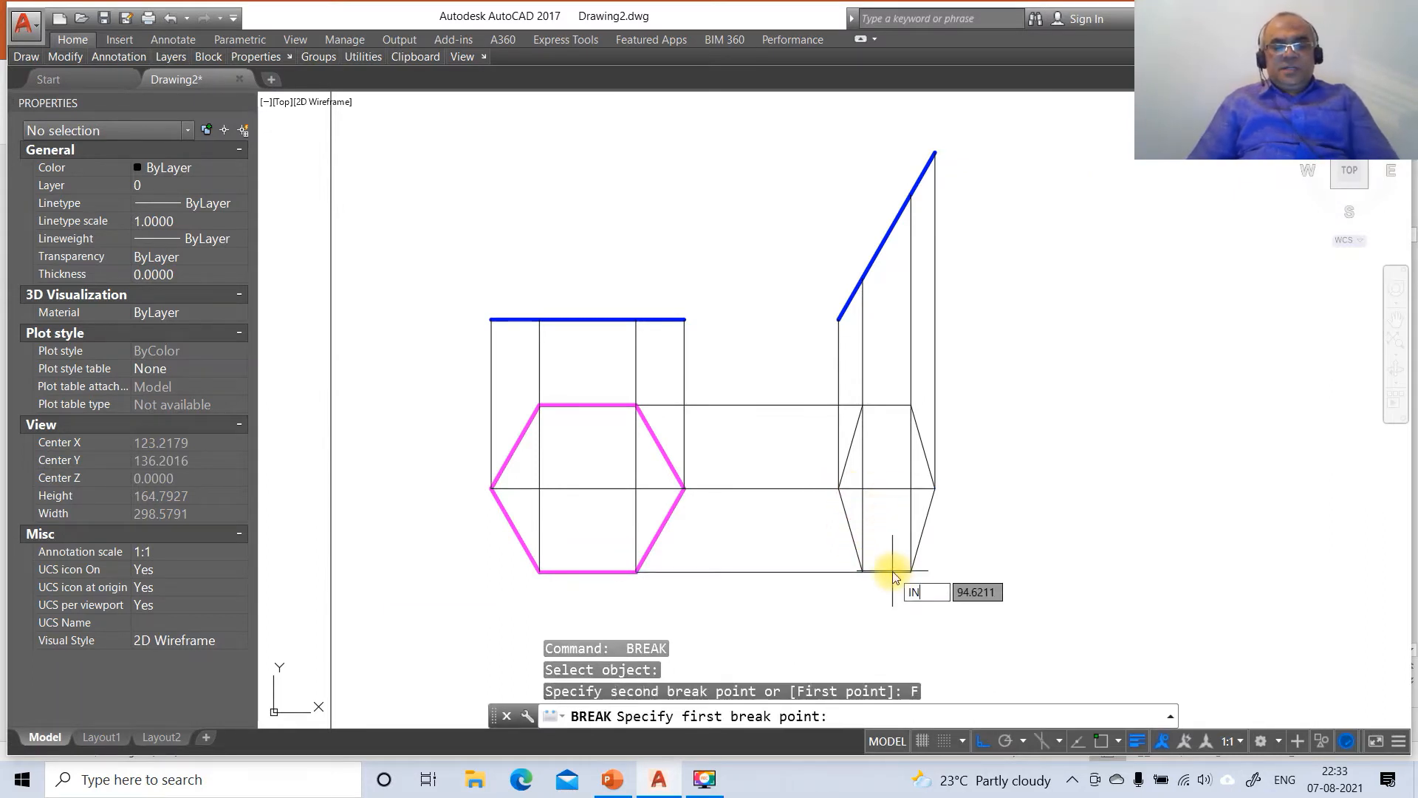
{"action": "type", "text": "INT"}
{"action": "key", "text": "Return"}
{"action": "left_click", "coordinate": [859, 573]}
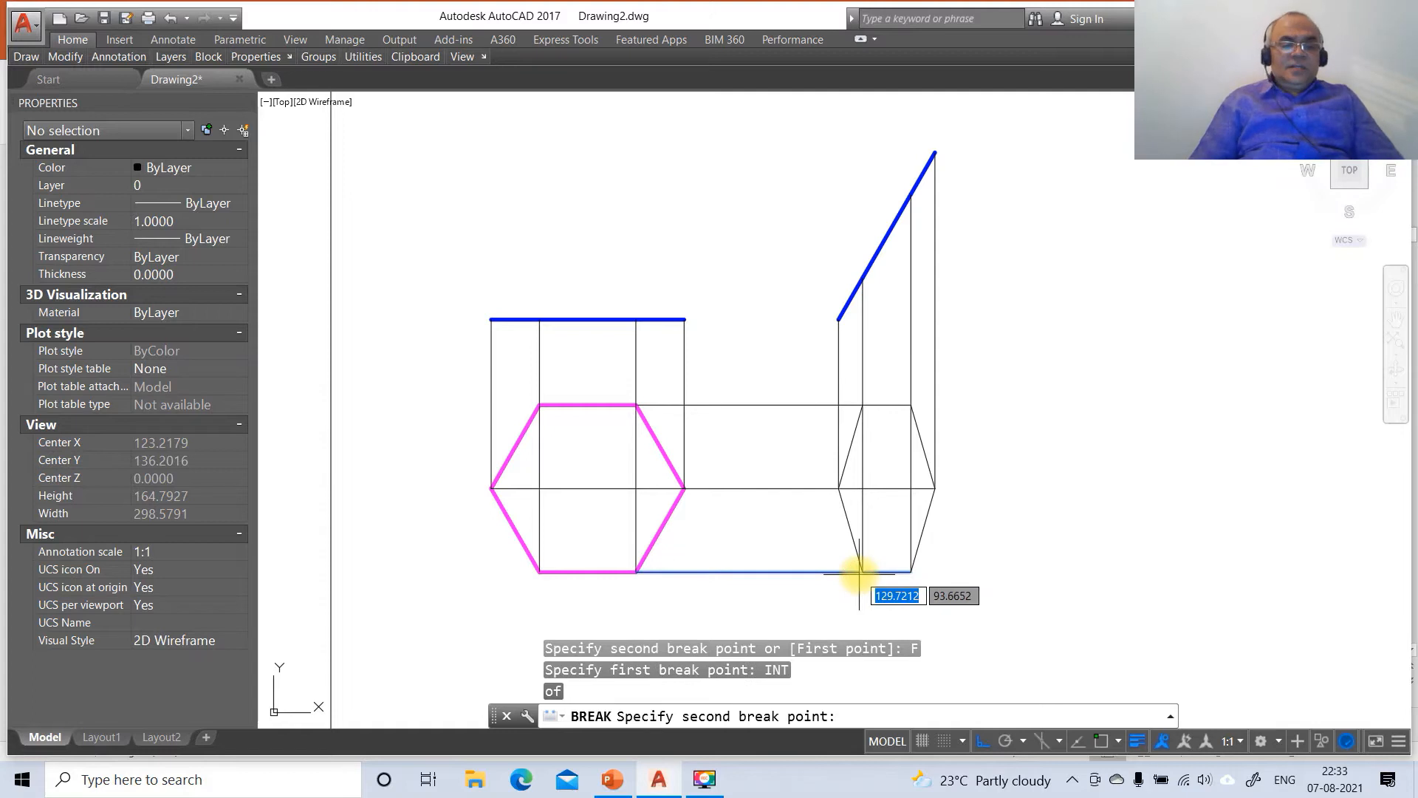
{"action": "left_click", "coordinate": [859, 572]}
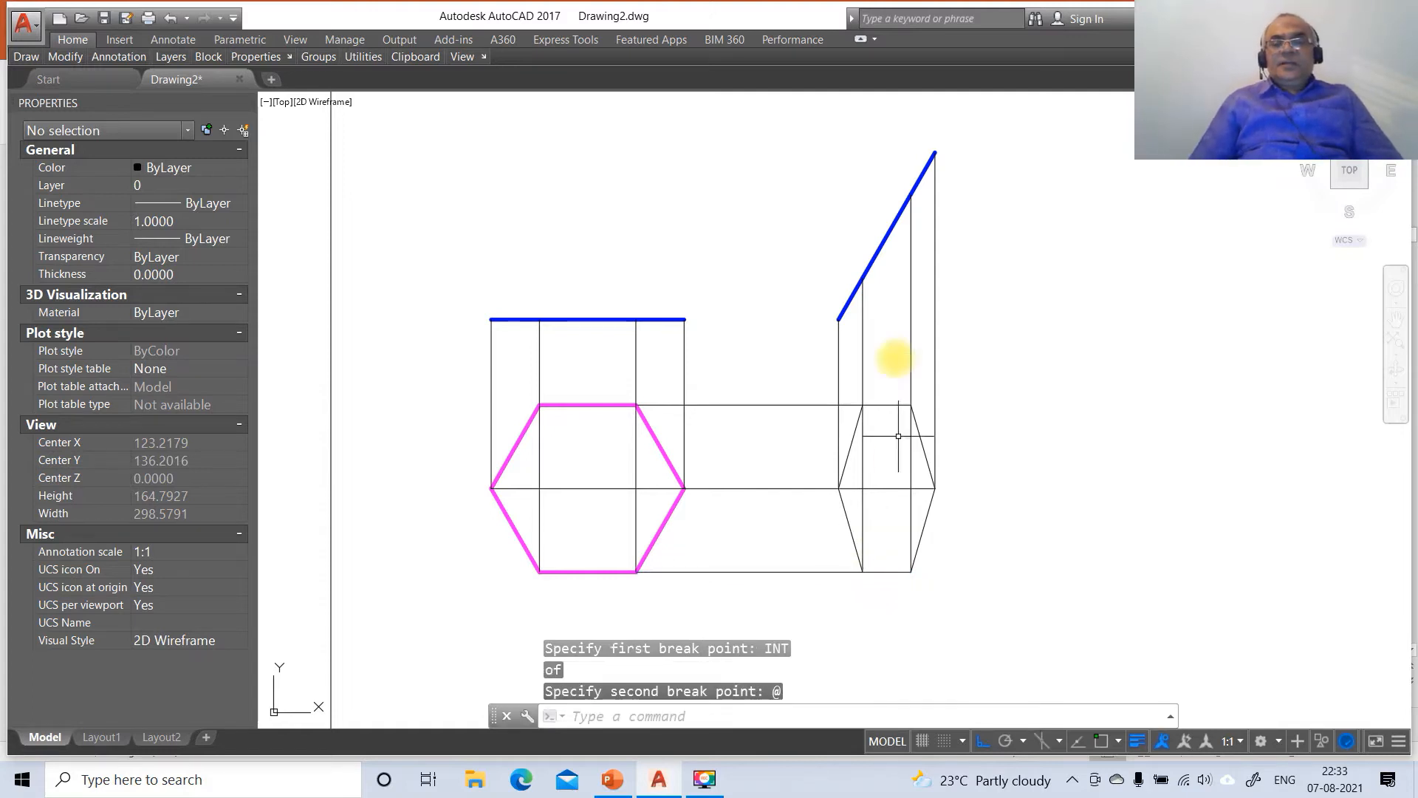
Break the vertical projector through the foreshortened hexagon's left corners at its upper-left corner.
{"action": "key", "text": "Return"}
{"action": "left_click", "coordinate": [863, 448]}
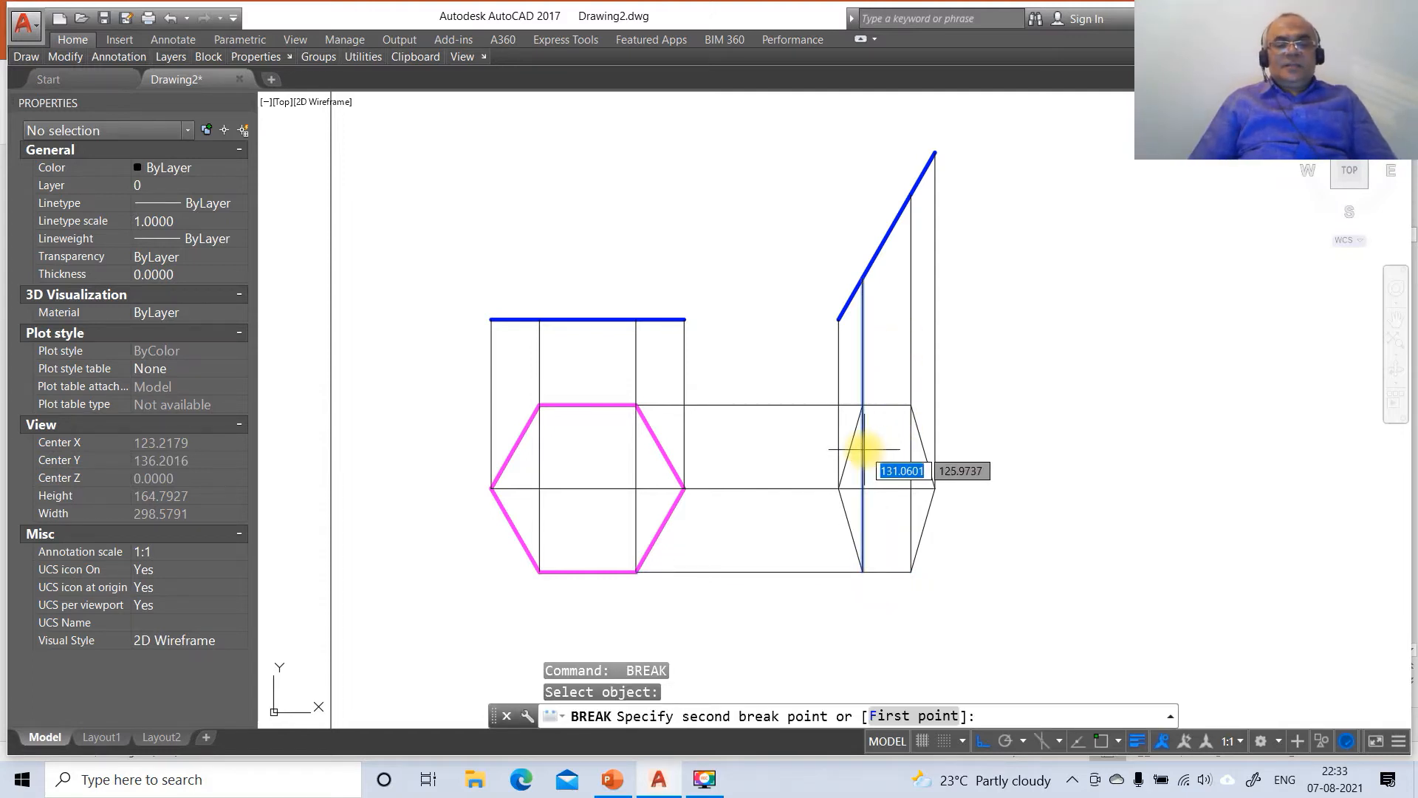
{"action": "type", "text": "F"}
{"action": "key", "text": "Return"}
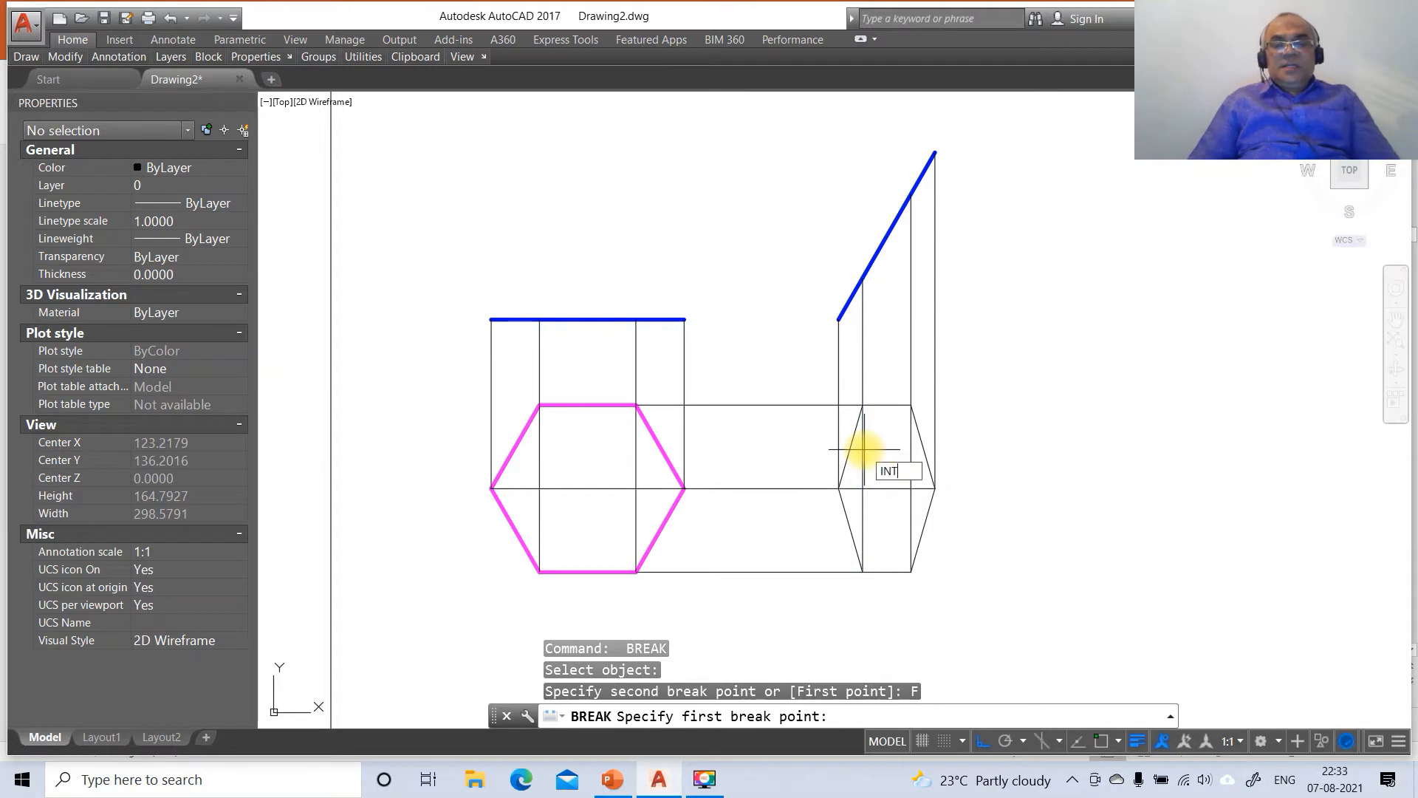
{"action": "type", "text": "INT"}
{"action": "key", "text": "Return"}
{"action": "left_click", "coordinate": [868, 405]}
{"action": "type", "text": "@"}
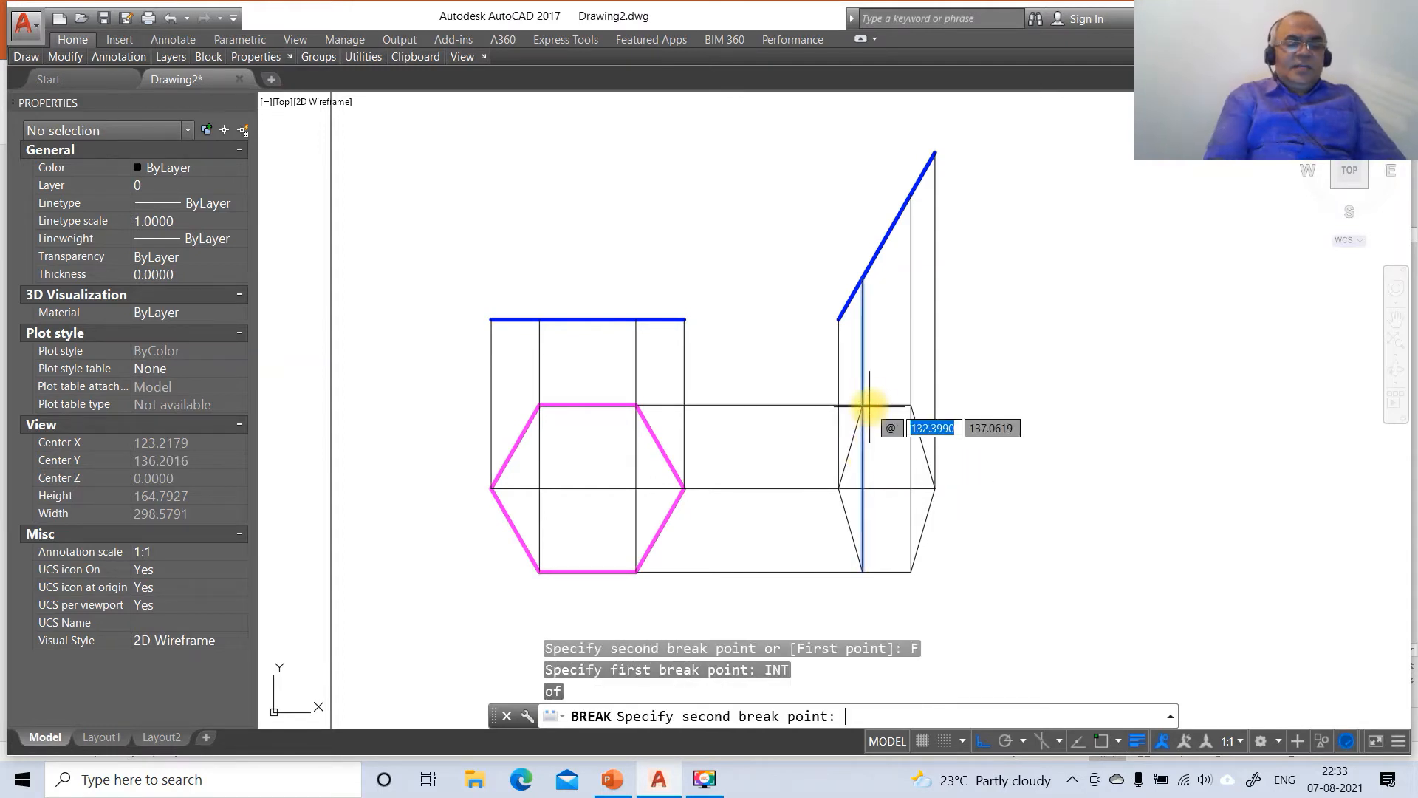
{"action": "key", "text": "Return"}
Break the vertical projector through the foreshortened hexagon's right corners at its upper-right corner.
{"action": "key", "text": "Return"}
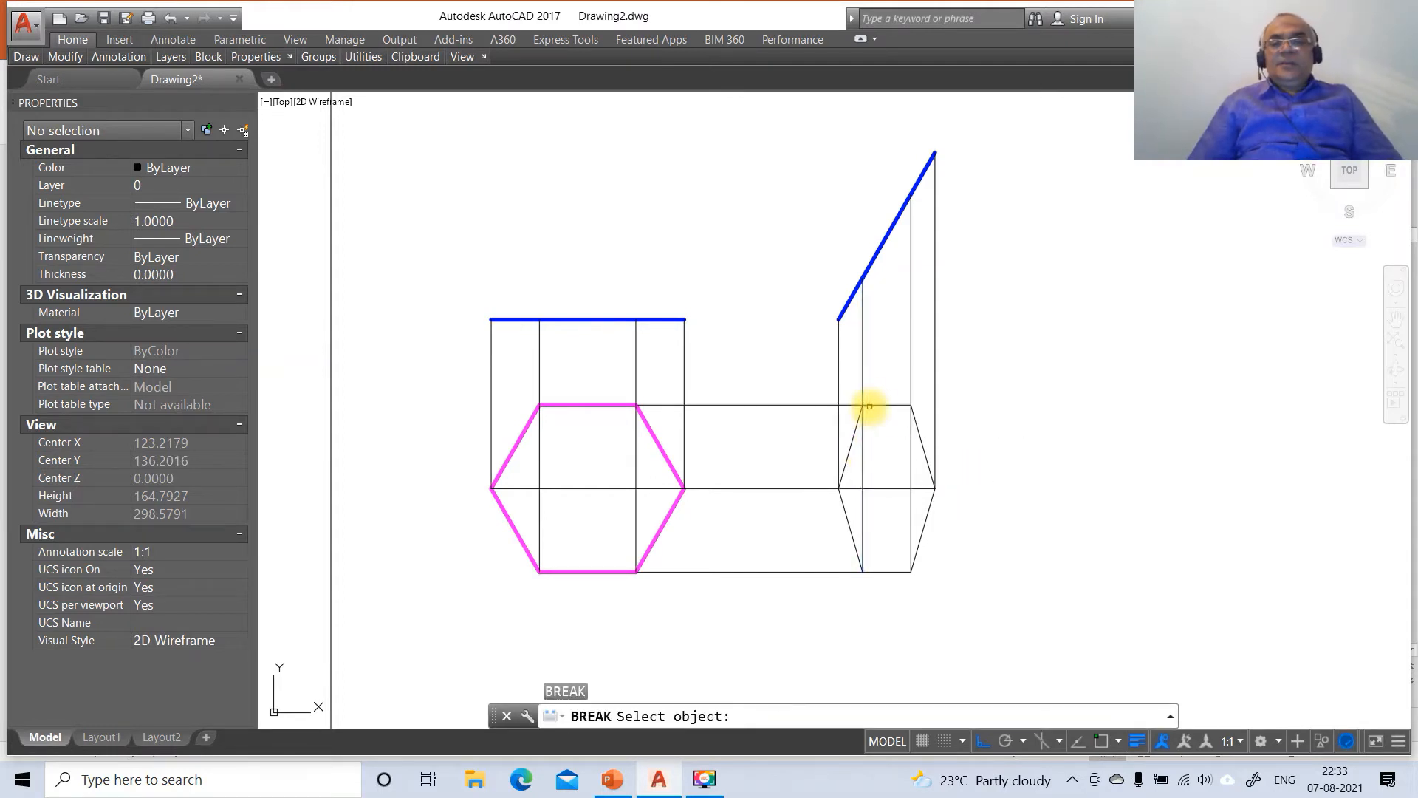
{"action": "left_click", "coordinate": [910, 468]}
{"action": "type", "text": "F"}
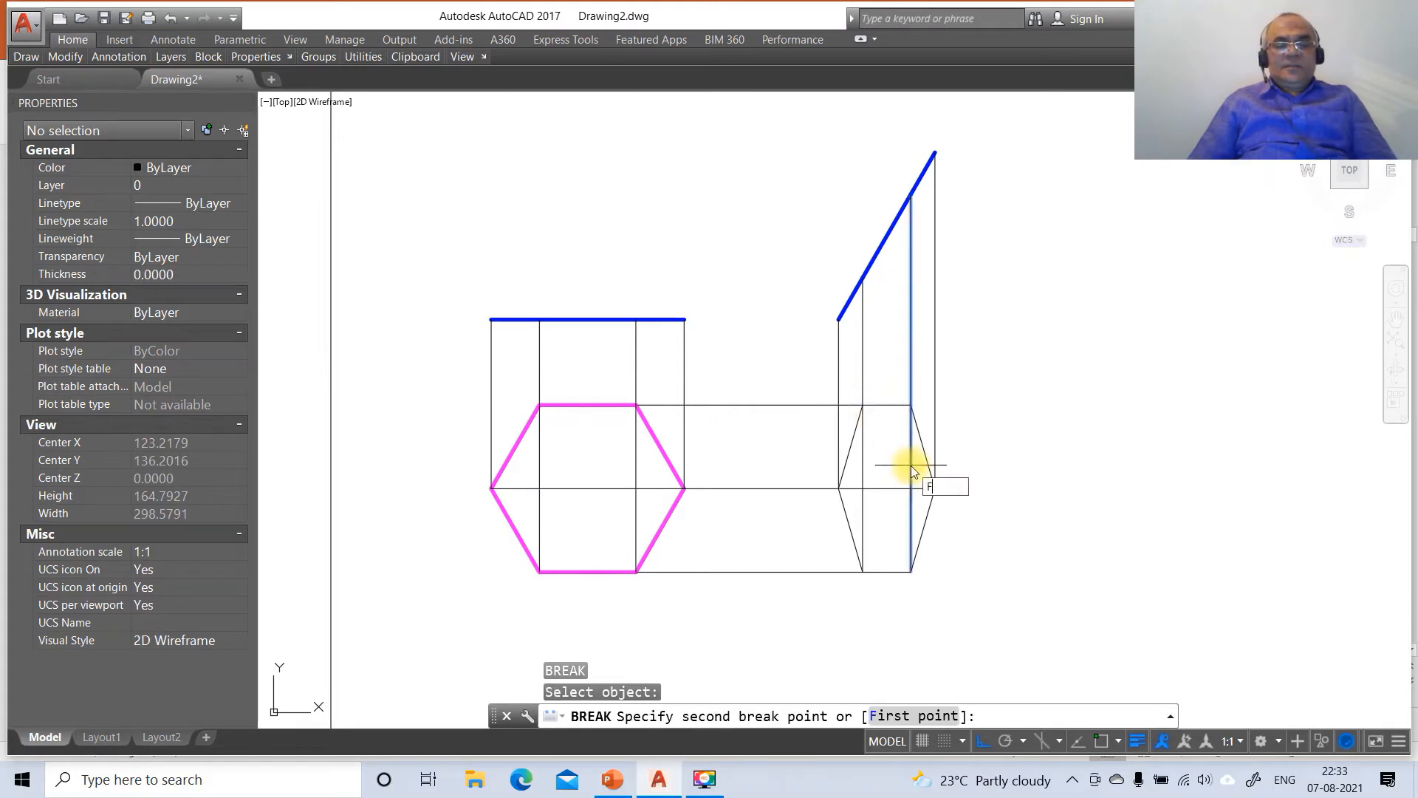
{"action": "key", "text": "Return"}
{"action": "key", "text": "Return"}
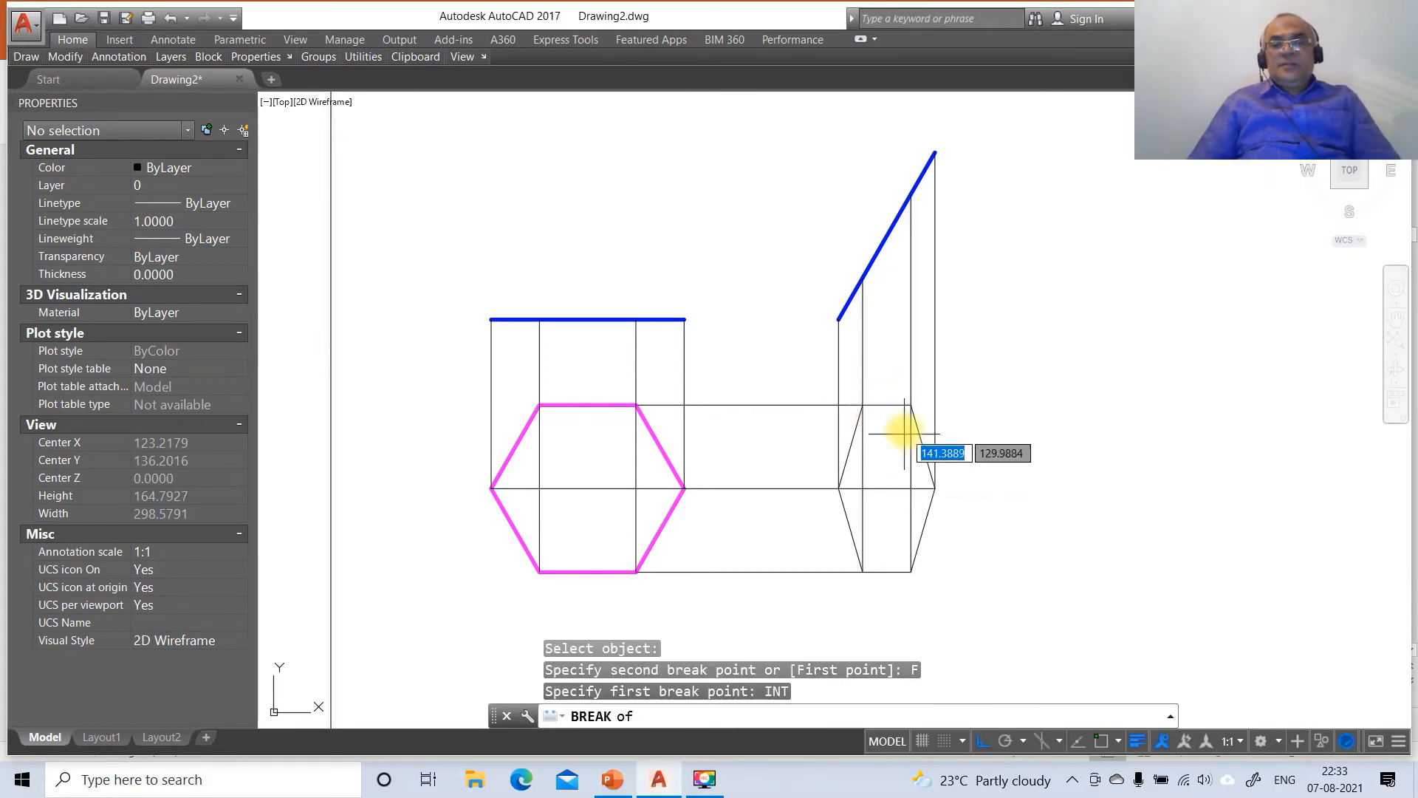
{"action": "left_click", "coordinate": [910, 405]}
{"action": "type", "text": "@"}
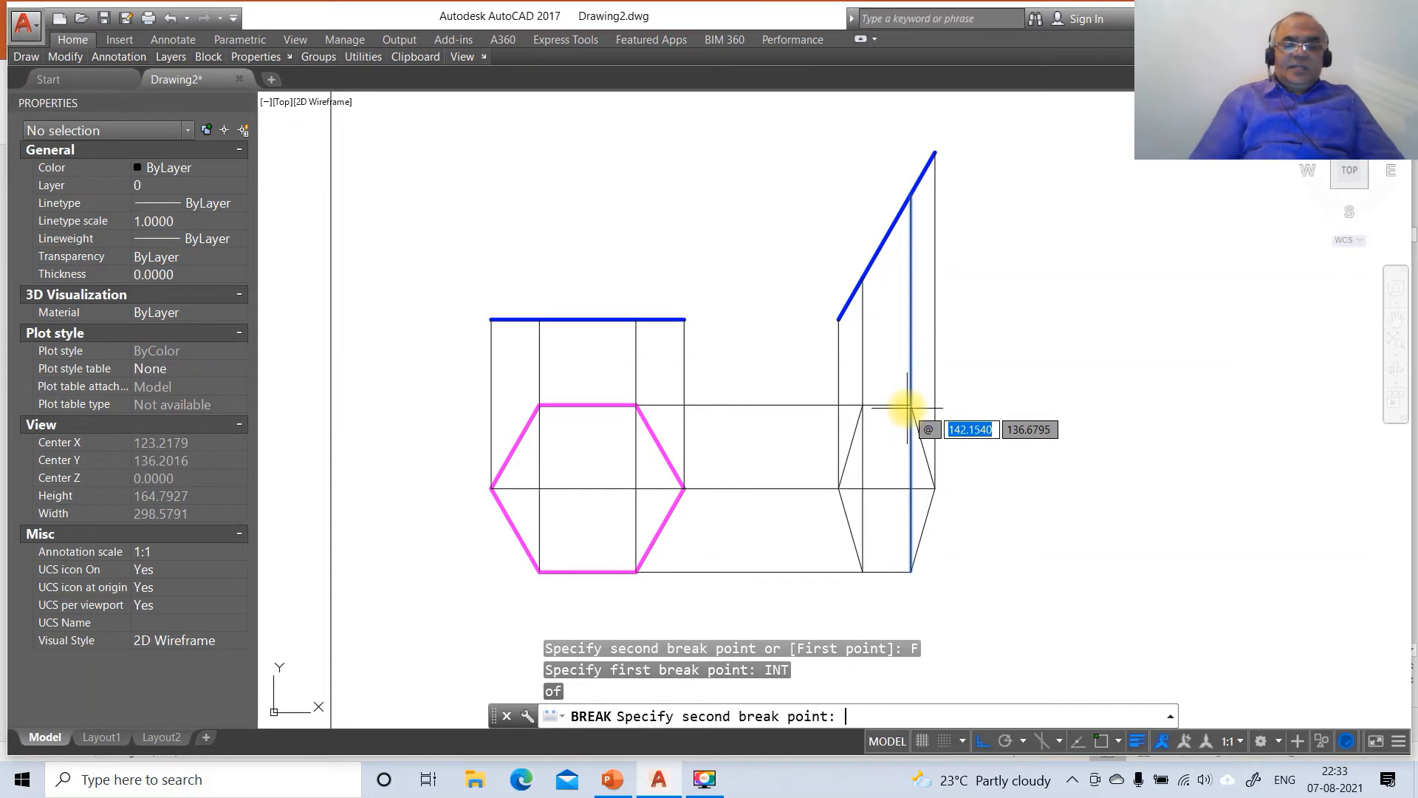
{"action": "key", "text": "Return"}
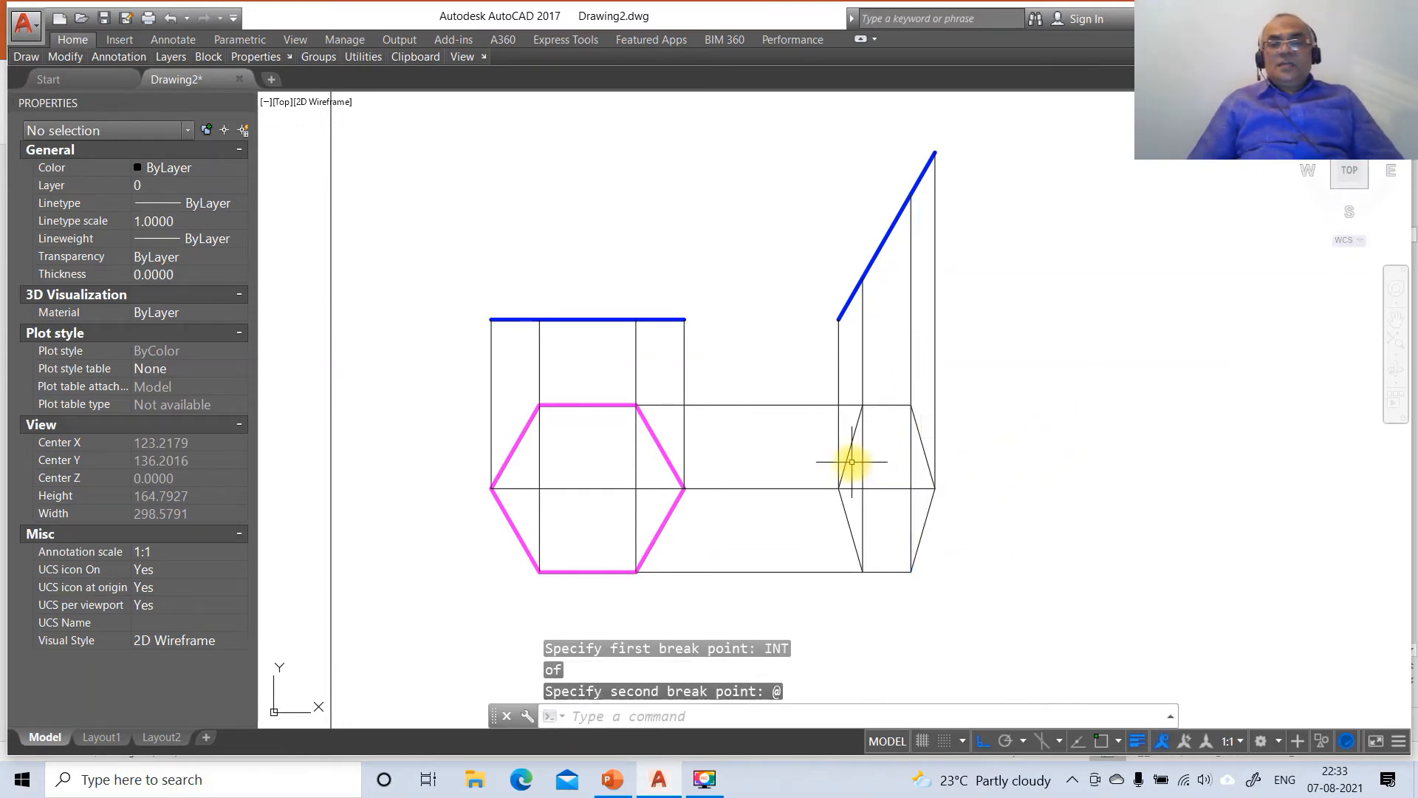
Move the six outline edges of the foreshortened hexagon to layer TV and clear the selection.
{"action": "left_click", "coordinate": [847, 454]}
{"action": "left_click", "coordinate": [849, 522]}
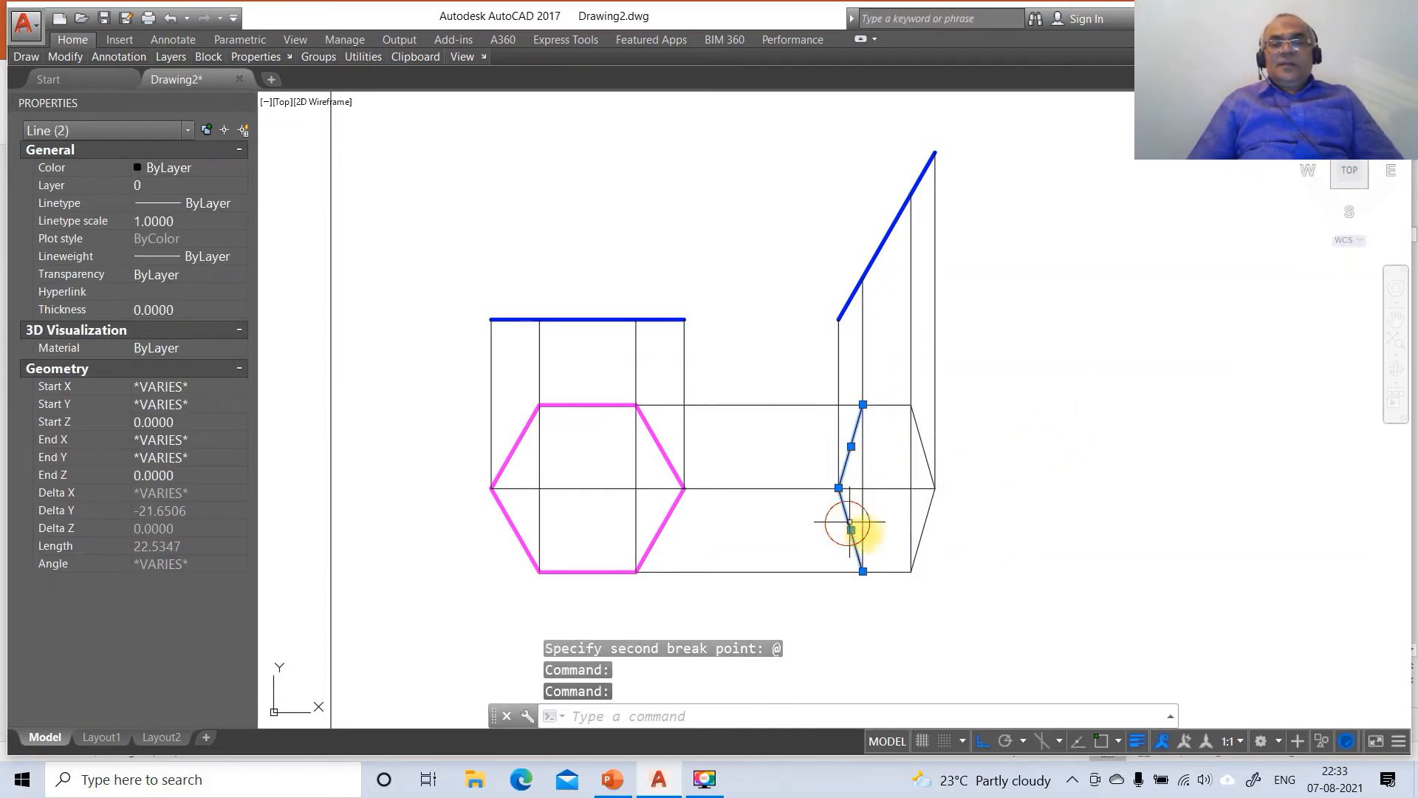
{"action": "left_click", "coordinate": [878, 572]}
{"action": "left_click", "coordinate": [920, 543]}
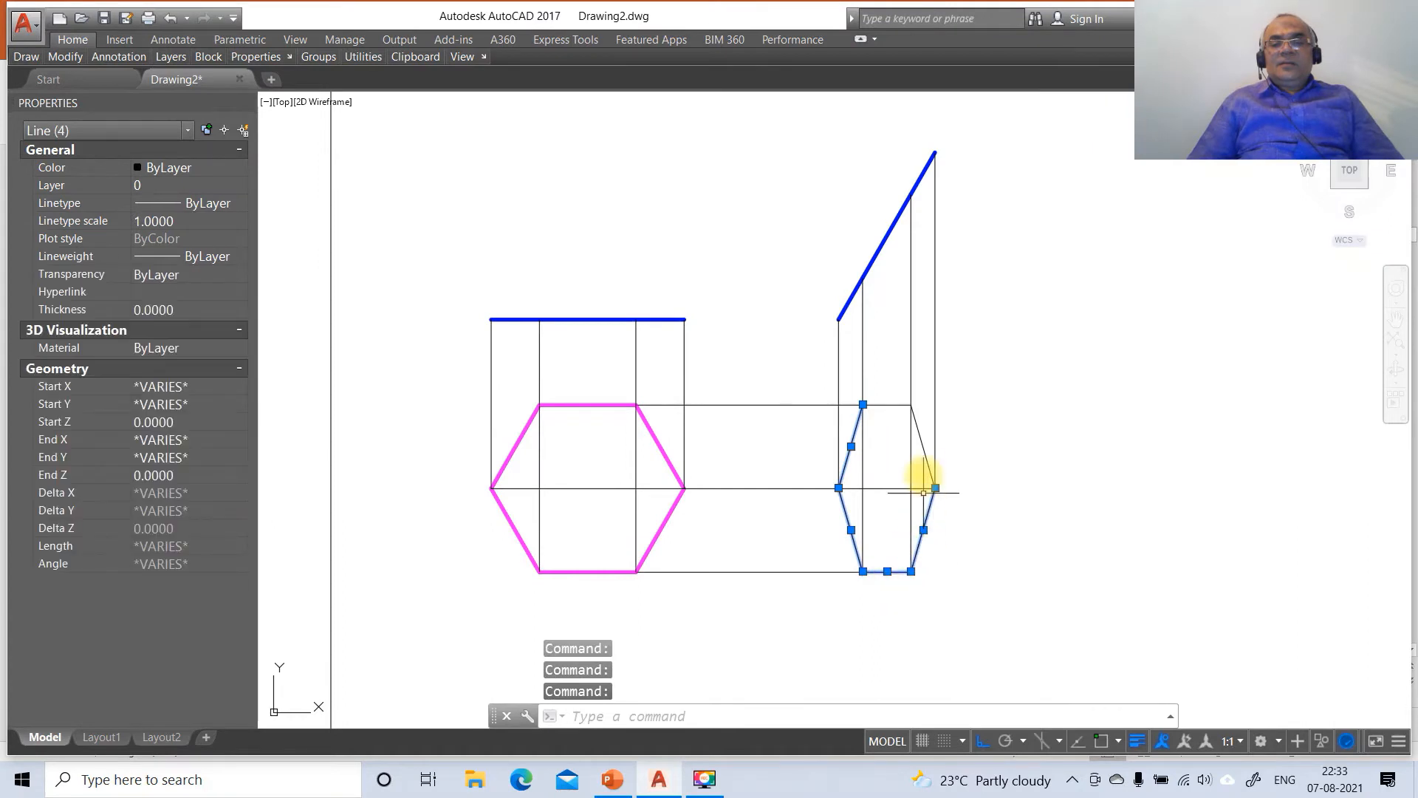
{"action": "left_click", "coordinate": [926, 447]}
{"action": "left_click", "coordinate": [889, 404]}
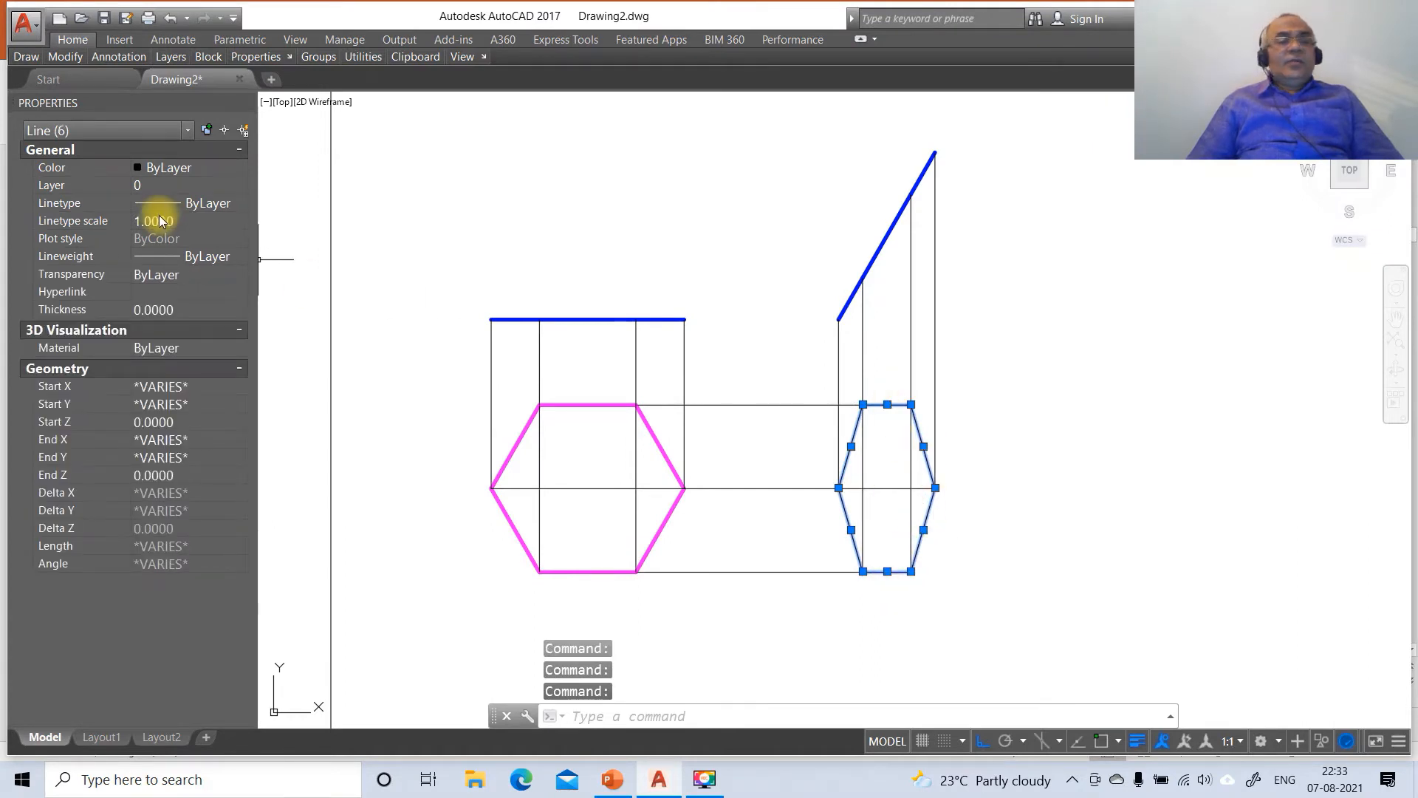
{"action": "left_click", "coordinate": [197, 186]}
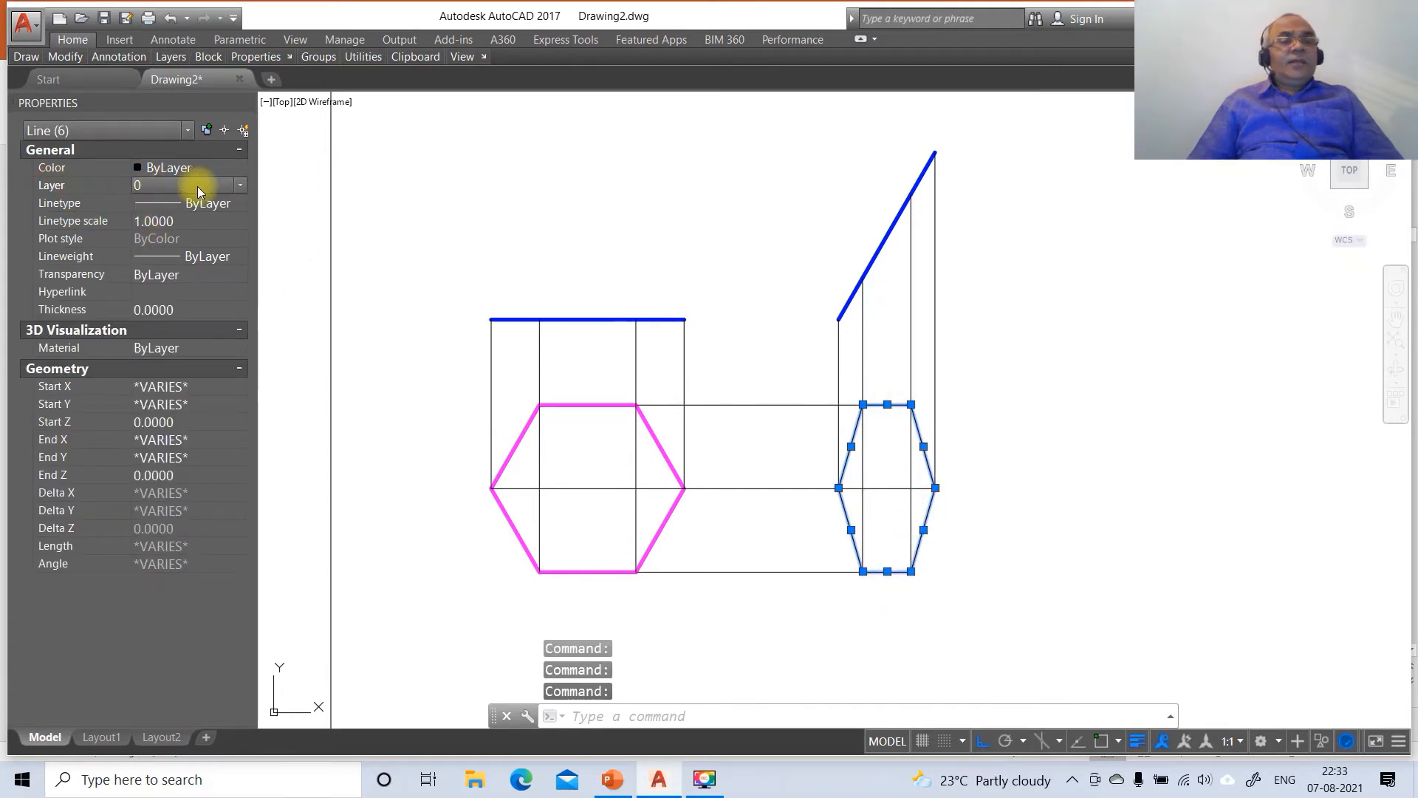
{"action": "left_click", "coordinate": [241, 184]}
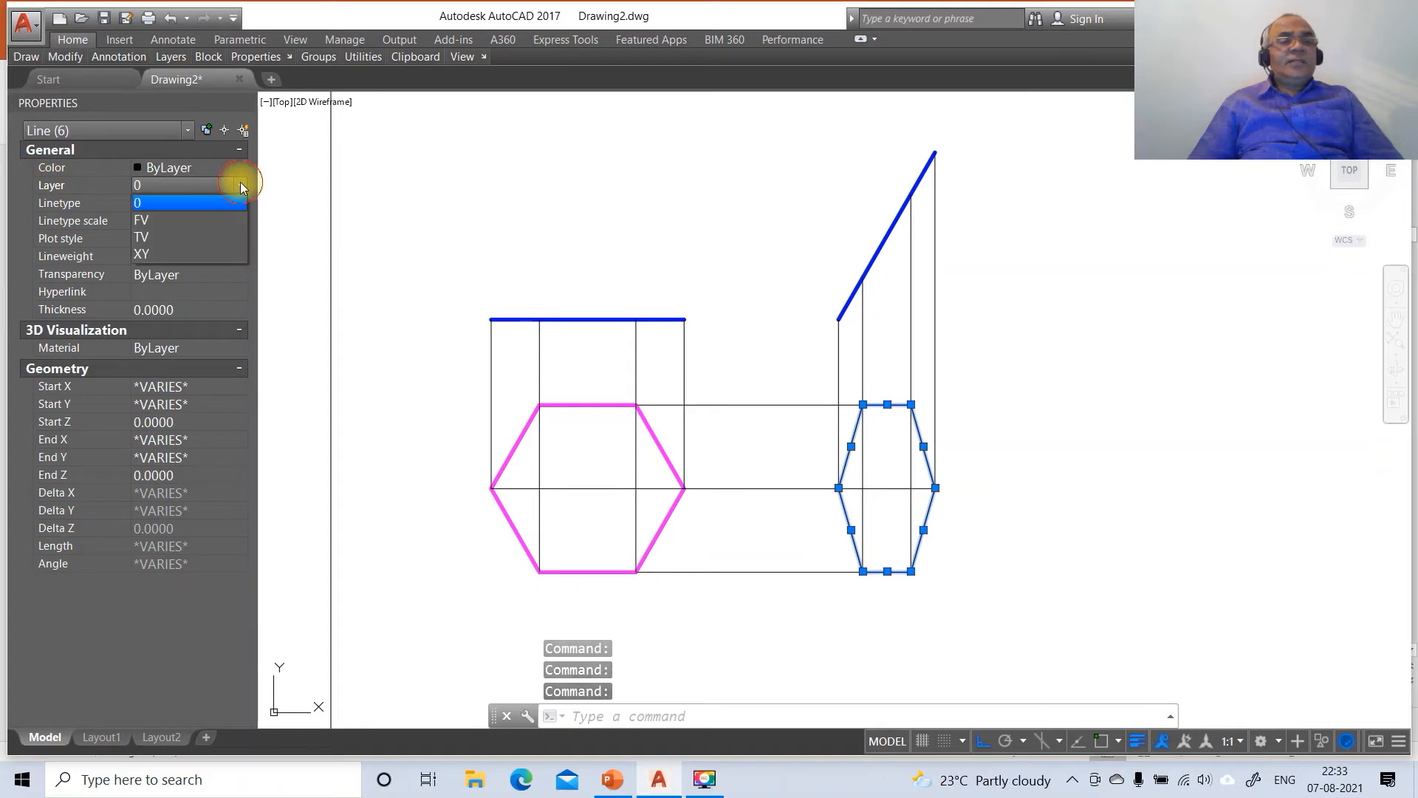
{"action": "left_click", "coordinate": [185, 237]}
{"action": "key", "text": "Escape"}
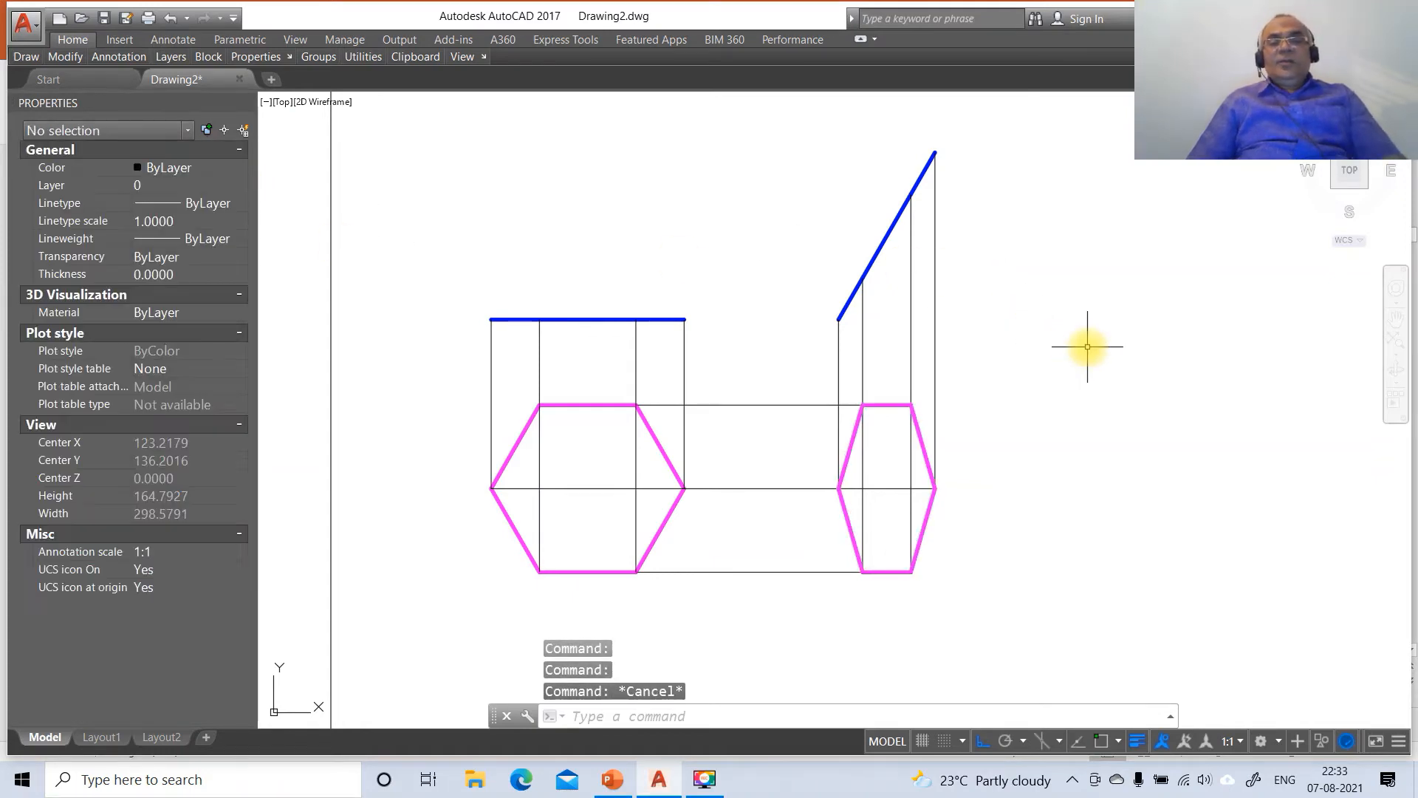
{"action": "key", "text": "Escape"}
Draw a horizontal reference line extending outward from the left end of the first front view's horizontal edge.
{"action": "type", "text": "l"}
{"action": "key", "text": "Return"}
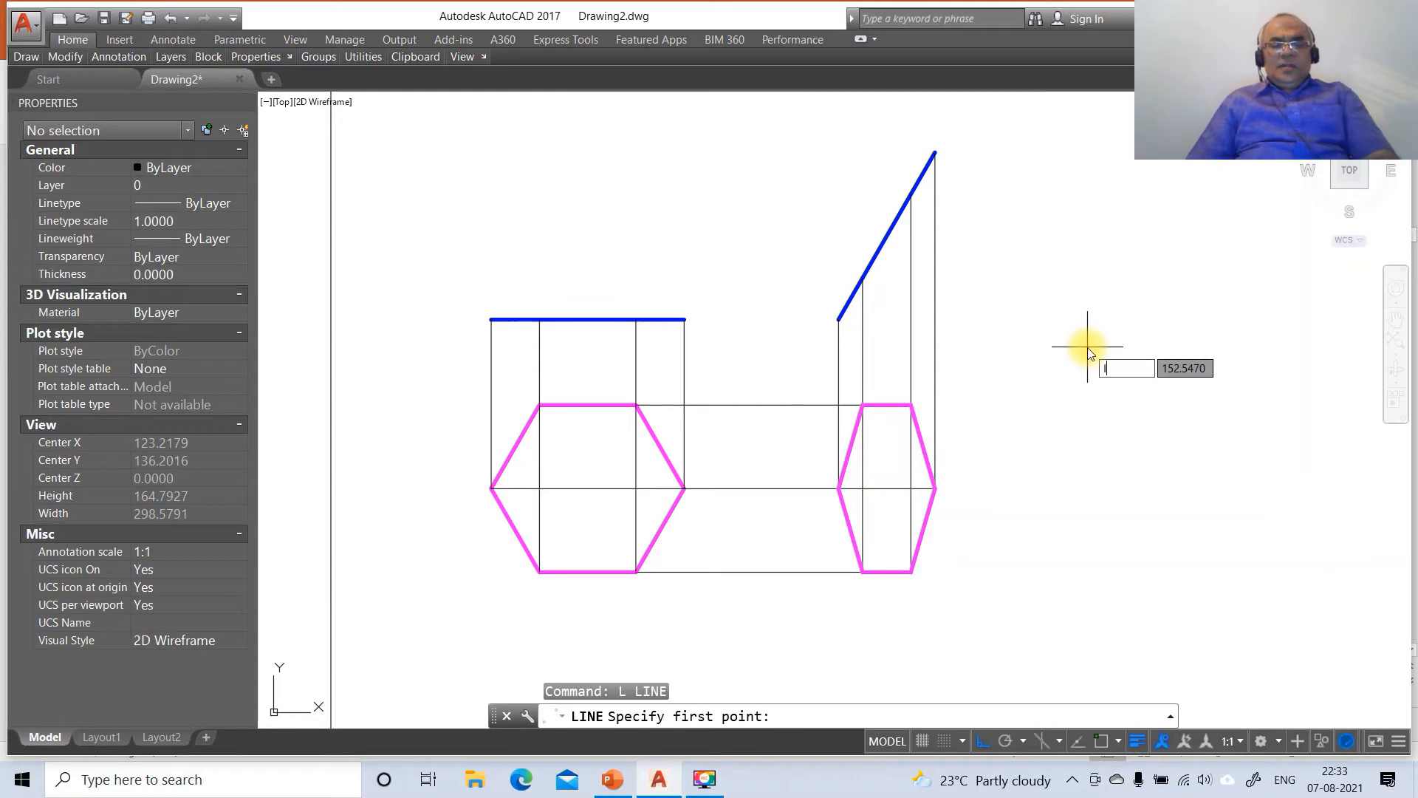
{"action": "type", "text": "INT"}
{"action": "key", "text": "Return"}
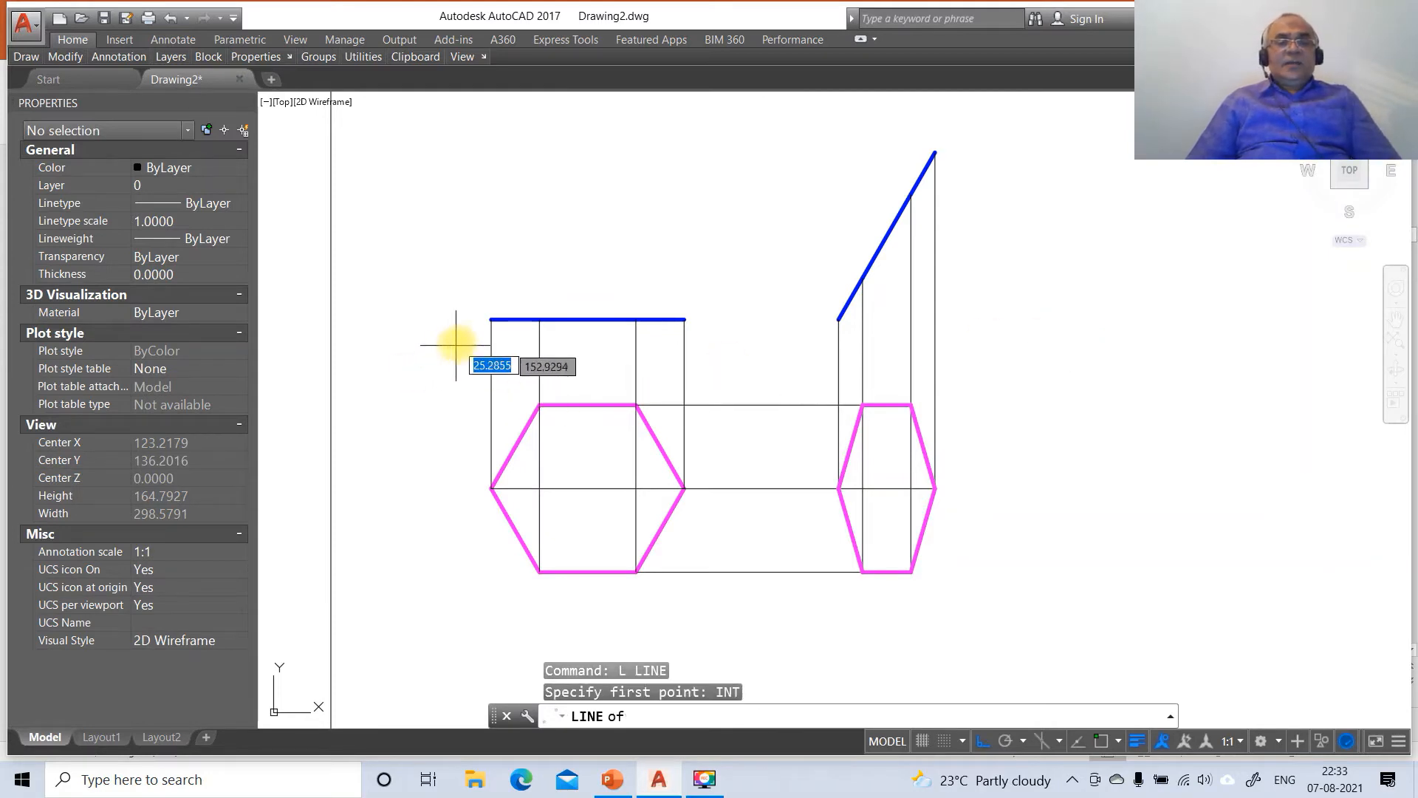
{"action": "left_click", "coordinate": [490, 319]}
{"action": "left_click", "coordinate": [412, 324]}
{"action": "key", "text": "Return"}
Draw the horizontal reference line from the right end of the first front view, past the inclined front view.
{"action": "key", "text": "Return"}
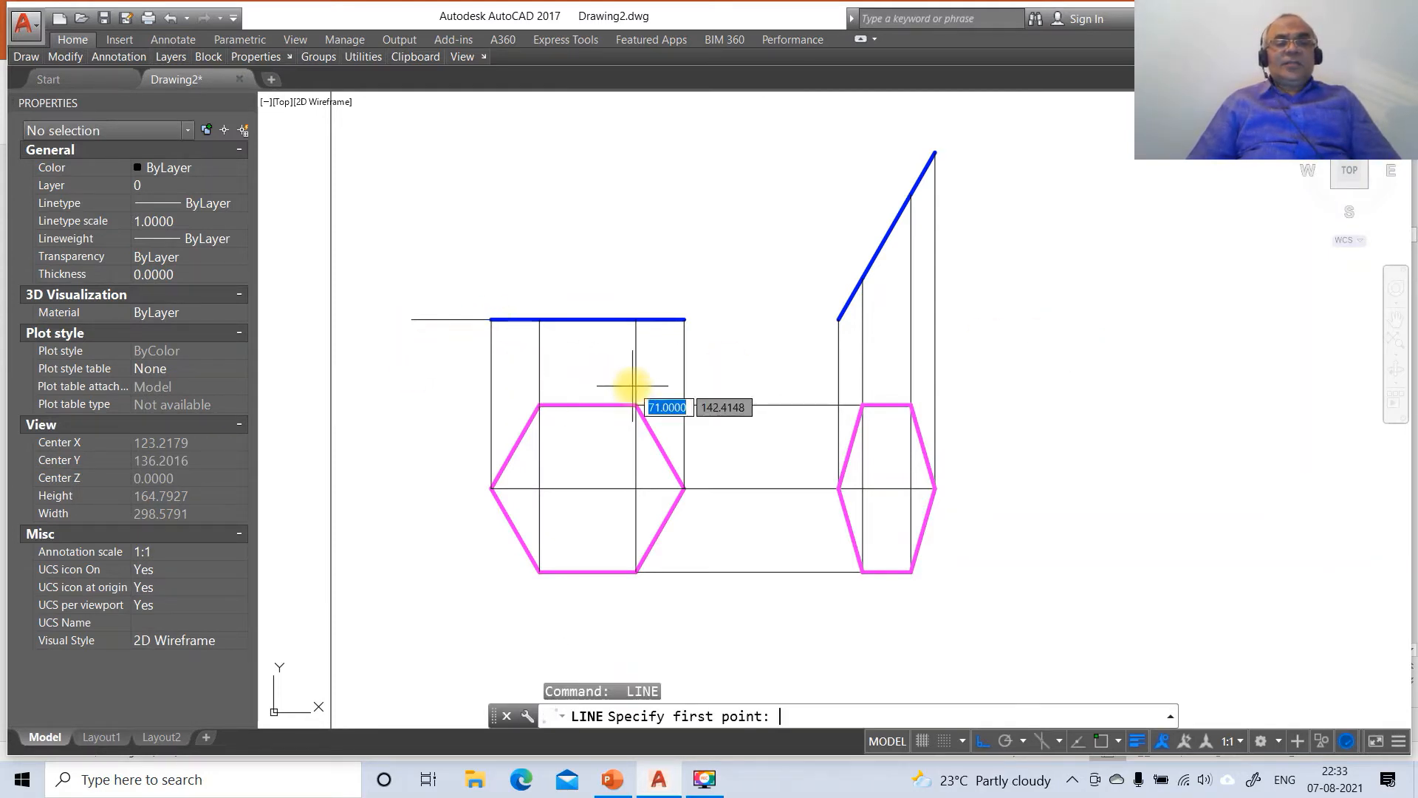
{"action": "type", "text": "INT"}
{"action": "key", "text": "Return"}
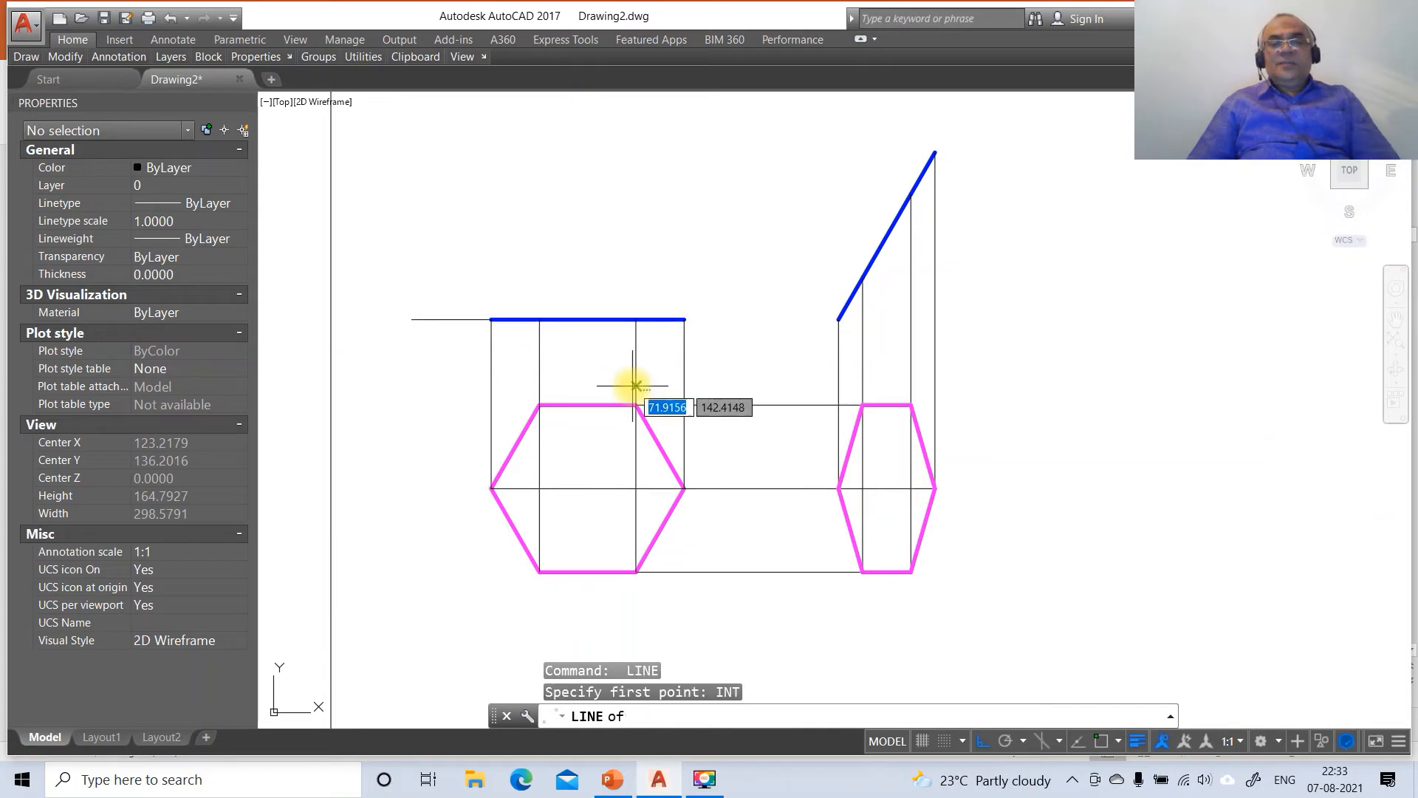
{"action": "left_click", "coordinate": [684, 319]}
{"action": "left_click", "coordinate": [1328, 353]}
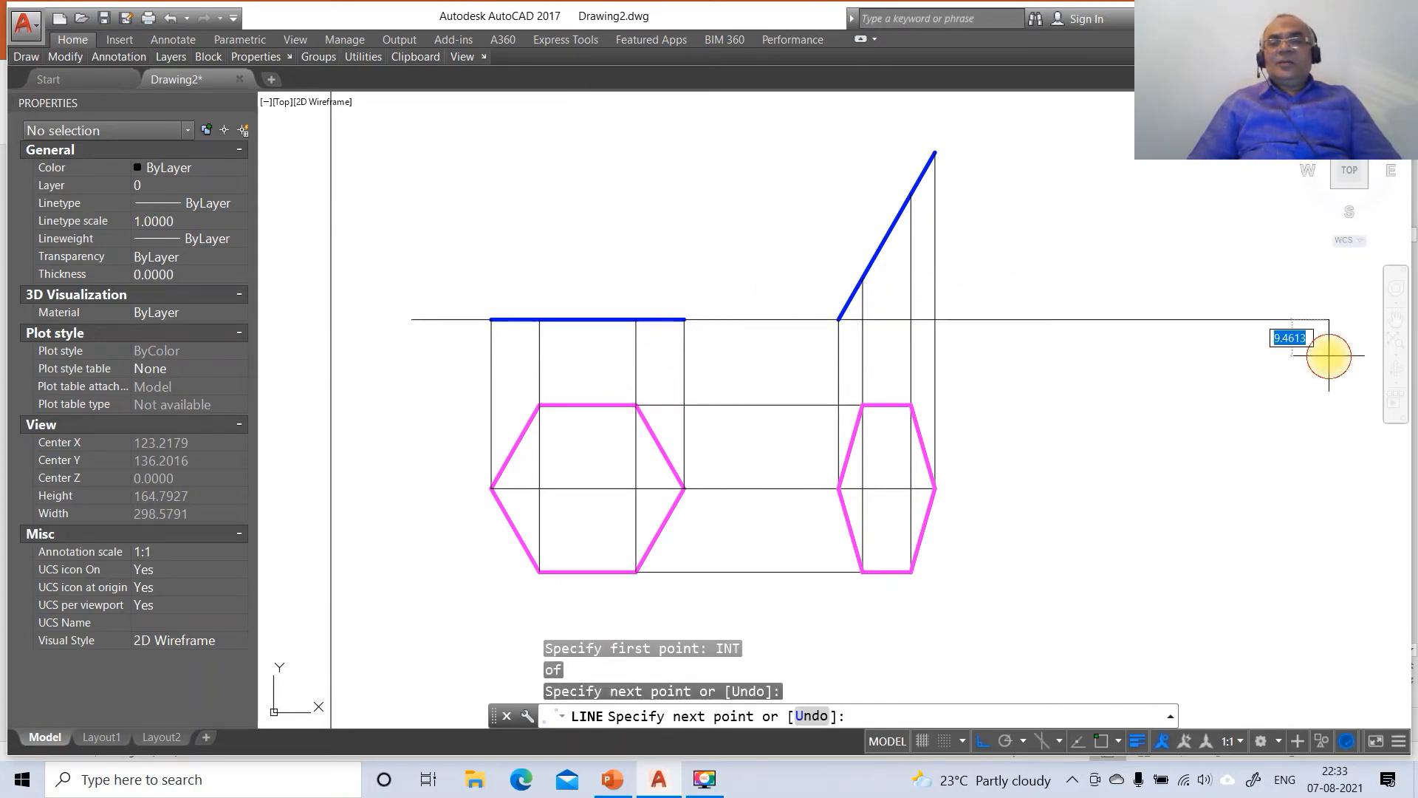
{"action": "key", "text": "Return"}
Copy the foreshortened hexagon with its inner lines horizontally to the right by about 60.5 mm.
{"action": "type", "text": "z"}
{"action": "key", "text": "Return"}
{"action": "type", "text": "P"}
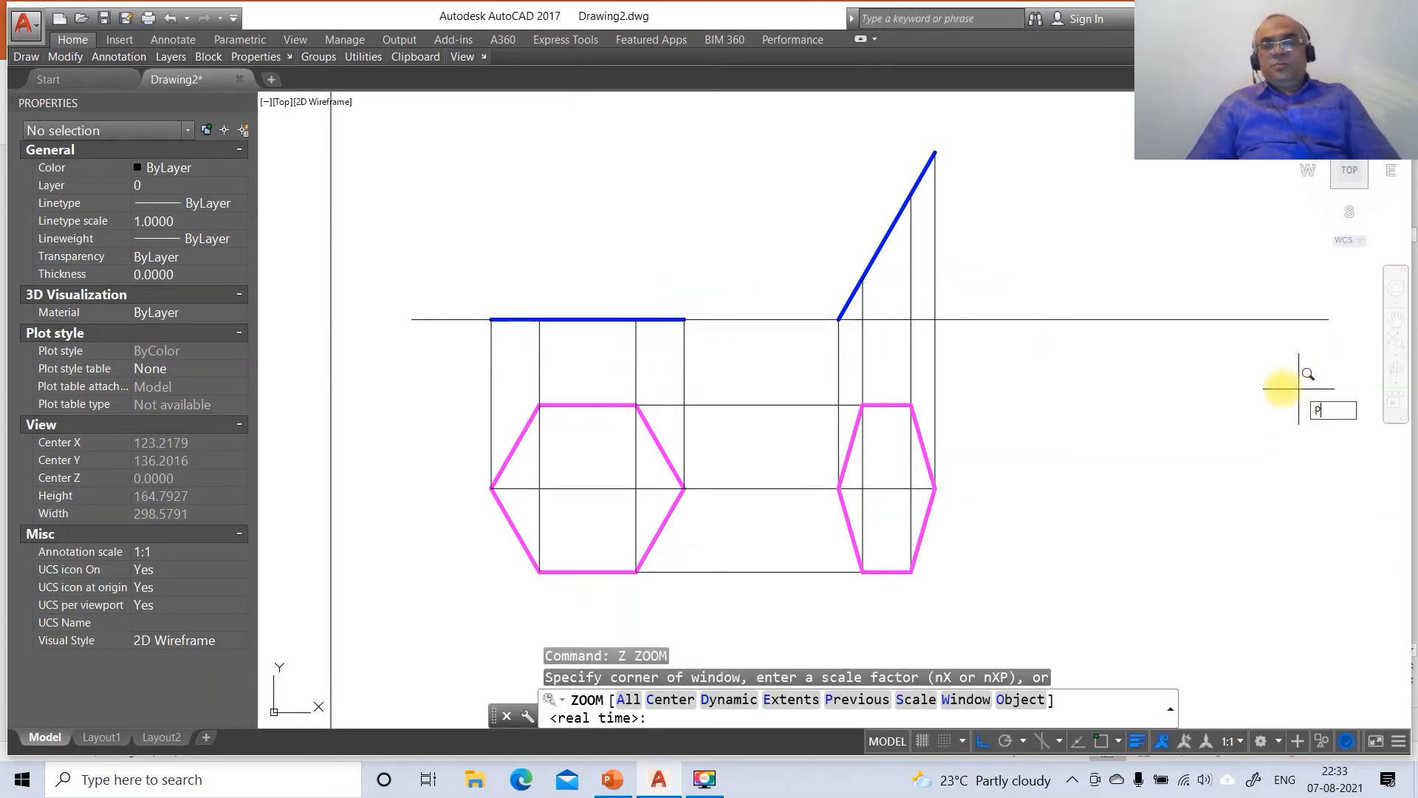
{"action": "key", "text": "Return"}
{"action": "type", "text": "co"}
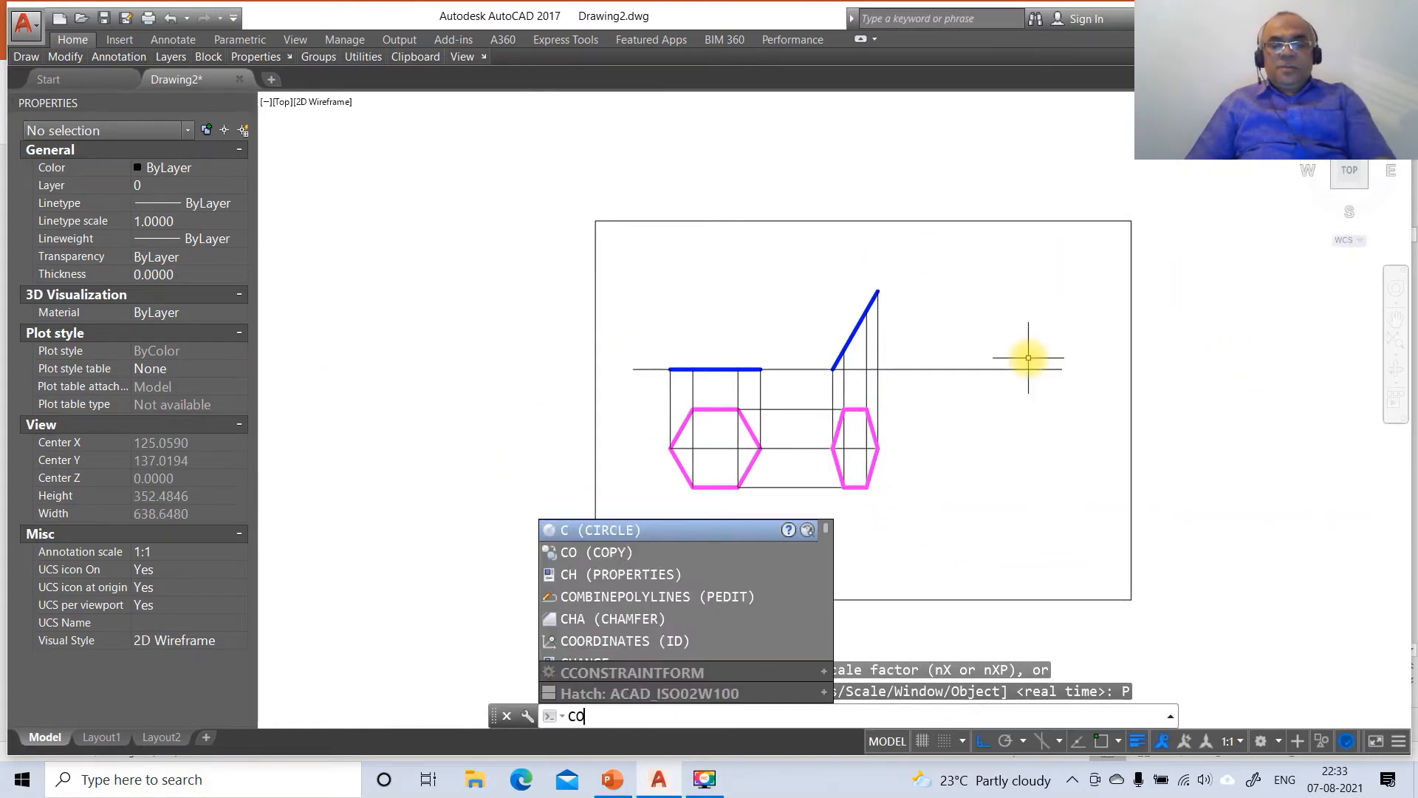
{"action": "key", "text": "Return"}
{"action": "left_click", "coordinate": [806, 390]}
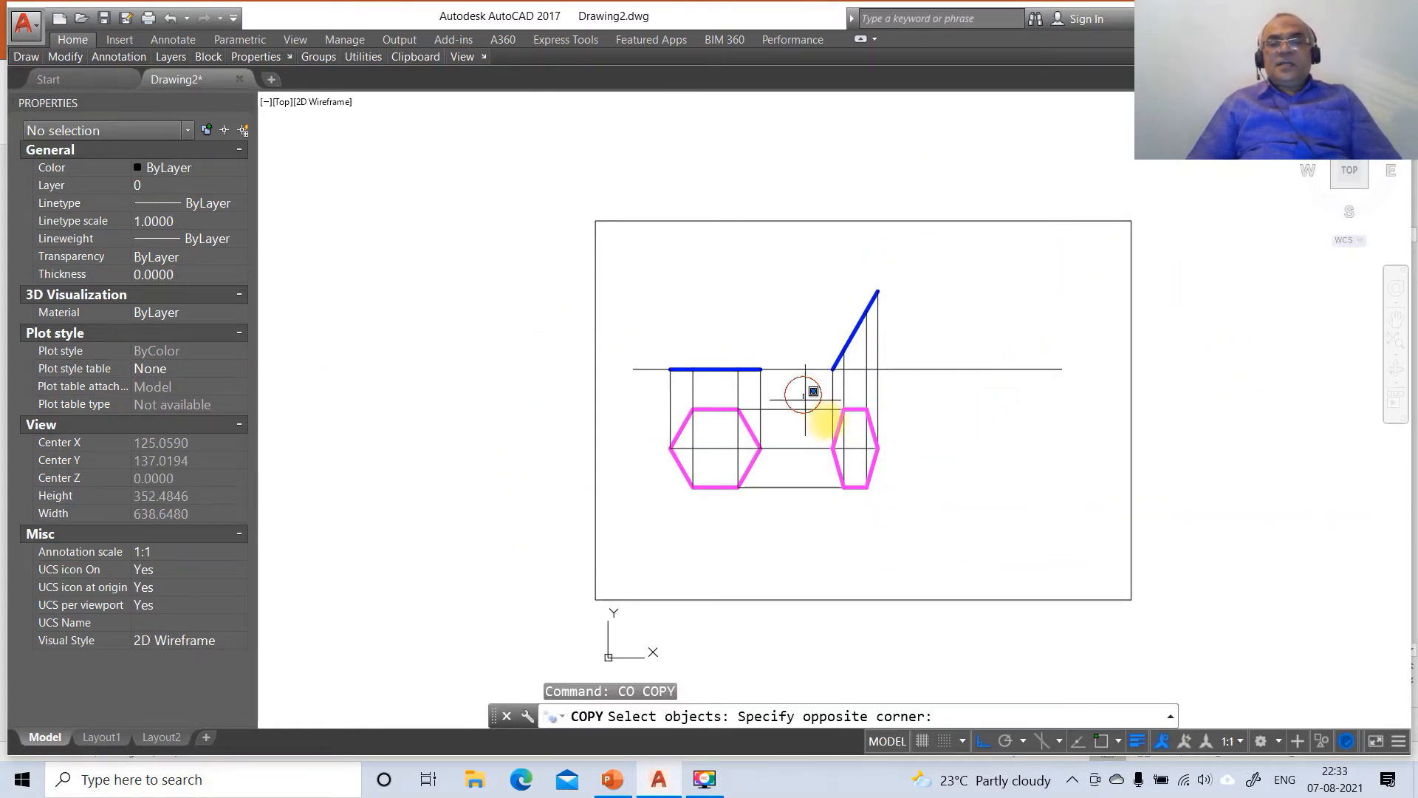
{"action": "left_click", "coordinate": [942, 523]}
{"action": "key", "text": "Return"}
{"action": "left_click", "coordinate": [885, 529]}
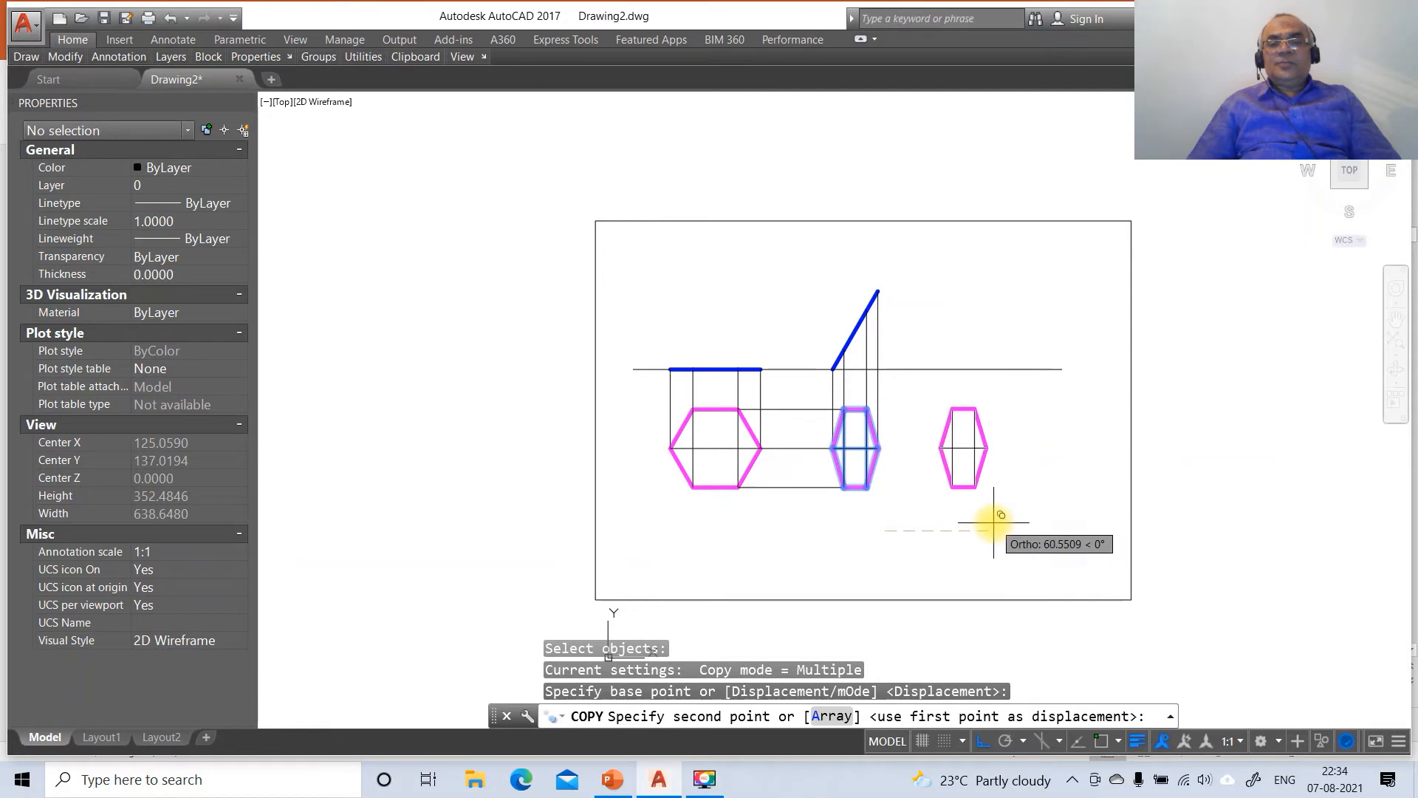
{"action": "left_click", "coordinate": [993, 522]}
{"action": "key", "text": "Return"}
Rotate the copied foreshortened hexagon with its inner lines by 90 degrees about a point near its centre.
{"action": "type", "text": "Z"}
{"action": "key", "text": "Return"}
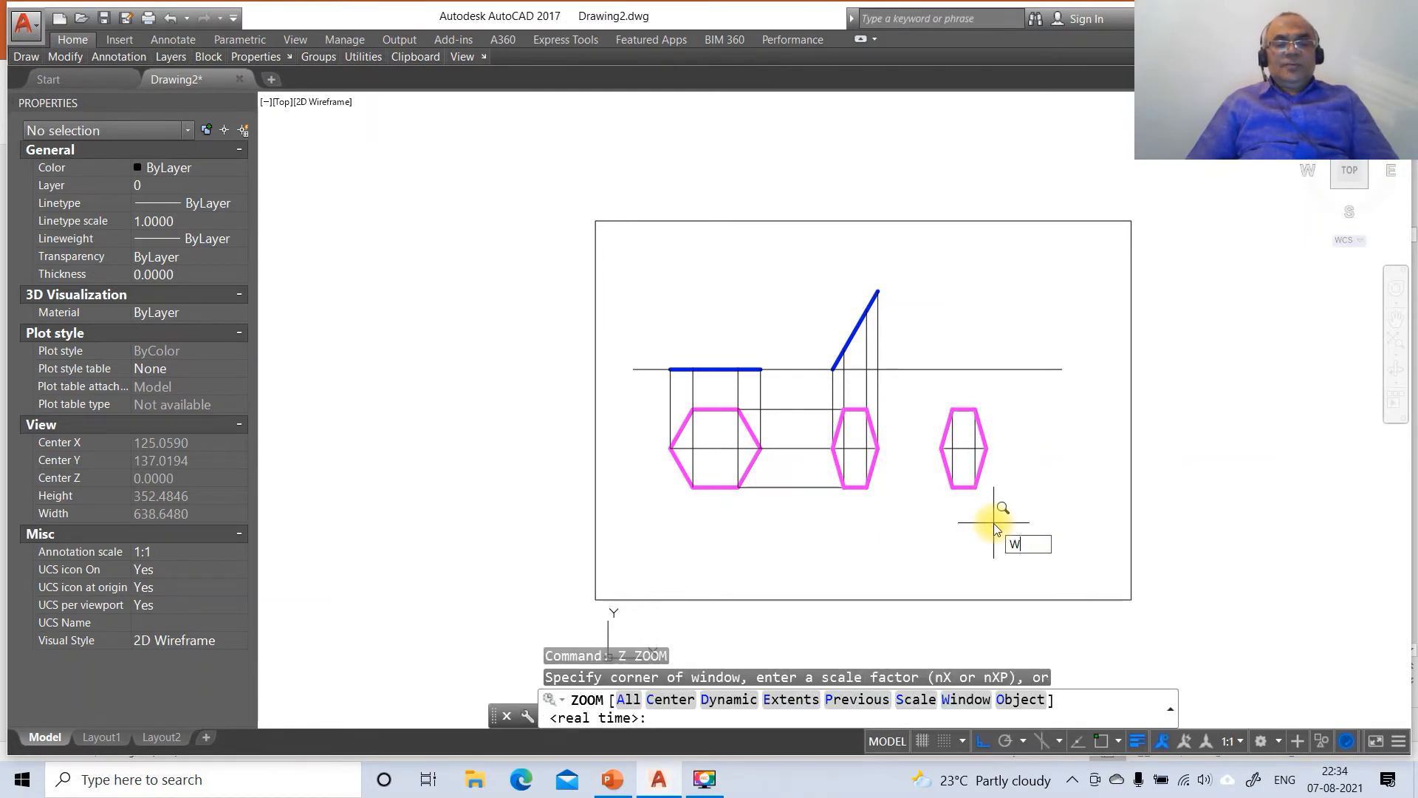
{"action": "type", "text": "W"}
{"action": "key", "text": "Return"}
{"action": "left_click", "coordinate": [767, 267]}
{"action": "left_click", "coordinate": [1137, 555]}
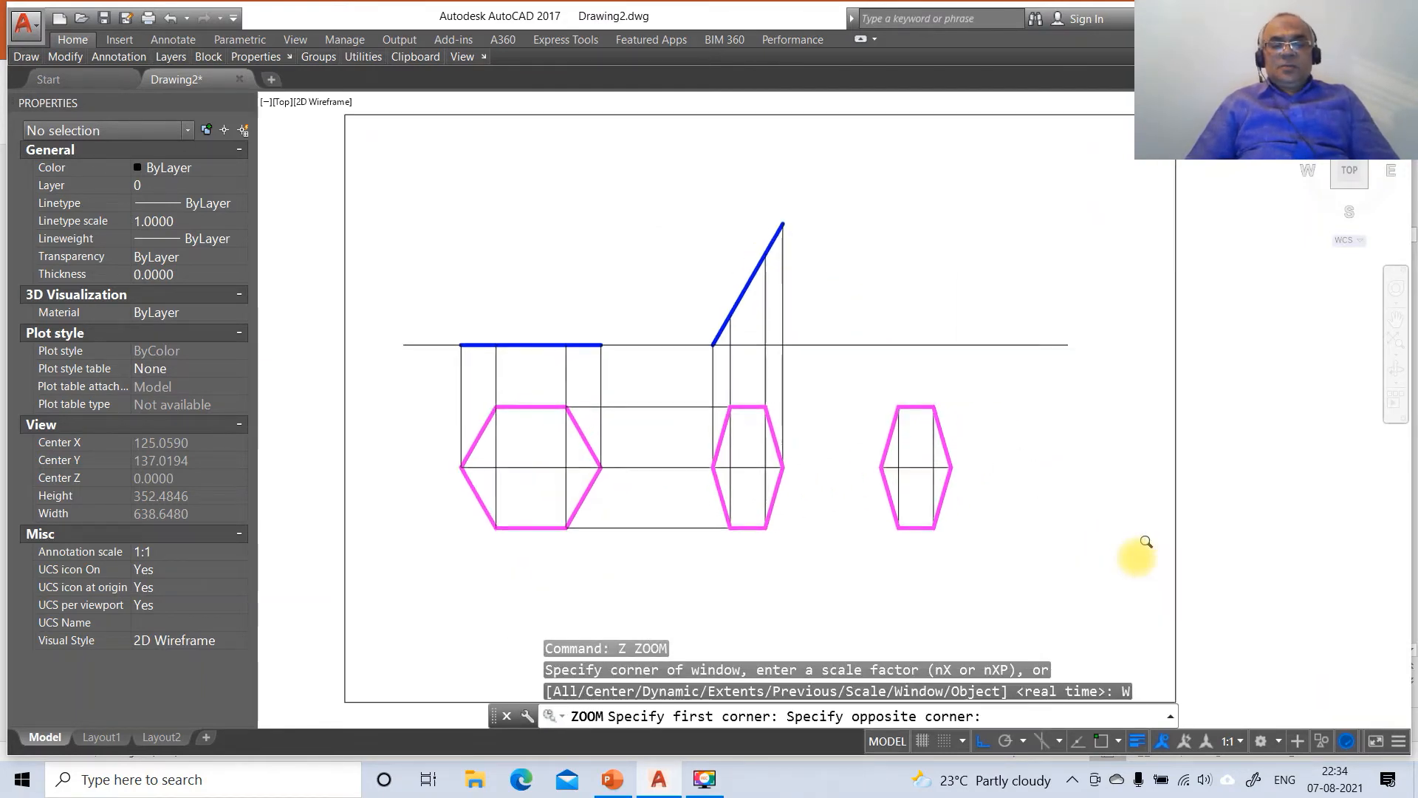
{"action": "type", "text": "RO"}
{"action": "key", "text": "Return"}
{"action": "left_click", "coordinate": [765, 359]}
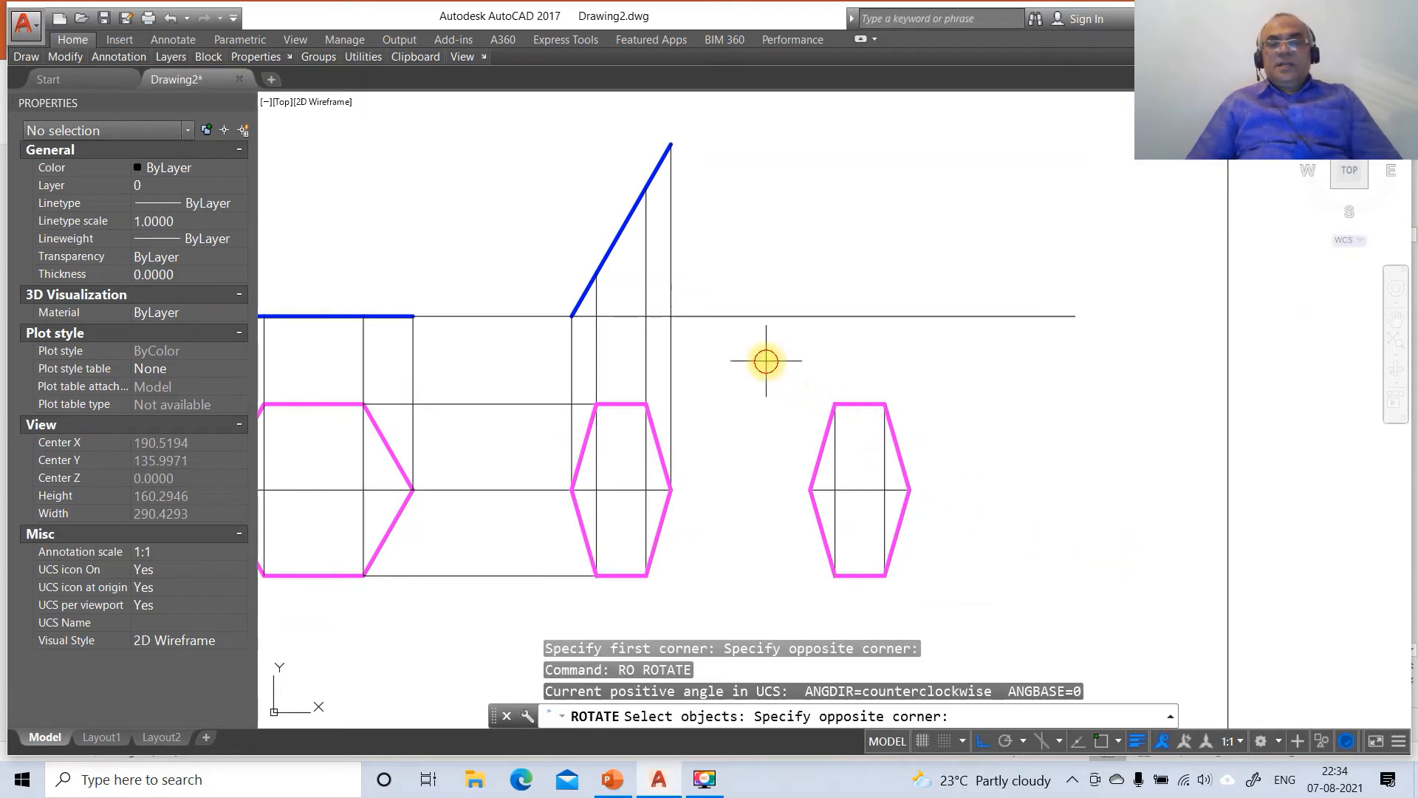
{"action": "left_click", "coordinate": [1062, 664]}
{"action": "key", "text": "Return"}
{"action": "left_click", "coordinate": [863, 501]}
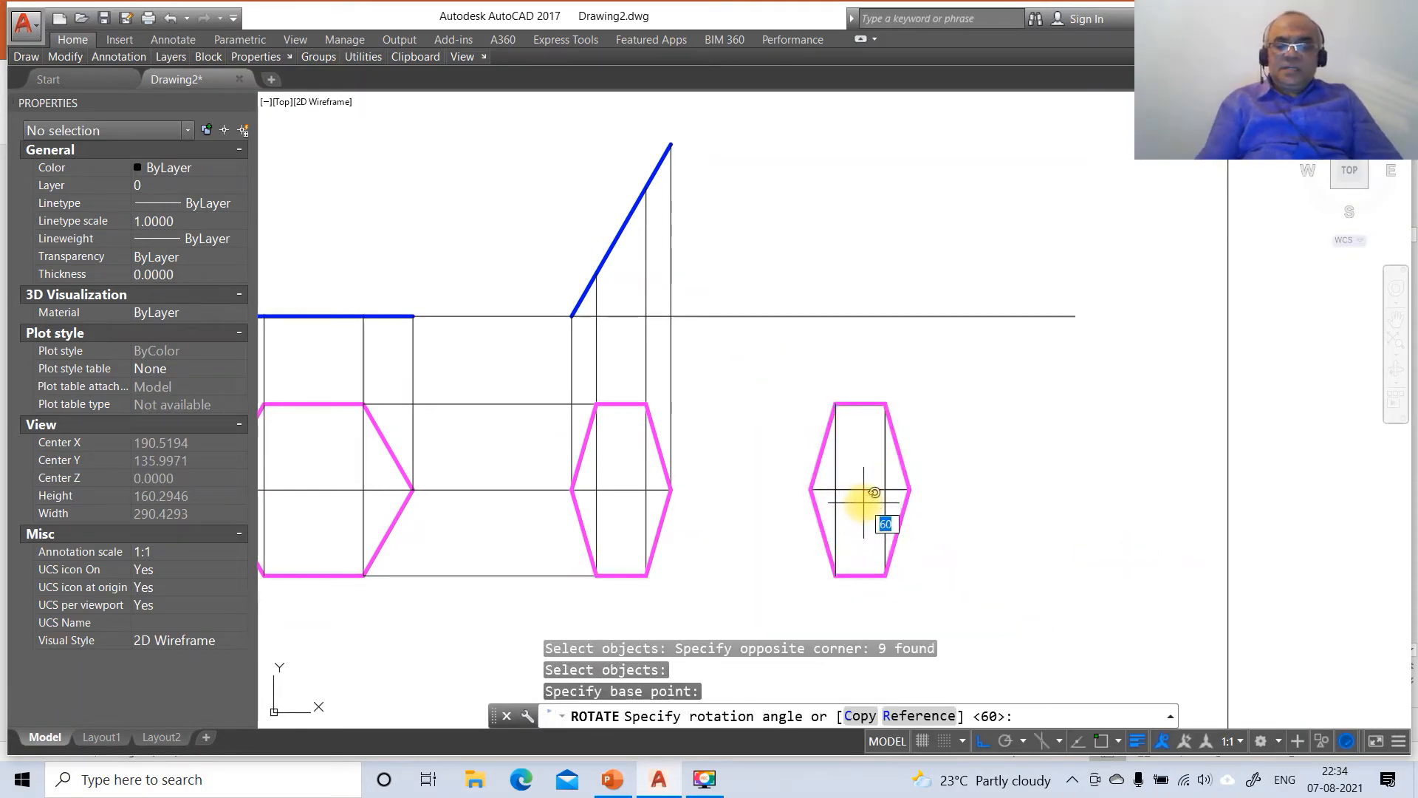
{"action": "key", "text": "Return"}
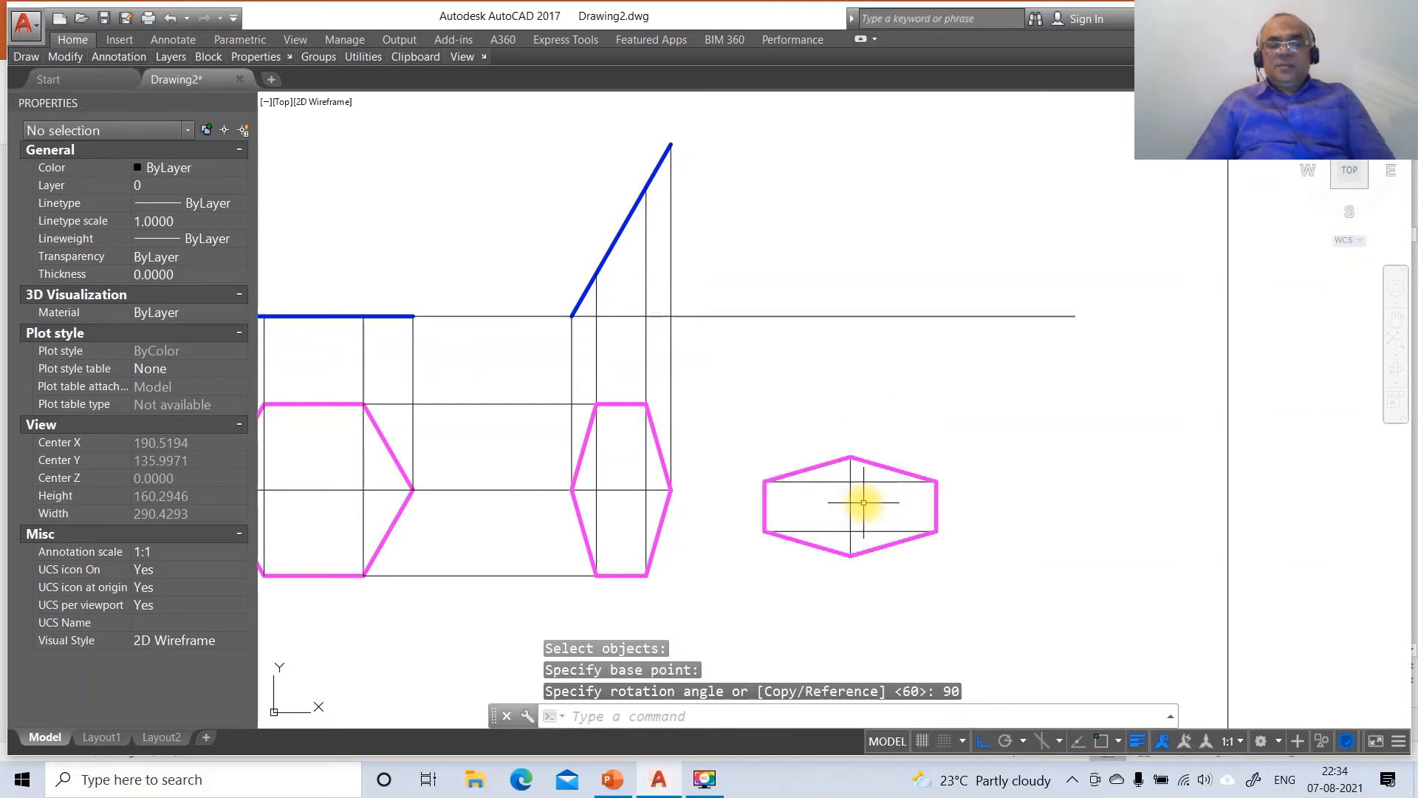
{"action": "type", "text": "m"}
{"action": "key", "text": "Return"}
{"action": "type", "text": "P"}
{"action": "key", "text": "Return"}
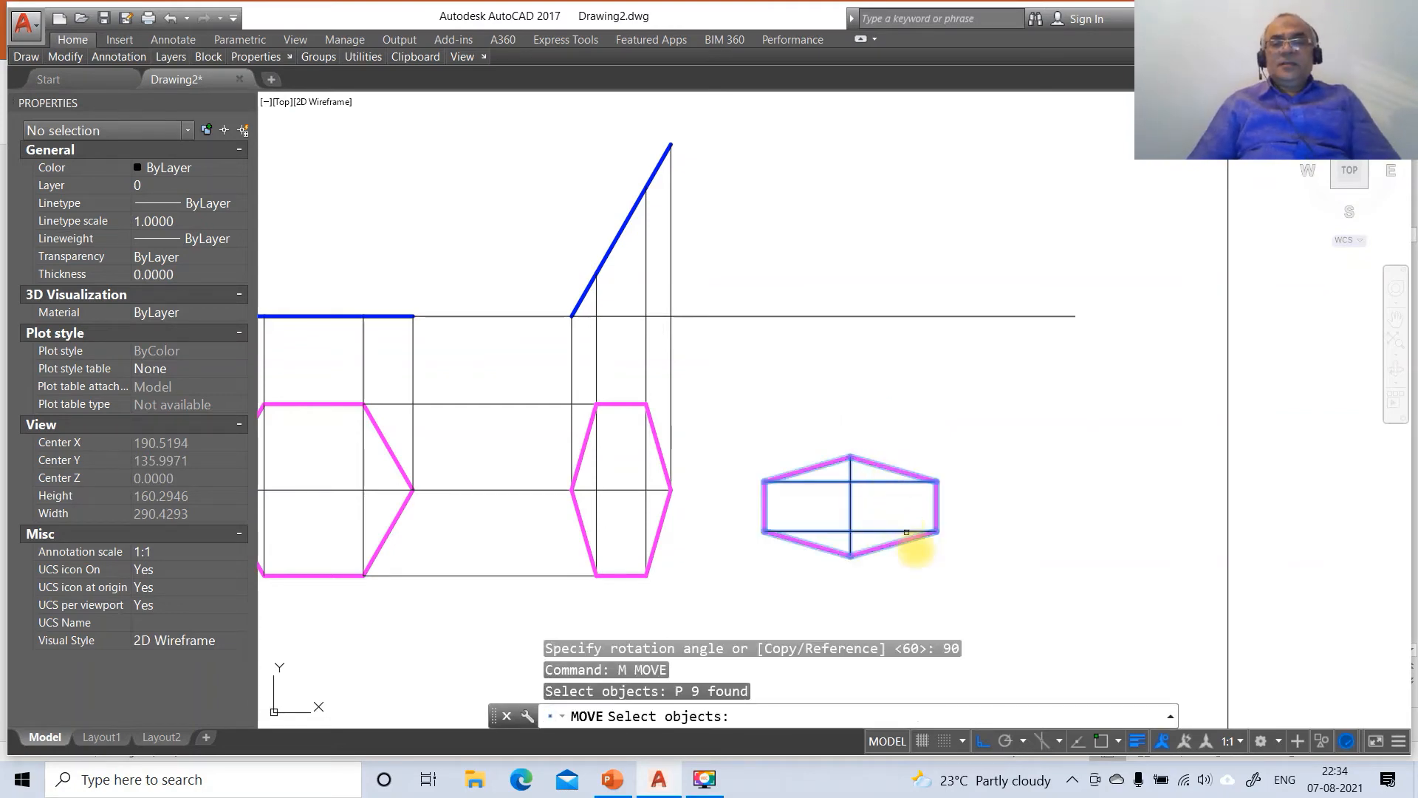
{"action": "key", "text": "Return"}
{"action": "left_click", "coordinate": [935, 565]}
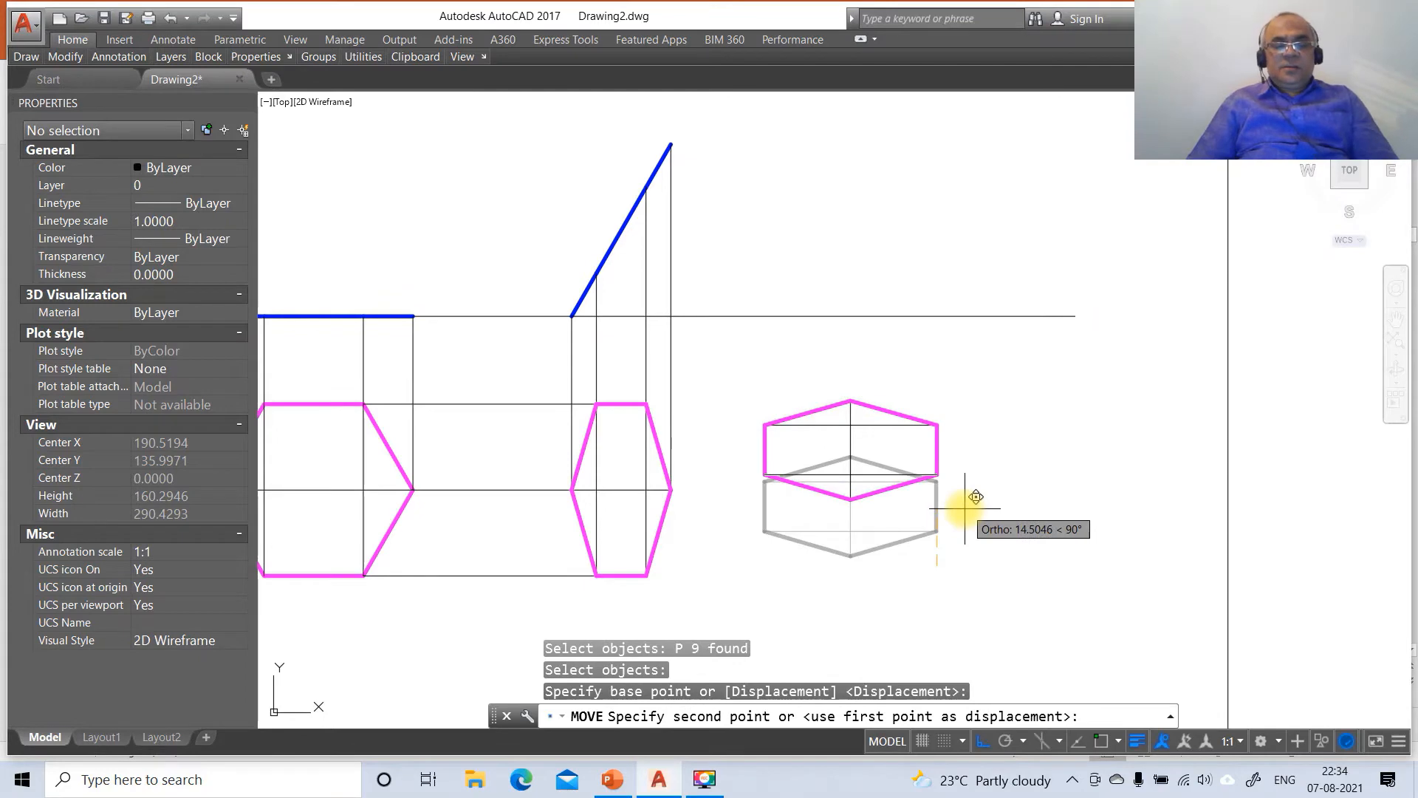
{"action": "key", "text": "Escape"}
Move the rotated hexagon by its top vertex vertically up onto the horizontal reference line.
{"action": "key", "text": "Return"}
{"action": "type", "text": "P"}
{"action": "key", "text": "Return"}
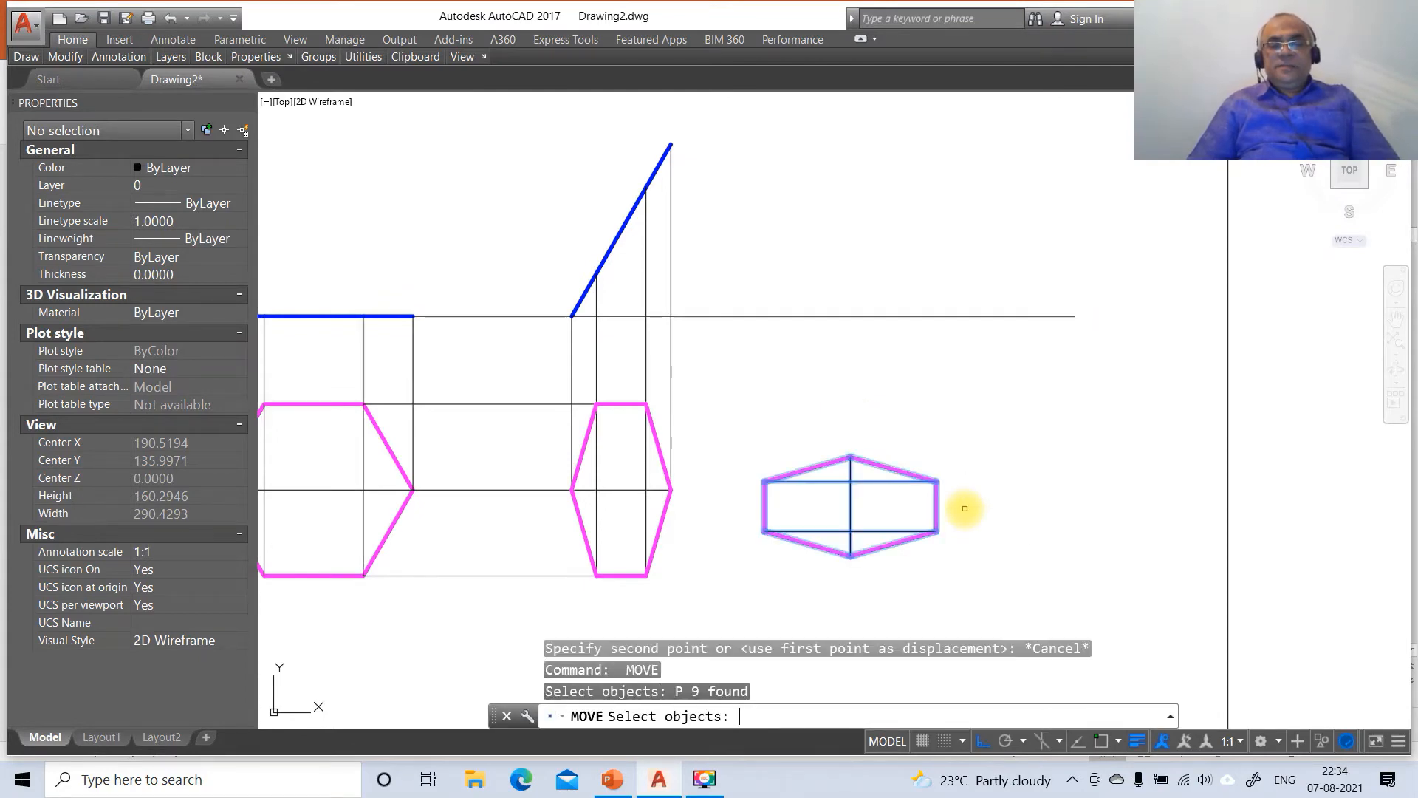
{"action": "key", "text": "Return"}
{"action": "key", "text": "Return"}
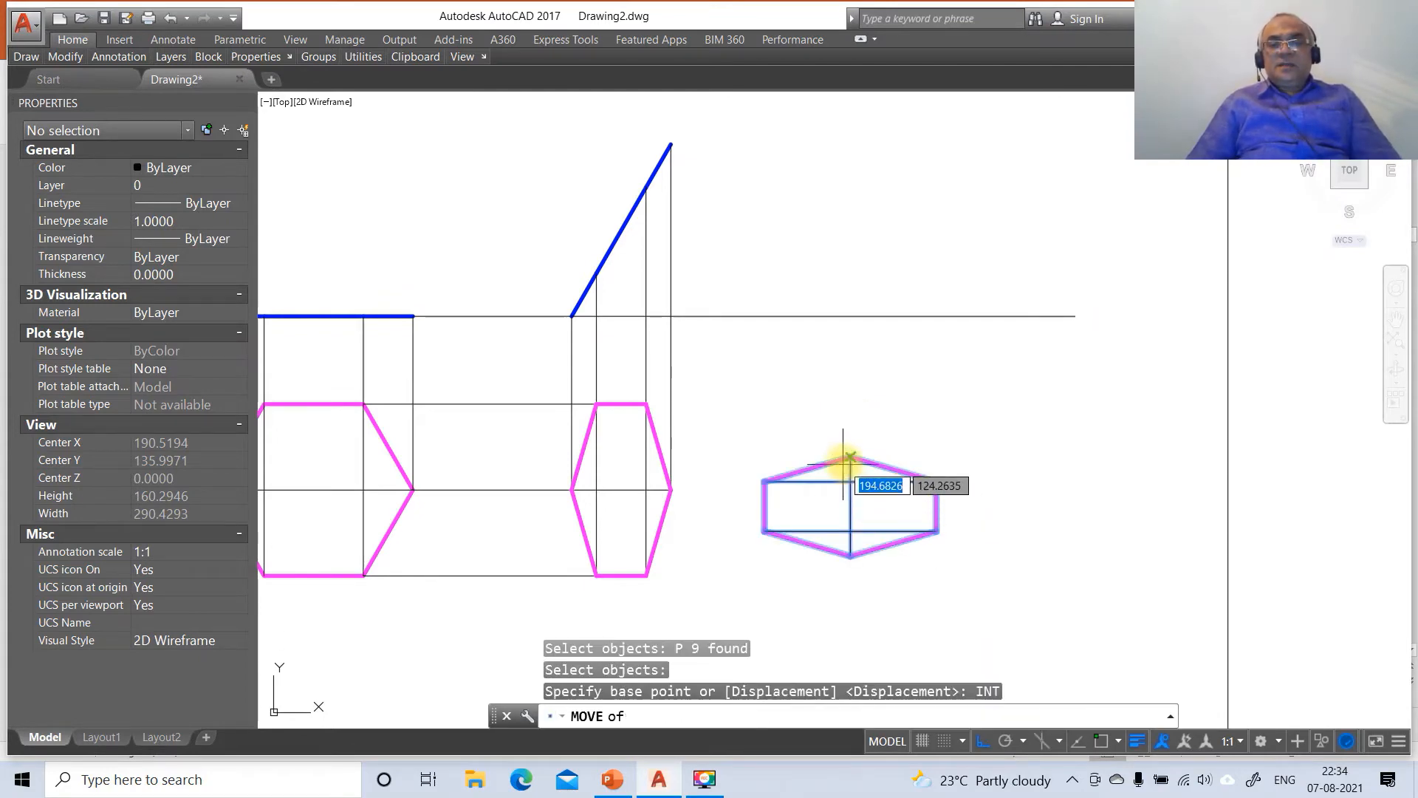
{"action": "left_click", "coordinate": [850, 459]}
{"action": "type", "text": "PER"}
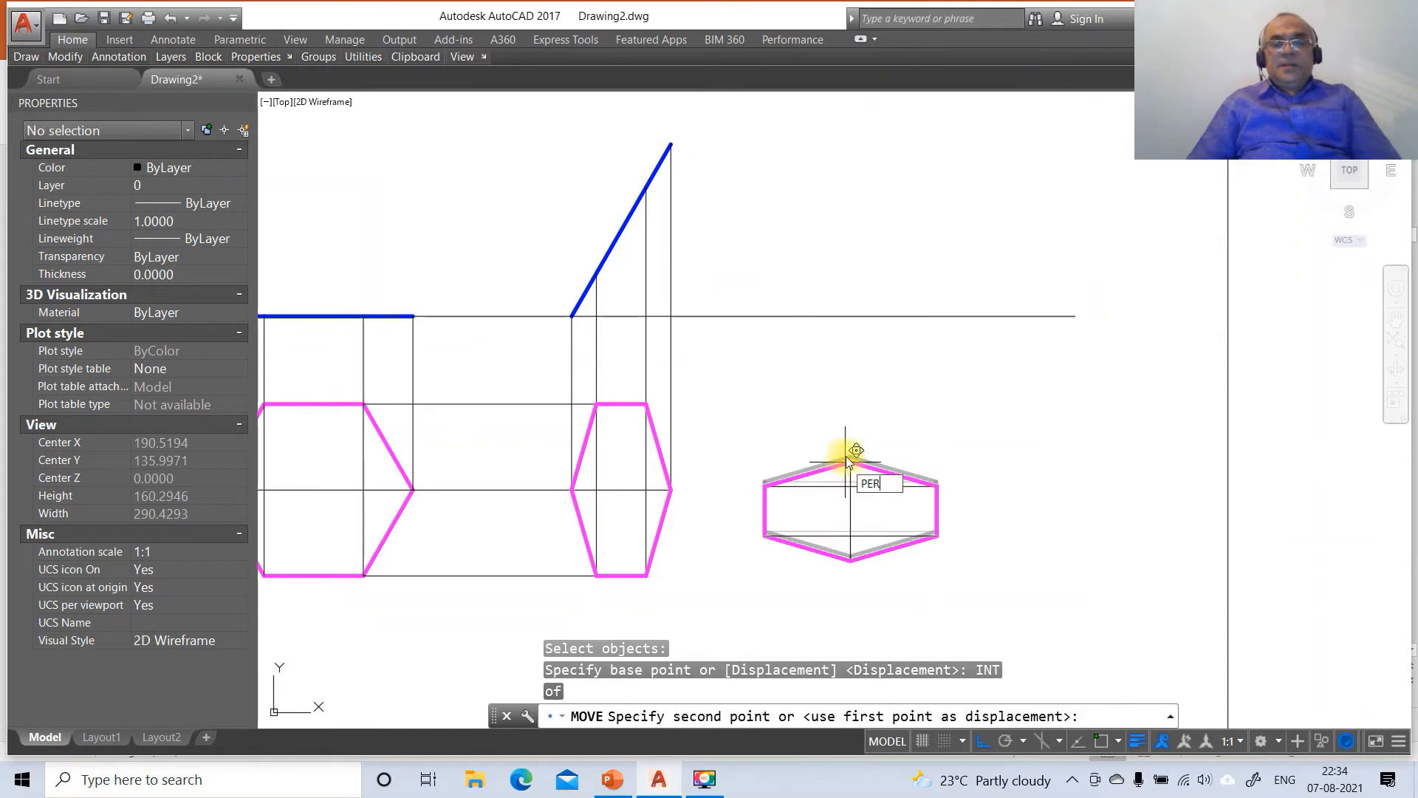
{"action": "key", "text": "Return"}
{"action": "left_click", "coordinate": [887, 318]}
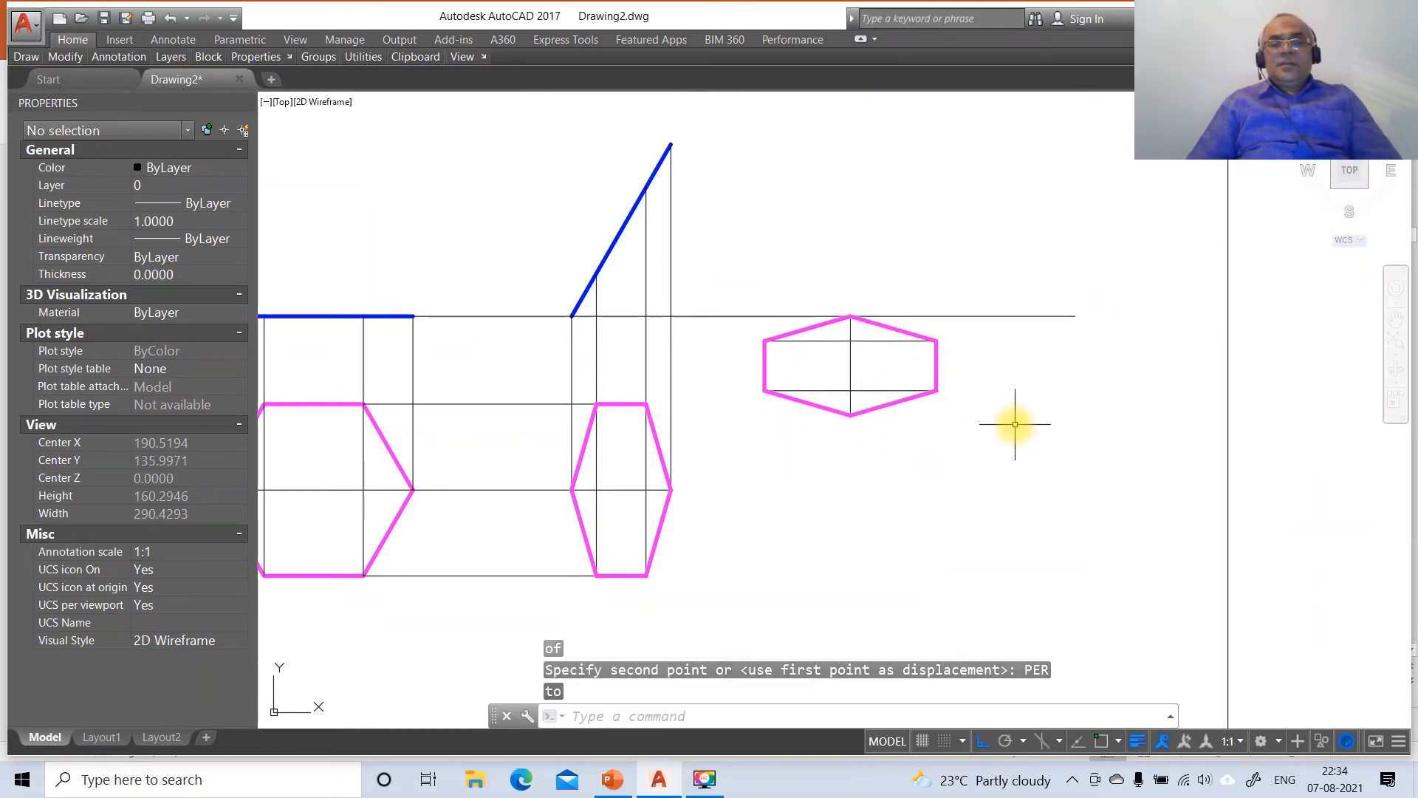
Shift the rotated hexagon a short distance horizontally to the right, keeping its top vertex on the reference line.
{"action": "type", "text": "M"}
{"action": "key", "text": "Return"}
{"action": "type", "text": "P"}
{"action": "key", "text": "Return"}
{"action": "key", "text": "Return"}
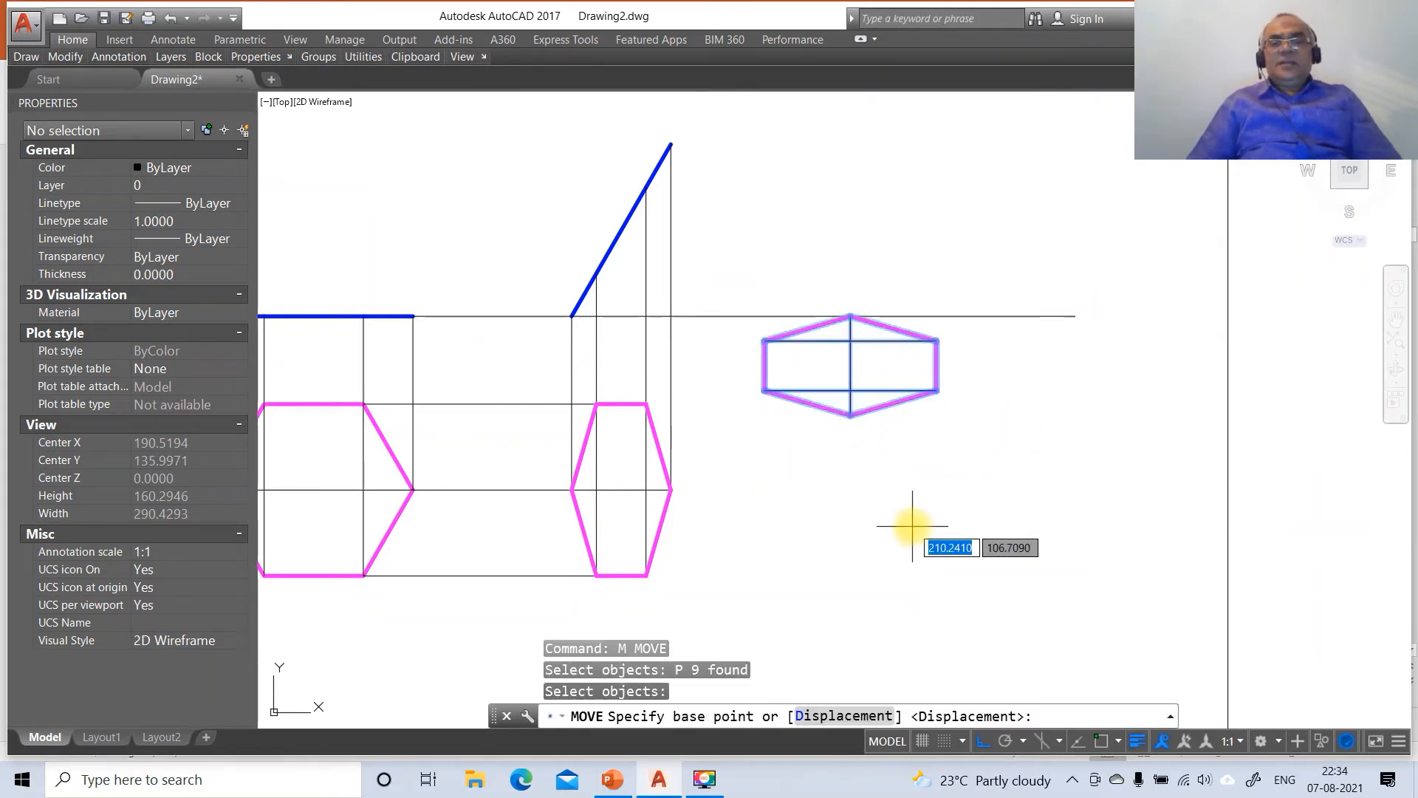
{"action": "left_click", "coordinate": [911, 525]}
{"action": "left_click", "coordinate": [943, 524]}
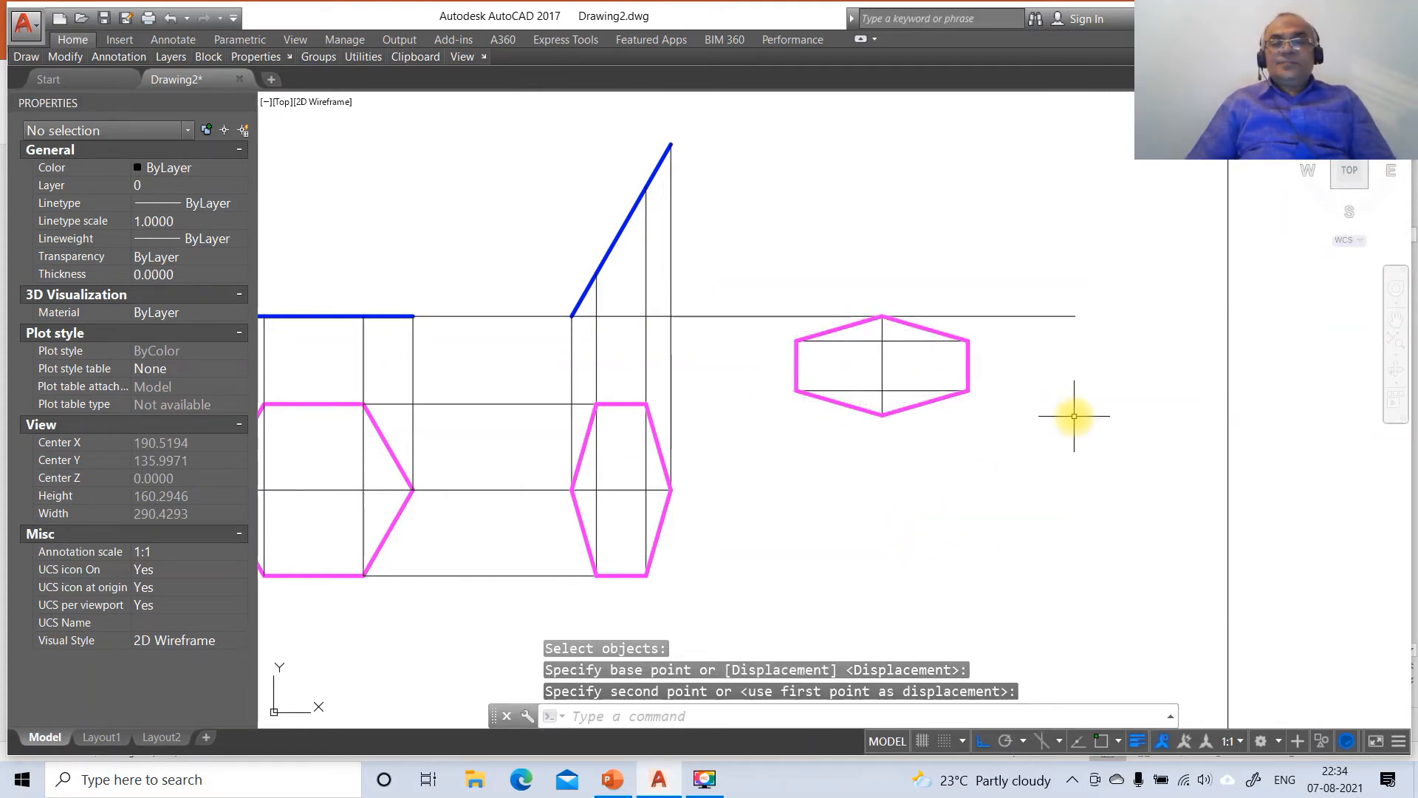
{"action": "left_click", "coordinate": [1035, 318]}
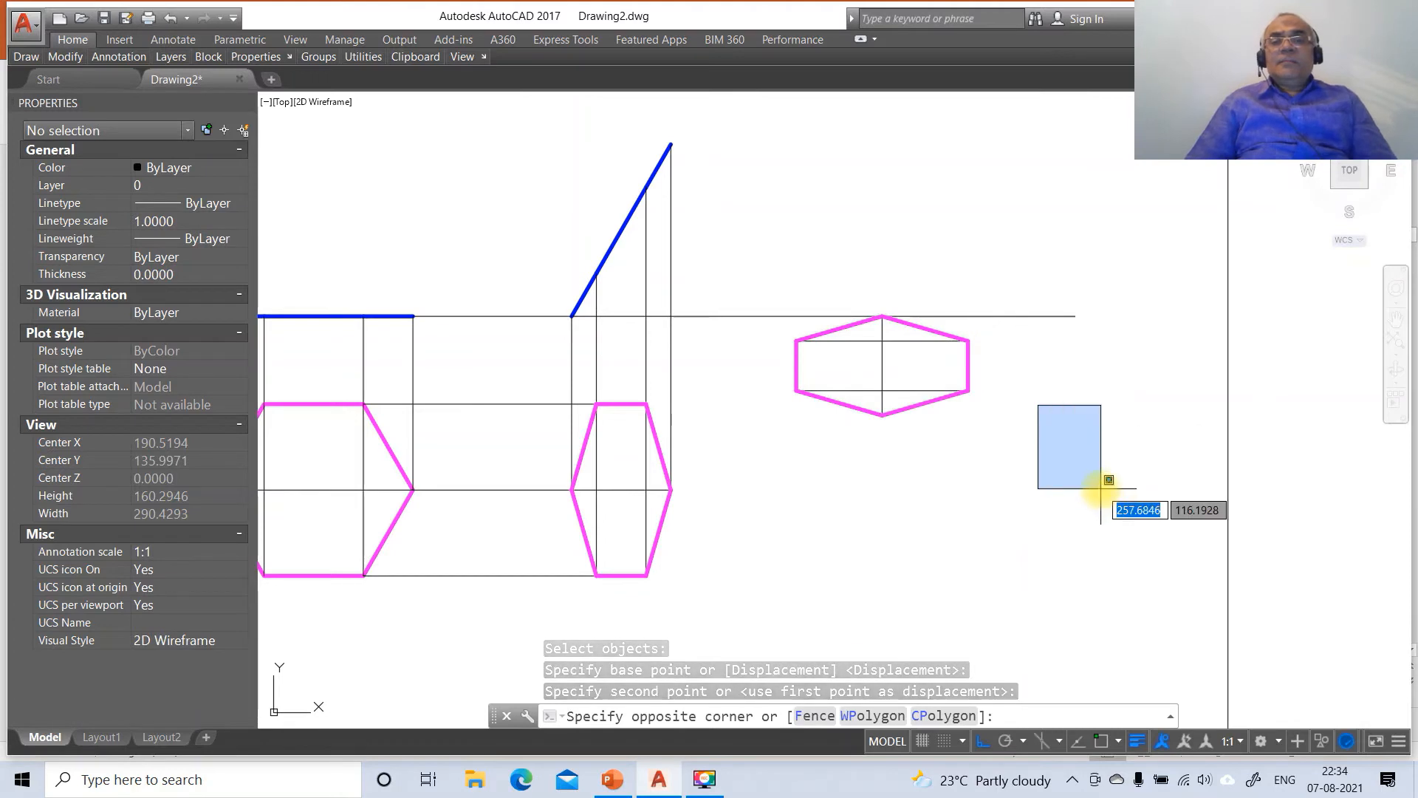
{"action": "key", "text": "Escape"}
{"action": "key", "text": "Escape"}
{"action": "key", "text": "Escape"}
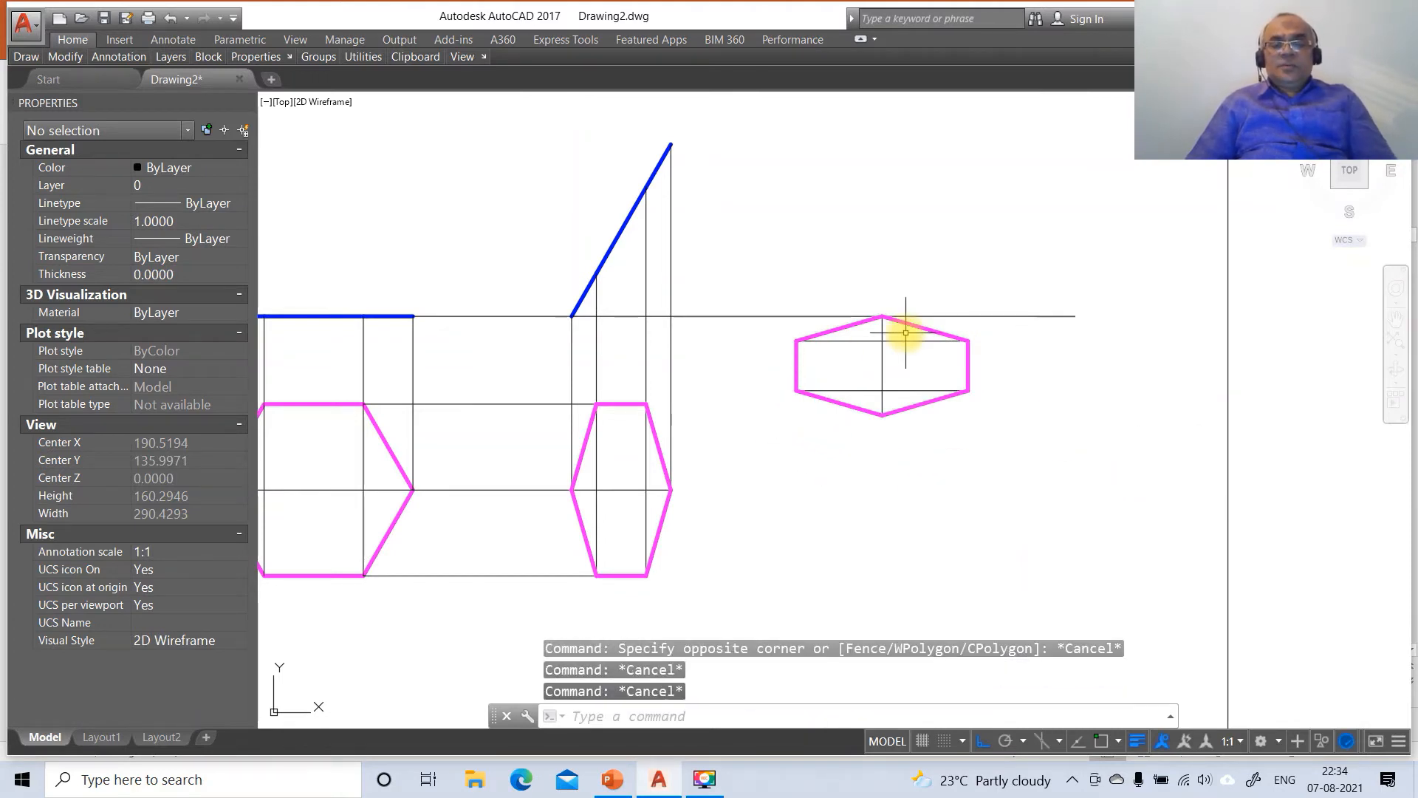
Draw a horizontal projector from the upper end of the inclined front view to beyond the rotated hexagon.
{"action": "type", "text": "L"}
{"action": "key", "text": "Return"}
{"action": "type", "text": "INT"}
{"action": "key", "text": "Return"}
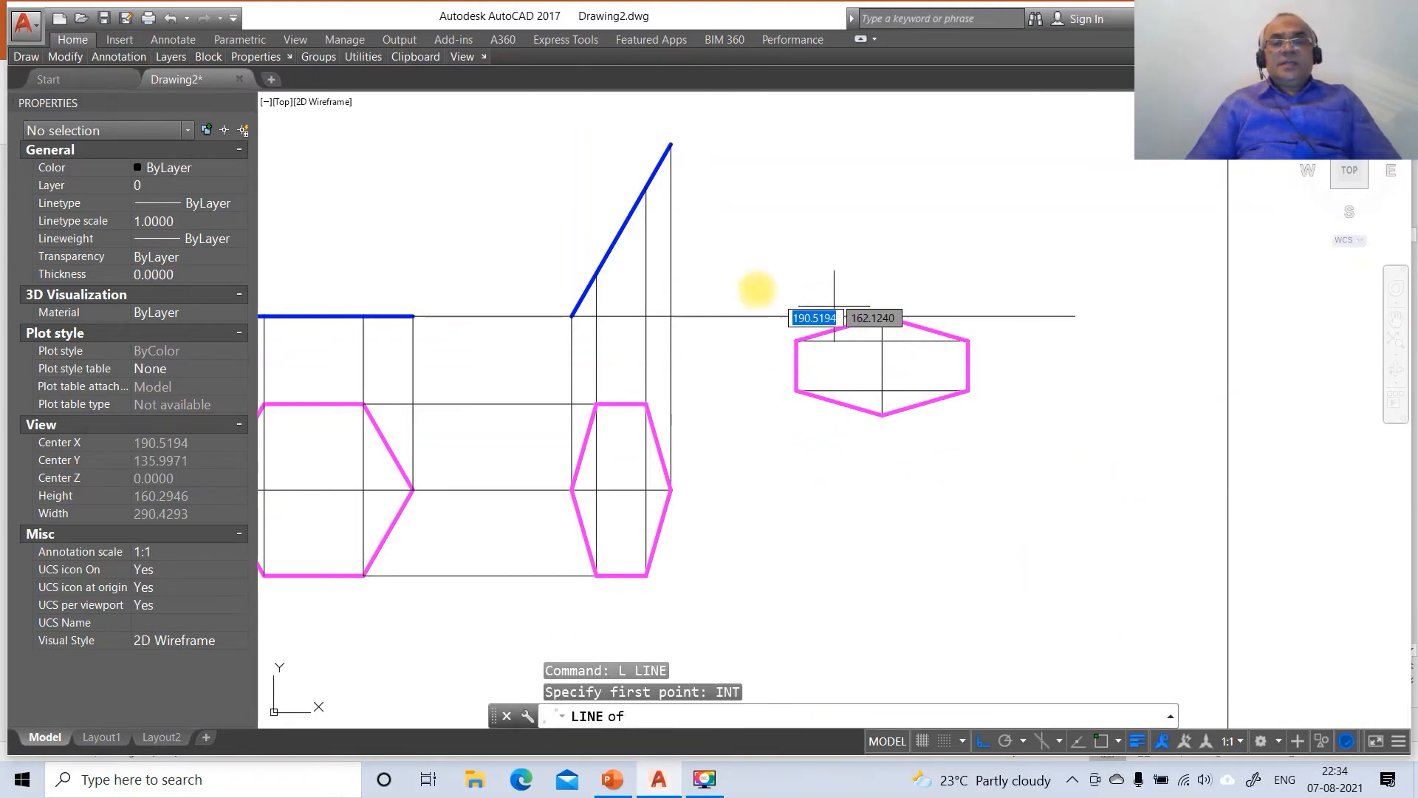
{"action": "left_click", "coordinate": [671, 144]}
{"action": "left_click", "coordinate": [1049, 172]}
{"action": "key", "text": "Return"}
Draw a vertical projector from the rotated hexagon's top vertex perpendicular to the uppermost horizontal projector.
{"action": "key", "text": "Return"}
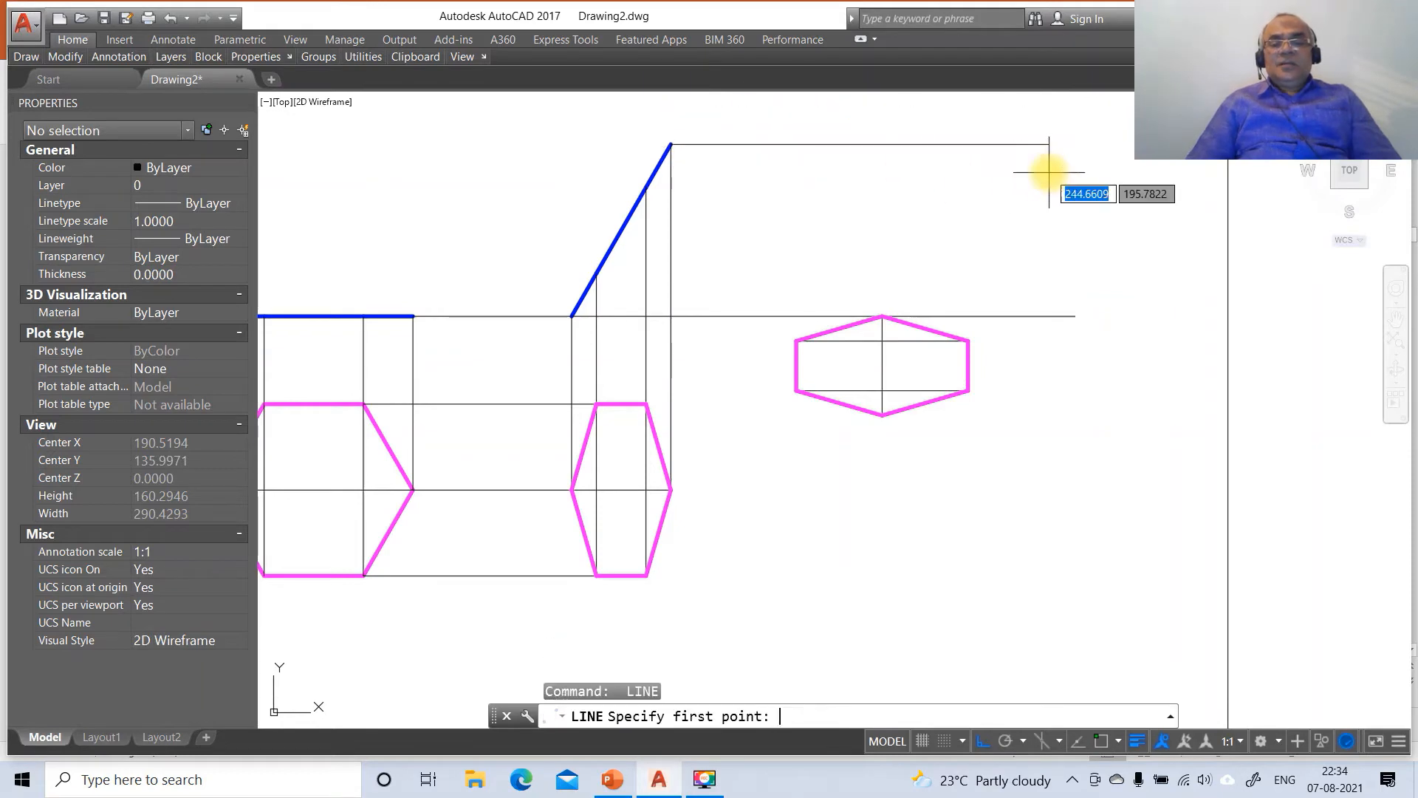
{"action": "type", "text": "INT"}
{"action": "key", "text": "Return"}
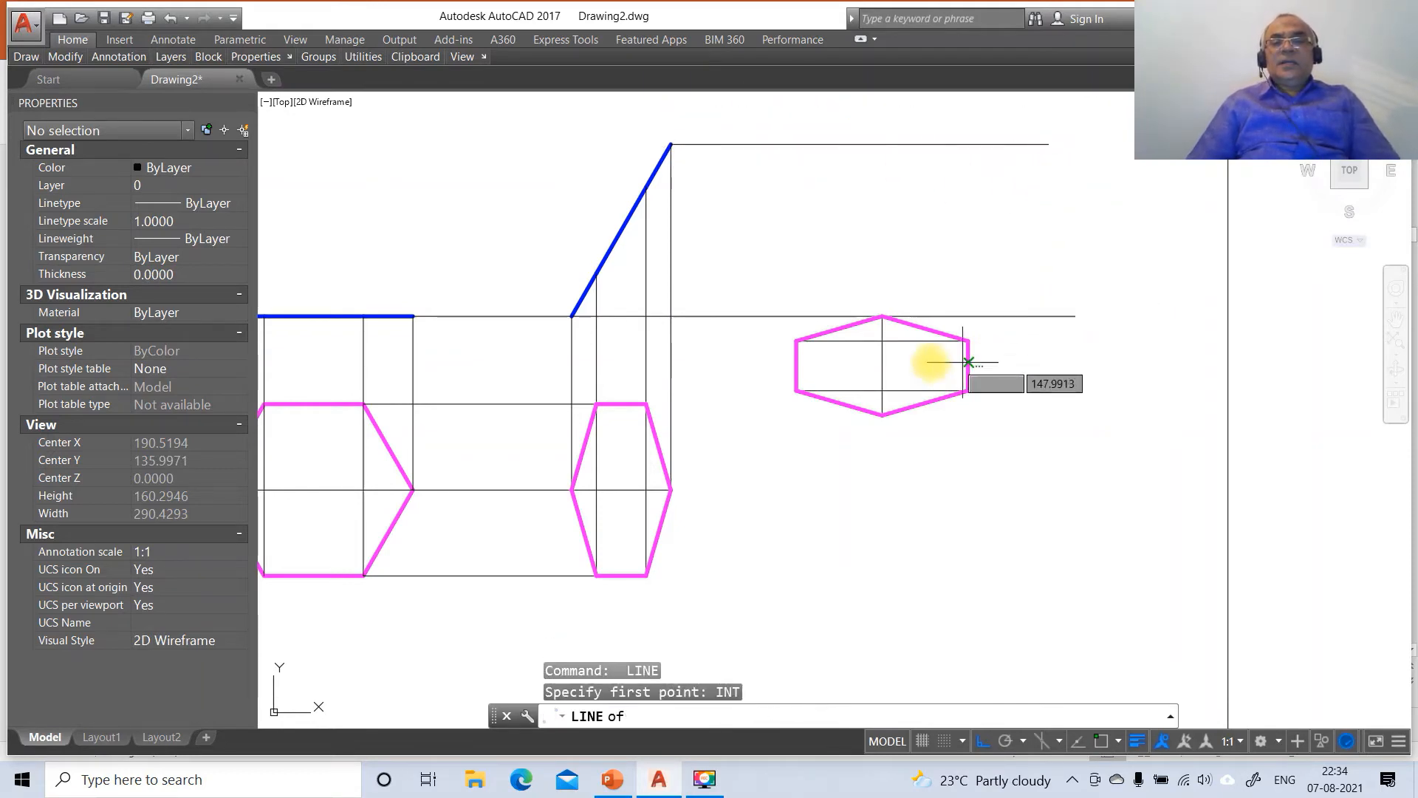
{"action": "left_click", "coordinate": [882, 317]}
{"action": "type", "text": "PER"}
{"action": "key", "text": "Return"}
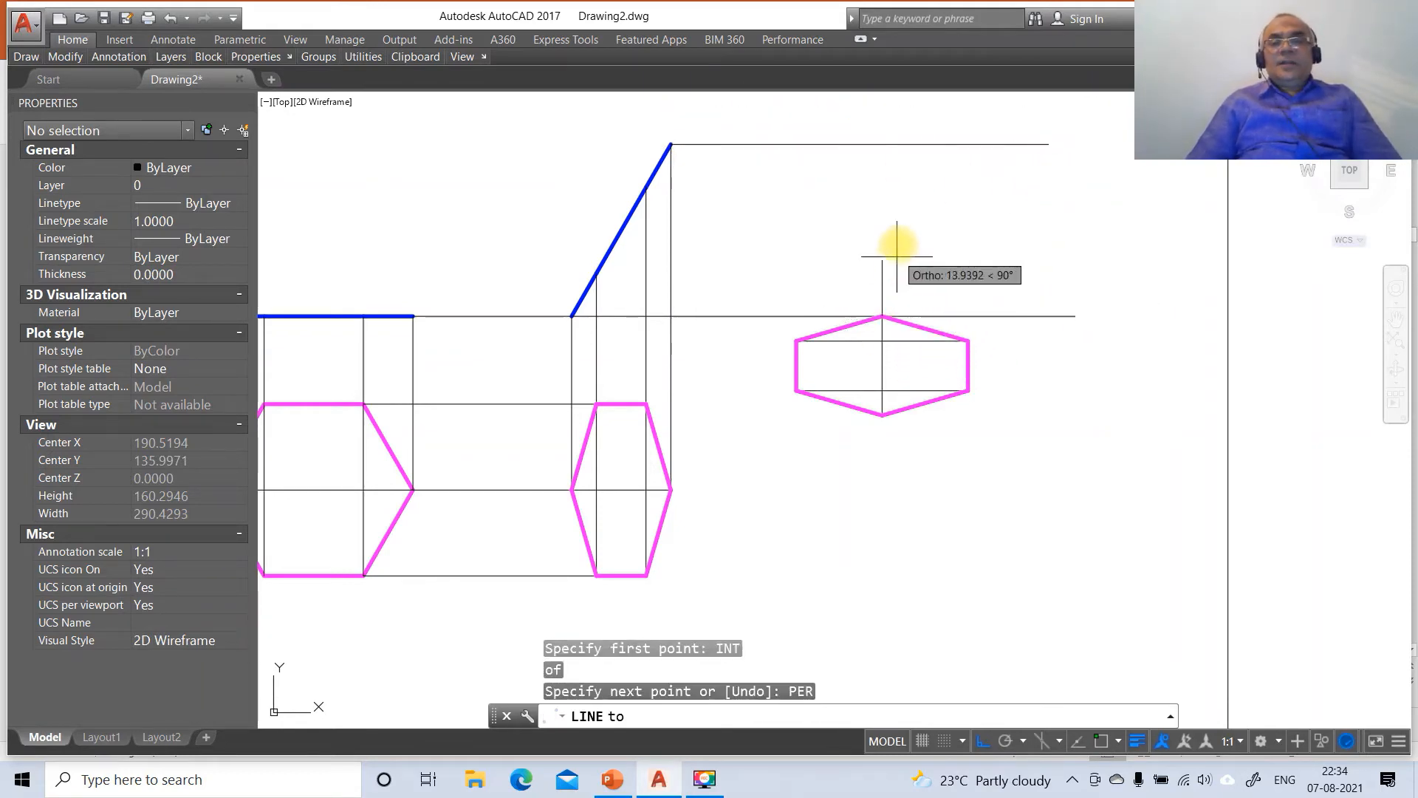
{"action": "left_click", "coordinate": [899, 149]}
{"action": "key", "text": "Return"}
Fillet the uppermost horizontal projector and the central vertical projector into a sharp corner with zero radius.
{"action": "type", "text": "f"}
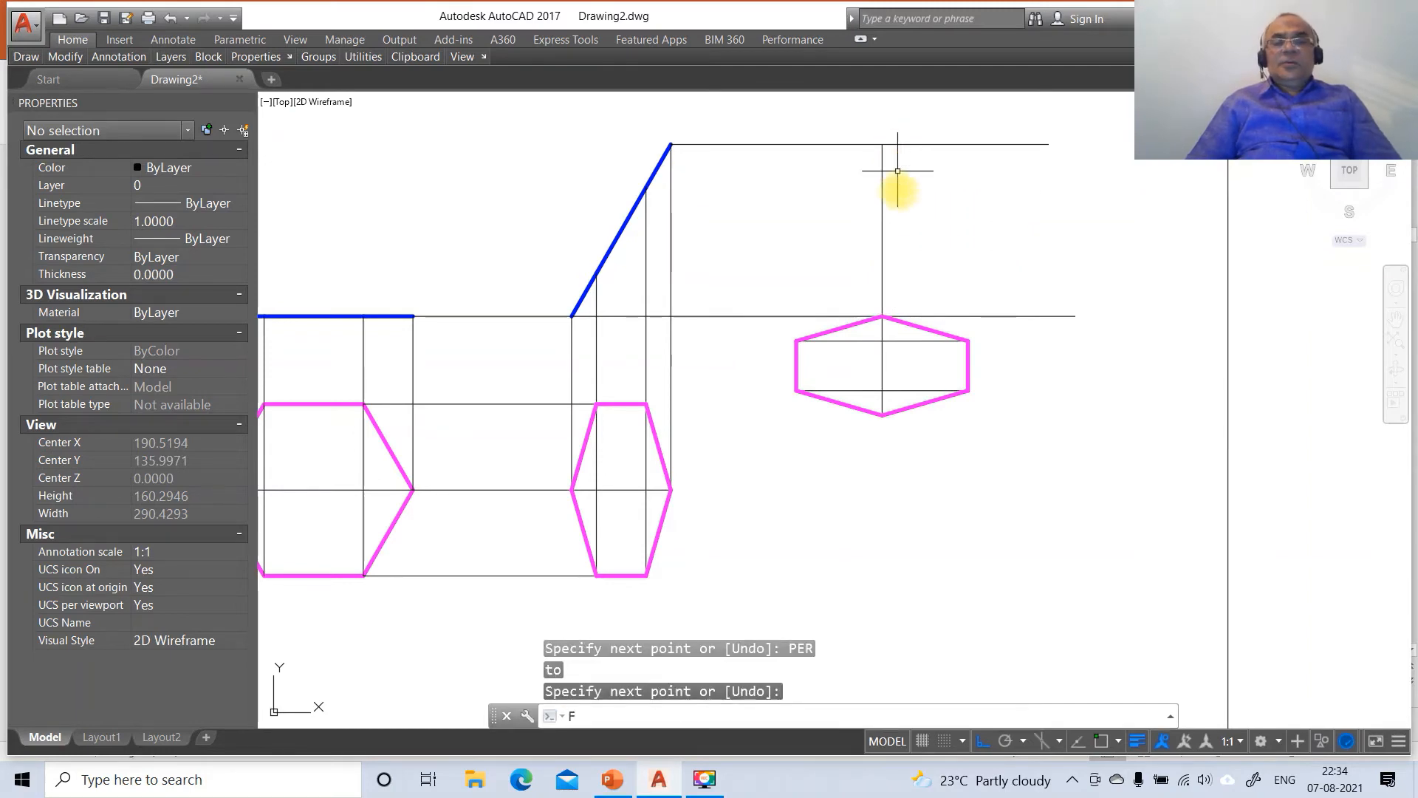
{"action": "key", "text": "Return"}
{"action": "left_click", "coordinate": [856, 146]}
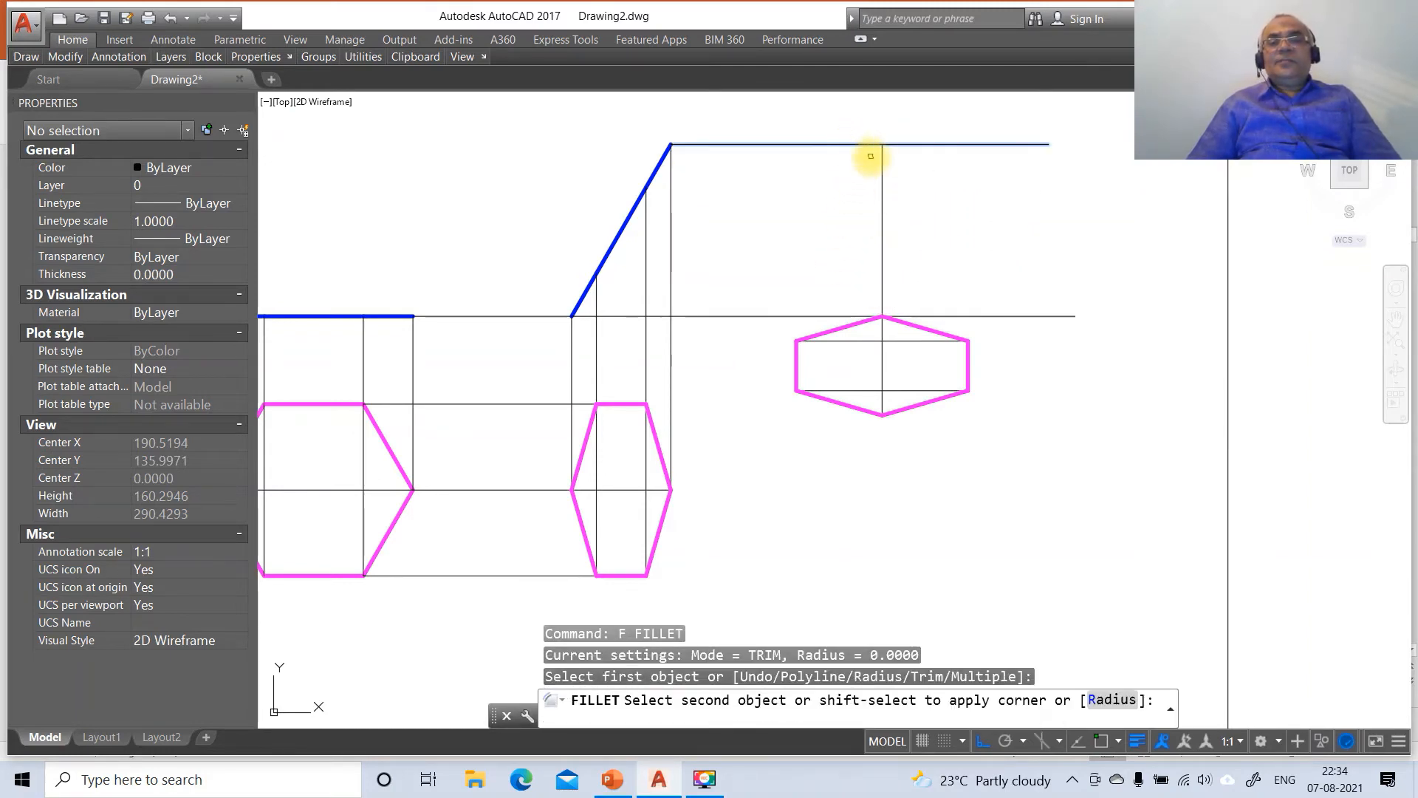
{"action": "left_click", "coordinate": [882, 166]}
Draw a horizontal projector from the upper intermediate point of the inclined front view to beyond the rotated hexagon.
{"action": "type", "text": "L"}
{"action": "key", "text": "Return"}
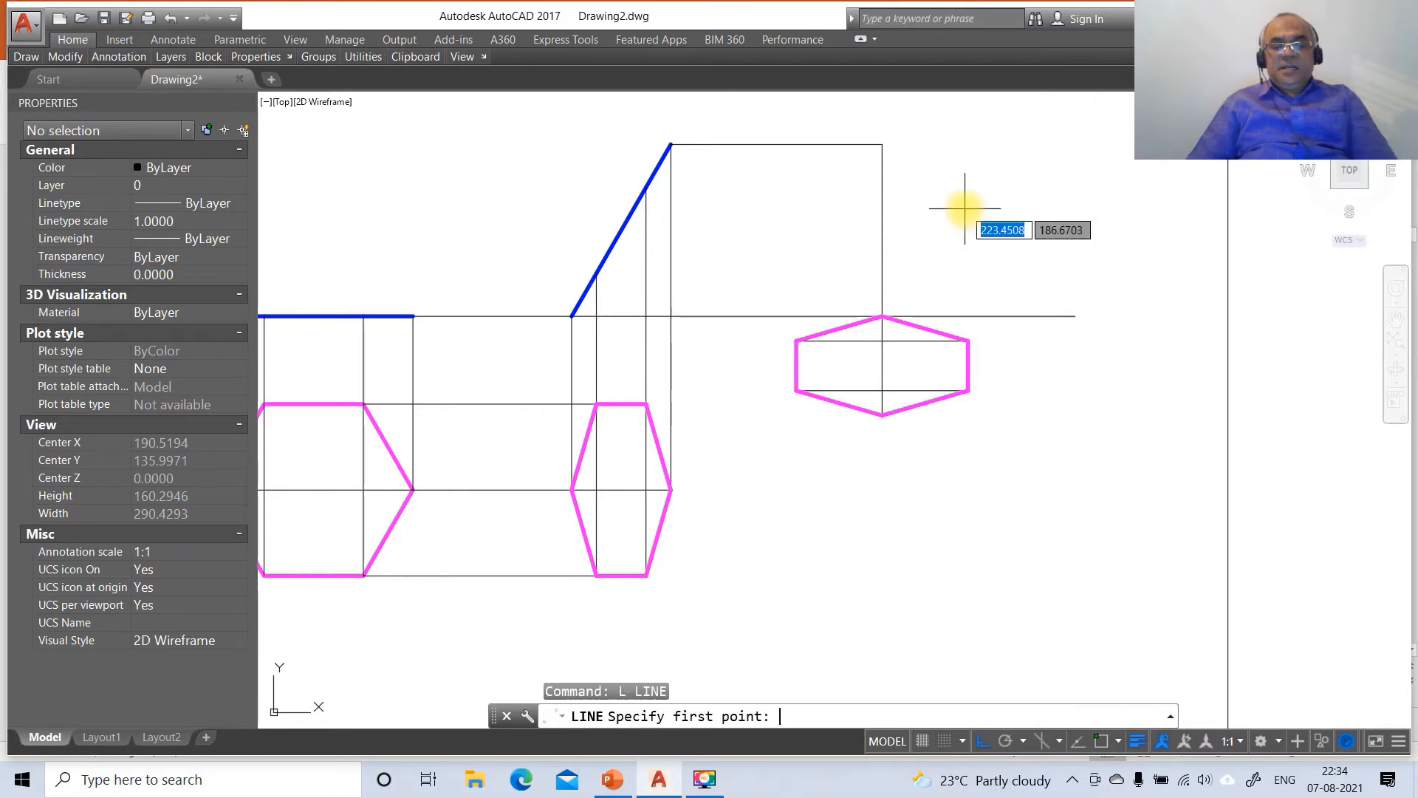
{"action": "type", "text": "INT"}
{"action": "key", "text": "Return"}
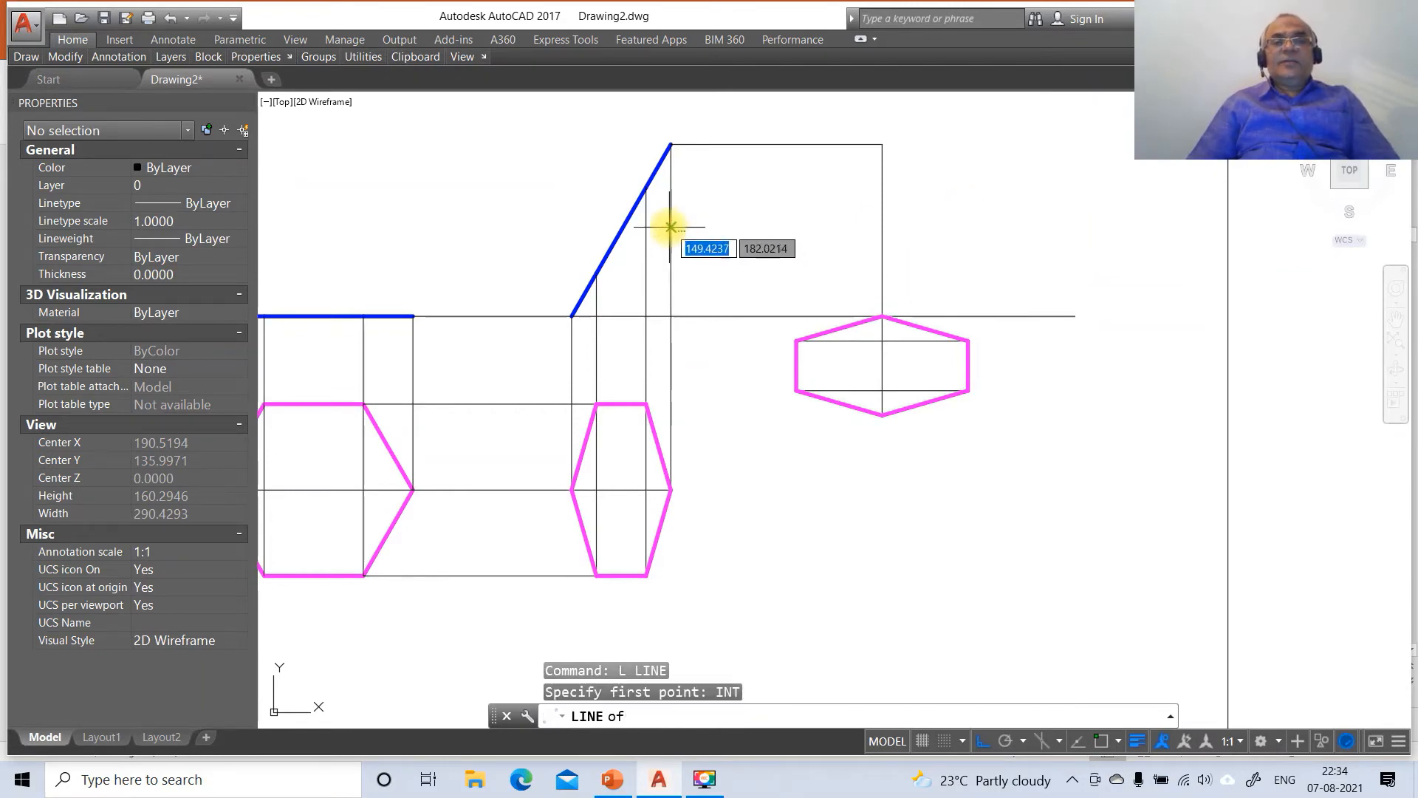
{"action": "left_click", "coordinate": [648, 188]}
{"action": "left_click", "coordinate": [1047, 209]}
{"action": "key", "text": "Return"}
Draw a horizontal projector from the lower intermediate point of the inclined front view to beyond the rotated hexagon.
{"action": "key", "text": "Return"}
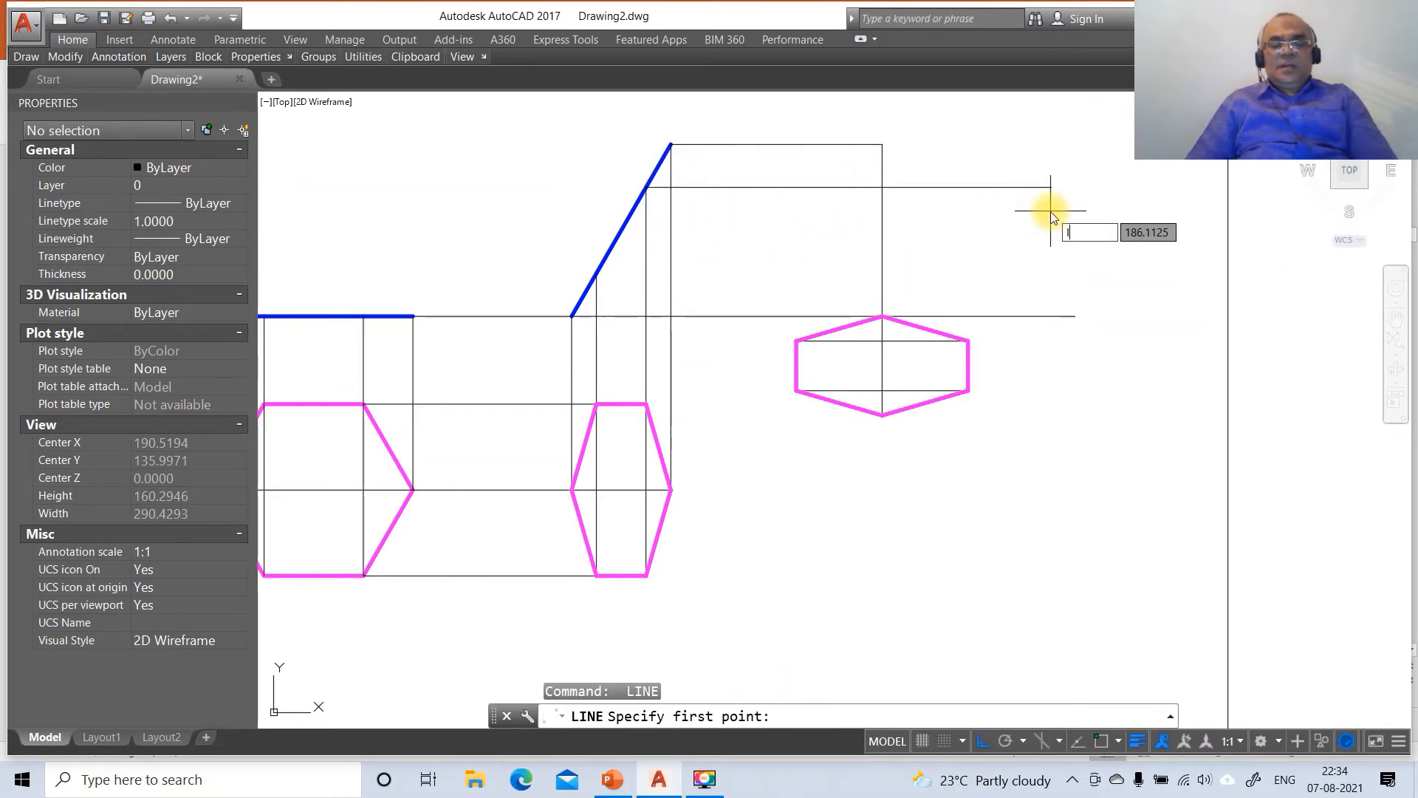
{"action": "type", "text": "INT"}
{"action": "key", "text": "Return"}
{"action": "left_click", "coordinate": [599, 279]}
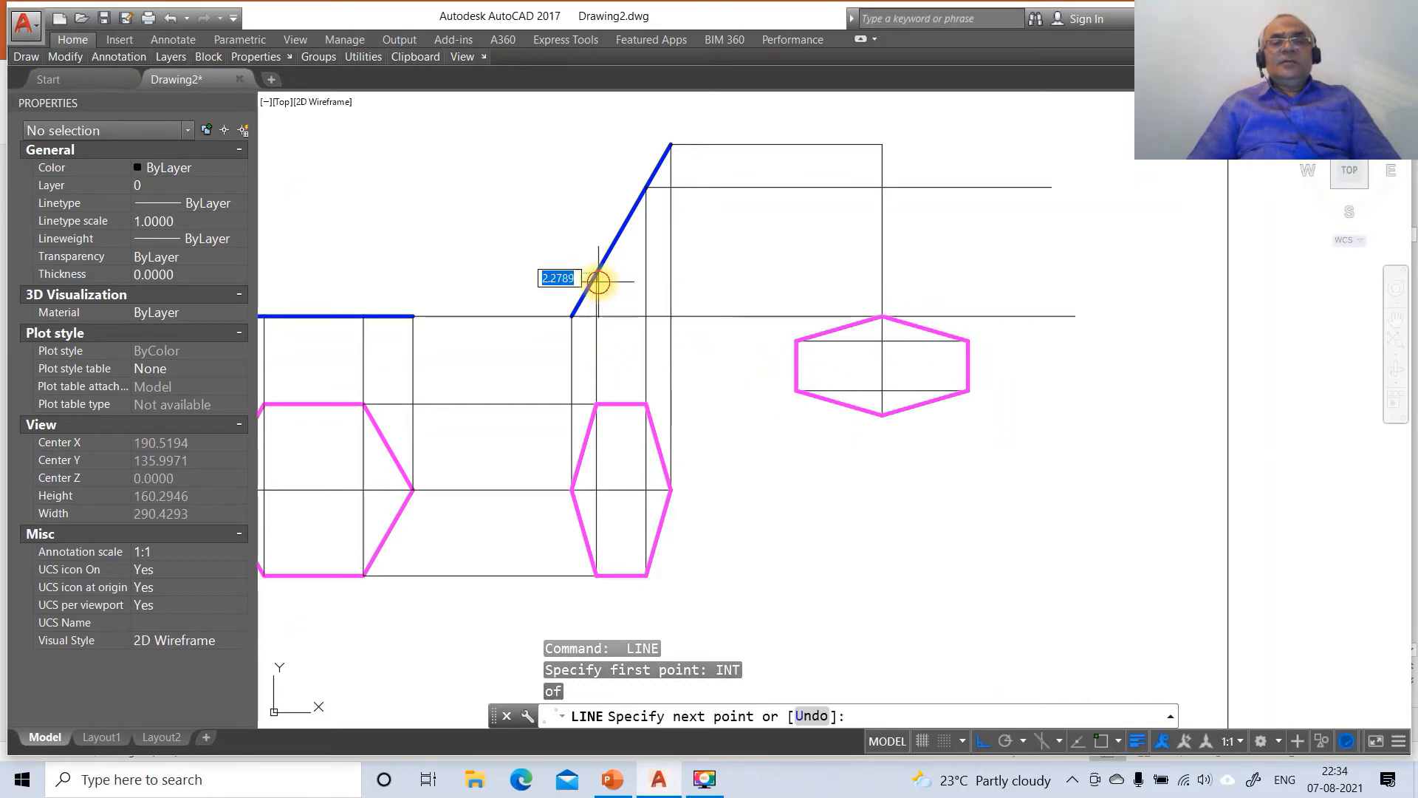
{"action": "left_click", "coordinate": [1046, 301]}
{"action": "key", "text": "Return"}
Draw a vertical projector from the rotated hexagon's upper-left vertex perpendicular to the upper intermediate horizontal projector.
{"action": "key", "text": "Return"}
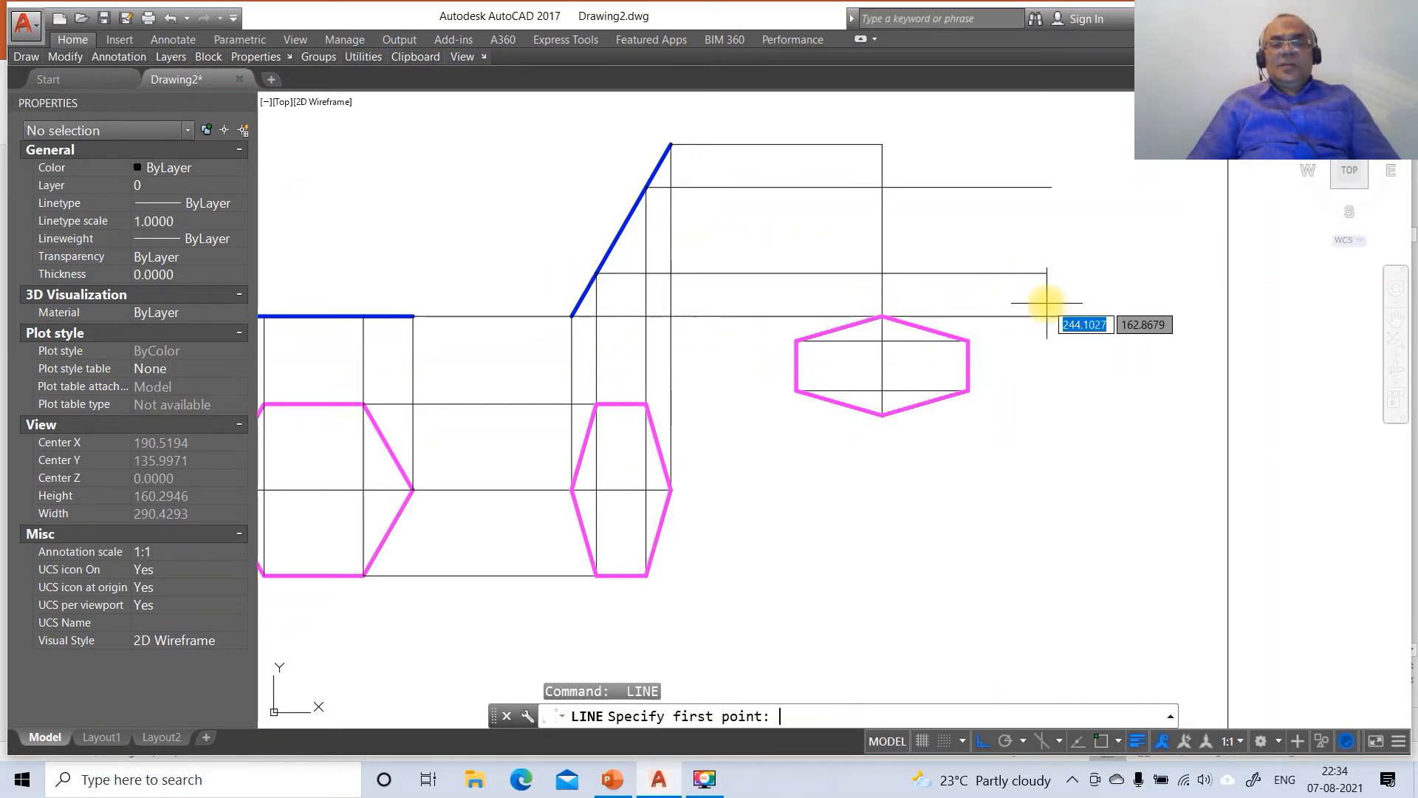
{"action": "type", "text": "INT"}
{"action": "key", "text": "Return"}
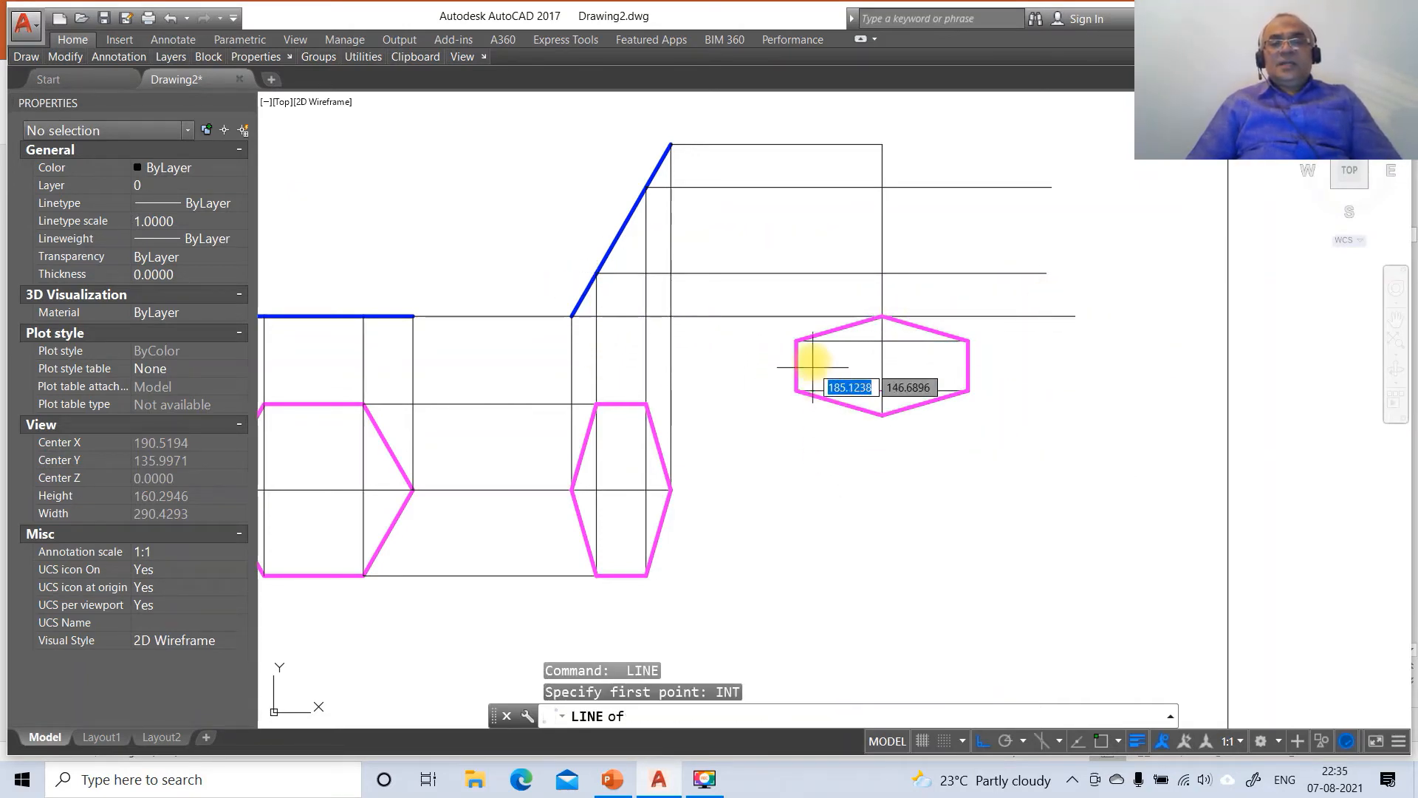
{"action": "left_click", "coordinate": [804, 340]}
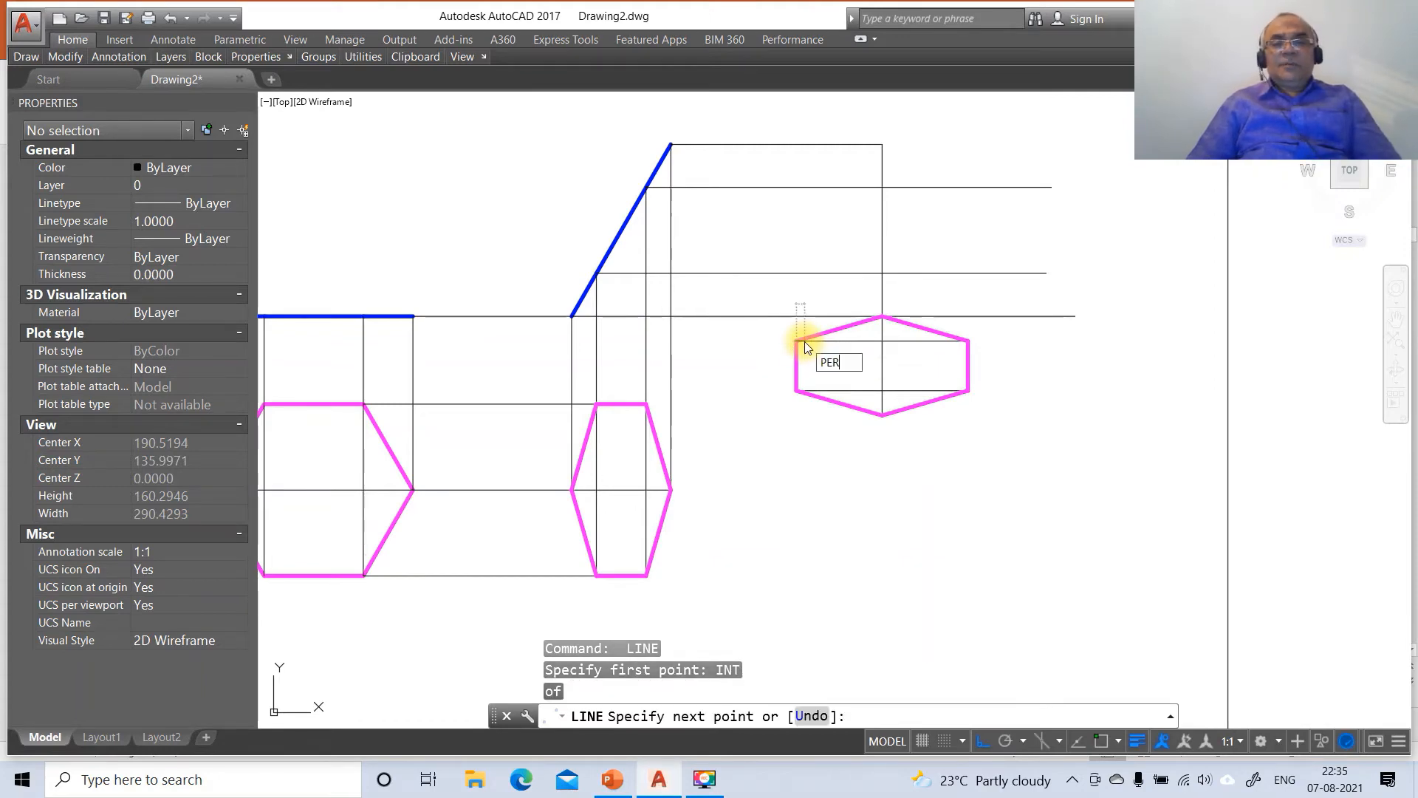
{"action": "key", "text": "Return"}
{"action": "left_click", "coordinate": [800, 192]}
{"action": "key", "text": "Return"}
Draw a vertical projector from the rotated hexagon's upper-right vertex perpendicular to the upper intermediate horizontal projector.
{"action": "key", "text": "Return"}
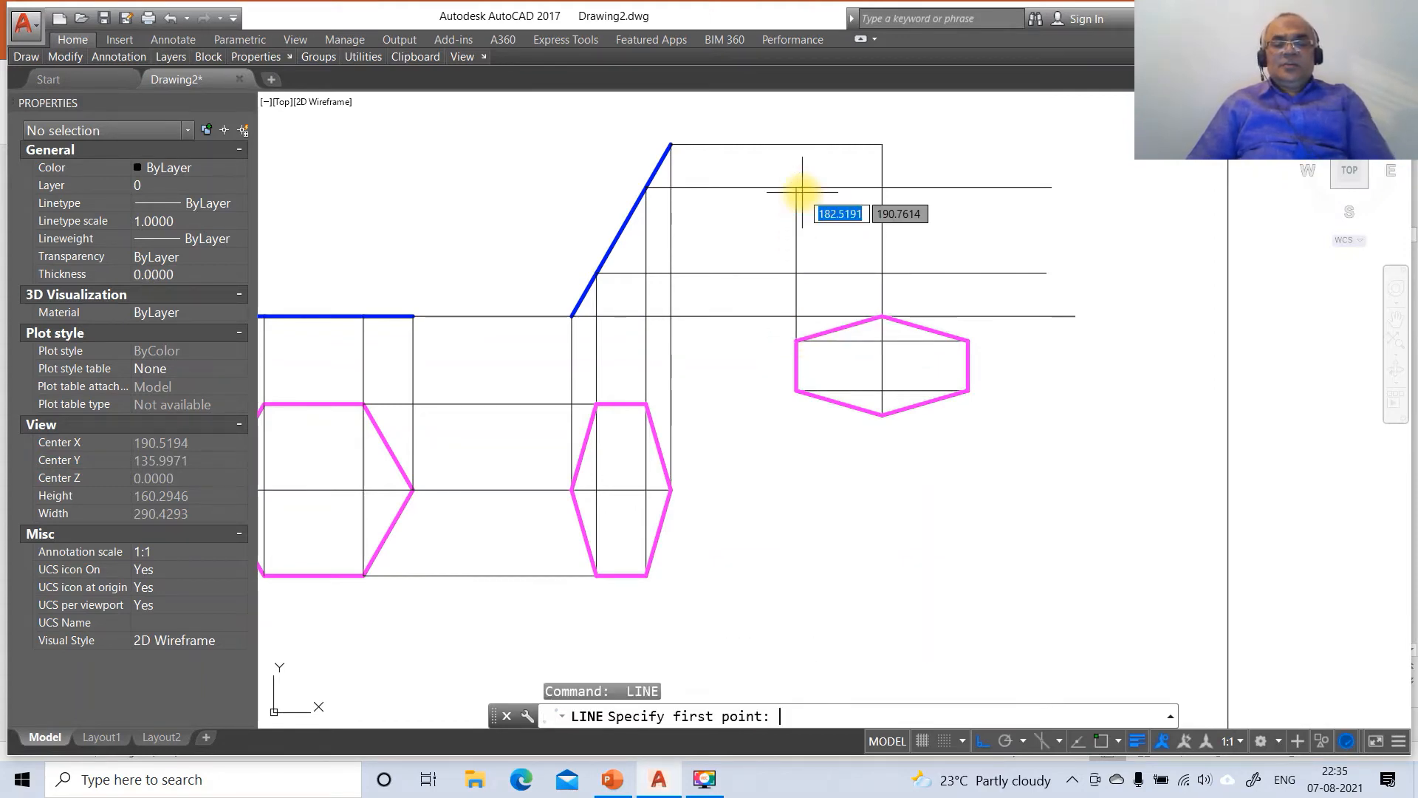
{"action": "type", "text": "INT"}
{"action": "key", "text": "Return"}
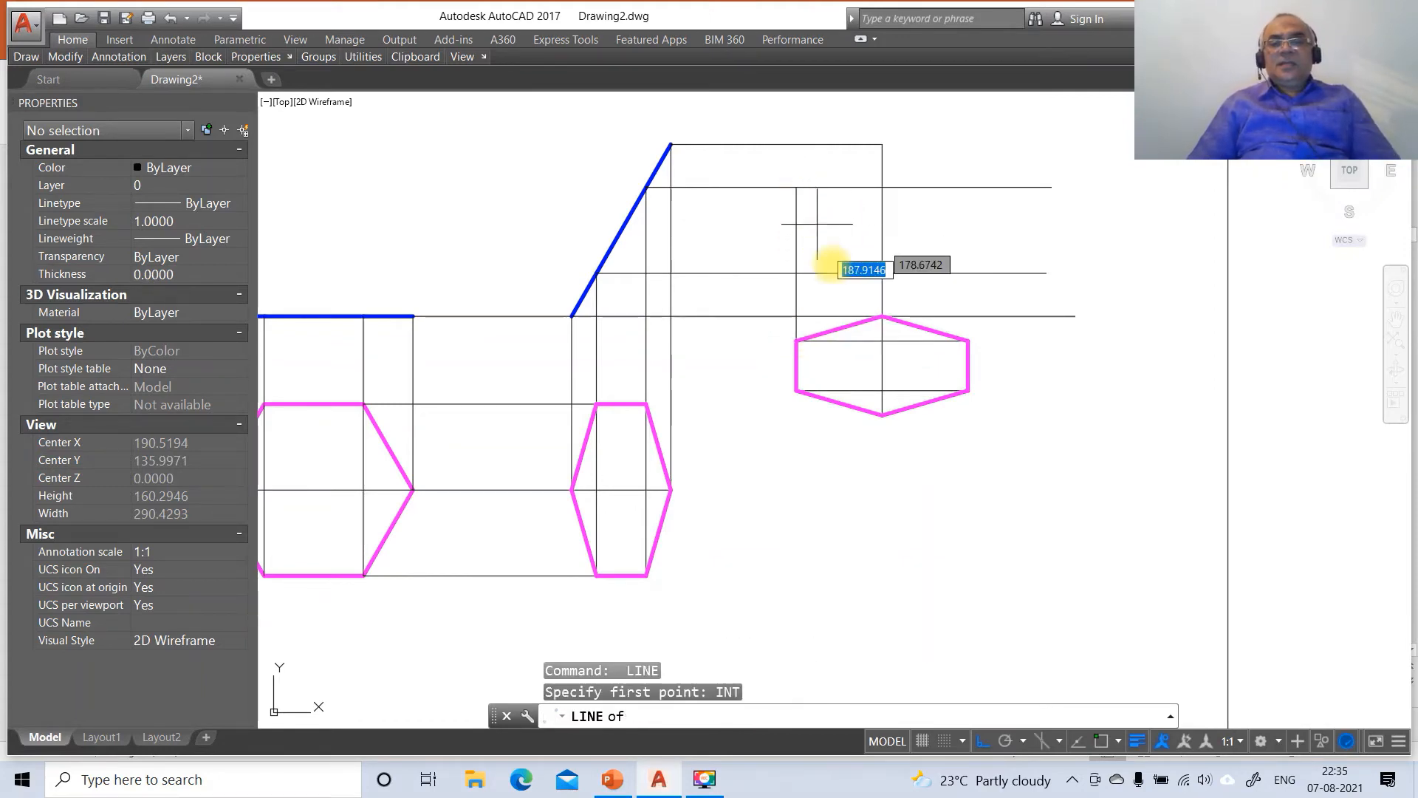
{"action": "left_click", "coordinate": [968, 341]}
{"action": "type", "text": "PER"}
{"action": "key", "text": "Return"}
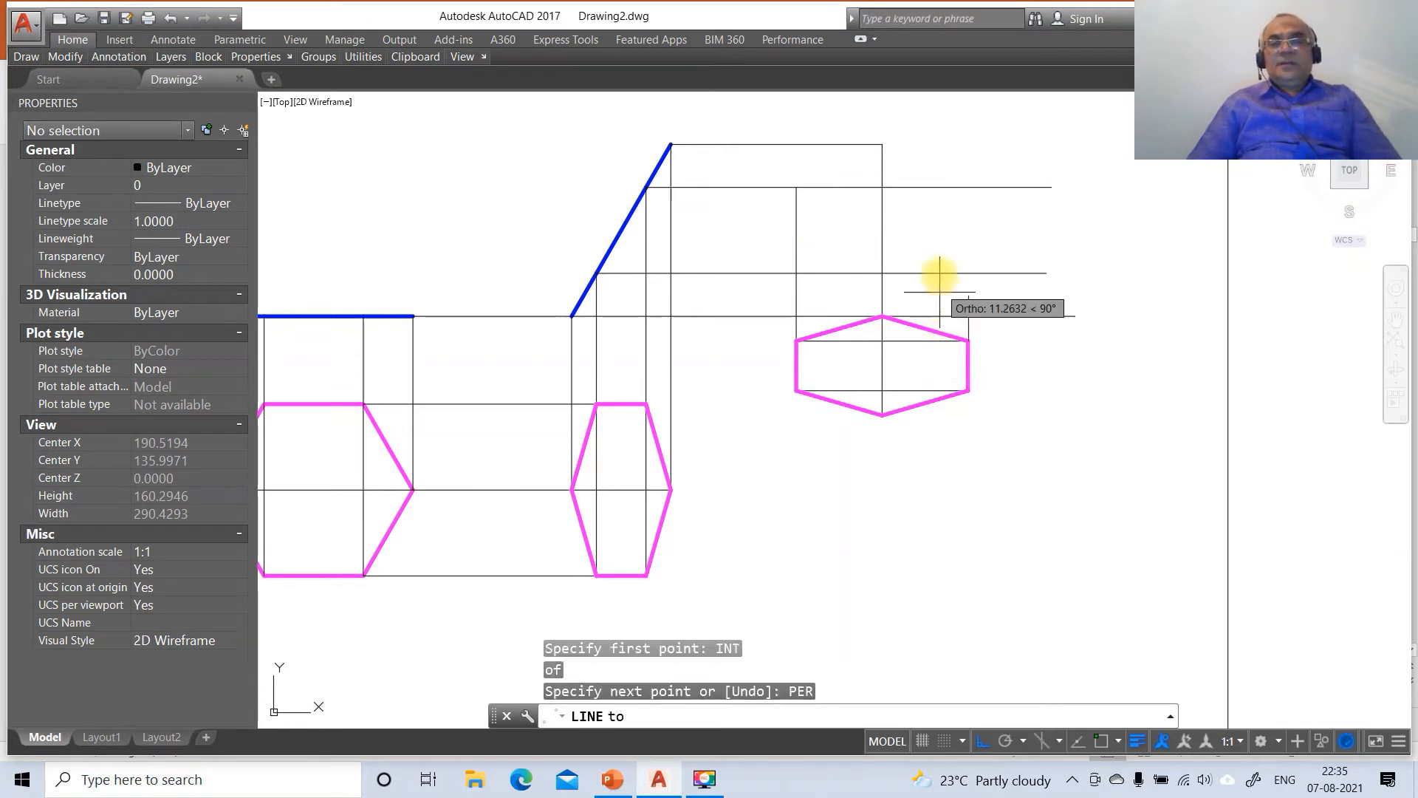
{"action": "left_click", "coordinate": [949, 189]}
{"action": "key", "text": "Return"}
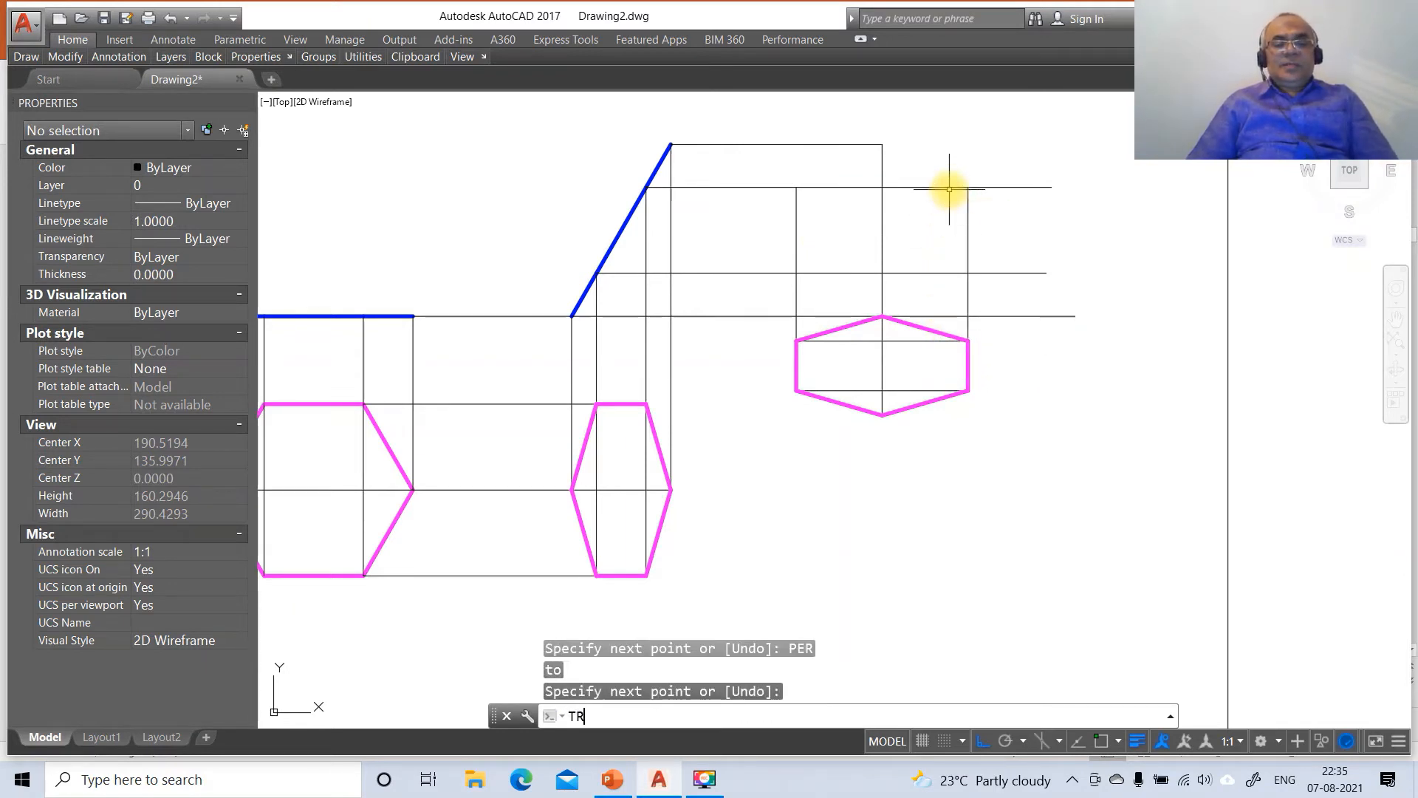
Trim the two intermediate horizontal projectors where they extend past the rightmost vertical projector.
{"action": "type", "text": "TR"}
{"action": "key", "text": "Return"}
{"action": "left_click", "coordinate": [968, 201]}
{"action": "key", "text": "Return"}
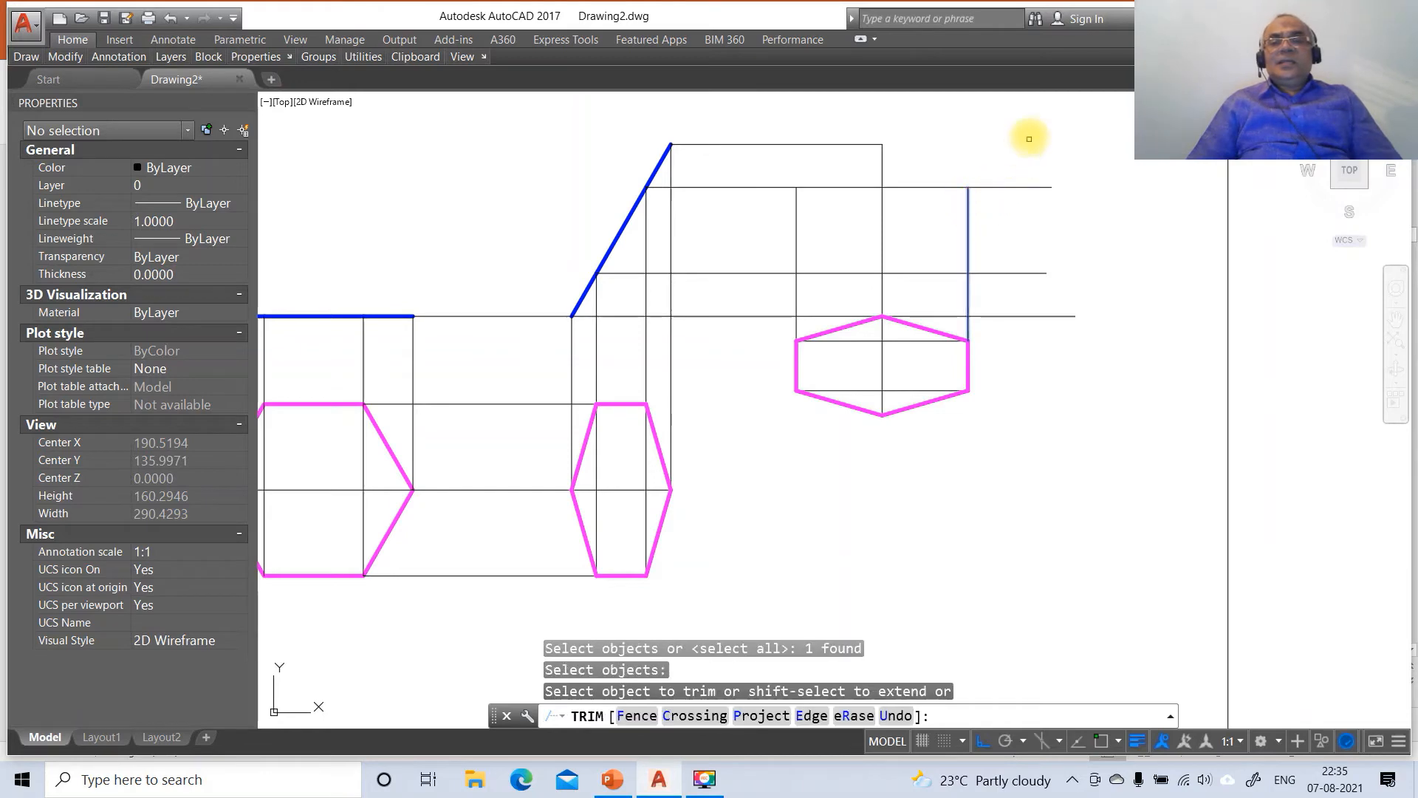
{"action": "left_click", "coordinate": [1028, 138]}
{"action": "left_click", "coordinate": [988, 303]}
{"action": "key", "text": "Return"}
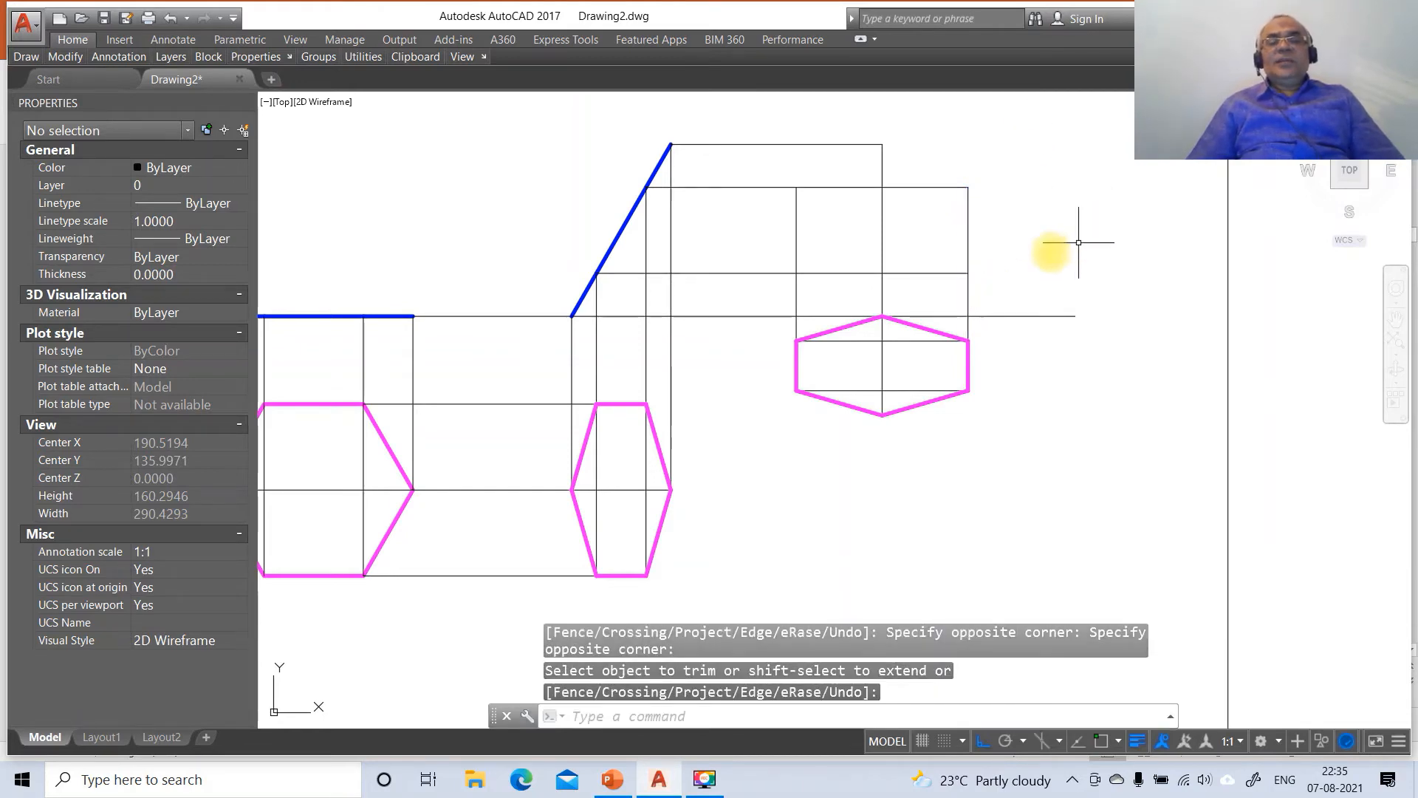
Draw the two upper sloping edges of the final front view from the left projector intersection through the apex to the right projector intersection.
{"action": "type", "text": "l"}
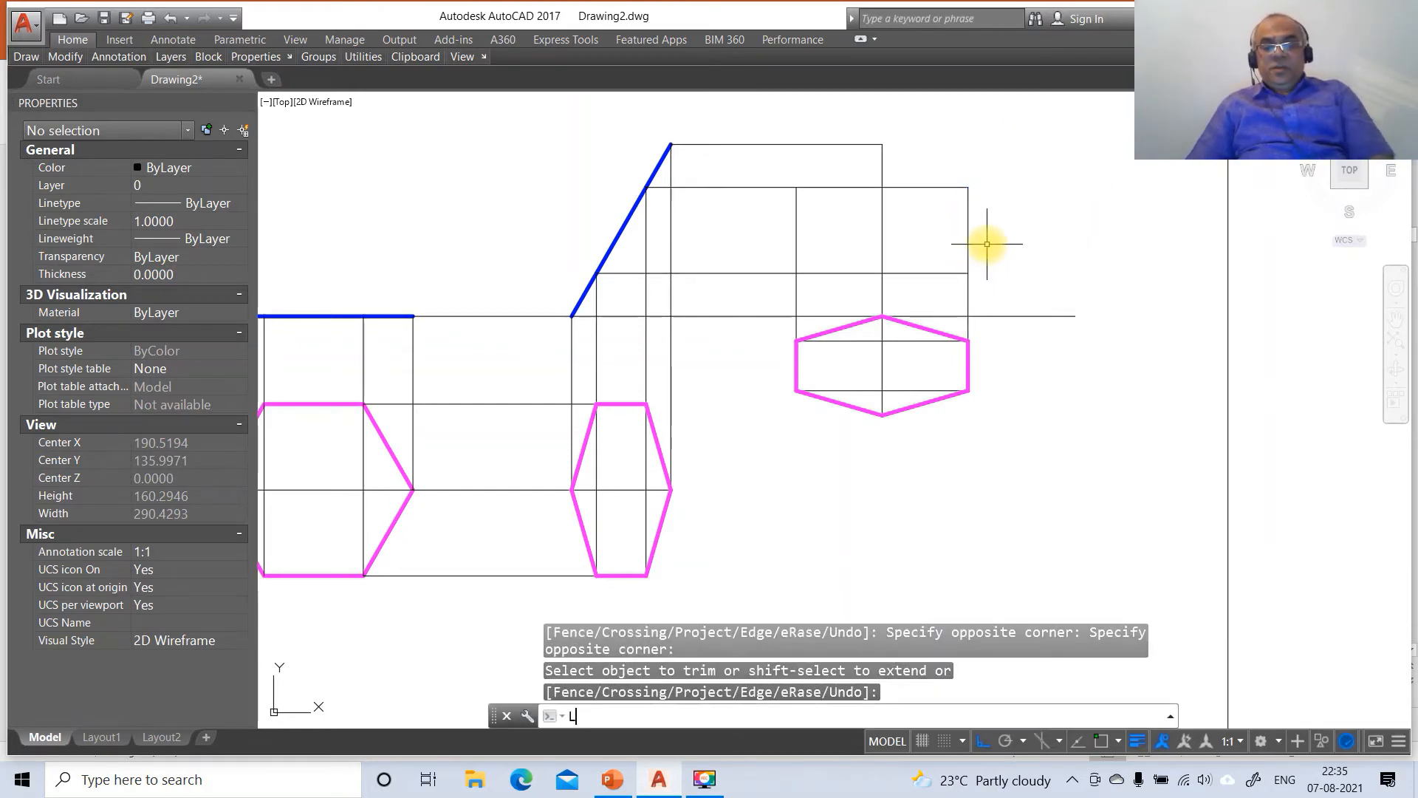
{"action": "key", "text": "Return"}
{"action": "type", "text": "INT"}
{"action": "key", "text": "Return"}
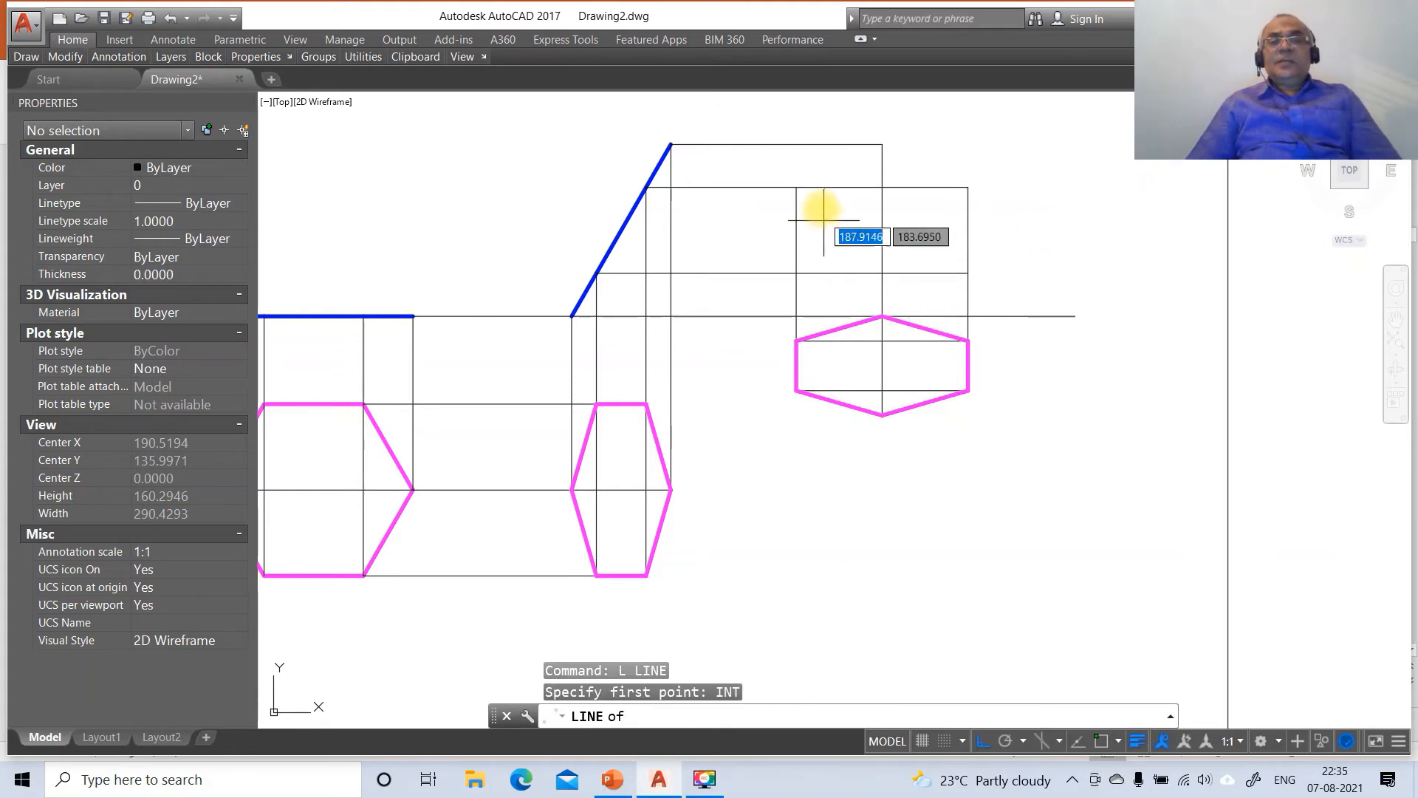
{"action": "left_click", "coordinate": [798, 189]}
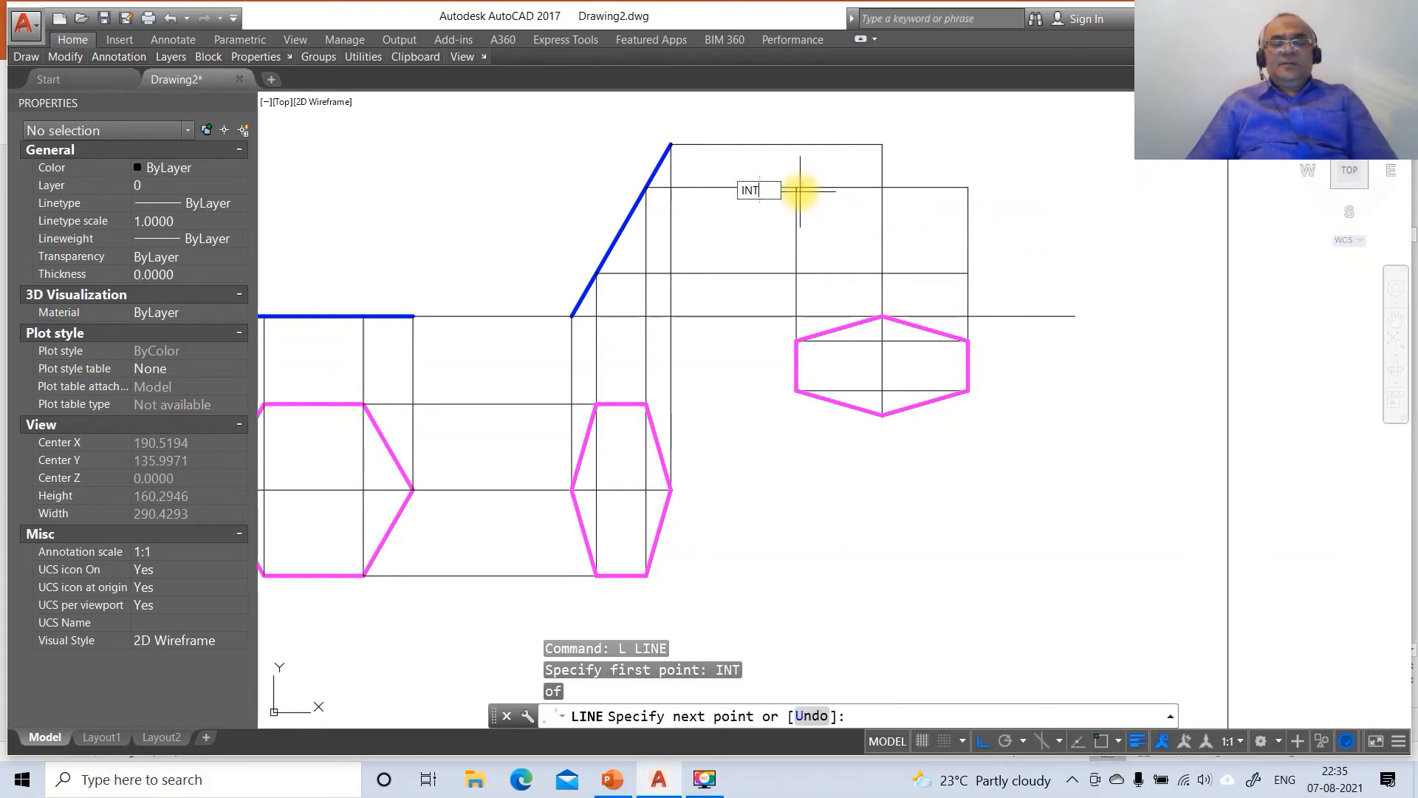
{"action": "key", "text": "Return"}
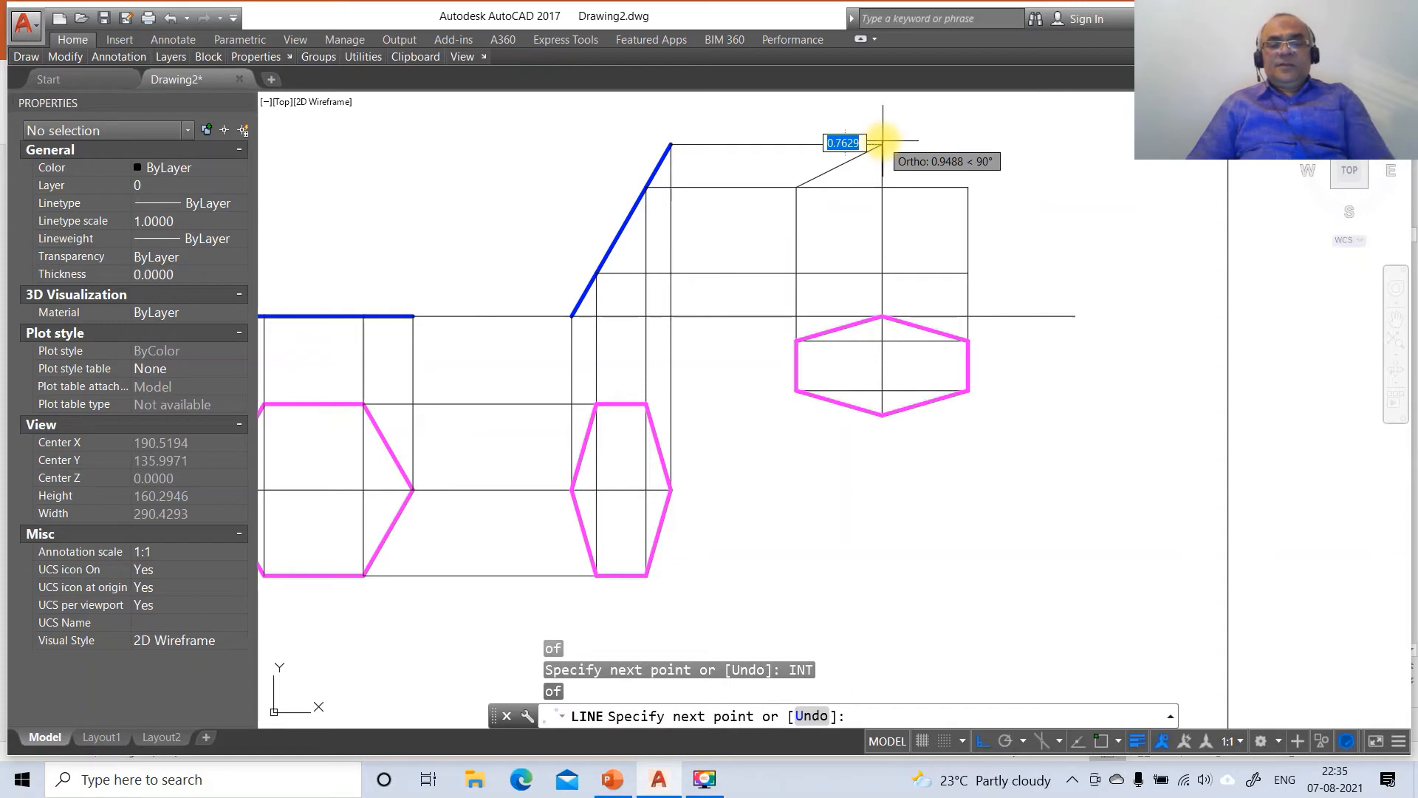
{"action": "left_click", "coordinate": [883, 142]}
{"action": "type", "text": "INT"}
{"action": "key", "text": "Return"}
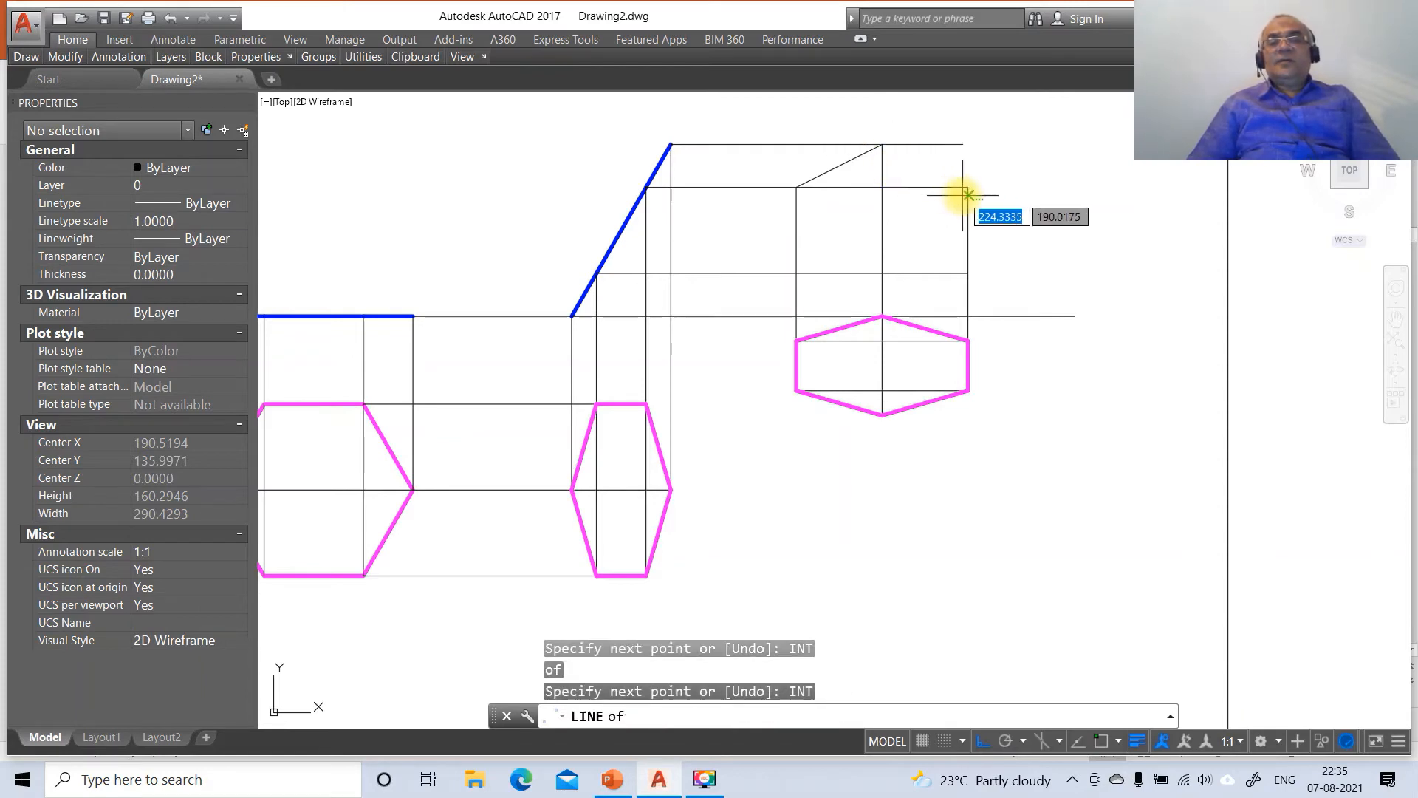
{"action": "left_click", "coordinate": [966, 189]}
{"action": "key", "text": "Return"}
Draw the two lower sloping edges of the final front view, joining the lower projector intersections through the centre point on the reference line.
{"action": "key", "text": "Return"}
{"action": "type", "text": "INT"}
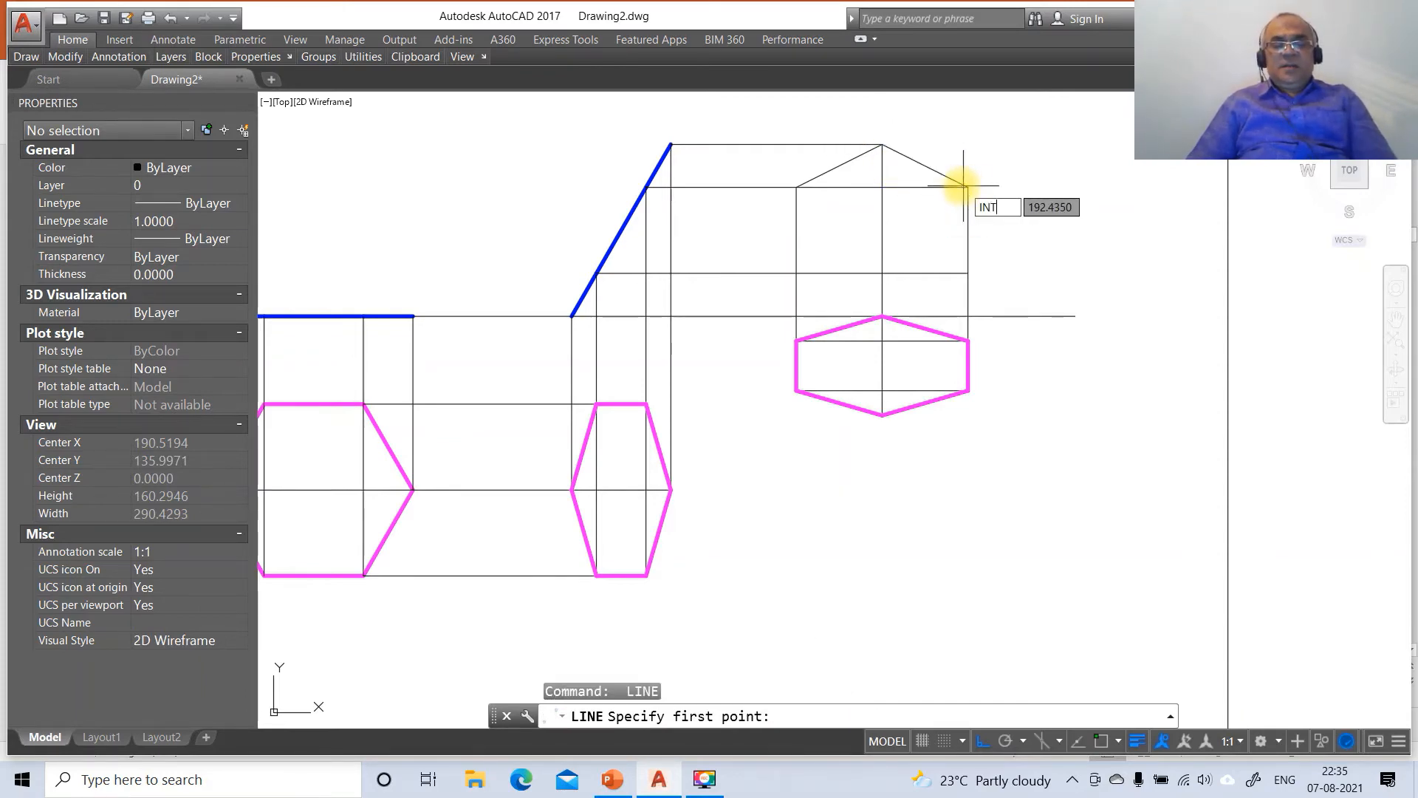
{"action": "key", "text": "Return"}
{"action": "left_click", "coordinate": [799, 275]}
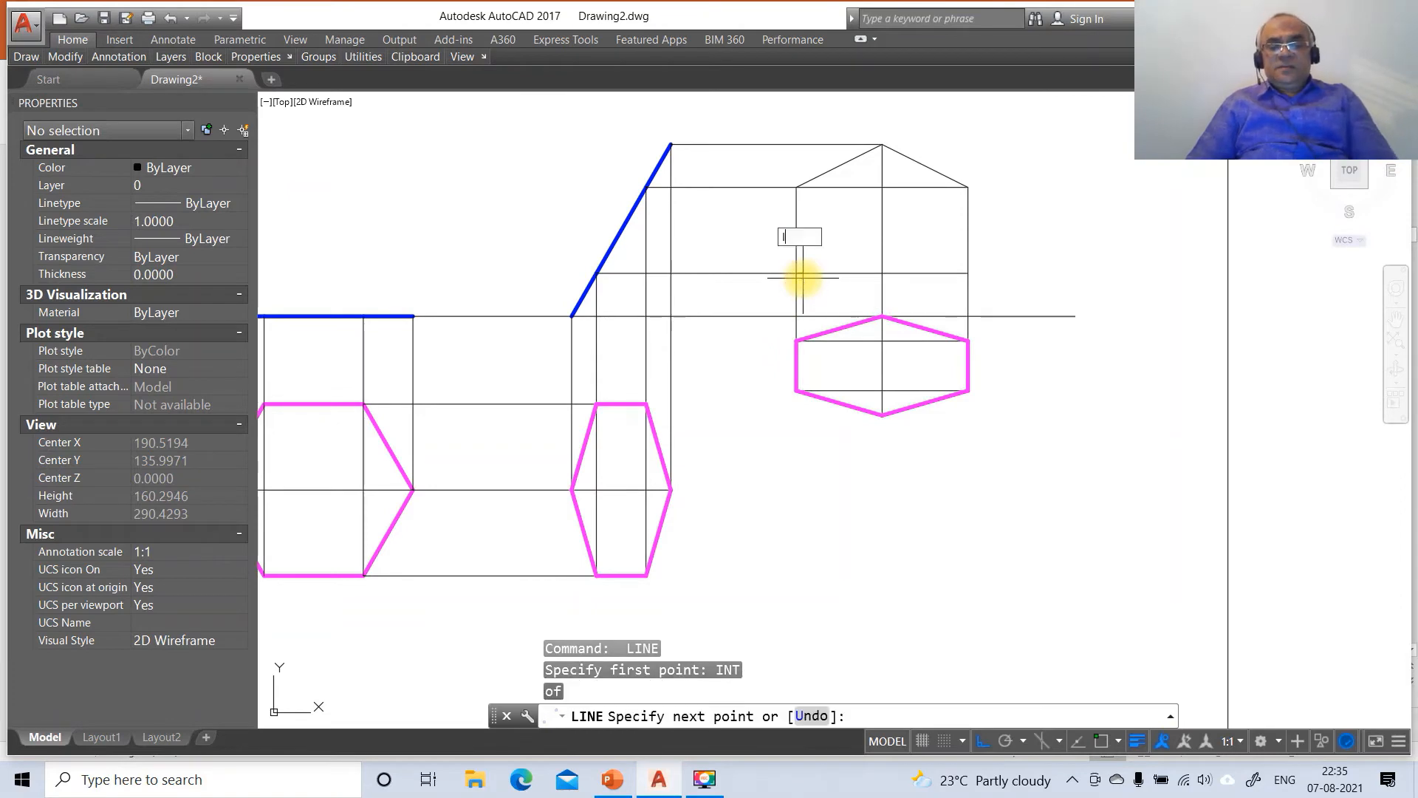
{"action": "type", "text": "INT"}
{"action": "key", "text": "Return"}
{"action": "left_click", "coordinate": [873, 317]}
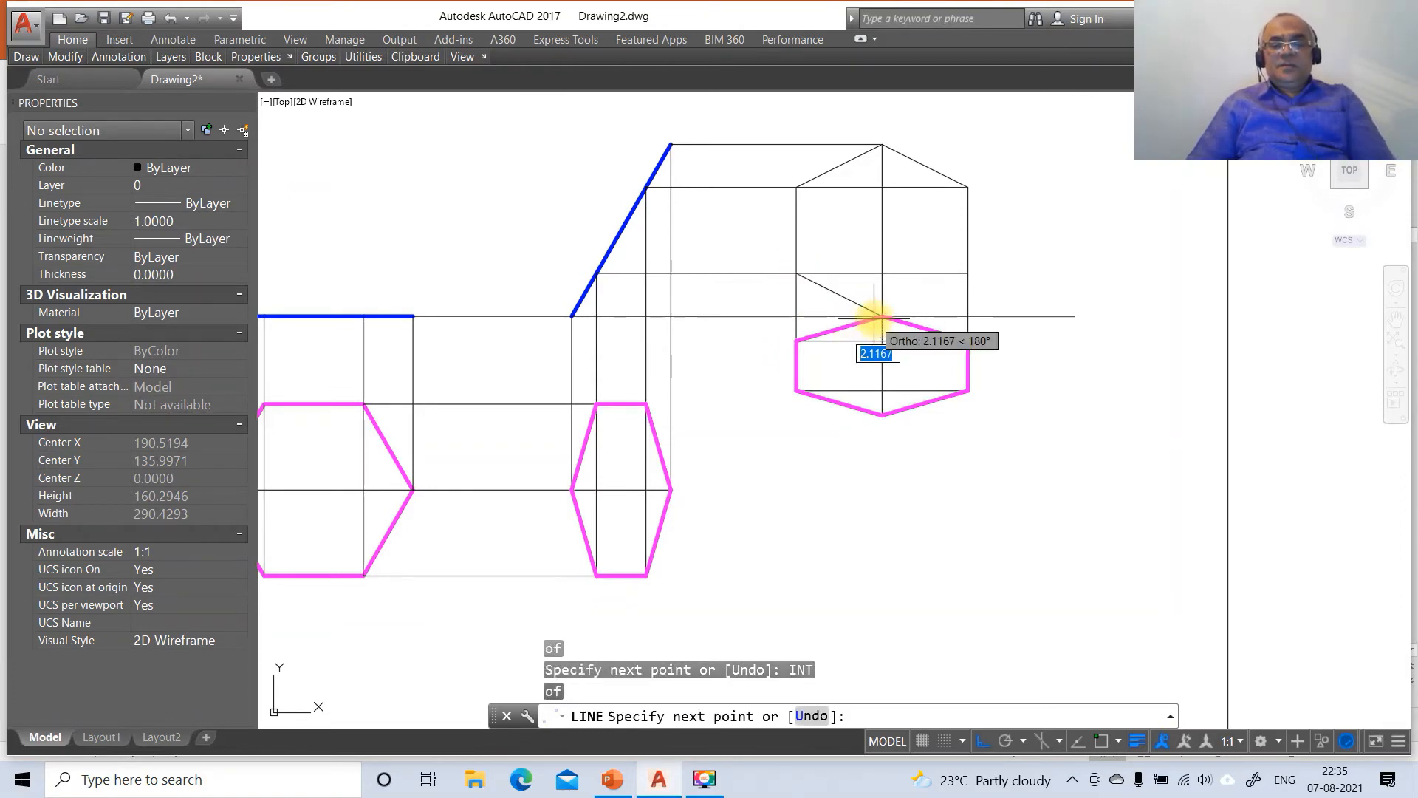
{"action": "type", "text": "INT"}
{"action": "key", "text": "Return"}
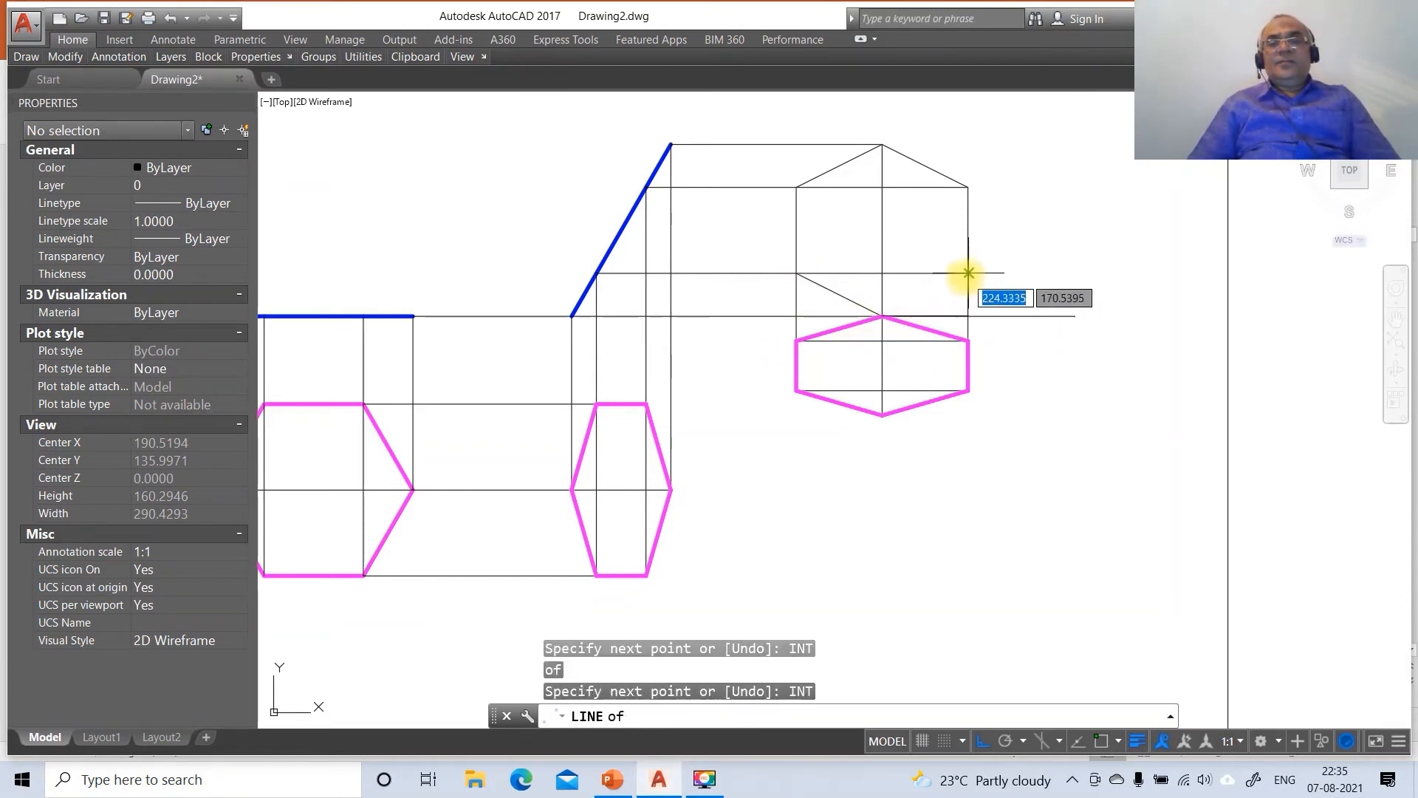
{"action": "left_click", "coordinate": [972, 293]}
{"action": "key", "text": "Return"}
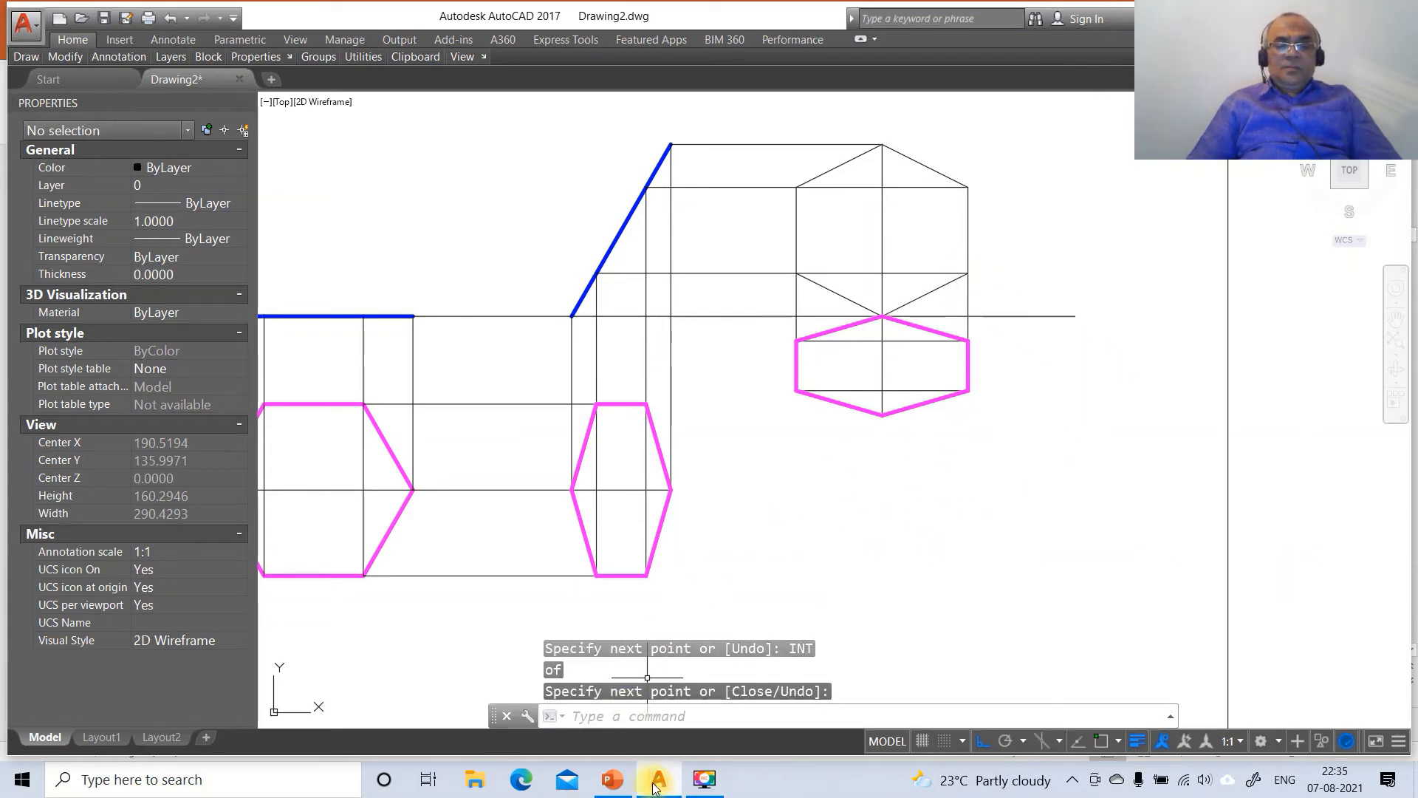
Switch to PowerPoint to examine the front view in the final solution slide, and return to AutoCAD.
{"action": "left_click", "coordinate": [612, 780]}
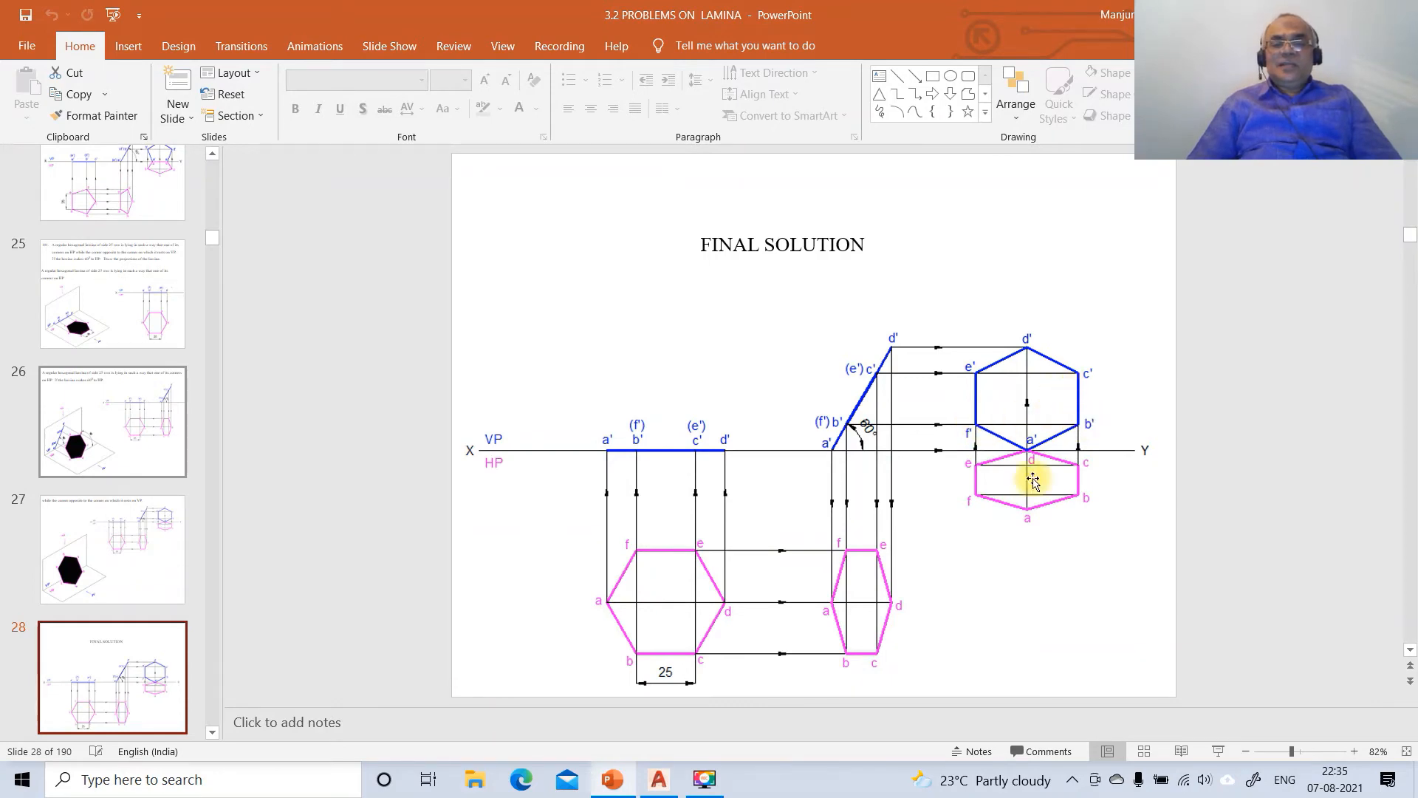
{"action": "left_click", "coordinate": [653, 779]}
Try to break the final front view's left vertical projector at the lower intermediate projector, and undo the break.
{"action": "type", "text": "BR"}
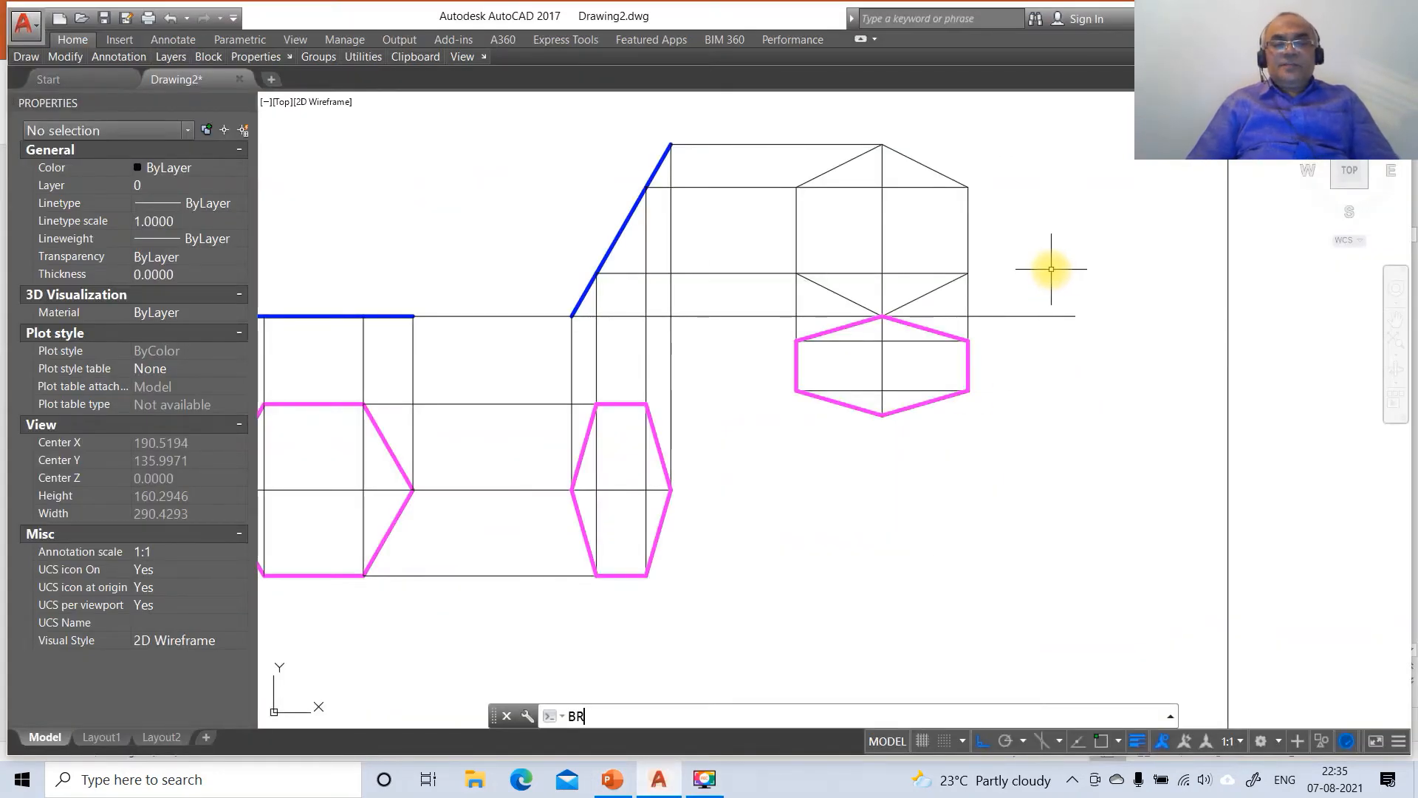
{"action": "key", "text": "Return"}
{"action": "left_click", "coordinate": [800, 245]}
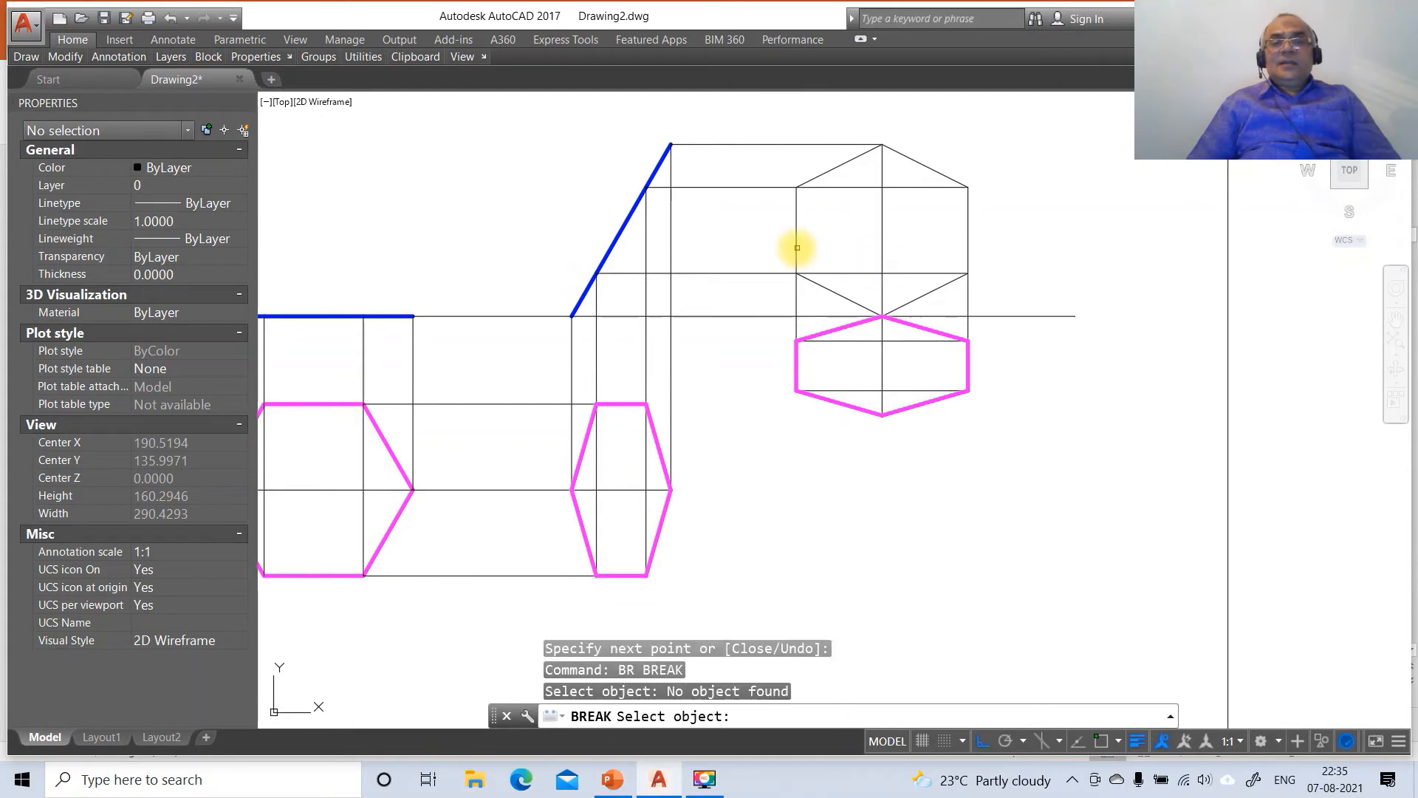
{"action": "left_click", "coordinate": [797, 247]}
{"action": "type", "text": "F"}
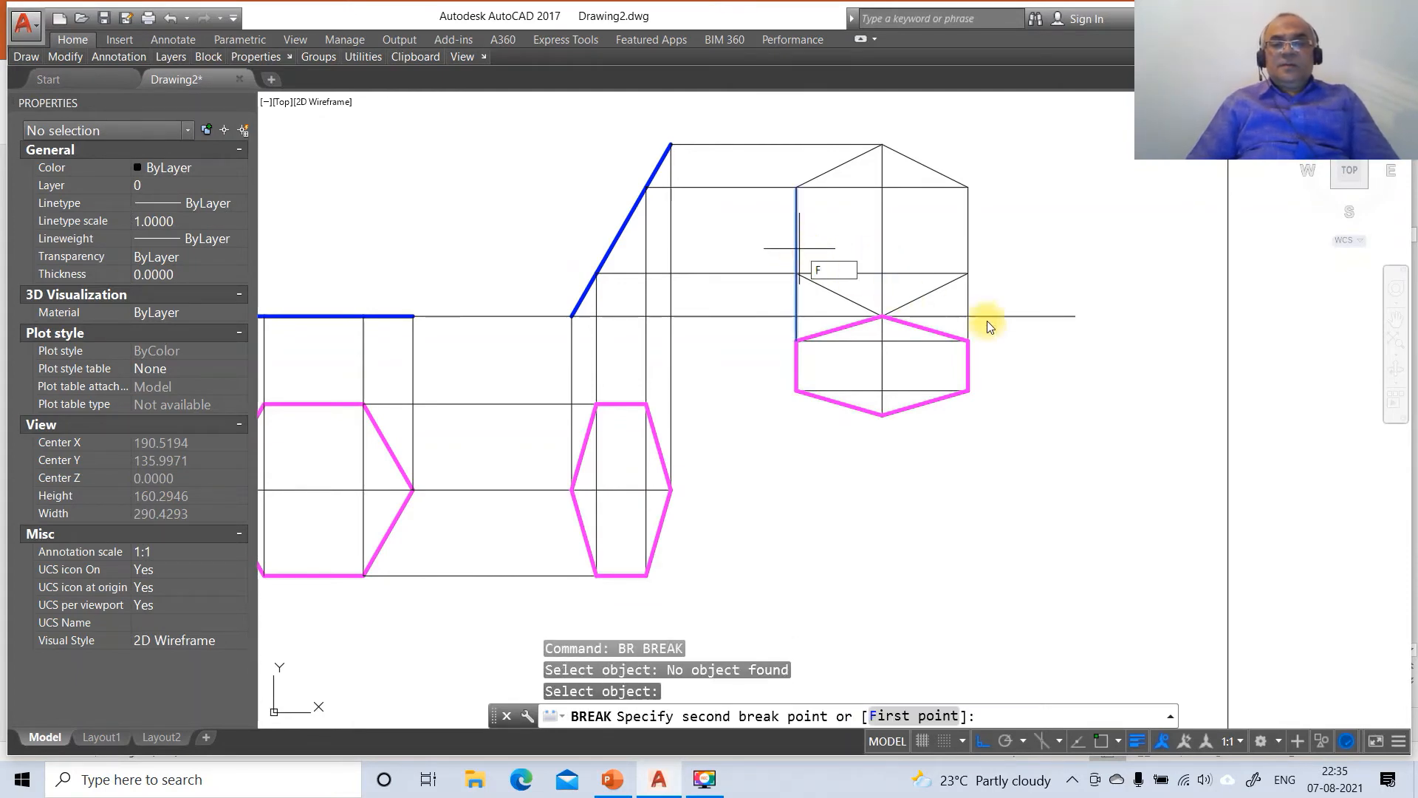
{"action": "type", "text": "F"}
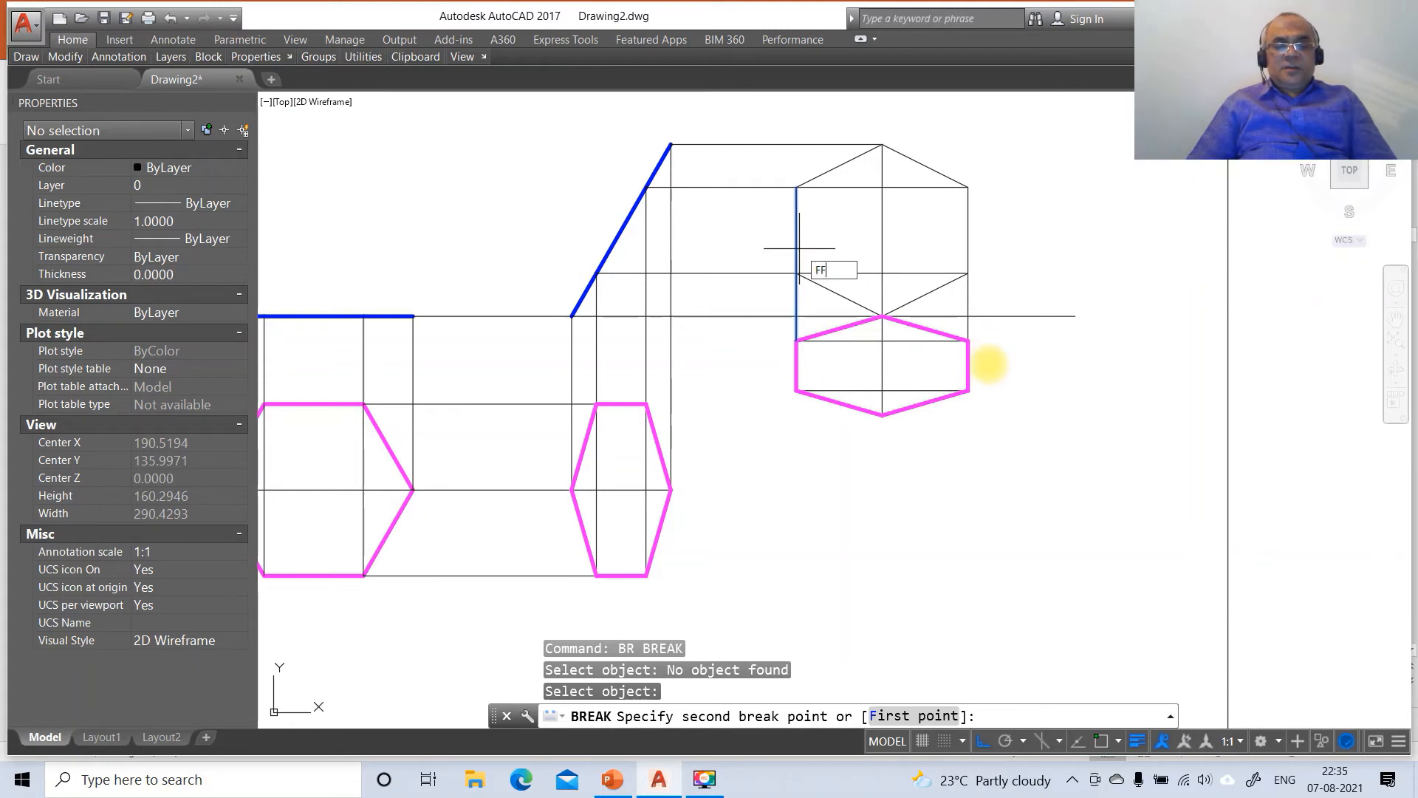
{"action": "key", "text": "Return"}
{"action": "type", "text": "INT"}
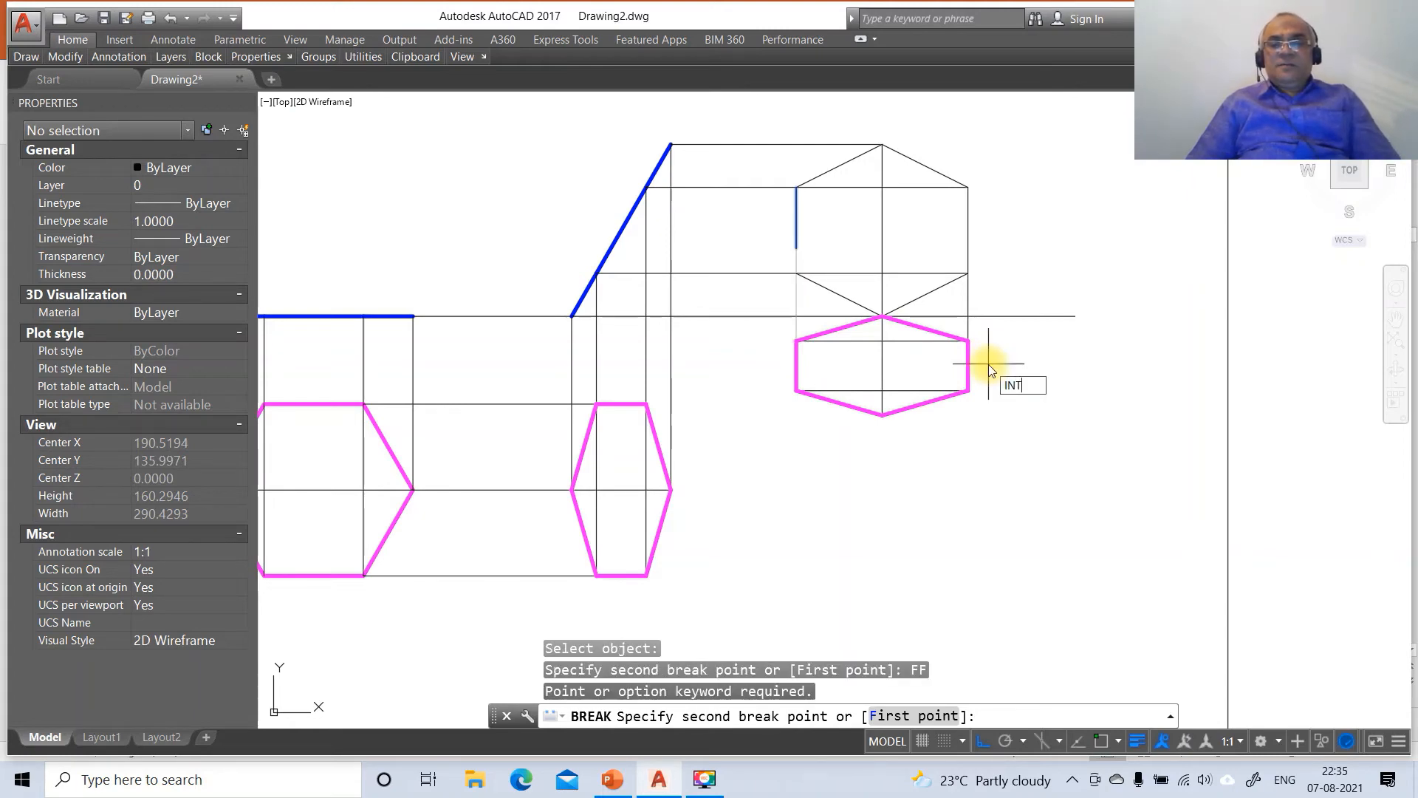
{"action": "key", "text": "Return"}
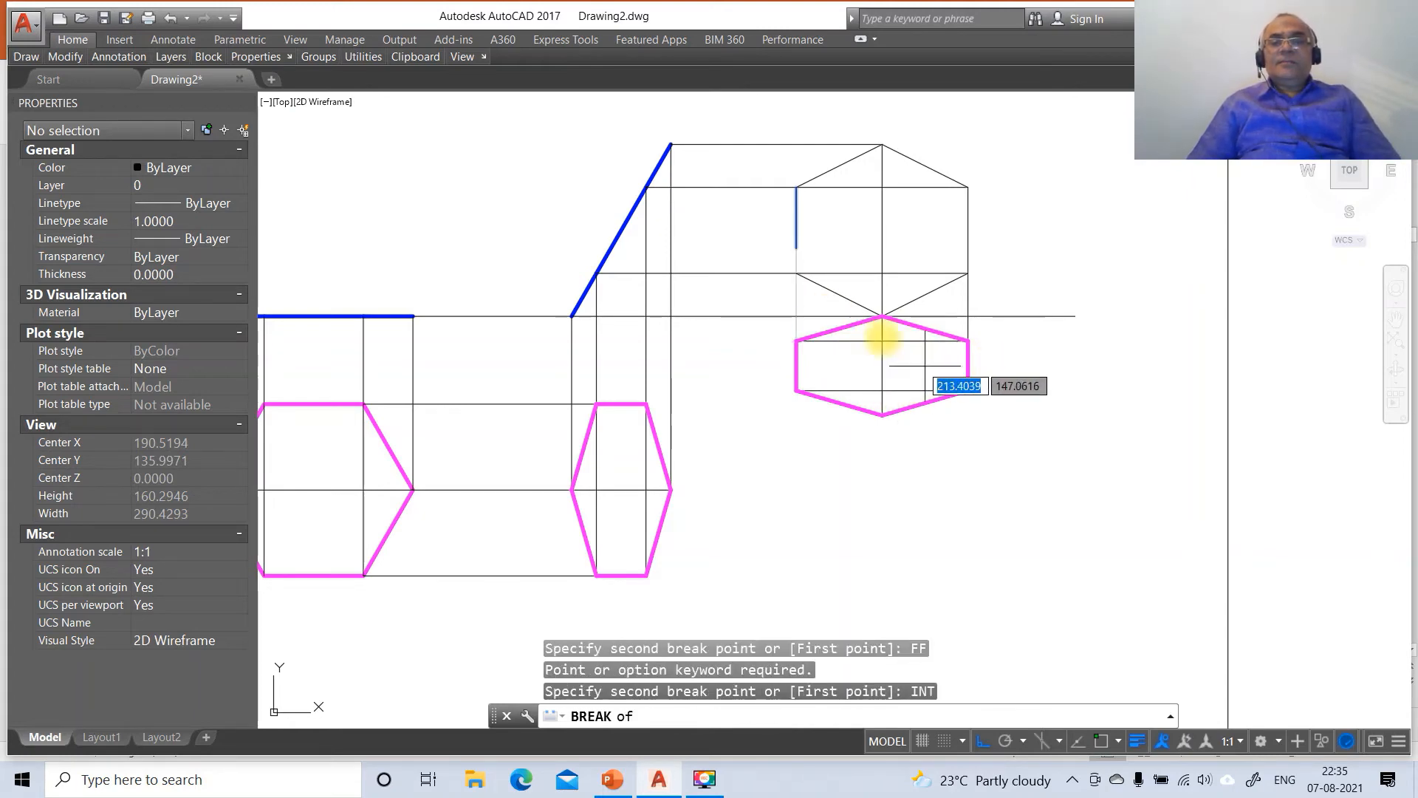
{"action": "left_click", "coordinate": [798, 277]}
{"action": "type", "text": "@"}
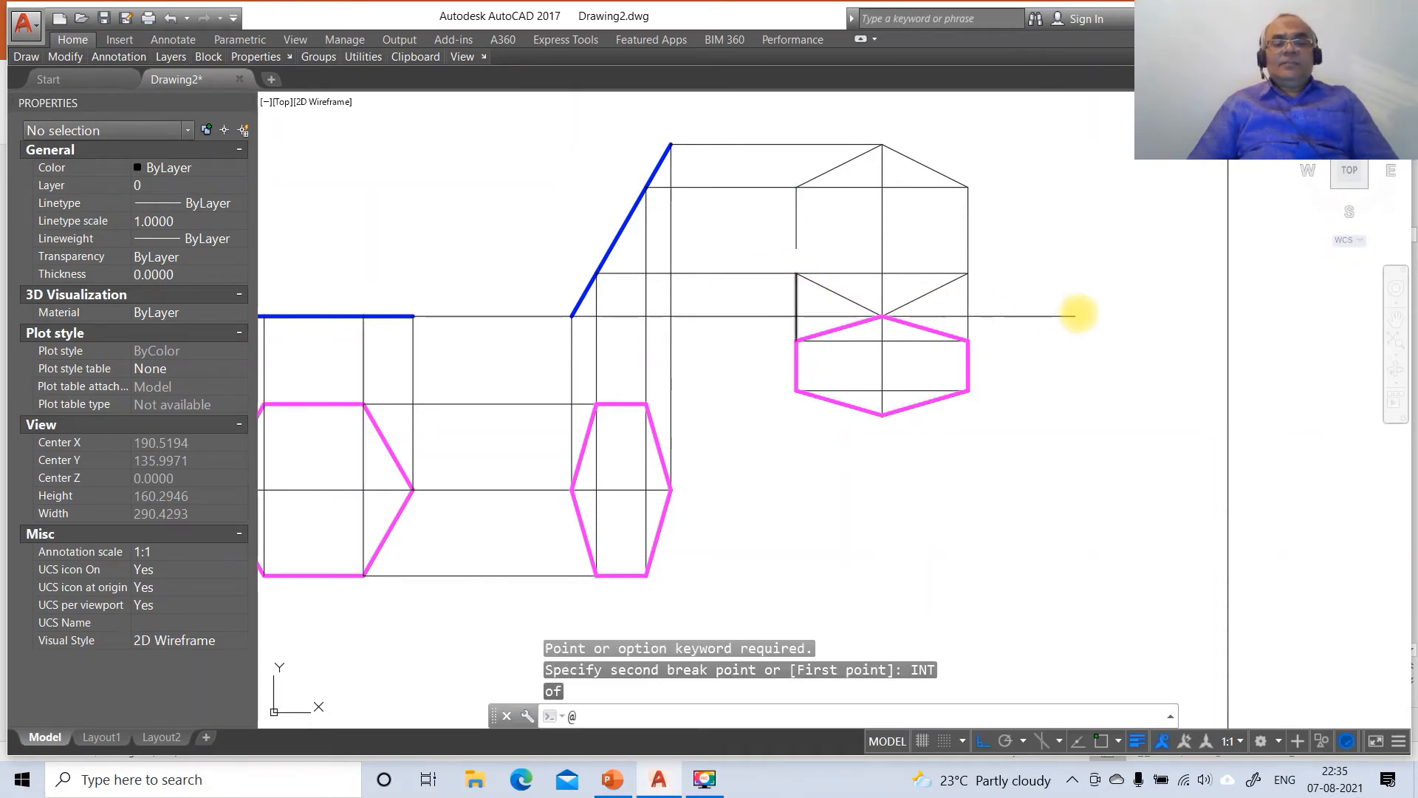
{"action": "key", "text": "Return"}
{"action": "type", "text": "u"}
{"action": "key", "text": "Return"}
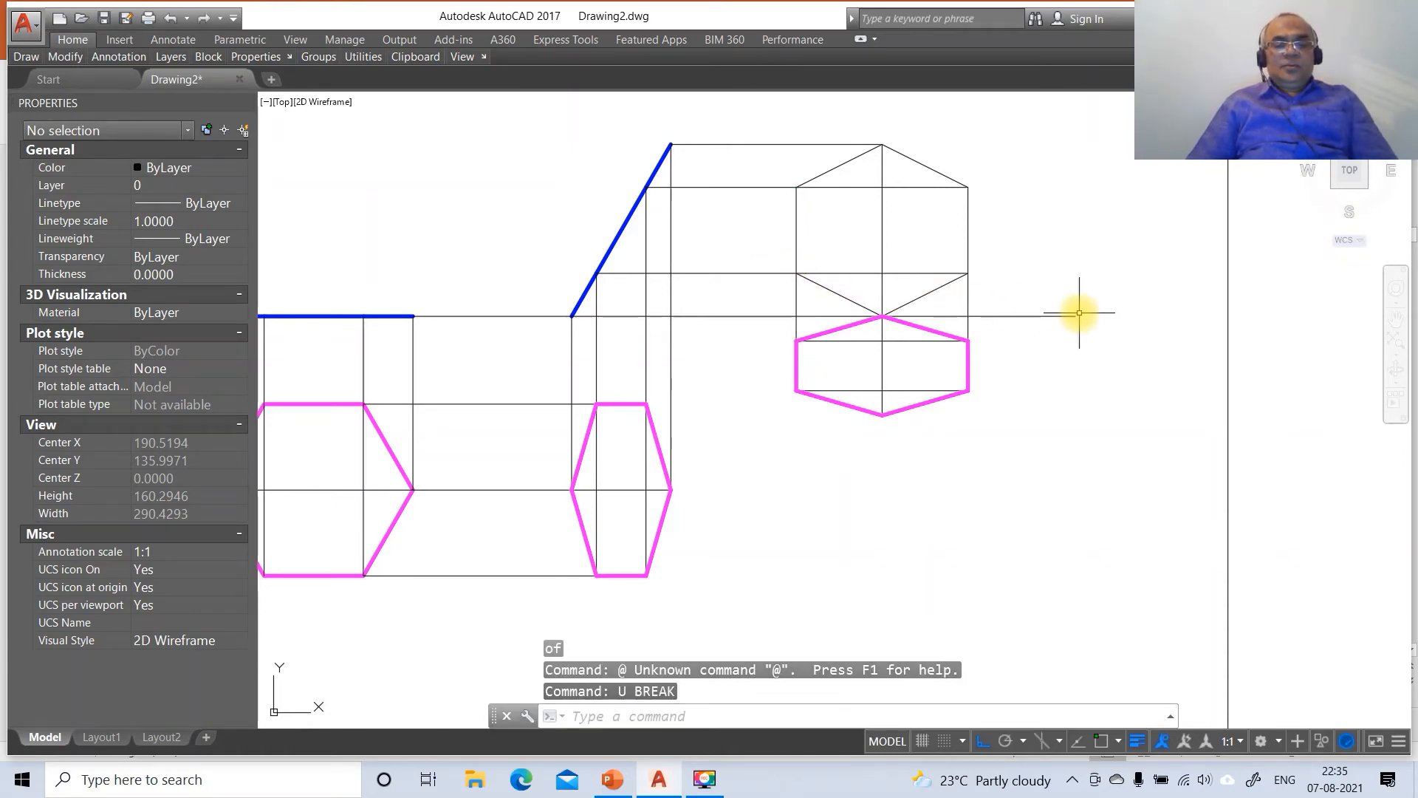
Break the final front view's left vertical projector without a gap at its intersection with the lower intermediate projector, using @ as second point.
{"action": "type", "text": "br"}
{"action": "key", "text": "Return"}
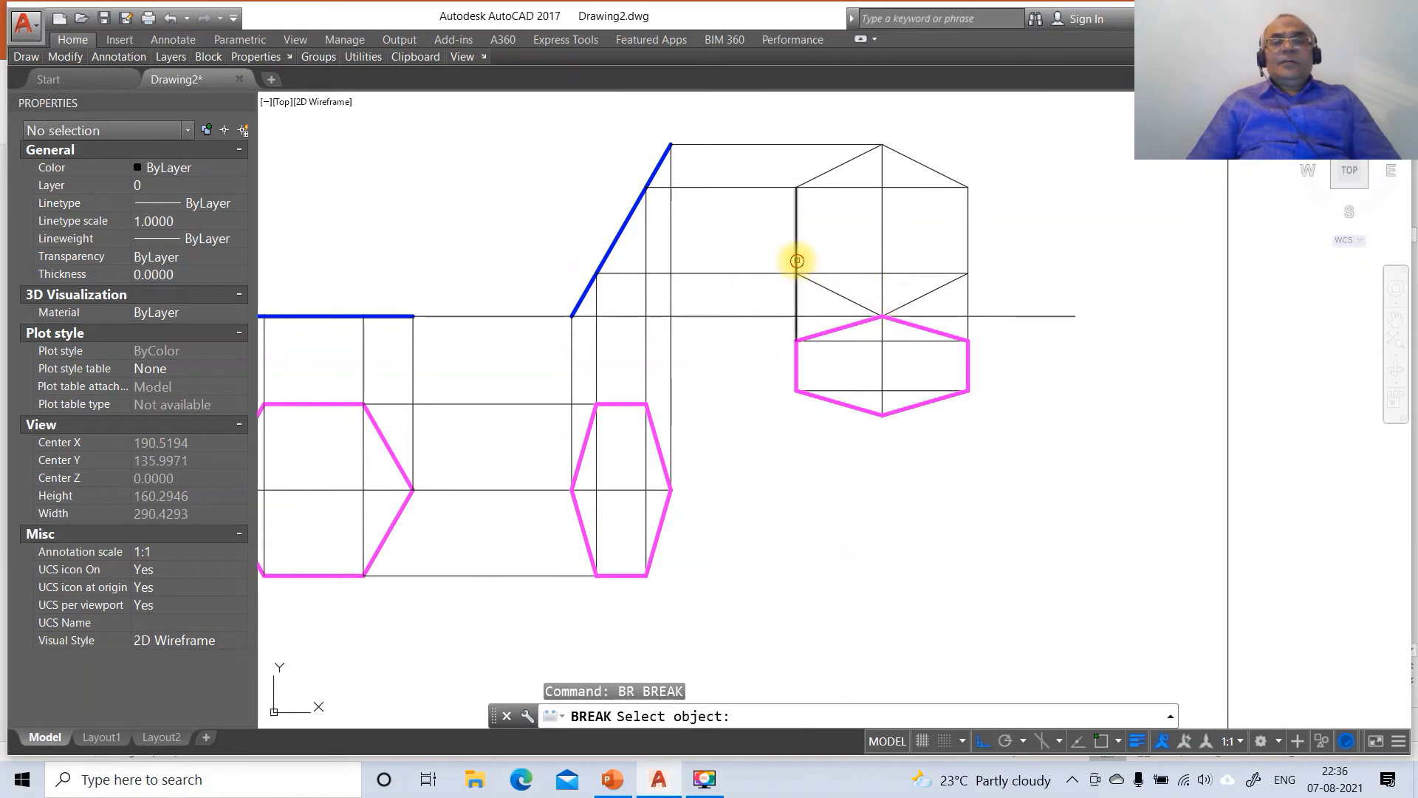
{"action": "left_click", "coordinate": [796, 260]}
{"action": "type", "text": "f"}
{"action": "key", "text": "Return"}
{"action": "type", "text": "IN"}
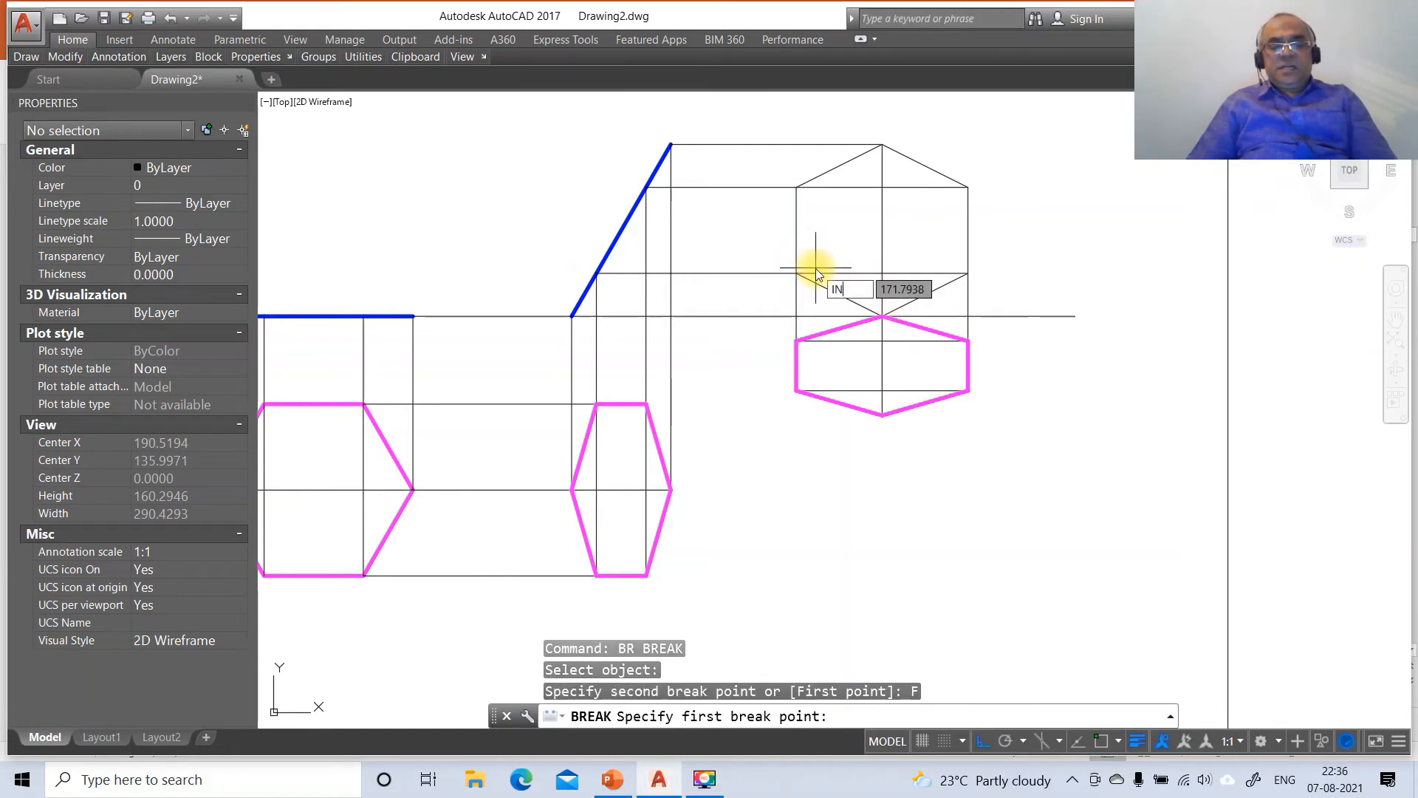
{"action": "type", "text": "T"}
{"action": "key", "text": "Return"}
{"action": "left_click", "coordinate": [807, 274]}
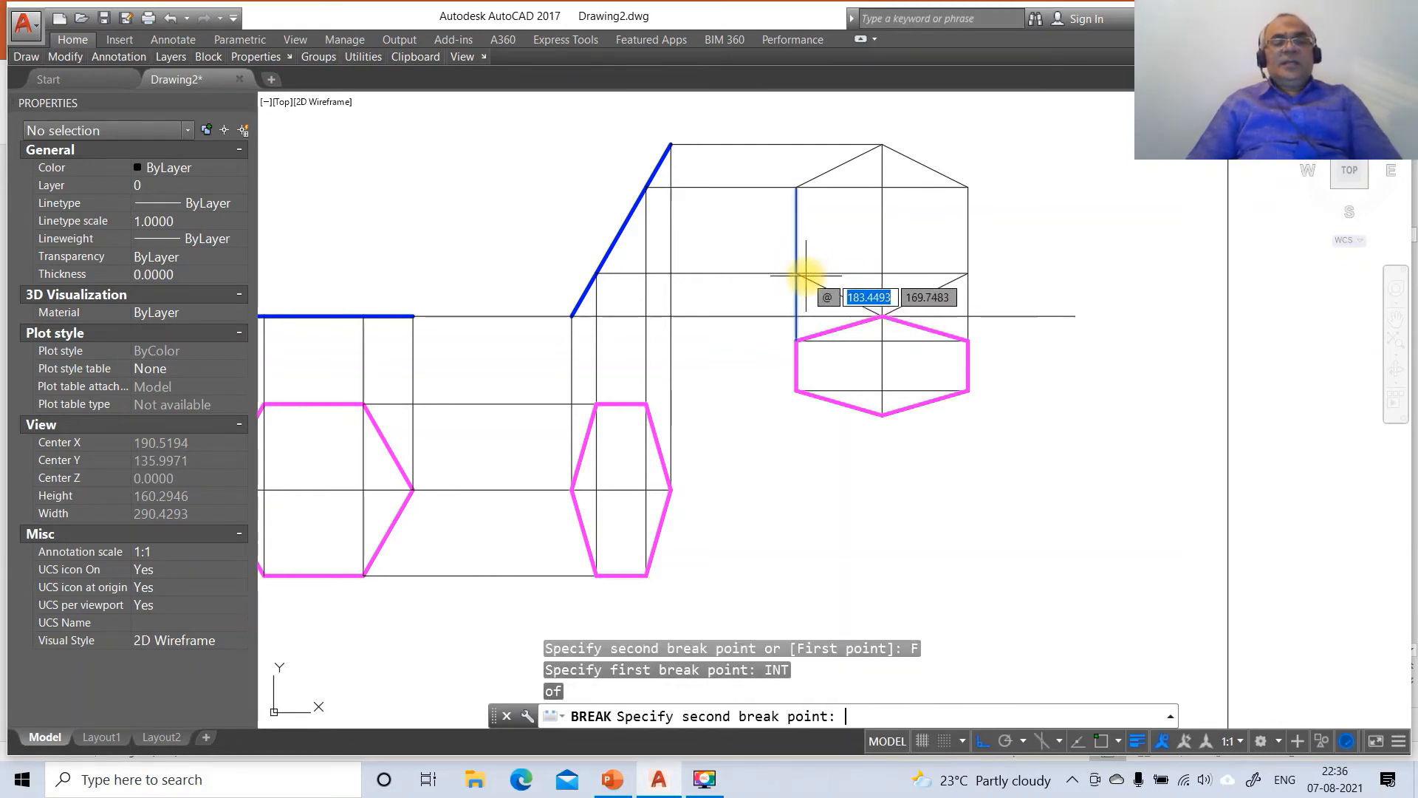
{"action": "type", "text": "@"}
{"action": "key", "text": "Return"}
Break the final front view's right vertical projector without a gap at its intersection with the lower intermediate projector, using @ as second point.
{"action": "key", "text": "Return"}
{"action": "left_click", "coordinate": [968, 261]}
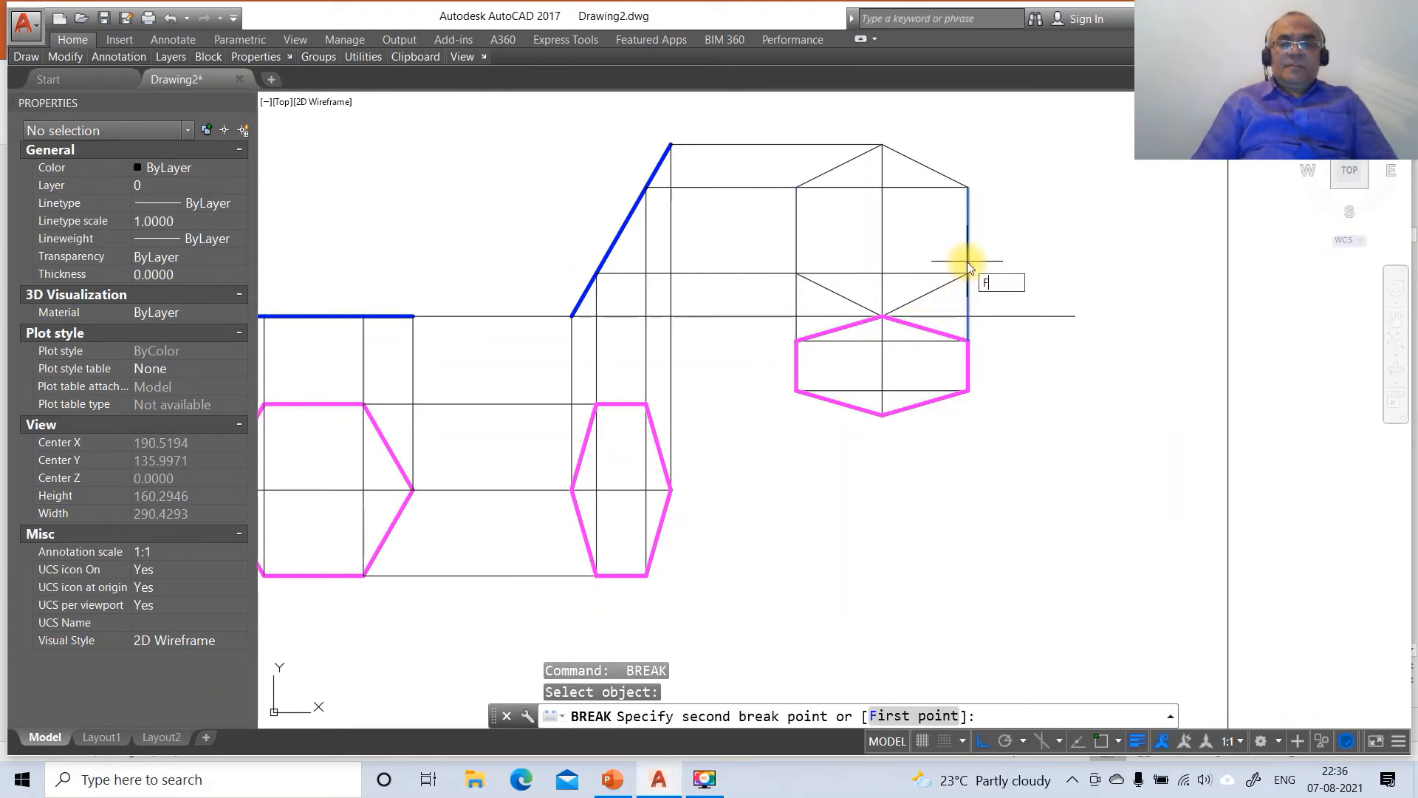
{"action": "key", "text": "Return"}
{"action": "type", "text": "INT"}
{"action": "key", "text": "Return"}
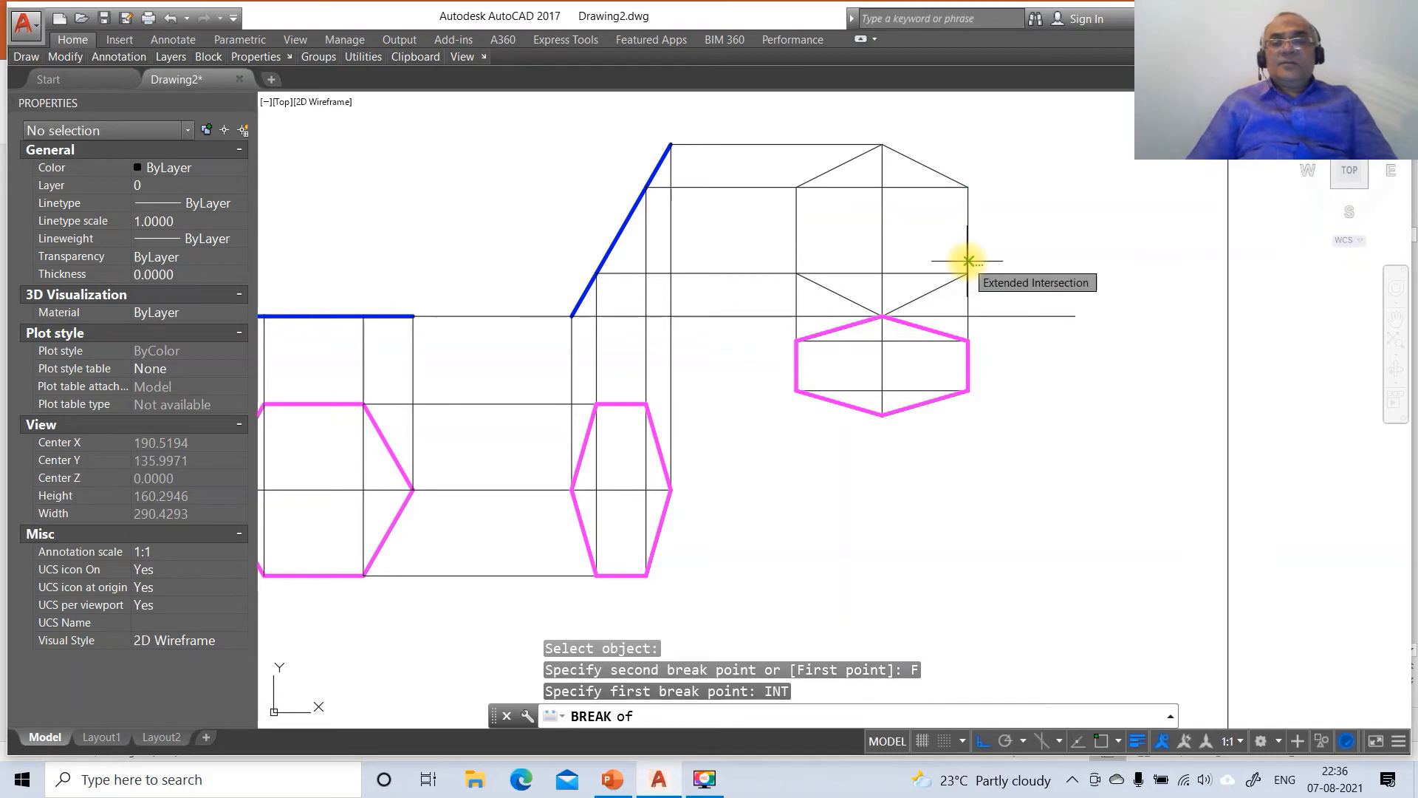
{"action": "left_click", "coordinate": [968, 270]}
{"action": "key", "text": "Return"}
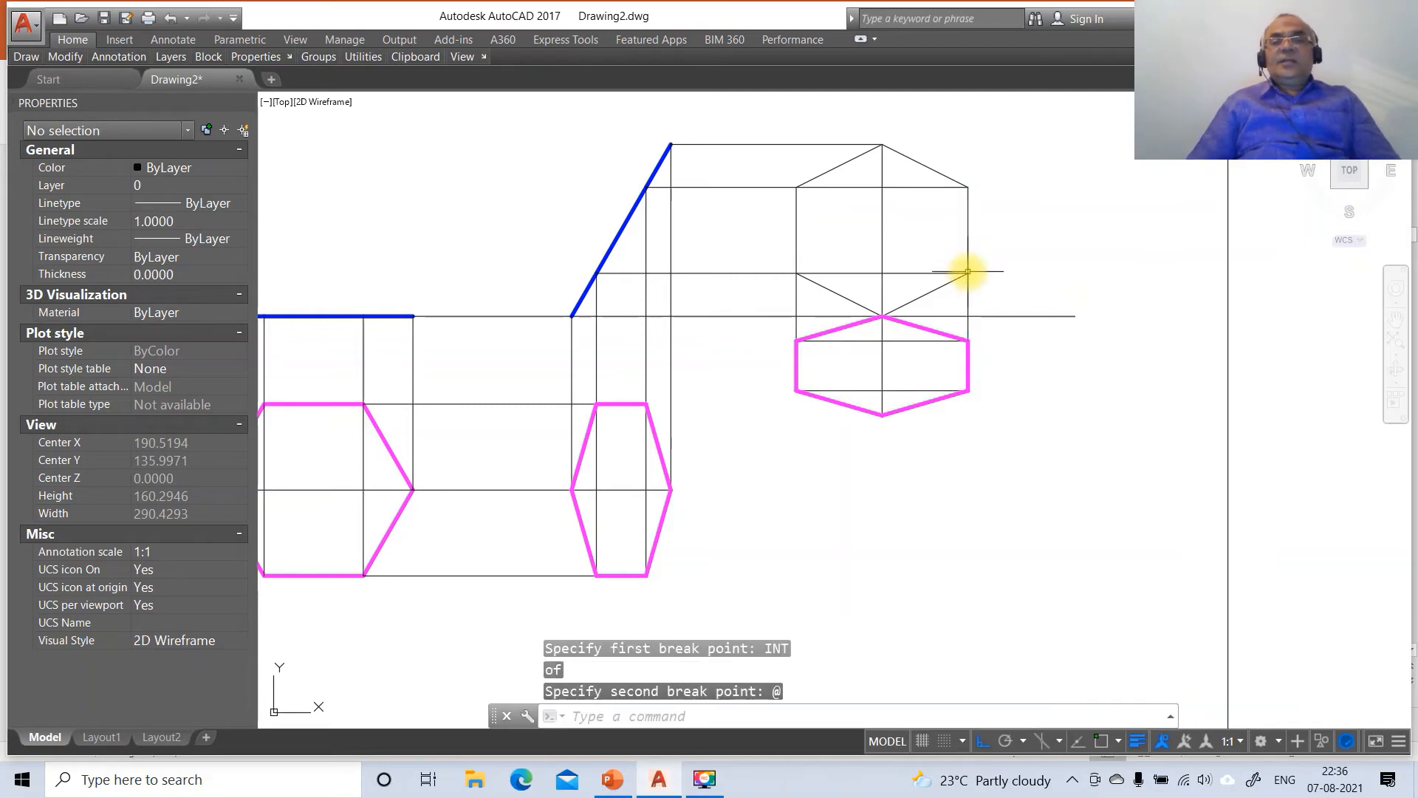
Move the six edges of the final front view hexagon to layer FV and clear the selection.
{"action": "left_click", "coordinate": [839, 168]}
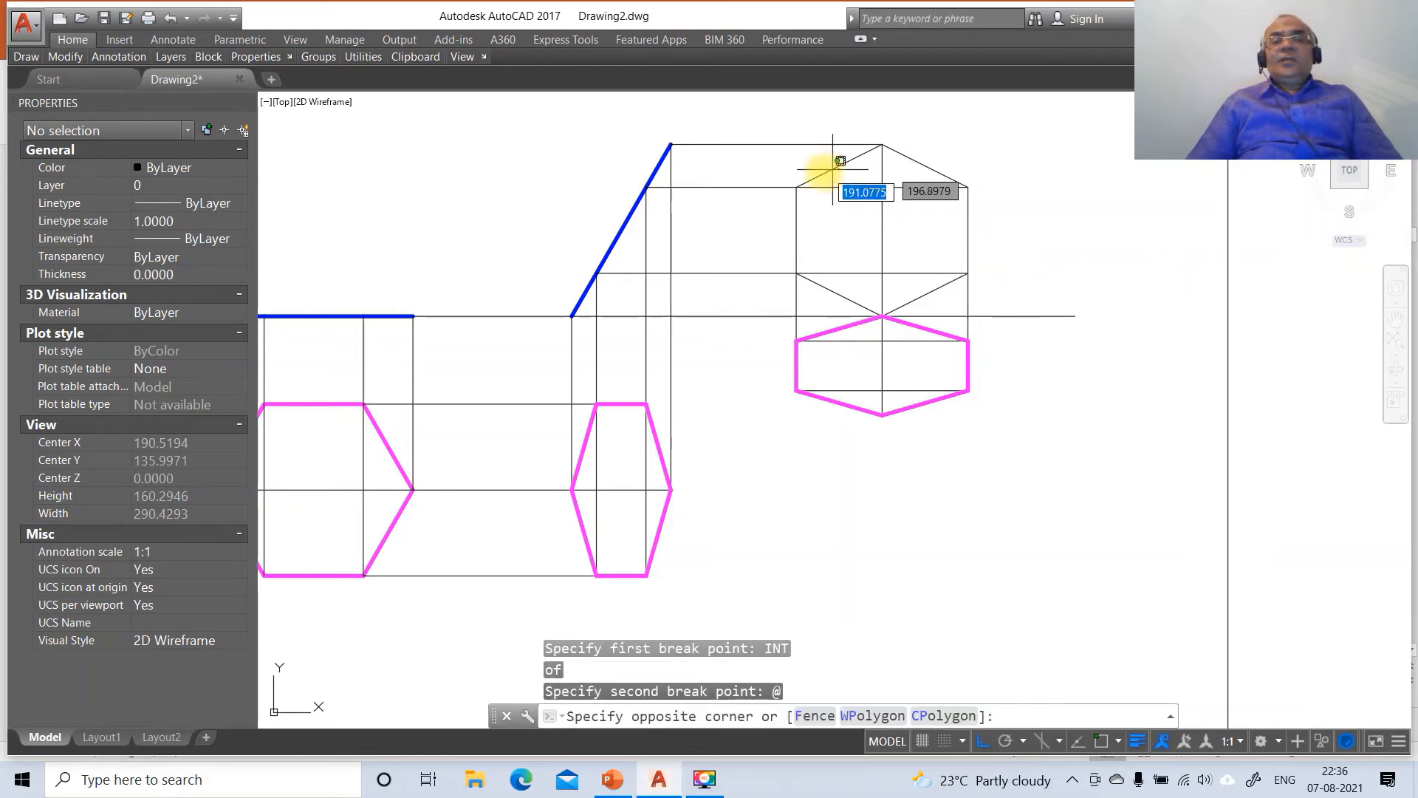
{"action": "left_click", "coordinate": [827, 152]}
{"action": "left_click", "coordinate": [912, 158]}
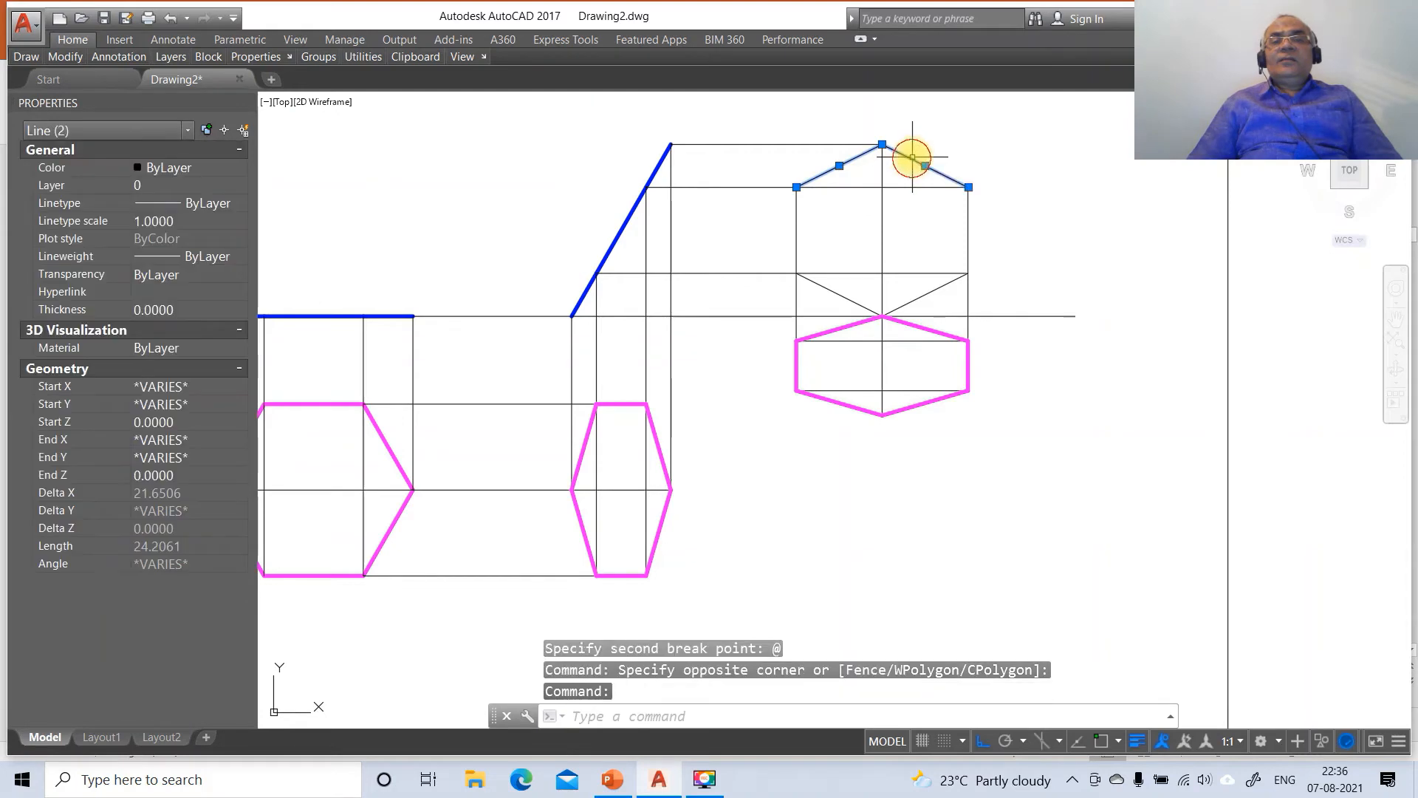
{"action": "left_click", "coordinate": [940, 287]}
{"action": "left_click", "coordinate": [849, 300]}
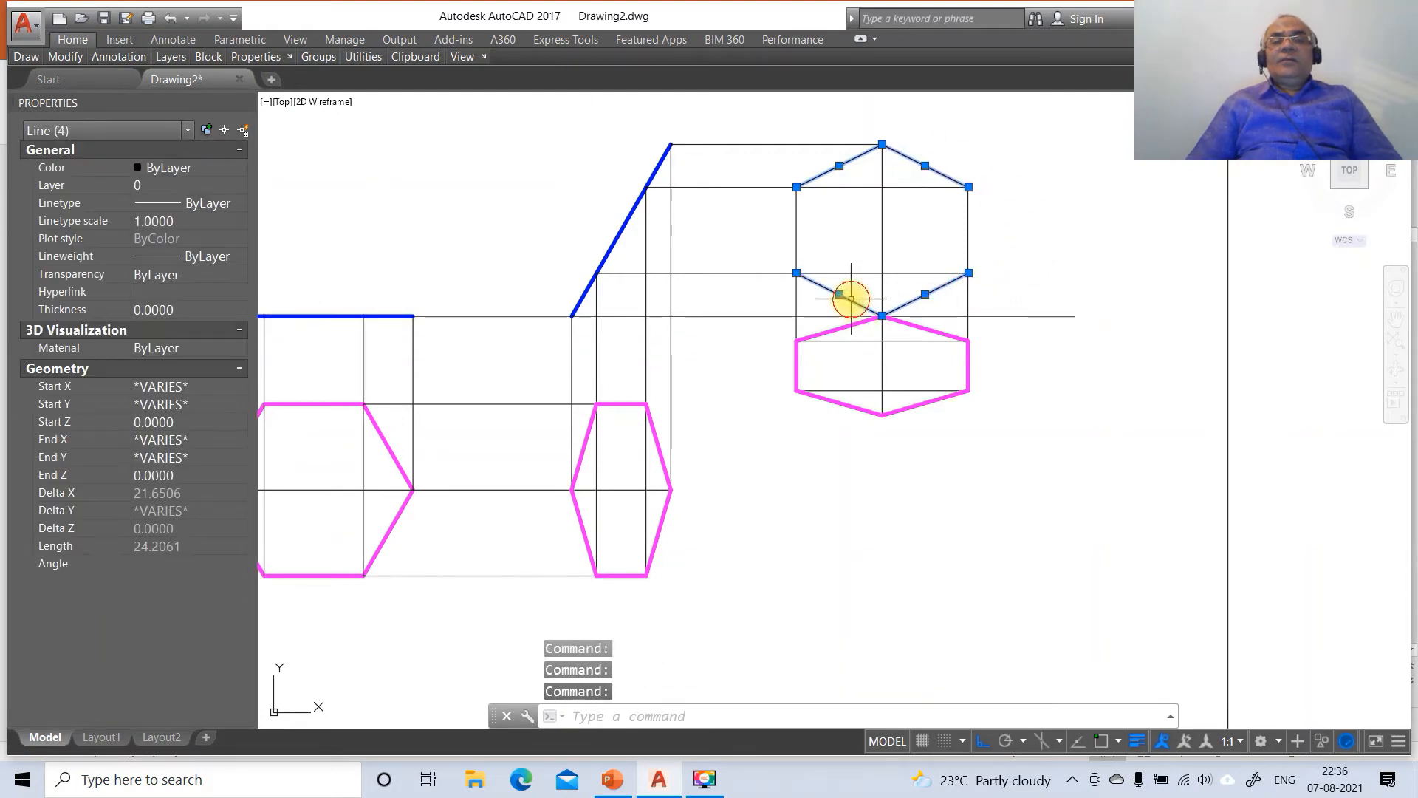
{"action": "left_click", "coordinate": [794, 234]}
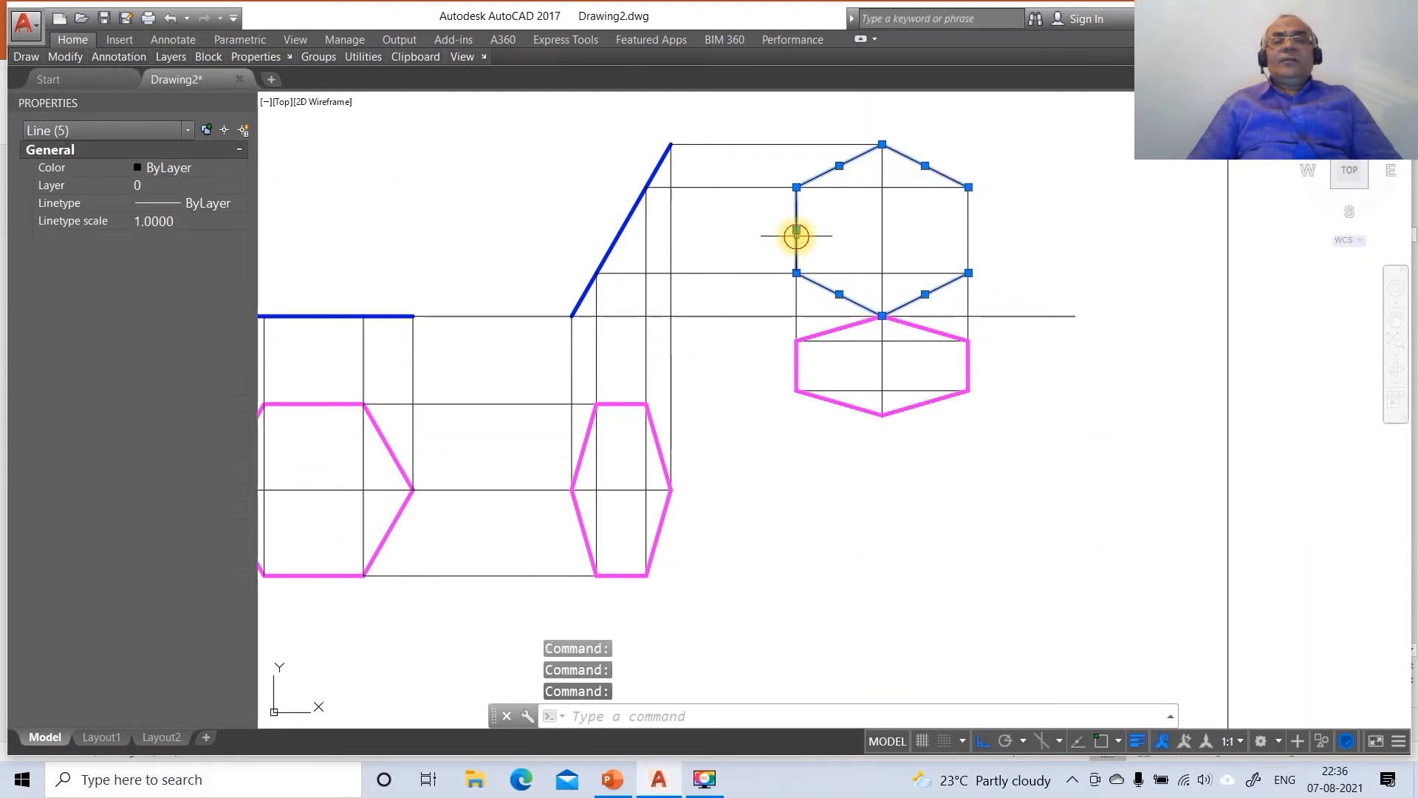
{"action": "left_click", "coordinate": [970, 231]}
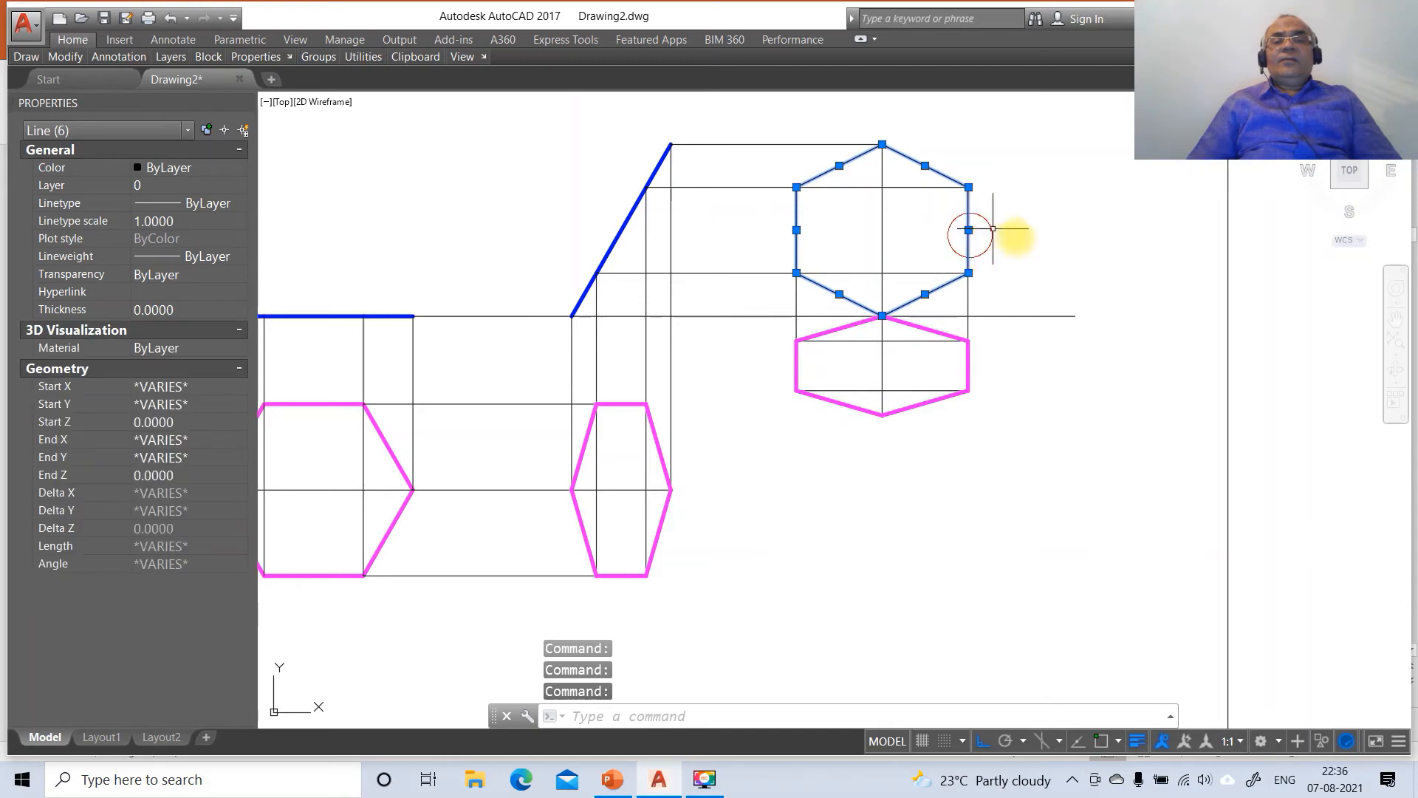
{"action": "left_click", "coordinate": [222, 186]}
{"action": "left_click", "coordinate": [194, 213]}
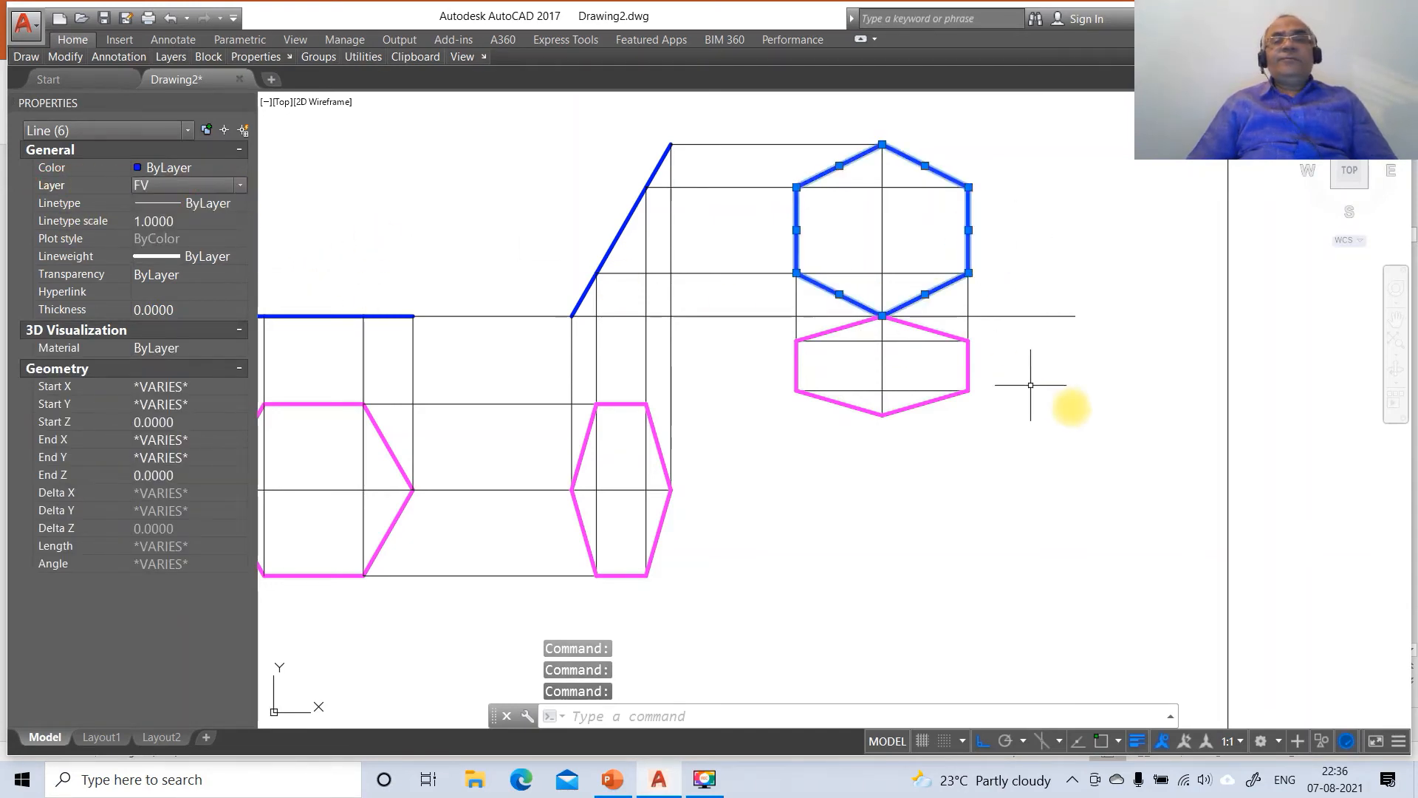
{"action": "key", "text": "Escape"}
{"action": "key", "text": "Escape"}
{"action": "key", "text": "Escape"}
Move the two thin segments of the horizontal reference line to layer XY and clear the selection.
{"action": "type", "text": "Z"}
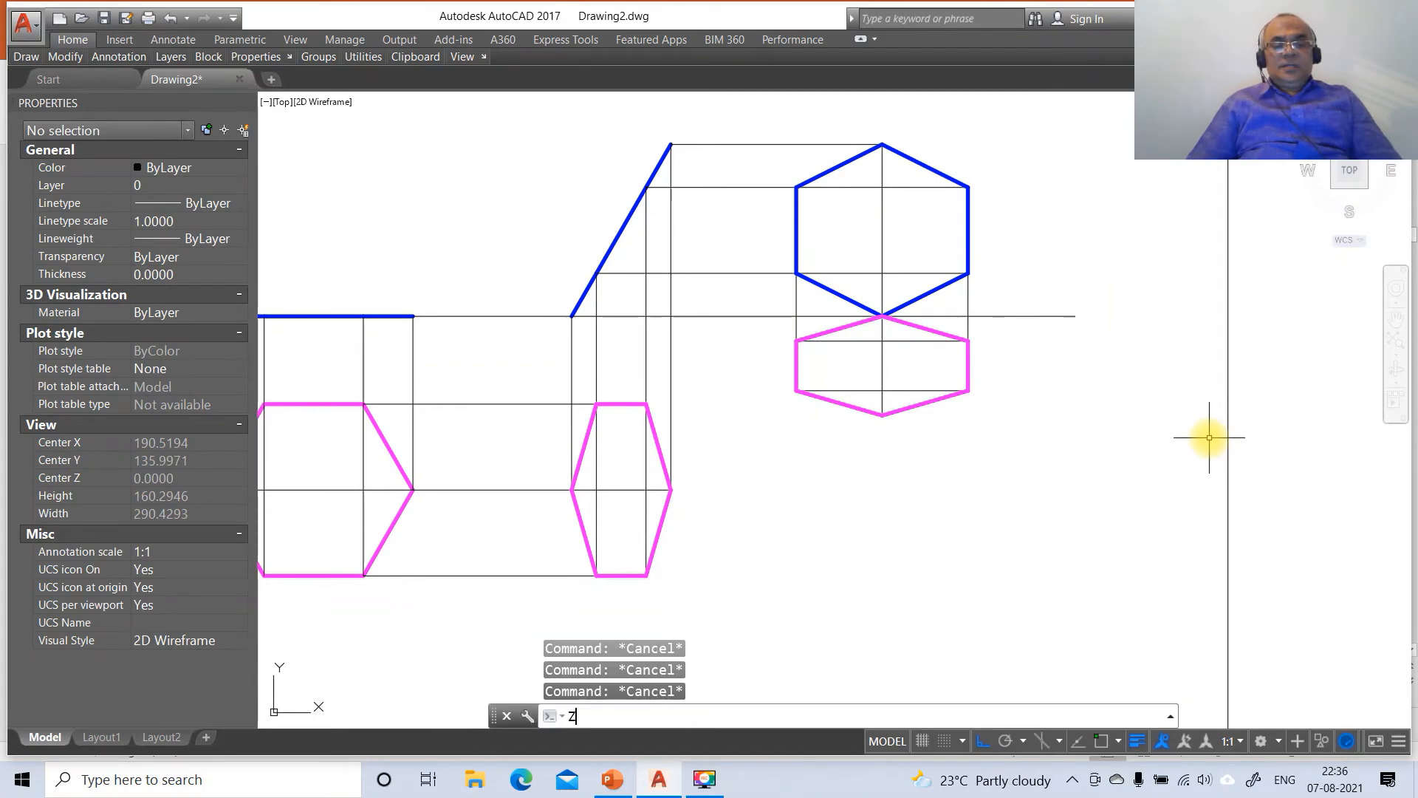
{"action": "key", "text": "Return"}
{"action": "type", "text": "P"}
{"action": "key", "text": "Return"}
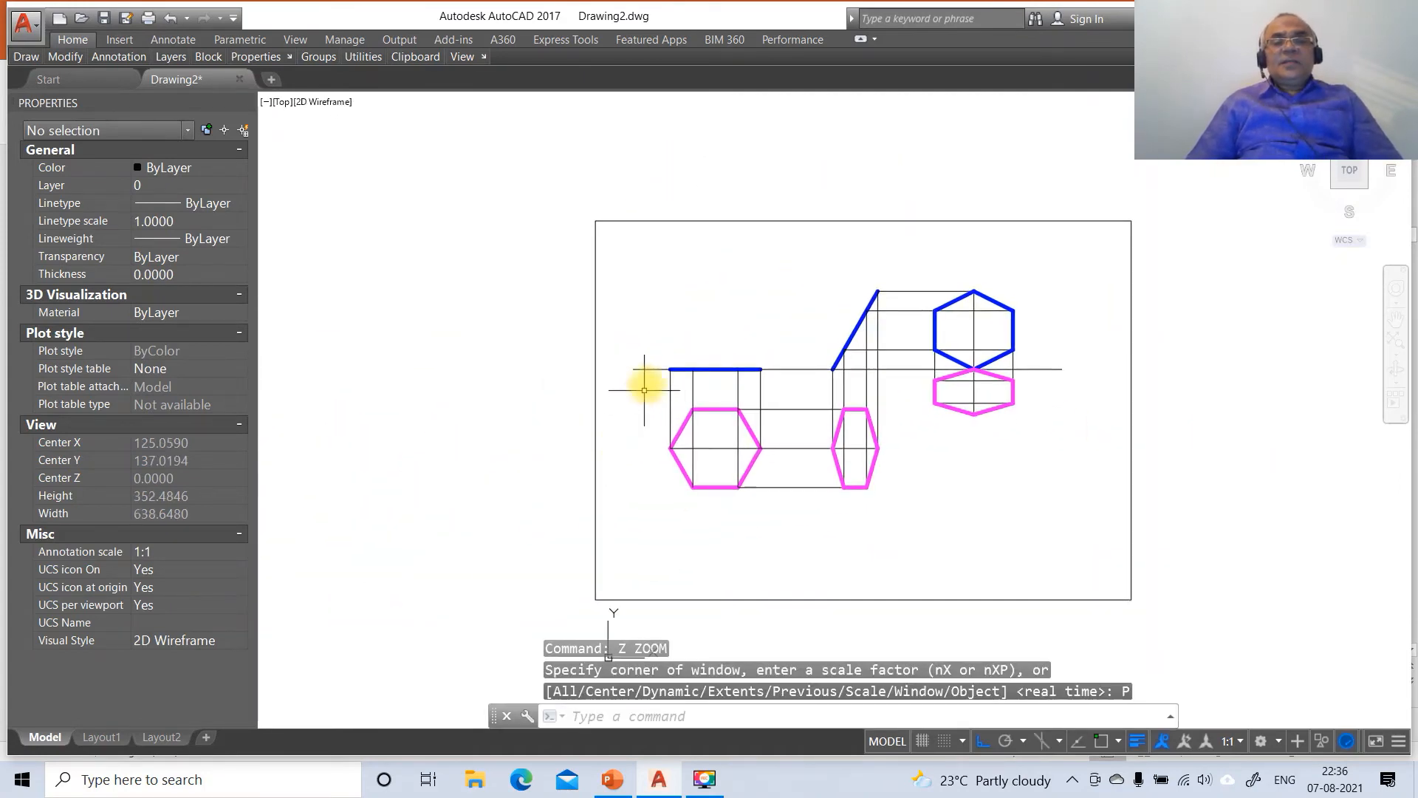
{"action": "left_click", "coordinate": [650, 369]}
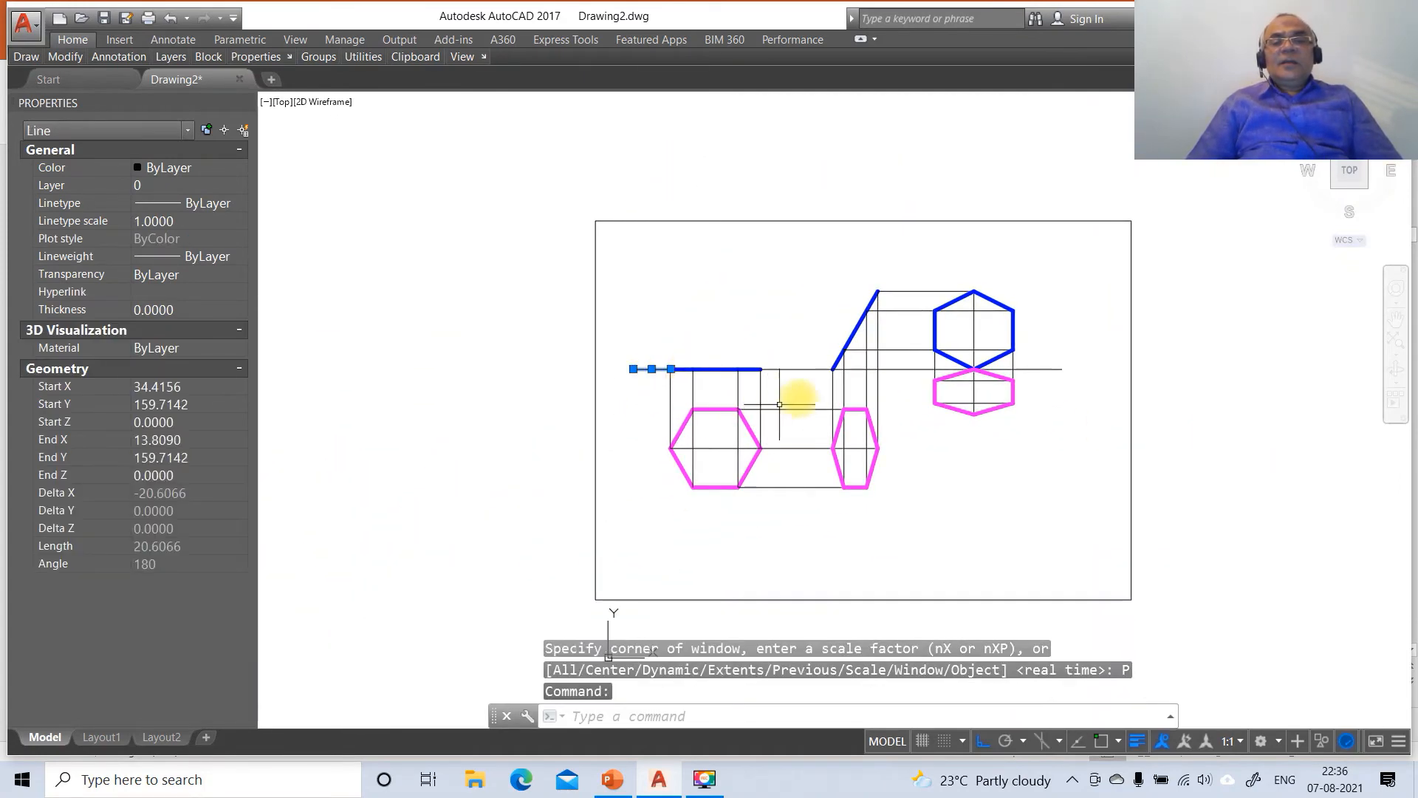
{"action": "left_click", "coordinate": [796, 370]}
{"action": "left_click", "coordinate": [60, 185]}
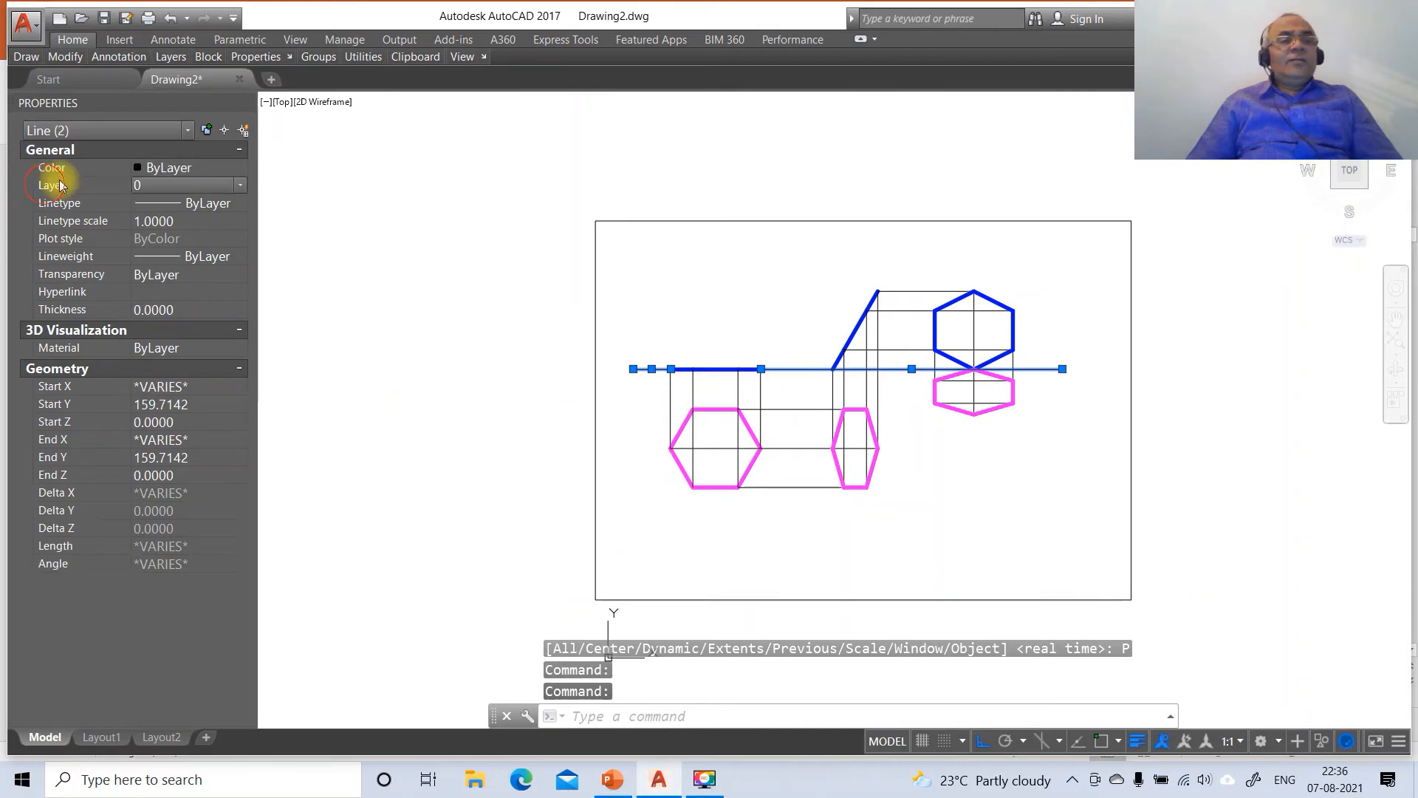
{"action": "left_click", "coordinate": [239, 186]}
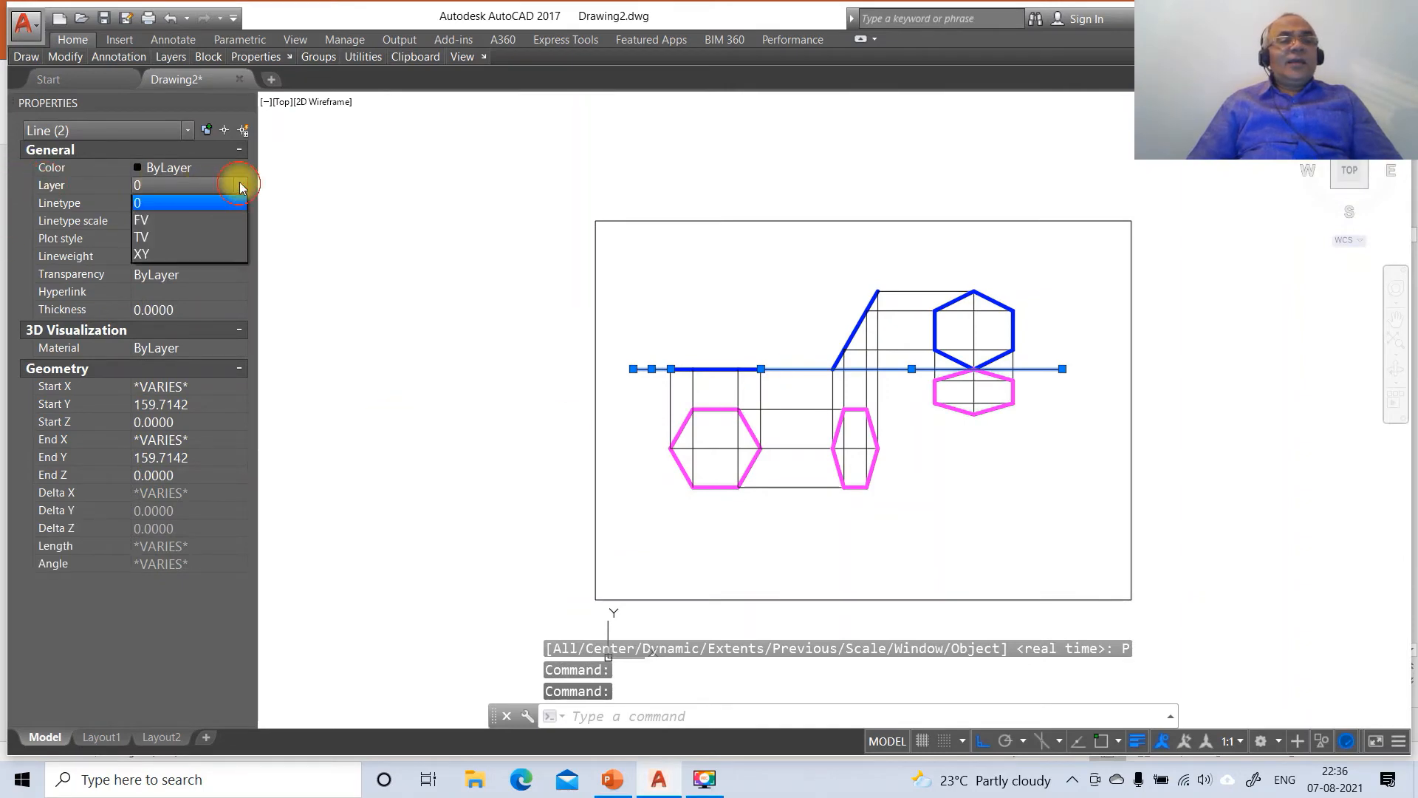
{"action": "left_click", "coordinate": [185, 254]}
{"action": "key", "text": "Escape"}
{"action": "key", "text": "Escape"}
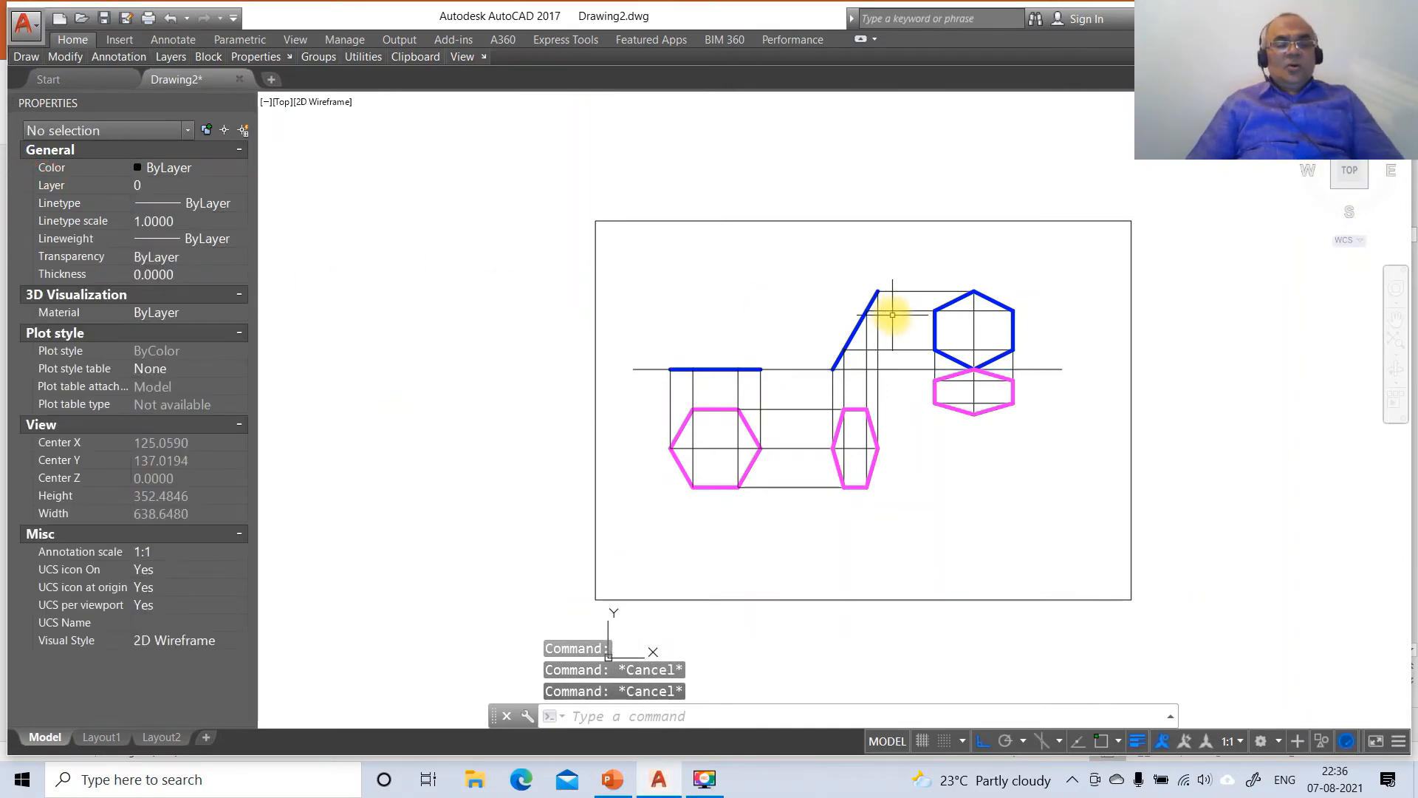
Modify the Standard dimension style so its linear dimensions use a precision of 0.
{"action": "type", "text": "z"}
{"action": "key", "text": "Return"}
{"action": "type", "text": "w"}
{"action": "key", "text": "Return"}
{"action": "left_click", "coordinate": [632, 257]}
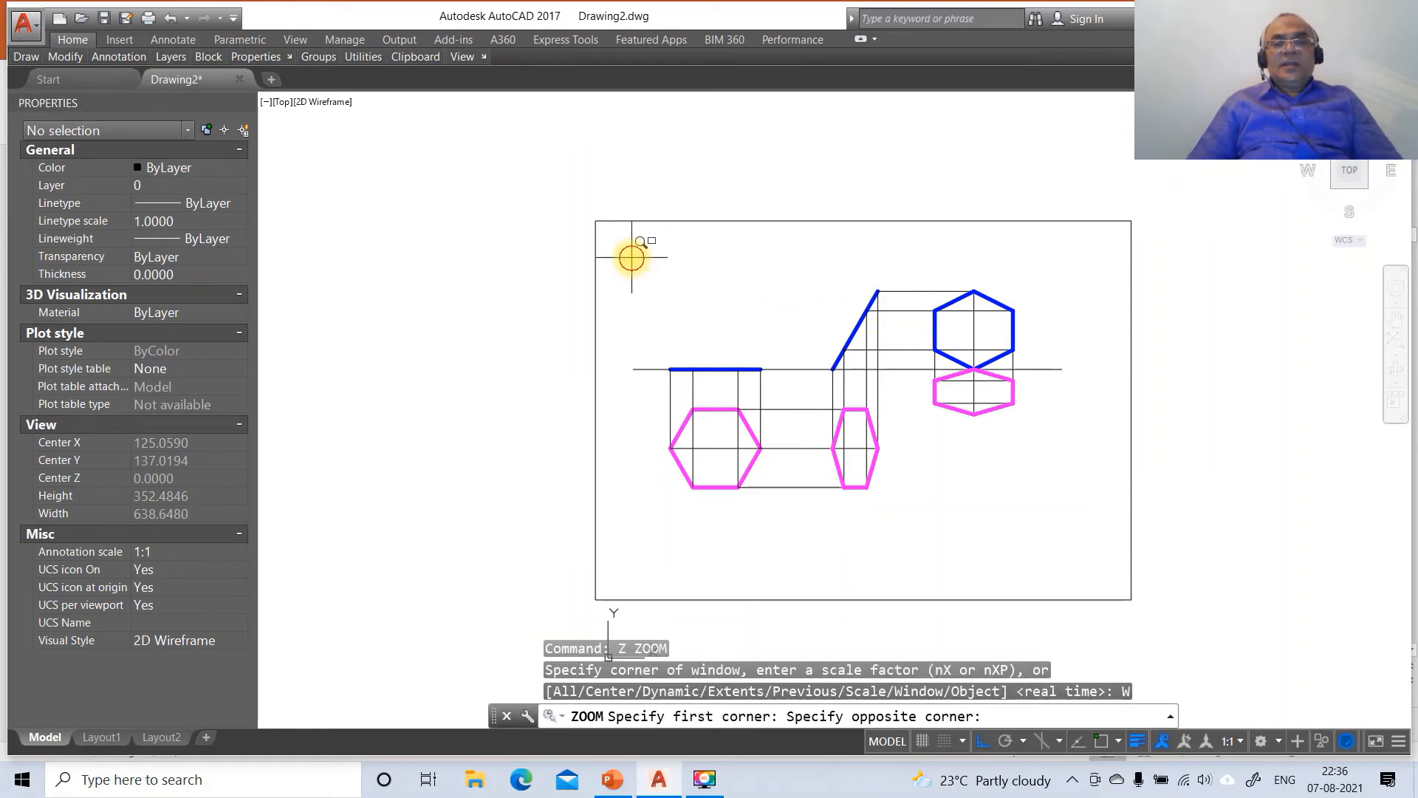
{"action": "left_click", "coordinate": [1109, 552]}
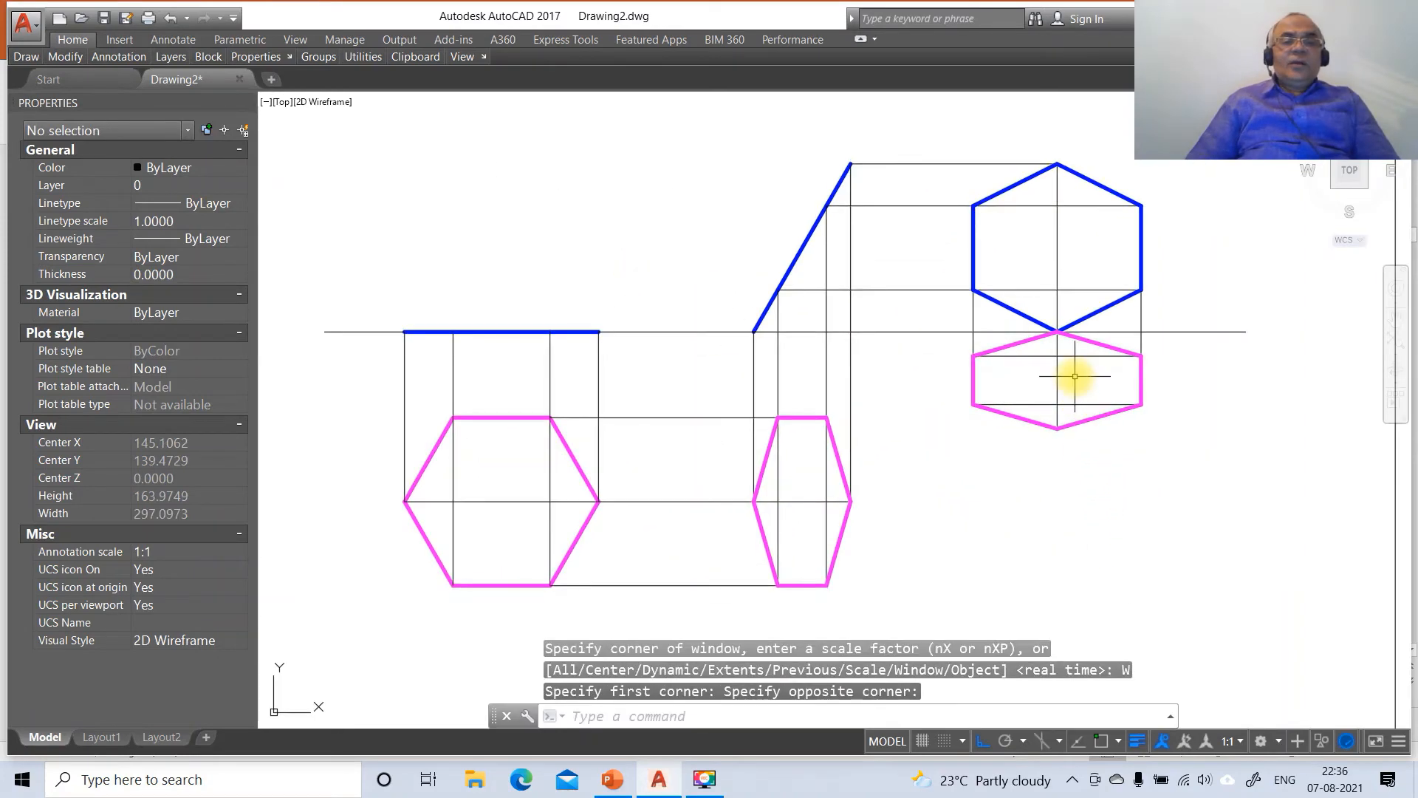
{"action": "type", "text": "DDI"}
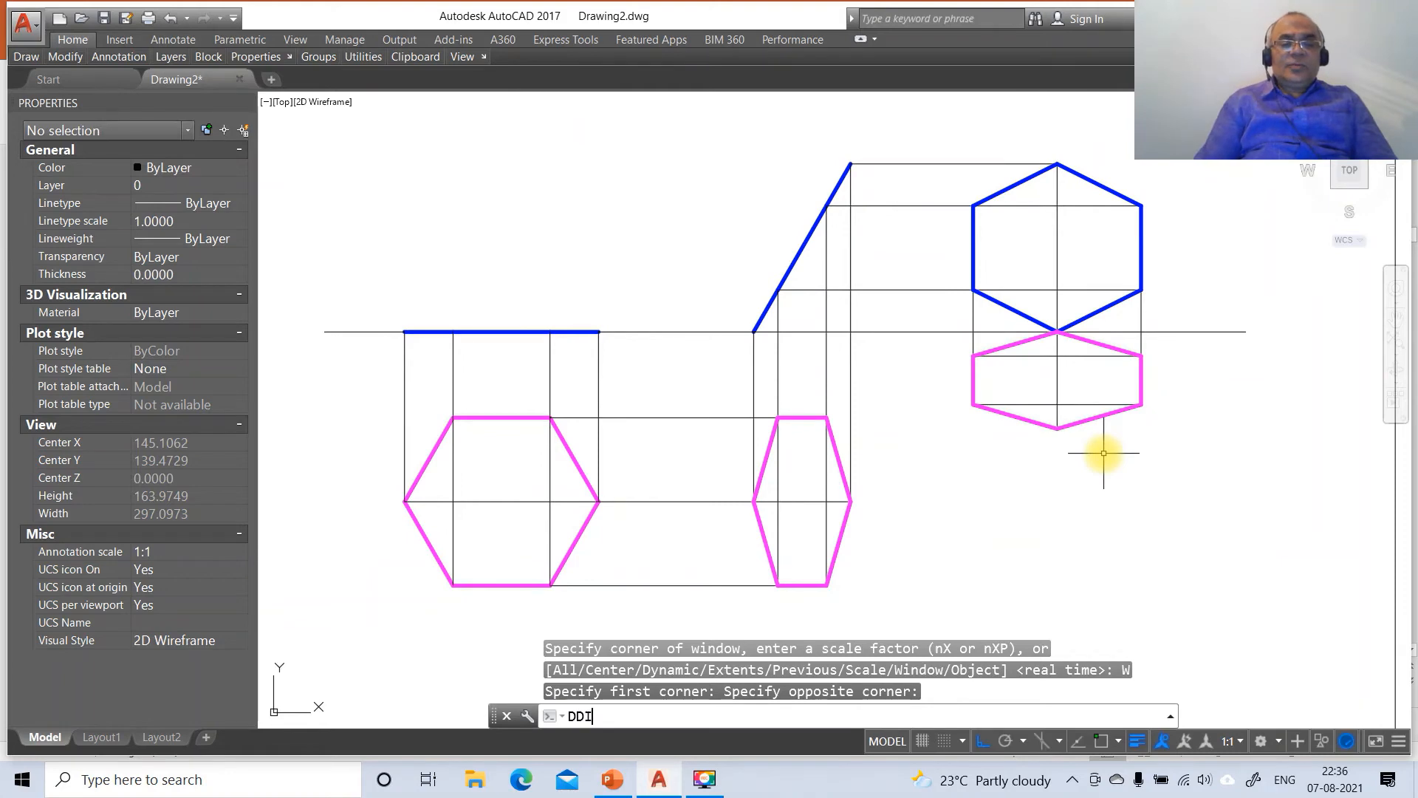
{"action": "type", "text": "M"}
{"action": "key", "text": "Return"}
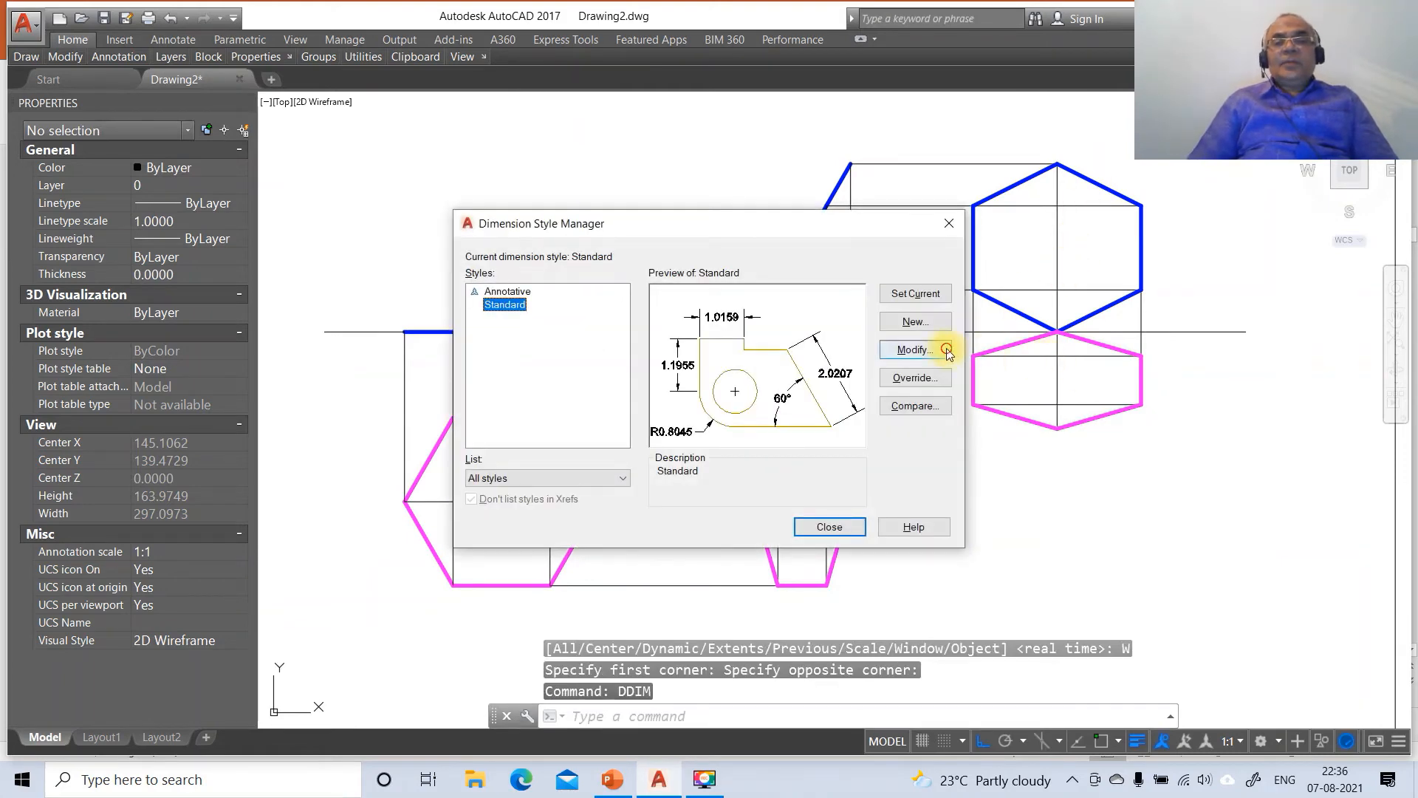
{"action": "left_click", "coordinate": [914, 349]}
{"action": "left_click", "coordinate": [676, 188]}
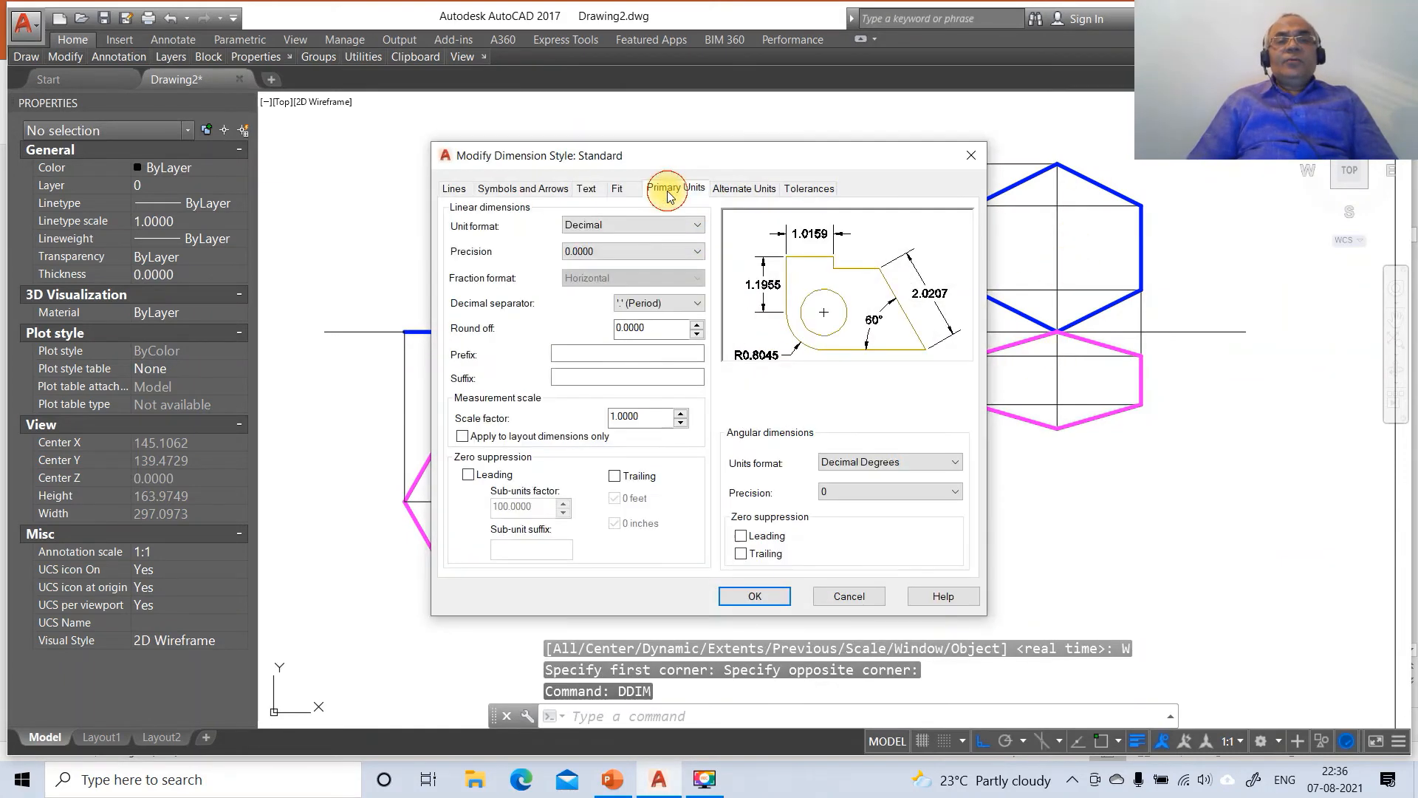
{"action": "left_click", "coordinate": [609, 252]}
{"action": "left_click", "coordinate": [587, 263]}
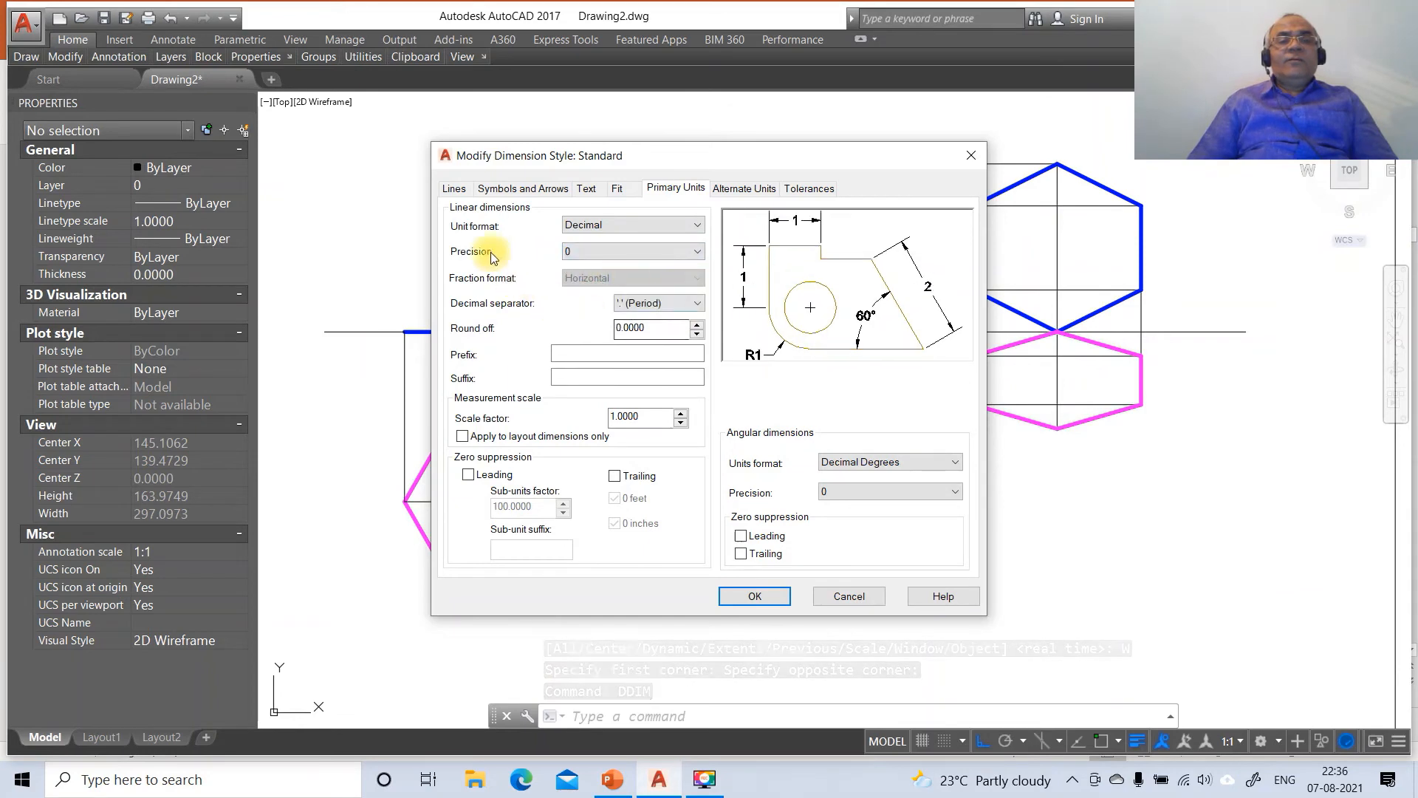
Set the dimension text height to 3, aligned with the dimension line, vertical placement Above, and offset from dimension line 3.
{"action": "left_click", "coordinate": [588, 189]}
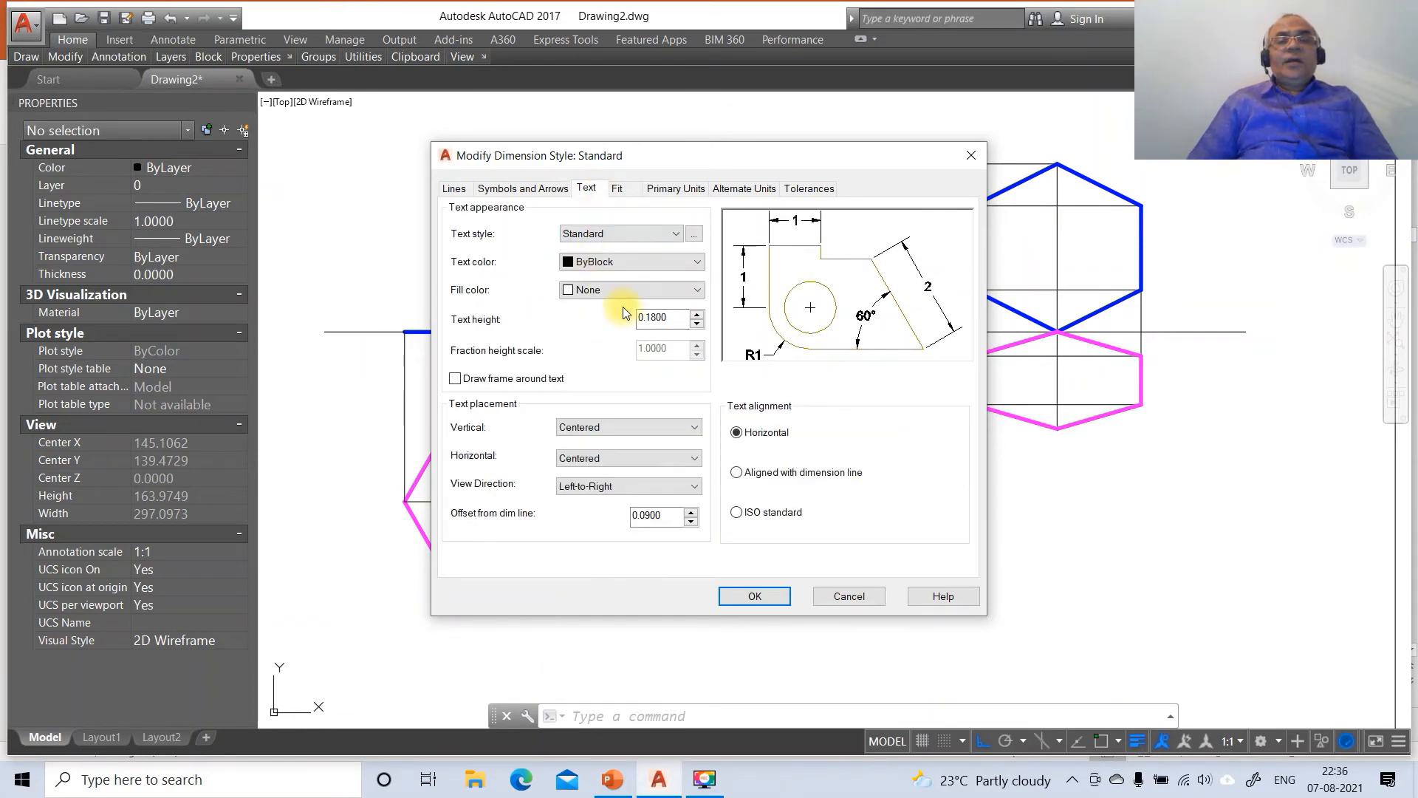
{"action": "double_click", "coordinate": [675, 320]}
{"action": "type", "text": "3"}
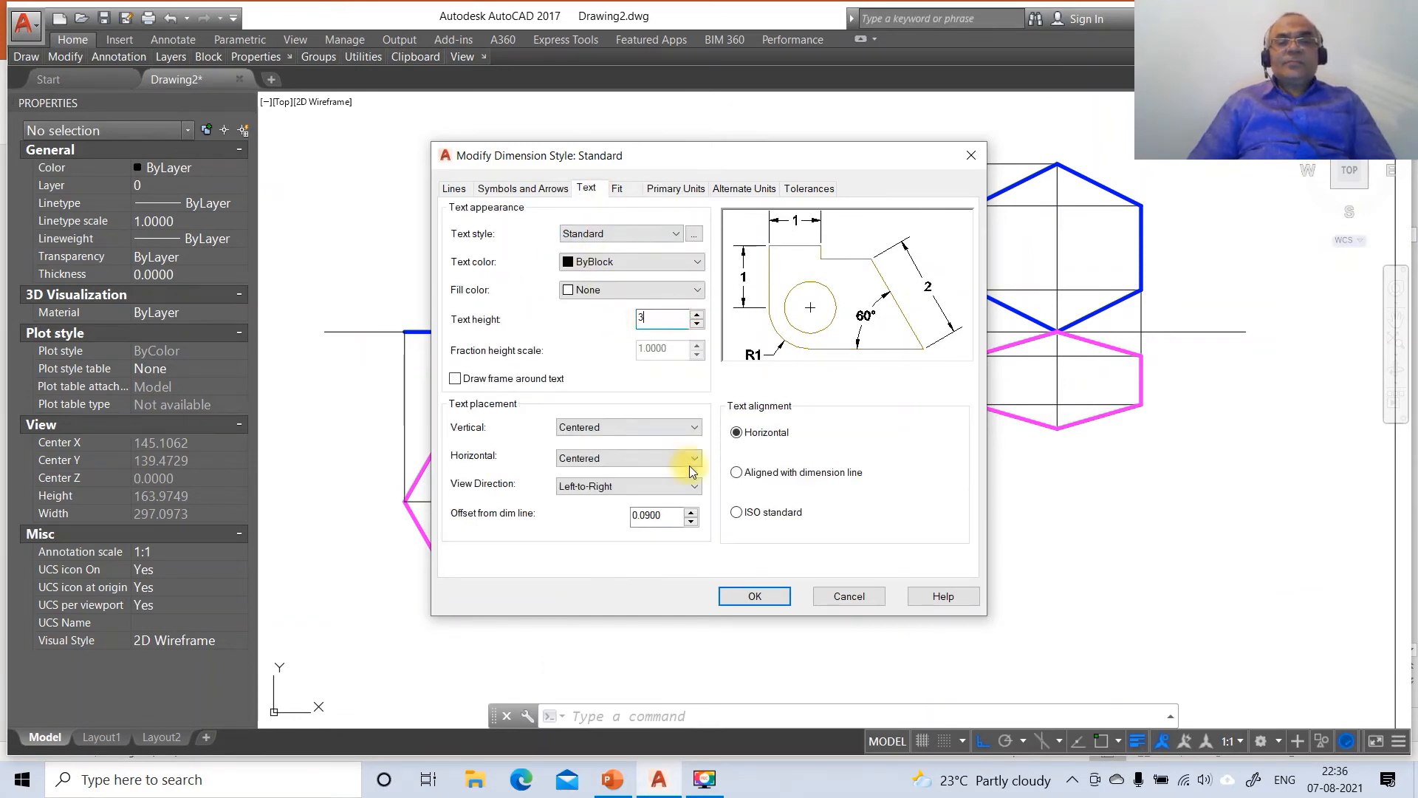
{"action": "left_click", "coordinate": [740, 472]}
{"action": "left_click", "coordinate": [645, 428]}
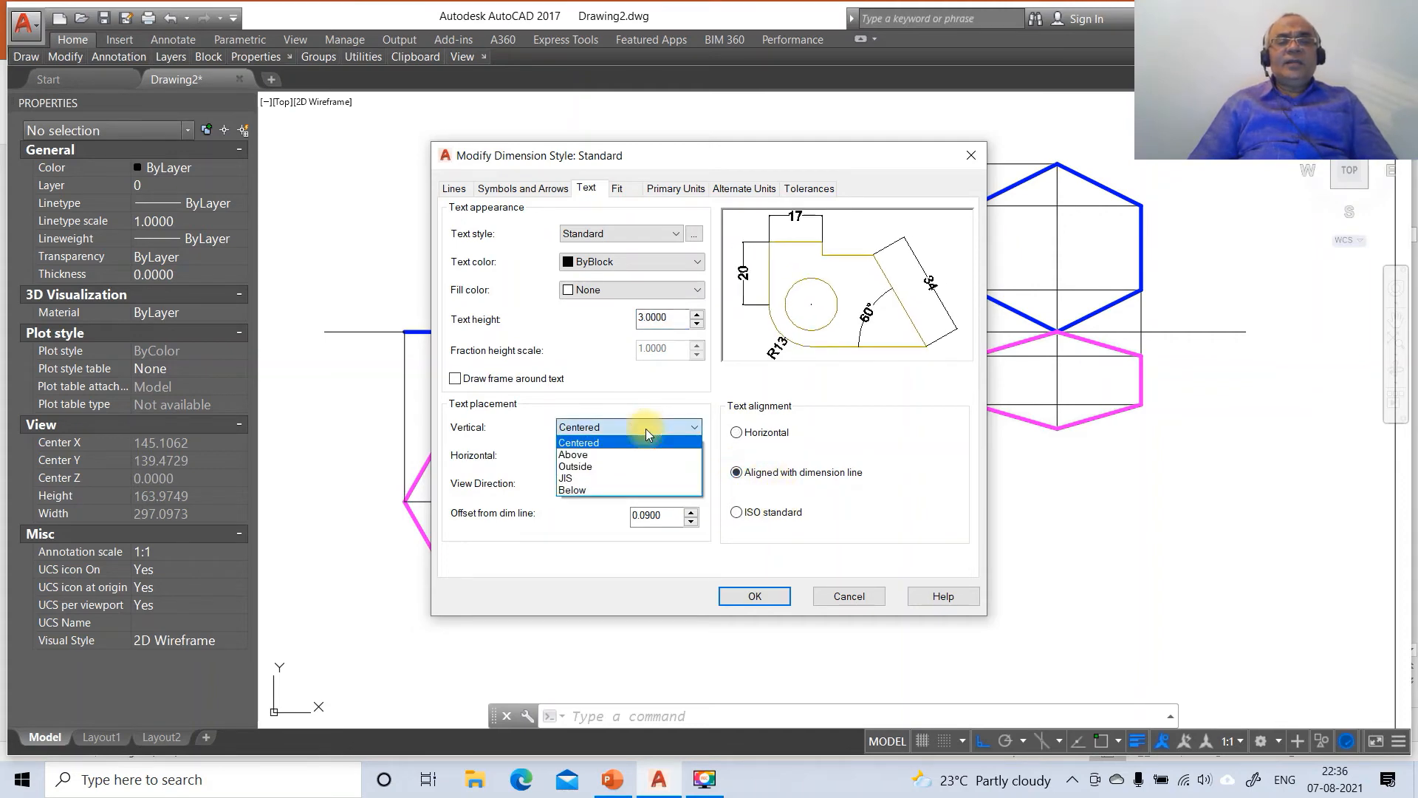
{"action": "left_click", "coordinate": [621, 450]}
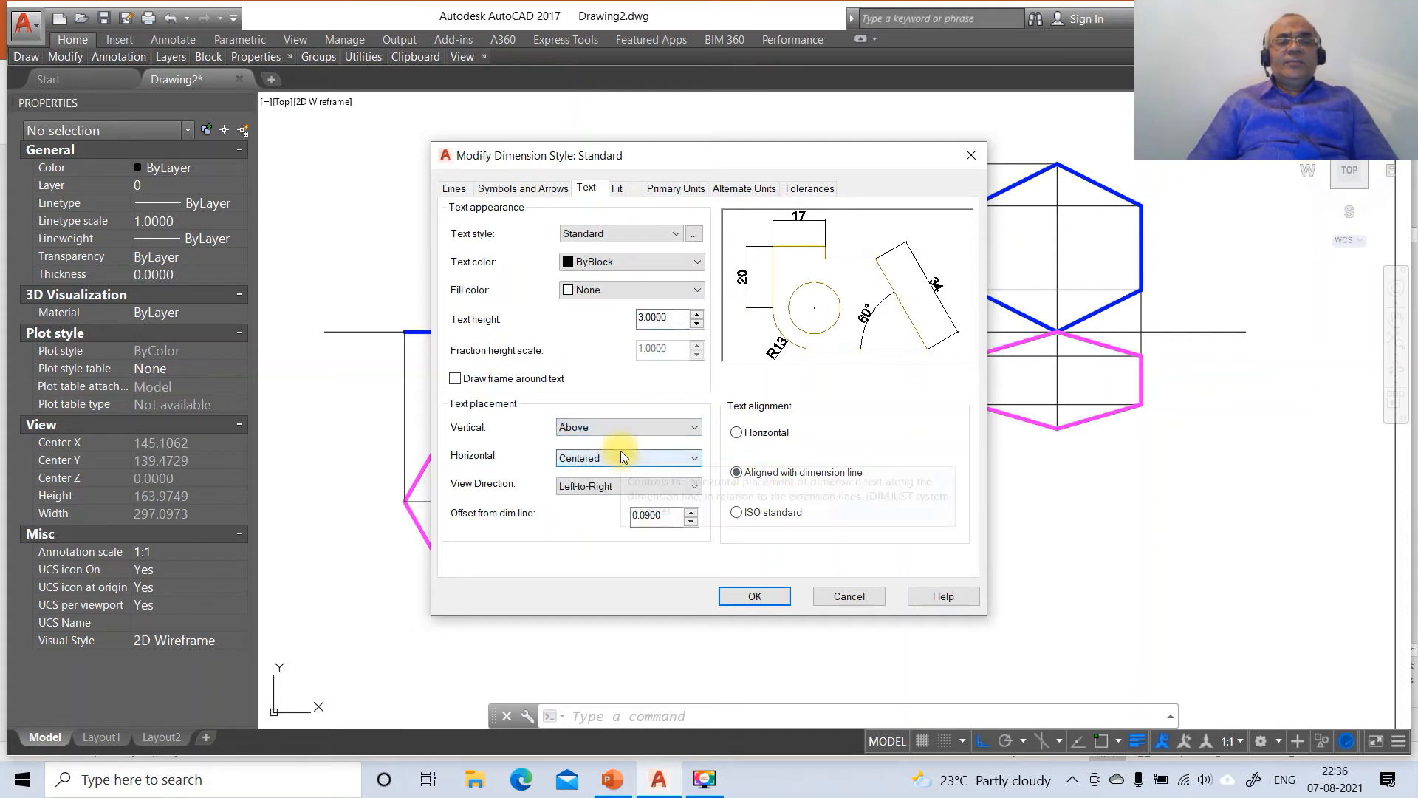
{"action": "double_click", "coordinate": [669, 517]}
{"action": "type", "text": "3"}
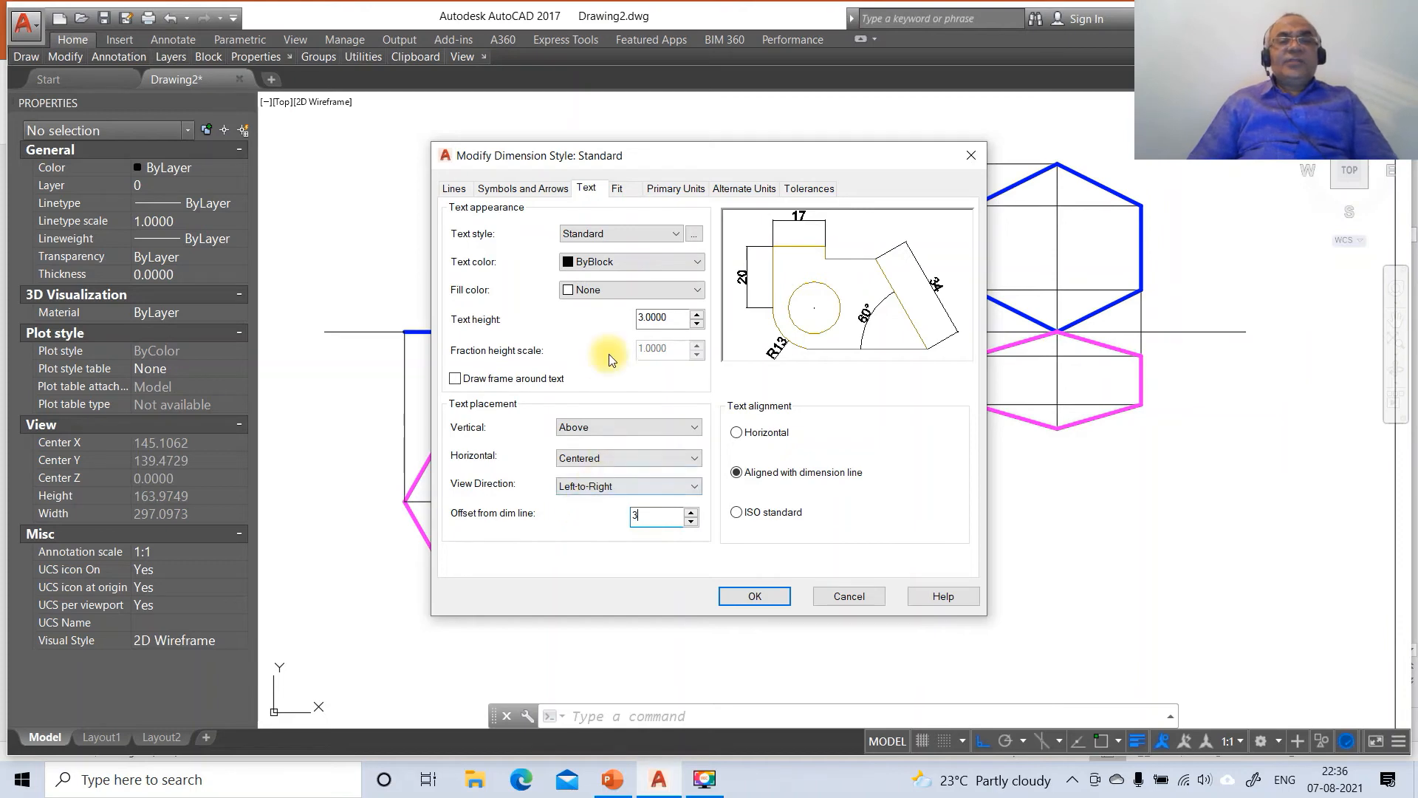
Set the arrow size to 3 and the extension line offset from origin to 3, and save the dimension style.
{"action": "left_click", "coordinate": [523, 189]}
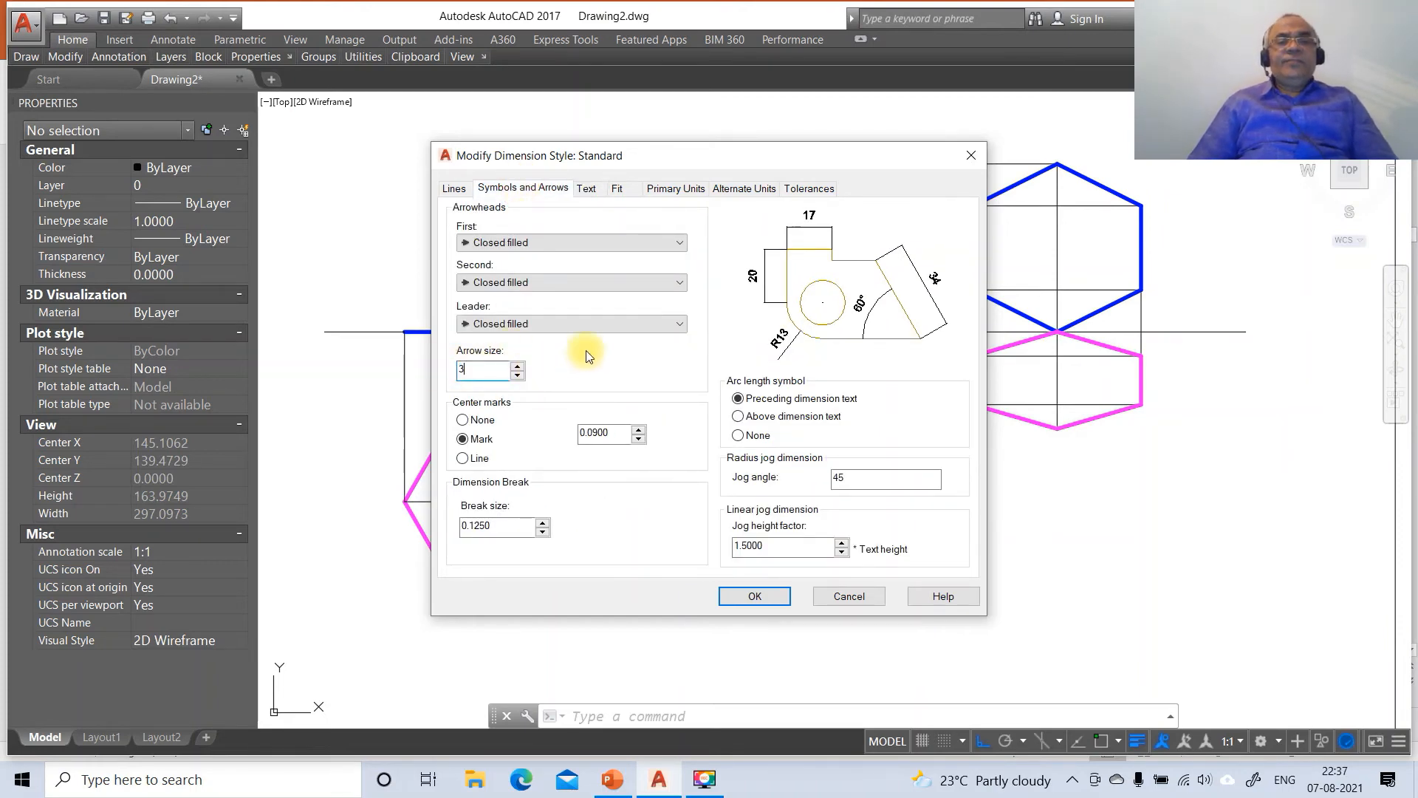
{"action": "left_click", "coordinate": [452, 190]}
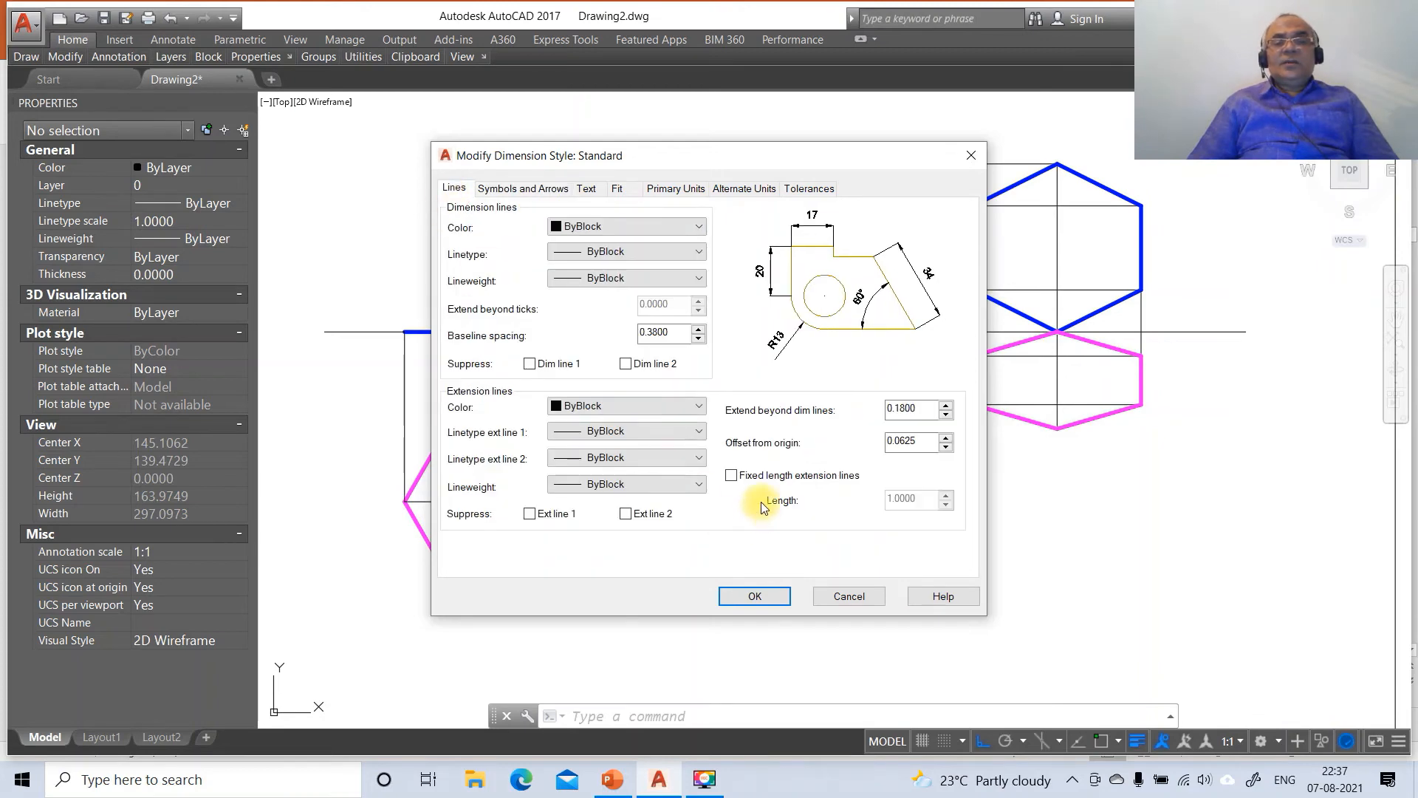
{"action": "double_click", "coordinate": [917, 442]}
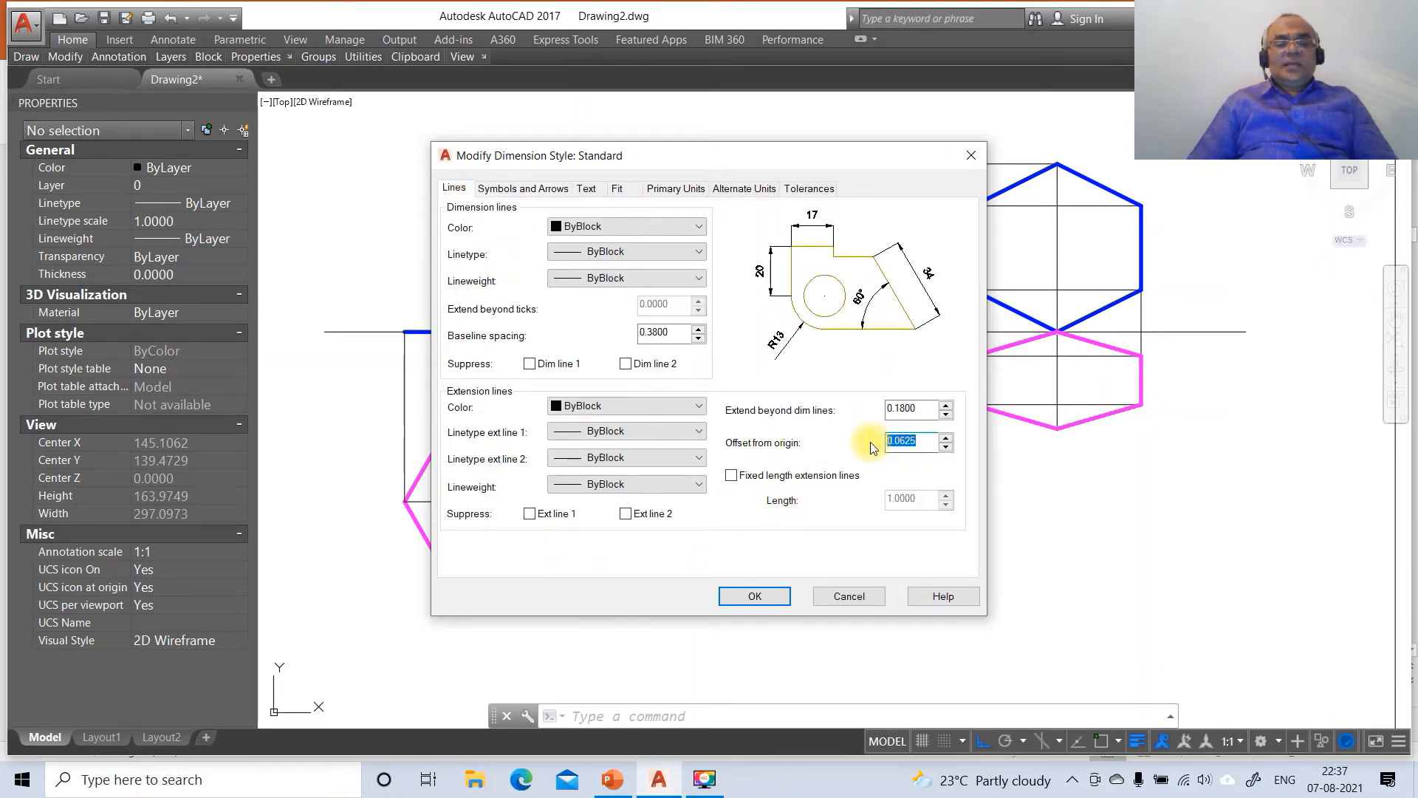
{"action": "type", "text": "3"}
{"action": "left_click", "coordinate": [768, 598]}
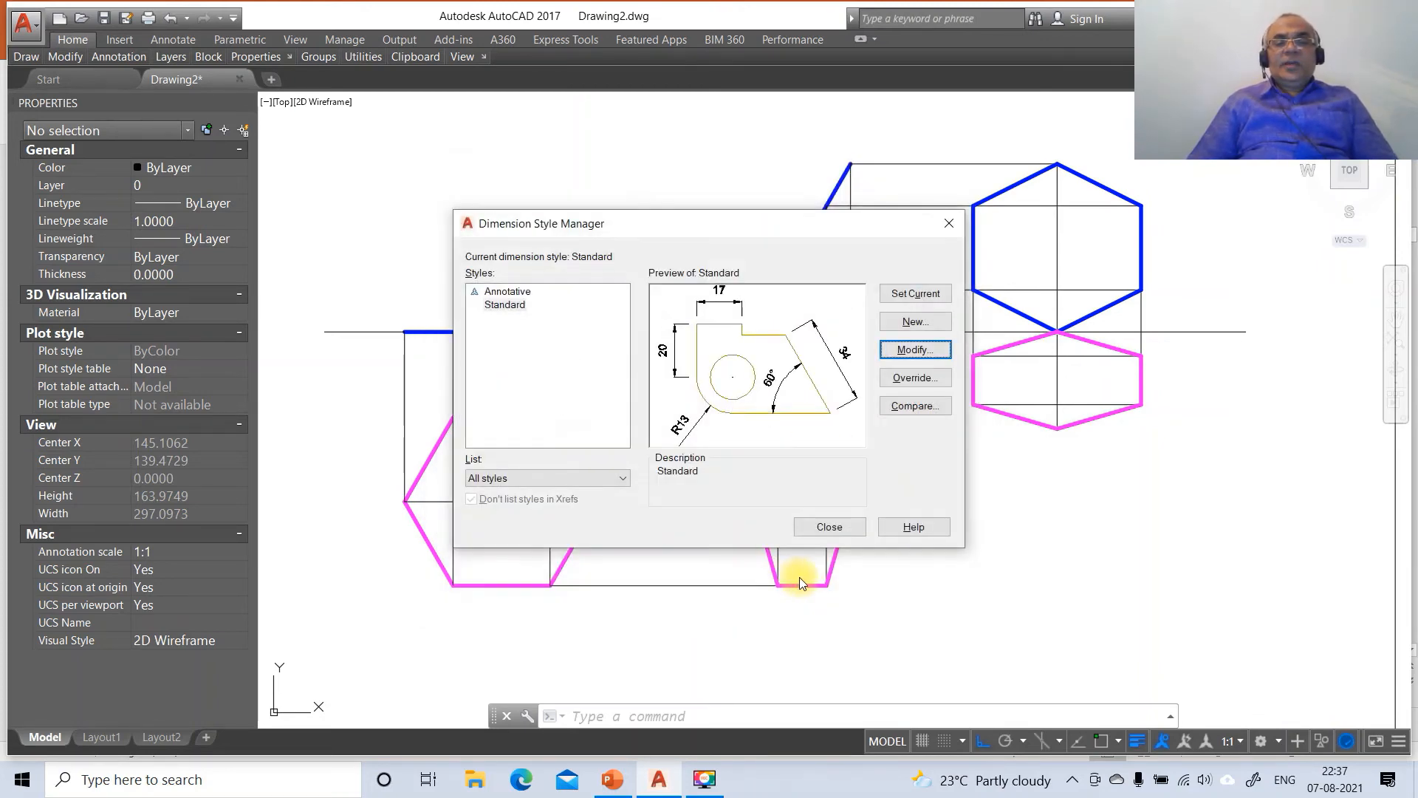
{"action": "left_click", "coordinate": [829, 527]}
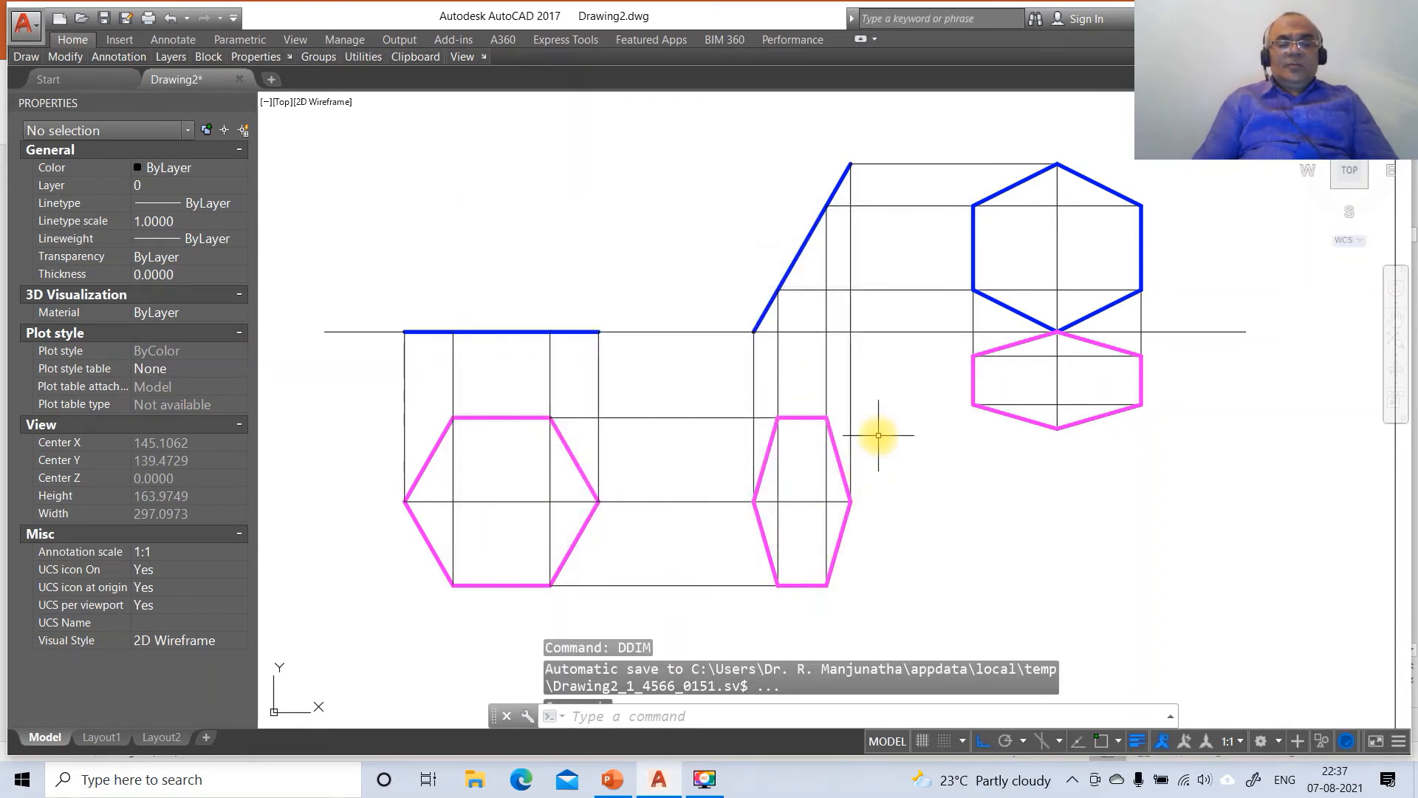
Dimension the bottom edge of the first top view hexagon between its corner intersections, placing the dimension below the edge.
{"action": "type", "text": "DIM"}
{"action": "key", "text": "Return"}
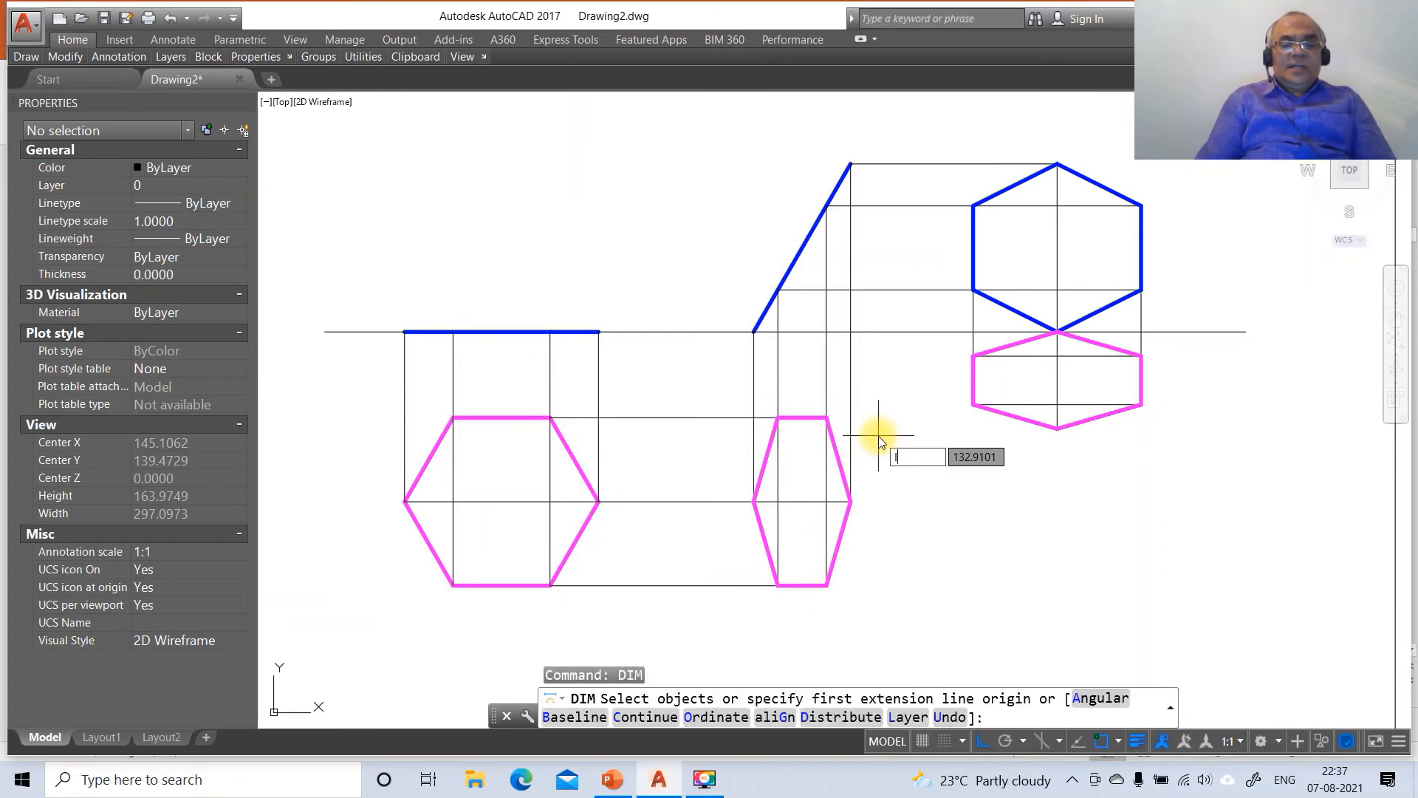
{"action": "type", "text": "INT"}
{"action": "key", "text": "Return"}
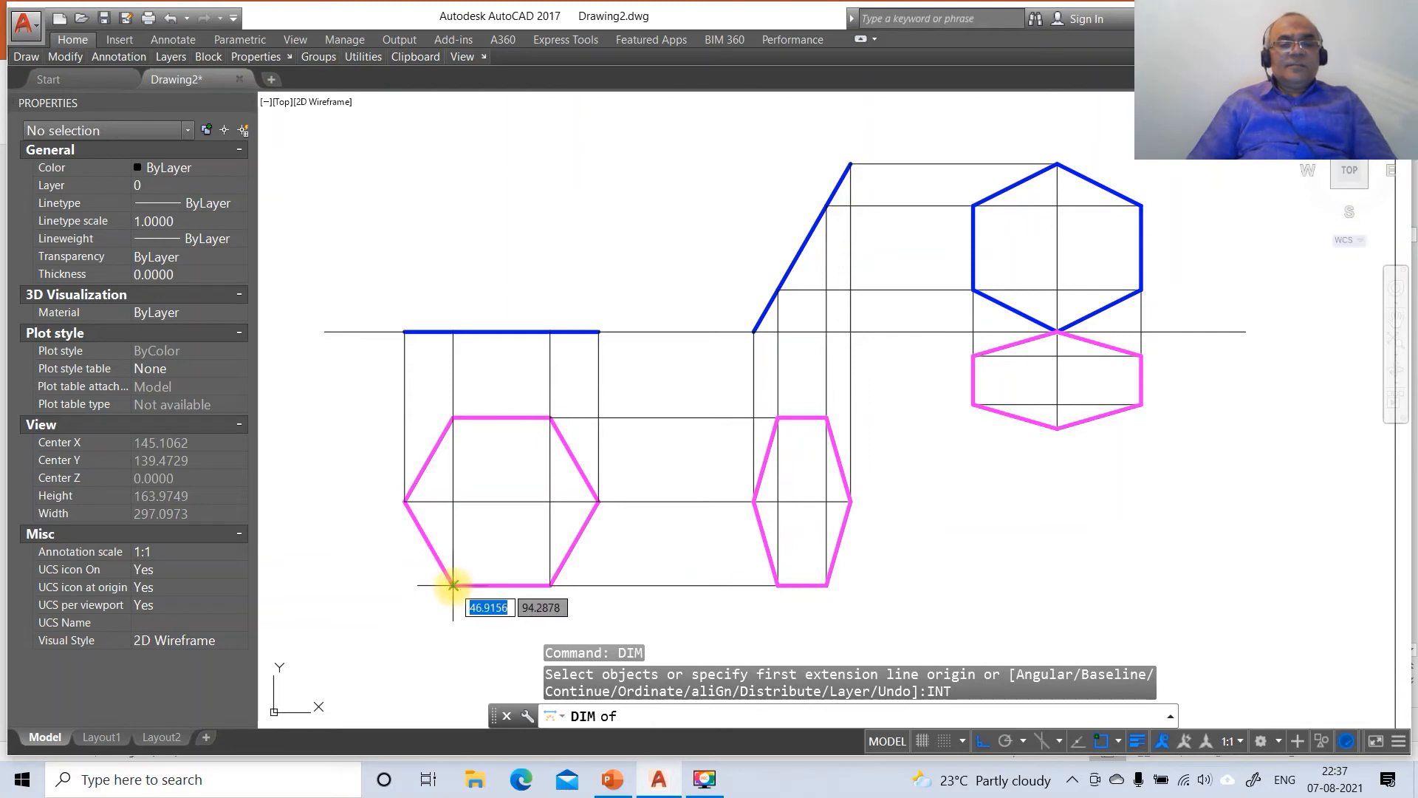
{"action": "left_click", "coordinate": [453, 585]}
{"action": "type", "text": "INT"}
{"action": "key", "text": "Return"}
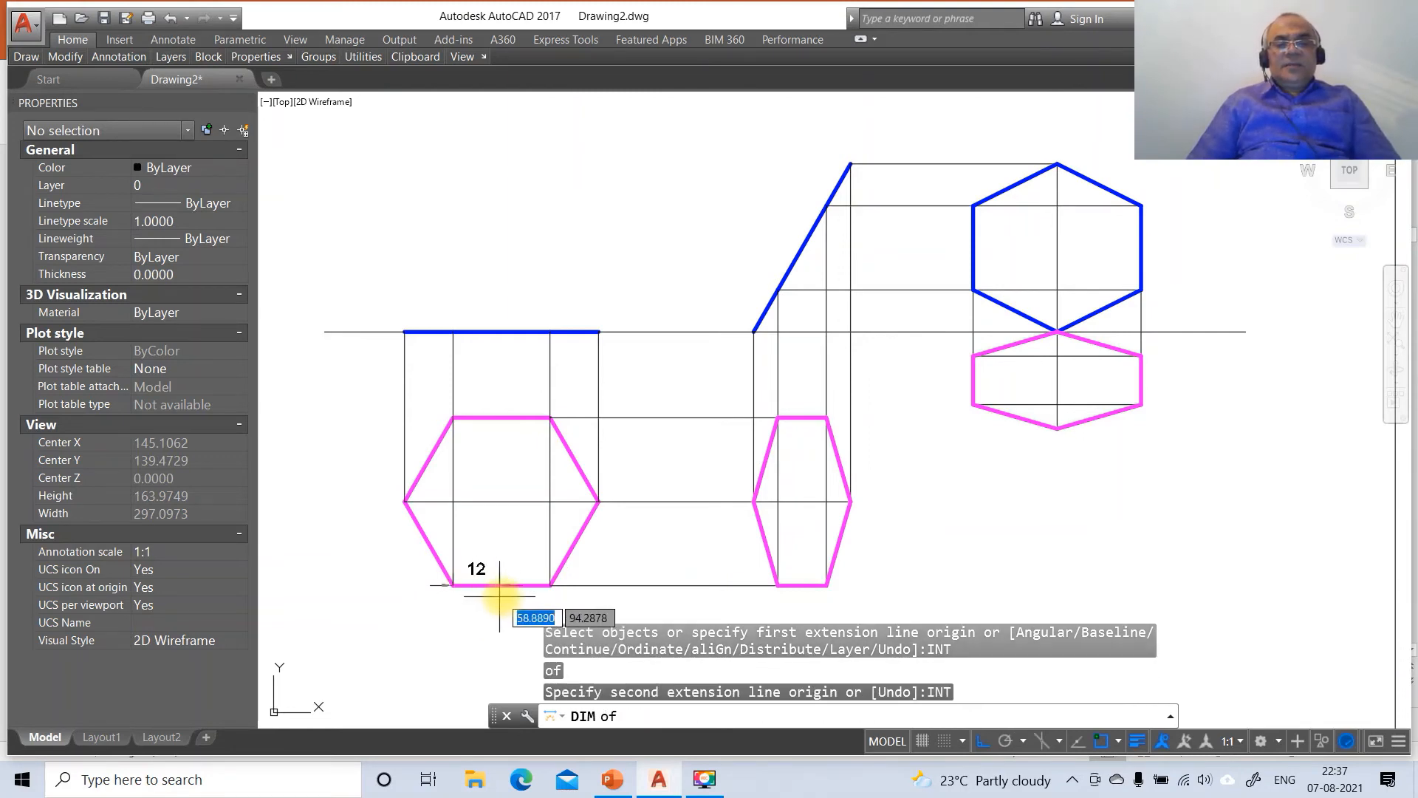
{"action": "left_click", "coordinate": [550, 586]}
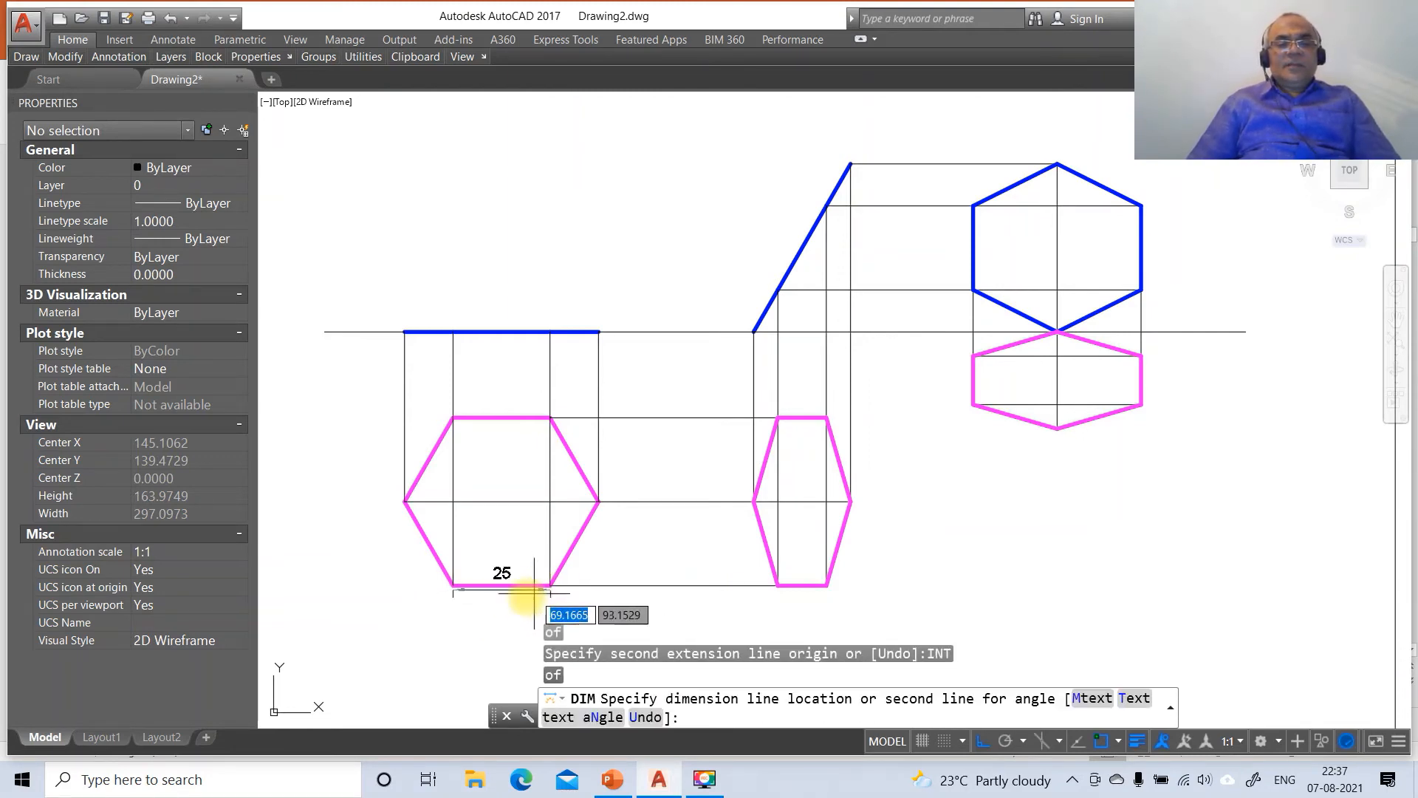
{"action": "left_click", "coordinate": [502, 623]}
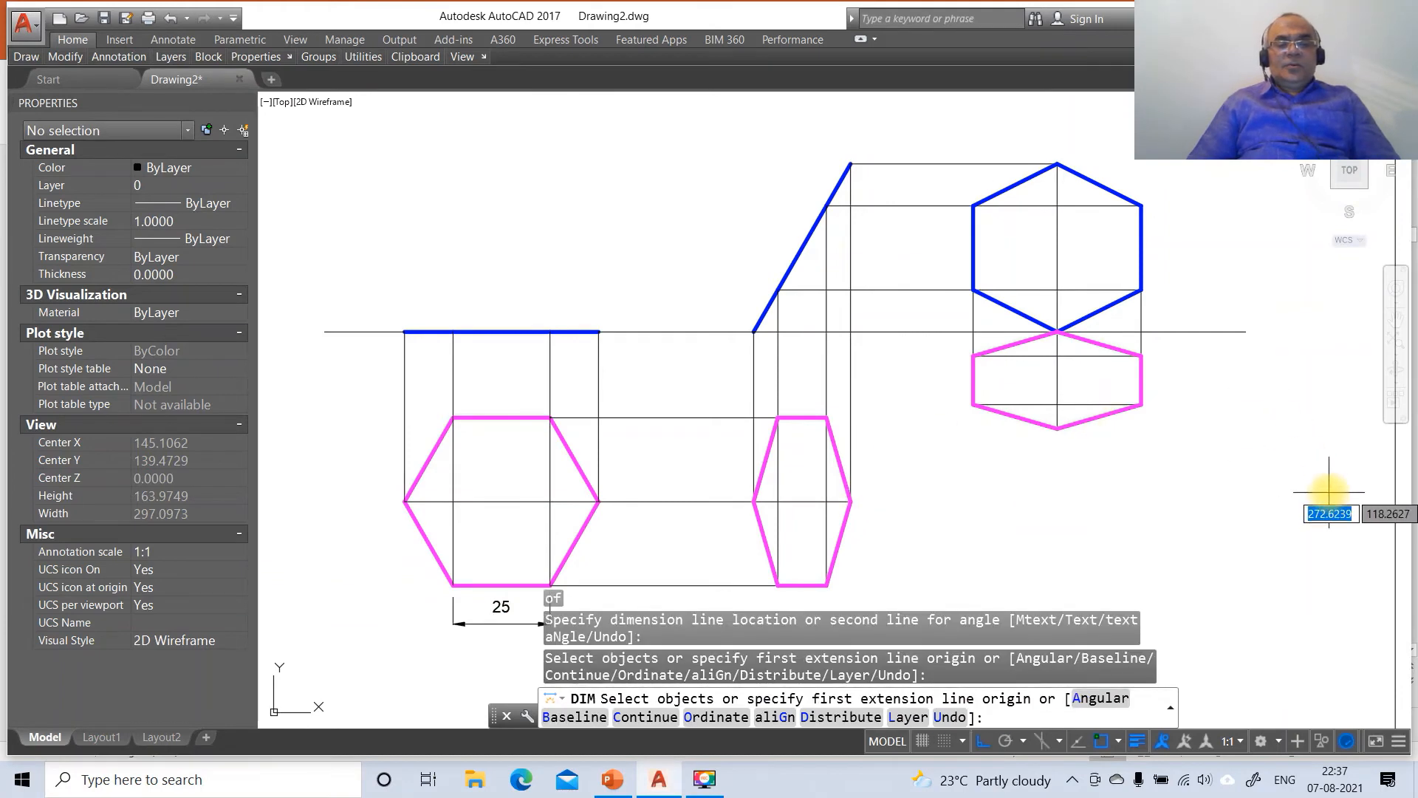
Add an angular dimension between the inclined front view line and the XY reference line, and end dimensioning.
{"action": "type", "text": "A"}
{"action": "key", "text": "Return"}
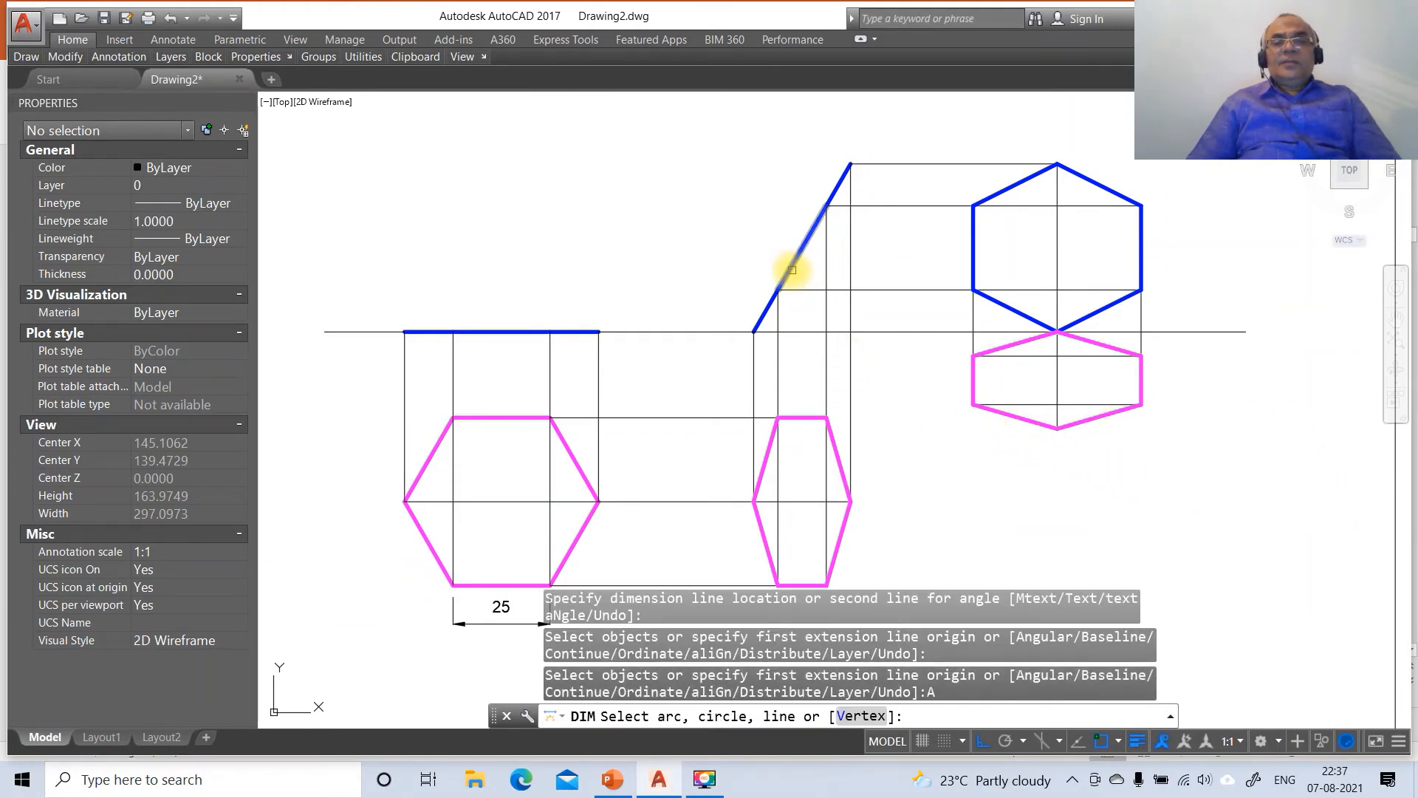
{"action": "left_click", "coordinate": [791, 266]}
{"action": "left_click", "coordinate": [811, 330]}
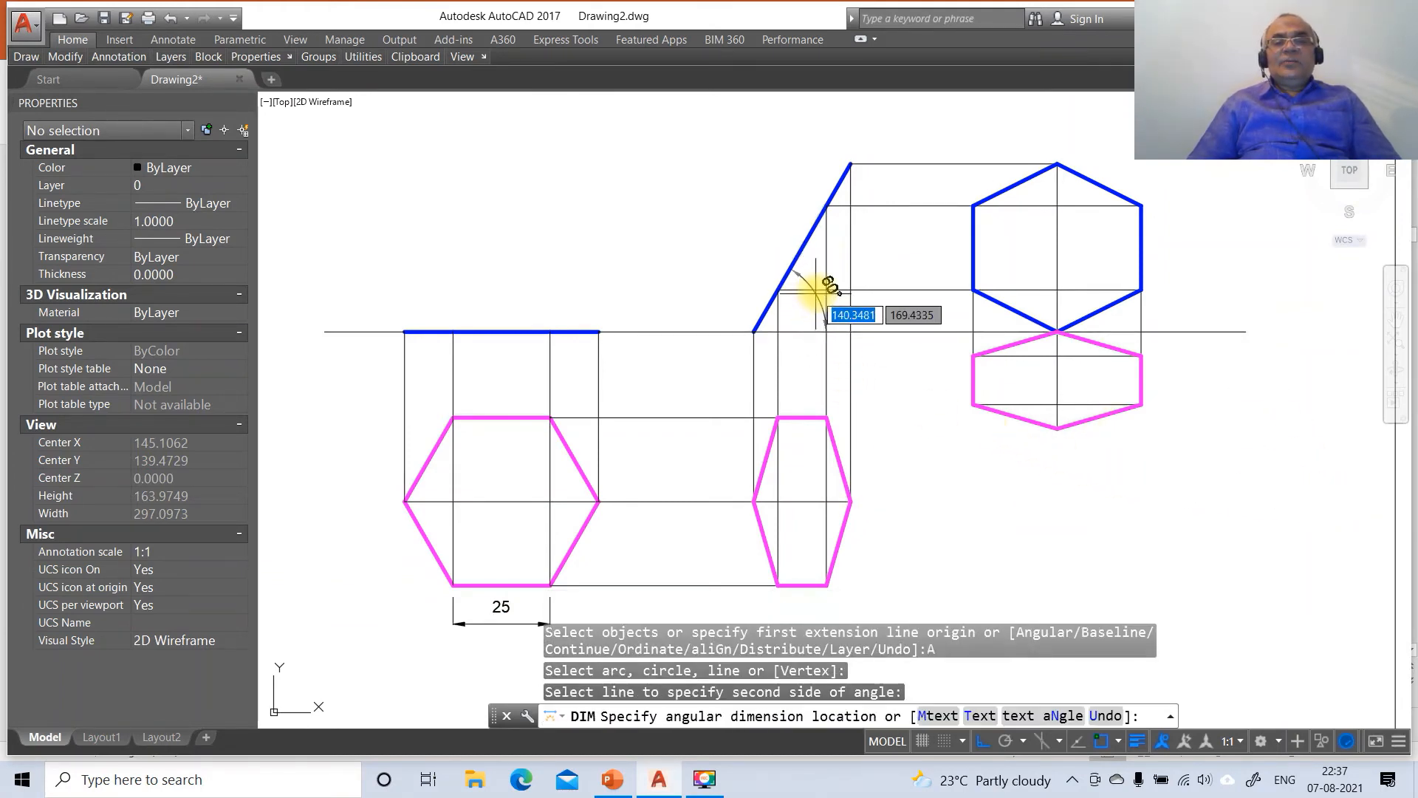
{"action": "left_click", "coordinate": [831, 291]}
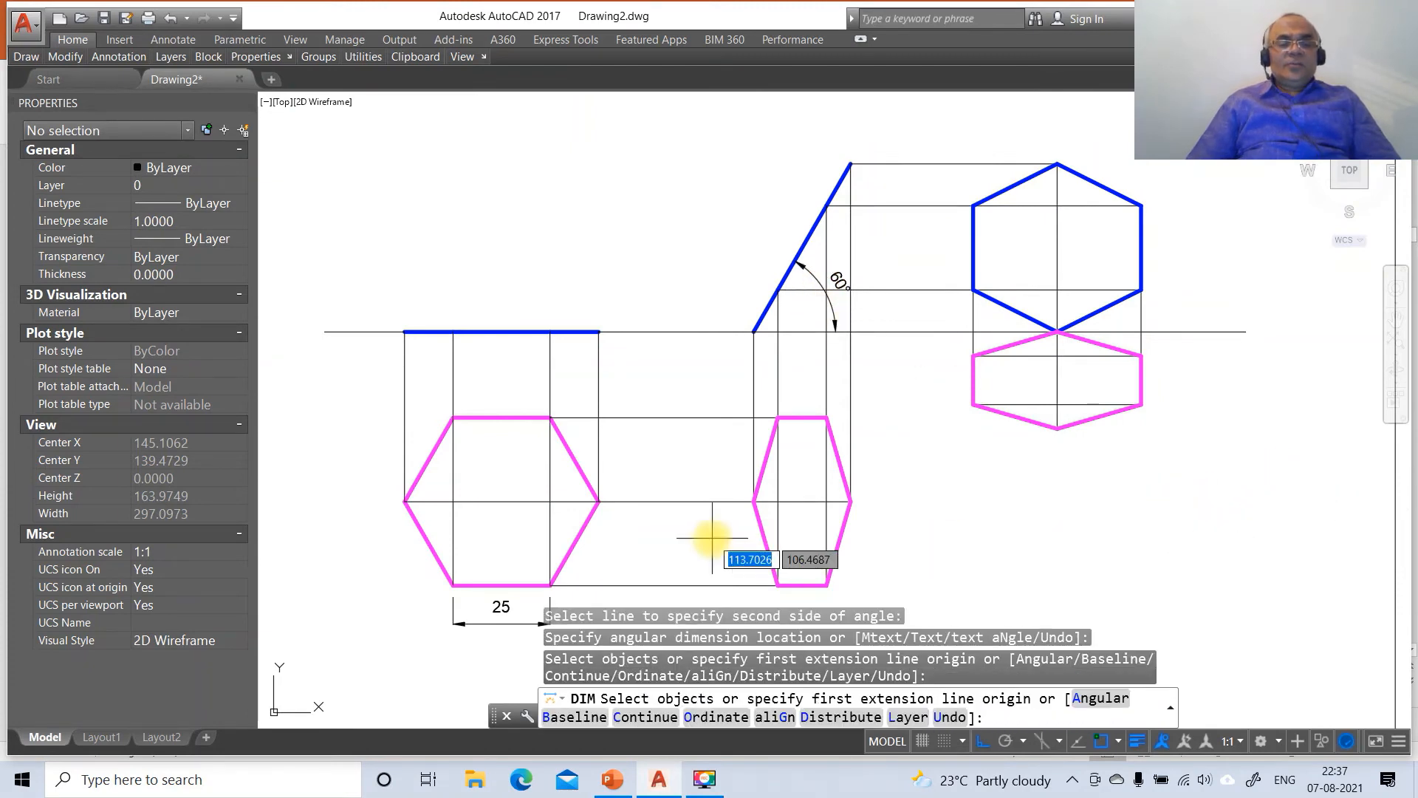
{"action": "key", "text": "Escape"}
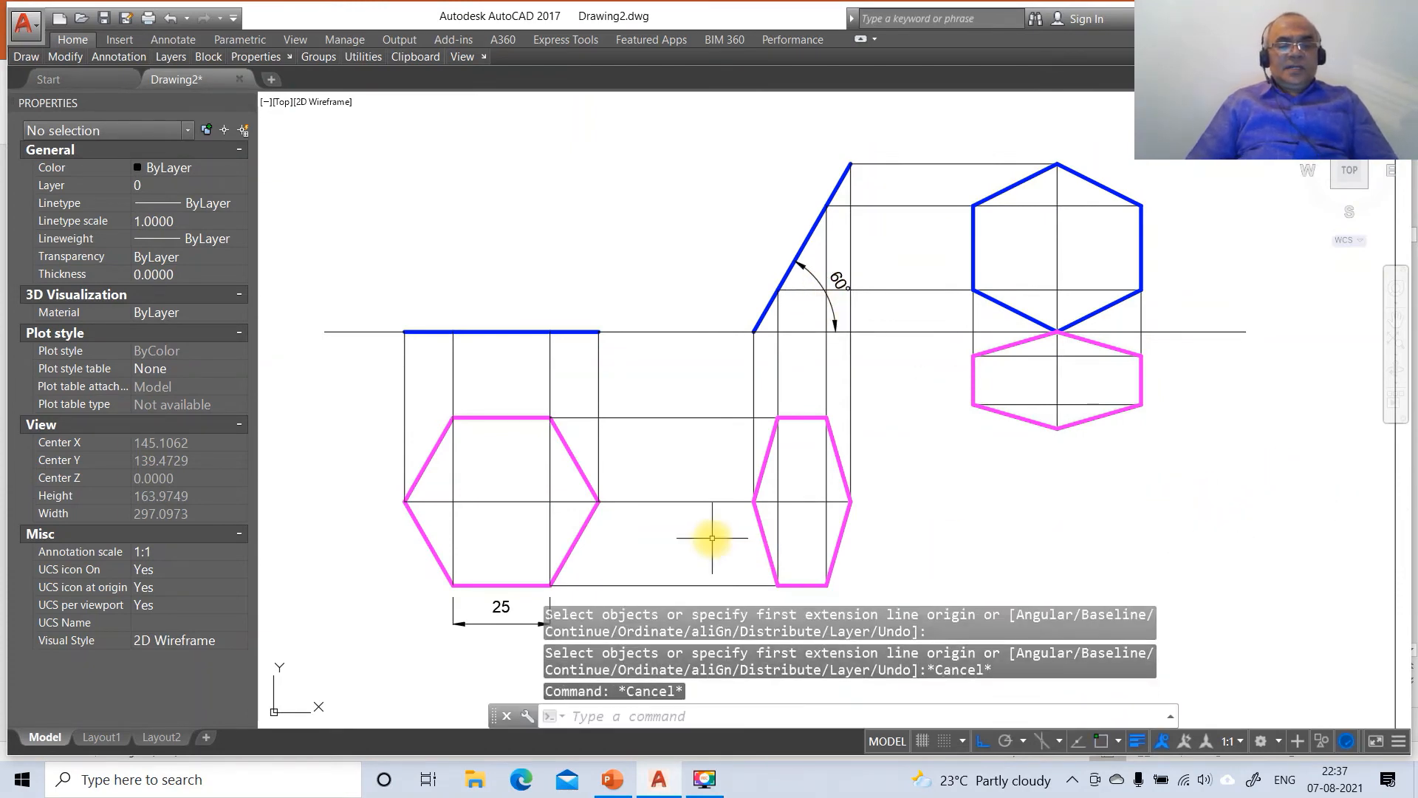
Add the single-line text X at height 3 with the default rotation at the left end of the reference line.
{"action": "type", "text": "dt"}
{"action": "key", "text": "Return"}
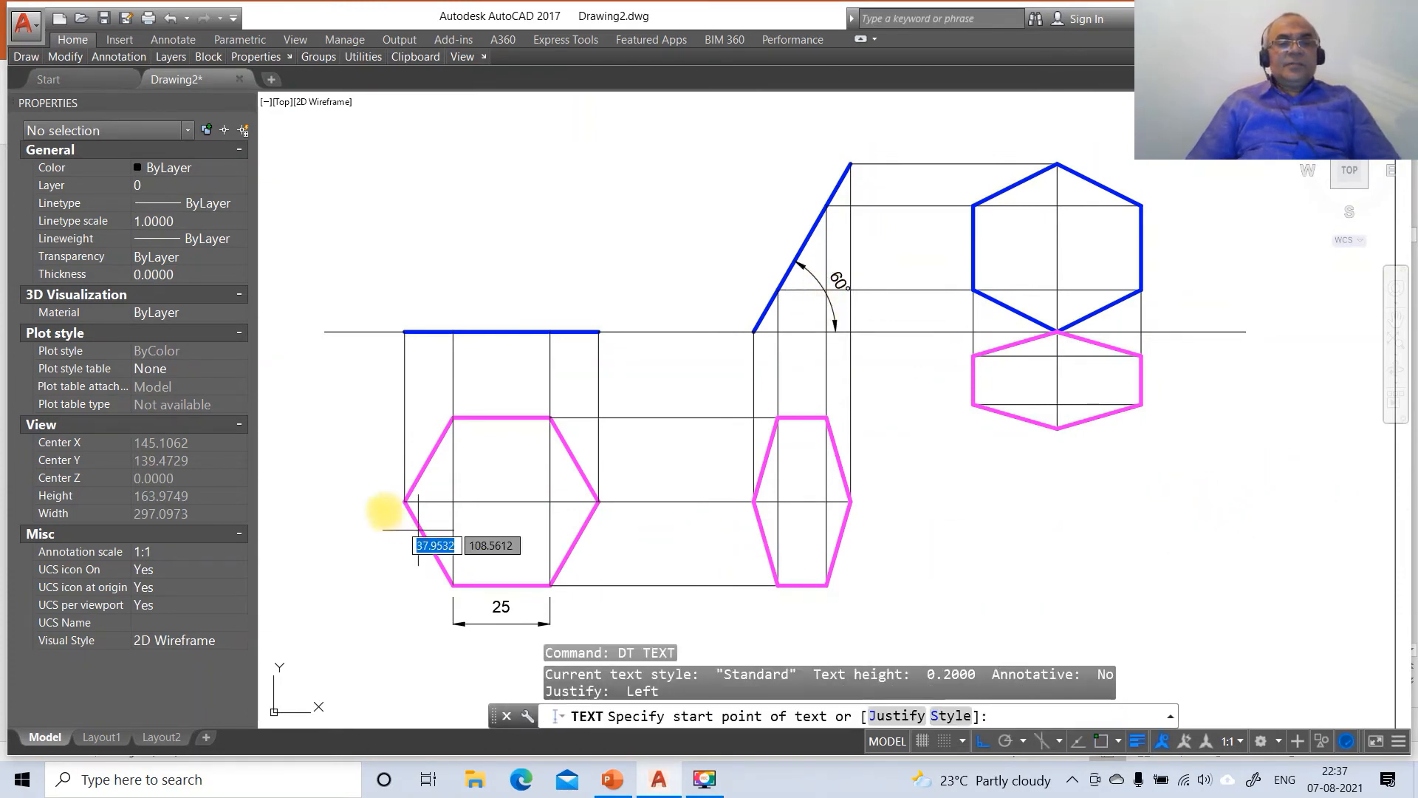
{"action": "left_click", "coordinate": [294, 332]}
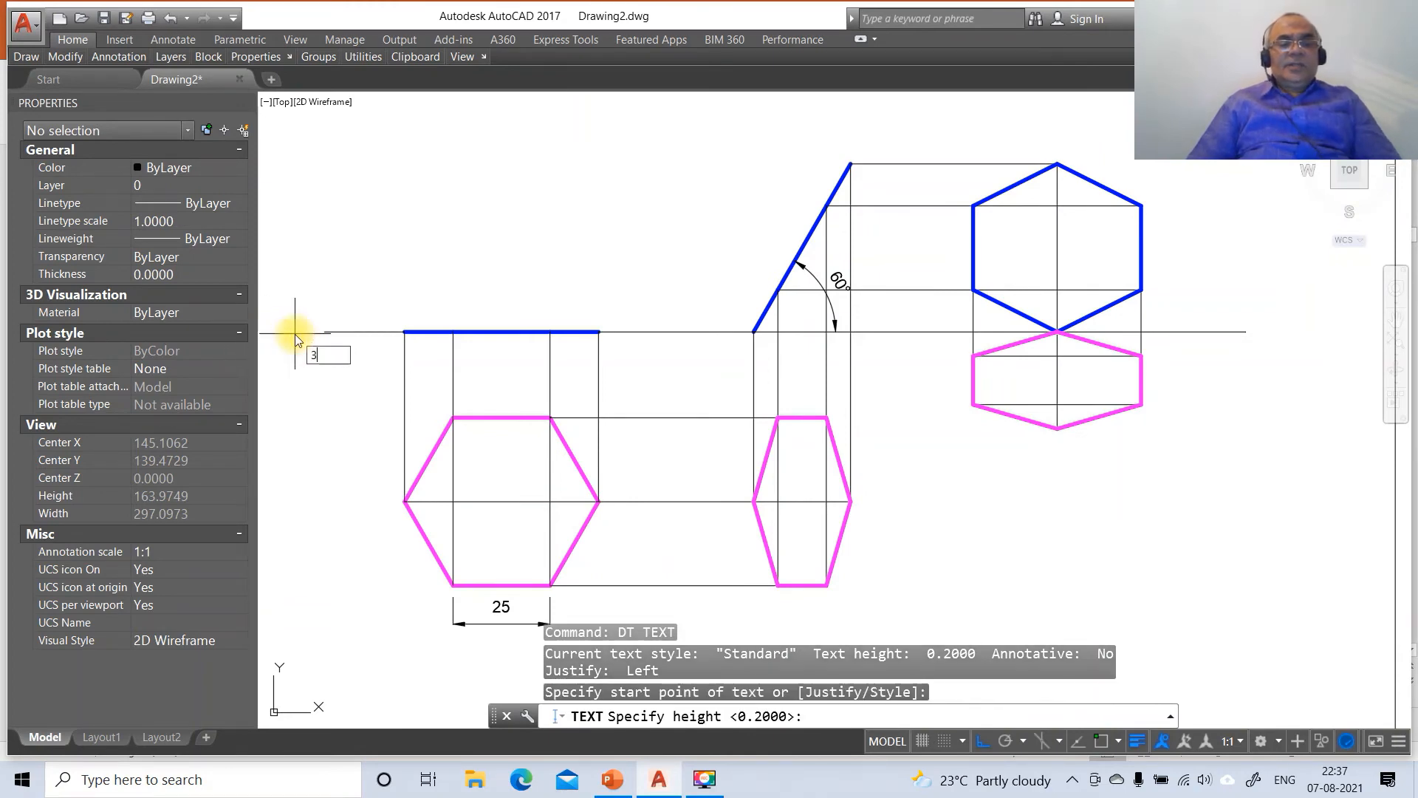
{"action": "type", "text": "3"}
{"action": "key", "text": "Return"}
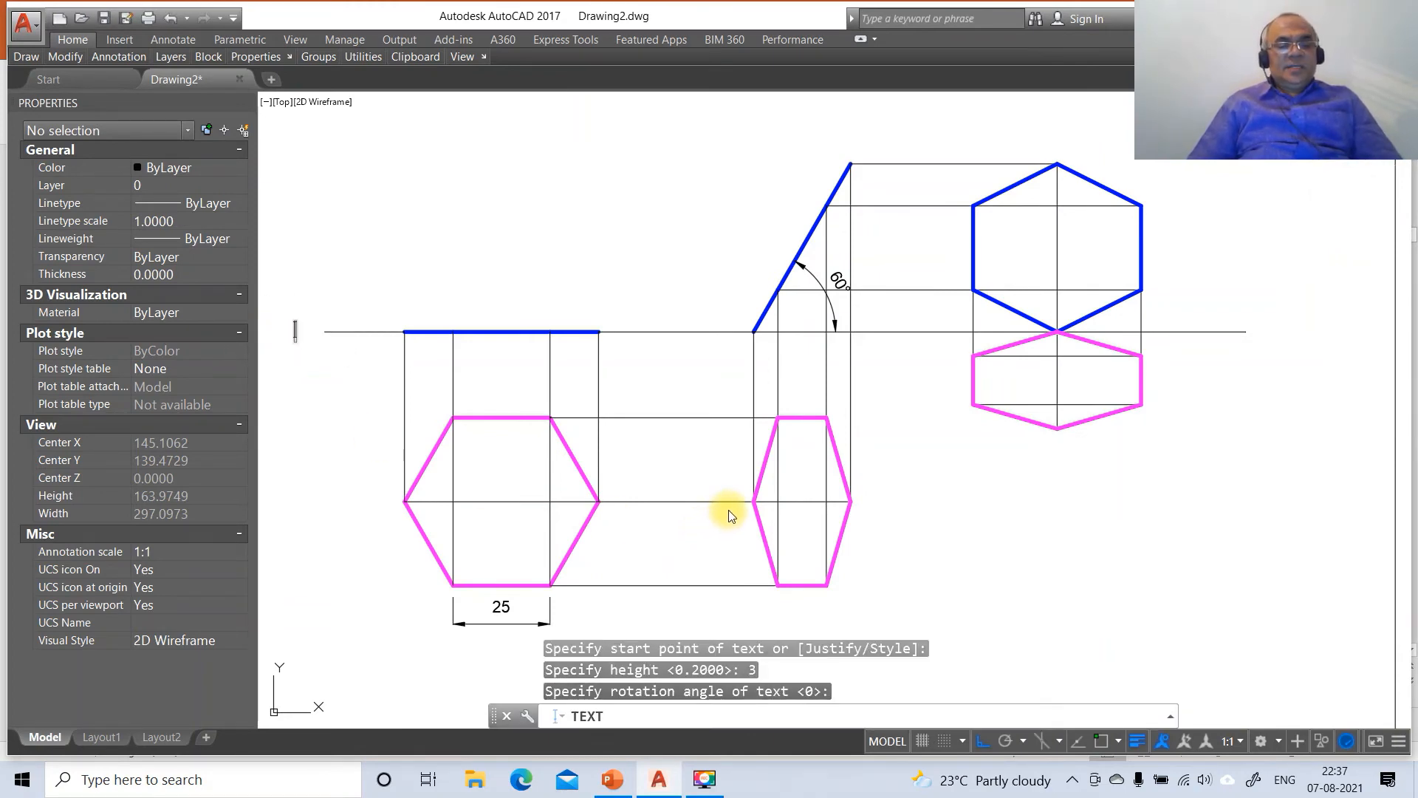
{"action": "type", "text": "X"}
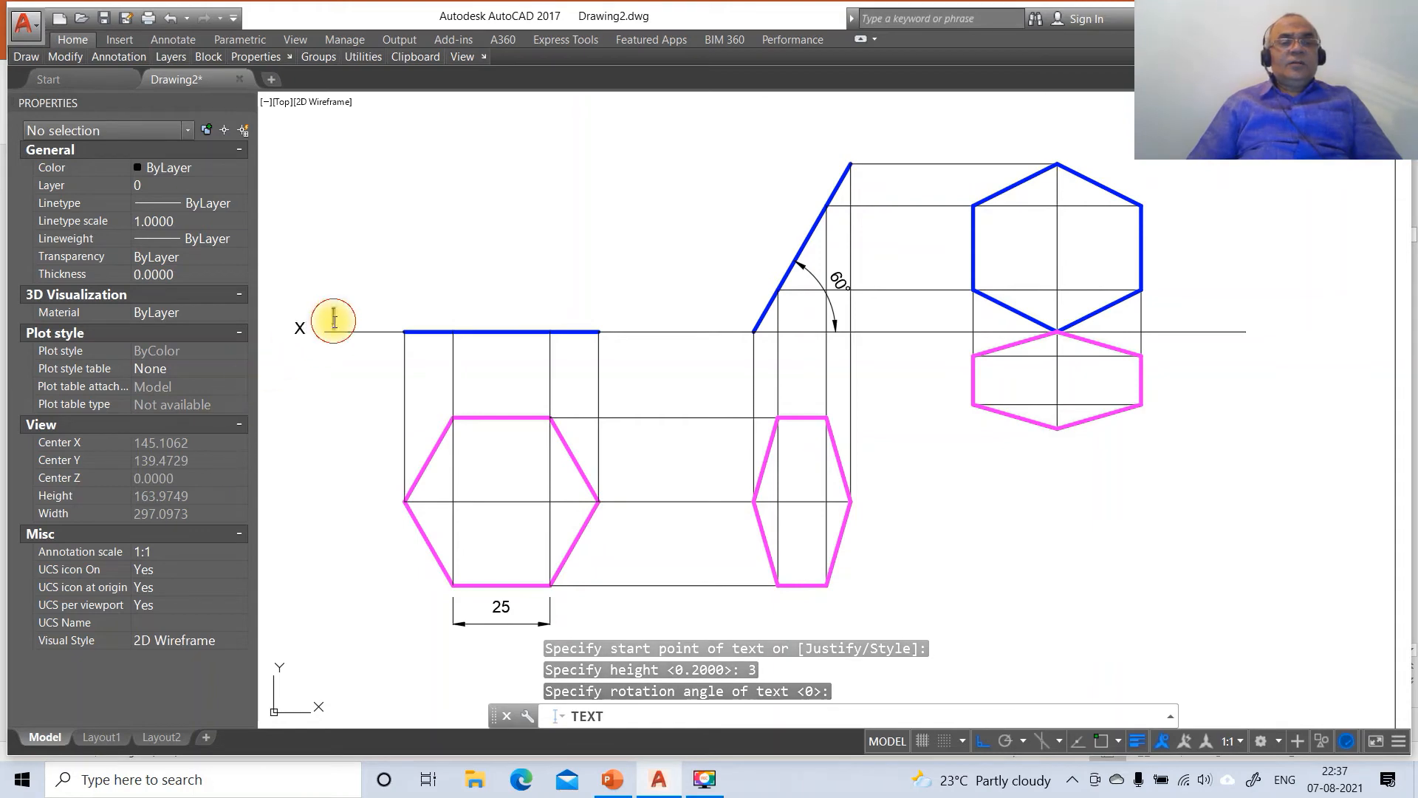
Label the XY reference line with VP above and HP below its left end, and Y at its right end.
{"action": "left_click", "coordinate": [334, 323]}
{"action": "type", "text": "VP"}
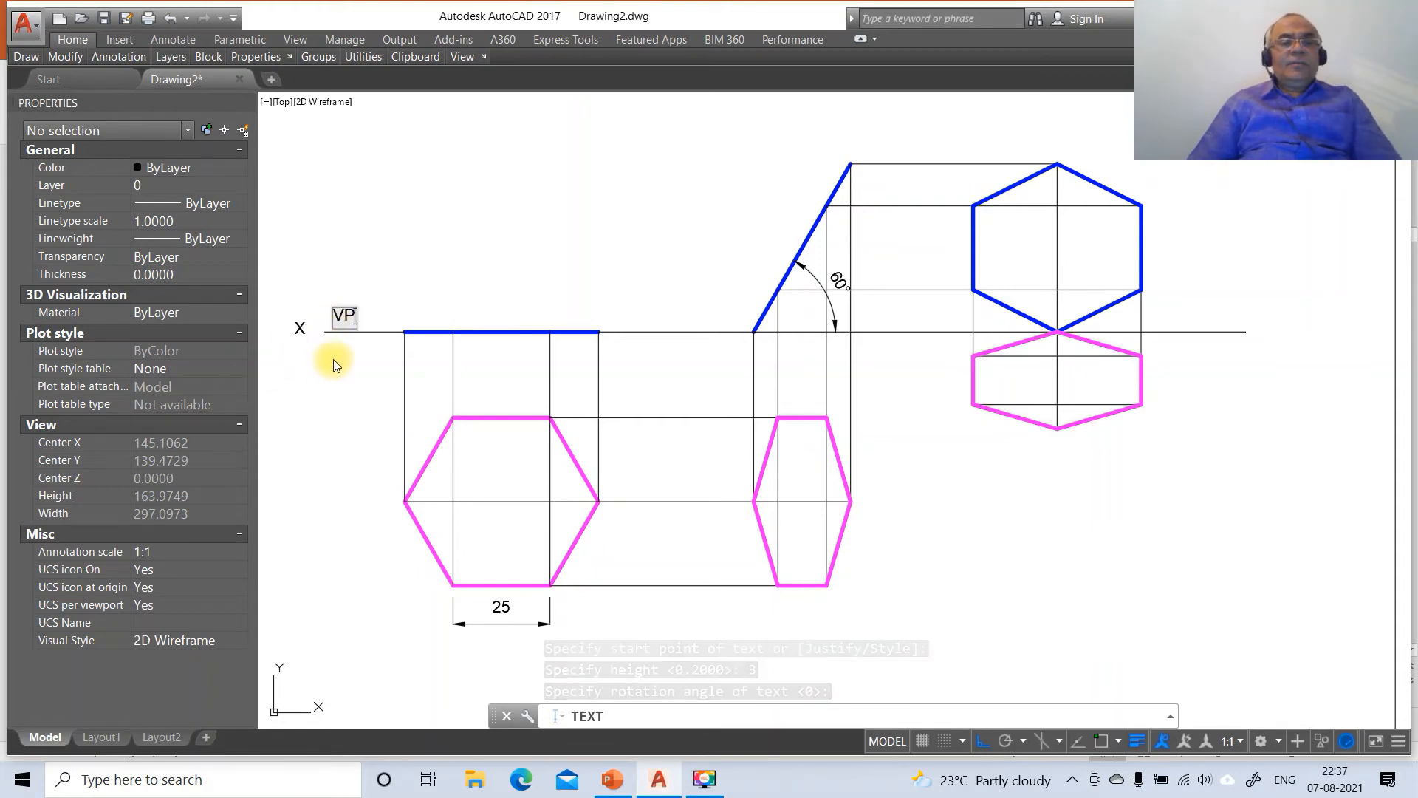
{"action": "left_click", "coordinate": [337, 356]}
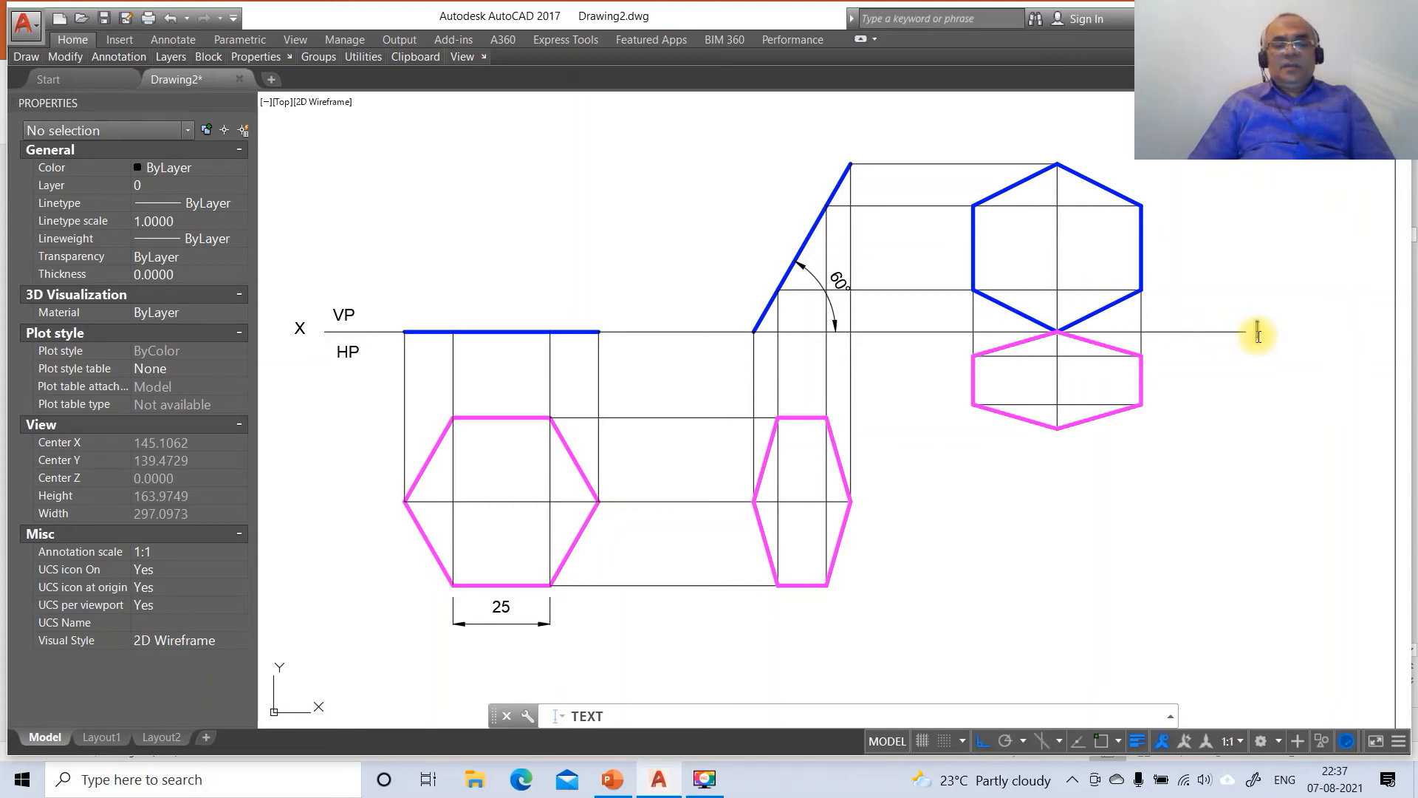
Letter the first top view's corners a to f and the front view points a', b', c', d', (e') and (f'), and end the text.
{"action": "left_click", "coordinate": [391, 500]}
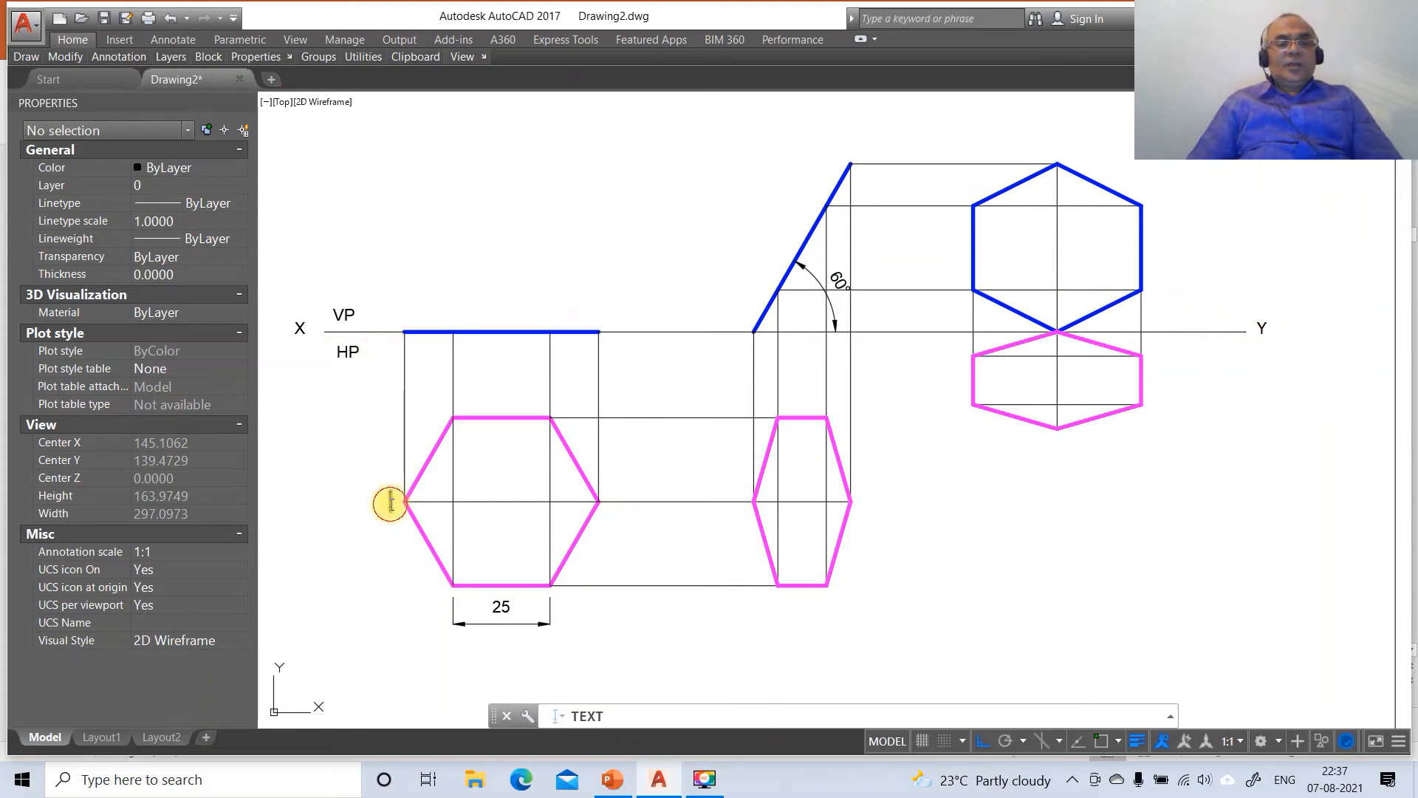
{"action": "type", "text": "a"}
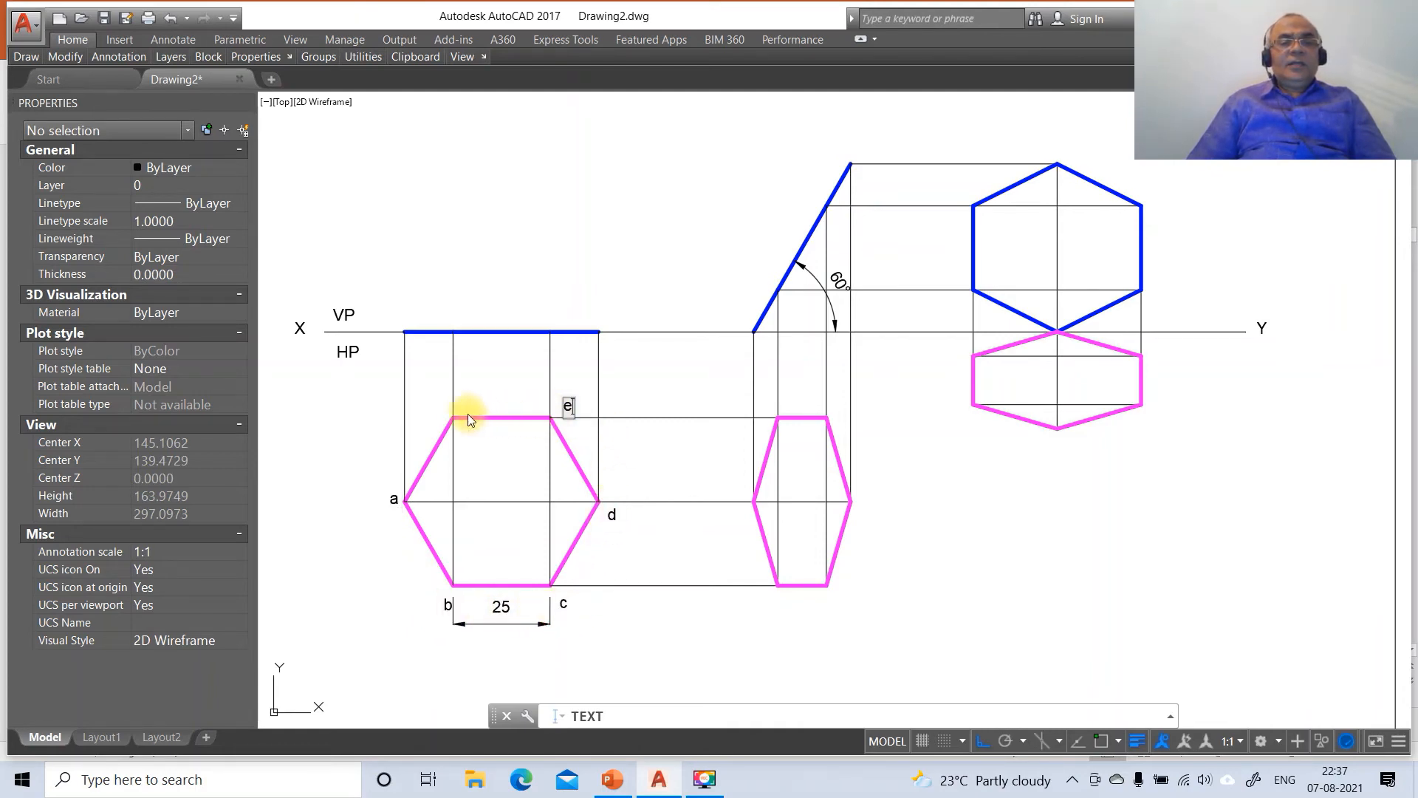
{"action": "left_click", "coordinate": [394, 317]}
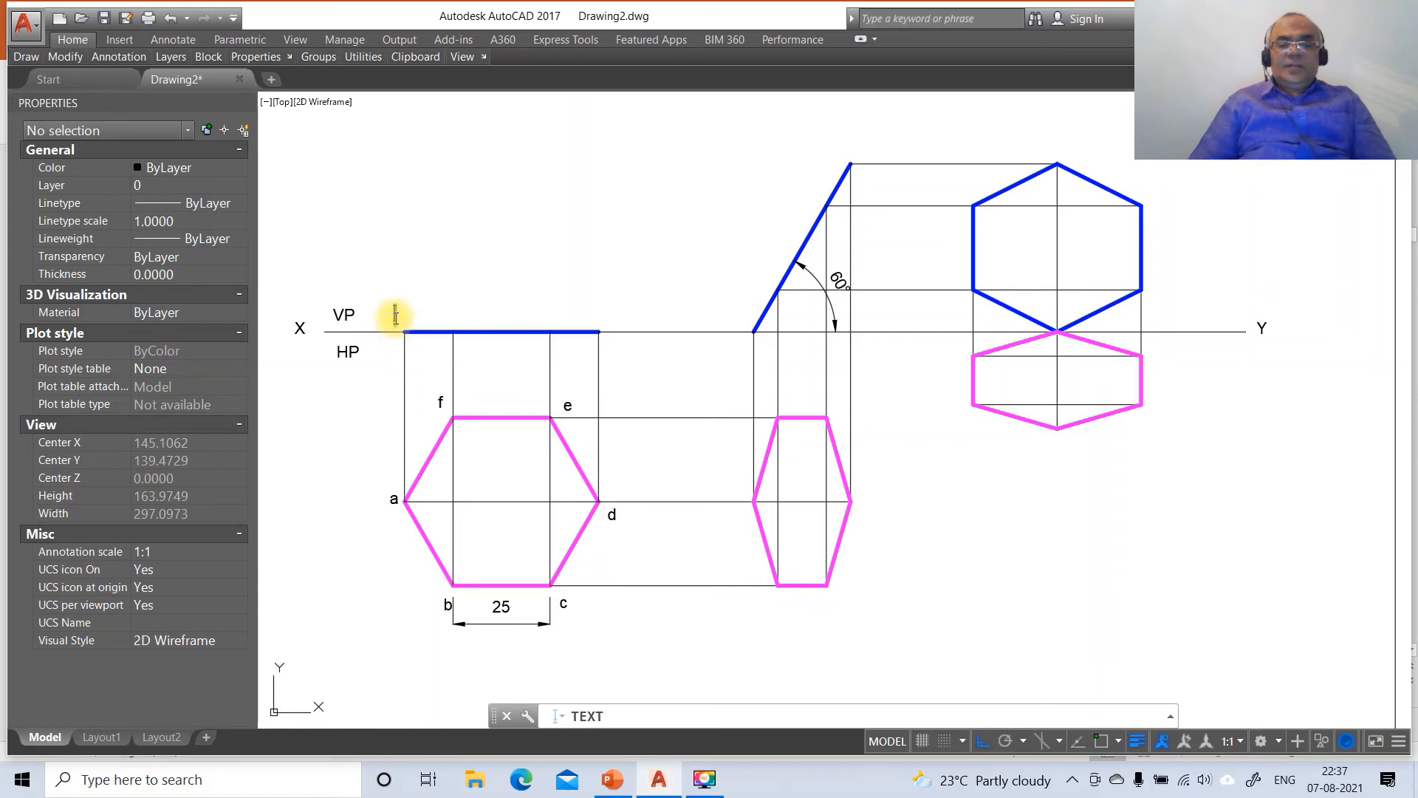
{"action": "type", "text": "a"}
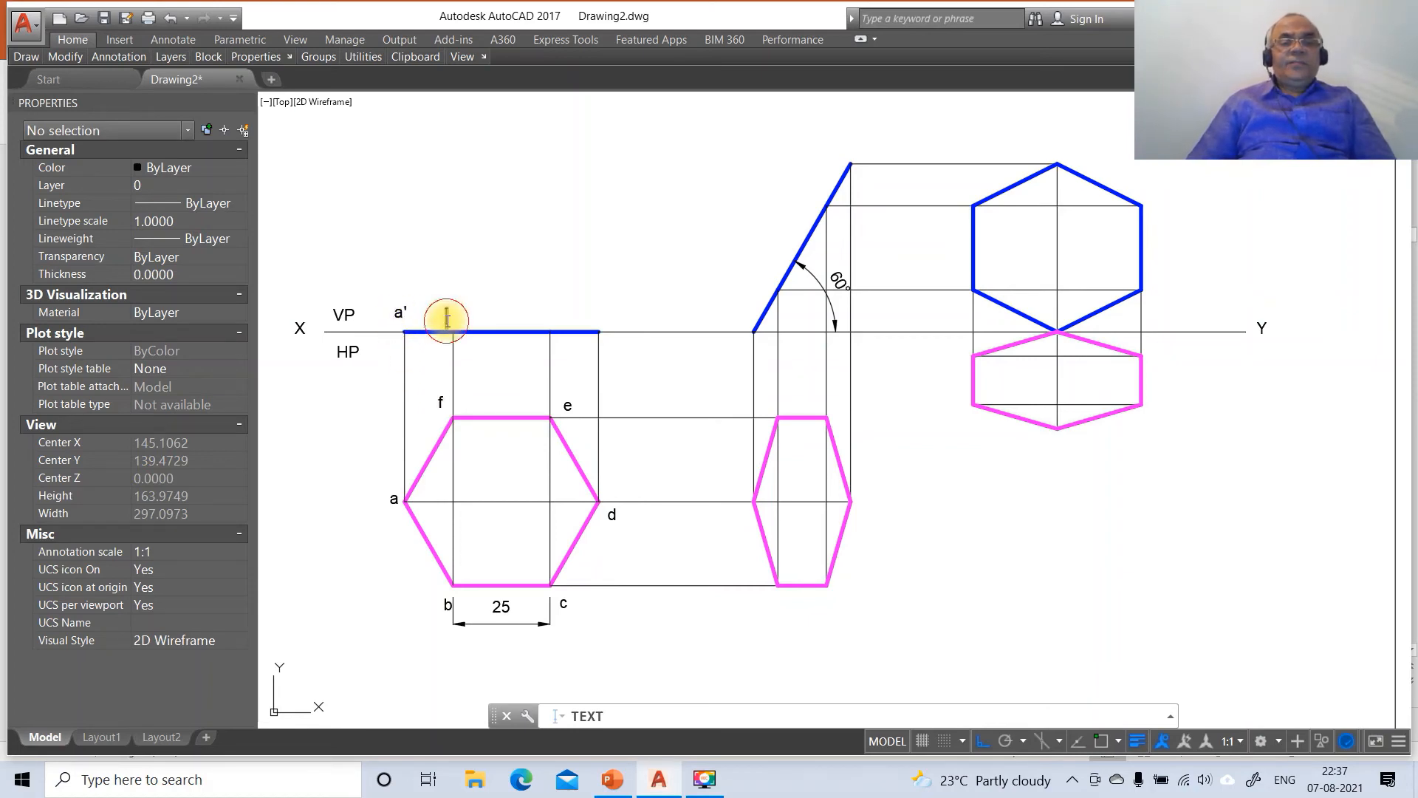
{"action": "left_click", "coordinate": [546, 316]}
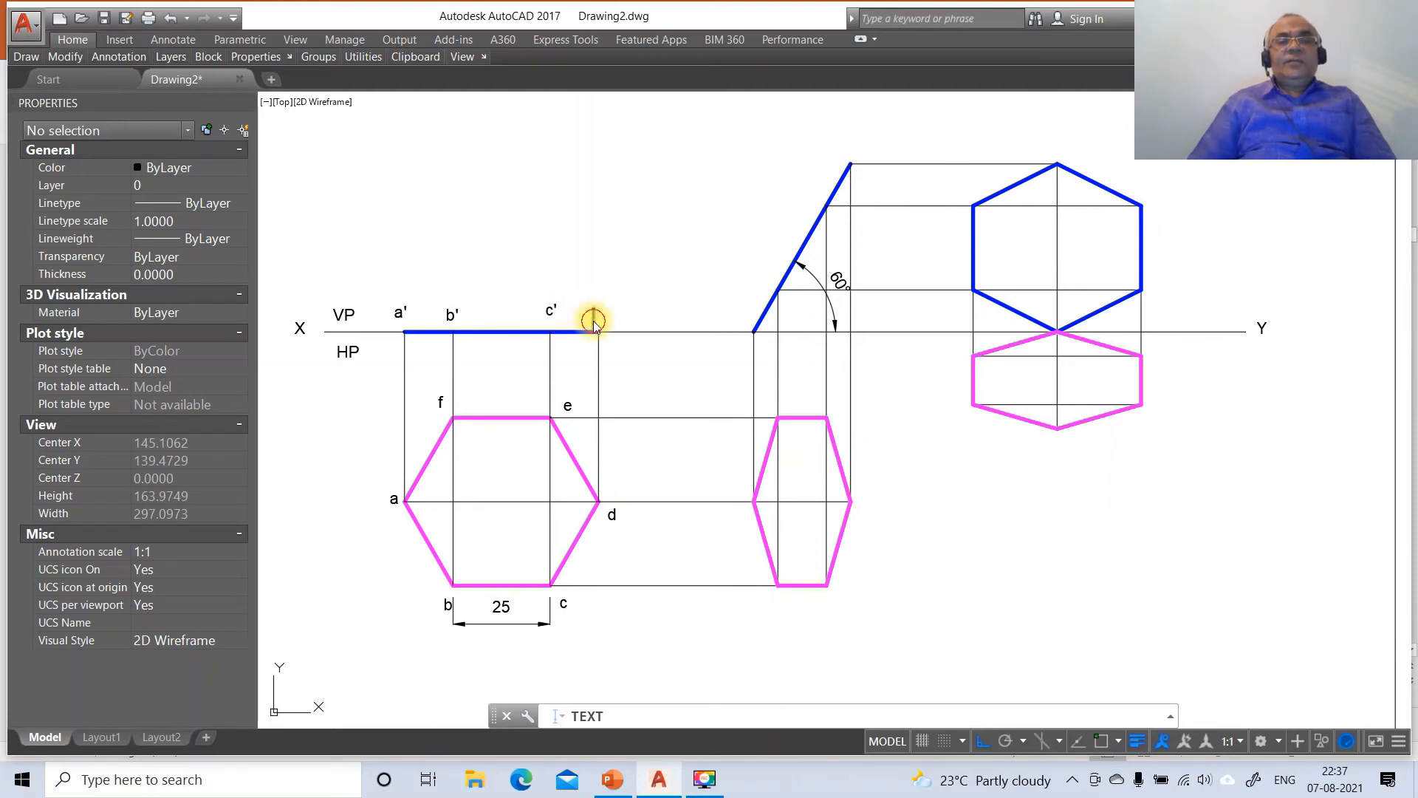
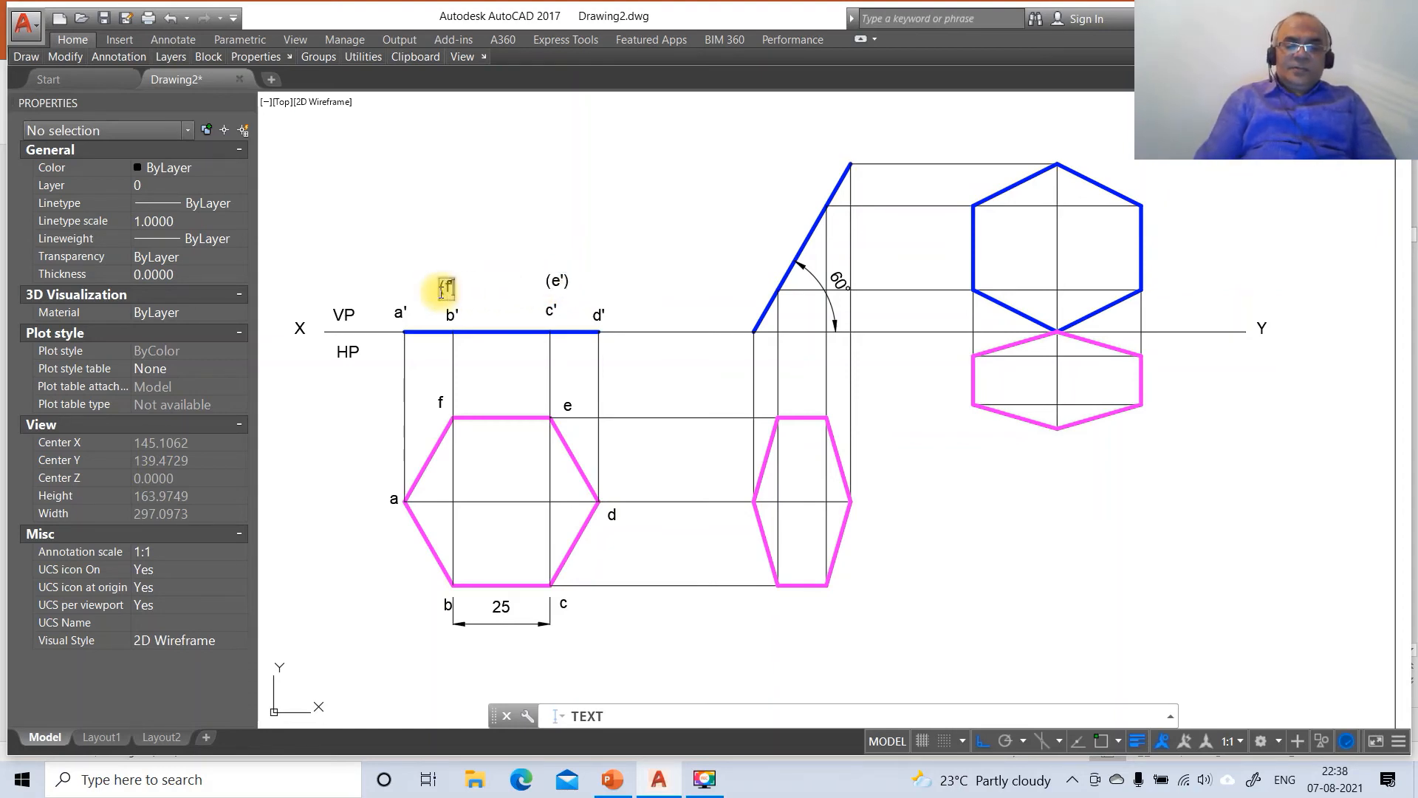
{"action": "key", "text": "Return"}
{"action": "key", "text": "Return"}
Turn Ortho off and move the X label closer to the left end of the reference line.
{"action": "type", "text": "m"}
{"action": "key", "text": "Return"}
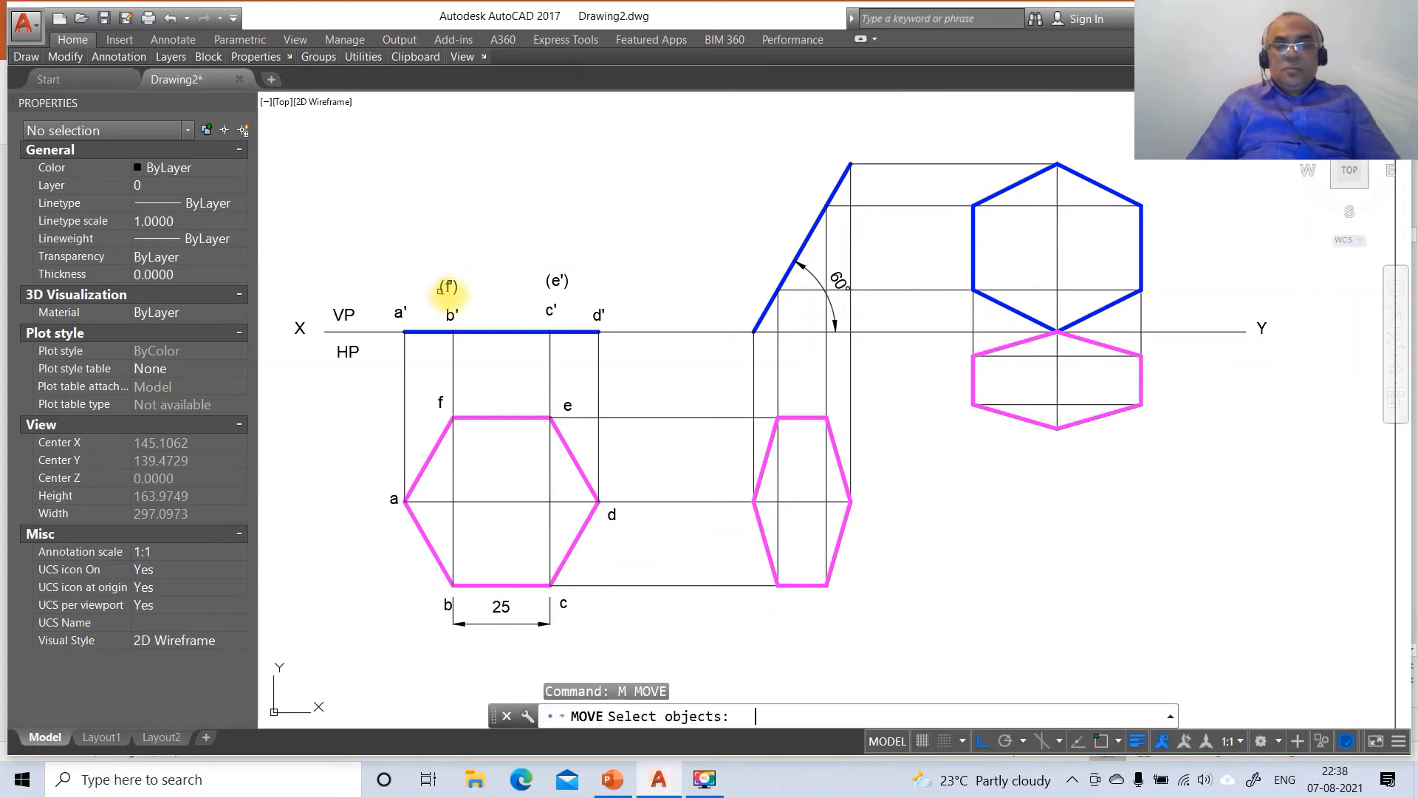
{"action": "left_click", "coordinate": [981, 740]}
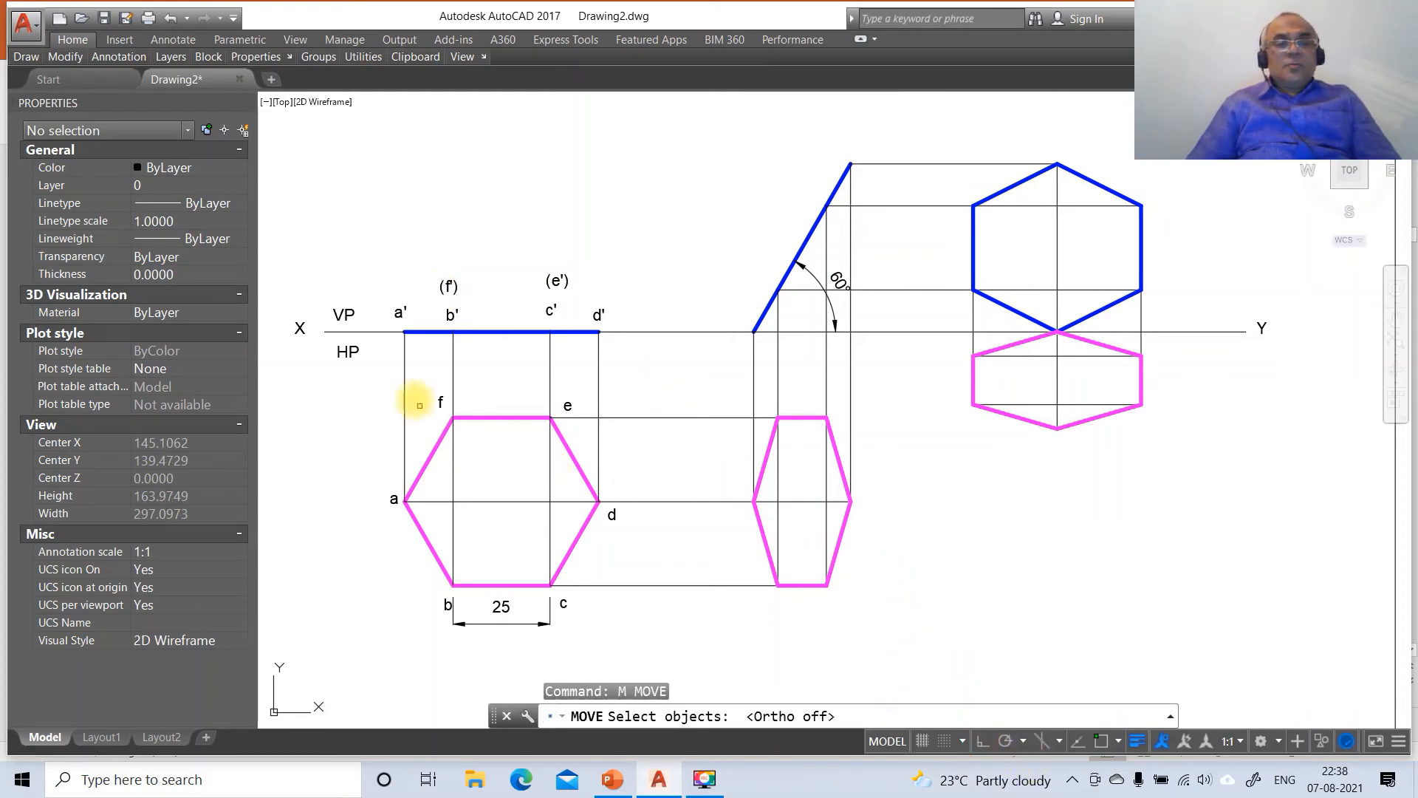
{"action": "left_click", "coordinate": [307, 336]}
{"action": "key", "text": "Return"}
{"action": "left_click", "coordinate": [328, 399]}
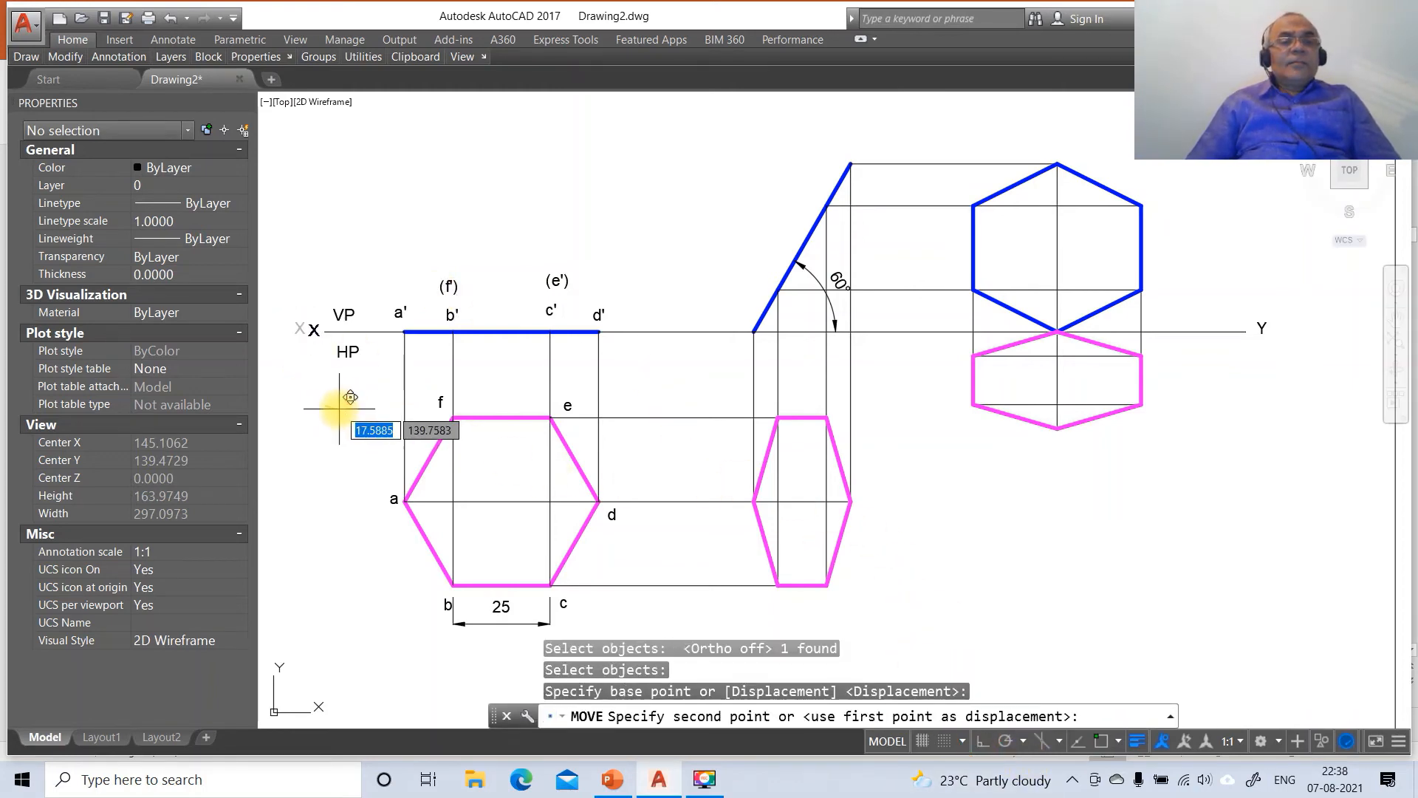
{"action": "left_click", "coordinate": [339, 408]}
Move the VP and HP labels left and closer to the reference line, one above and one below it.
{"action": "key", "text": "Return"}
{"action": "left_click", "coordinate": [343, 317]}
{"action": "key", "text": "Return"}
{"action": "left_click", "coordinate": [390, 372]}
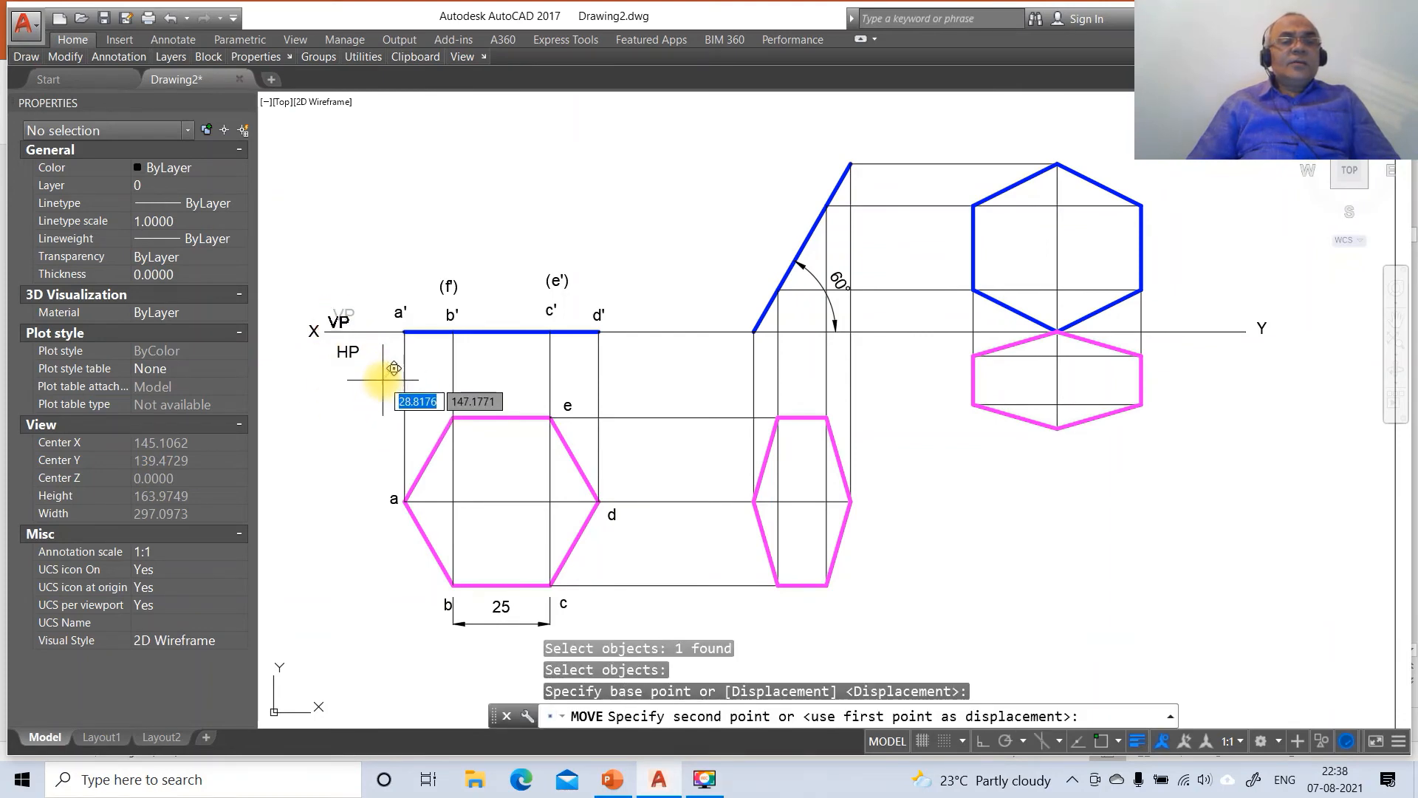
{"action": "left_click", "coordinate": [382, 380]}
{"action": "key", "text": "Return"}
{"action": "left_click", "coordinate": [347, 352]}
{"action": "key", "text": "Return"}
{"action": "left_click", "coordinate": [383, 399]}
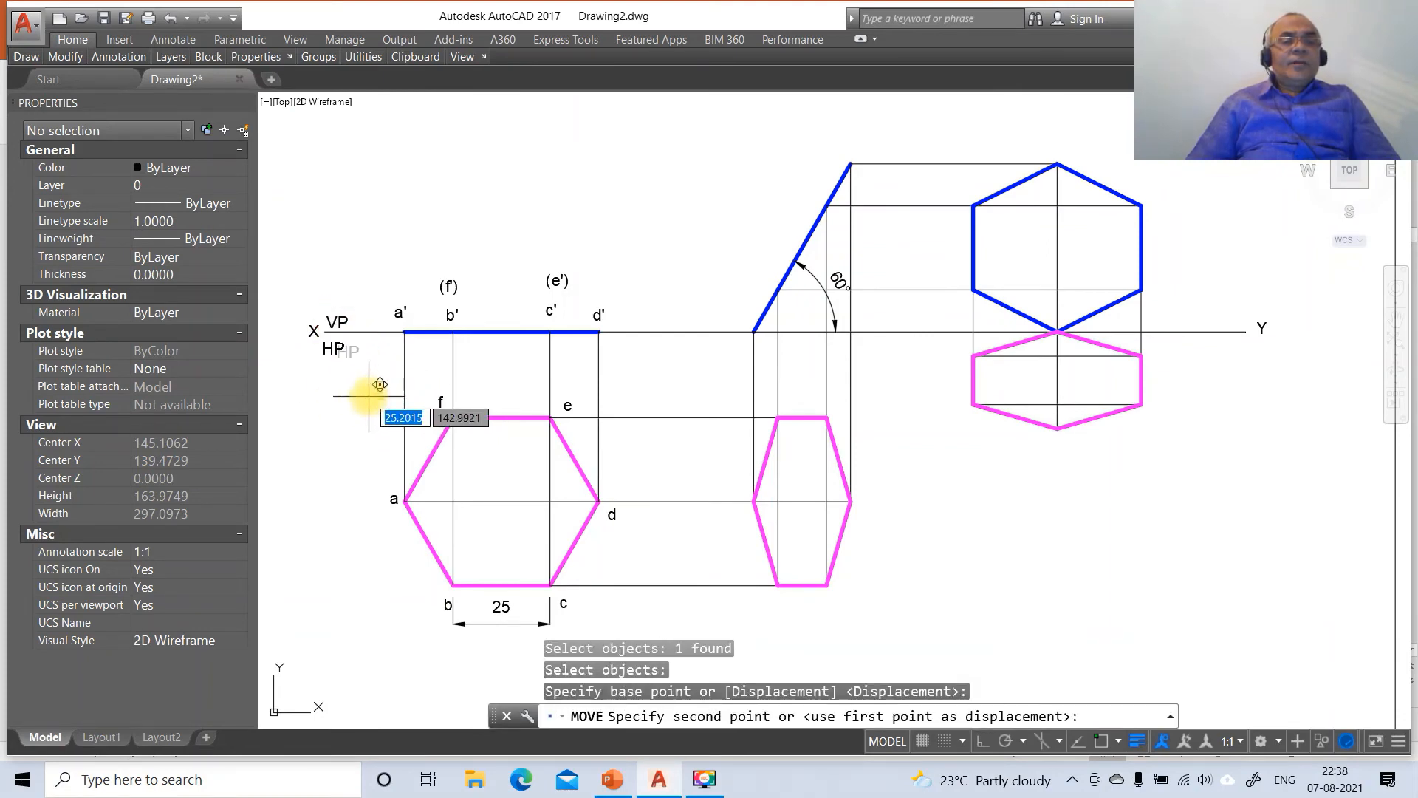
{"action": "left_click", "coordinate": [376, 395]}
Move the labels a' and b' to sit just above their points on the first front view line.
{"action": "key", "text": "Return"}
{"action": "left_click", "coordinate": [401, 317]}
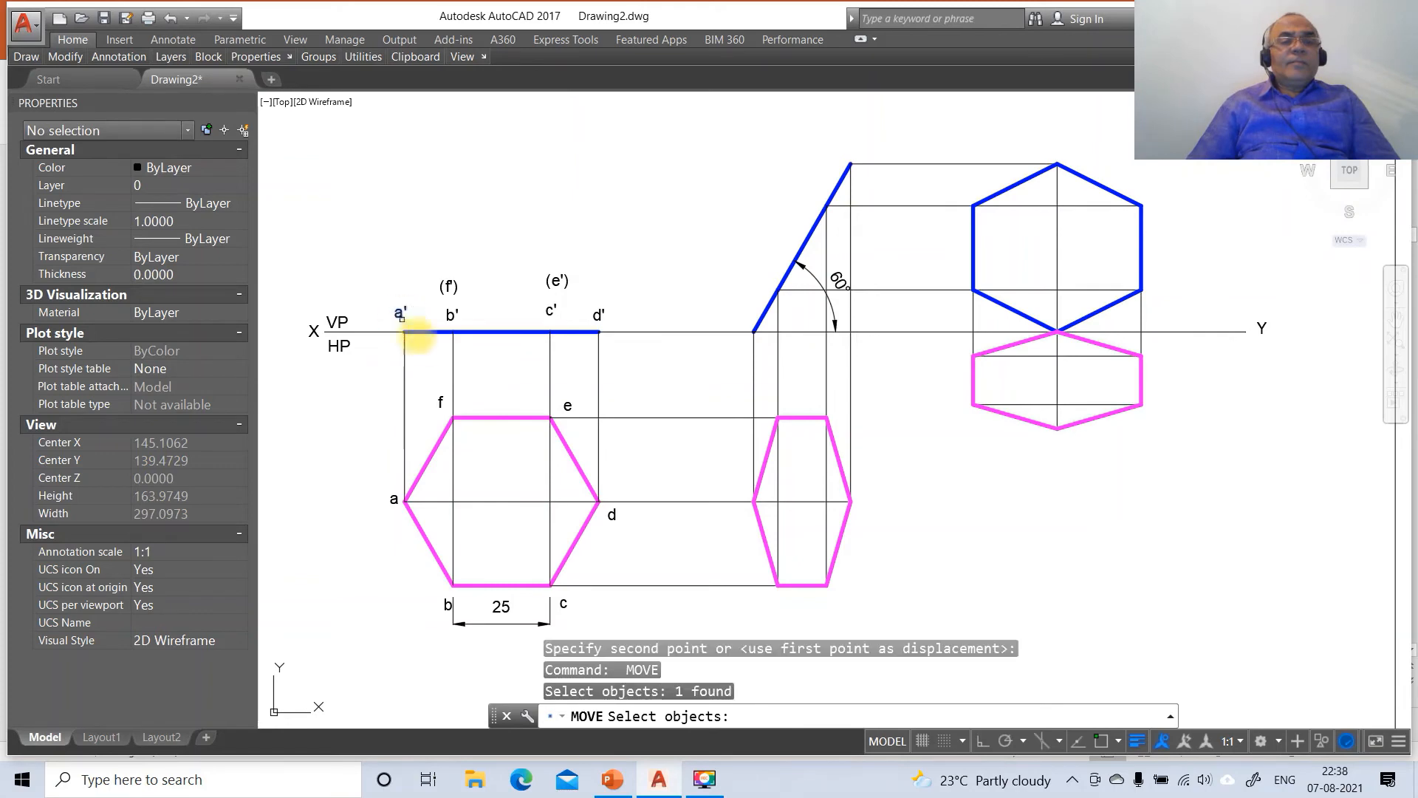
{"action": "key", "text": "Return"}
{"action": "left_click", "coordinate": [436, 354]}
{"action": "left_click", "coordinate": [440, 358]}
{"action": "key", "text": "Return"}
{"action": "left_click", "coordinate": [449, 319]}
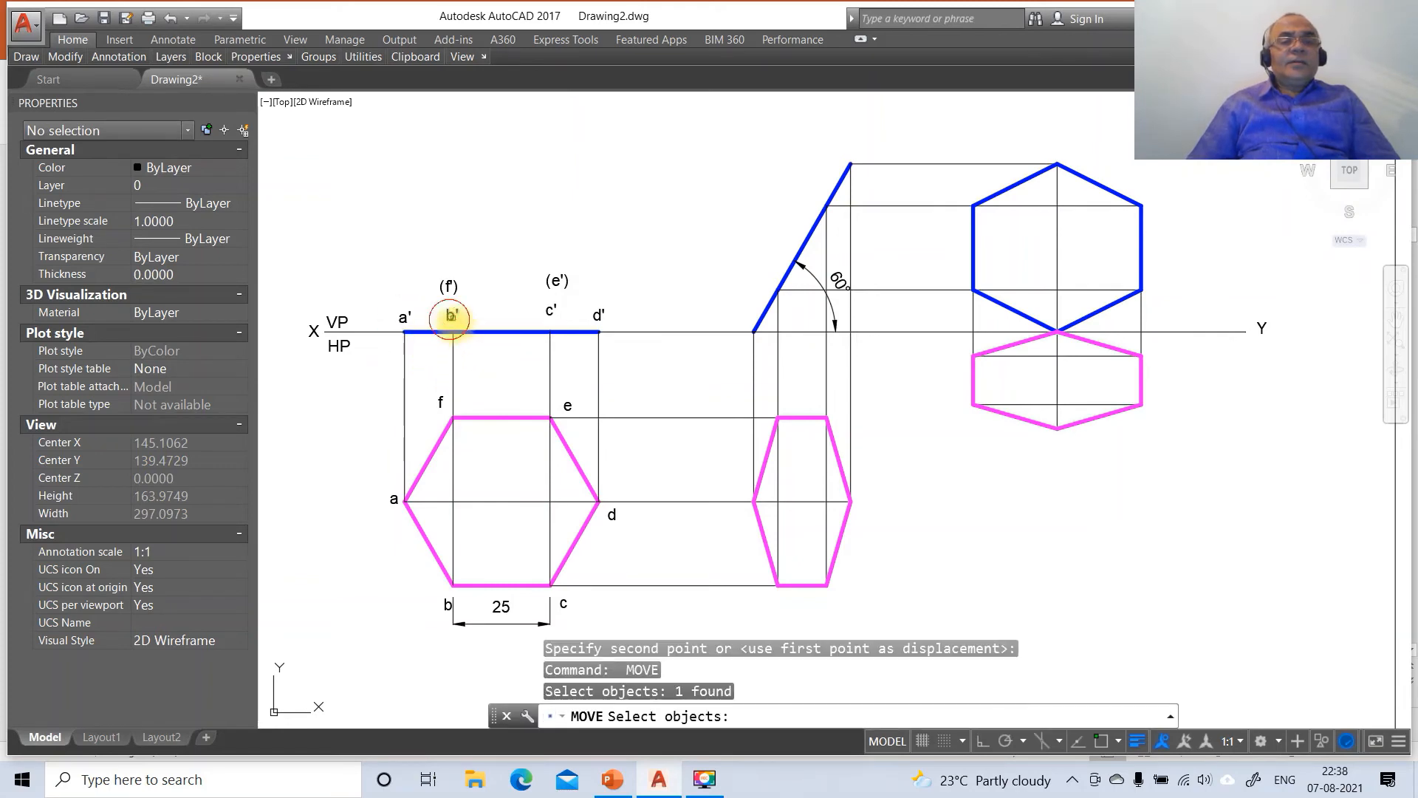
{"action": "key", "text": "Return"}
{"action": "left_click", "coordinate": [453, 341]}
{"action": "left_click", "coordinate": [459, 342]}
Move the label (f') closer above b', and lower c' to just above its point on the front view line.
{"action": "key", "text": "Return"}
{"action": "left_click", "coordinate": [448, 287]}
{"action": "key", "text": "Return"}
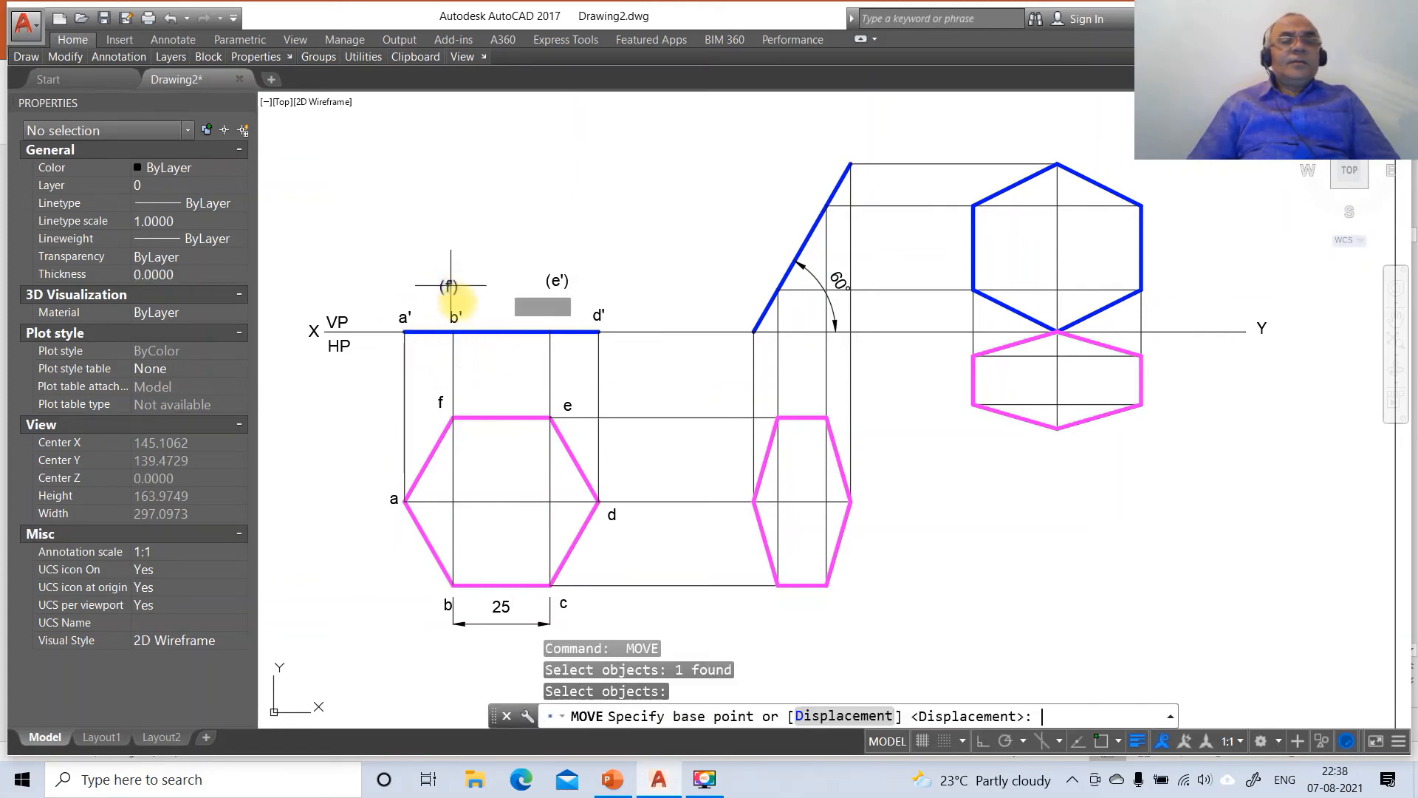
{"action": "left_click", "coordinate": [465, 314]}
{"action": "left_click", "coordinate": [474, 323]}
{"action": "key", "text": "Return"}
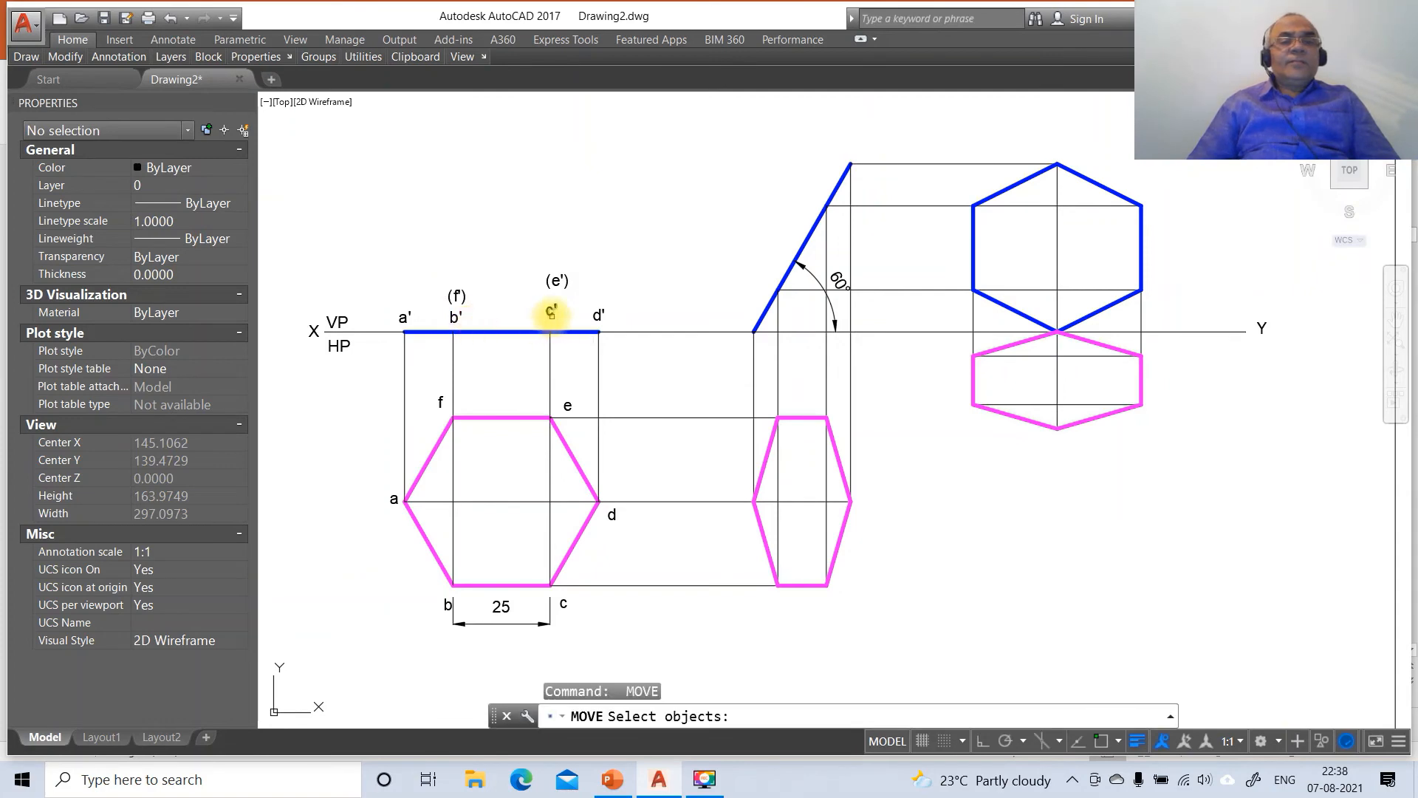
{"action": "left_click", "coordinate": [548, 309]}
{"action": "key", "text": "Return"}
{"action": "left_click", "coordinate": [573, 361]}
{"action": "left_click", "coordinate": [576, 369]}
Move the label (e') to sit directly above c', and shift d' slightly closer to the front view line's right end.
{"action": "key", "text": "Return"}
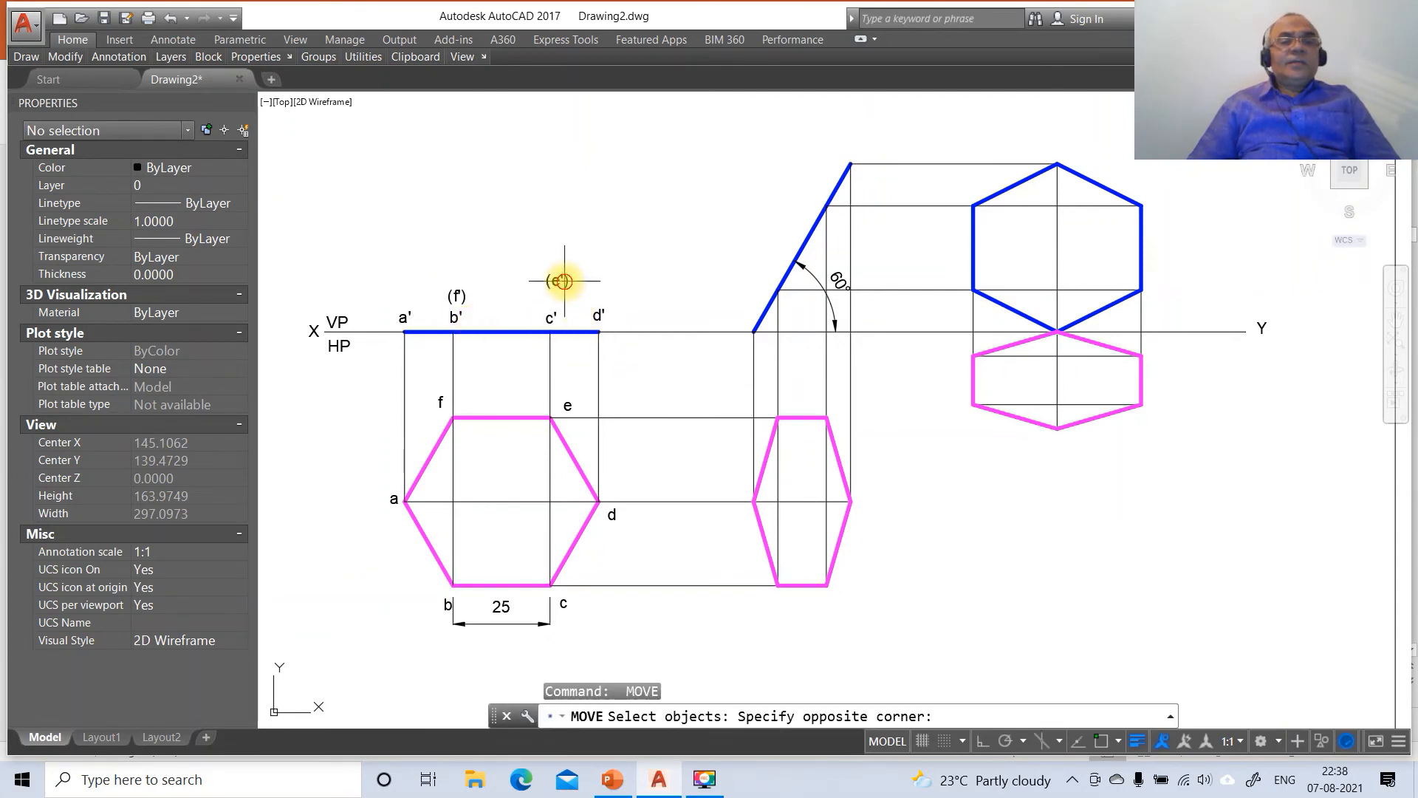
{"action": "left_click", "coordinate": [564, 282]}
{"action": "left_click", "coordinate": [586, 315]}
{"action": "left_click", "coordinate": [546, 284]}
{"action": "key", "text": "Return"}
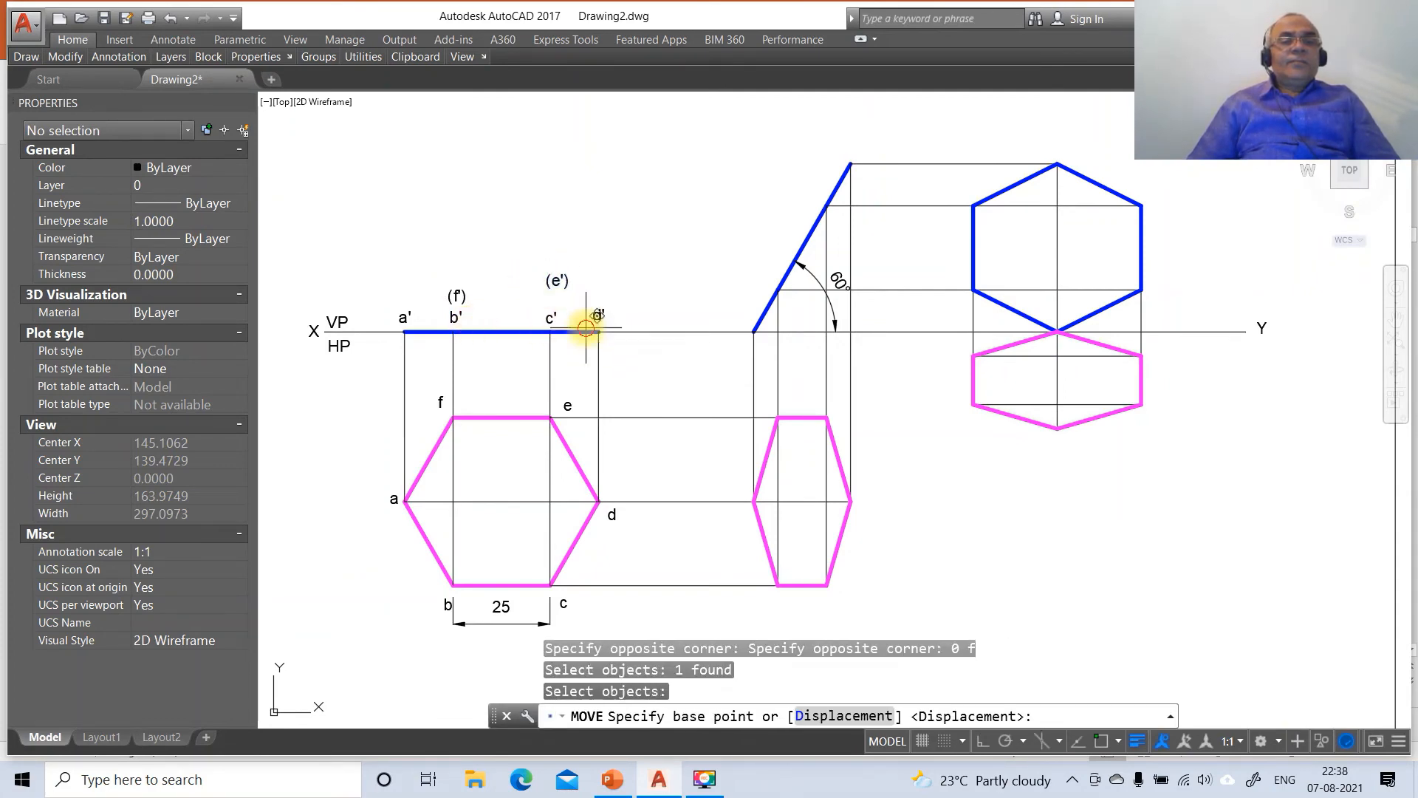
{"action": "left_click", "coordinate": [584, 317]}
{"action": "left_click", "coordinate": [578, 332]}
{"action": "key", "text": "Return"}
{"action": "left_click", "coordinate": [597, 315]}
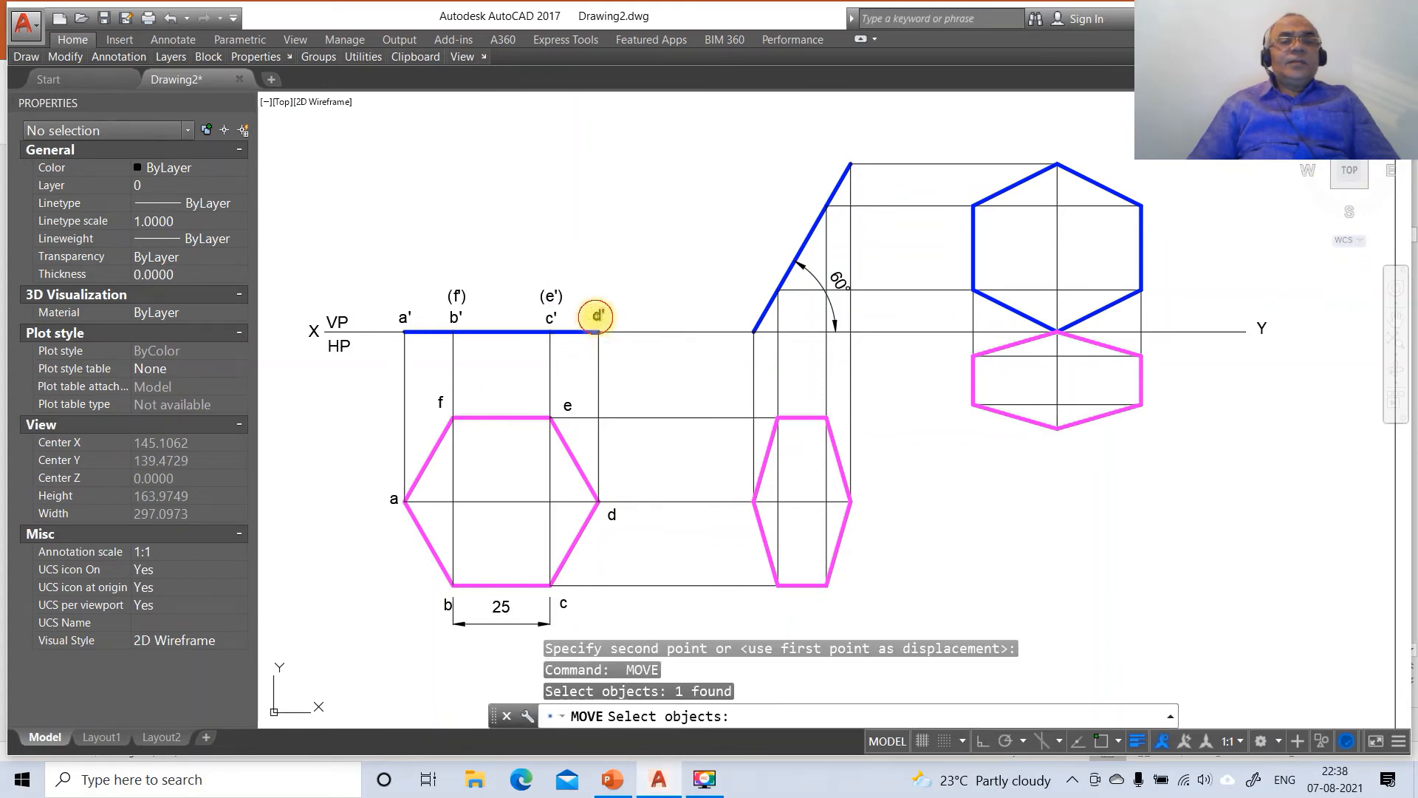
{"action": "key", "text": "Return"}
{"action": "left_click", "coordinate": [641, 349]}
{"action": "left_click", "coordinate": [636, 348]}
Move the labels b and c closer to the bottom corners of the first top view hexagon.
{"action": "key", "text": "Return"}
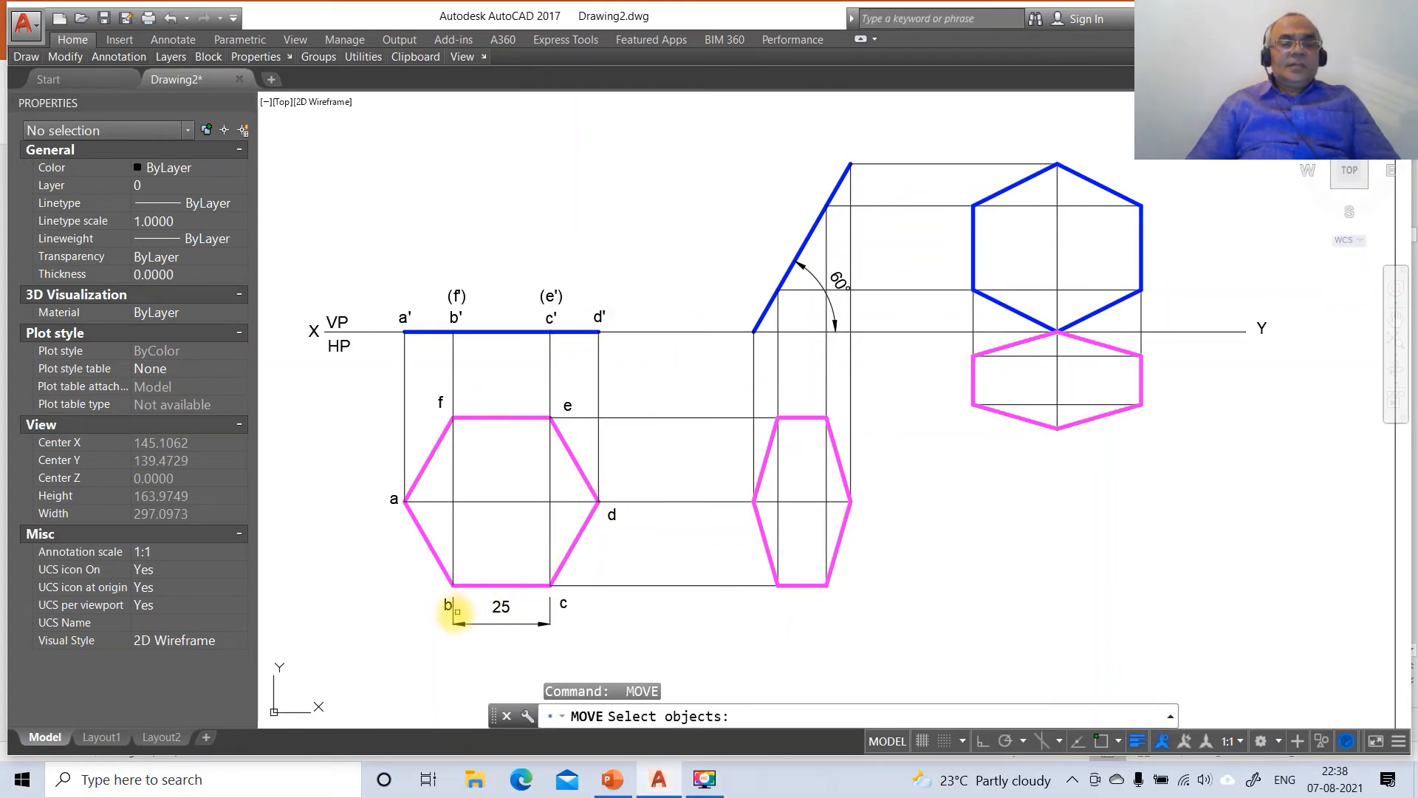
{"action": "left_click", "coordinate": [448, 604]}
{"action": "key", "text": "Return"}
{"action": "left_click", "coordinate": [545, 585]}
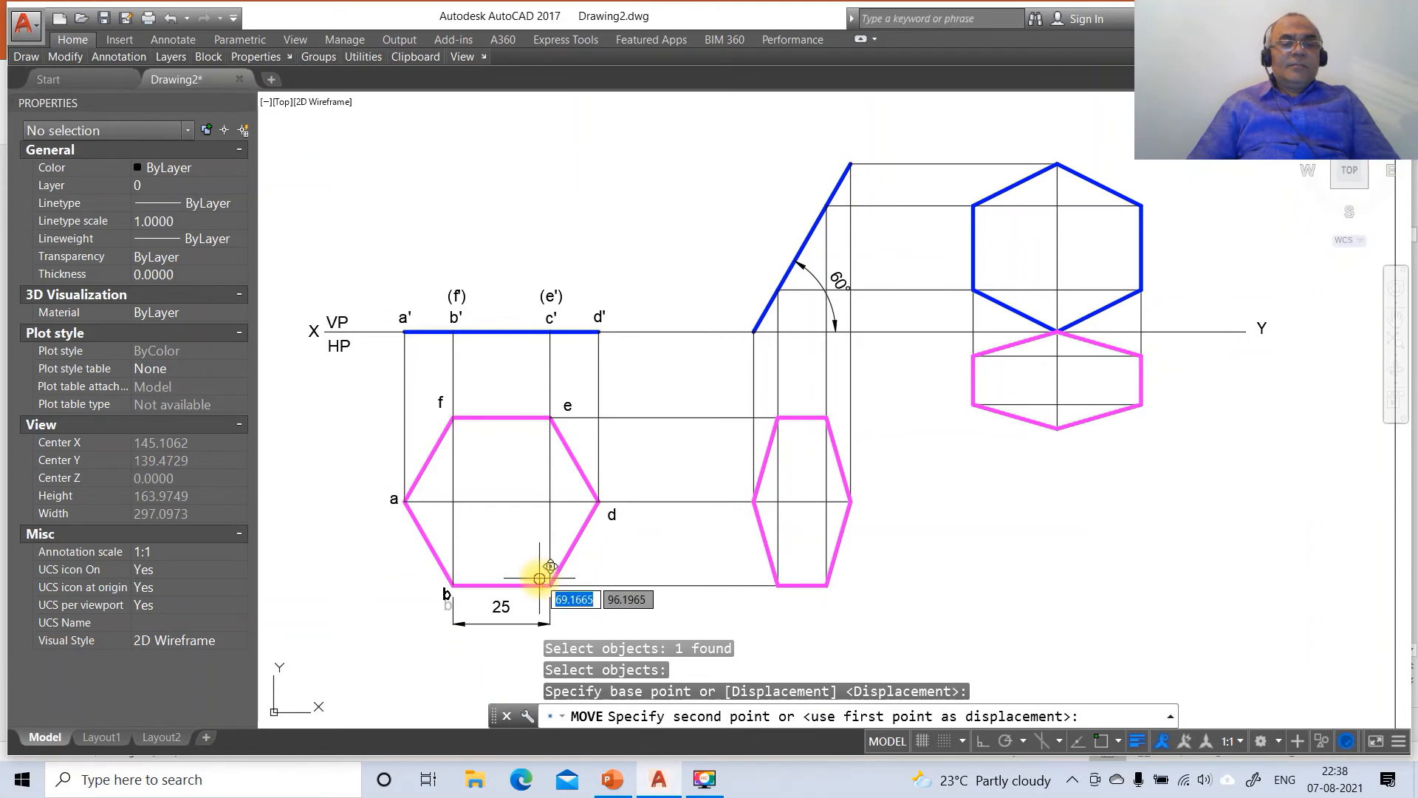
{"action": "left_click", "coordinate": [541, 576]}
{"action": "key", "text": "Return"}
{"action": "left_click", "coordinate": [563, 603]}
{"action": "key", "text": "Return"}
{"action": "left_click", "coordinate": [592, 612]}
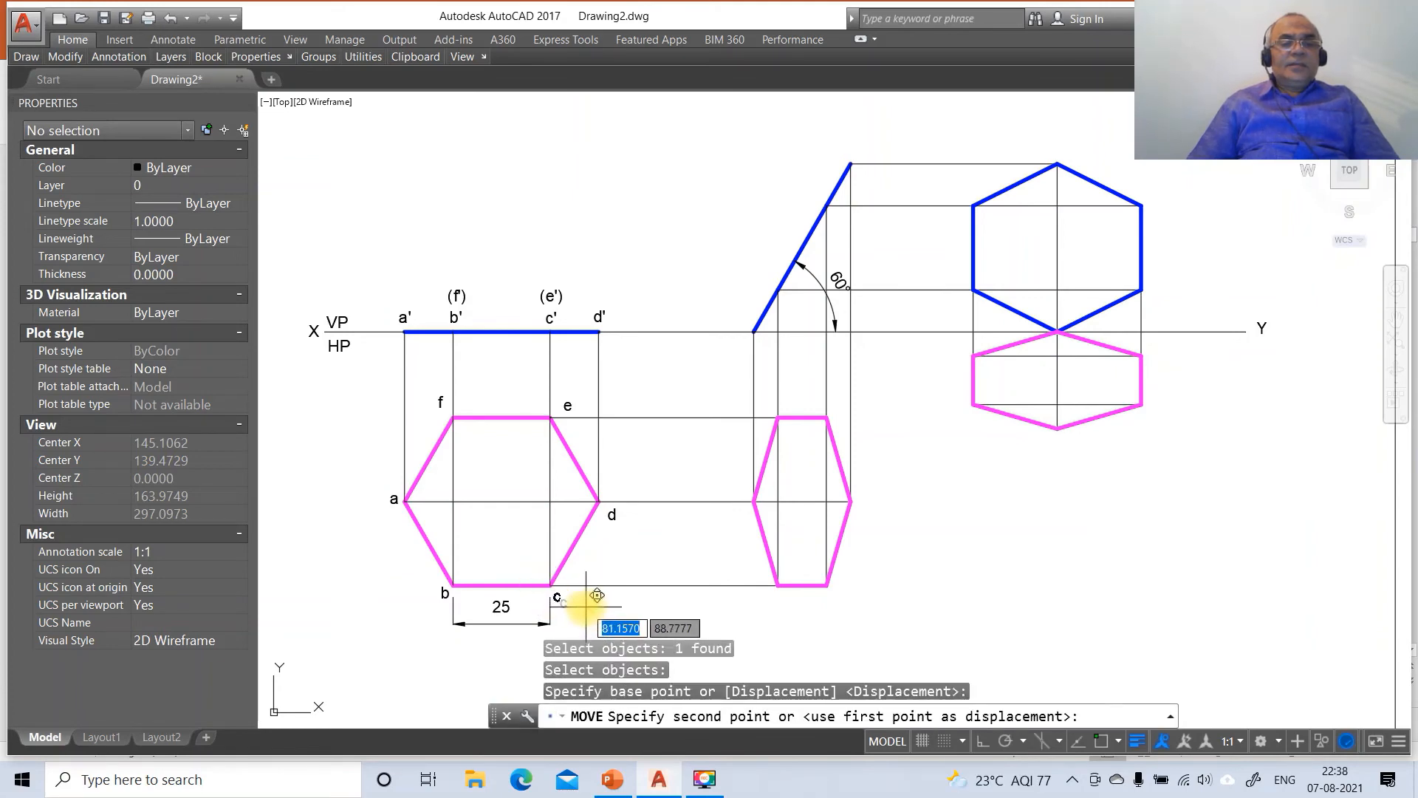
{"action": "left_click", "coordinate": [590, 594]}
Move the label d closer below the right corner of the first top view hexagon.
{"action": "key", "text": "Return"}
{"action": "left_click", "coordinate": [617, 517]}
{"action": "key", "text": "Return"}
{"action": "left_click", "coordinate": [658, 549]}
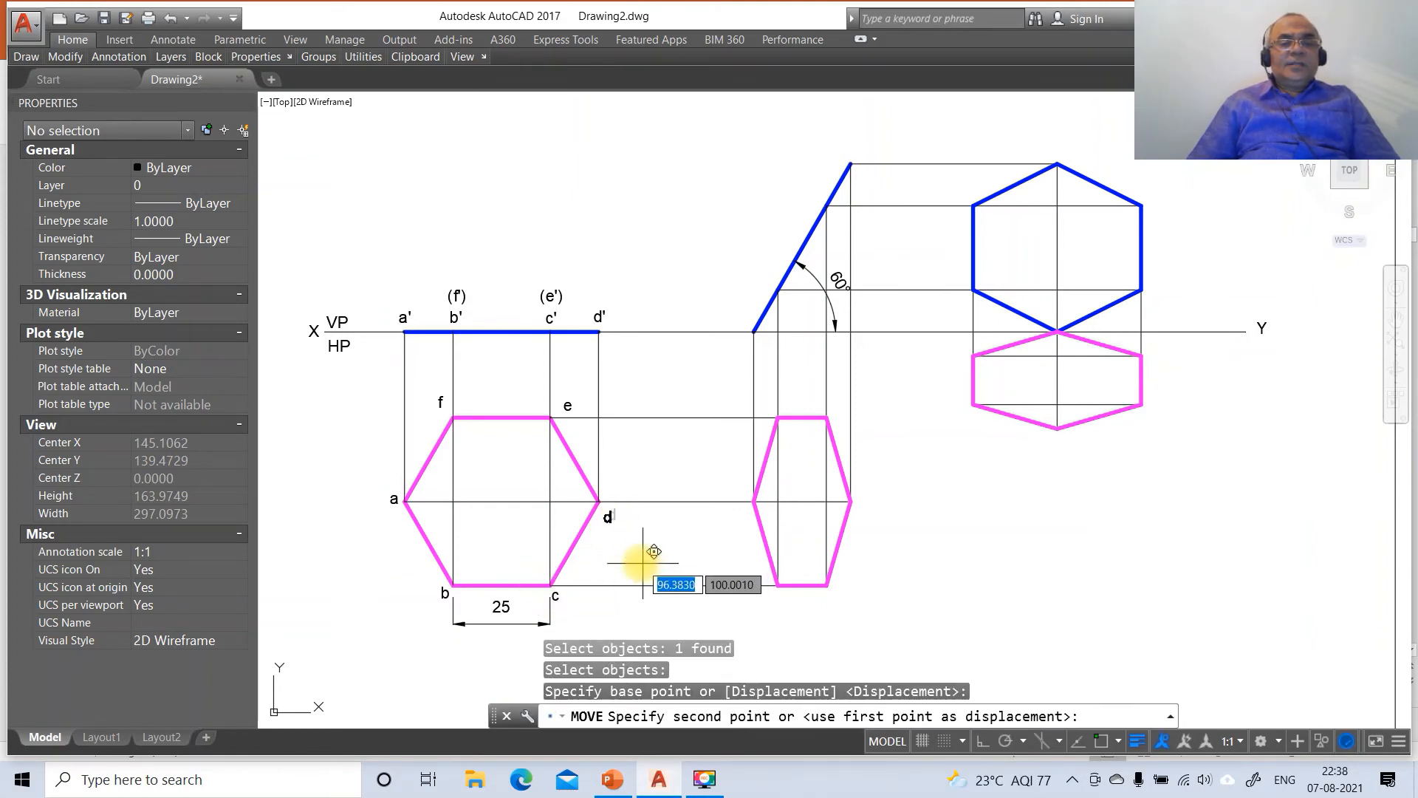
{"action": "left_click", "coordinate": [636, 562]}
Move the label a slightly down beside the left corner of the first top view hexagon.
{"action": "key", "text": "Return"}
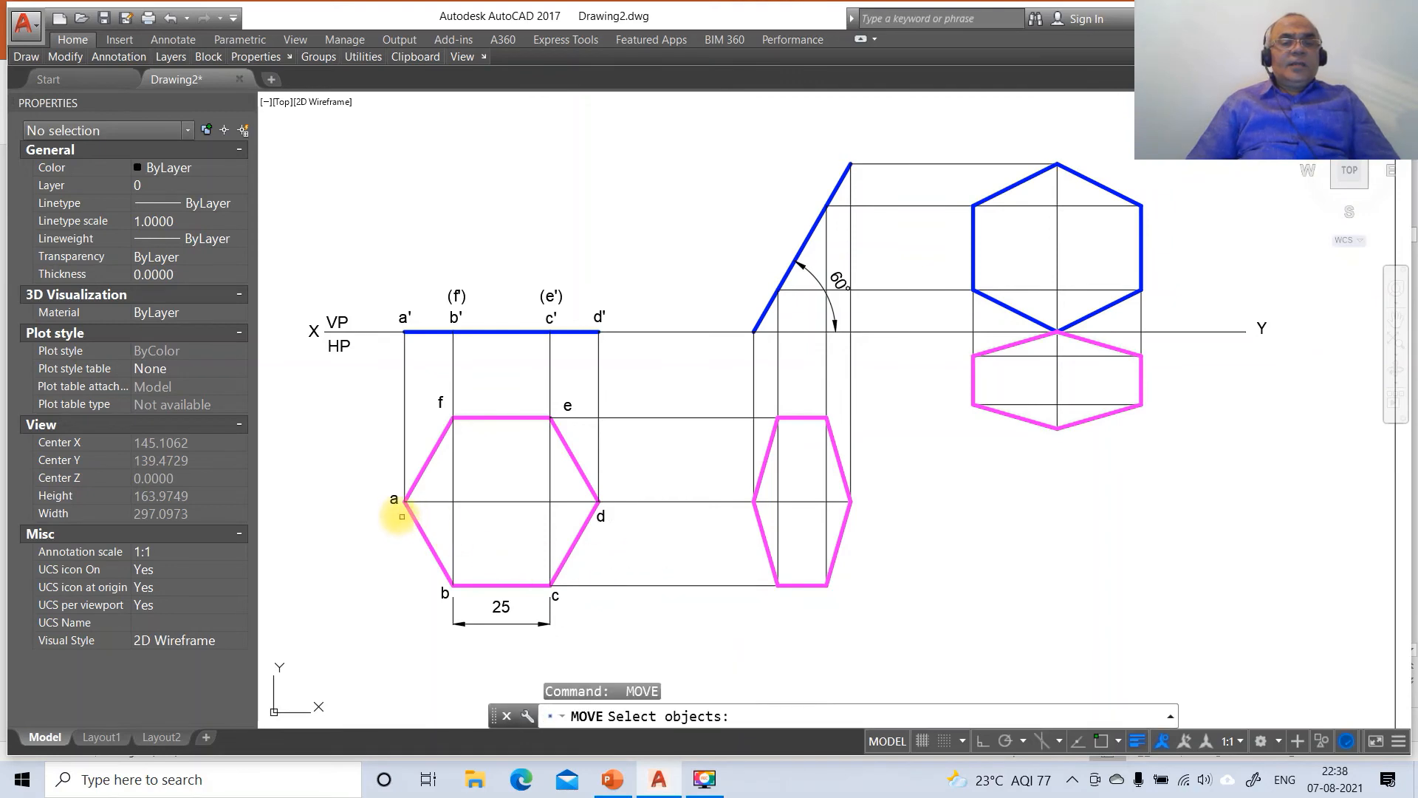
{"action": "left_click", "coordinate": [393, 501]}
{"action": "key", "text": "Return"}
{"action": "left_click", "coordinate": [390, 520]}
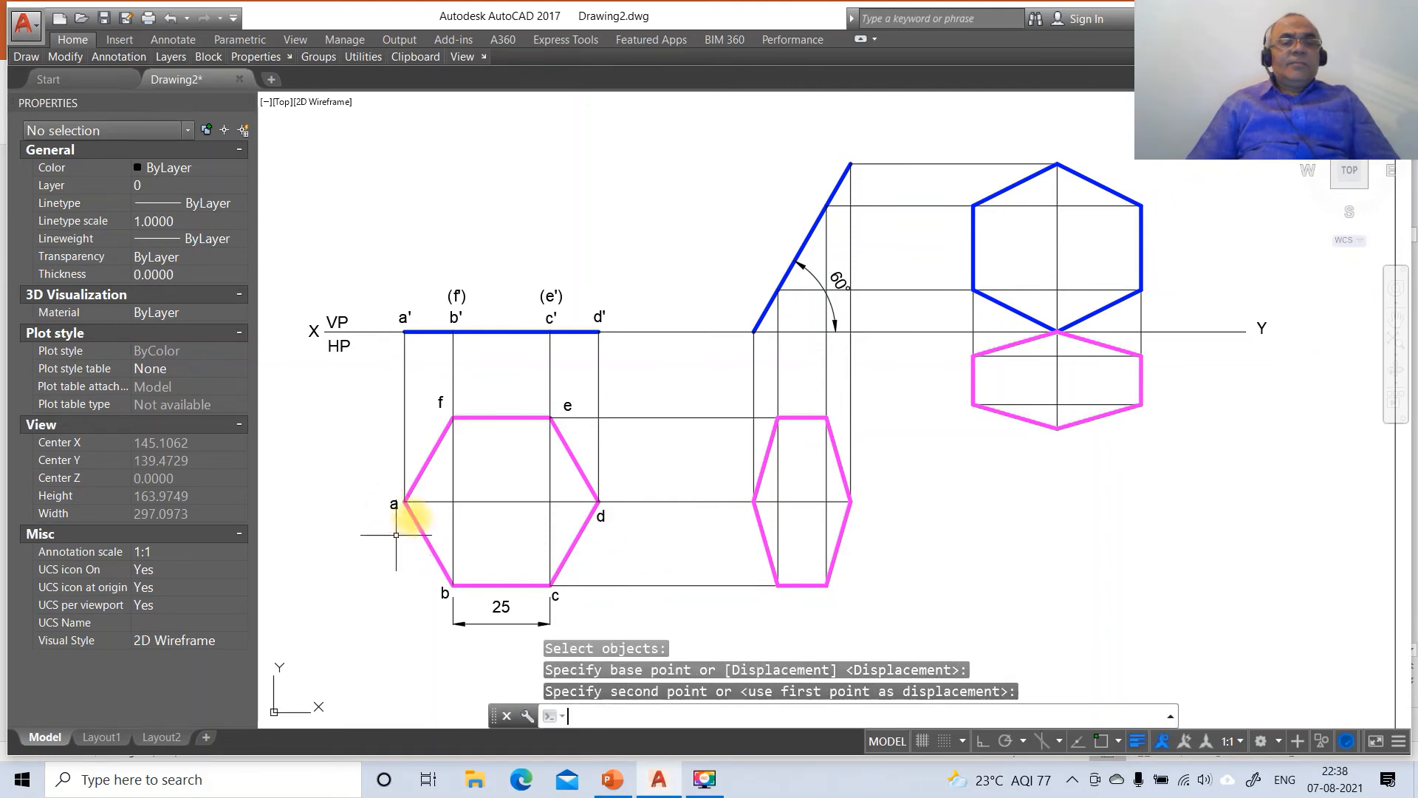
{"action": "left_click", "coordinate": [392, 523]}
Move the labels f and e inward to just above the top edge's ends, between the hexagon's vertical projection lines.
{"action": "key", "text": "Return"}
{"action": "left_click", "coordinate": [439, 404]}
{"action": "key", "text": "Return"}
{"action": "left_click", "coordinate": [468, 474]}
{"action": "left_click", "coordinate": [484, 475]}
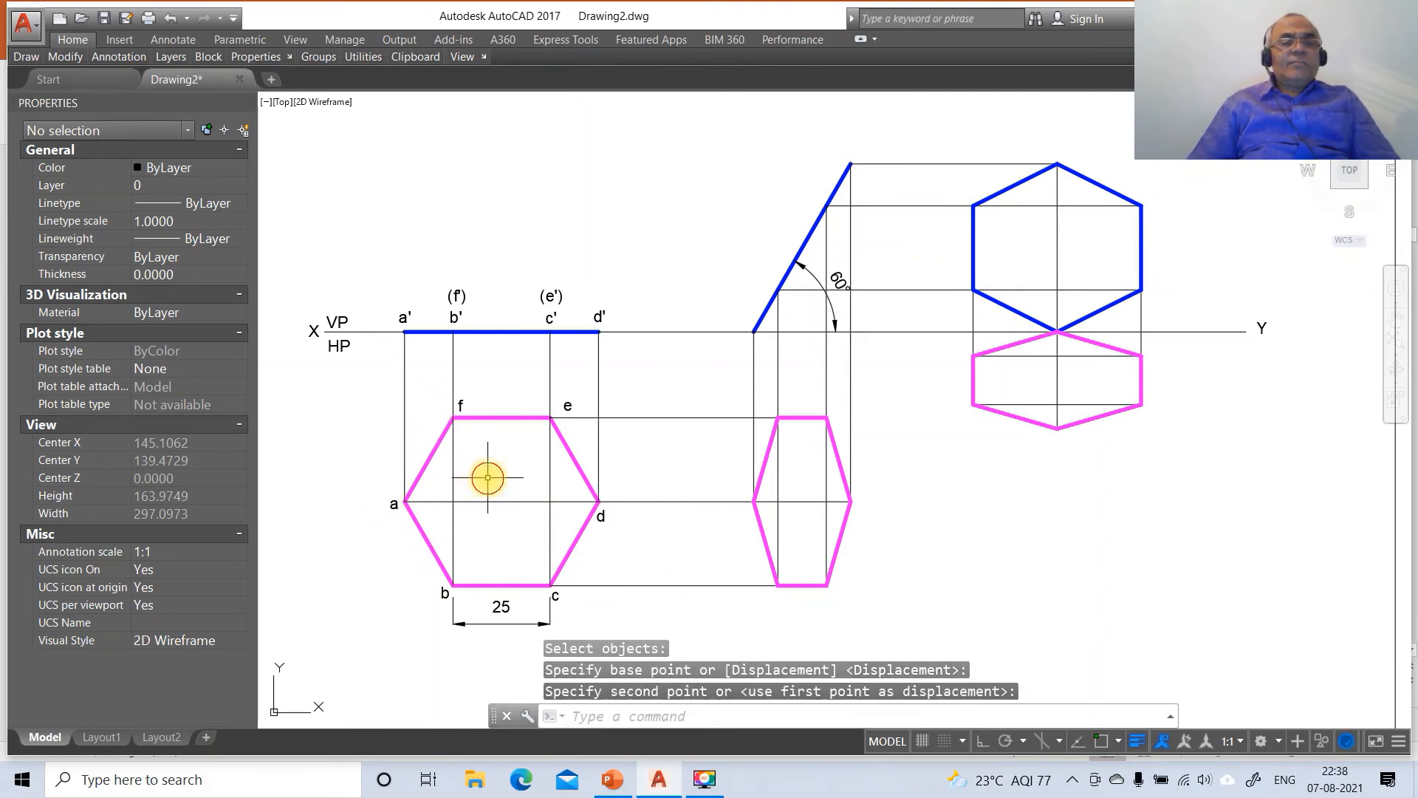
{"action": "key", "text": "Return"}
{"action": "left_click", "coordinate": [566, 406]}
{"action": "key", "text": "Return"}
{"action": "left_click", "coordinate": [584, 443]}
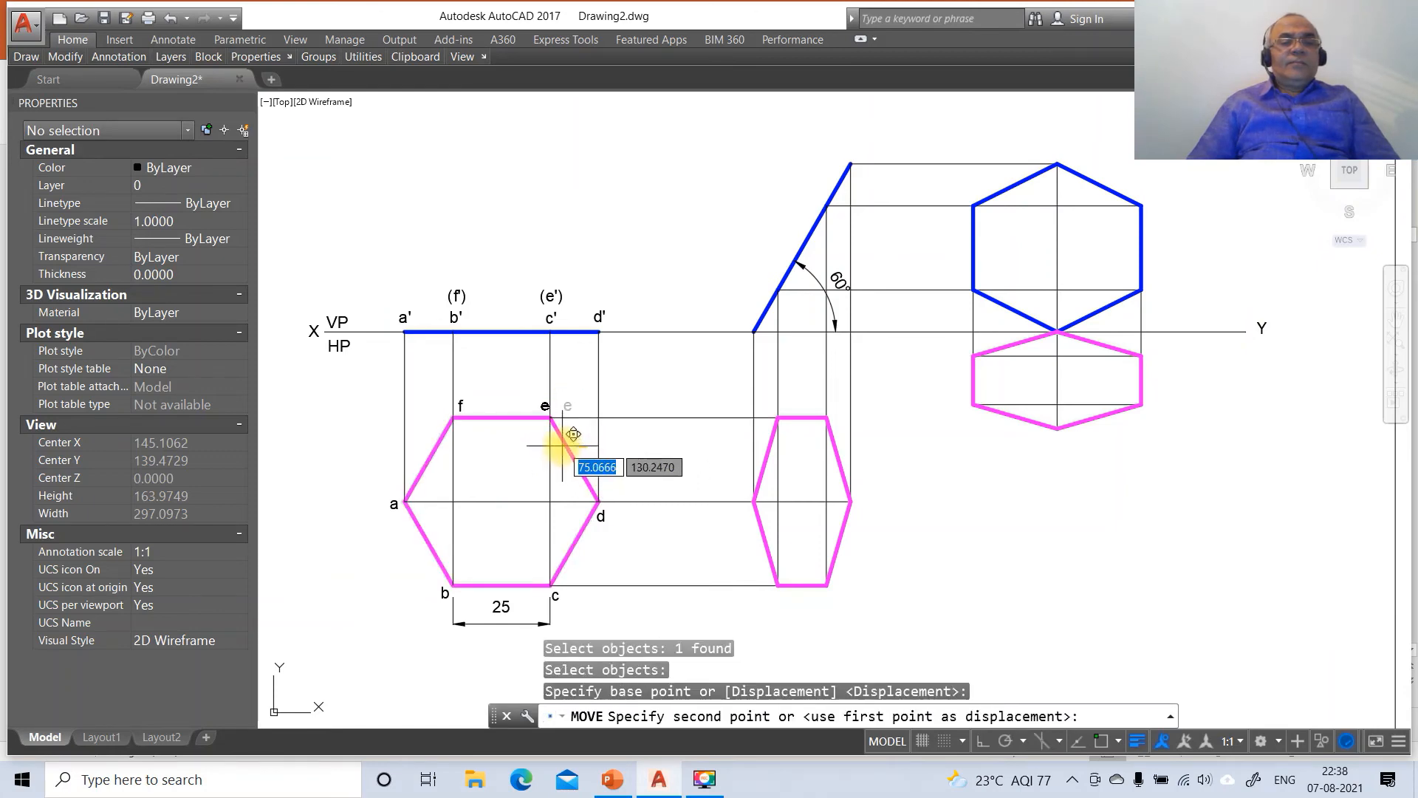
{"action": "left_click", "coordinate": [571, 434]}
Move the label d to just above the horizontal projection line beside the hexagon's right corner.
{"action": "key", "text": "Return"}
{"action": "left_click", "coordinate": [602, 515]}
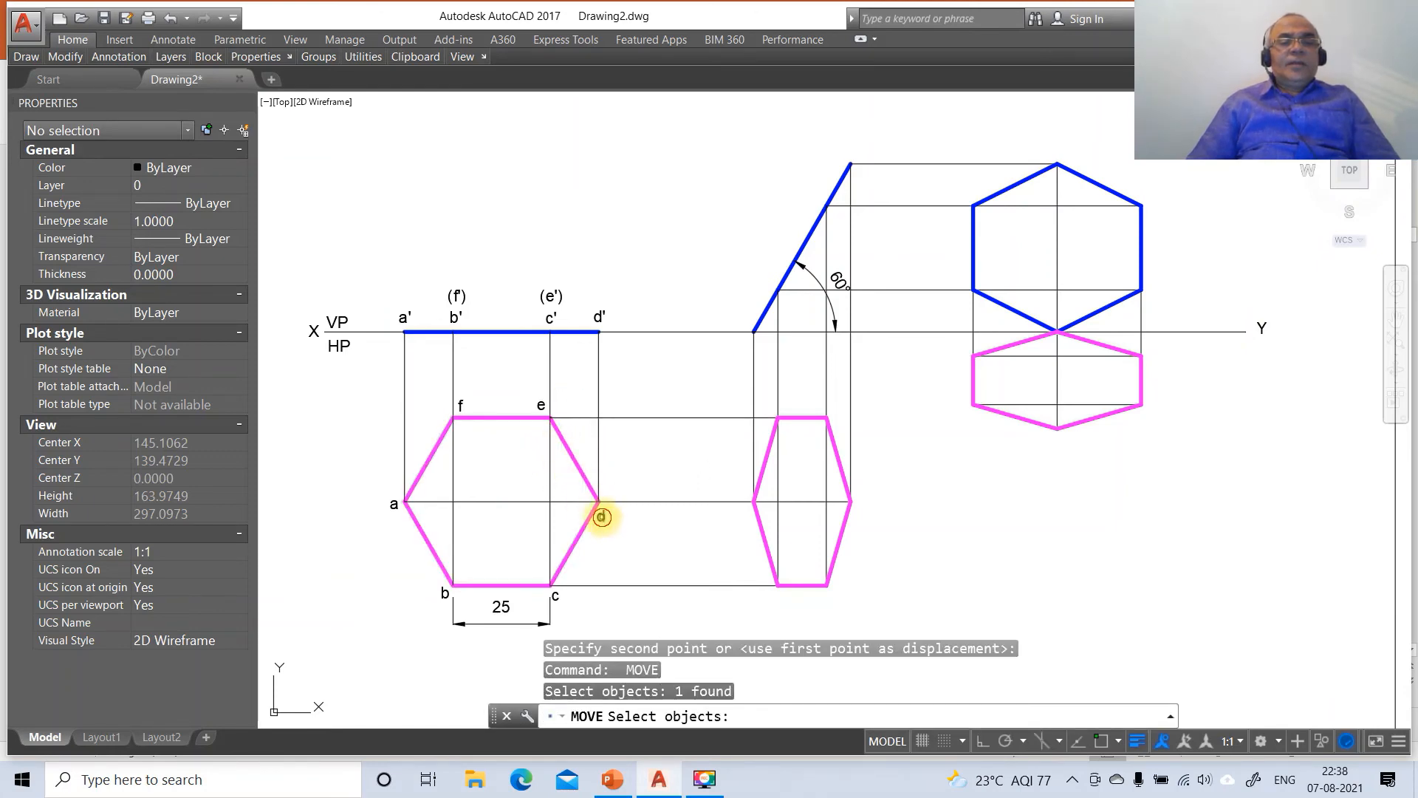
{"action": "key", "text": "Return"}
{"action": "left_click", "coordinate": [622, 552]}
{"action": "left_click", "coordinate": [628, 529]}
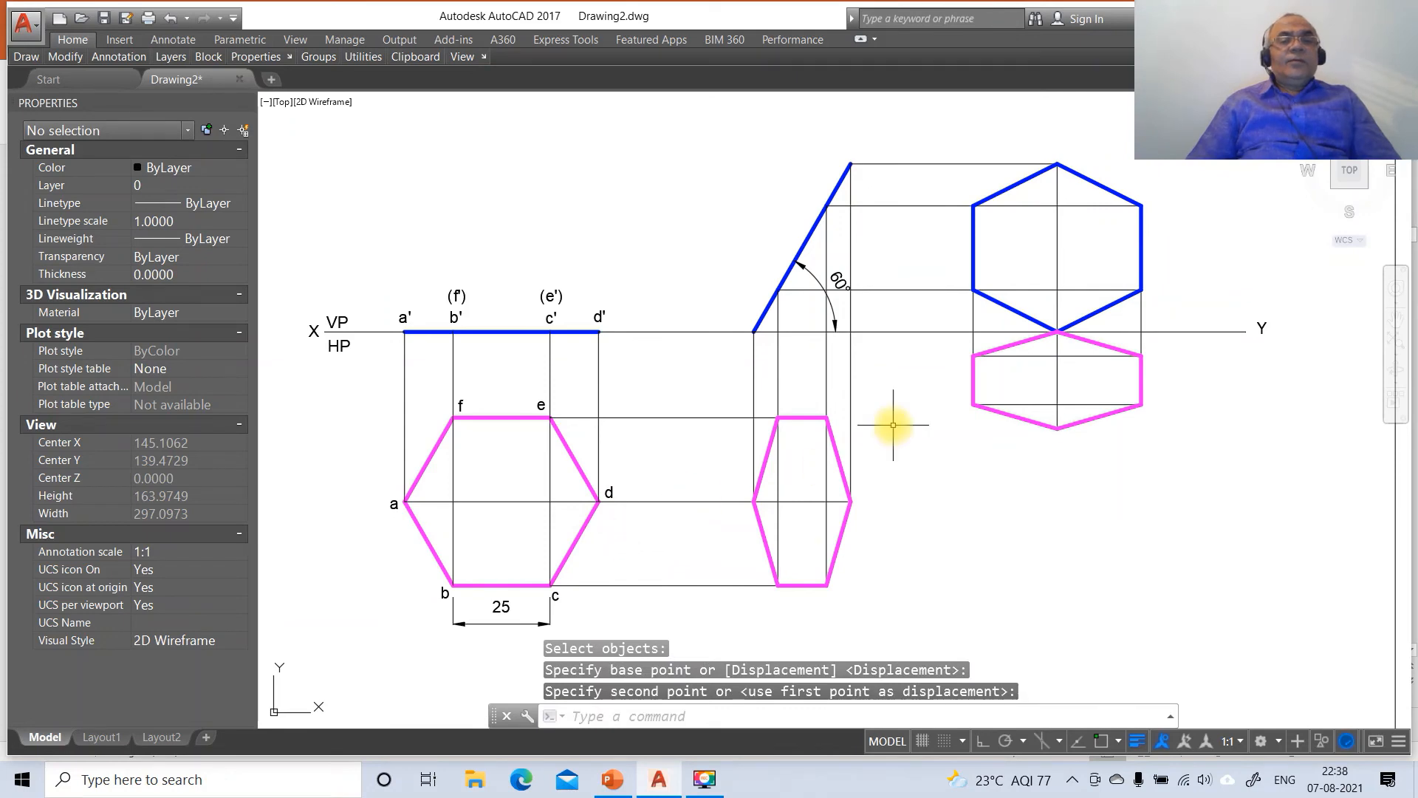
Put the VP label and all the first front view's point labels on layer FV, and clear the selection.
{"action": "left_click", "coordinate": [703, 226]}
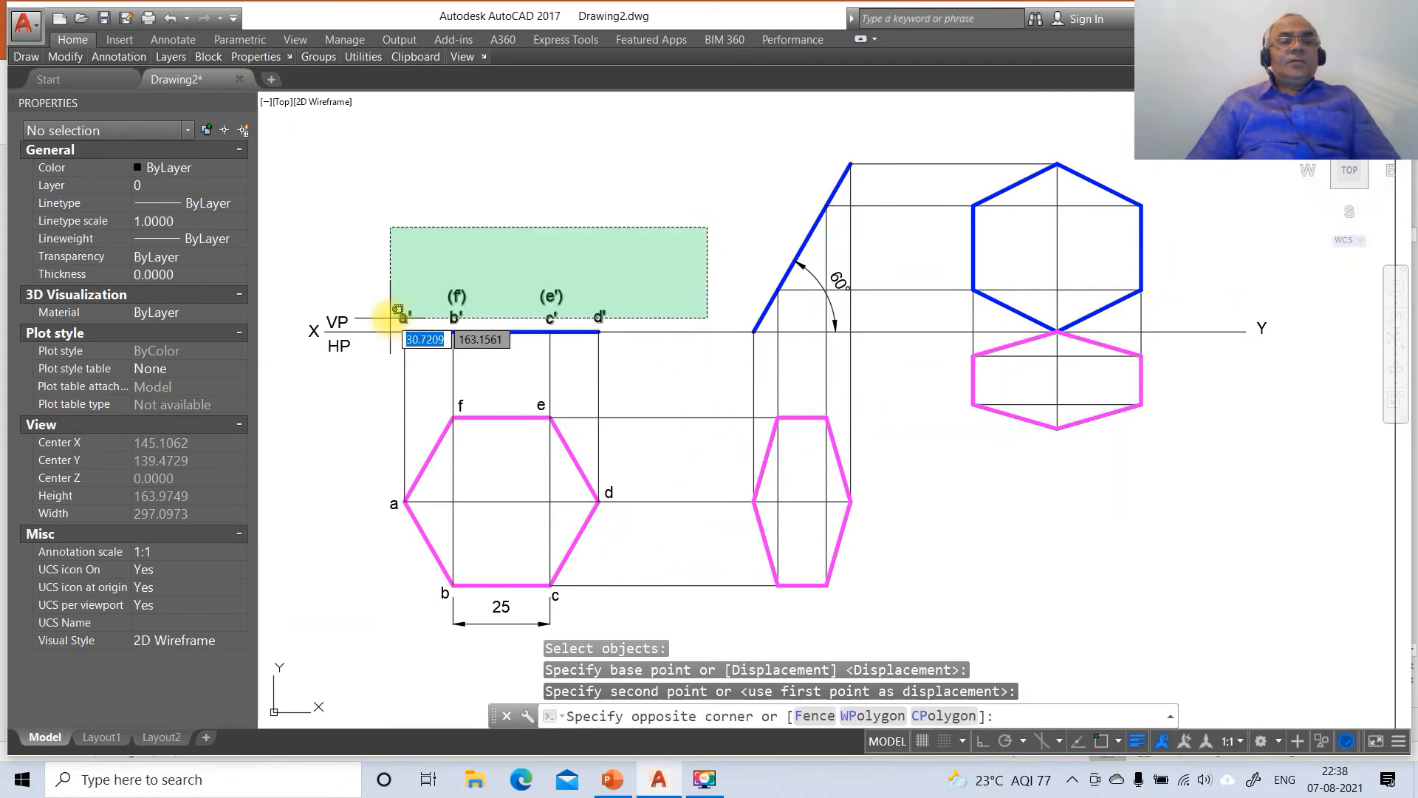
{"action": "left_click", "coordinate": [366, 324]}
{"action": "left_click", "coordinate": [340, 320]}
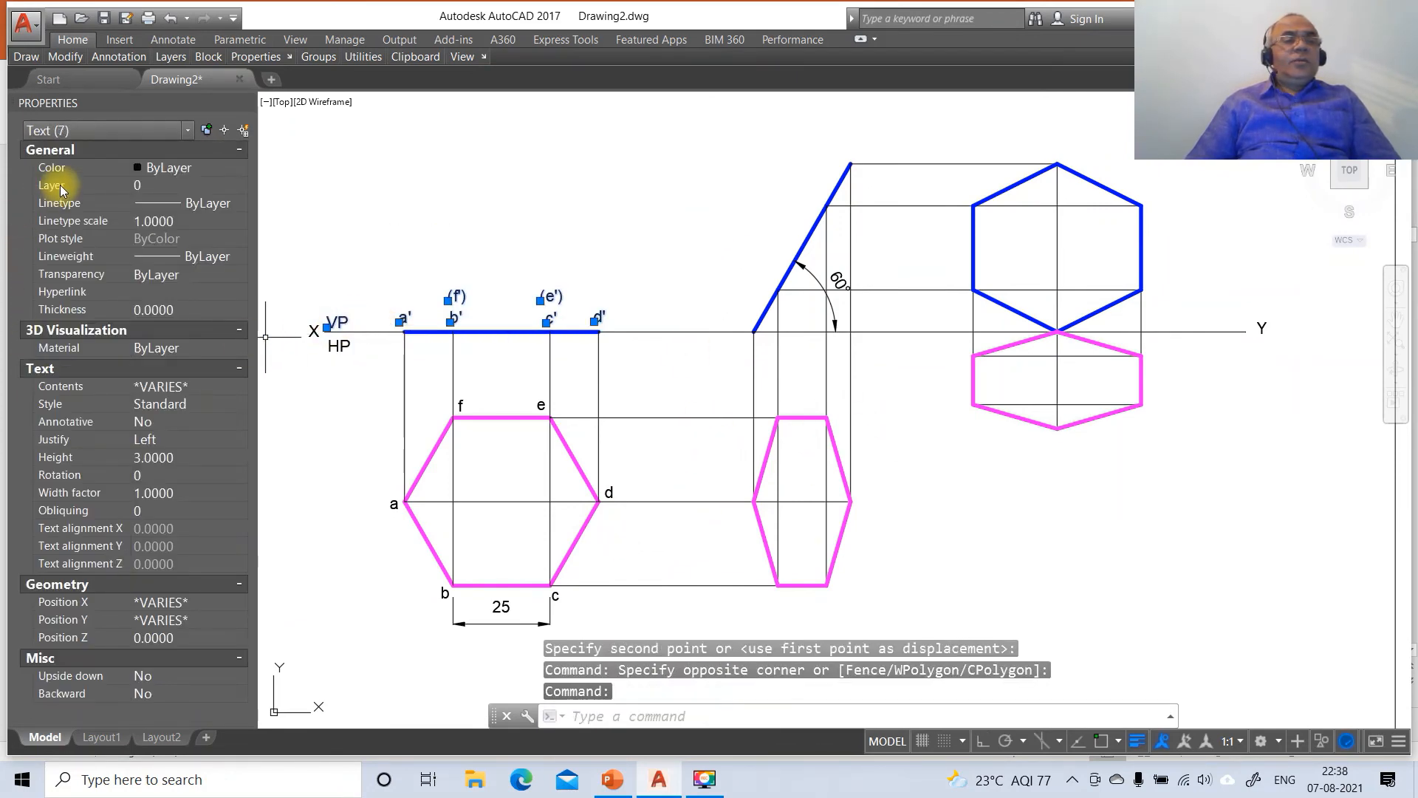
{"action": "left_click", "coordinate": [185, 186]}
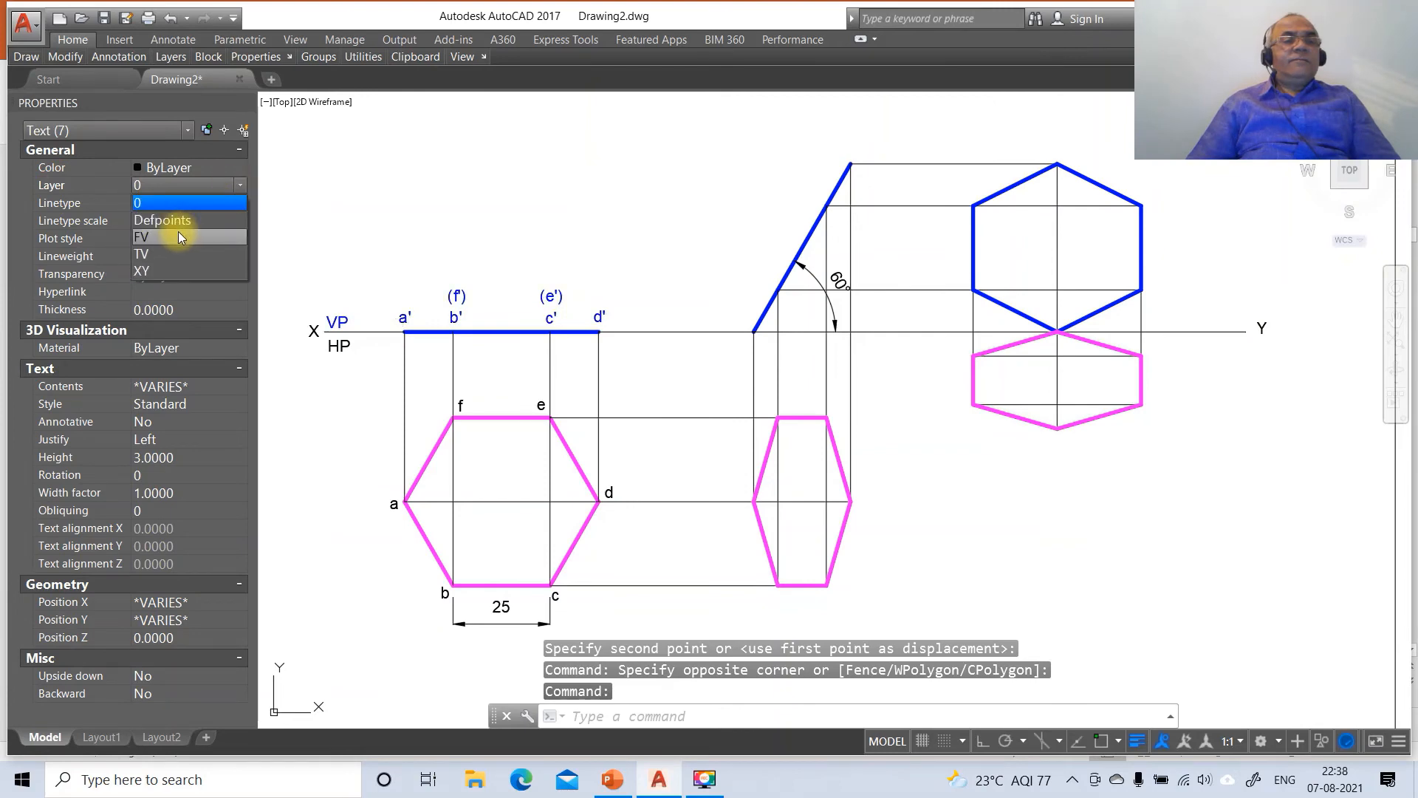
{"action": "left_click", "coordinate": [180, 238]}
{"action": "key", "text": "Escape"}
{"action": "key", "text": "Escape"}
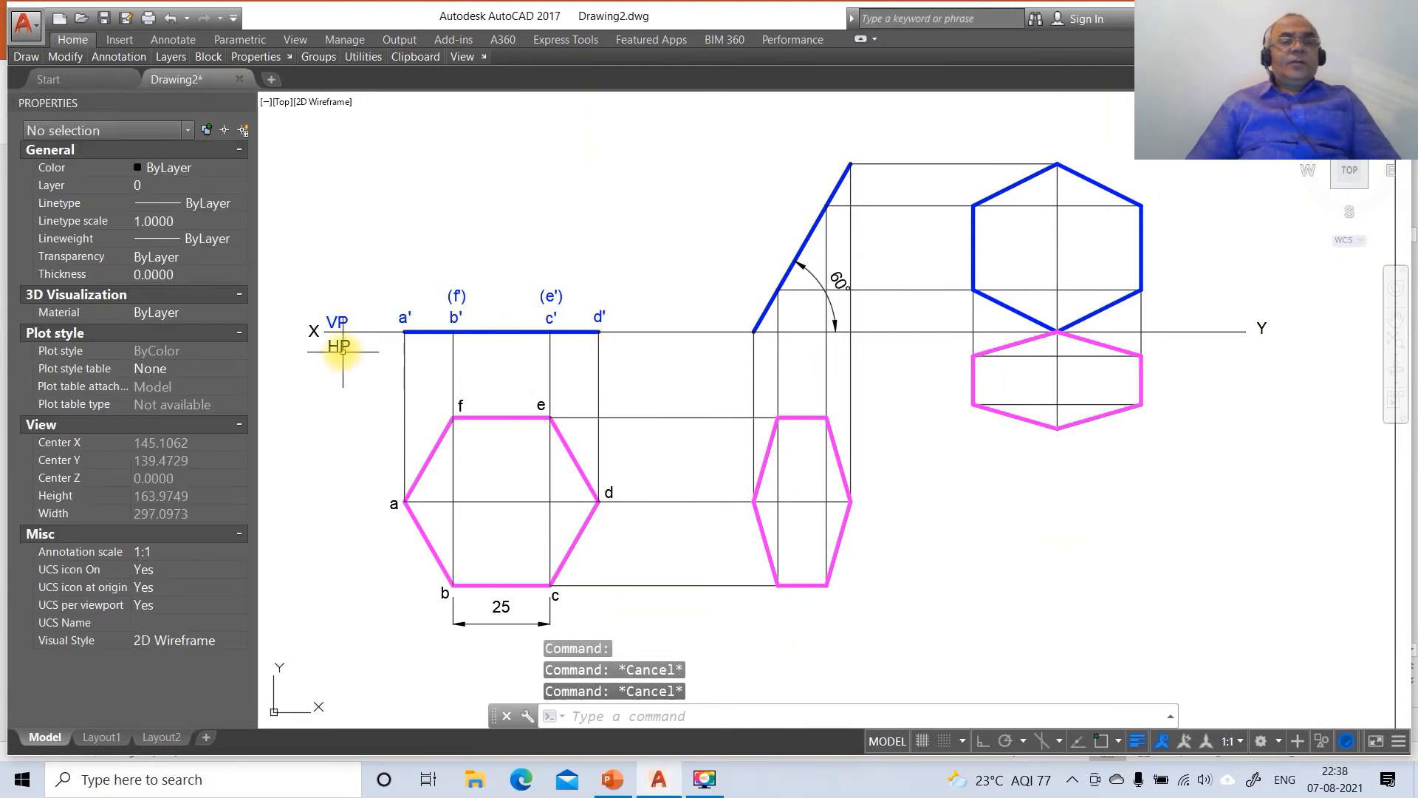
Put the HP label and the first top view's point labels a to f on layer TV, and clear the selection.
{"action": "left_click", "coordinate": [342, 352]}
{"action": "left_click", "coordinate": [394, 504]}
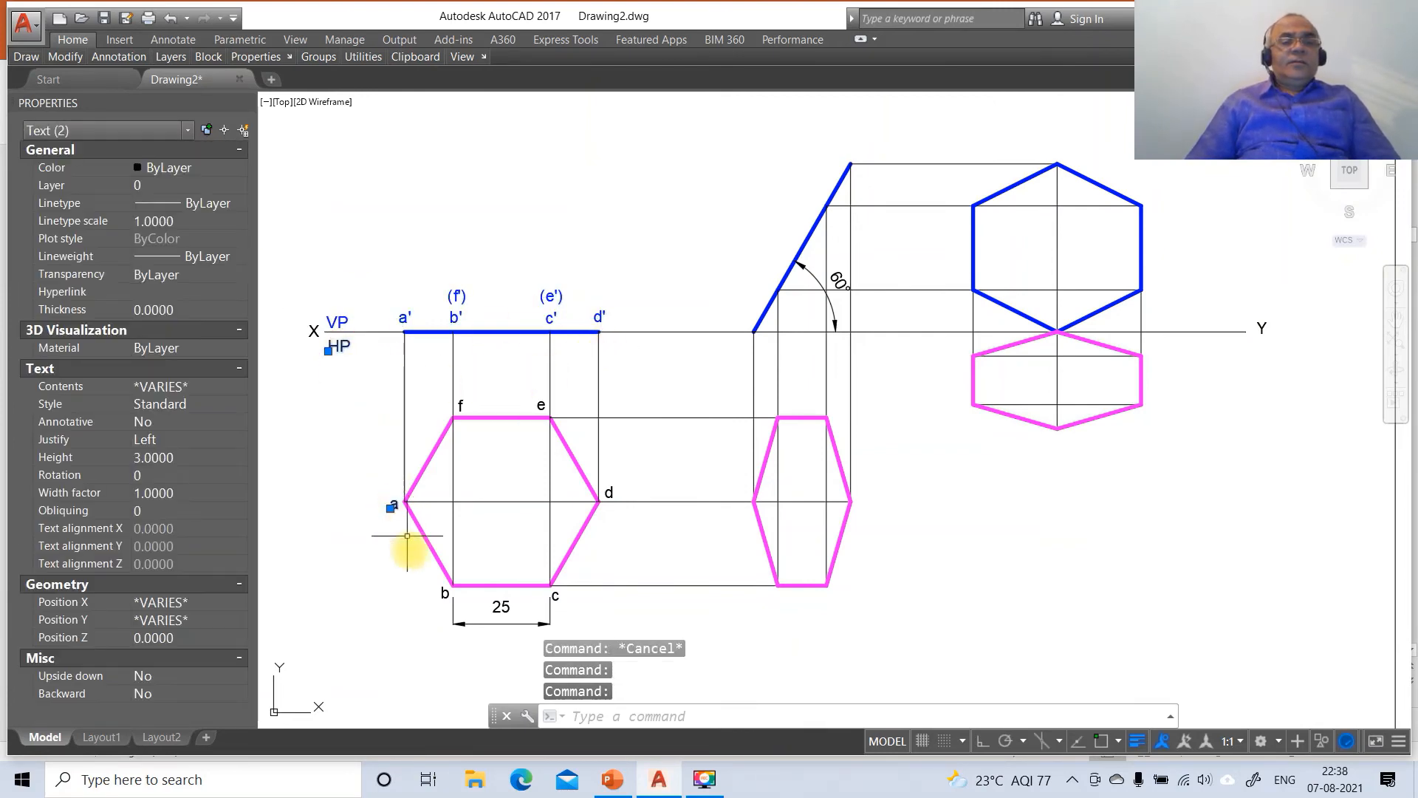
{"action": "left_click", "coordinate": [436, 594]}
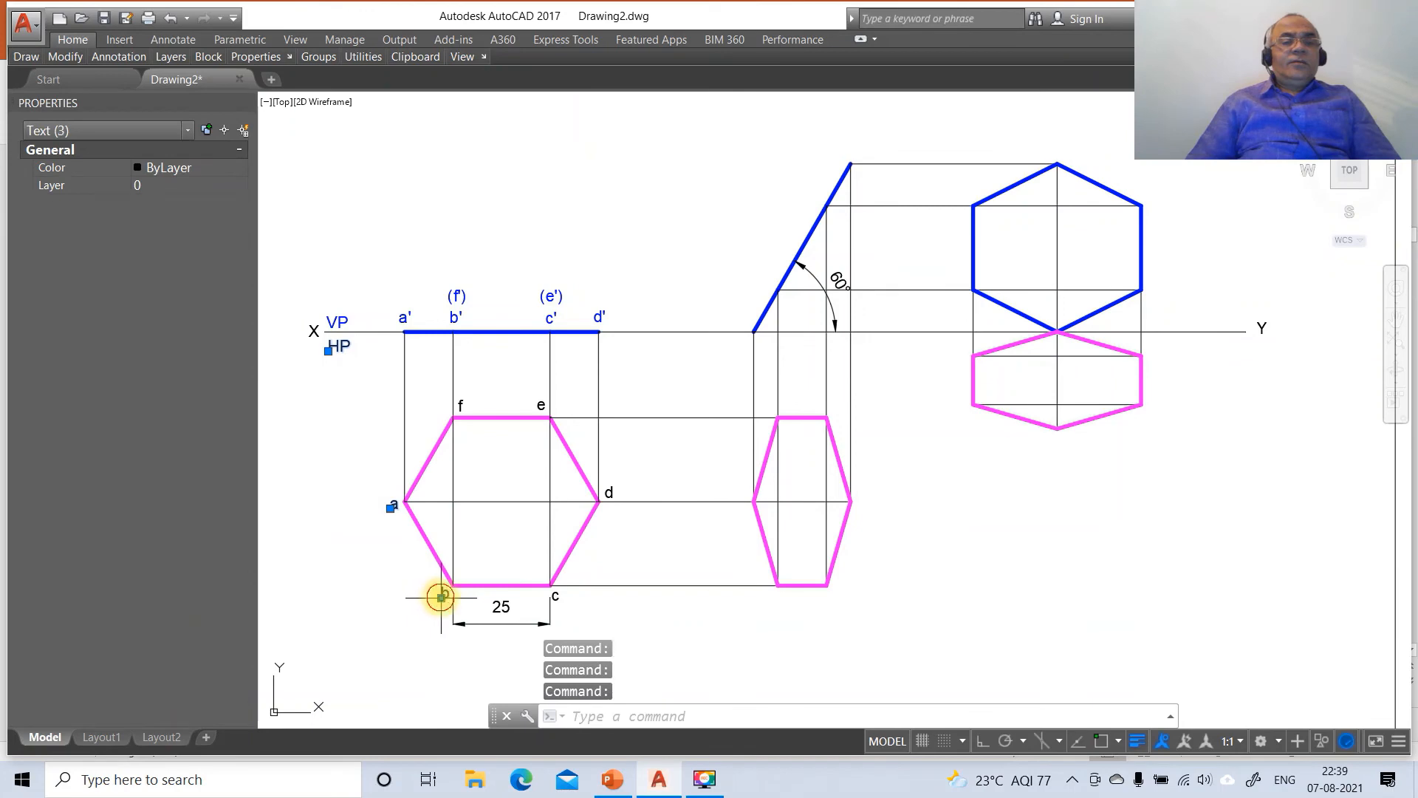
{"action": "left_click", "coordinate": [556, 597]}
{"action": "left_click", "coordinate": [608, 494]}
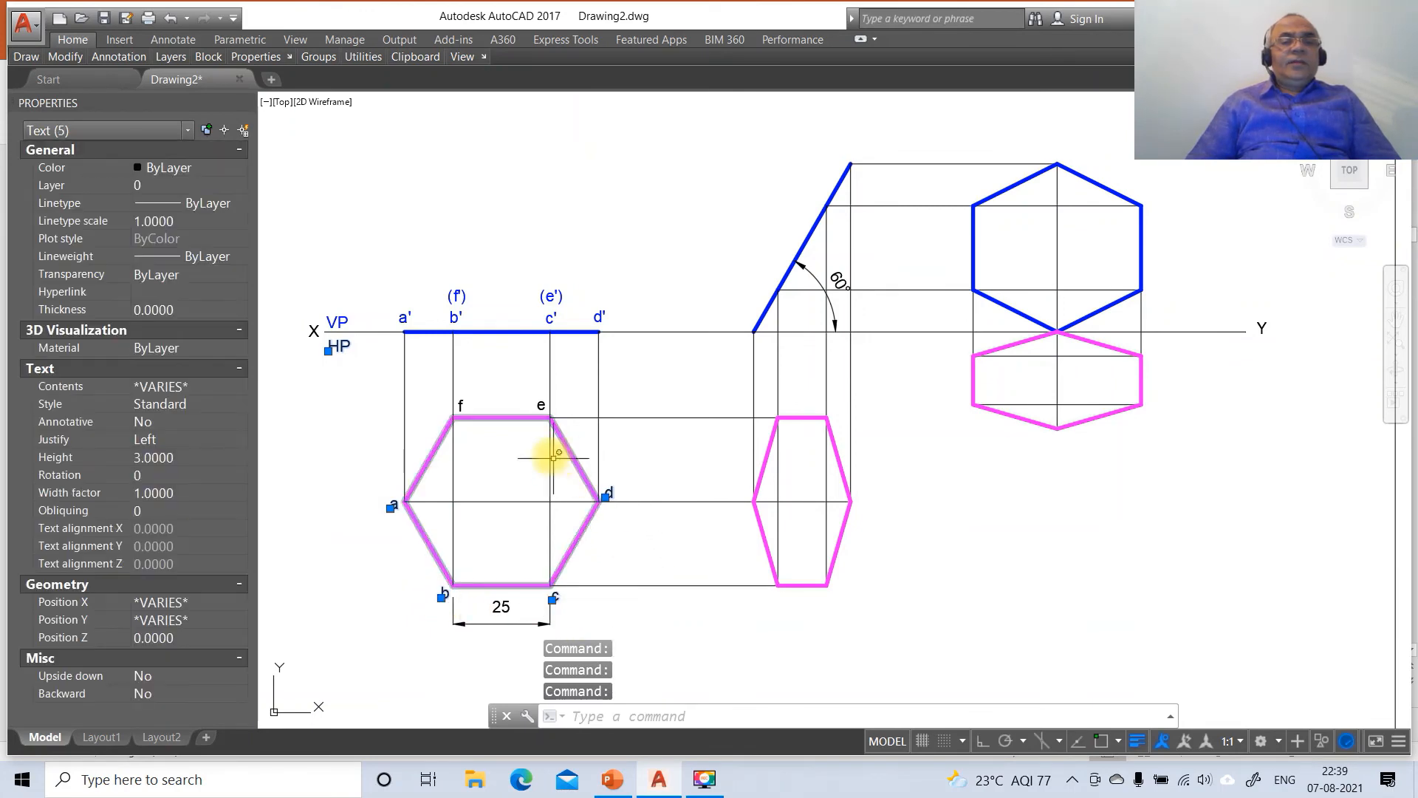
{"action": "left_click", "coordinate": [542, 405]}
{"action": "left_click", "coordinate": [460, 404]}
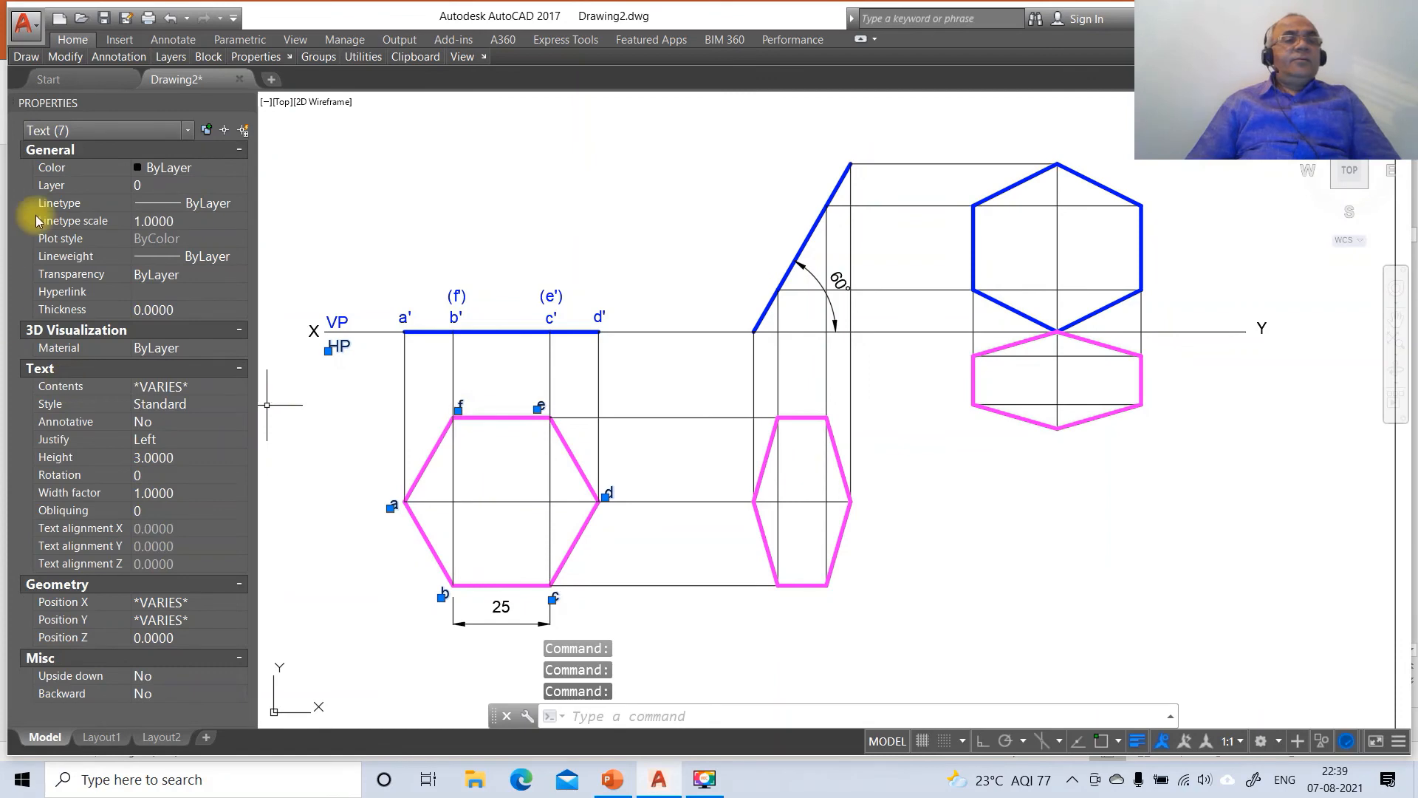
{"action": "left_click", "coordinate": [200, 186]}
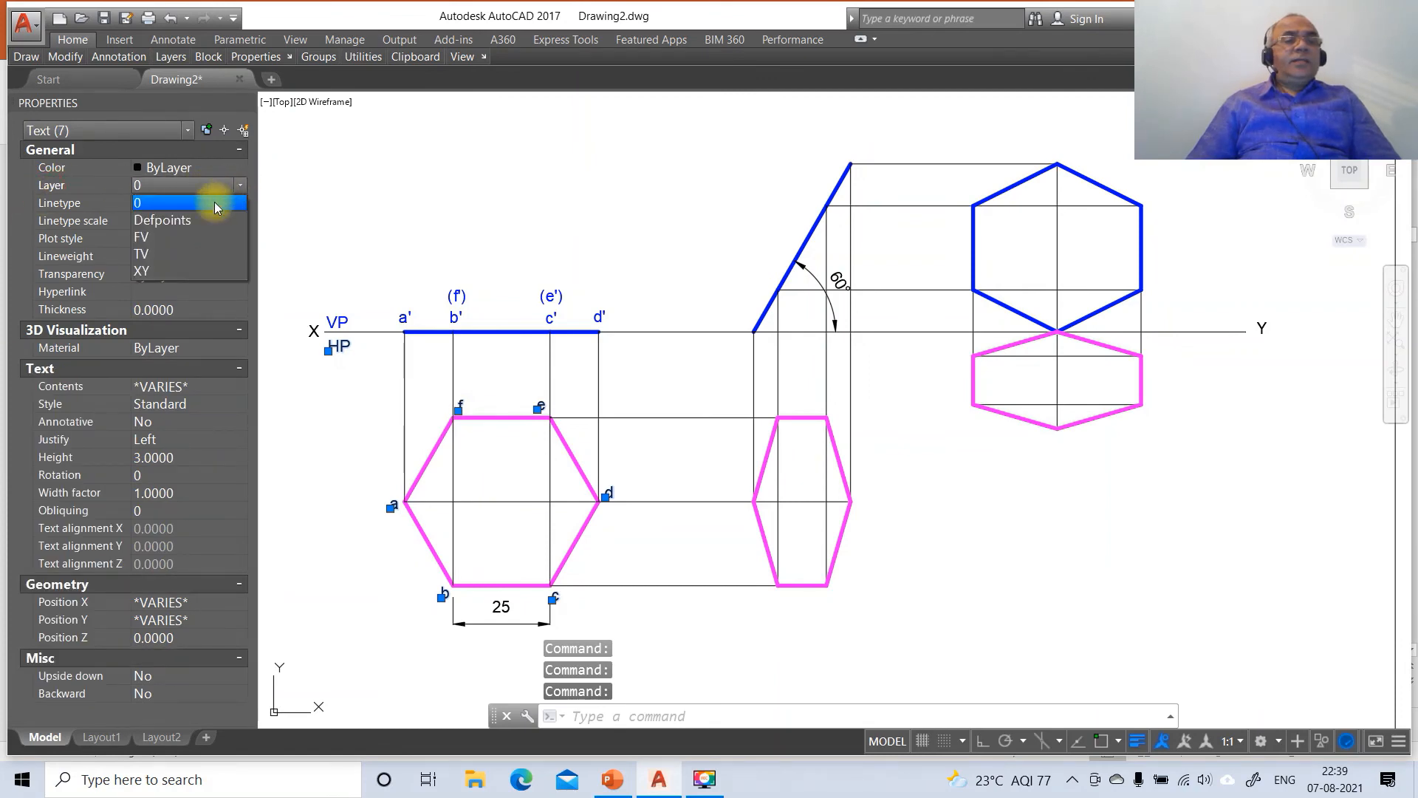
{"action": "left_click", "coordinate": [176, 236]}
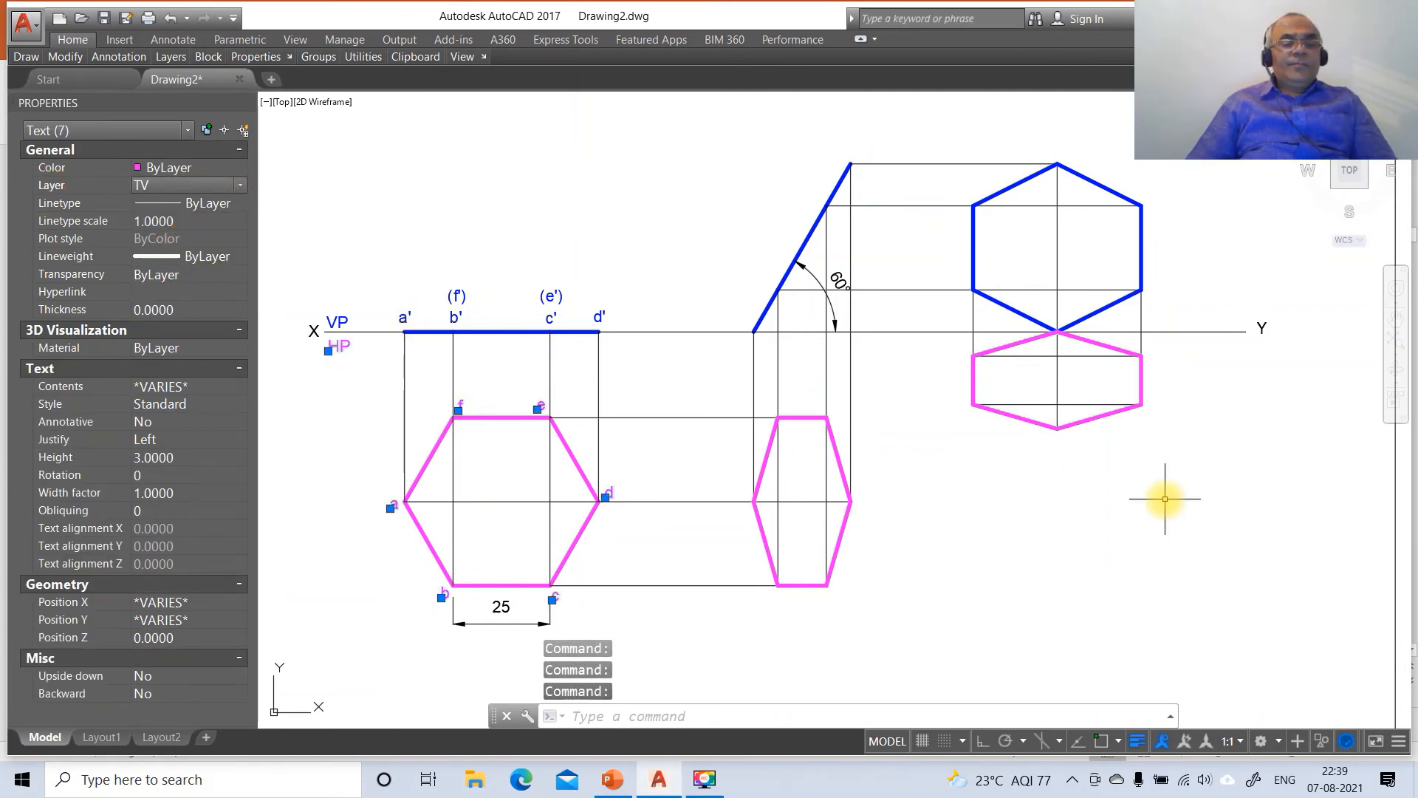
{"action": "key", "text": "Escape"}
{"action": "key", "text": "Escape"}
Copy the label a' from the first front view to beside the lower end of the inclined line.
{"action": "type", "text": "CO"}
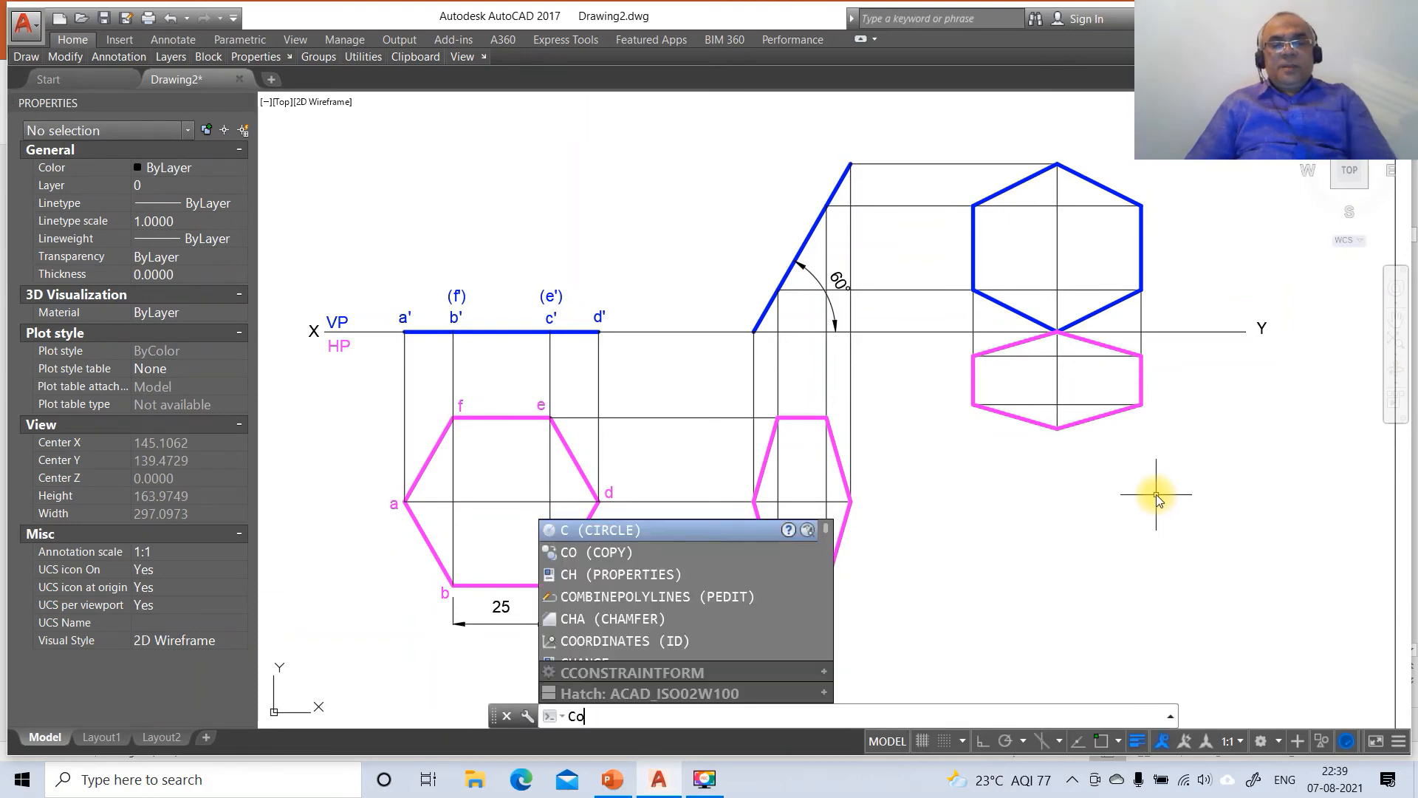
{"action": "key", "text": "Return"}
{"action": "left_click", "coordinate": [404, 317]}
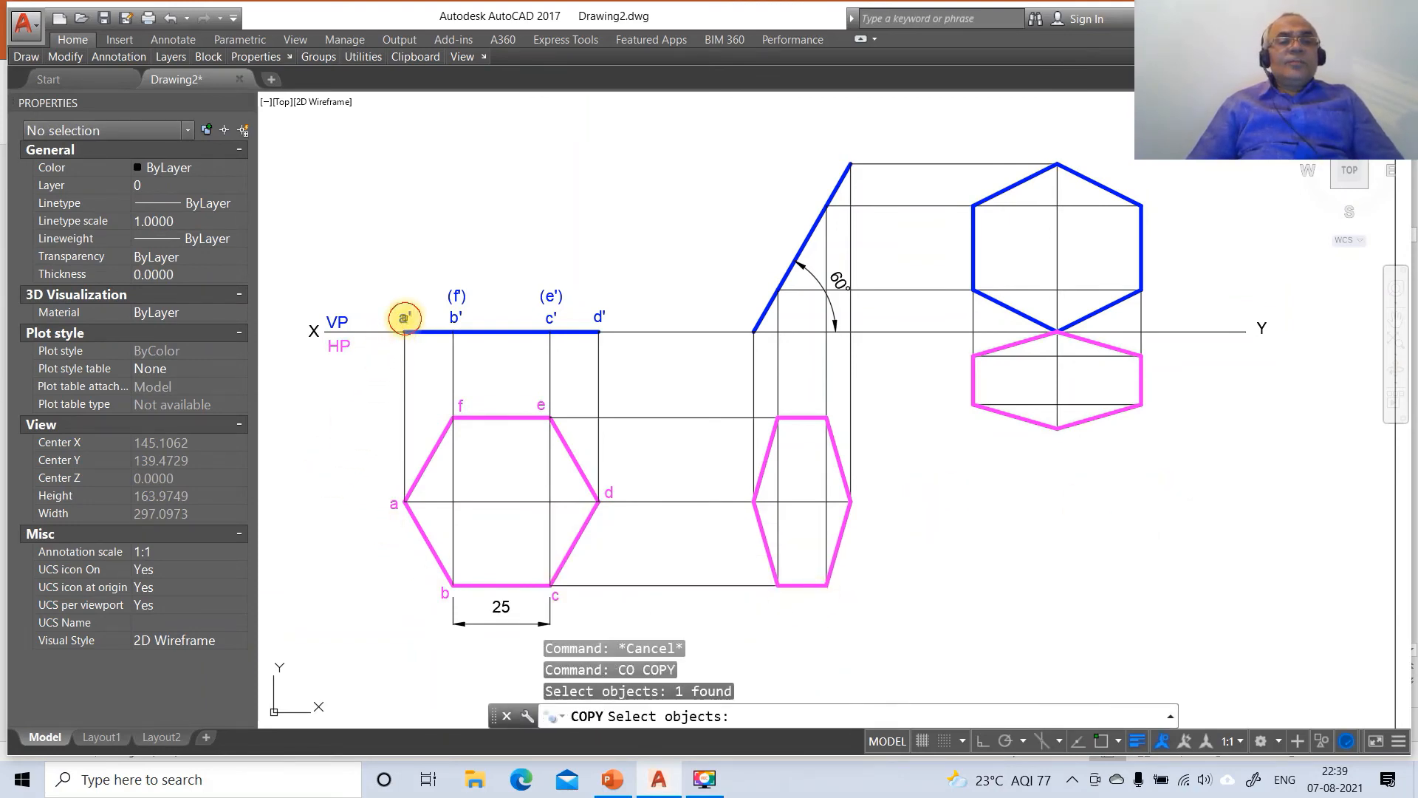
{"action": "key", "text": "Return"}
{"action": "left_click", "coordinate": [434, 384]}
{"action": "left_click", "coordinate": [777, 385]}
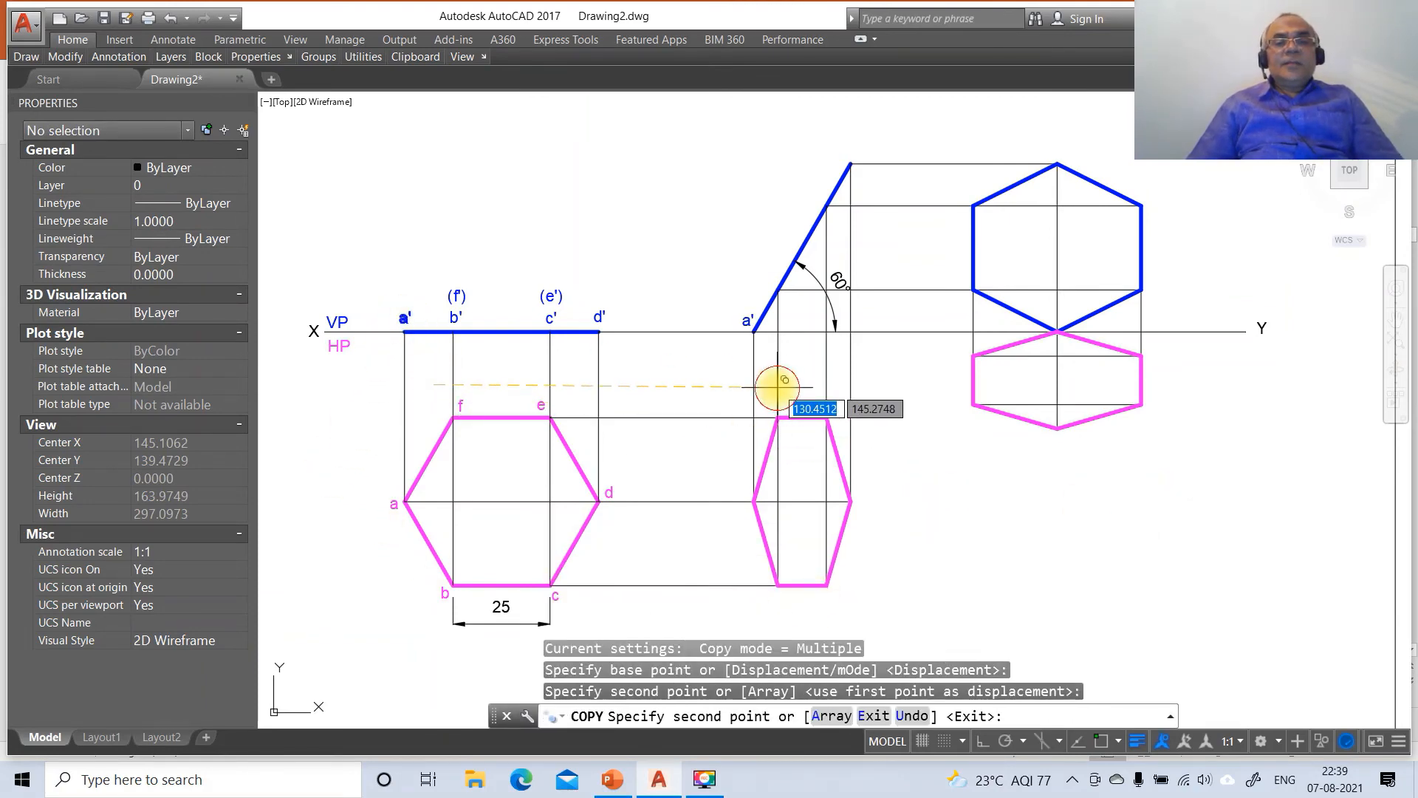
{"action": "key", "text": "Return"}
Copy the label b' to the inclined line's left side, where the lower horizontal projection line meets it.
{"action": "key", "text": "Return"}
{"action": "left_click", "coordinate": [475, 319]}
{"action": "key", "text": "Return"}
{"action": "left_click", "coordinate": [466, 407]}
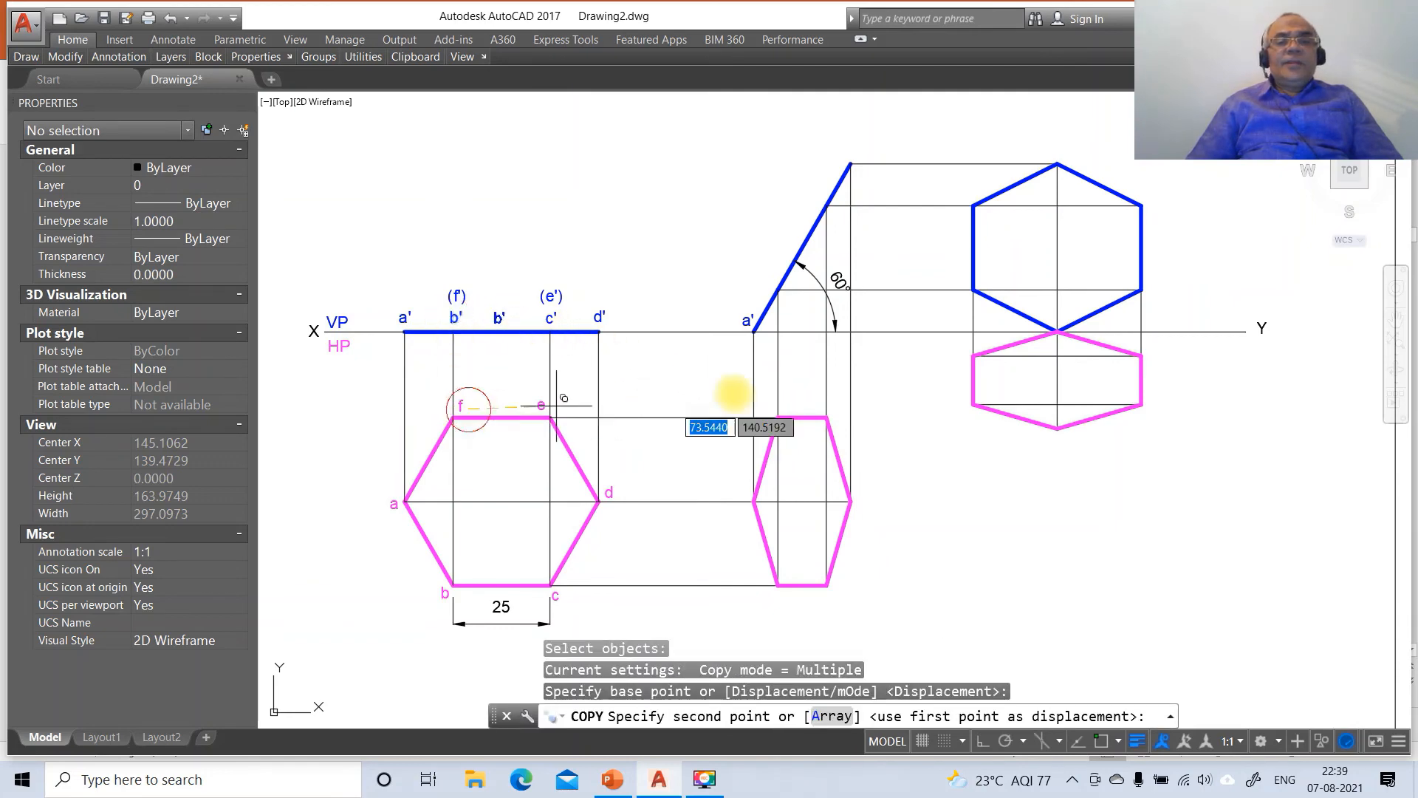
{"action": "left_click", "coordinate": [780, 375]}
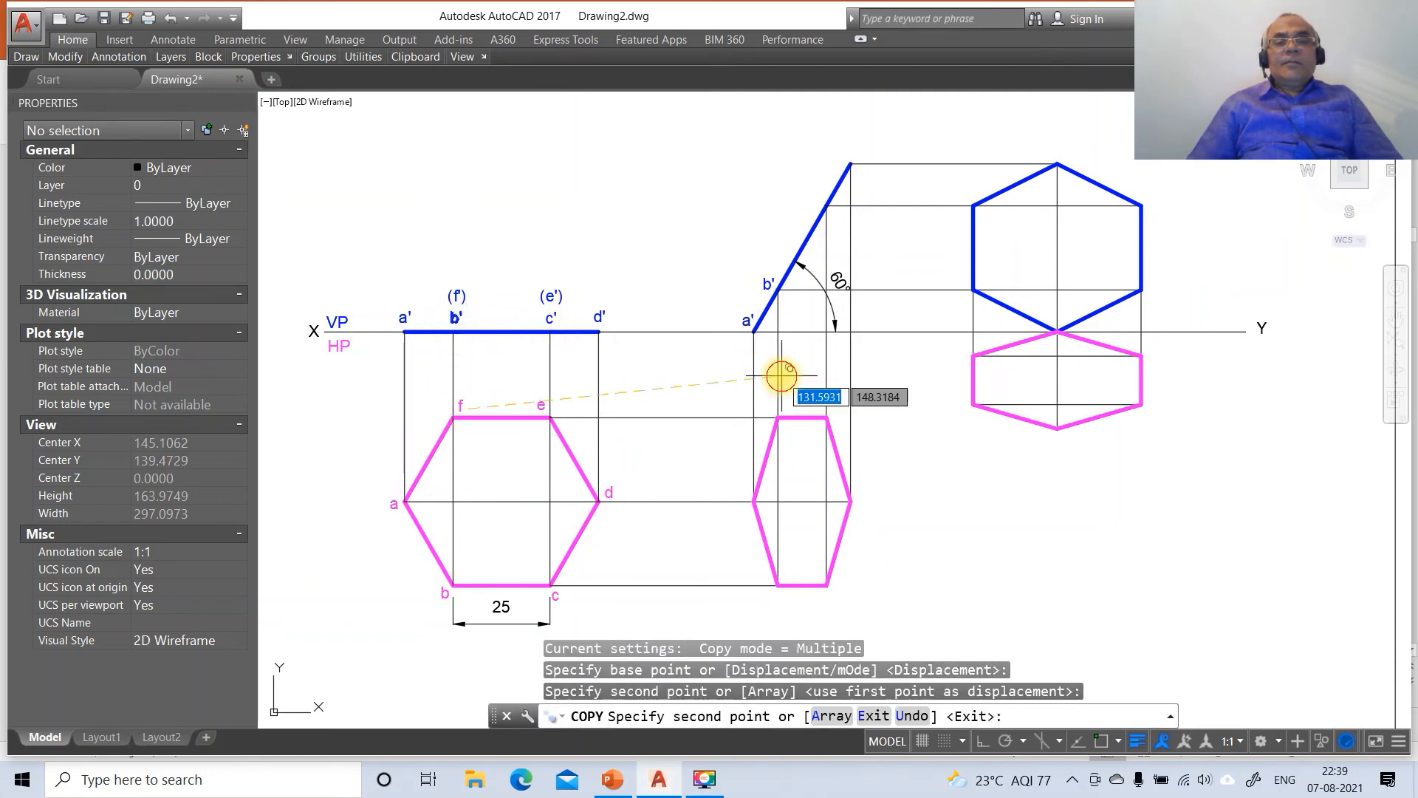
{"action": "key", "text": "Return"}
Copy the label c' to the inclined line's left side, where the middle horizontal projection line meets it.
{"action": "key", "text": "Return"}
{"action": "left_click", "coordinate": [553, 319]}
{"action": "key", "text": "Return"}
{"action": "left_click", "coordinate": [584, 398]}
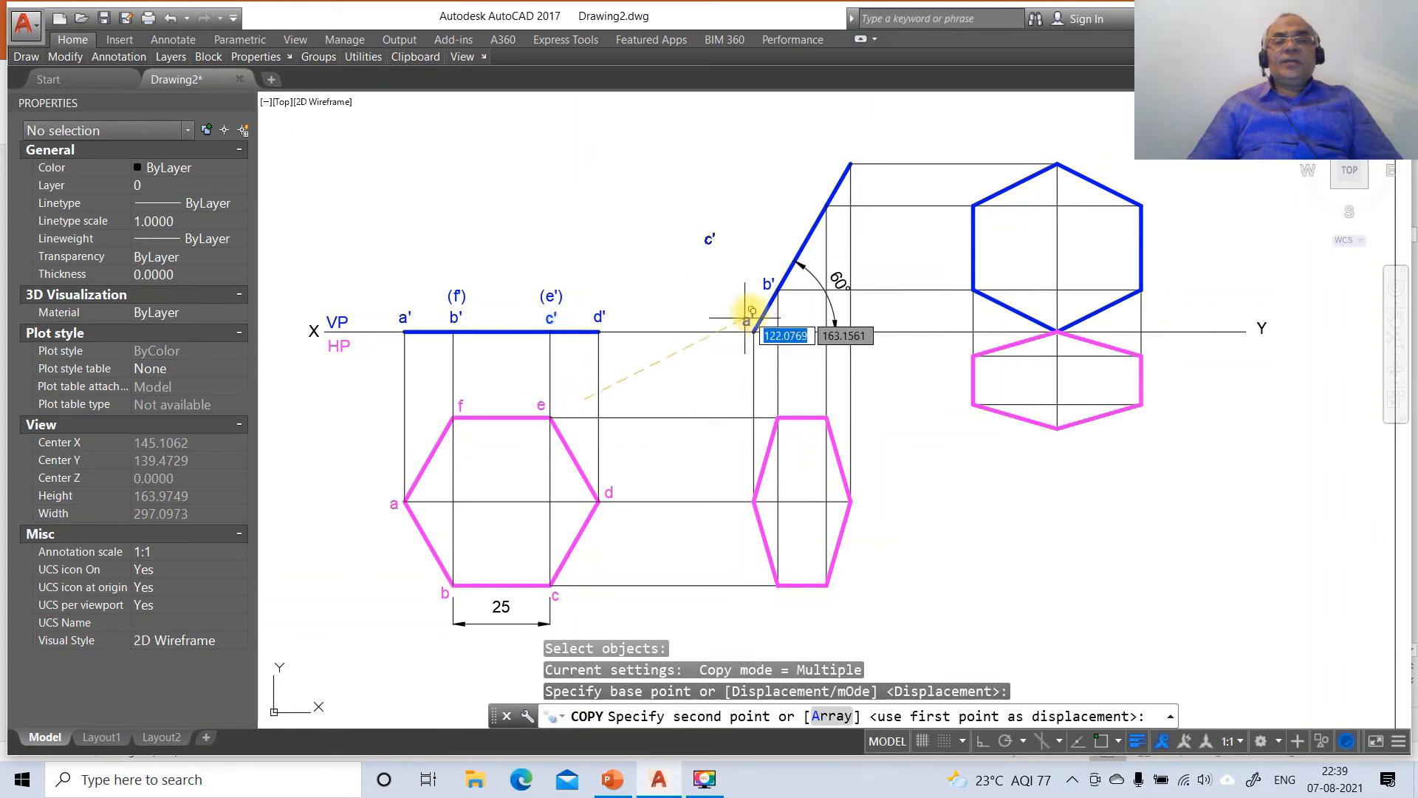
{"action": "left_click", "coordinate": [849, 279]}
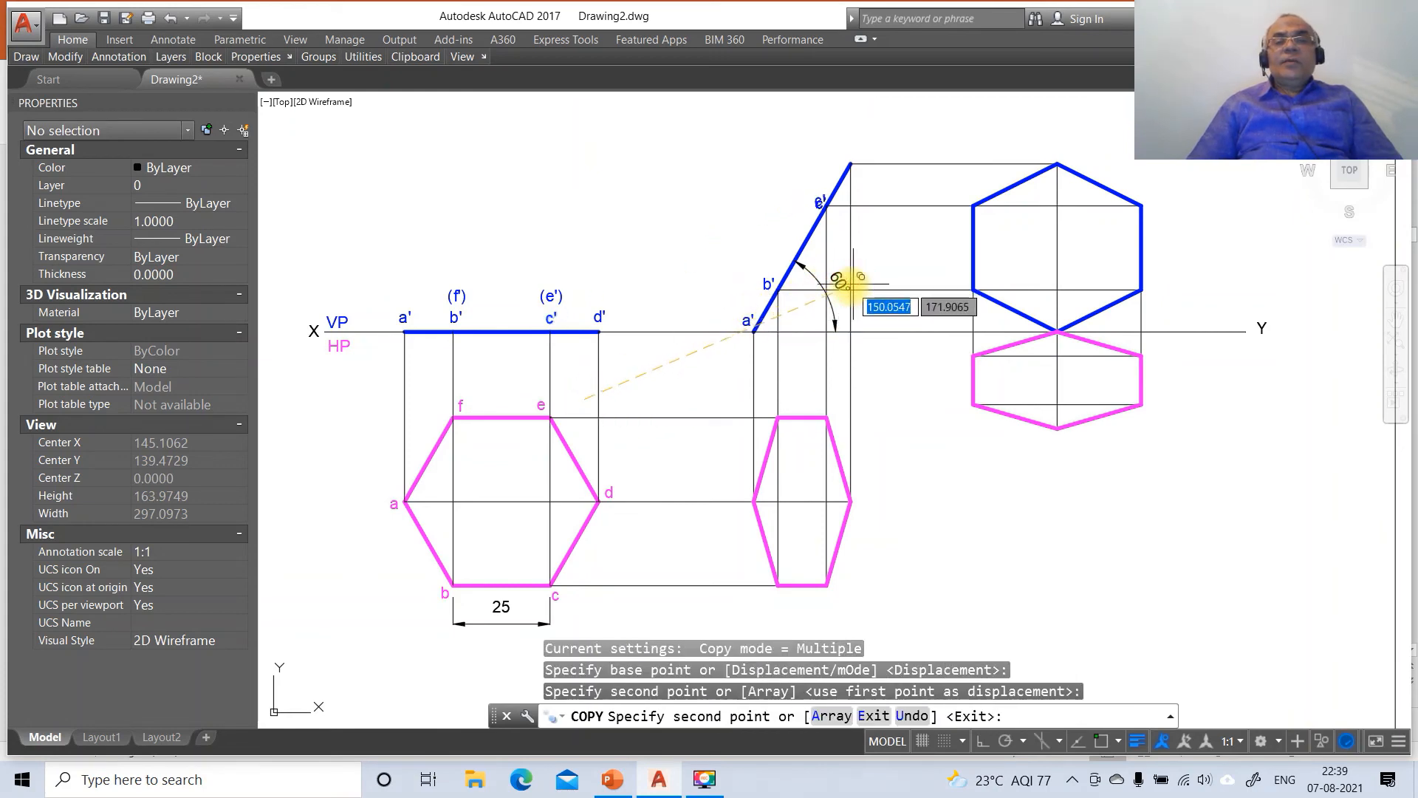
{"action": "key", "text": "Return"}
Copy the label d' from the first front view to just above the upper end of the inclined line.
{"action": "key", "text": "Return"}
{"action": "left_click", "coordinate": [602, 317]}
{"action": "key", "text": "Return"}
{"action": "left_click", "coordinate": [625, 380]}
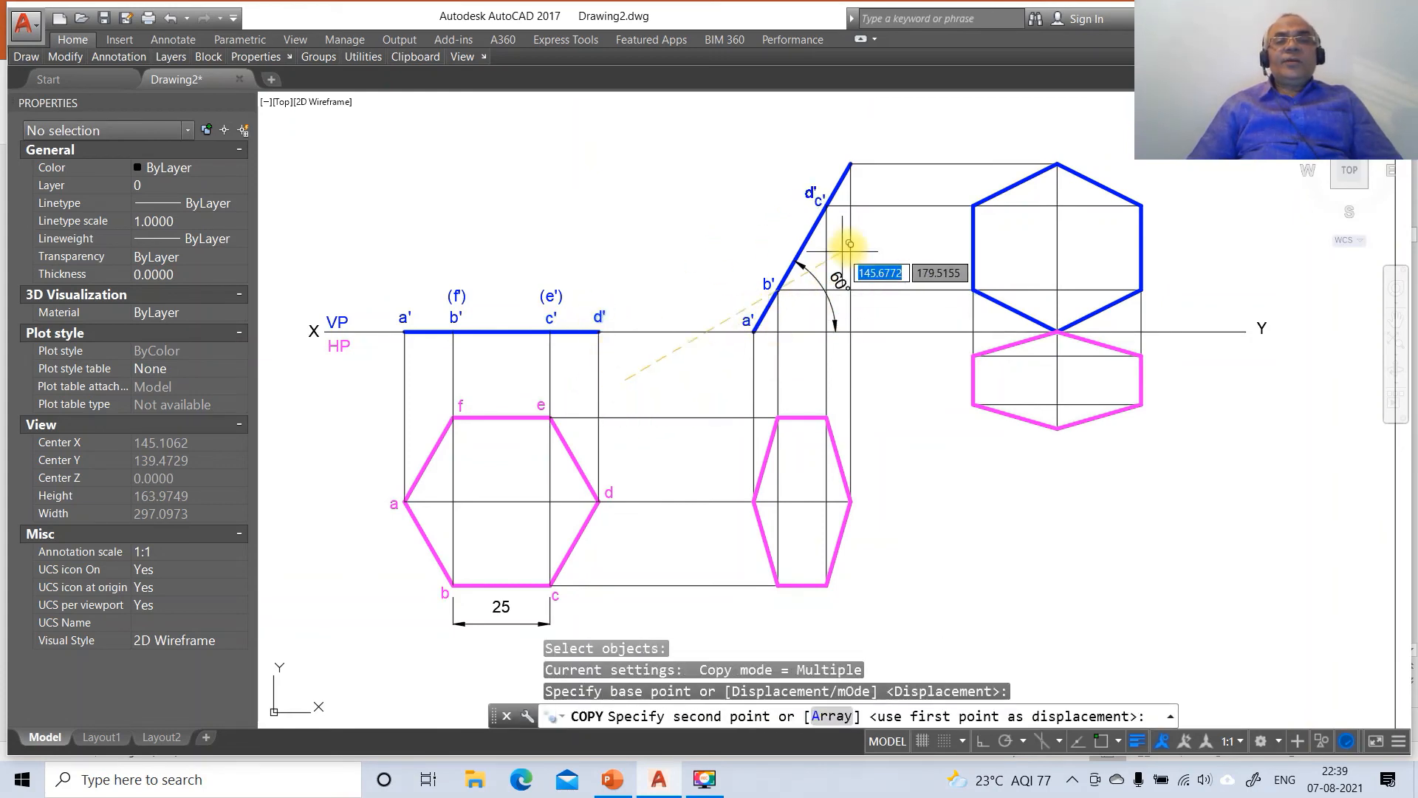
{"action": "left_click", "coordinate": [881, 207]}
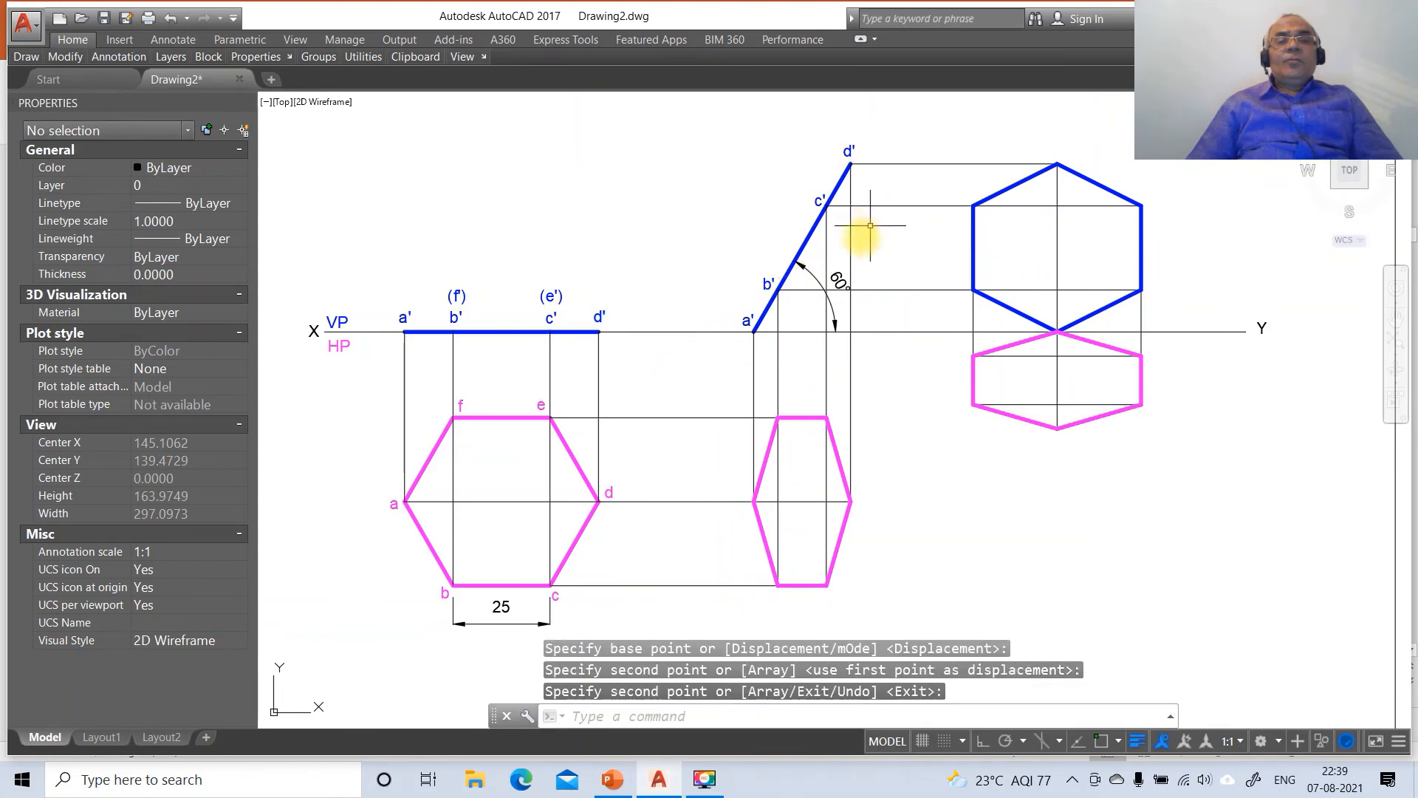
{"action": "key", "text": "Return"}
Copy the label (e') to directly left of the c' label on the inclined front view.
{"action": "key", "text": "Return"}
{"action": "left_click", "coordinate": [551, 296]}
{"action": "key", "text": "Return"}
{"action": "left_click", "coordinate": [615, 393]}
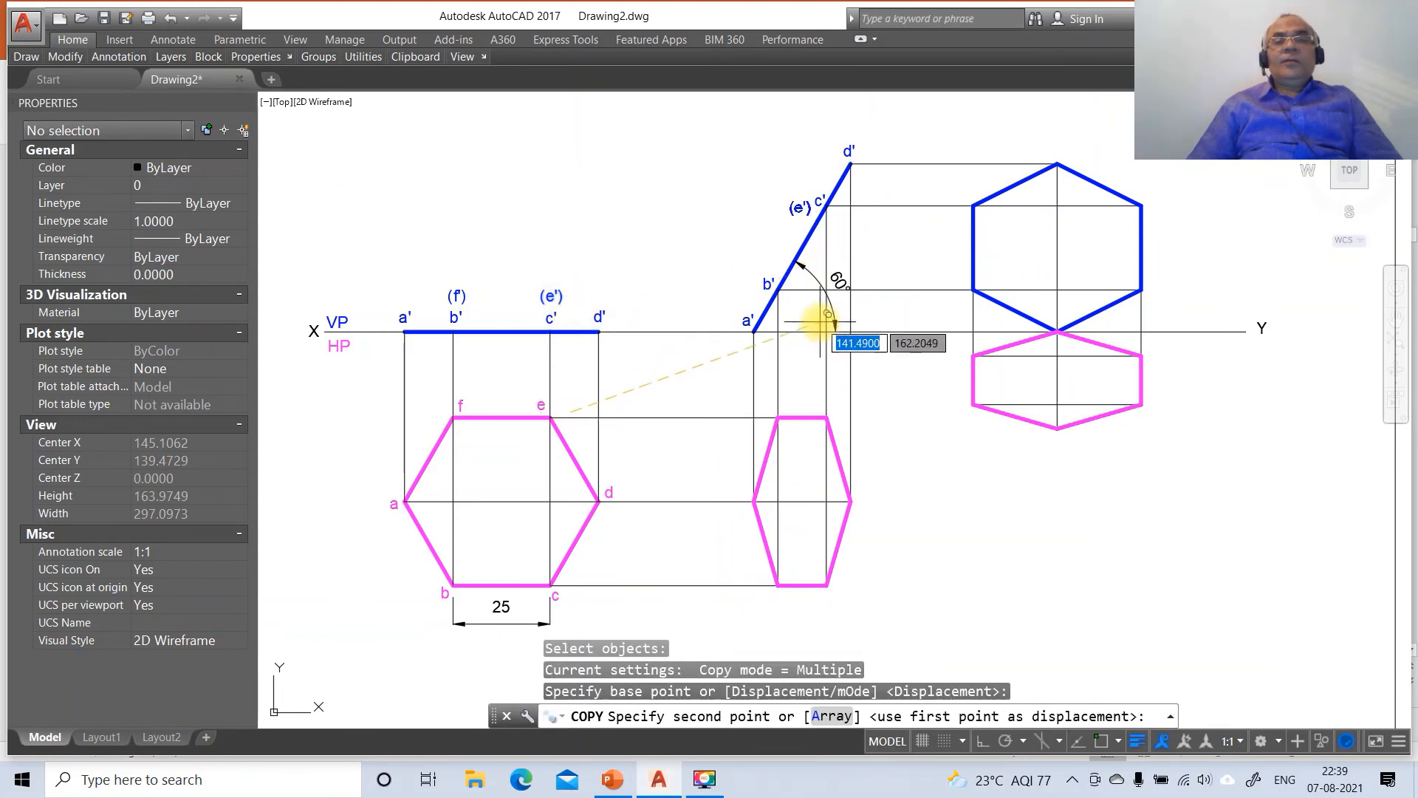
{"action": "left_click", "coordinate": [820, 316]}
{"action": "key", "text": "Return"}
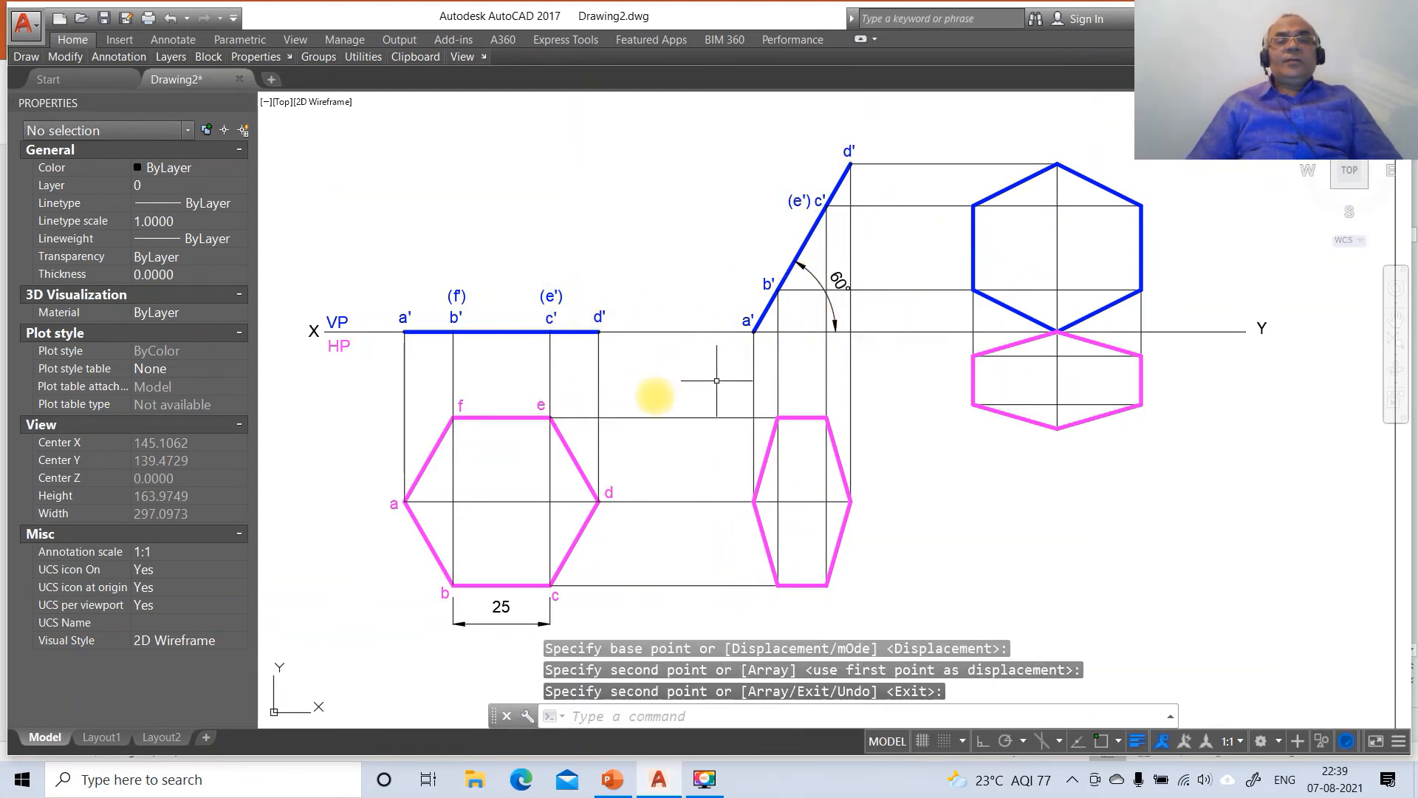
Copy the label (f') to directly left of the b' label on the inclined front view.
{"action": "key", "text": "Return"}
{"action": "left_click", "coordinate": [457, 296]}
{"action": "key", "text": "Return"}
{"action": "left_click", "coordinate": [471, 354]}
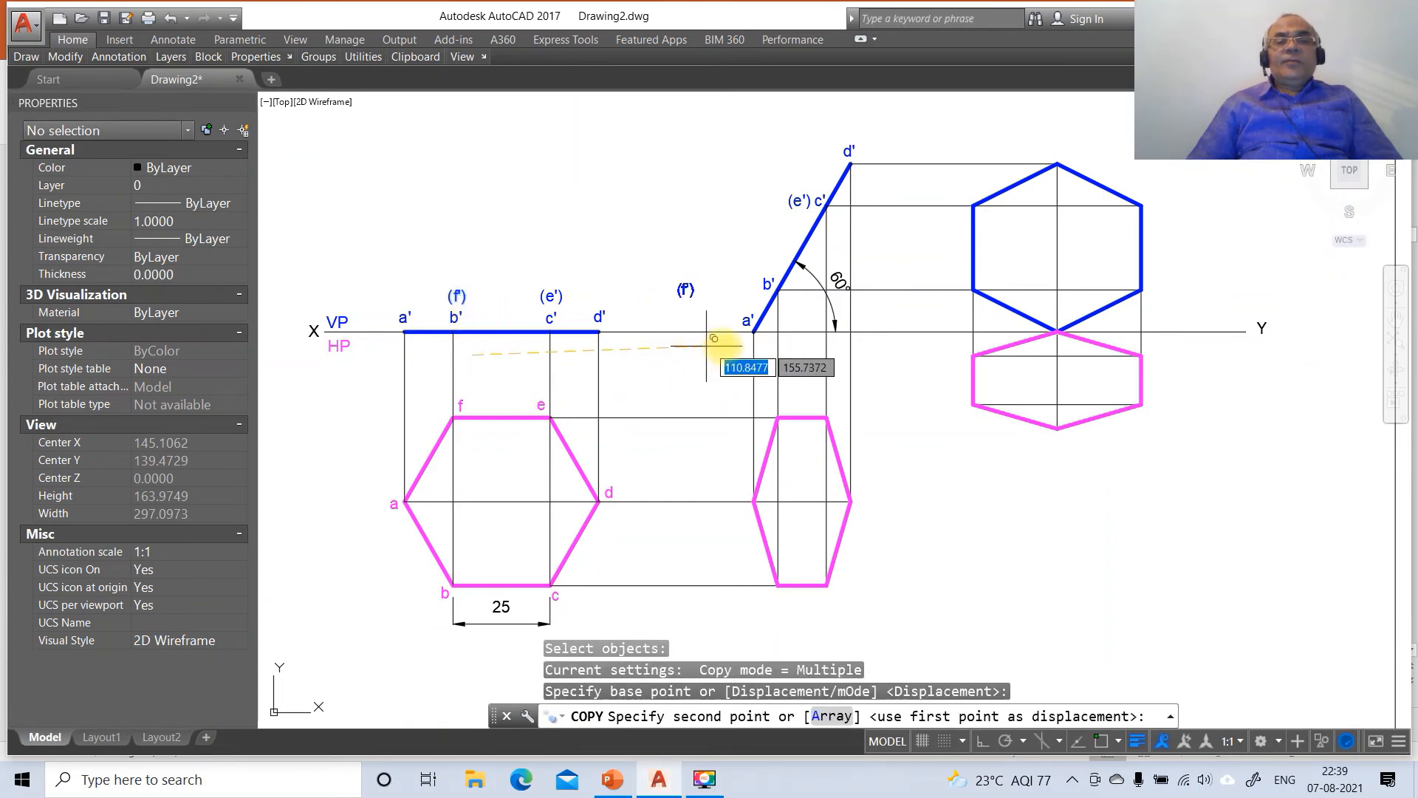
{"action": "left_click", "coordinate": [765, 341]}
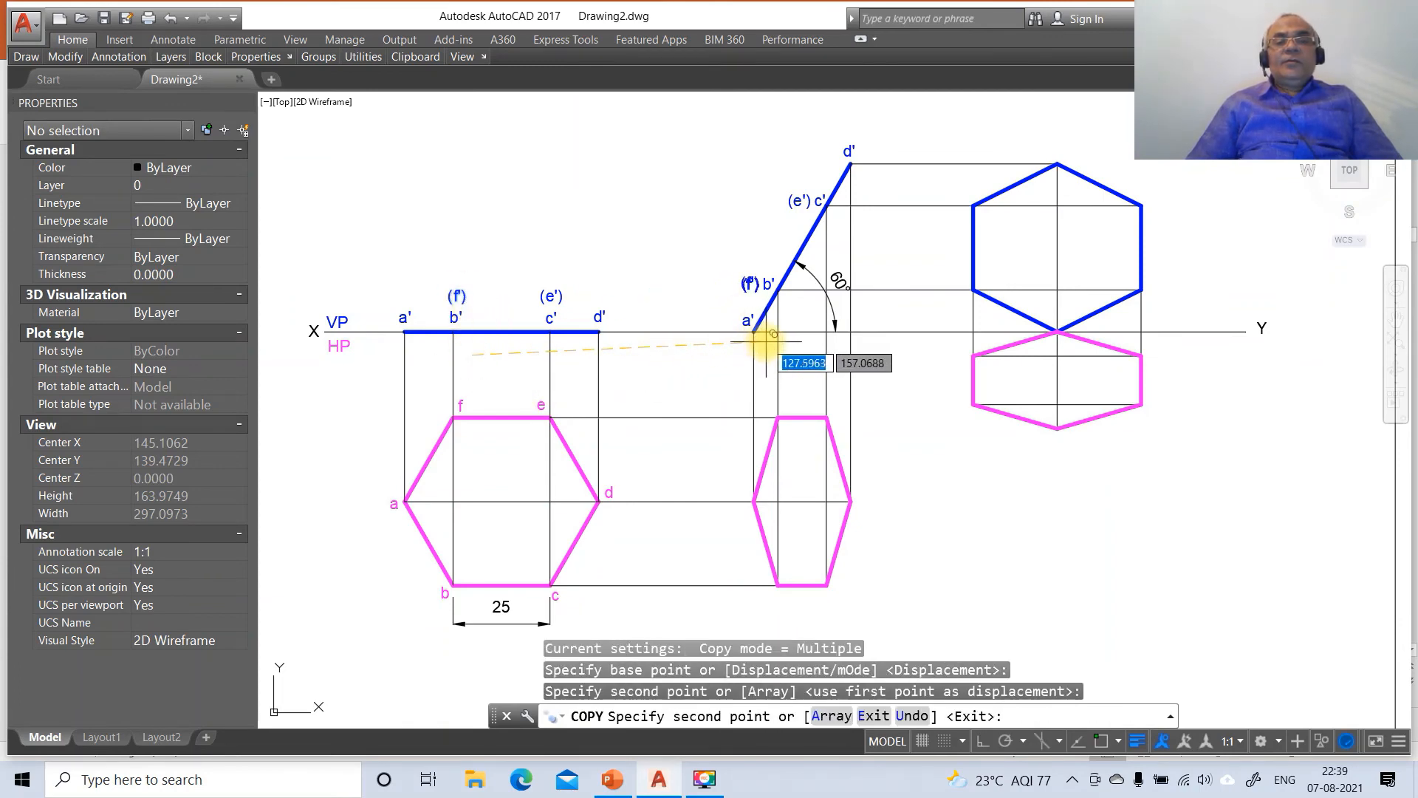
{"action": "key", "text": "Return"}
Copy the label a to just below-left of the second top view's left corner and below the third top view's bottom corner.
{"action": "key", "text": "Return"}
{"action": "left_click", "coordinate": [396, 505]}
{"action": "key", "text": "Return"}
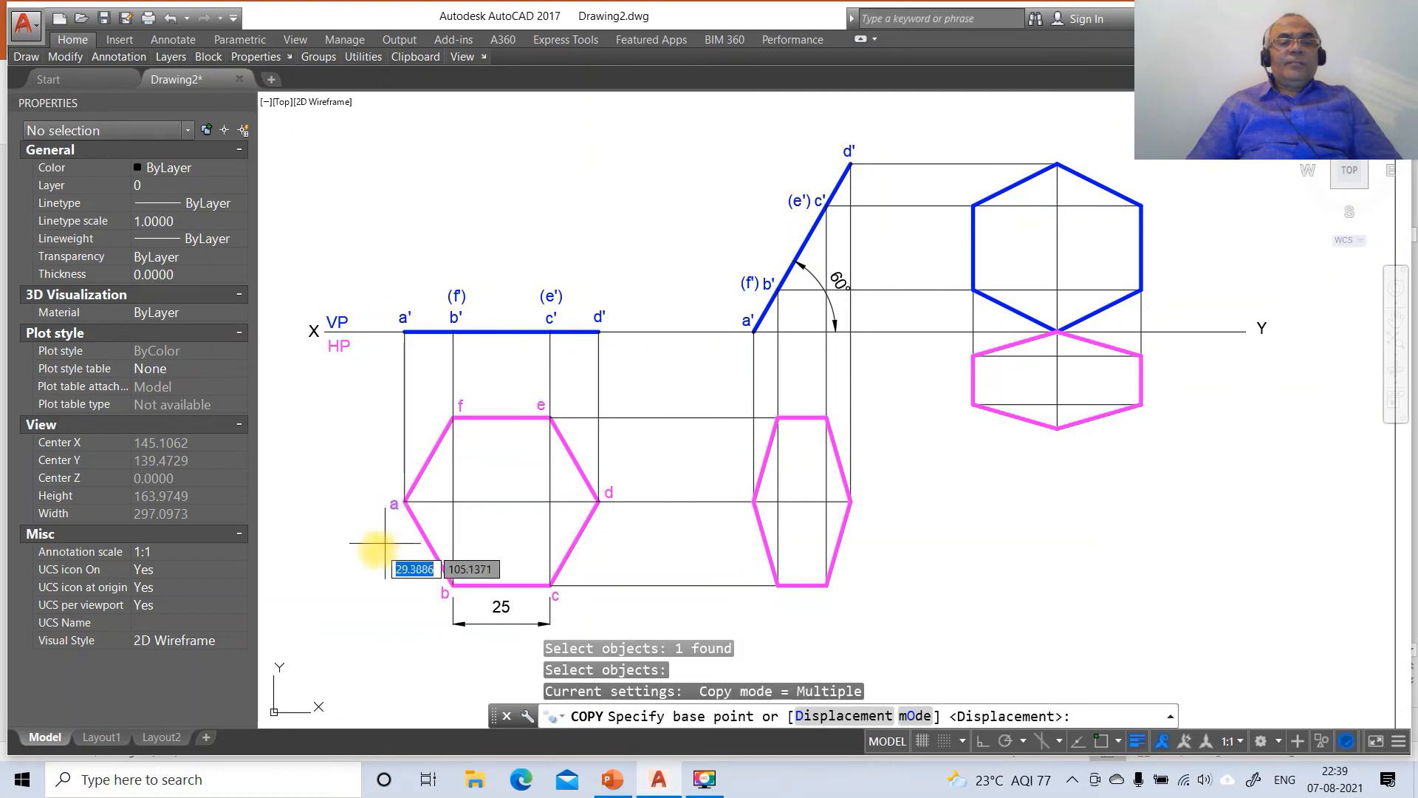
{"action": "left_click", "coordinate": [383, 560]}
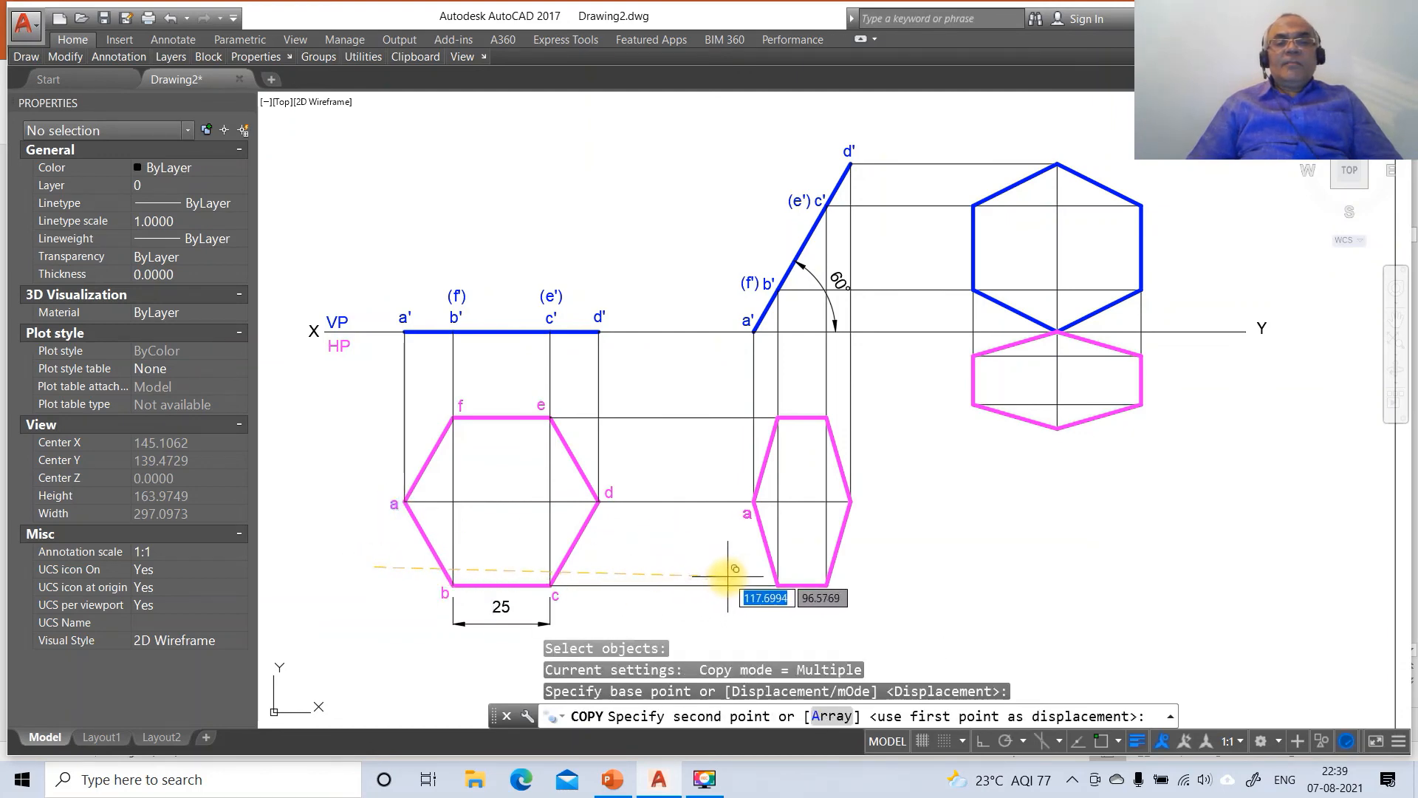
{"action": "left_click", "coordinate": [726, 573]}
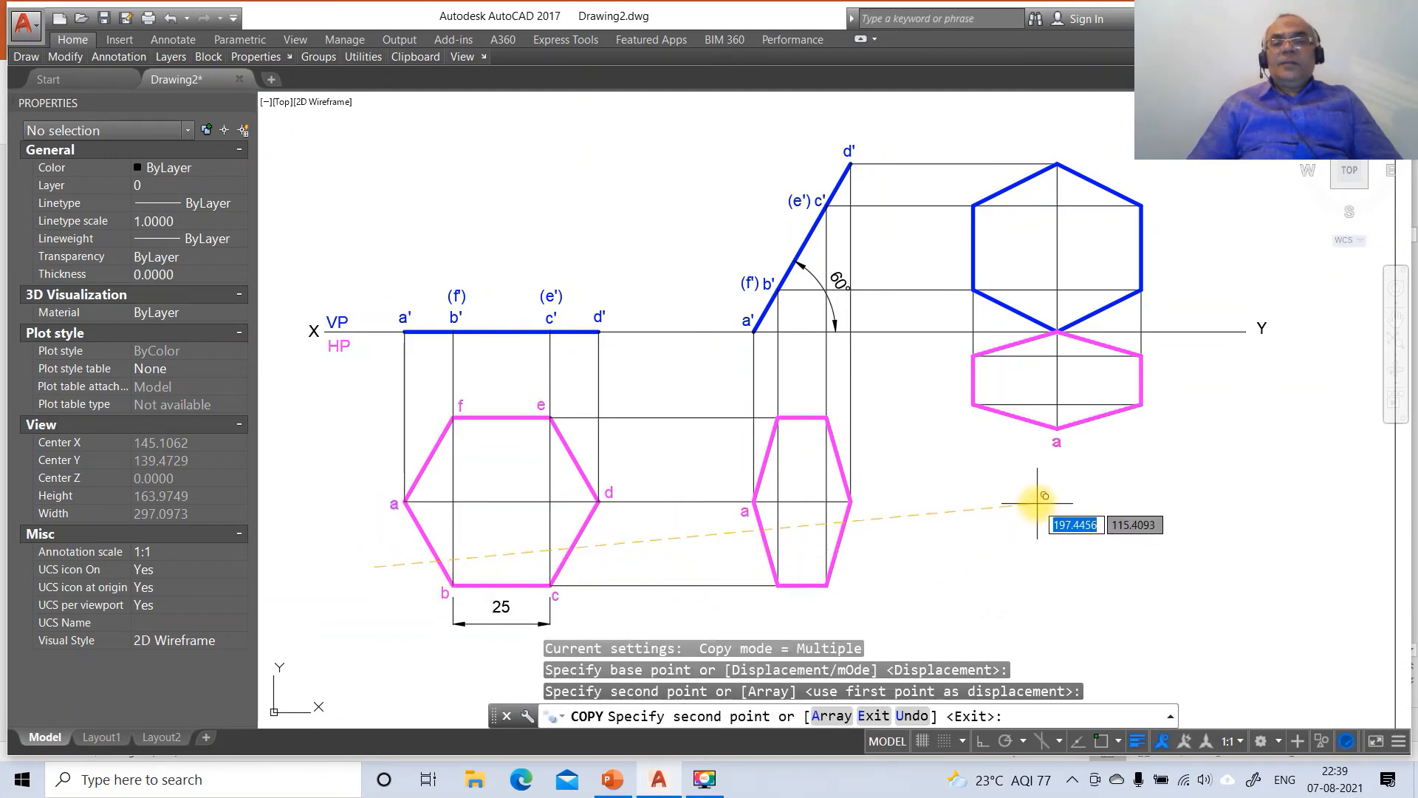
{"action": "left_click", "coordinate": [1043, 502]}
{"action": "key", "text": "Return"}
Copy the label b below the second top view's lower-left corner and beside the third top view's lower-right corner.
{"action": "key", "text": "Return"}
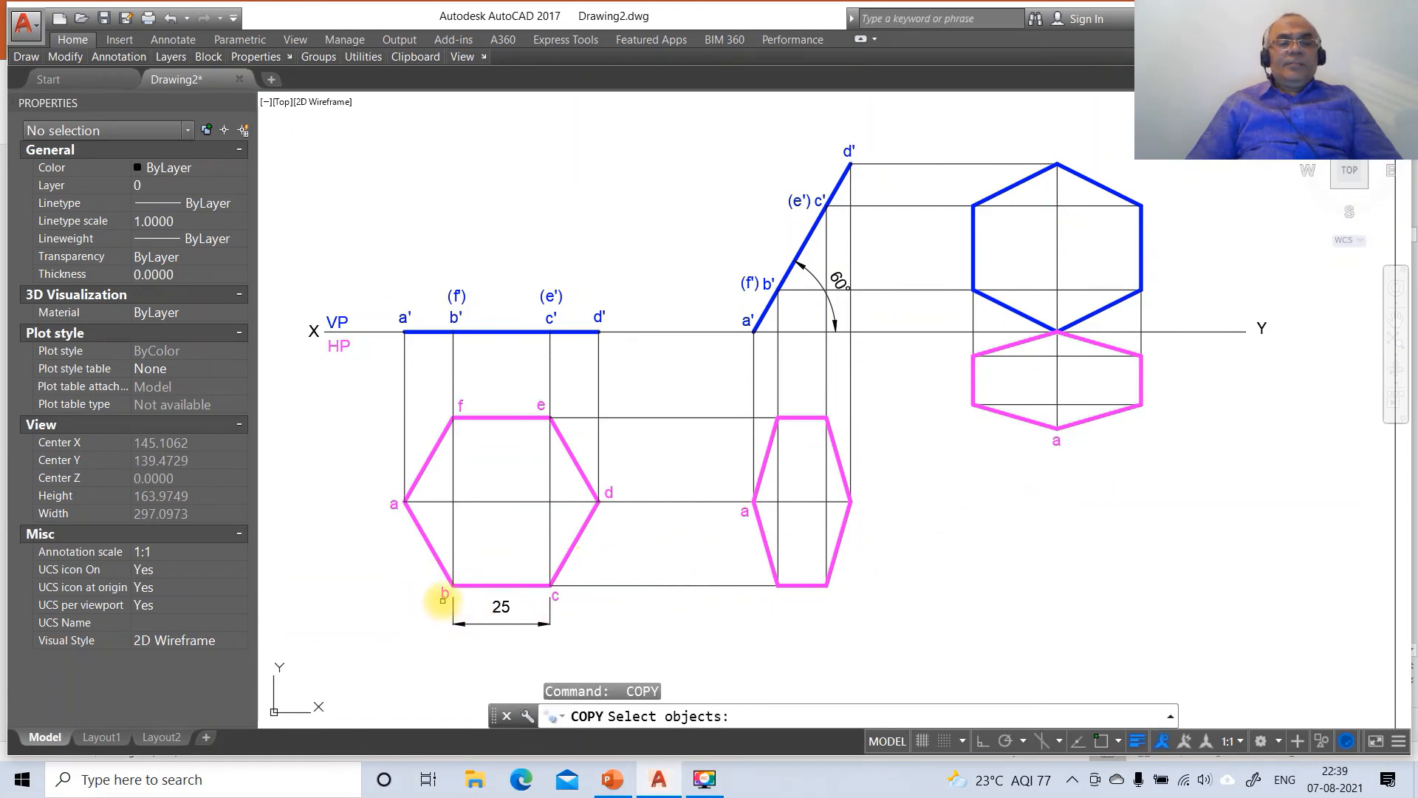
{"action": "left_click", "coordinate": [443, 600]}
{"action": "key", "text": "Return"}
{"action": "left_click", "coordinate": [388, 631]}
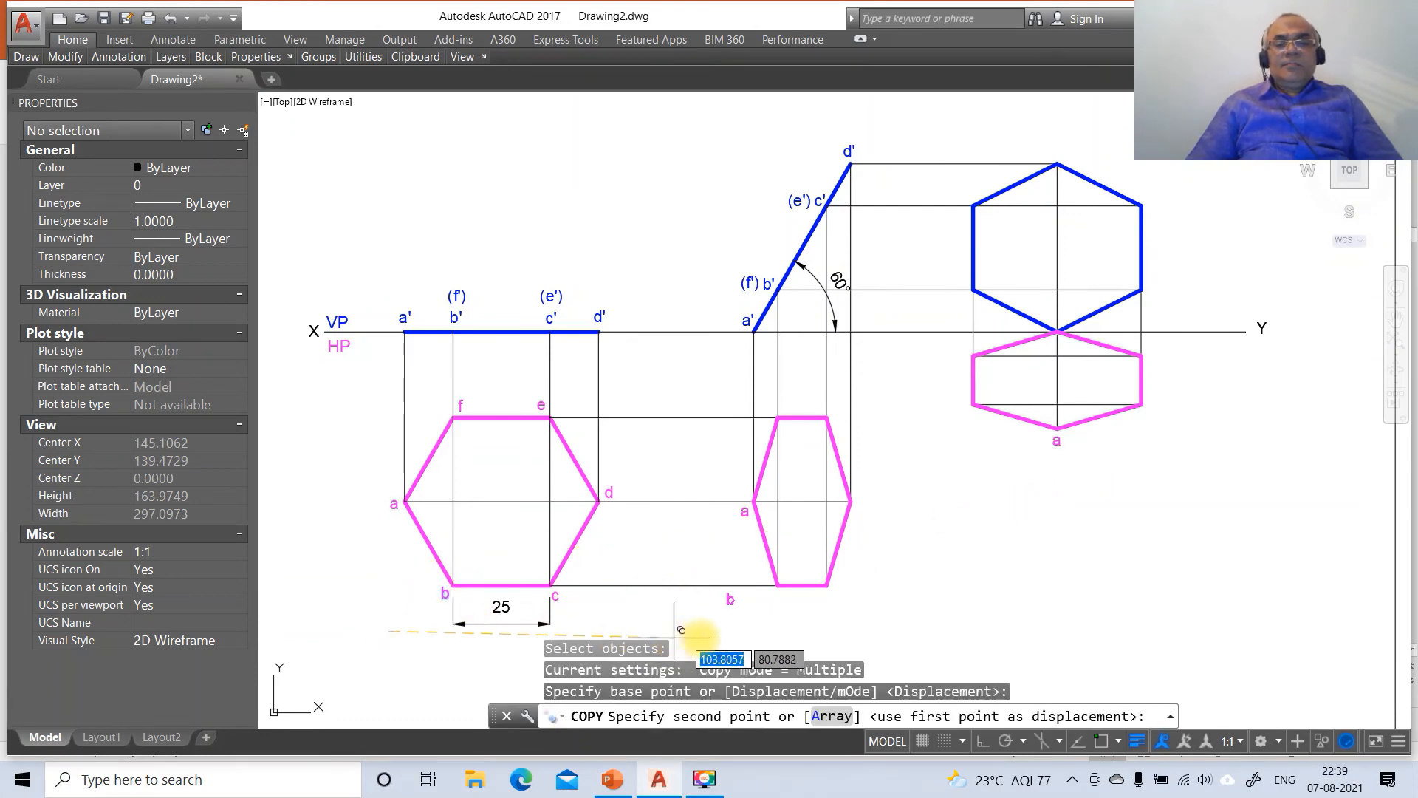
{"action": "left_click", "coordinate": [726, 627]}
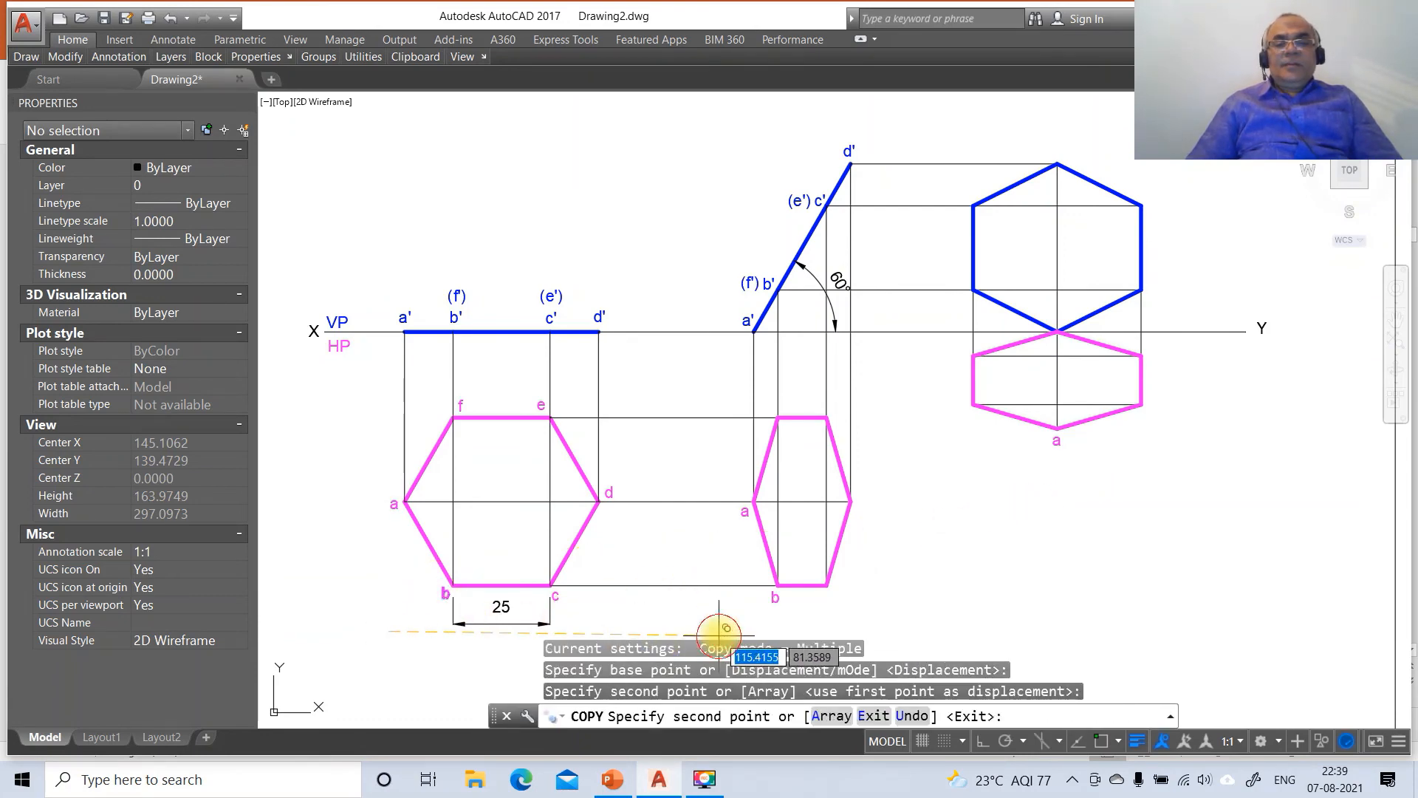
{"action": "left_click", "coordinate": [1095, 442]}
{"action": "key", "text": "Return"}
Copy the label c below the second top view's lower-right corner and beside the third top view's upper-right corner.
{"action": "key", "text": "Return"}
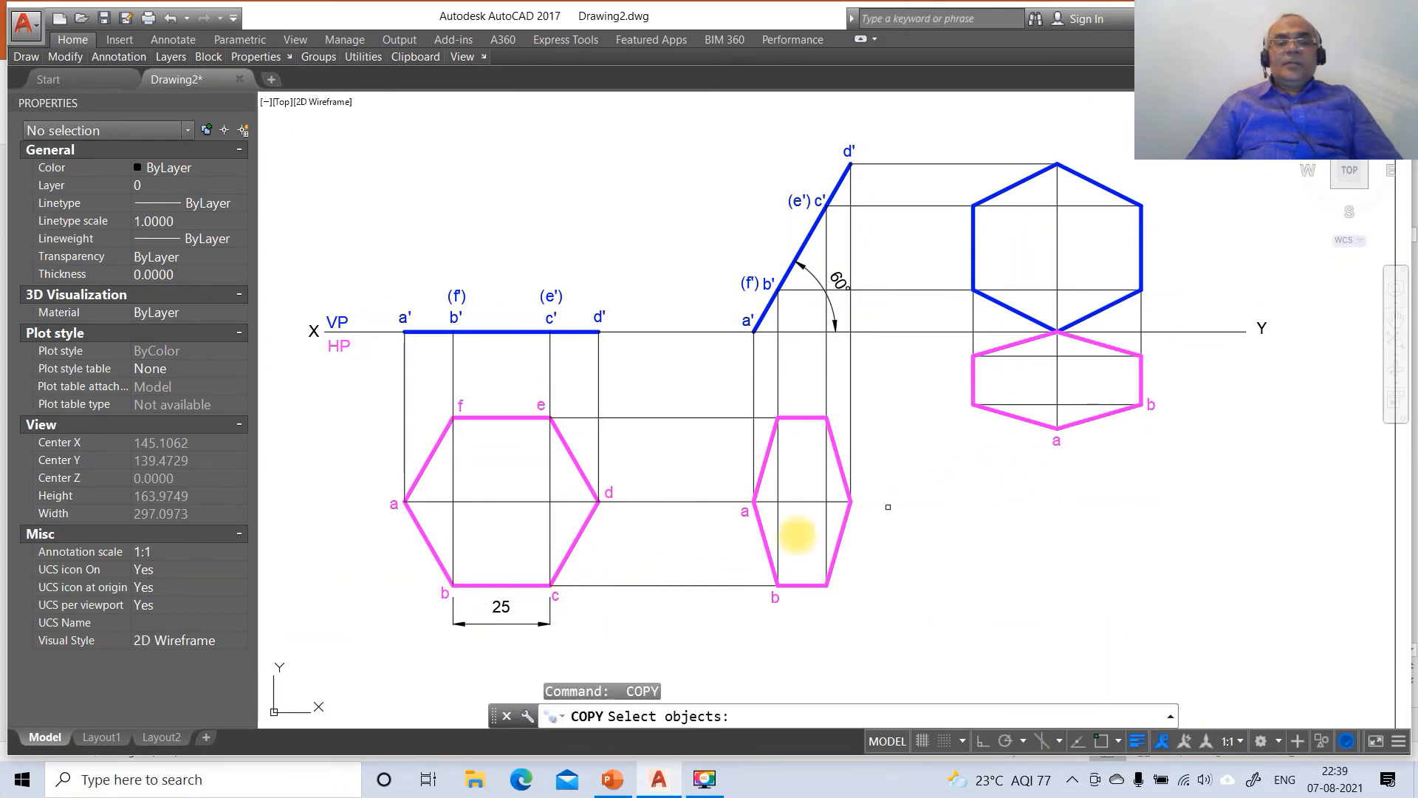
{"action": "left_click", "coordinate": [558, 594]}
{"action": "key", "text": "Return"}
{"action": "left_click", "coordinate": [569, 612]}
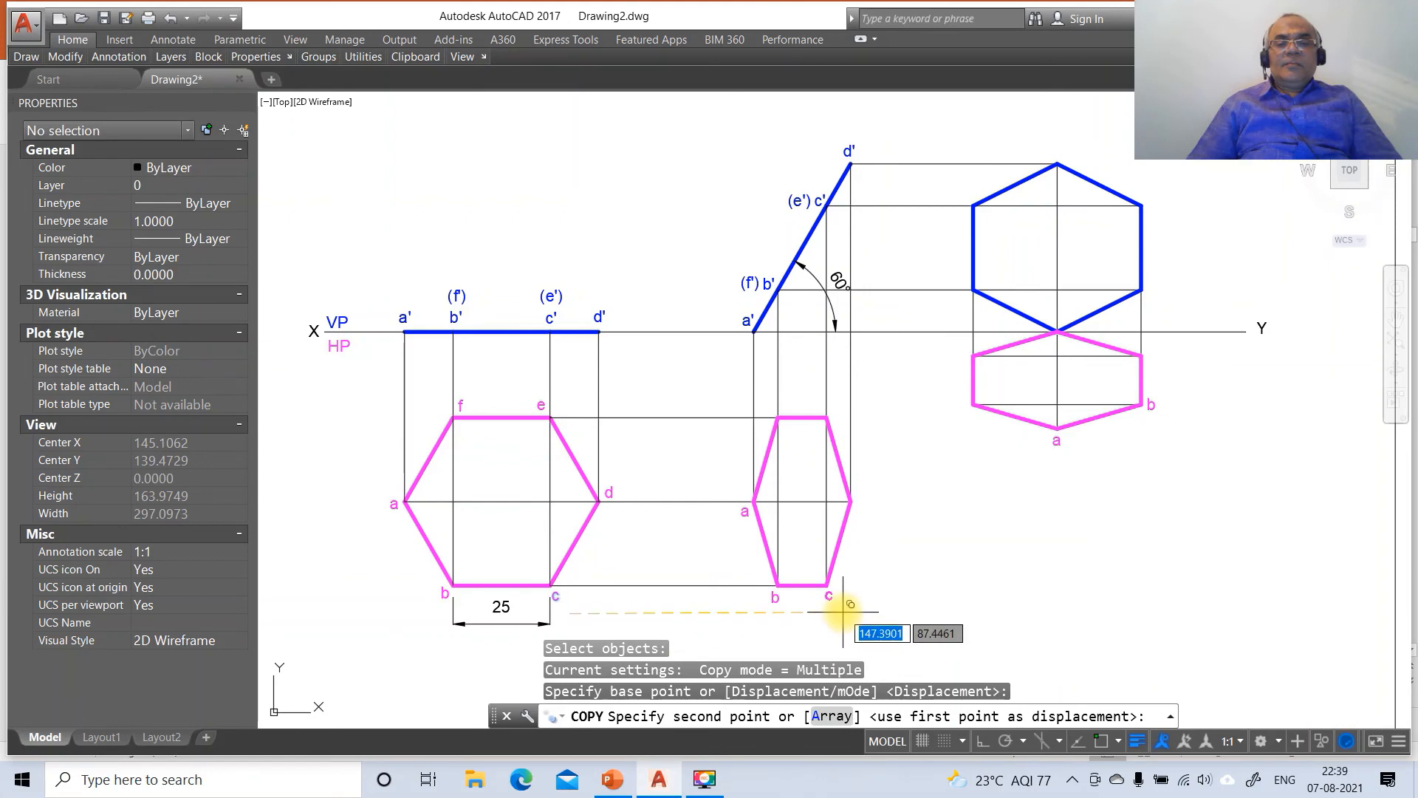
{"action": "left_click", "coordinate": [842, 611]}
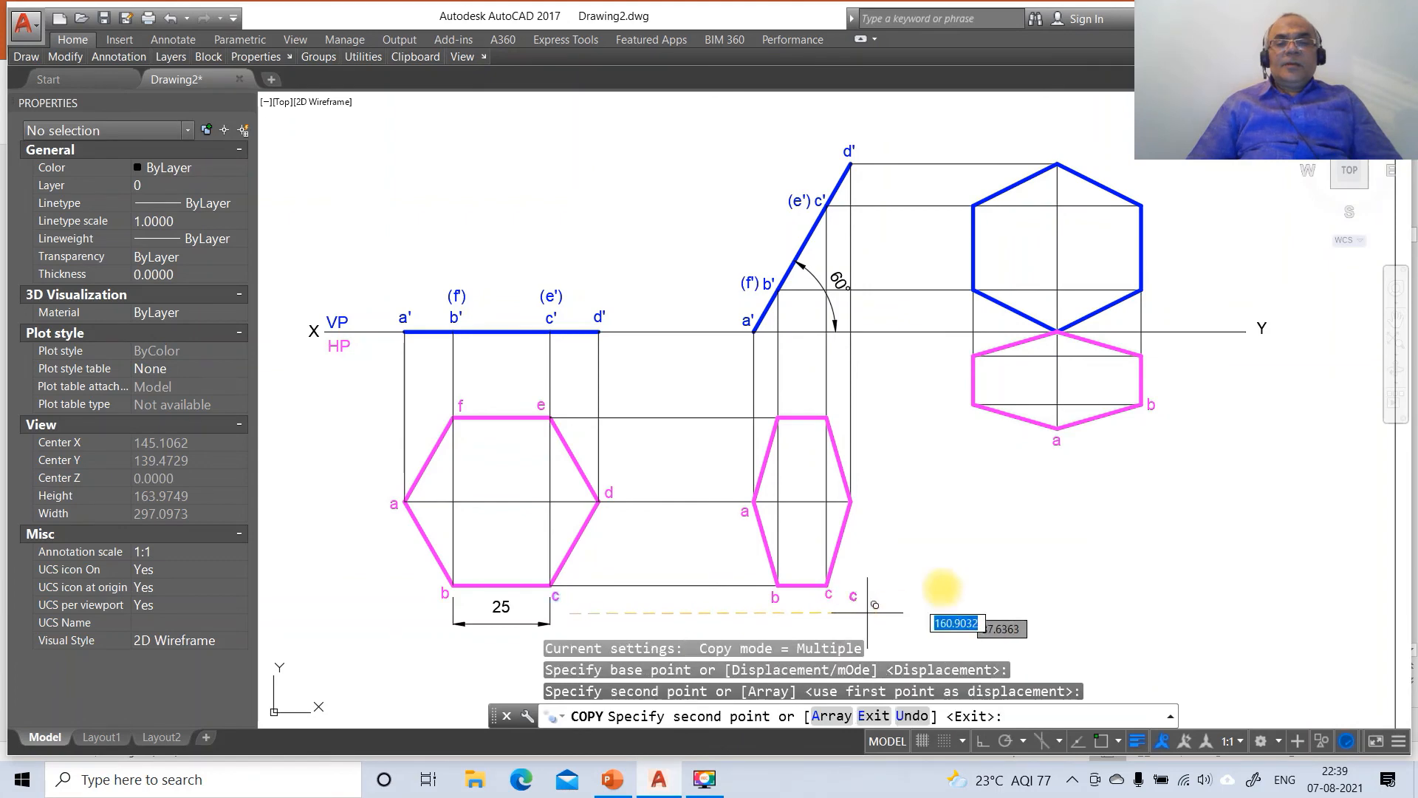
{"action": "left_click", "coordinate": [1163, 373]}
{"action": "key", "text": "Return"}
After checking the FINAL SOLUTION slide in PowerPoint, copy the label d in AutoCAD beside the second top view's right corner and below the third's top corner.
{"action": "left_click", "coordinate": [612, 779]}
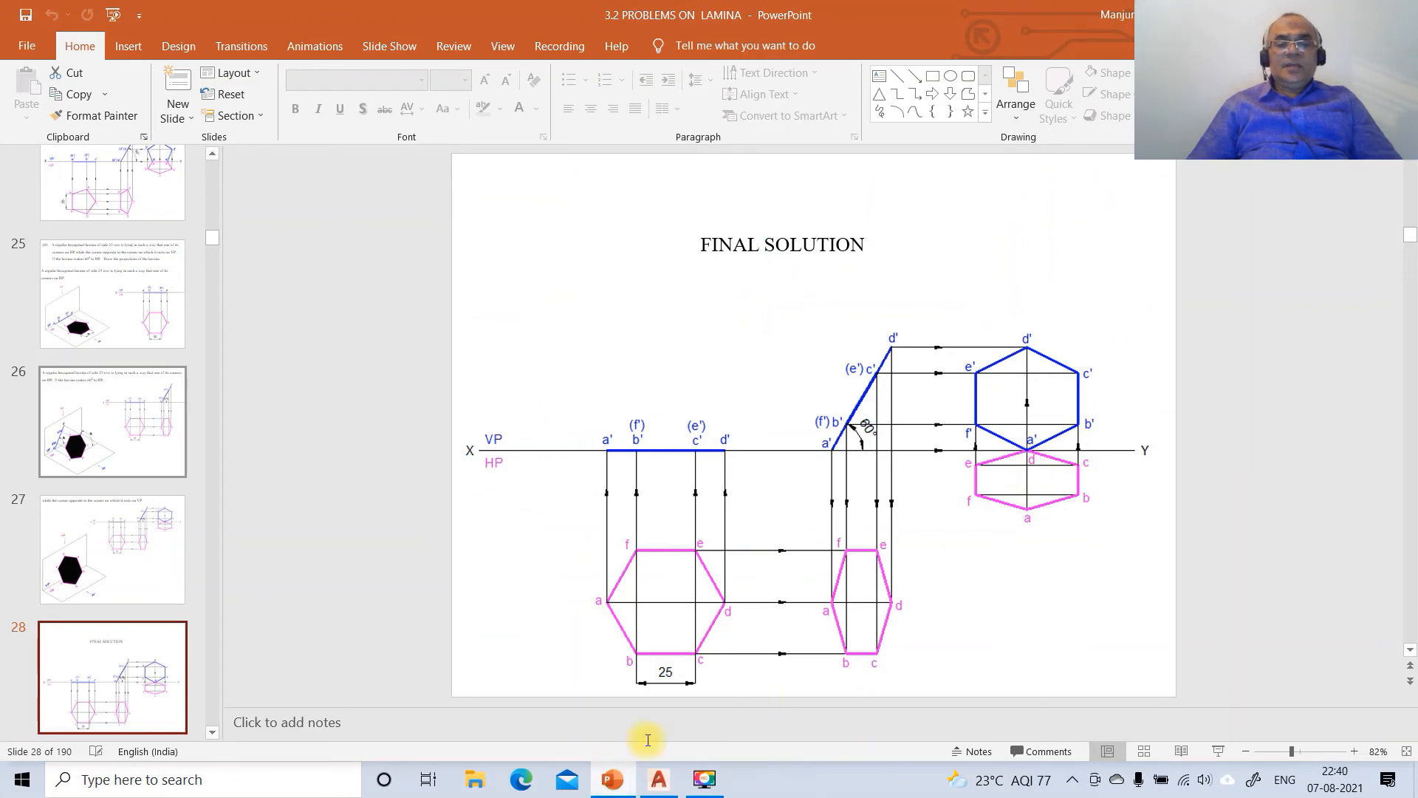
{"action": "left_click", "coordinate": [664, 789]}
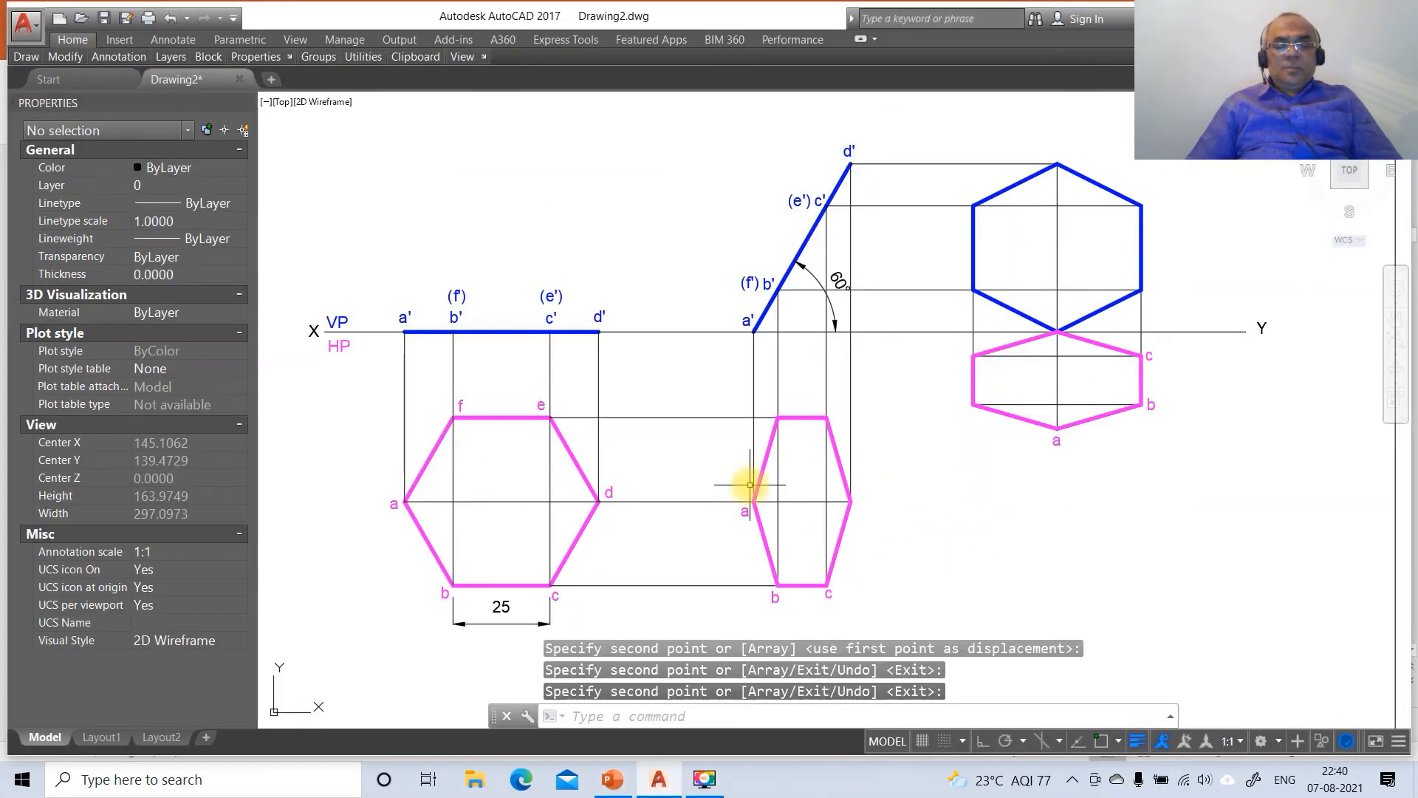
{"action": "type", "text": "co"}
{"action": "key", "text": "Return"}
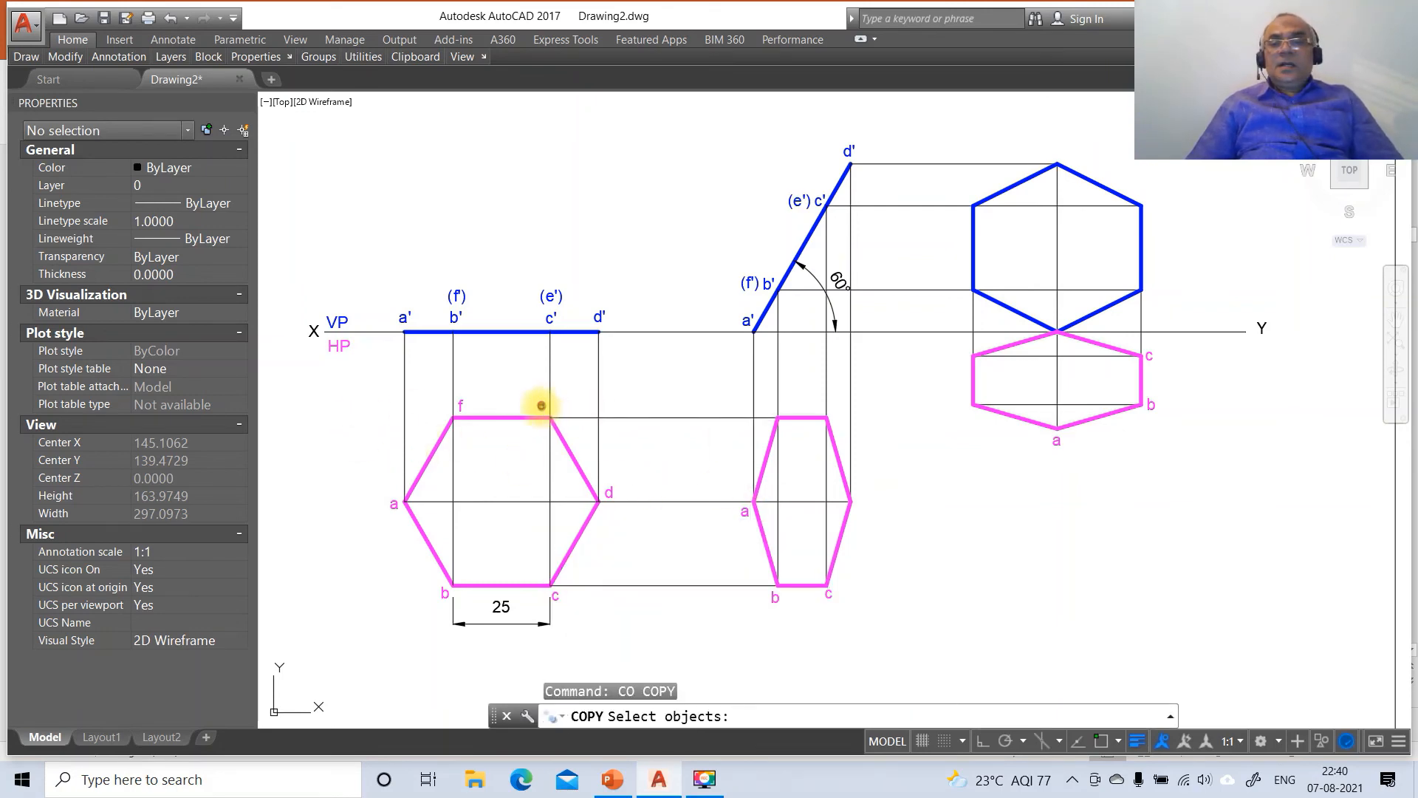
{"action": "left_click", "coordinate": [606, 489]}
{"action": "key", "text": "Return"}
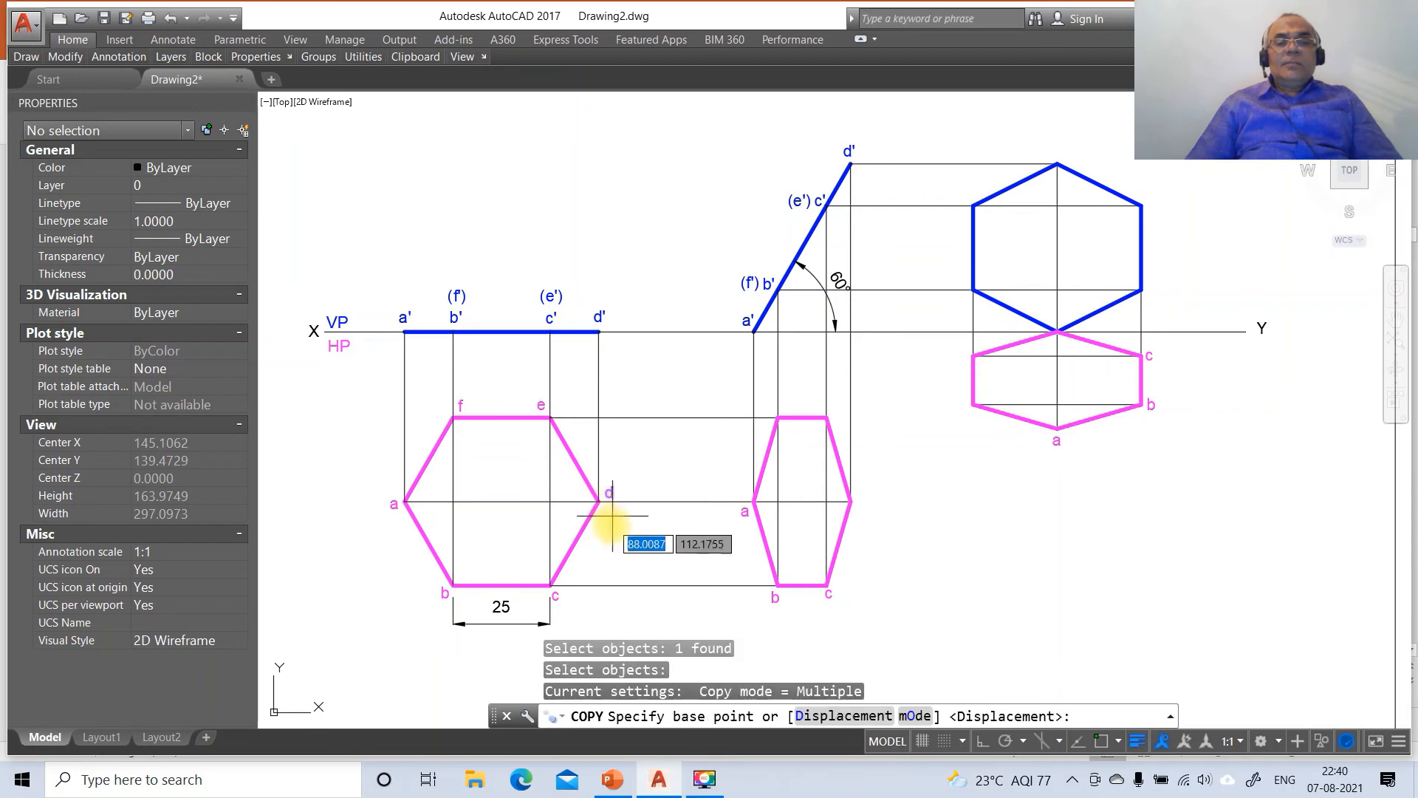
{"action": "left_click", "coordinate": [611, 525]}
{"action": "left_click", "coordinate": [871, 527]}
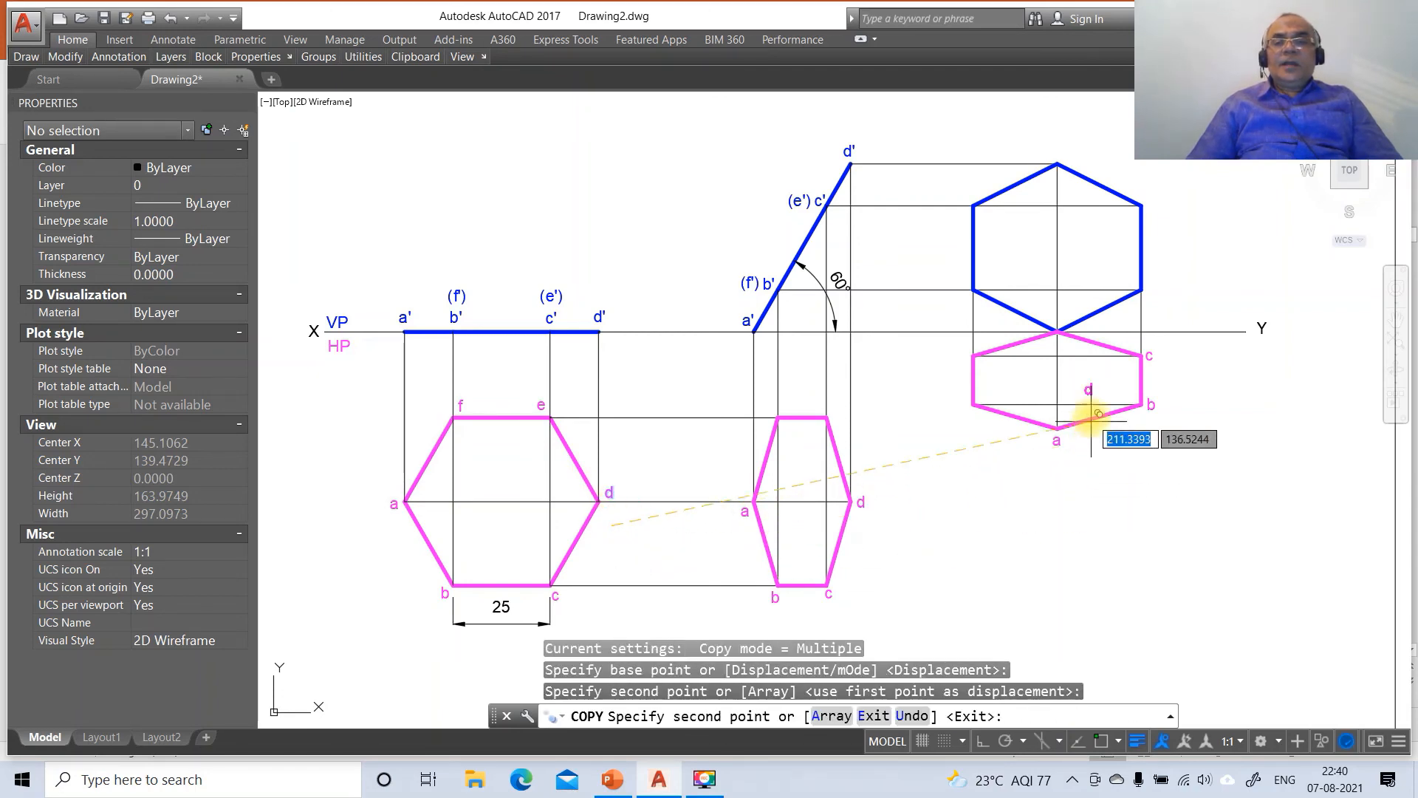
{"action": "left_click", "coordinate": [1056, 377]}
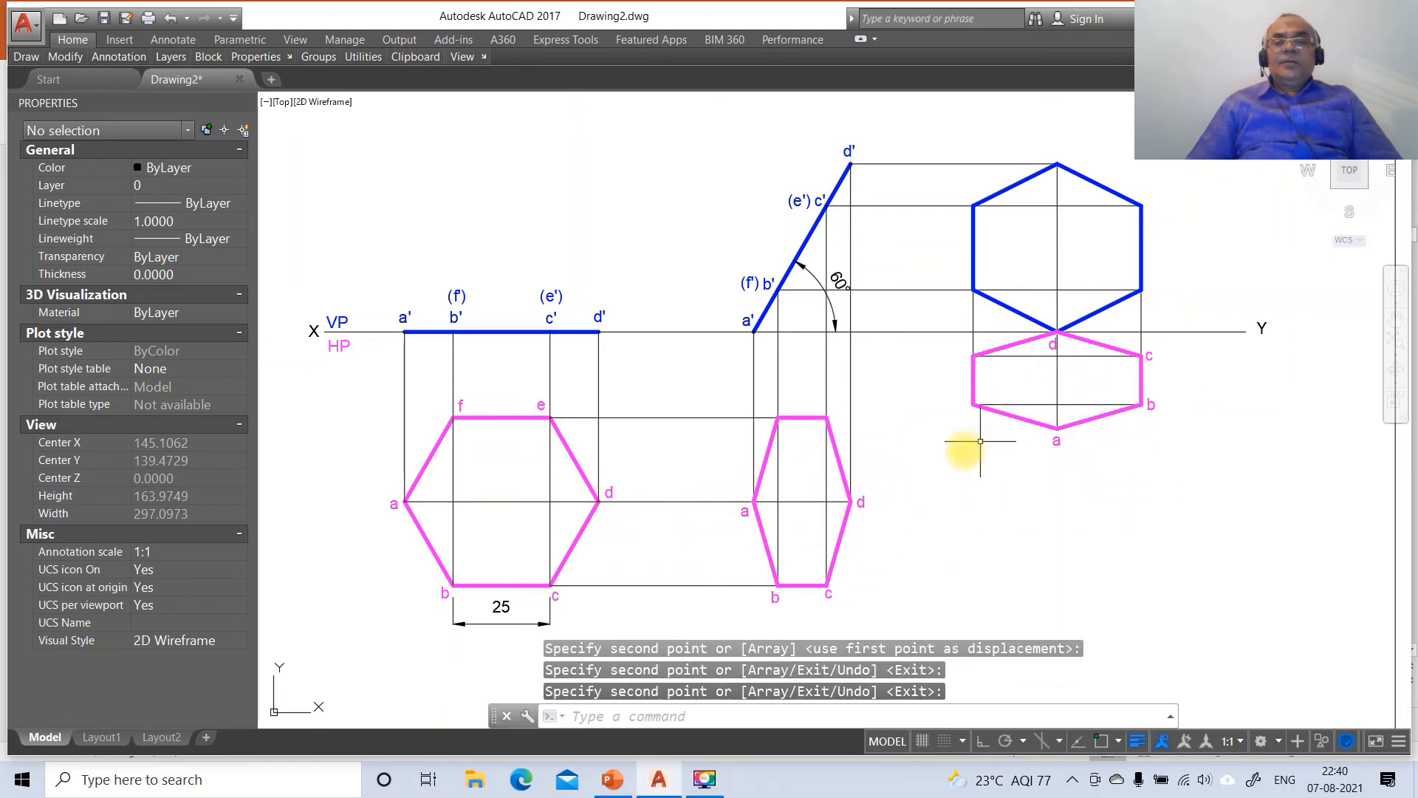
{"action": "key", "text": "Return"}
Copy the label e above the second top view's upper-right corner and beside the third top view's upper-left corner.
{"action": "key", "text": "Return"}
{"action": "left_click", "coordinate": [540, 406]}
{"action": "key", "text": "Return"}
{"action": "left_click", "coordinate": [537, 454]}
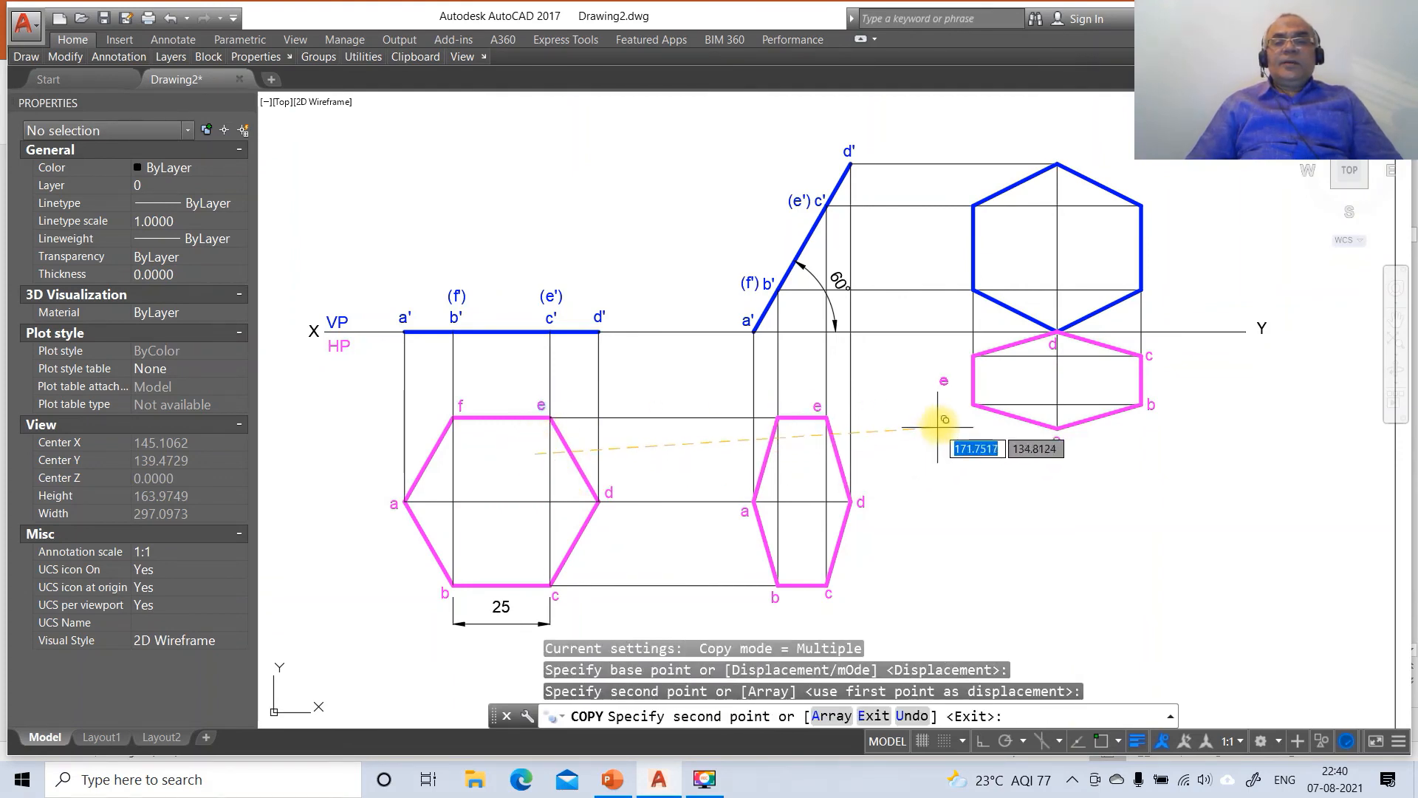
{"action": "left_click", "coordinate": [954, 404]}
{"action": "key", "text": "Return"}
Copy the label f above the second top view's upper-left corner and beside the third top view's lower-left corner.
{"action": "key", "text": "Return"}
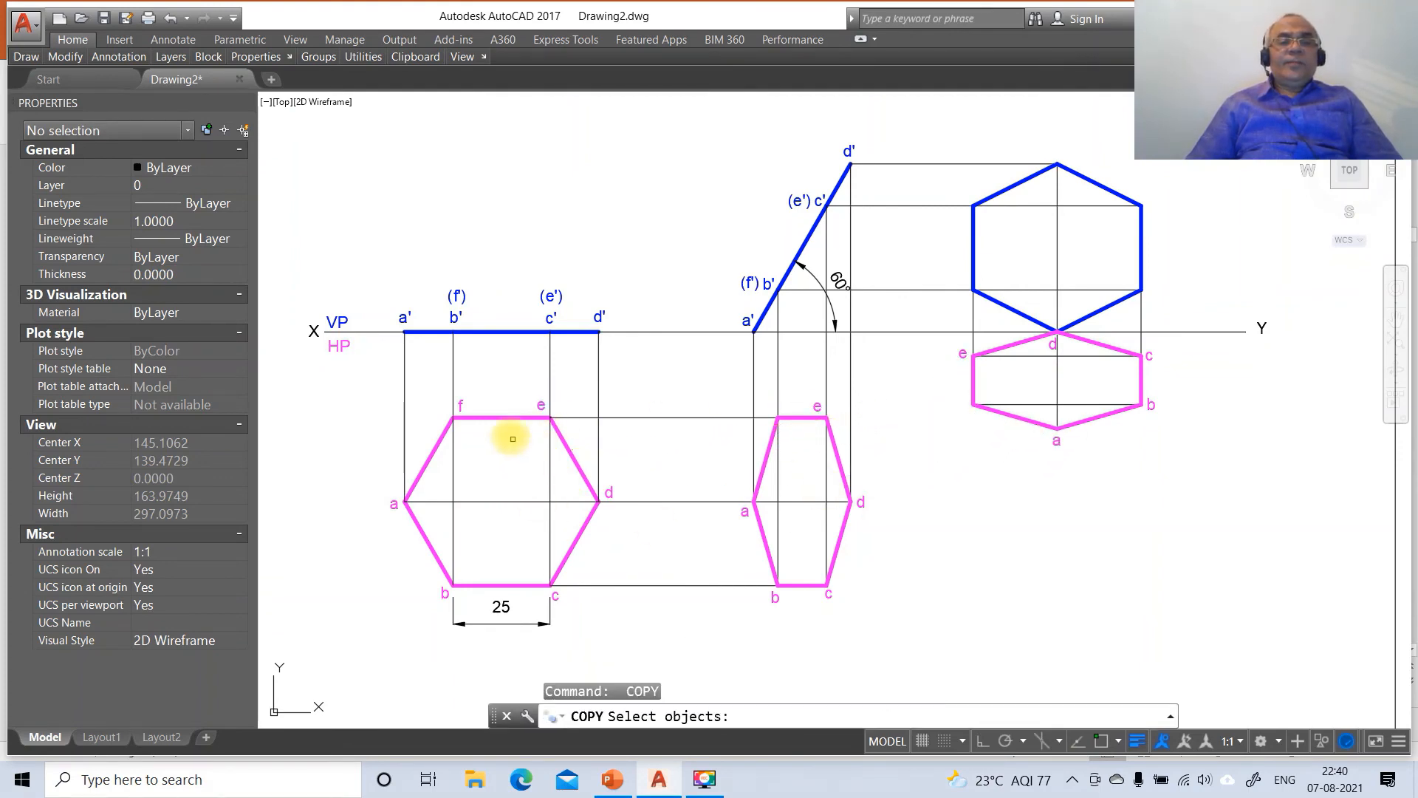
{"action": "left_click", "coordinate": [468, 402]}
{"action": "key", "text": "Return"}
{"action": "left_click", "coordinate": [472, 473]}
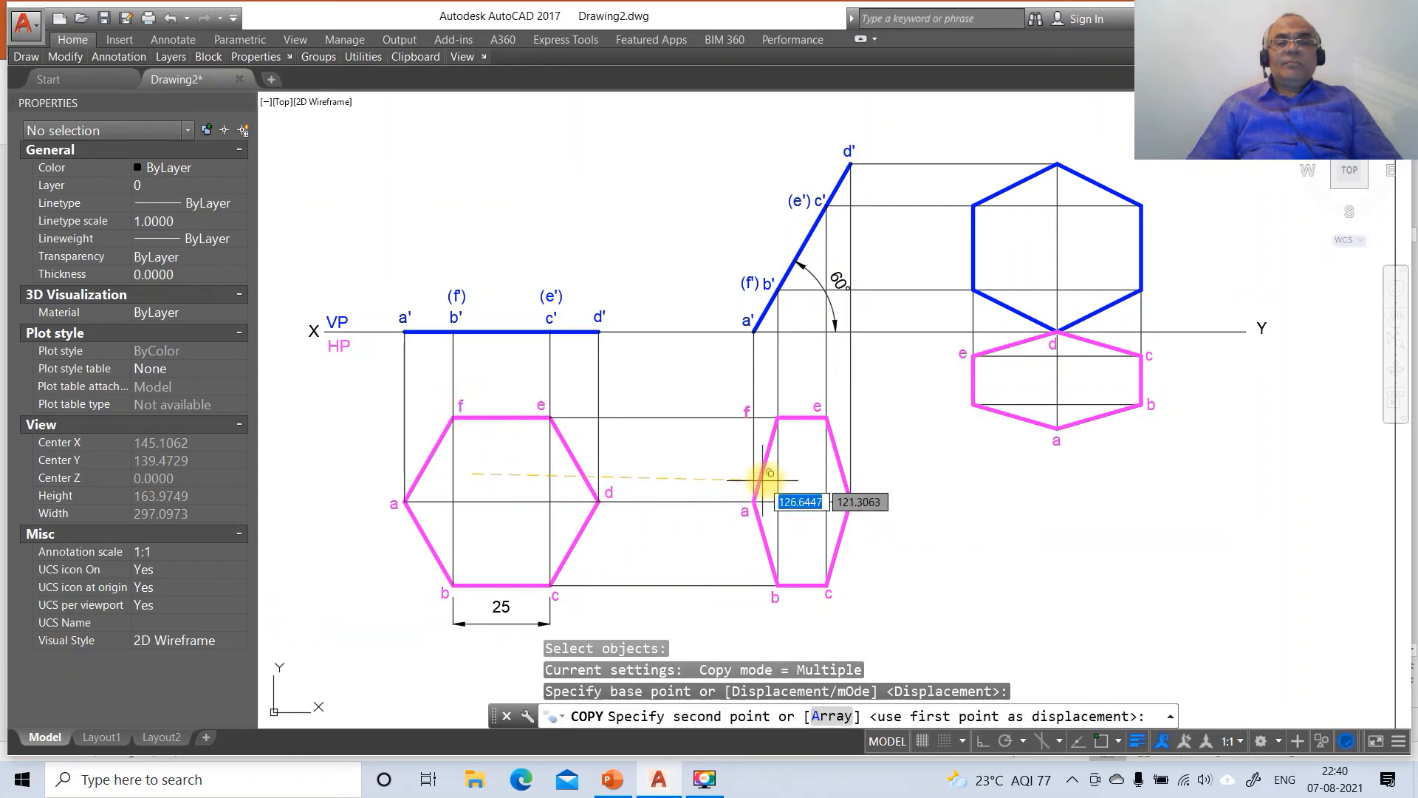
{"action": "left_click", "coordinate": [803, 468]}
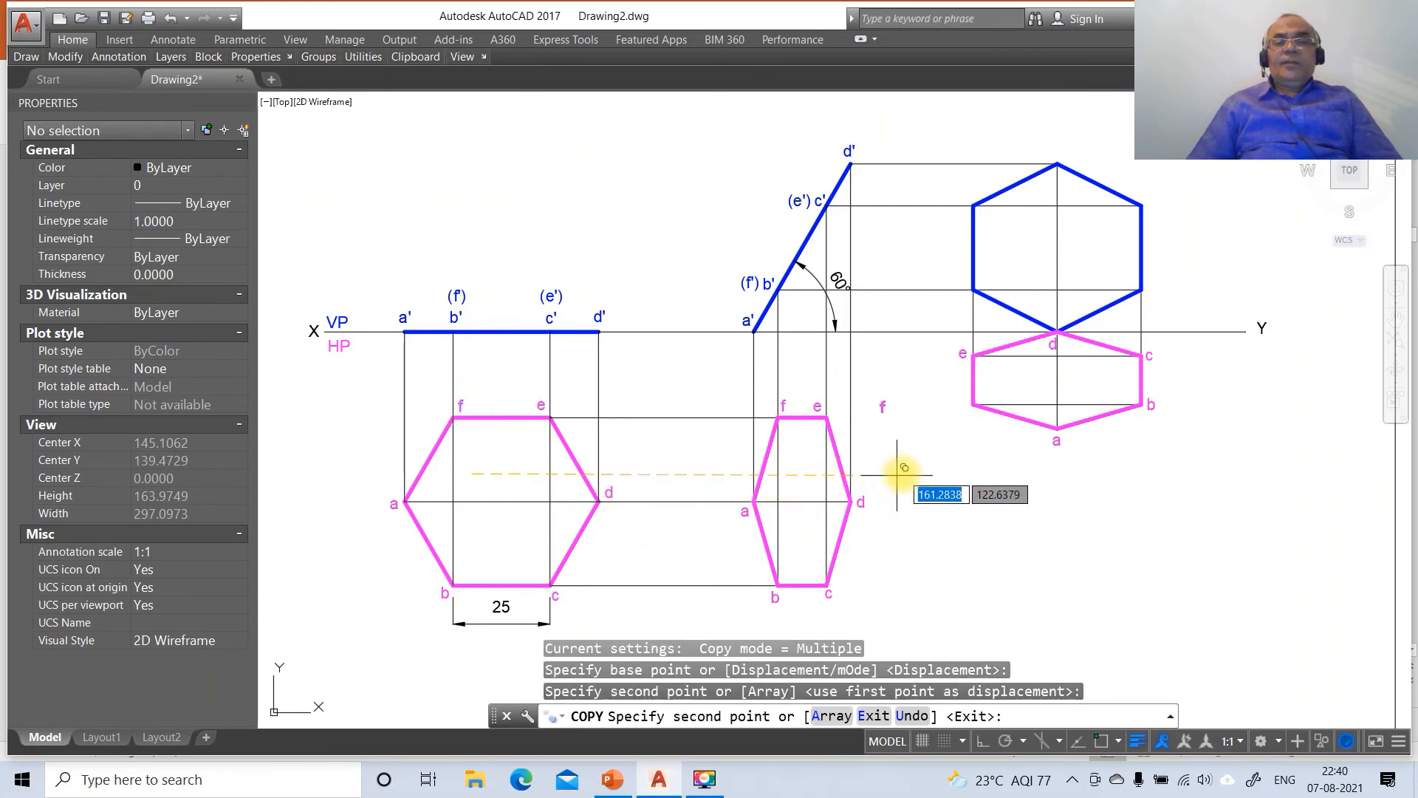
{"action": "left_click", "coordinate": [976, 484]}
{"action": "key", "text": "Return"}
Add single-line text labels a', b', c', d', e' and f' counterclockwise from the bottom corner of the third front view's hexagon.
{"action": "type", "text": "Dt"}
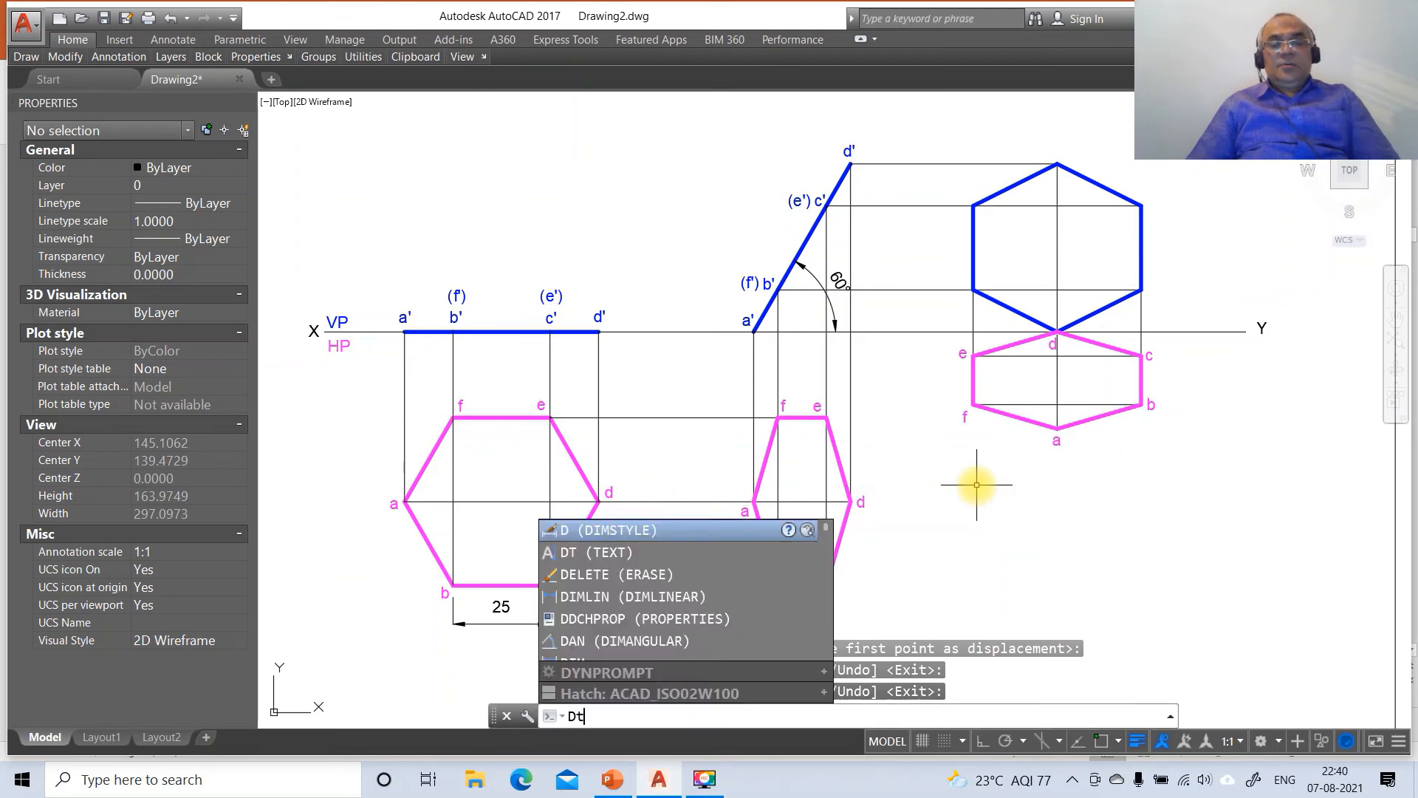
{"action": "key", "text": "Return"}
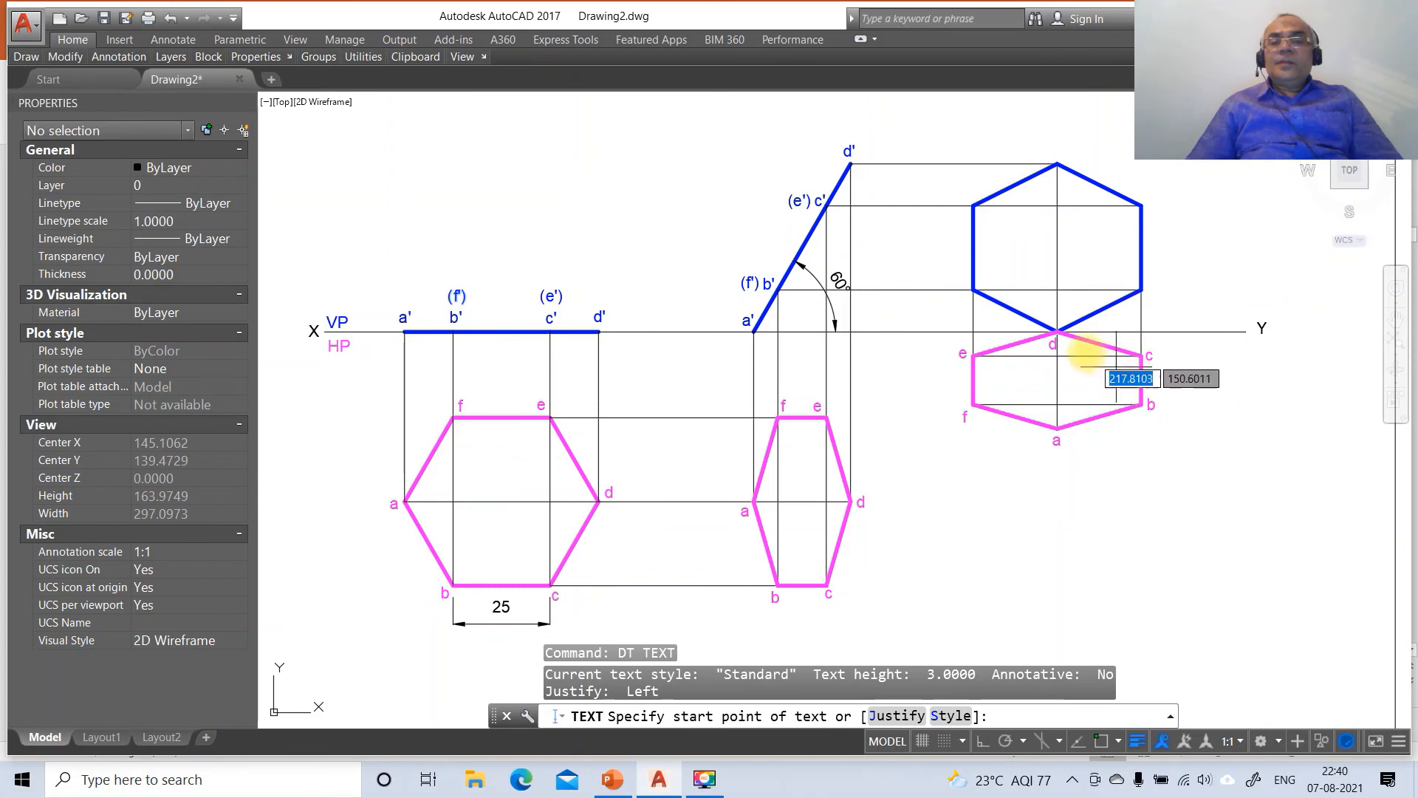
{"action": "left_click", "coordinate": [1058, 316]}
{"action": "key", "text": "Return"}
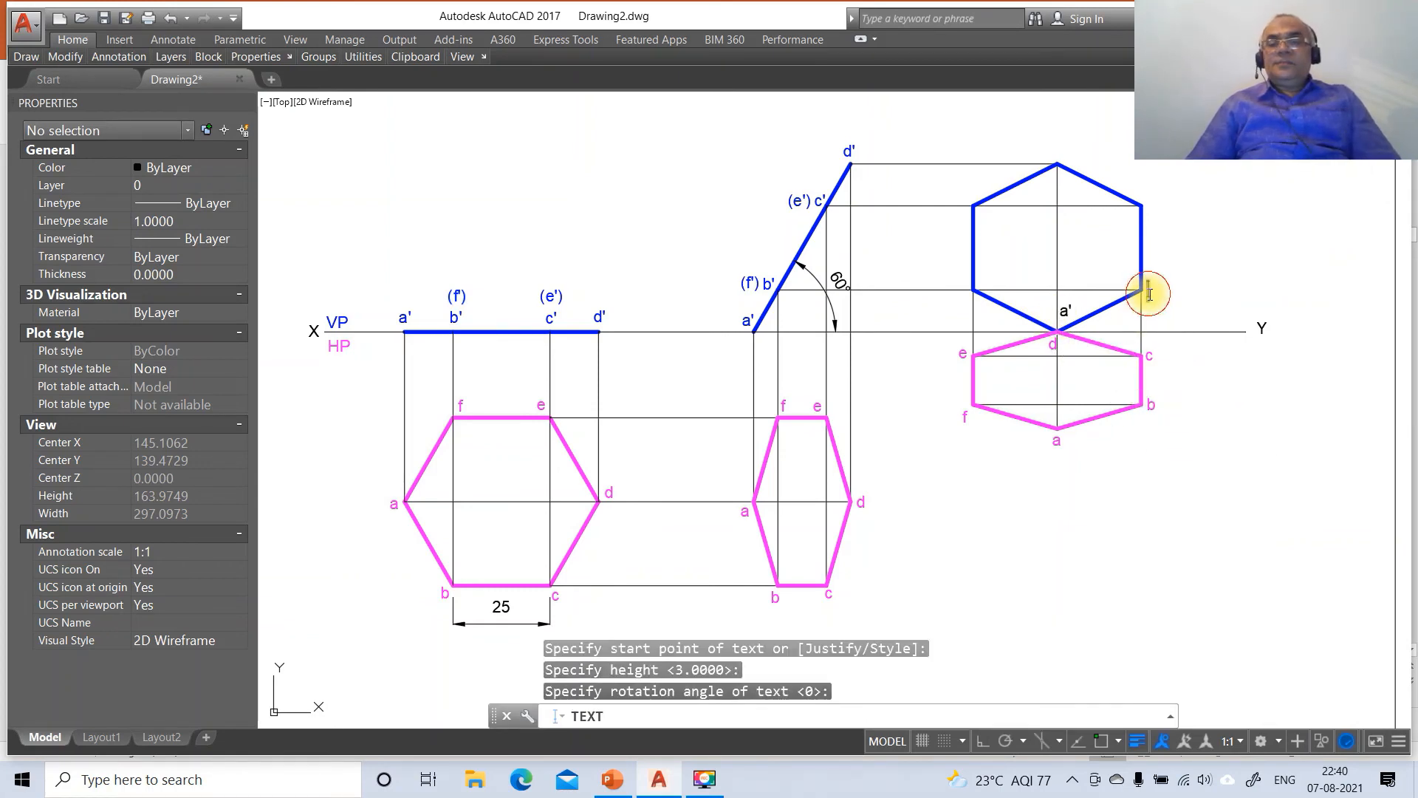
{"action": "type", "text": "b'"}
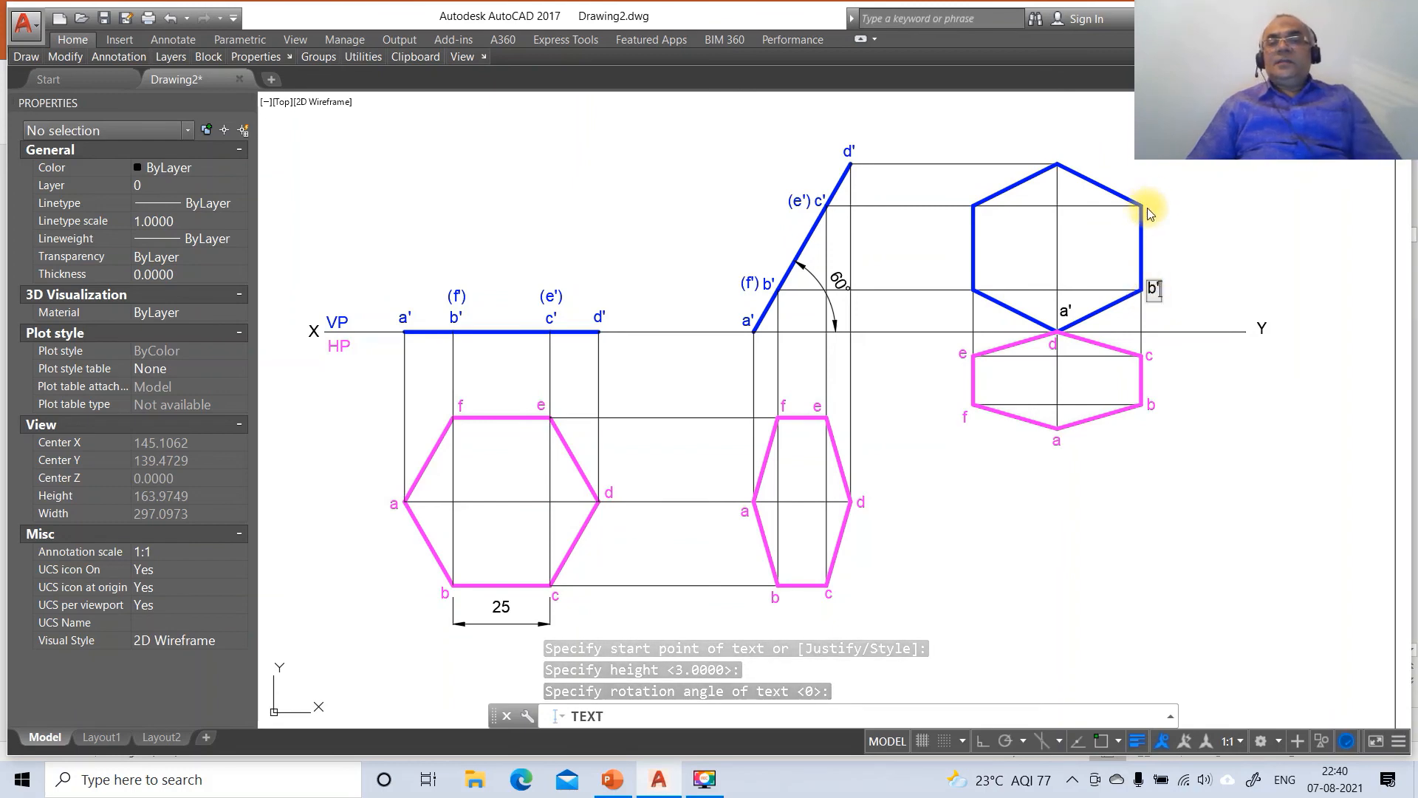
{"action": "left_click", "coordinate": [1148, 207]}
{"action": "type", "text": "c'"}
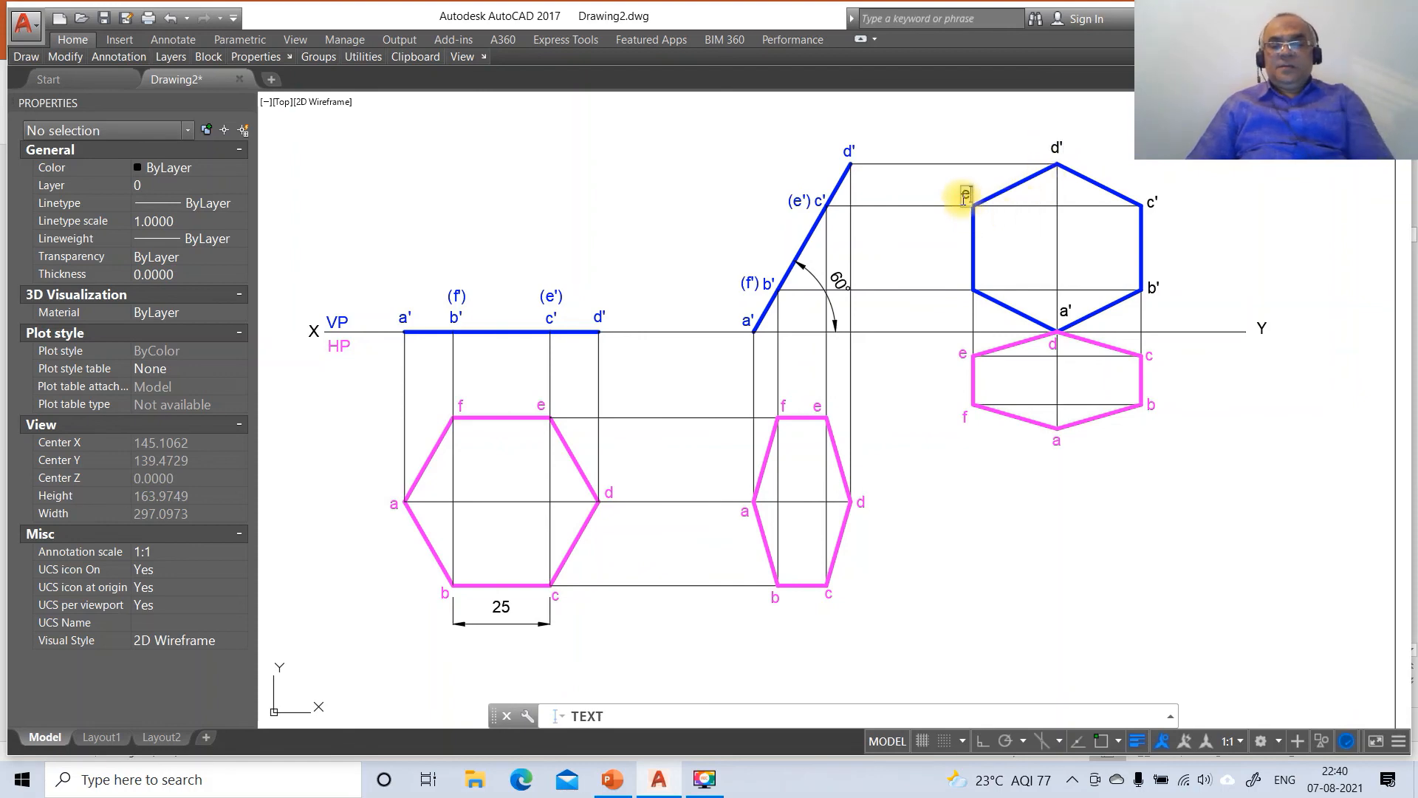
{"action": "left_click", "coordinate": [957, 282]}
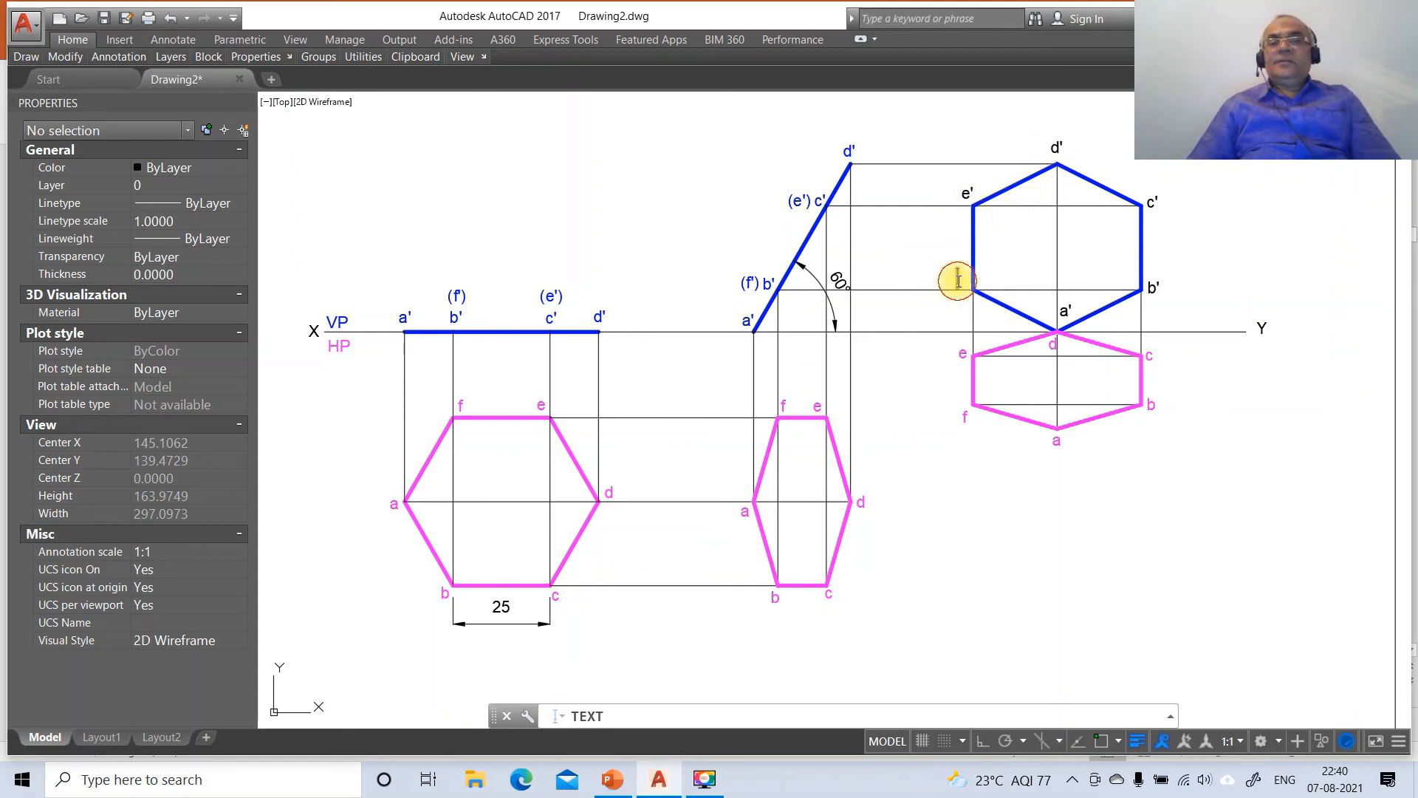
{"action": "type", "text": "f"}
{"action": "key", "text": "Return"}
{"action": "key", "text": "Return"}
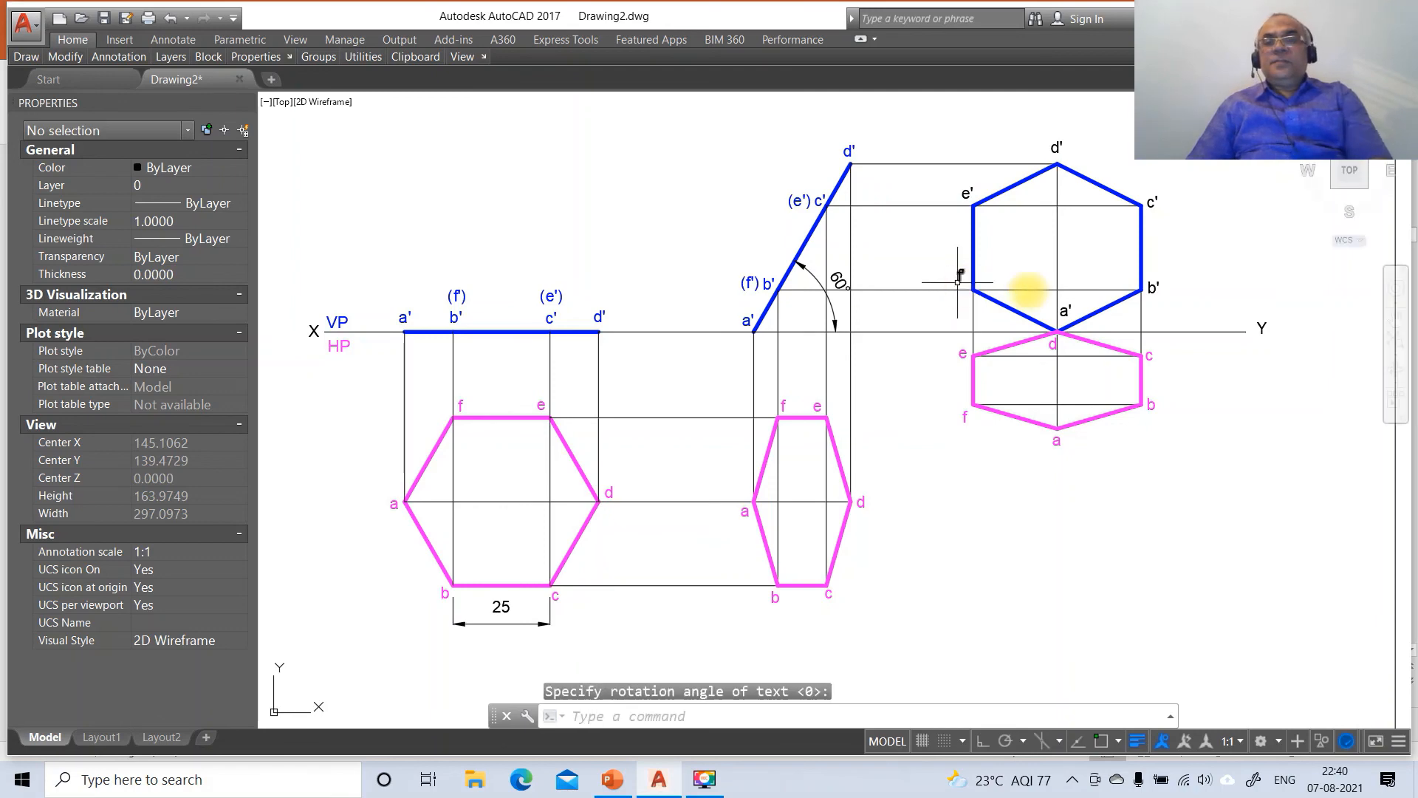
Move the label a' slightly left and down, directly above the third front view's bottom corner.
{"action": "type", "text": "m"}
{"action": "key", "text": "Return"}
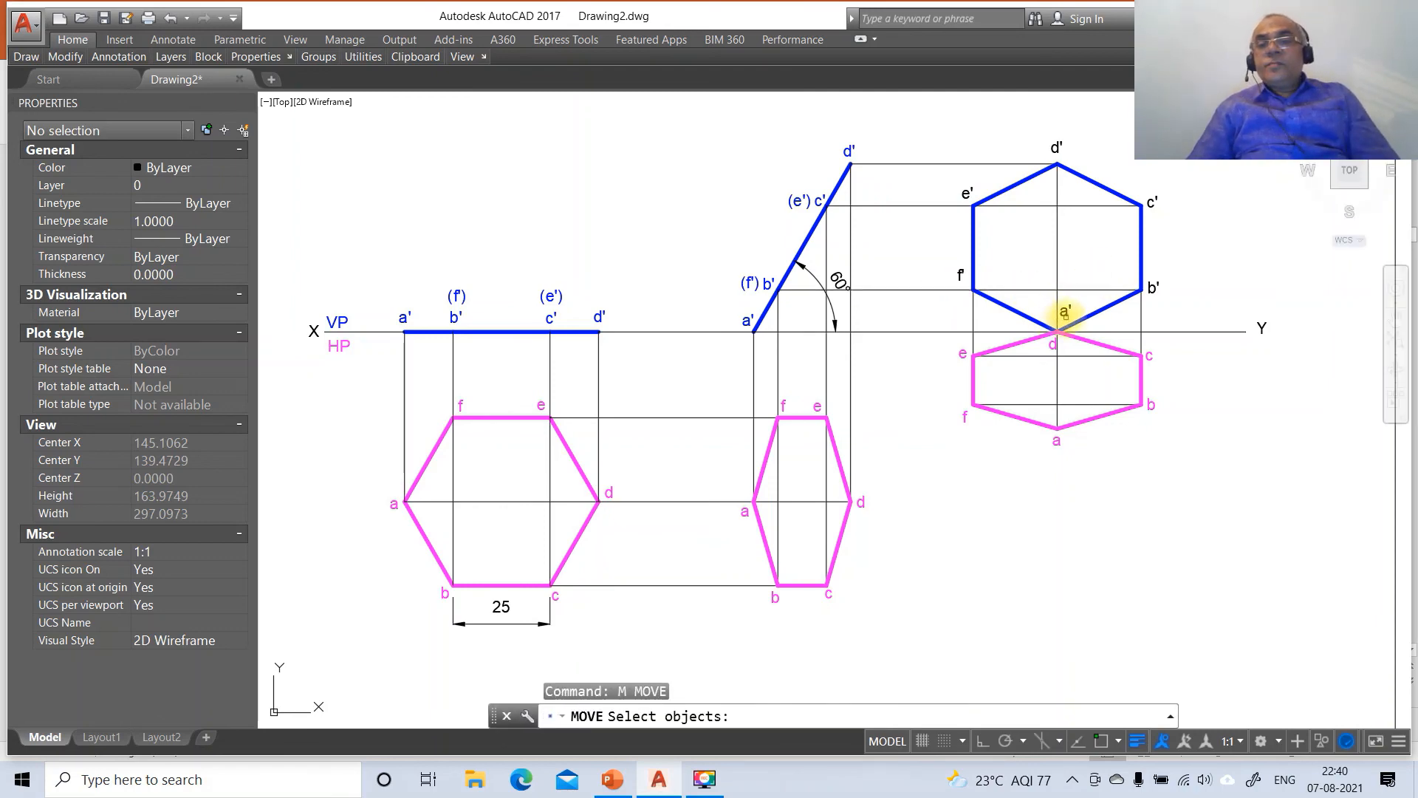
{"action": "left_click", "coordinate": [1064, 312]}
{"action": "key", "text": "Return"}
{"action": "left_click", "coordinate": [1061, 328]}
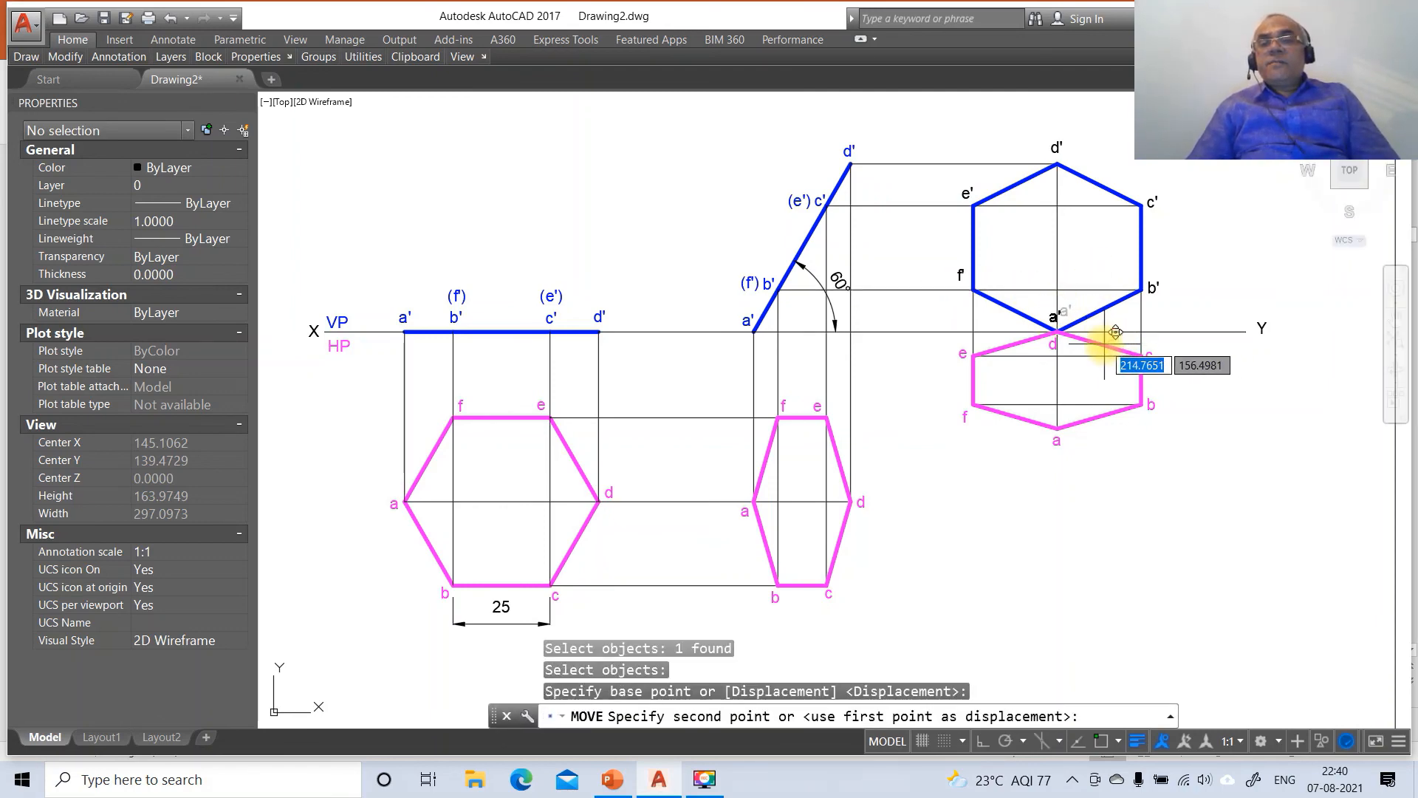
{"action": "left_click", "coordinate": [1106, 343]}
Move the label b' slightly up beside the third front view's lower-right corner.
{"action": "key", "text": "Return"}
{"action": "left_click", "coordinate": [1154, 292]}
{"action": "key", "text": "Return"}
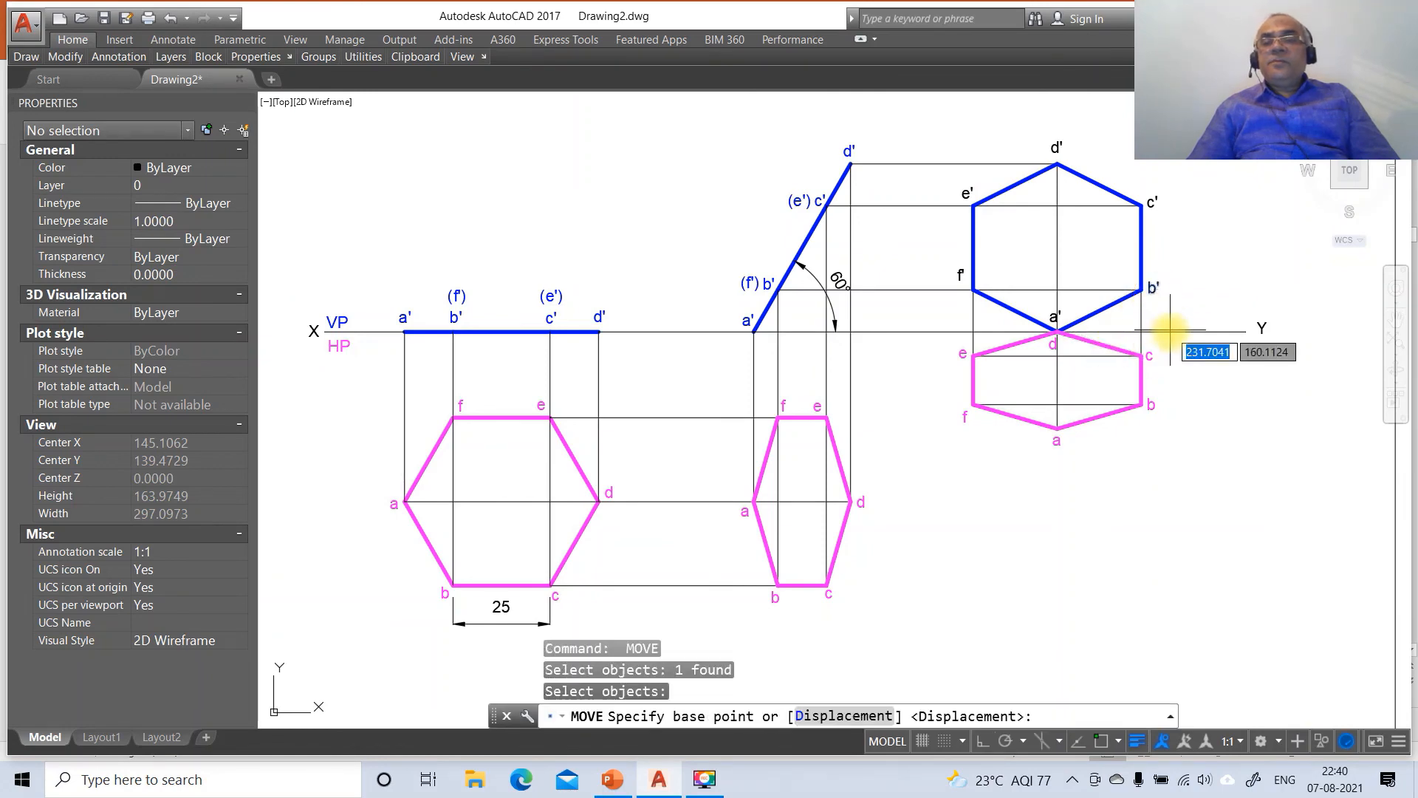
{"action": "left_click", "coordinate": [1172, 331]}
{"action": "left_click", "coordinate": [1183, 318]}
Nudge the label c' closer to the third front view's upper-right corner.
{"action": "key", "text": "Return"}
{"action": "left_click", "coordinate": [1151, 201]}
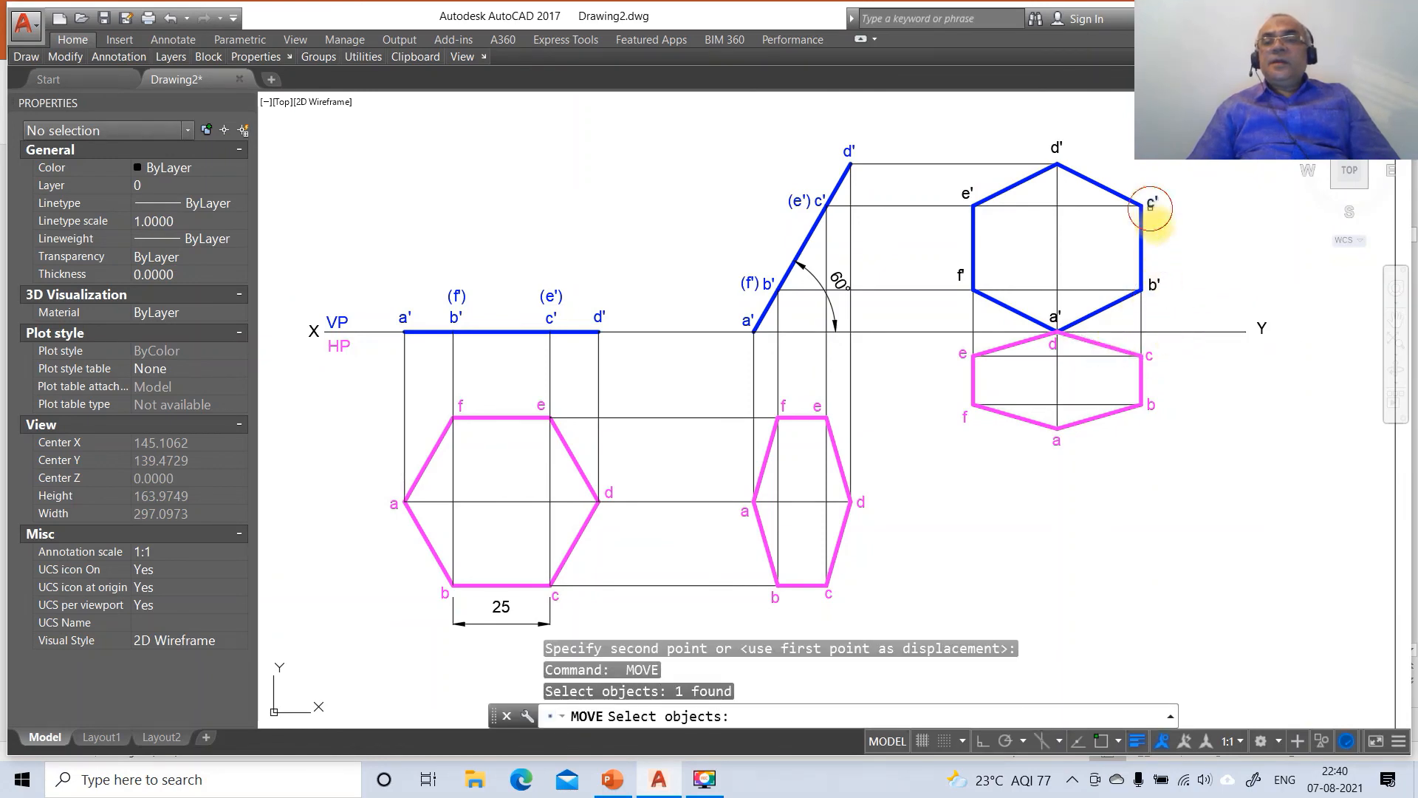
{"action": "key", "text": "Return"}
{"action": "left_click", "coordinate": [1178, 230]}
{"action": "left_click", "coordinate": [1176, 230]}
Move the label d' slightly down, closer to the third front view's top corner.
{"action": "key", "text": "Return"}
{"action": "left_click", "coordinate": [1061, 147]}
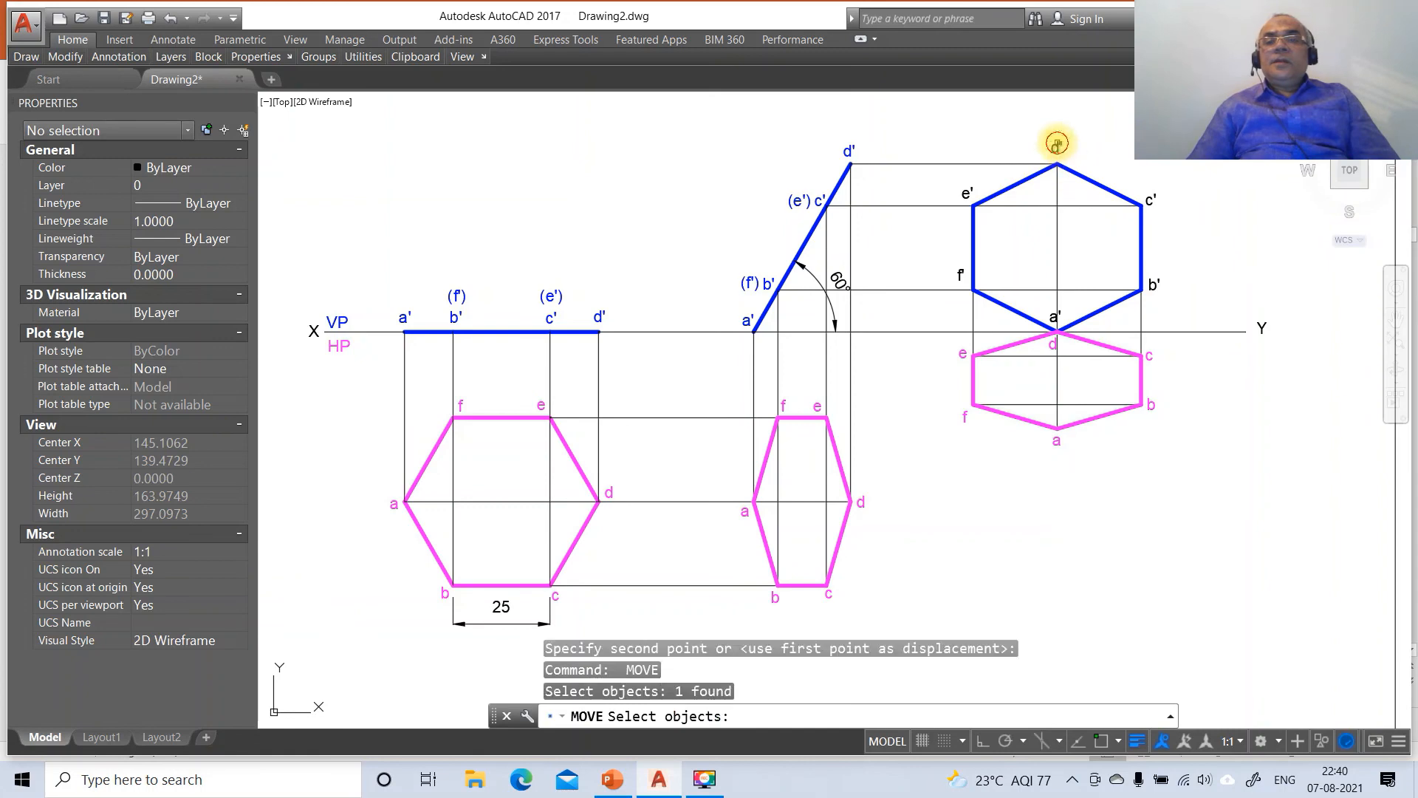
{"action": "key", "text": "Return"}
{"action": "left_click", "coordinate": [1127, 145]}
{"action": "left_click", "coordinate": [1128, 149]}
Move the label e' to just below-left of the third front view's upper-left corner.
{"action": "key", "text": "Return"}
{"action": "left_click", "coordinate": [967, 194]}
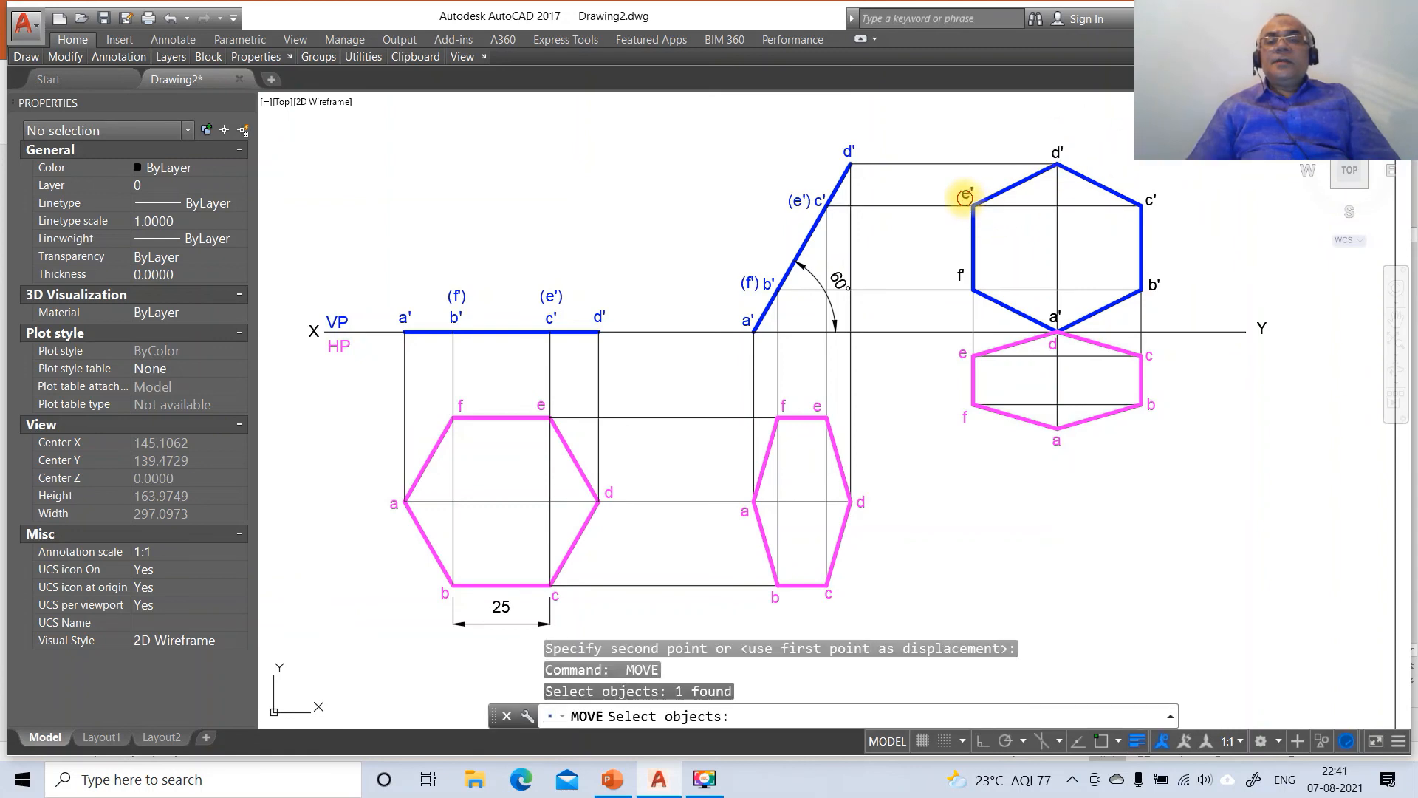
{"action": "key", "text": "Return"}
{"action": "left_click", "coordinate": [1013, 237]}
{"action": "left_click", "coordinate": [1007, 259]}
Move the label f' slightly right, closer to the third front view's lower-left corner.
{"action": "key", "text": "Return"}
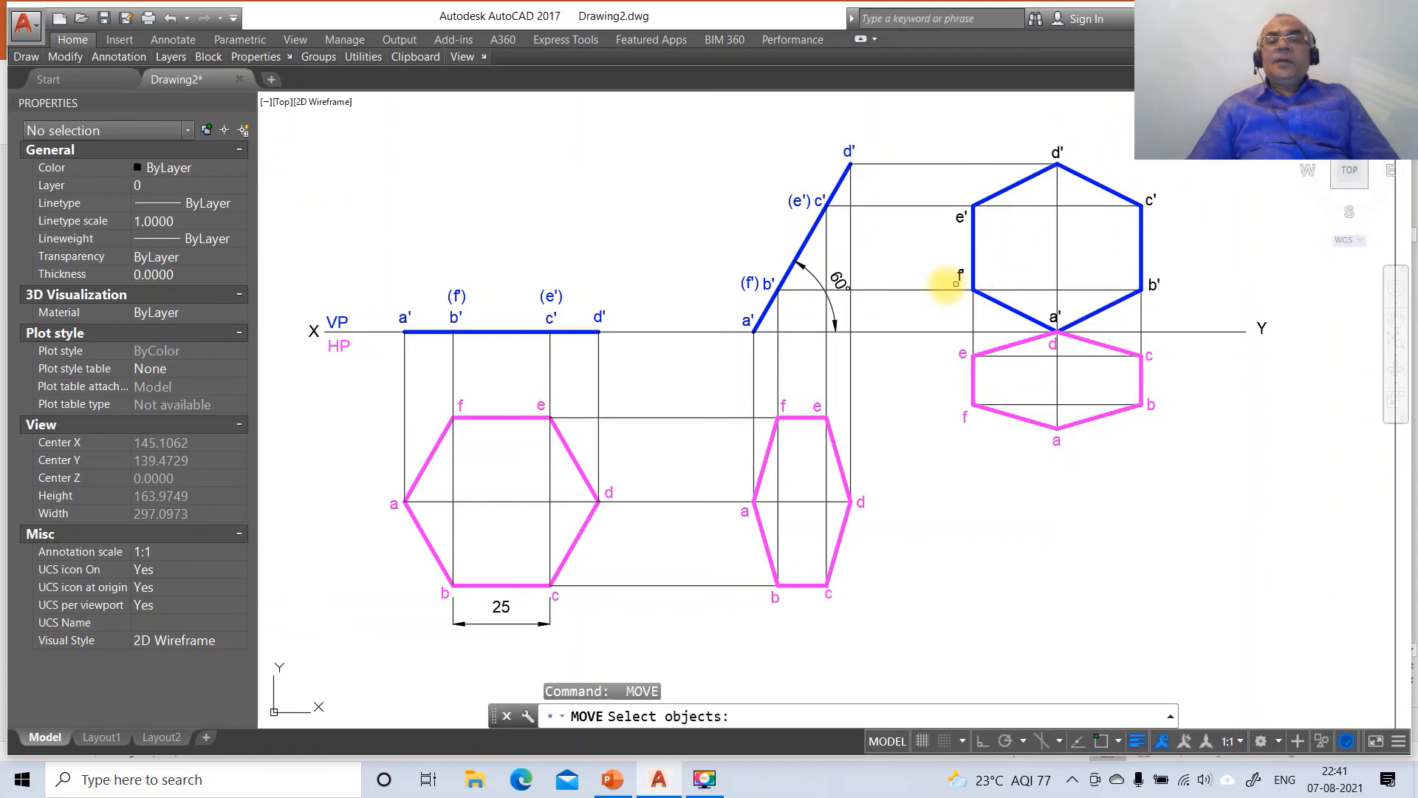
{"action": "left_click", "coordinate": [956, 278]}
{"action": "key", "text": "Return"}
{"action": "left_click", "coordinate": [1031, 290]}
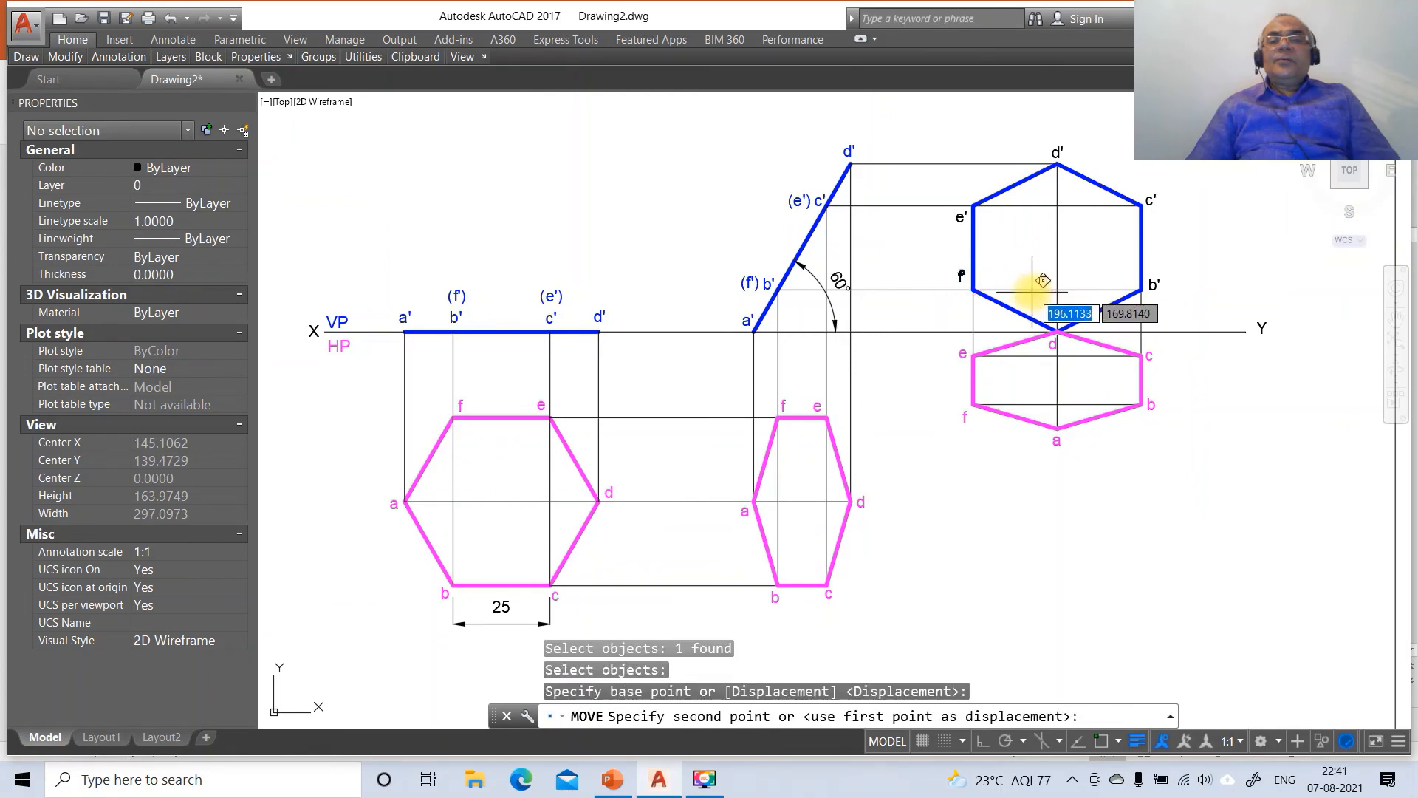
{"action": "left_click", "coordinate": [1125, 333]}
Move the label Y slightly left, closer to the end of the XY reference line.
{"action": "key", "text": "Return"}
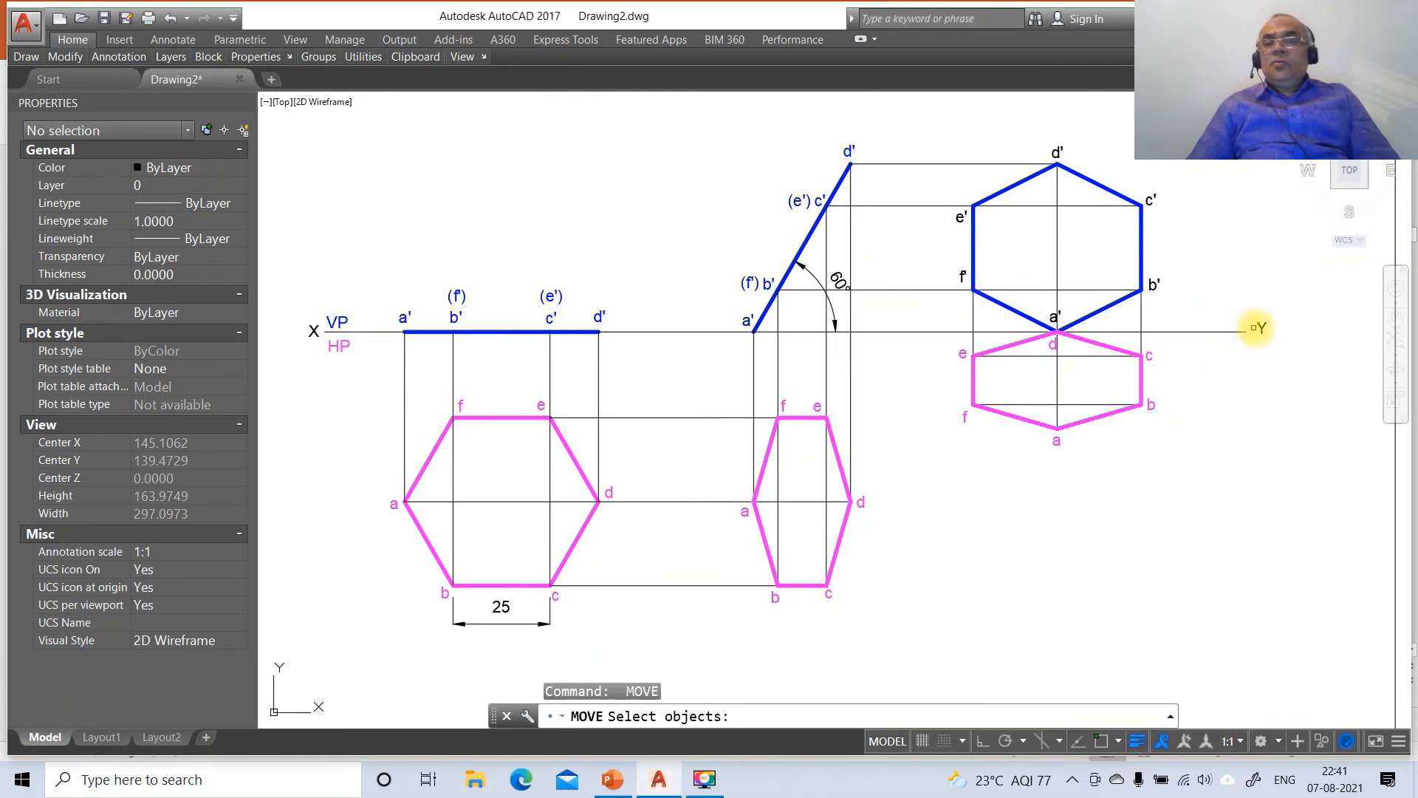
{"action": "left_click", "coordinate": [1256, 327]}
{"action": "key", "text": "Return"}
{"action": "left_click", "coordinate": [1256, 375]}
{"action": "left_click", "coordinate": [1252, 379]}
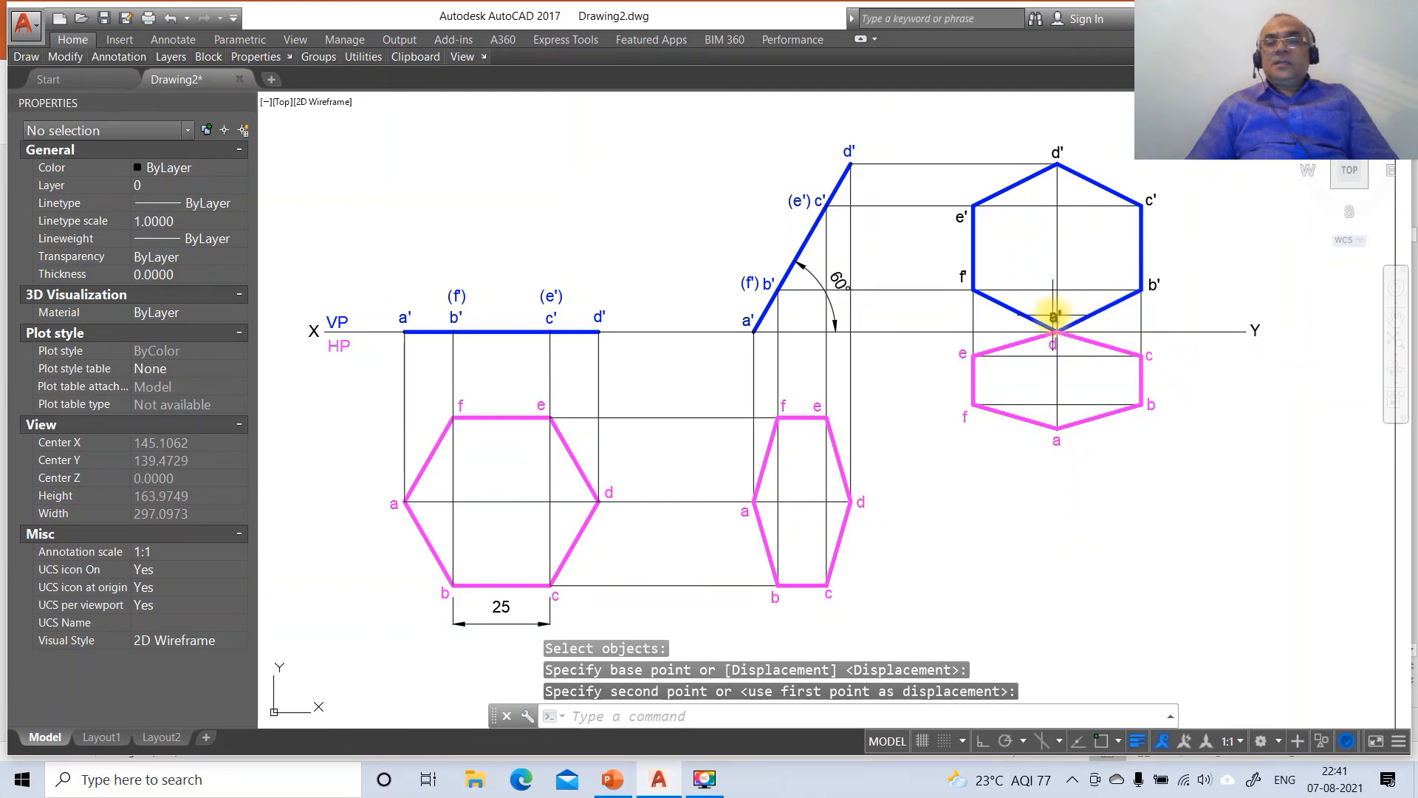
Assign the six labels a' to f' around the third front view to layer FV.
{"action": "left_click", "coordinate": [1053, 318]}
{"action": "left_click", "coordinate": [961, 278]}
{"action": "left_click", "coordinate": [959, 219]}
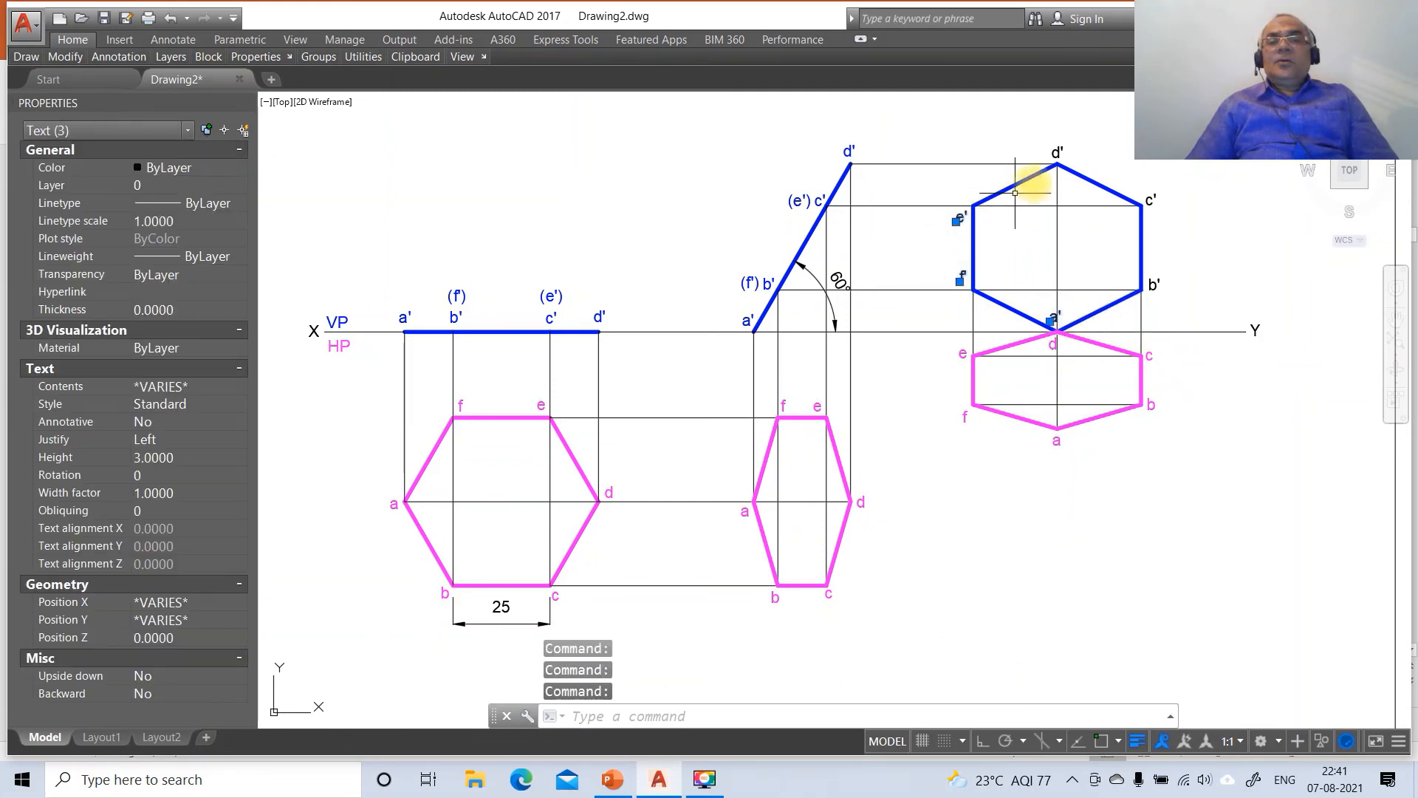
{"action": "left_click", "coordinate": [1056, 152]}
{"action": "left_click", "coordinate": [1152, 198]}
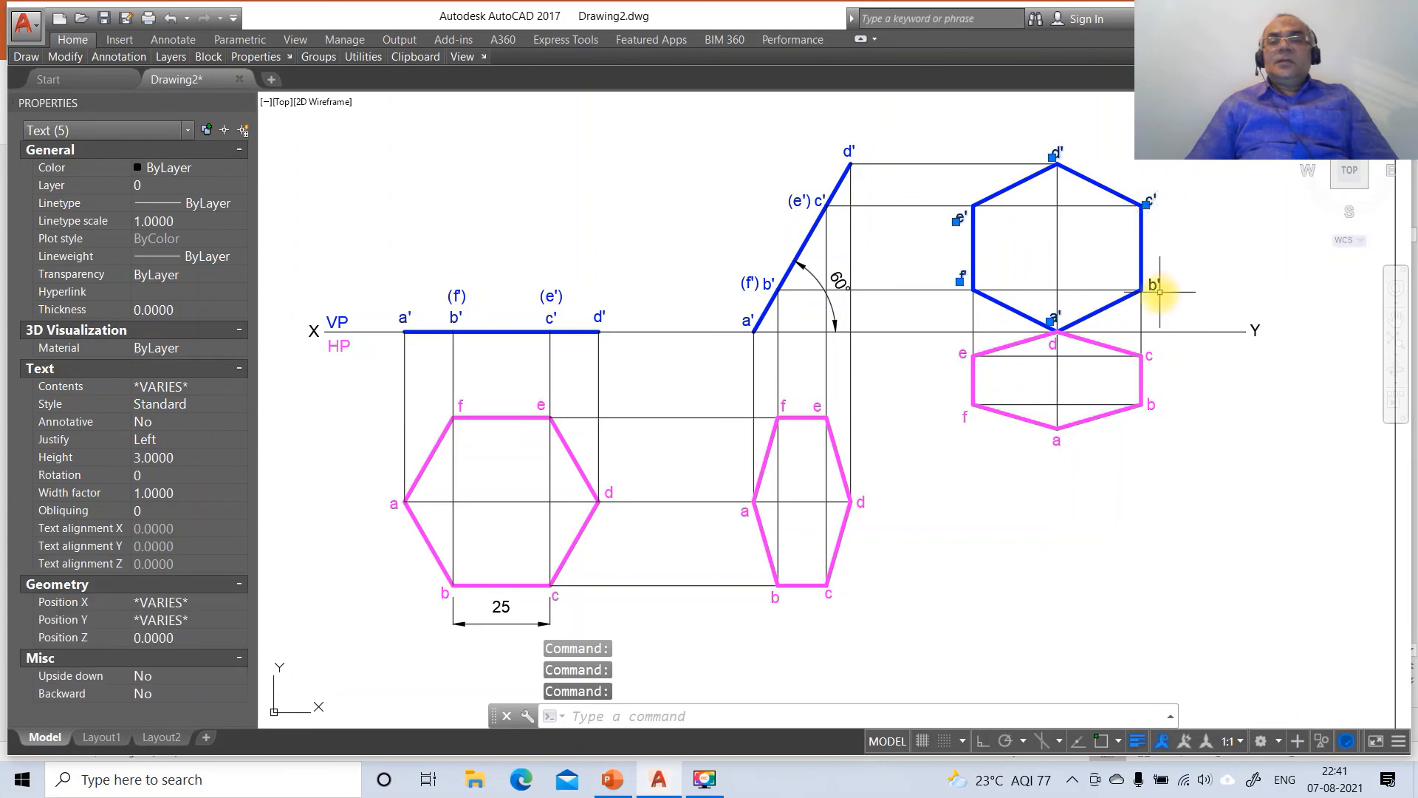
{"action": "left_click", "coordinate": [1154, 285]}
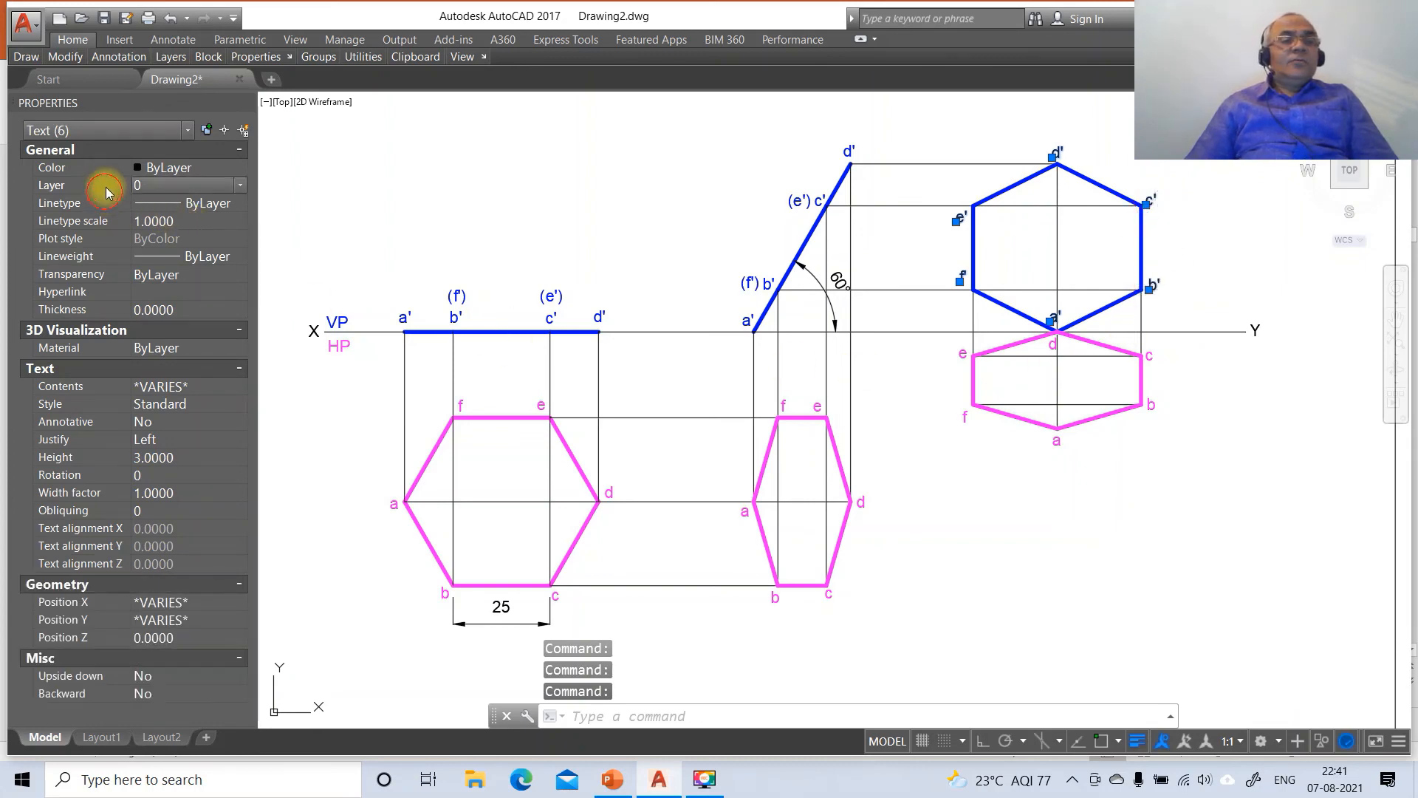
{"action": "left_click", "coordinate": [222, 185]}
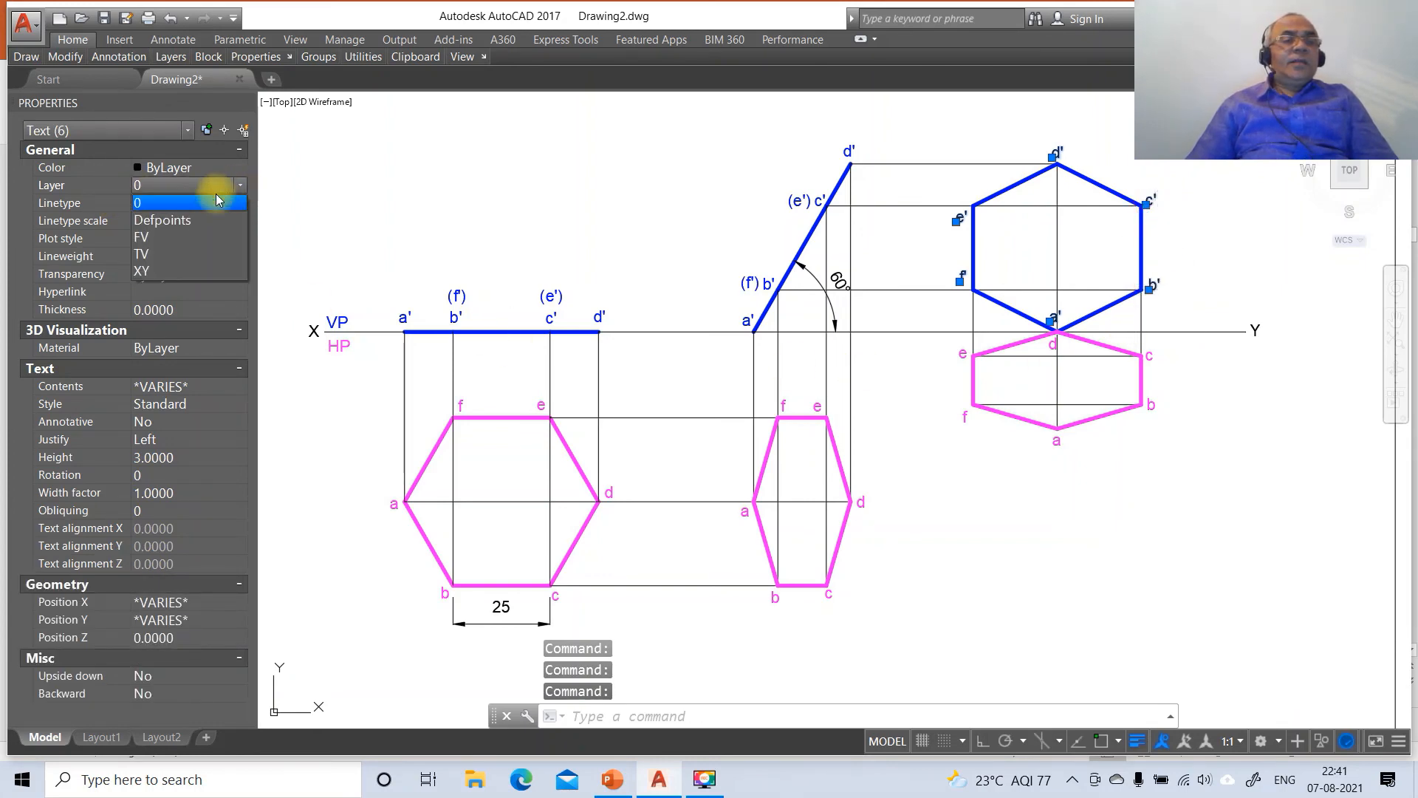
{"action": "left_click", "coordinate": [178, 238]}
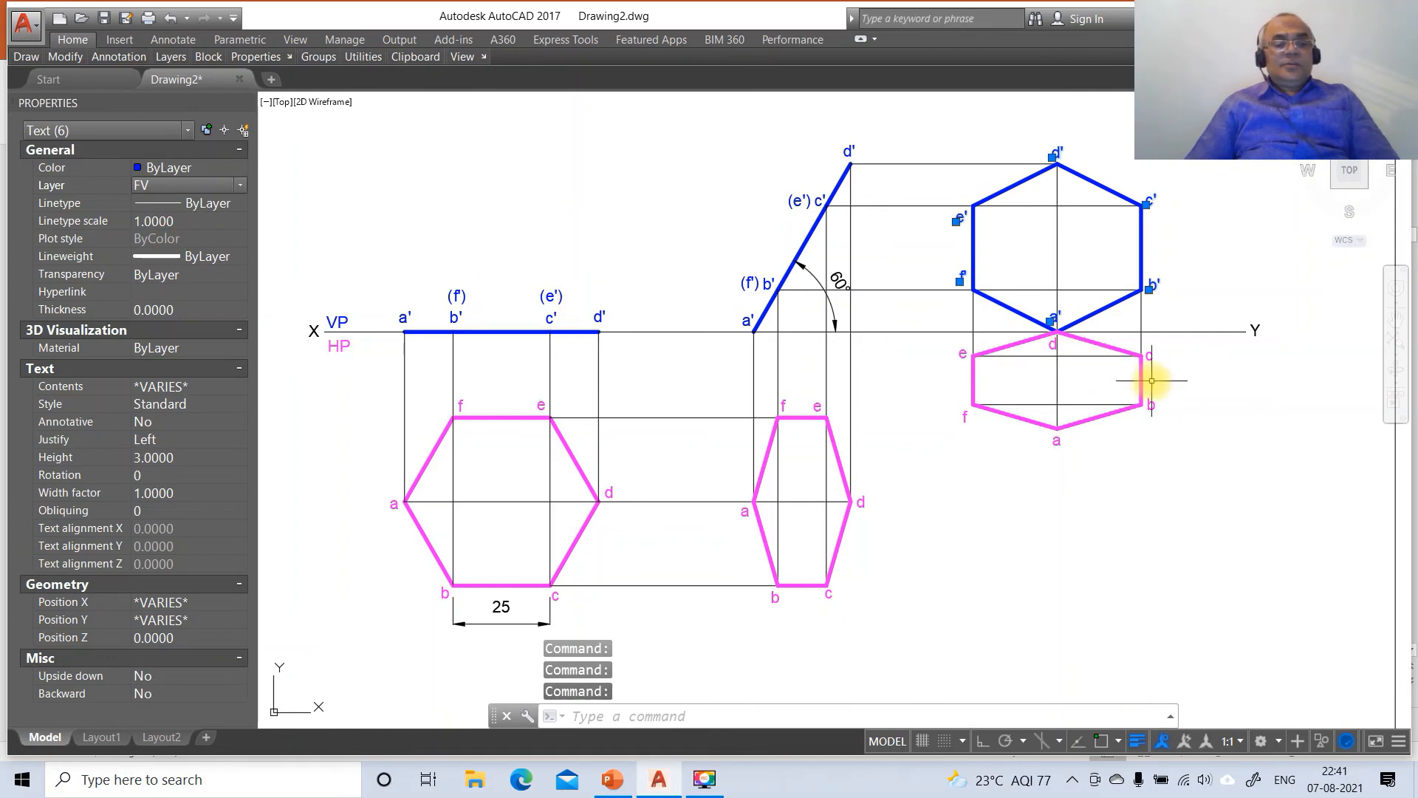
{"action": "key", "text": "Escape"}
{"action": "key", "text": "Escape"}
{"action": "key", "text": "Escape"}
Zoom to a window around the three projections and compare them with the FINAL SOLUTION slide in PowerPoint, returning to AutoCAD.
{"action": "type", "text": "z"}
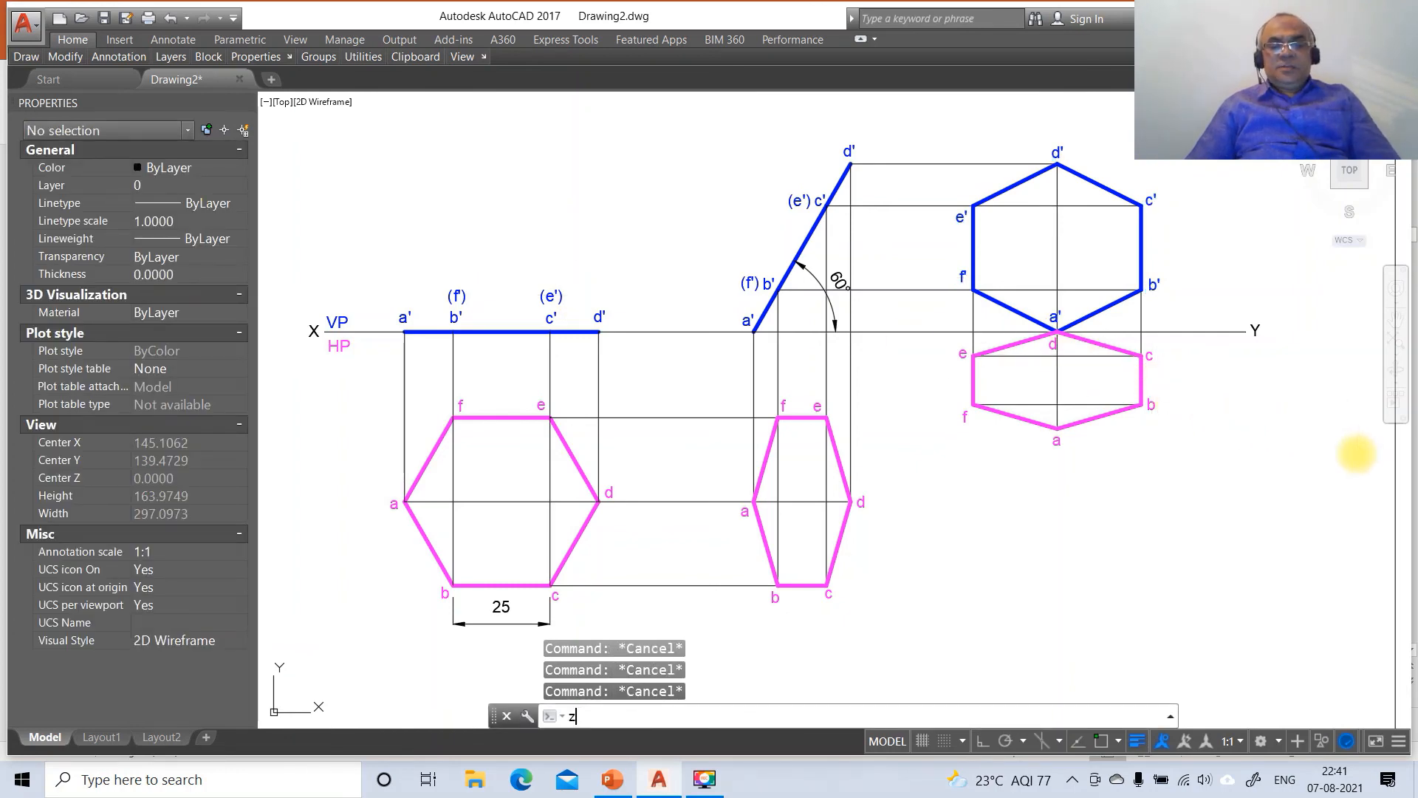
{"action": "key", "text": "Return"}
{"action": "type", "text": "p"}
{"action": "key", "text": "Return"}
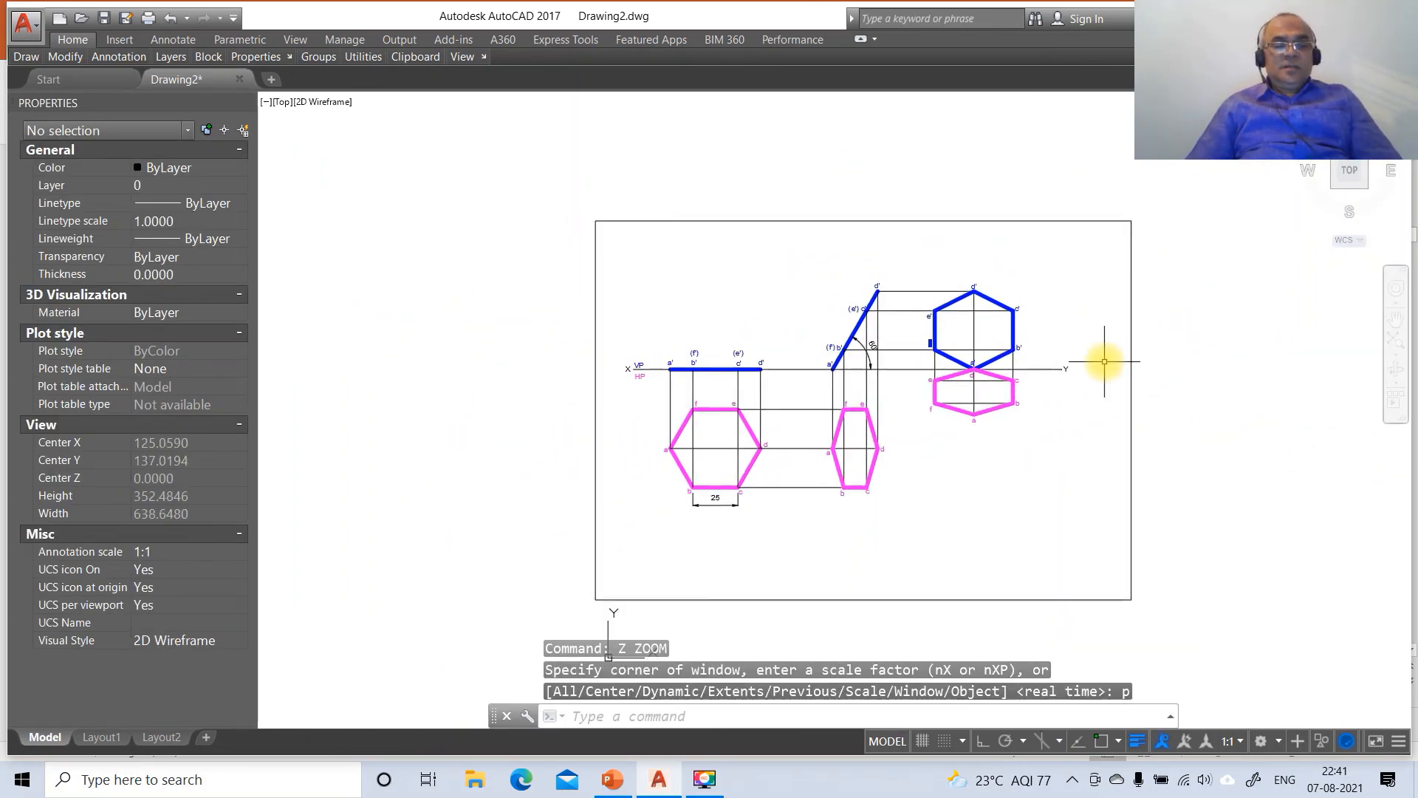
{"action": "type", "text": "z"}
{"action": "key", "text": "Return"}
{"action": "type", "text": "w"}
{"action": "key", "text": "Return"}
{"action": "left_click", "coordinate": [583, 244]}
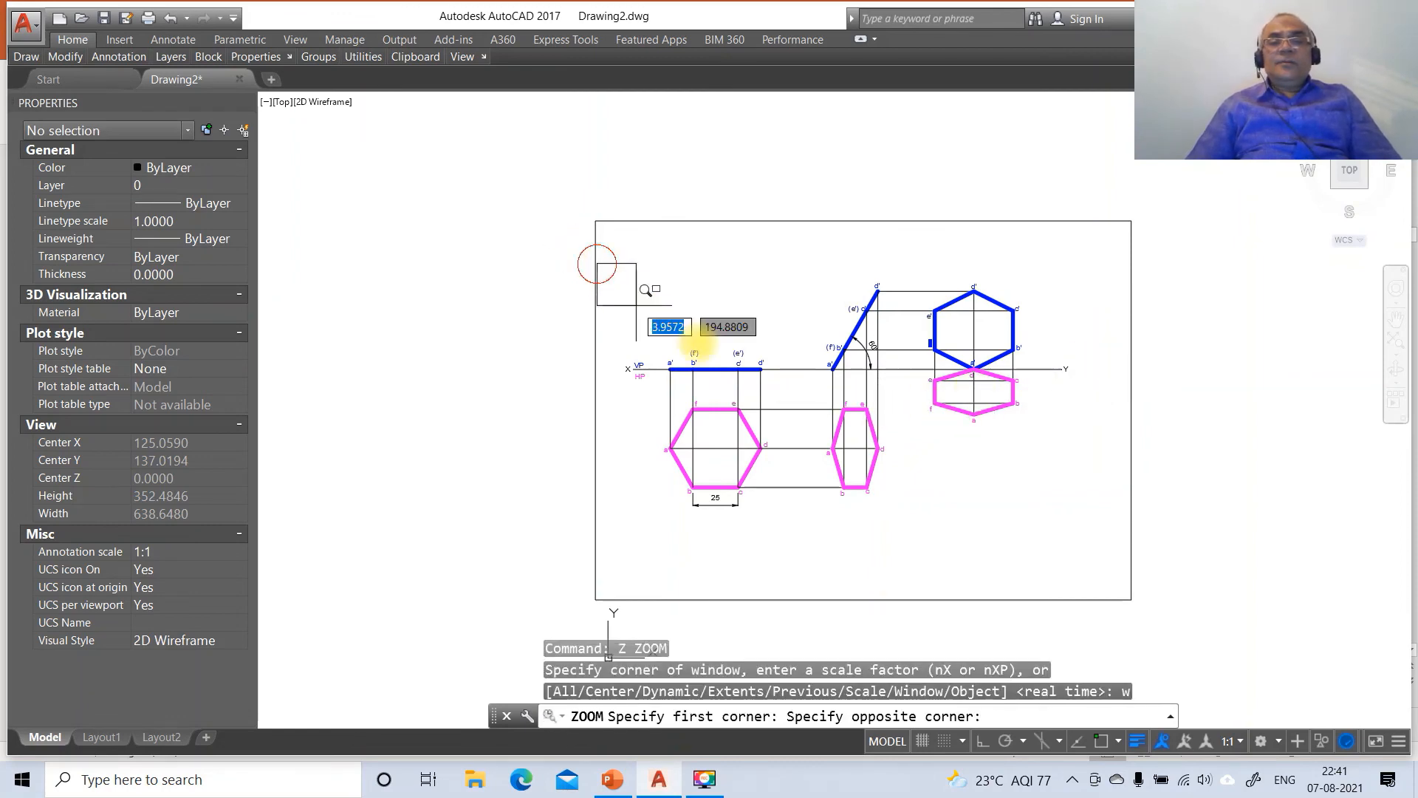
{"action": "left_click", "coordinate": [1086, 539]}
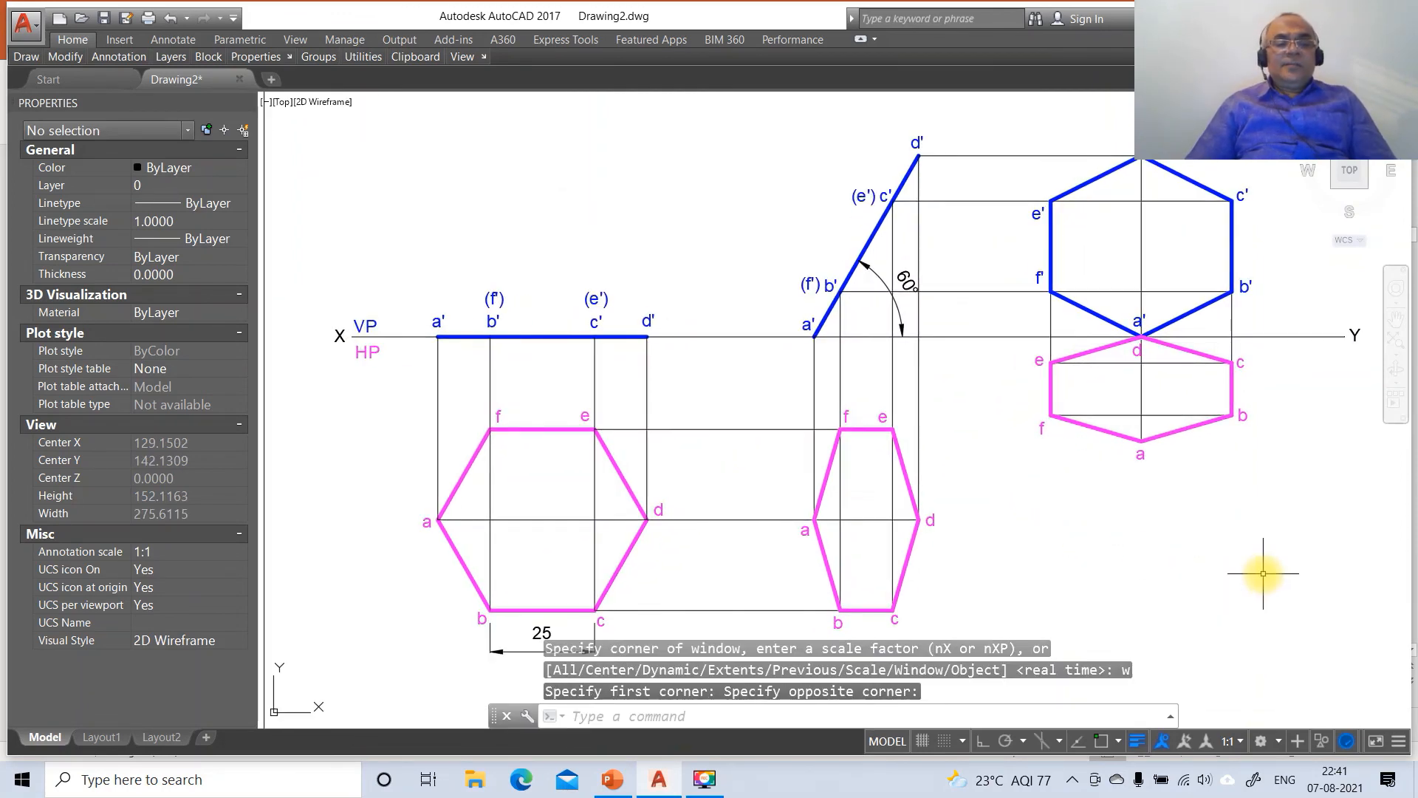
{"action": "key", "text": "Escape"}
{"action": "key", "text": "Escape"}
{"action": "key", "text": "Escape"}
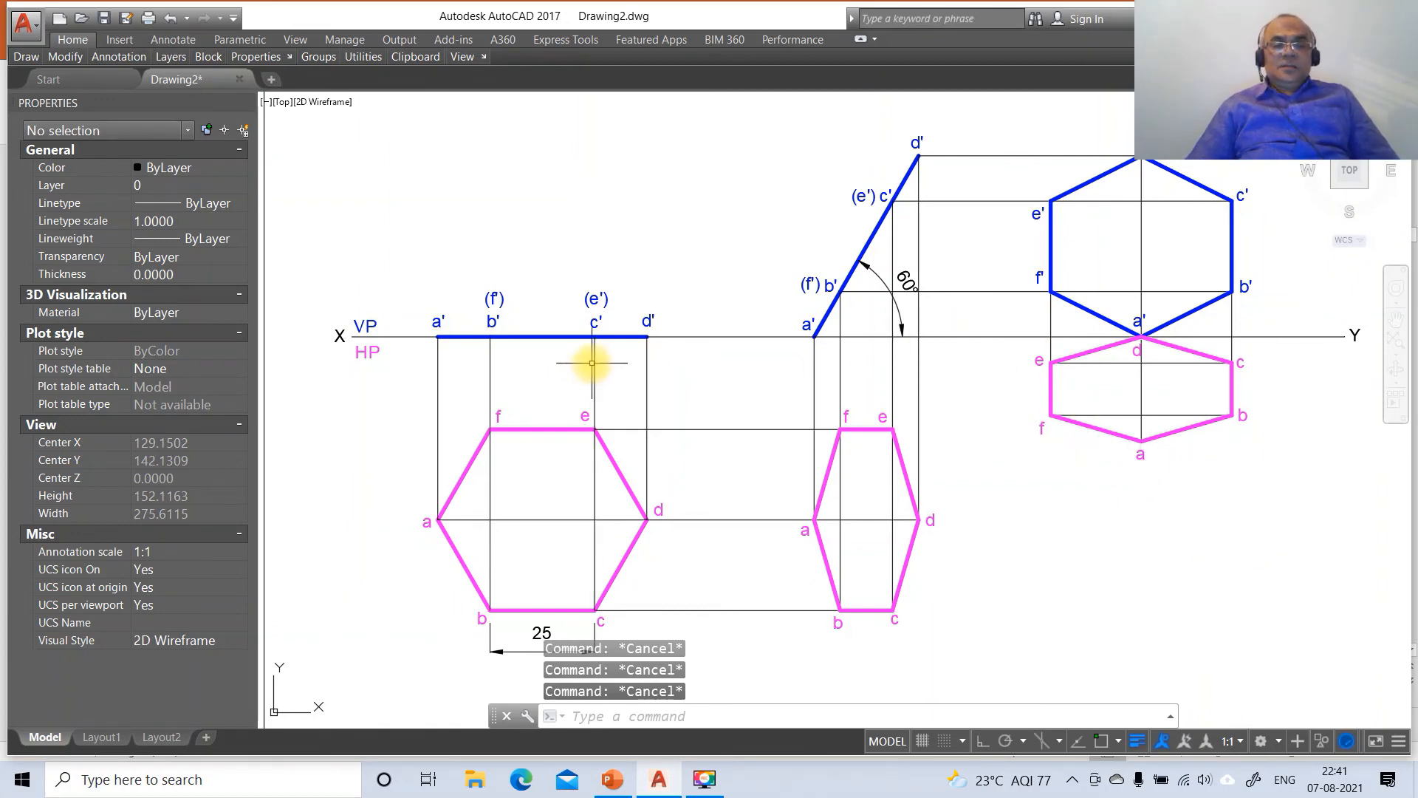
{"action": "left_click", "coordinate": [612, 779]}
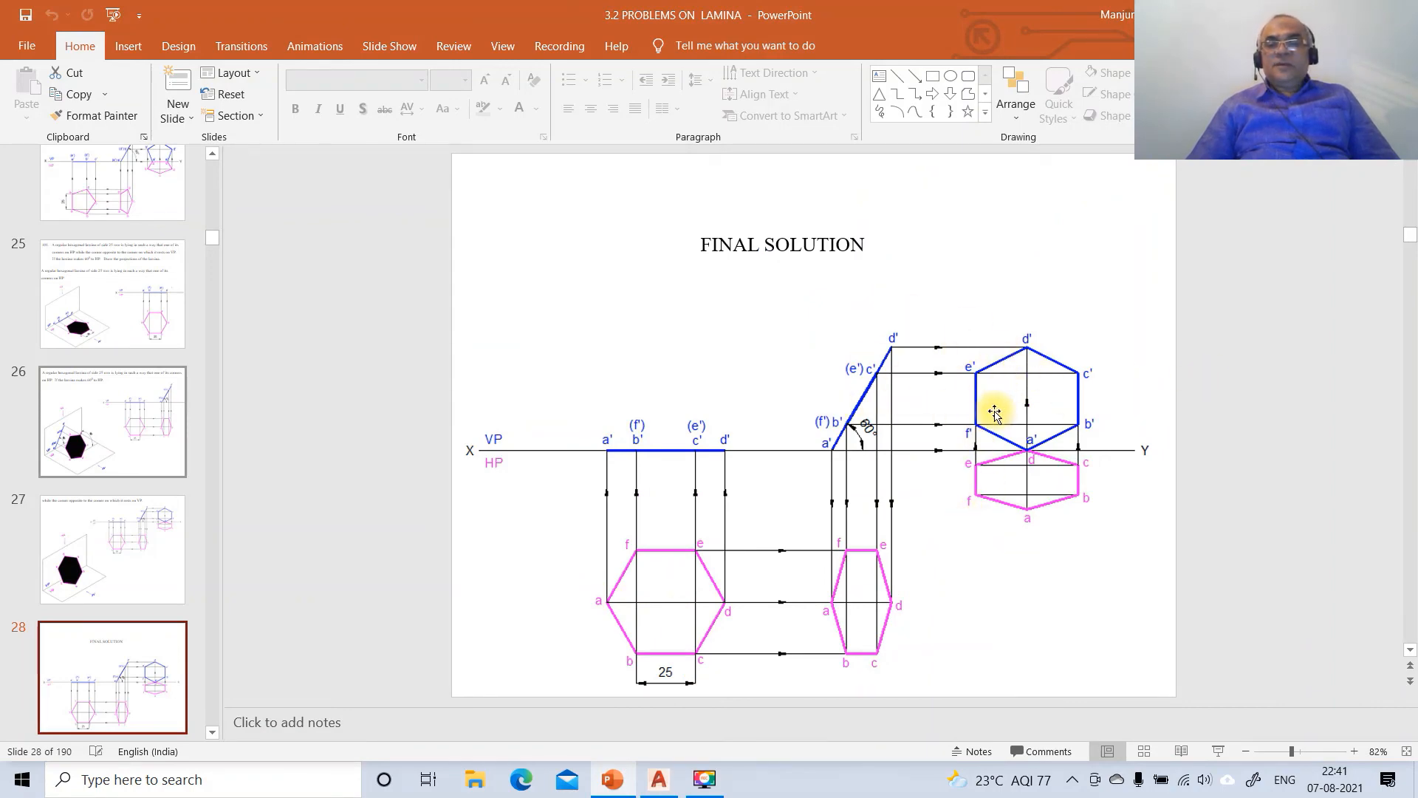
{"action": "left_click", "coordinate": [658, 784]}
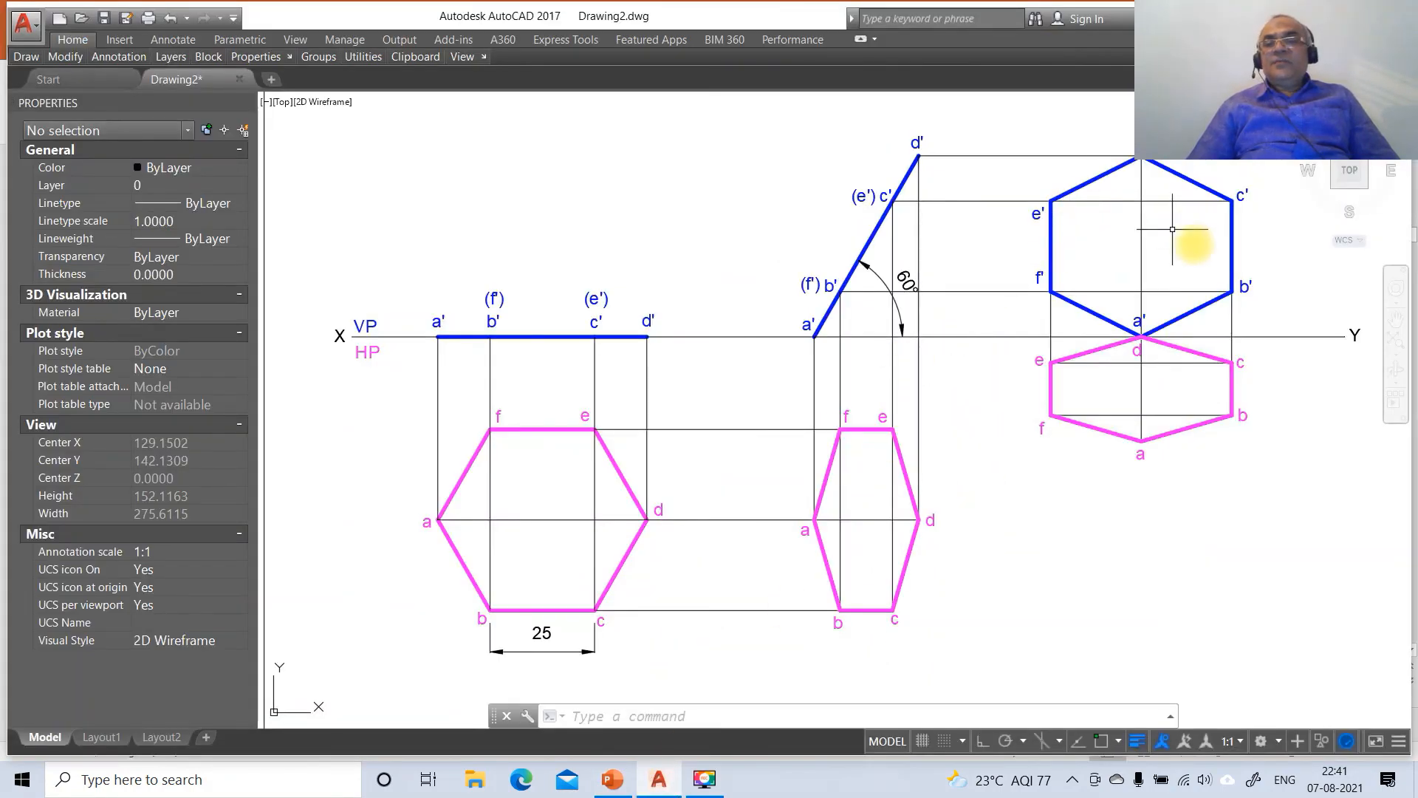